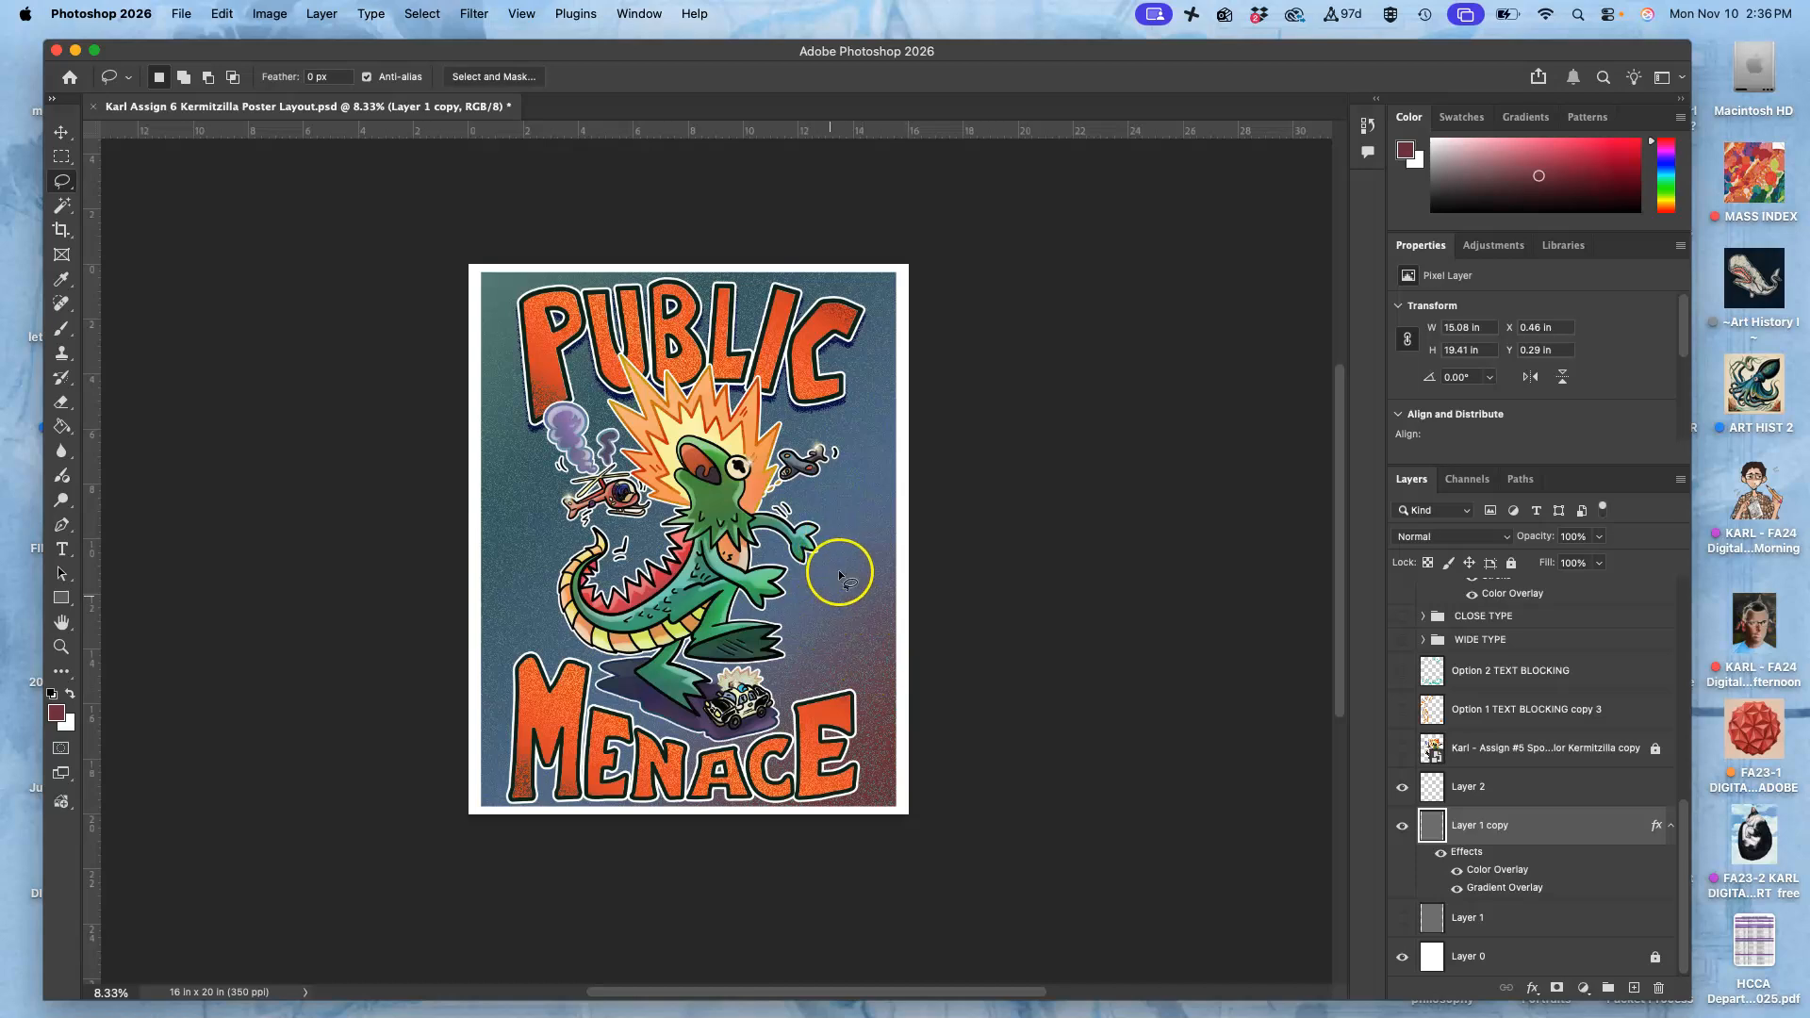
Select the Kermitzilla copy 2 illustration layer together with the CLOSE CLOSE TYPE copy group and its lettering layers.
{"action": "left_click", "coordinate": [1549, 792]}
{"action": "scroll", "coordinate": [1532, 788], "scroll_direction": "up", "scroll_amount": 1}
{"action": "left_click", "coordinate": [1401, 803]}
{"action": "scroll", "coordinate": [1489, 787], "scroll_direction": "up", "scroll_amount": 5}
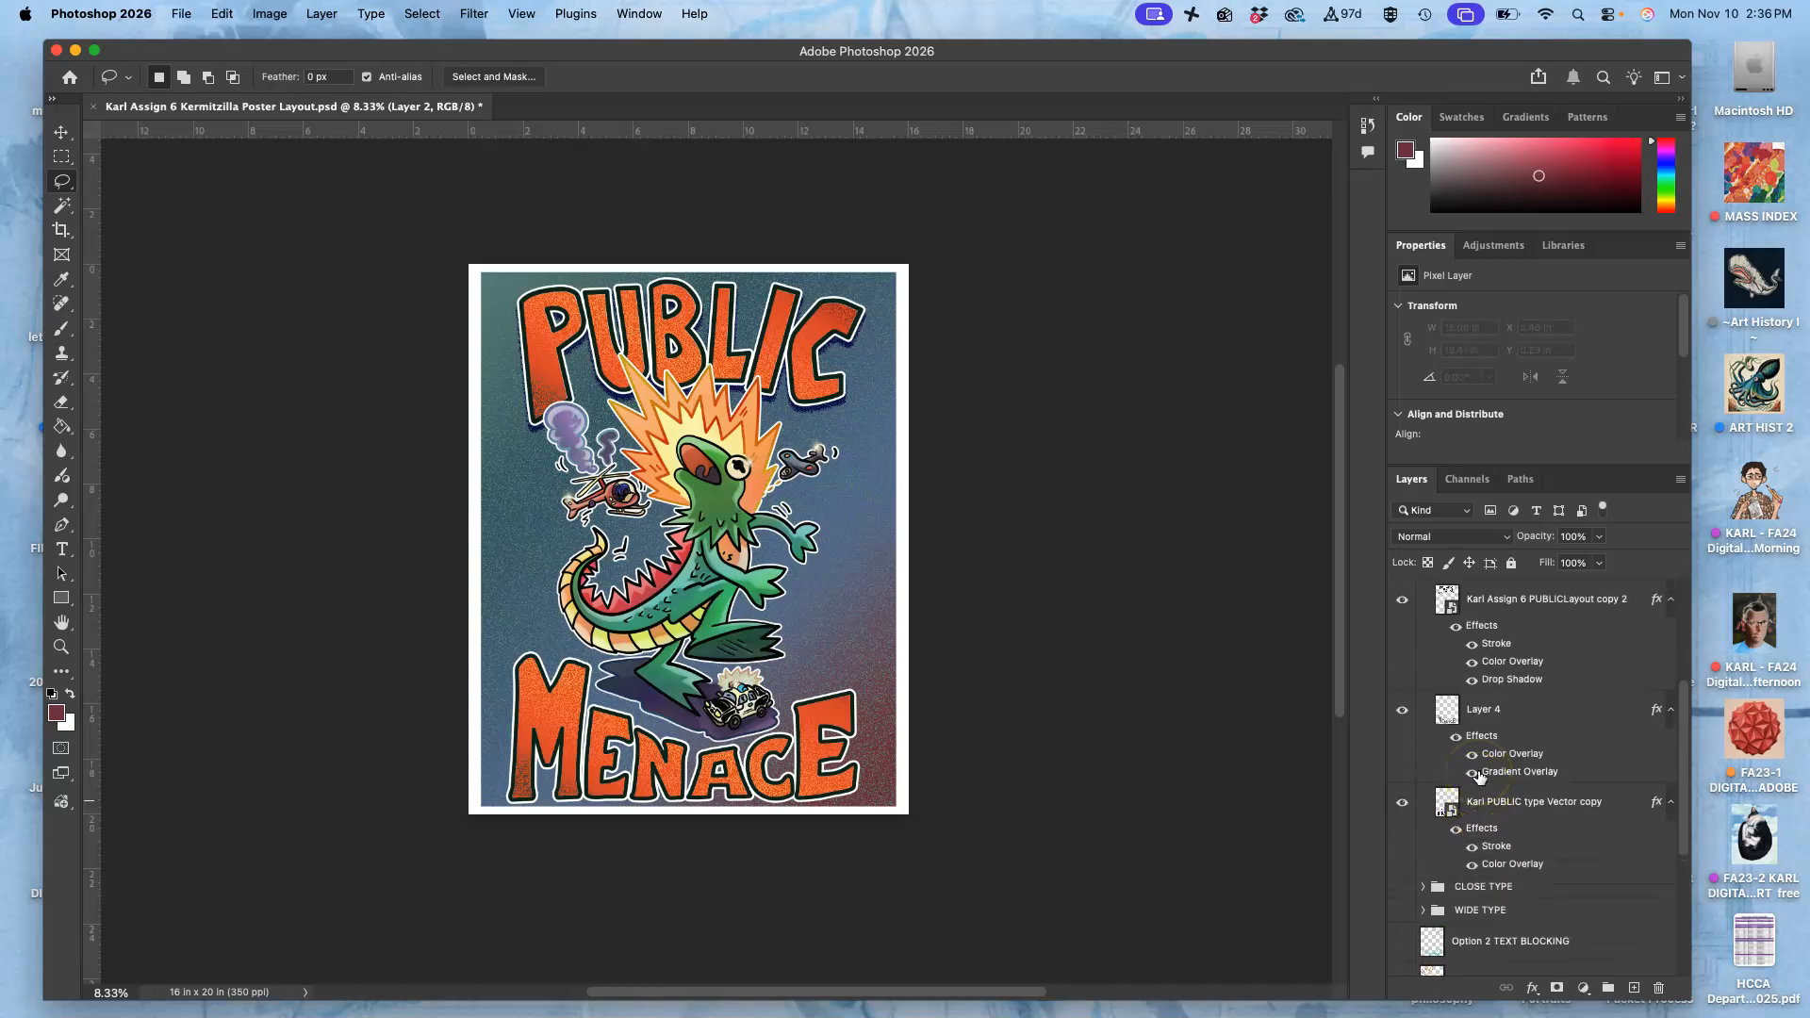
{"action": "left_click", "coordinate": [1507, 802]}
{"action": "scroll", "coordinate": [1507, 804], "scroll_direction": "up", "scroll_amount": 3}
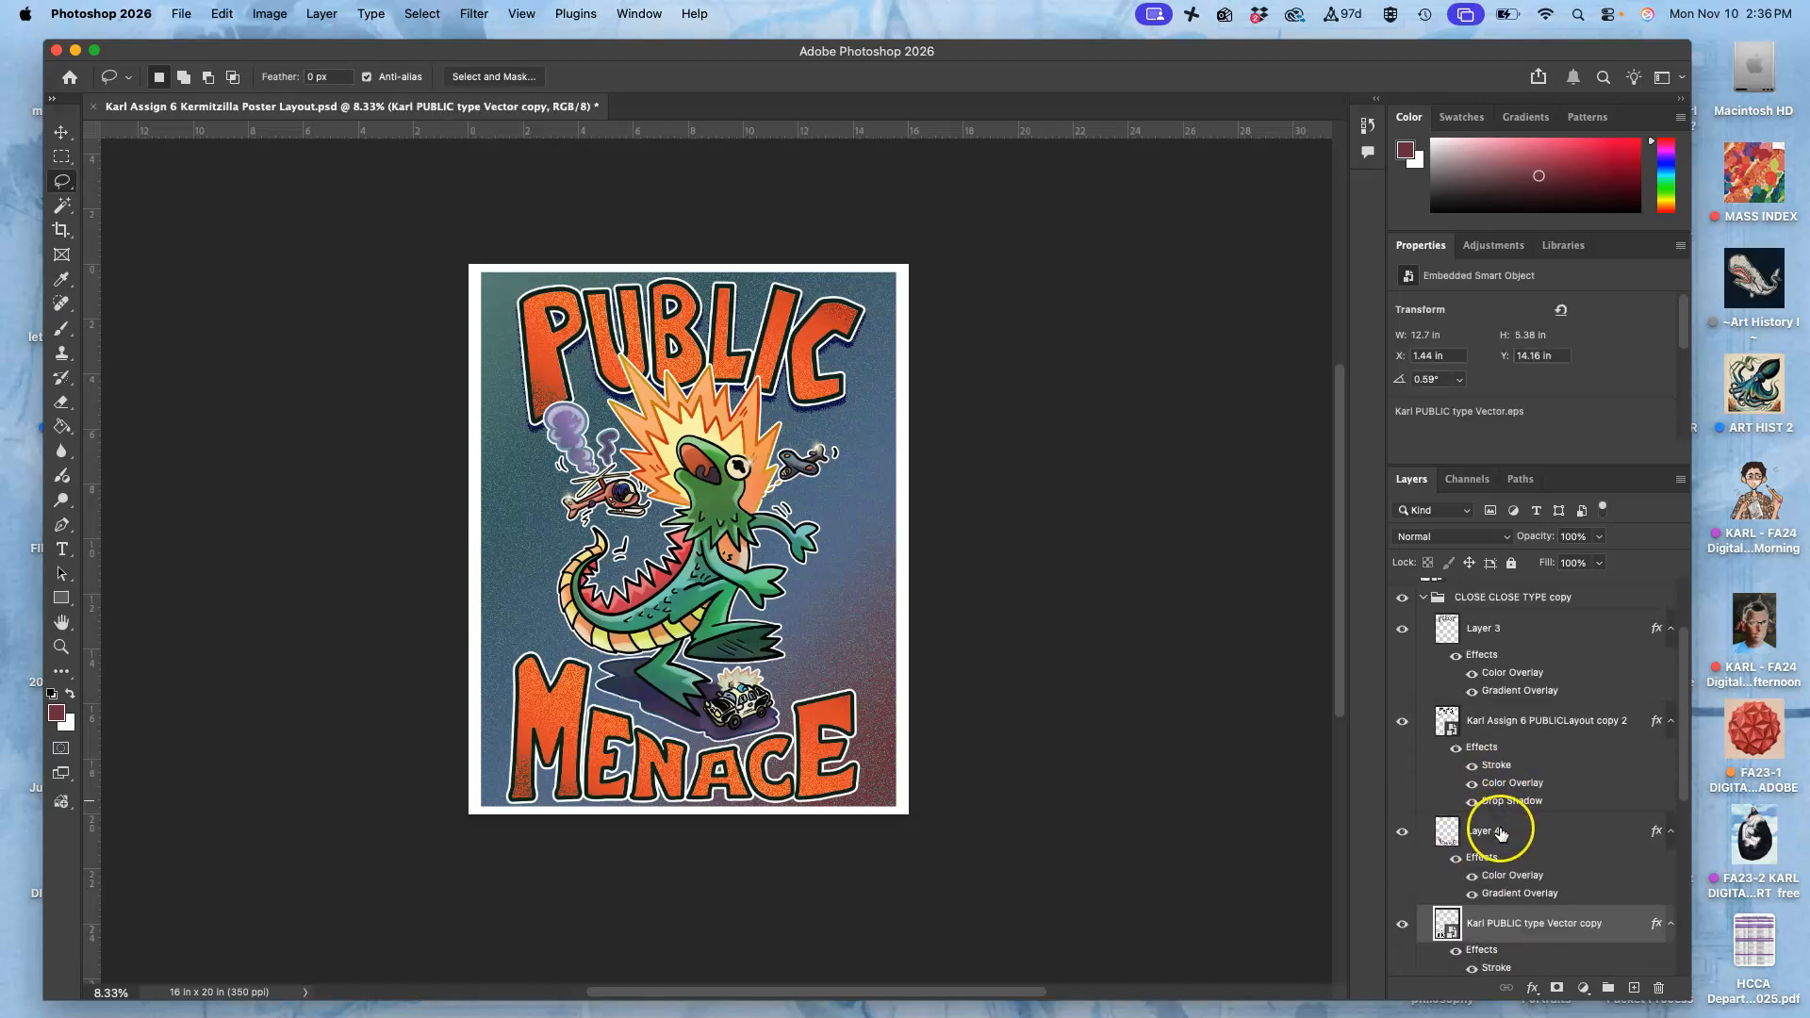
{"action": "left_click", "coordinate": [1501, 834], "text": "shift"}
{"action": "left_click", "coordinate": [1499, 721], "text": "shift"}
{"action": "left_click", "coordinate": [1487, 631], "text": "shift"}
{"action": "scroll", "coordinate": [1484, 651], "scroll_direction": "up", "scroll_amount": 3}
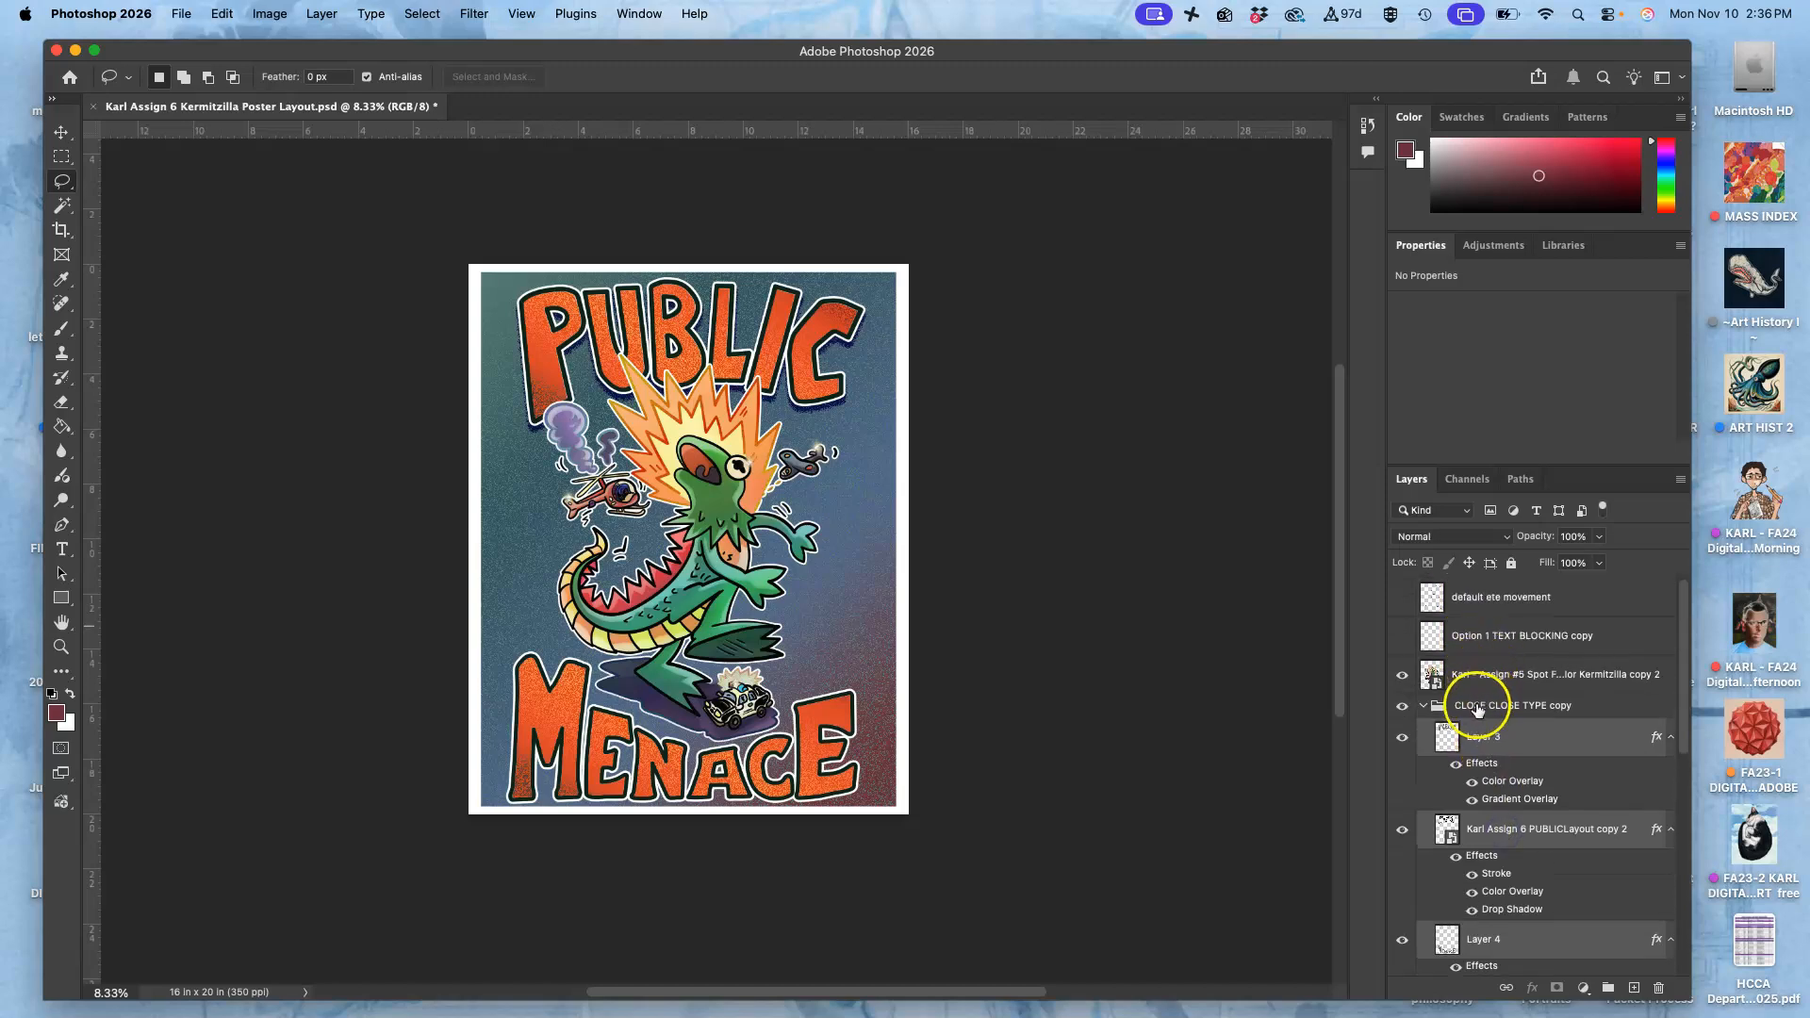
{"action": "left_click", "coordinate": [1477, 708], "text": "shift"}
{"action": "left_click", "coordinate": [1479, 675], "text": "shift"}
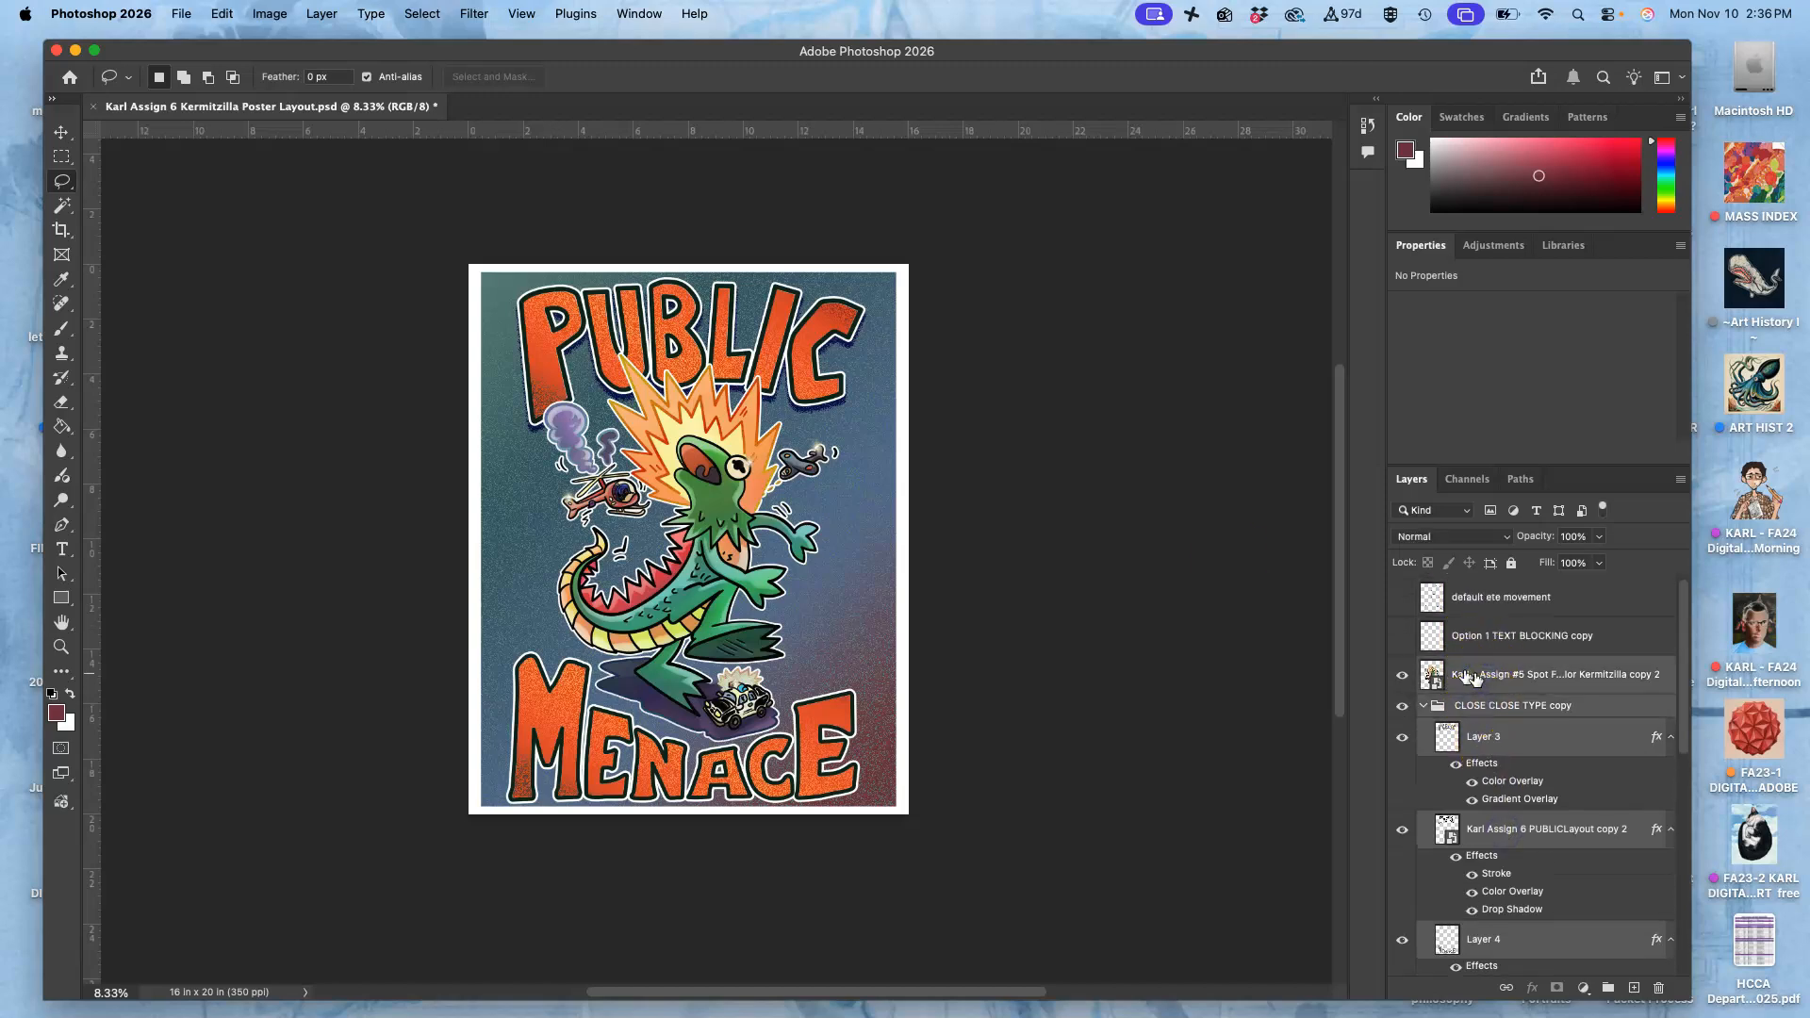
Nudge the selected illustration and lettering upward by about 50 px with the Move tool.
{"action": "left_click", "coordinate": [62, 132]}
{"action": "left_click", "coordinate": [684, 538]}
{"action": "key", "text": "shift+Up"}
{"action": "key", "text": "shift+Up"}
{"action": "key", "text": "shift+Up"}
{"action": "key", "text": "shift+Up"}
{"action": "key", "text": "shift+Up"}
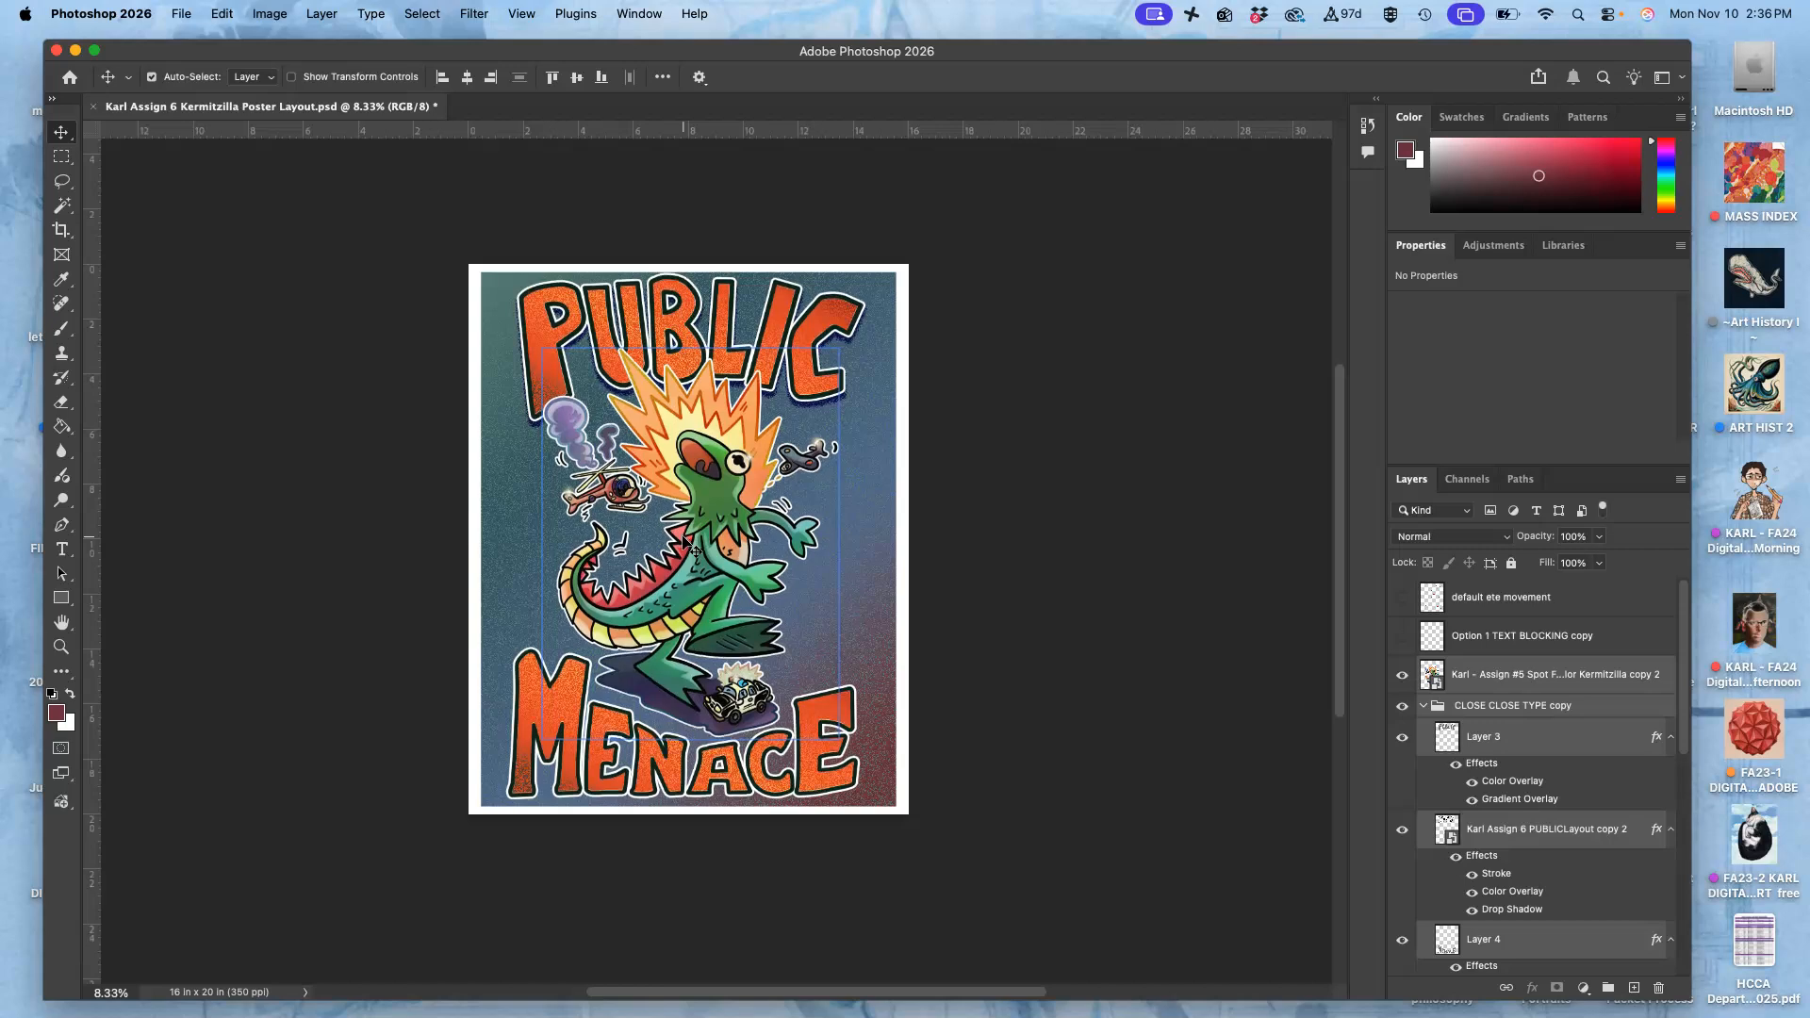
{"action": "left_click", "coordinate": [691, 294]}
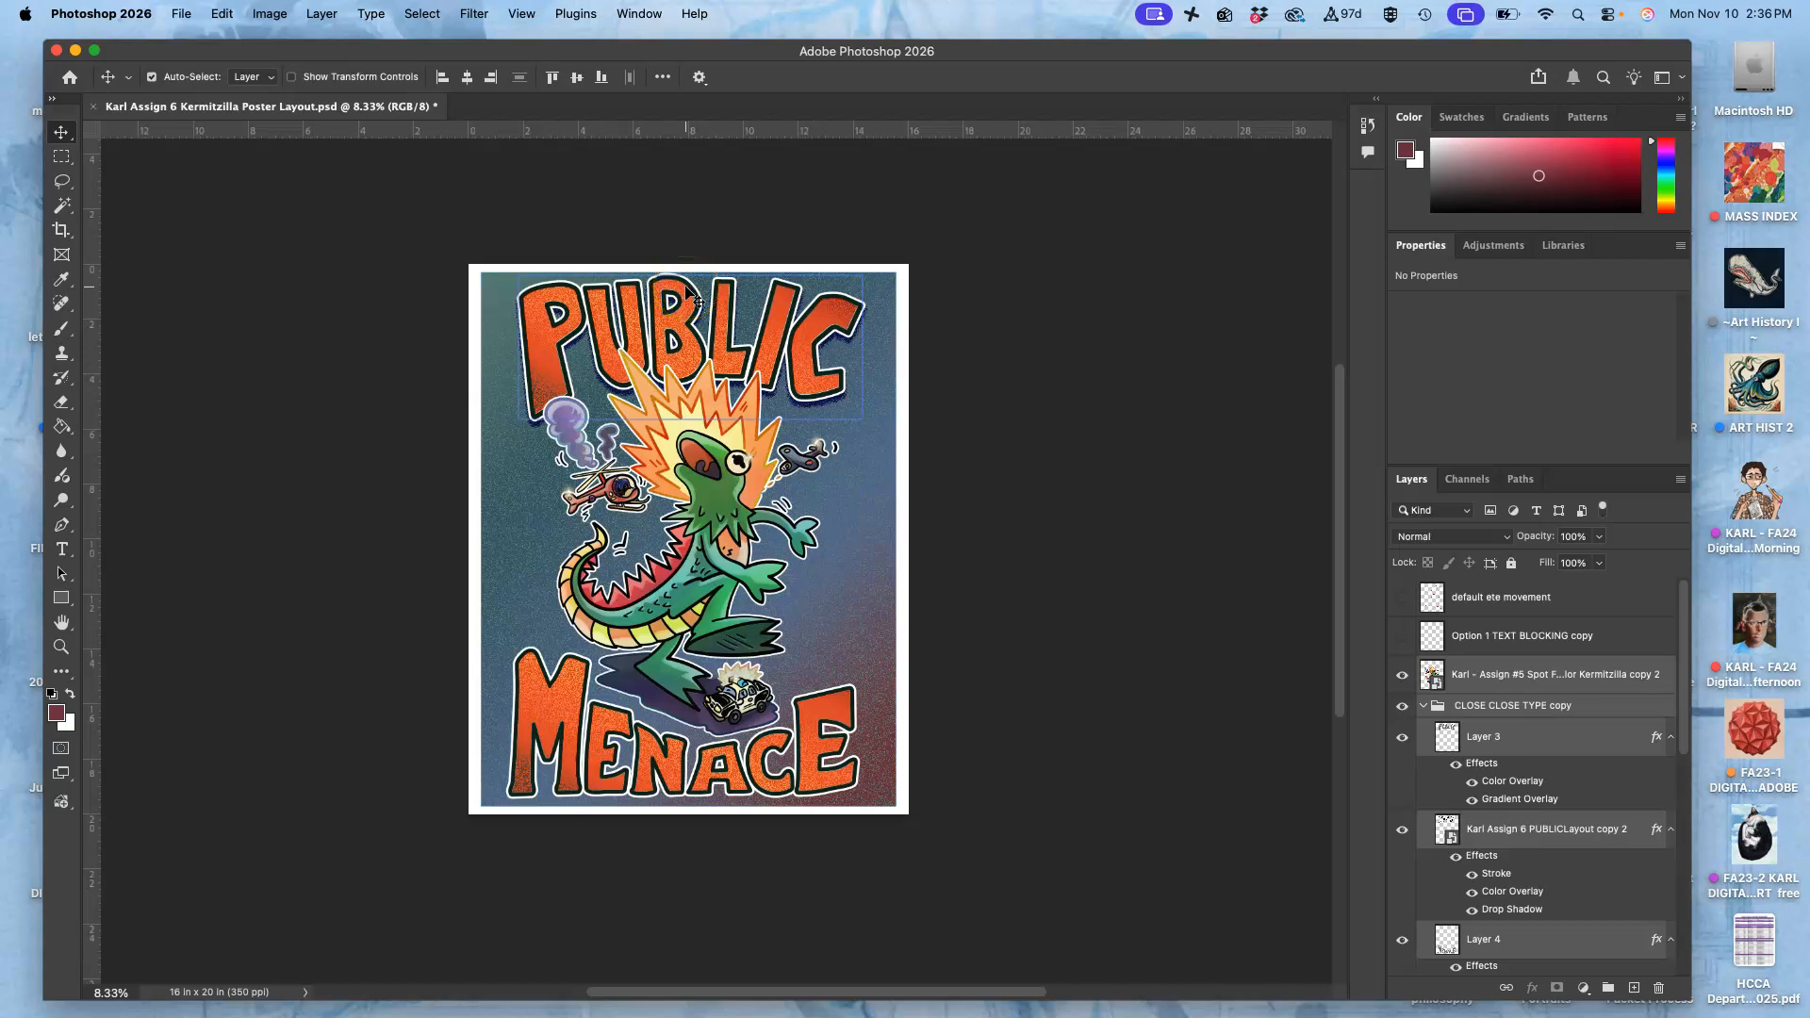
Toggle the visibility of Layer 3 and the PUBLICLayout copy 2 layer to check which lettering parts they hold.
{"action": "left_click", "coordinate": [1531, 732]}
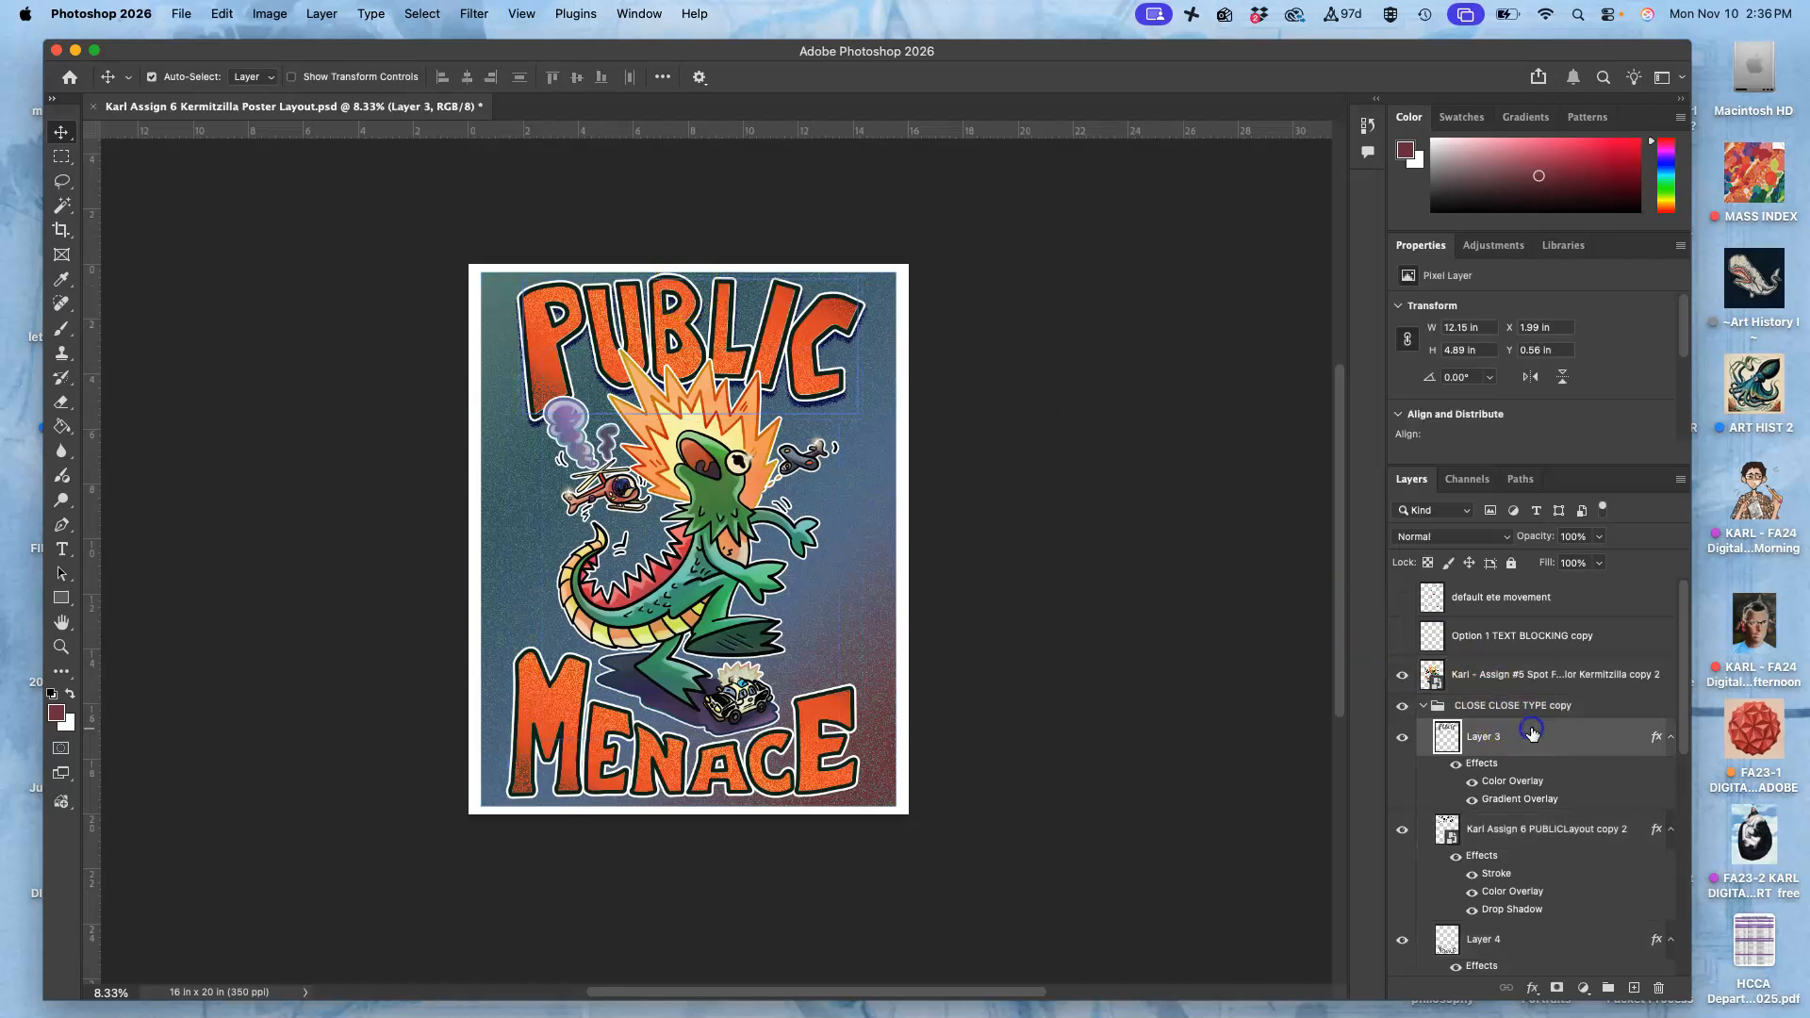
{"action": "left_click", "coordinate": [1402, 737]}
{"action": "left_click", "coordinate": [1402, 738]}
{"action": "left_click", "coordinate": [1402, 737]}
{"action": "left_click", "coordinate": [1401, 737]}
{"action": "left_click", "coordinate": [1402, 830]}
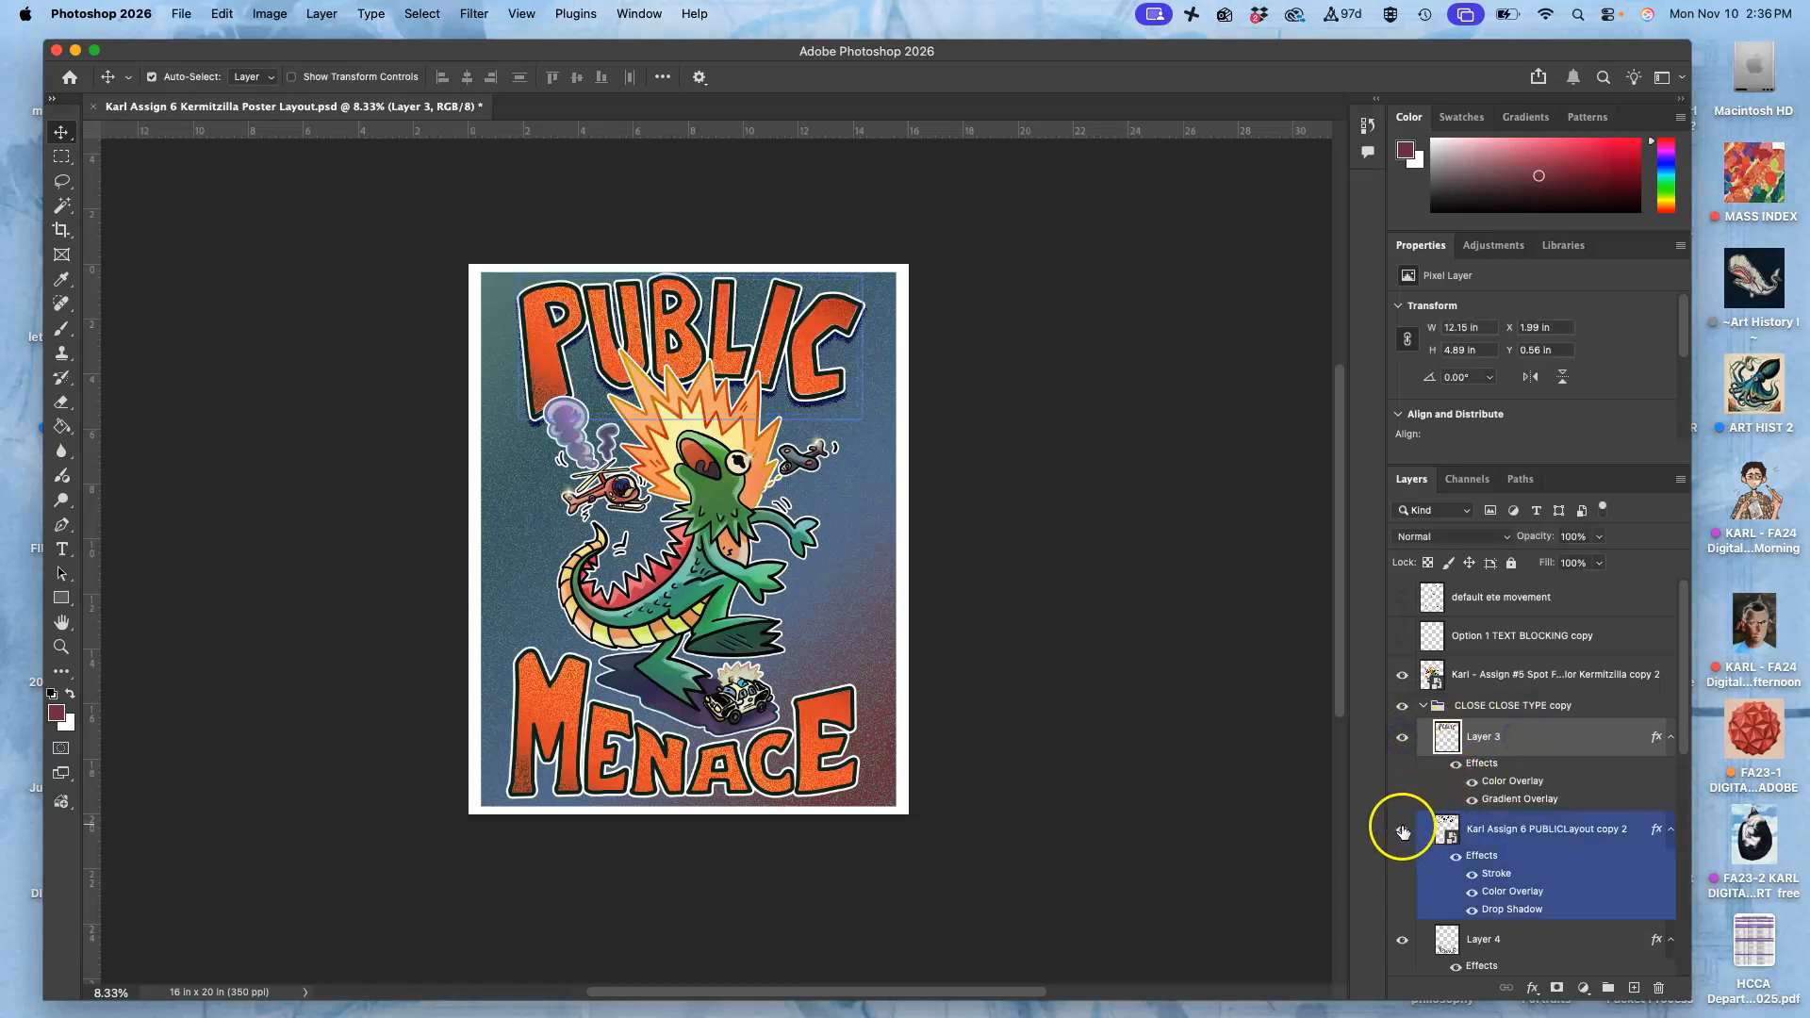
{"action": "left_click", "coordinate": [1401, 829]}
Select Layer 3 and PUBLICLayout copy 2 together and reduce the PUBLIC lettering's height from its upper edge to about 95.3% with Free Transform.
{"action": "left_click", "coordinate": [1515, 745]}
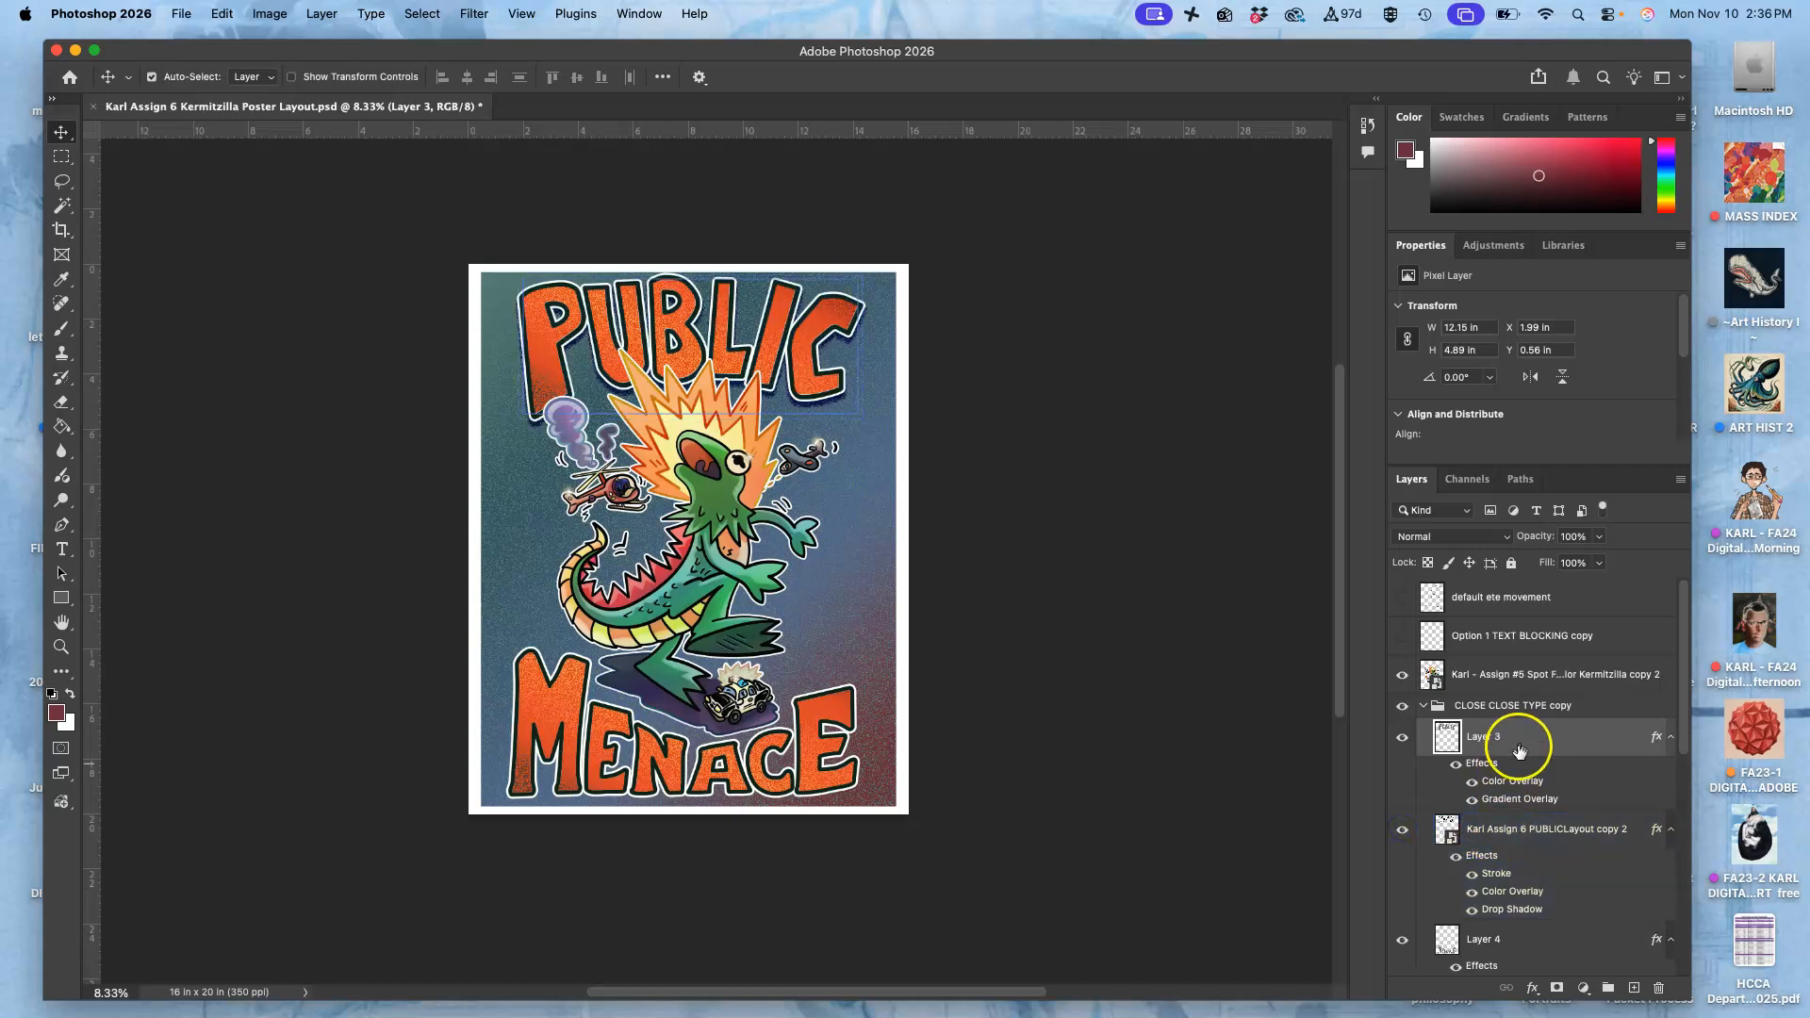
{"action": "left_click", "coordinate": [1524, 830], "text": "shift"}
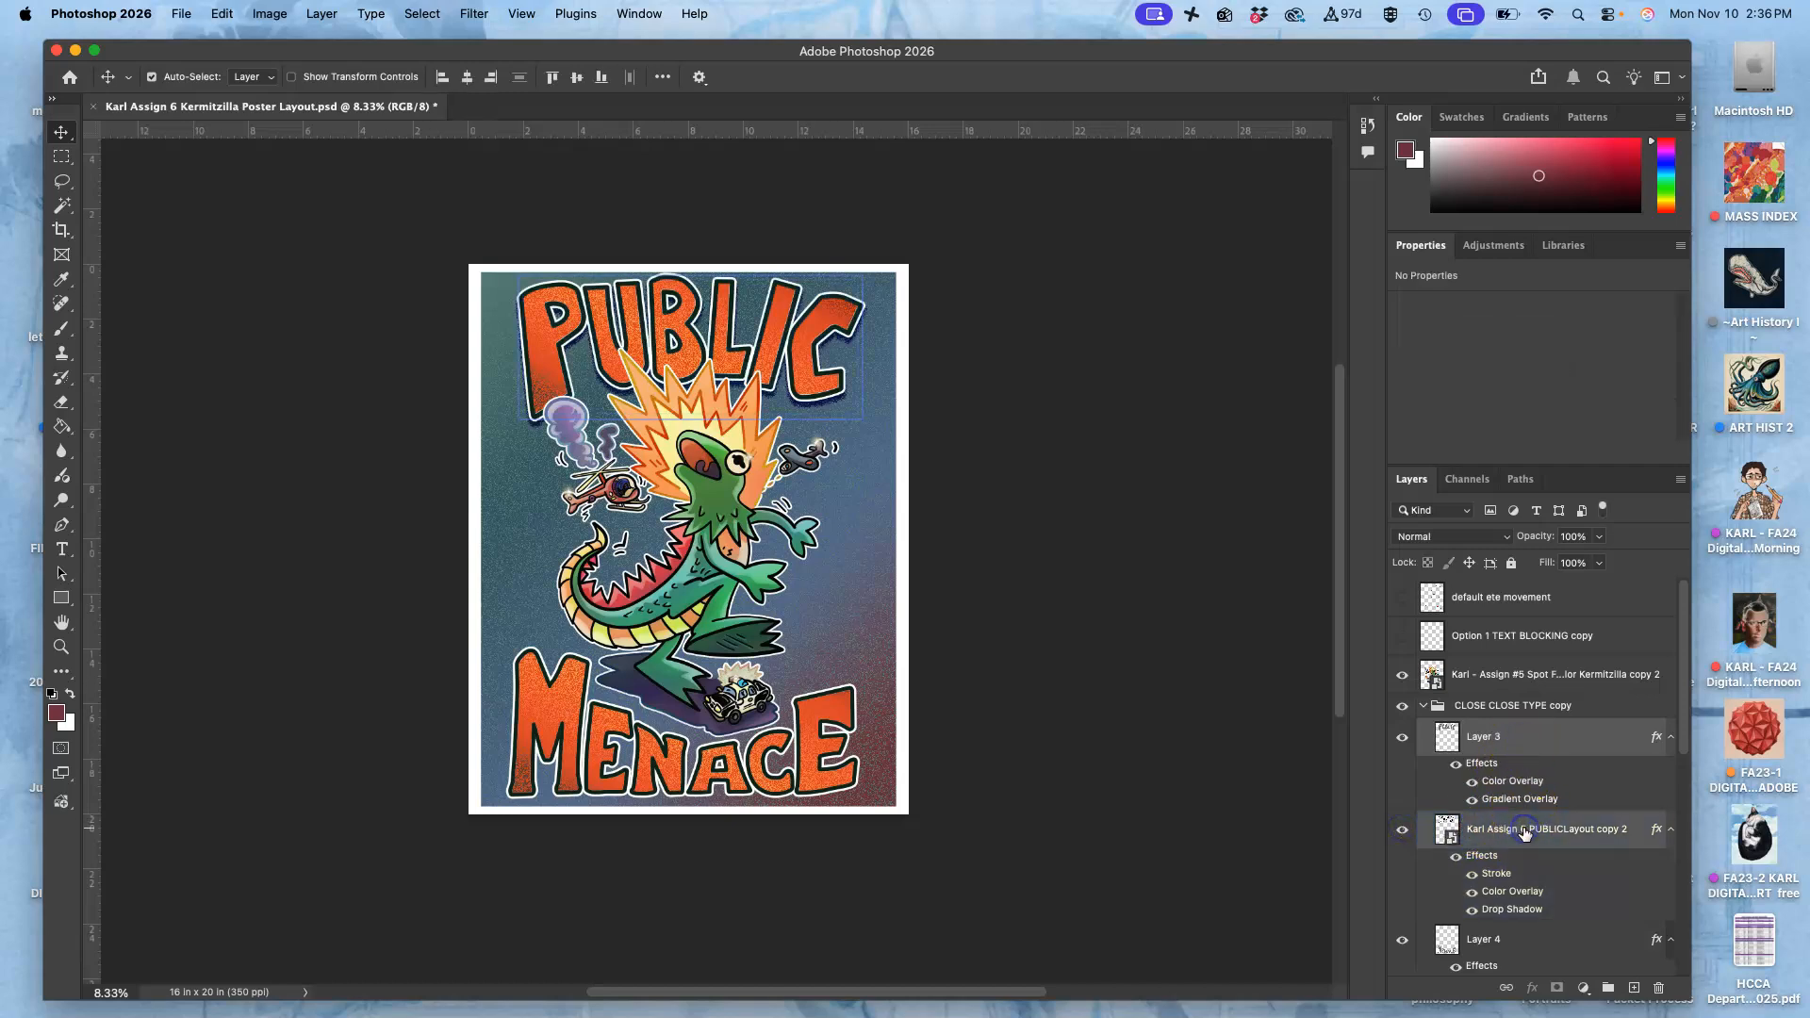
{"action": "key", "text": "super+t"}
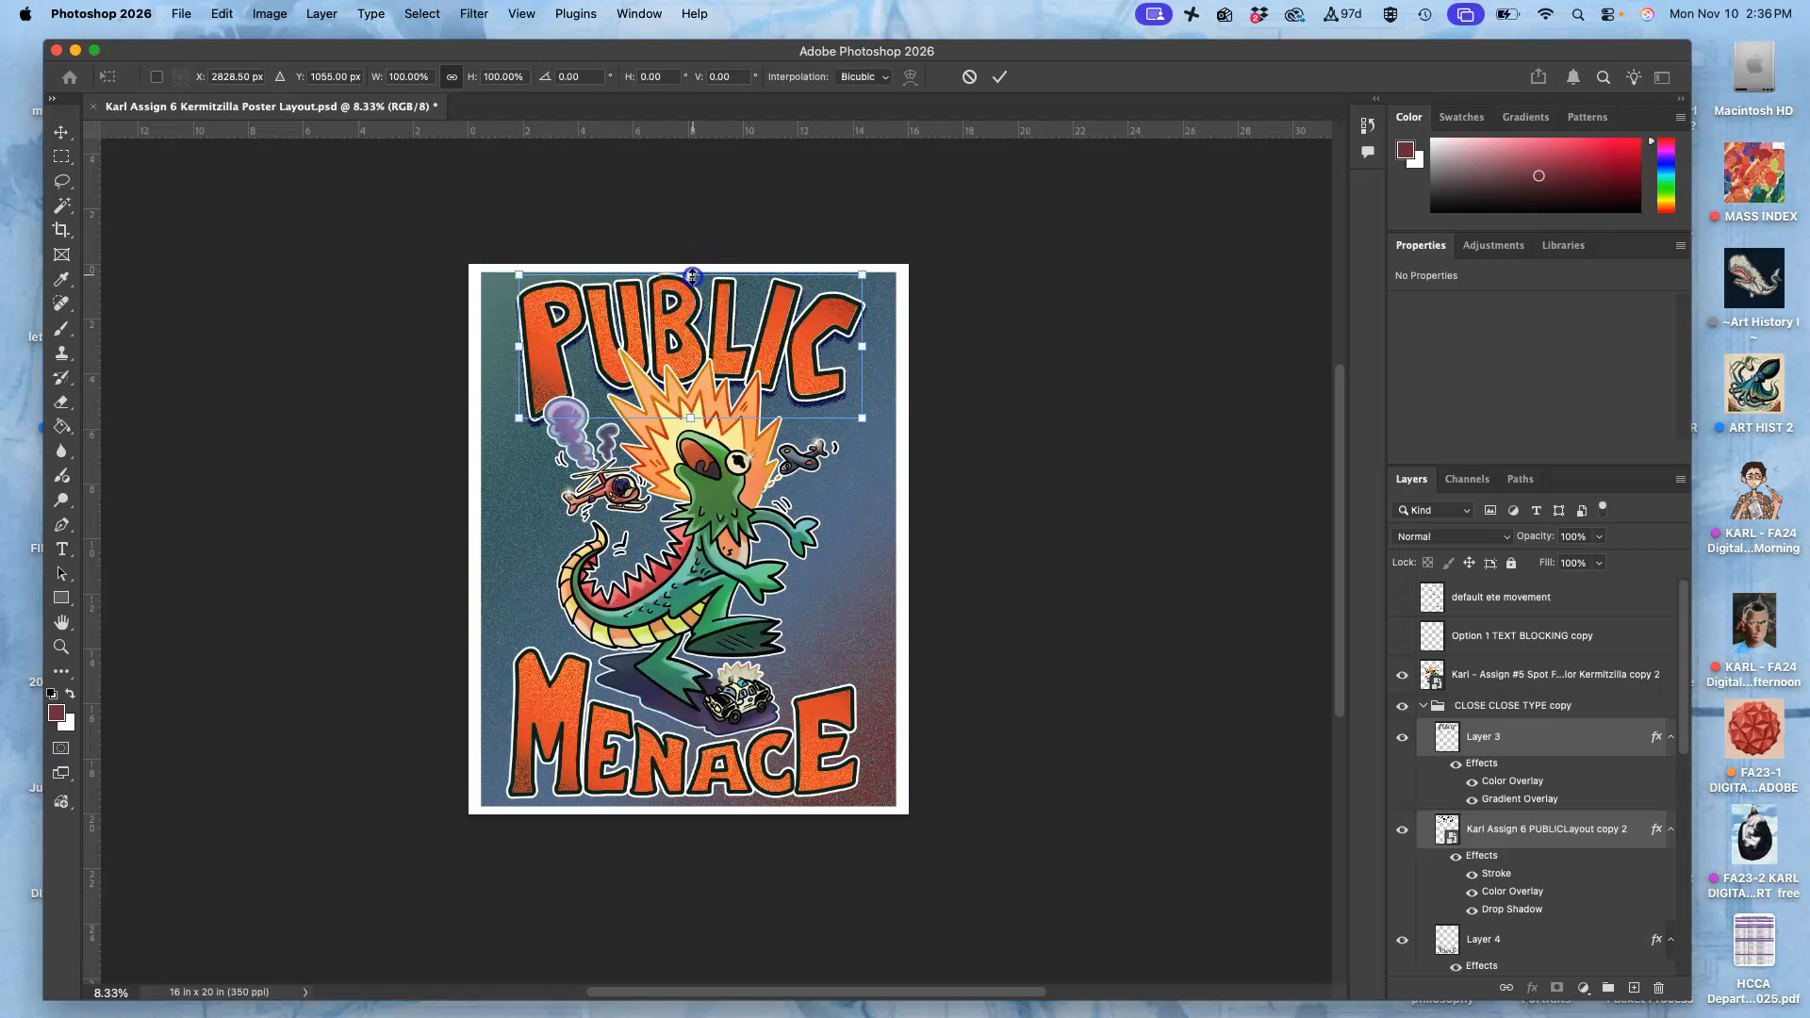
{"action": "left_click_drag", "start_coordinate": [692, 277], "coordinate": [692, 281]}
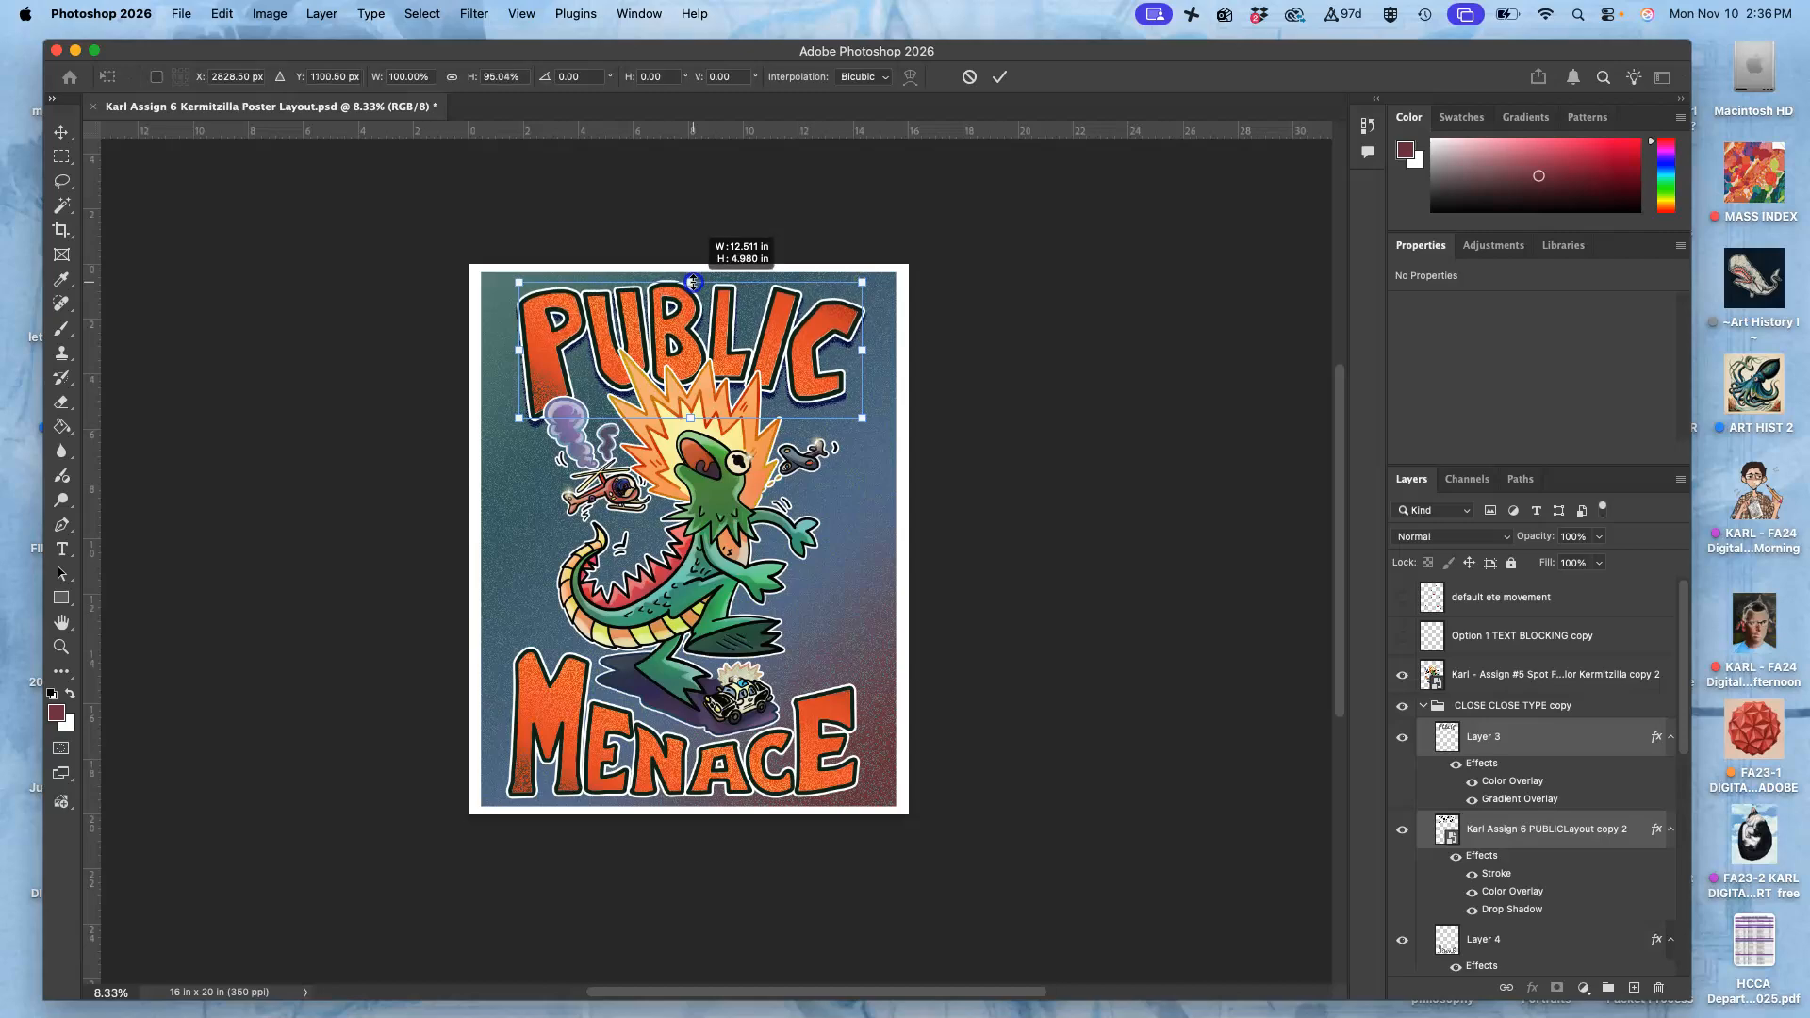
{"action": "scroll", "coordinate": [693, 282], "scroll_direction": "up", "scroll_amount": 4}
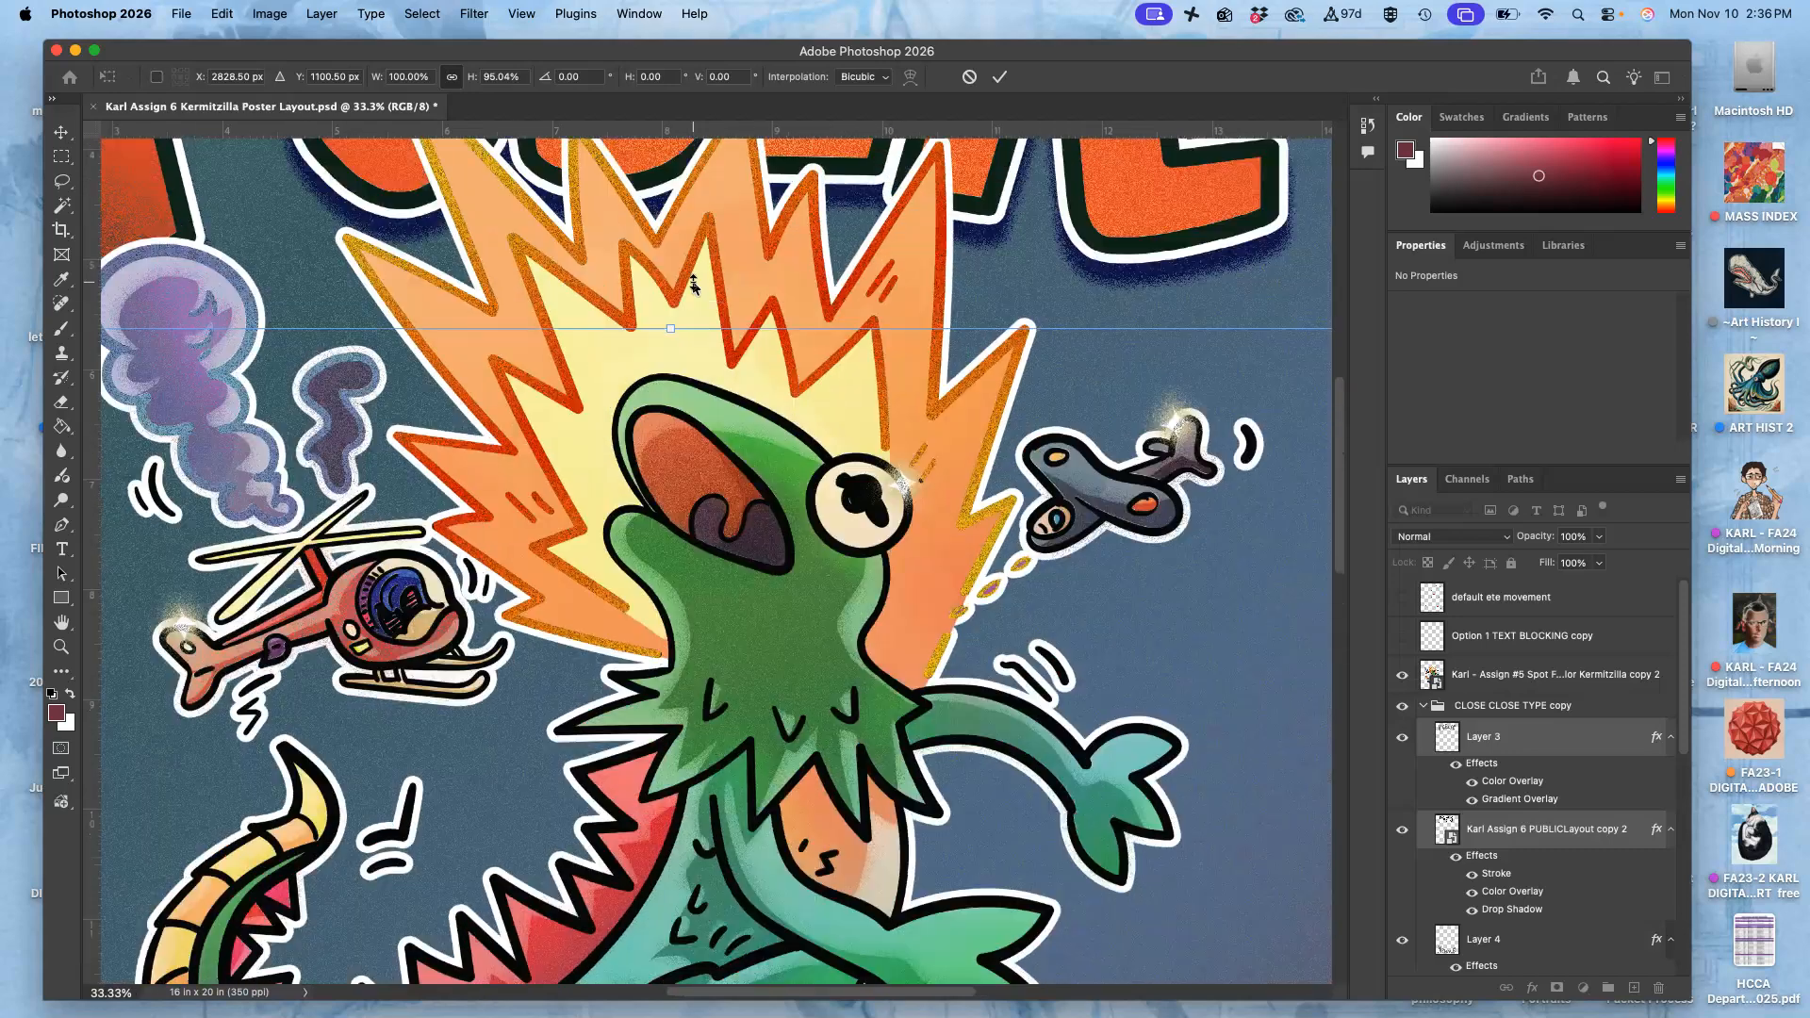
{"action": "scroll", "coordinate": [692, 282], "scroll_direction": "up", "scroll_amount": 6}
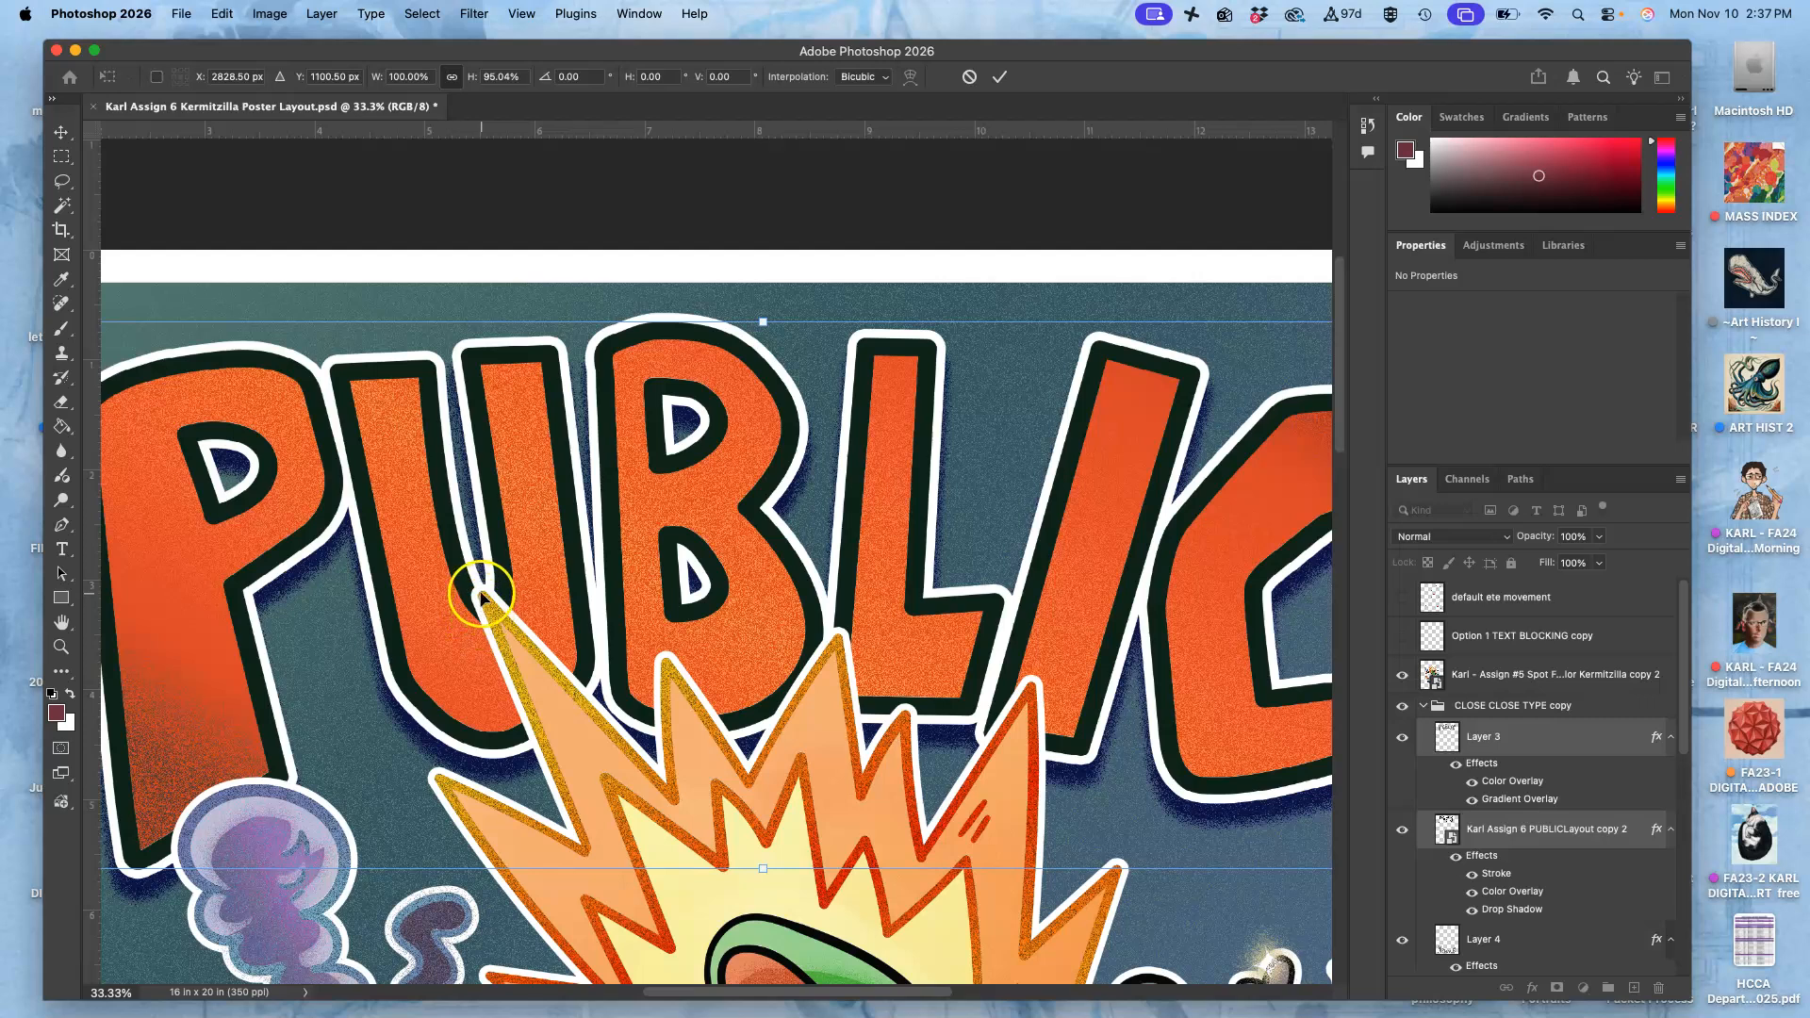
{"action": "mouse_move", "coordinate": [764, 321]}
{"action": "left_mouse_down"}
{"action": "mouse_move", "coordinate": [763, 353]}
{"action": "mouse_move", "coordinate": [765, 319]}
{"action": "left_mouse_up"}
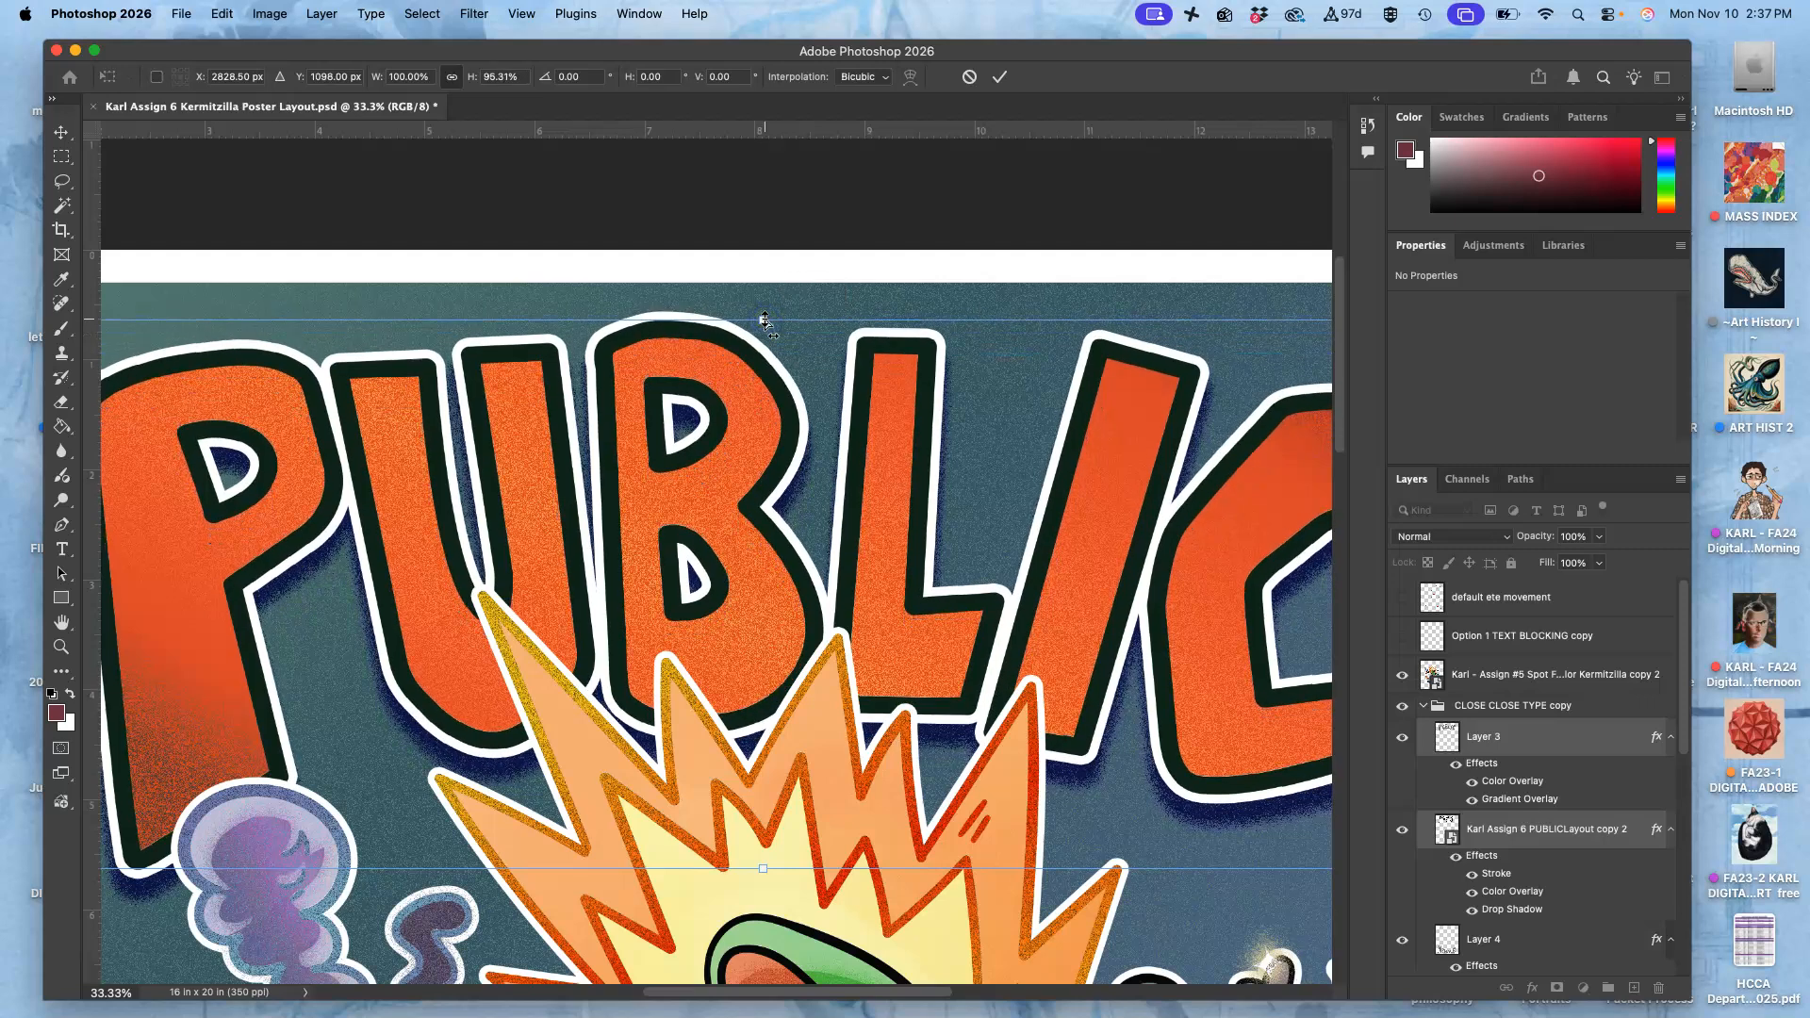
Try skewing the PUBLIC lettering horizontally to about -2.7°, leaning its upper edge rightward.
{"action": "key", "text": "super+minus"}
{"action": "right_click", "coordinate": [817, 497]}
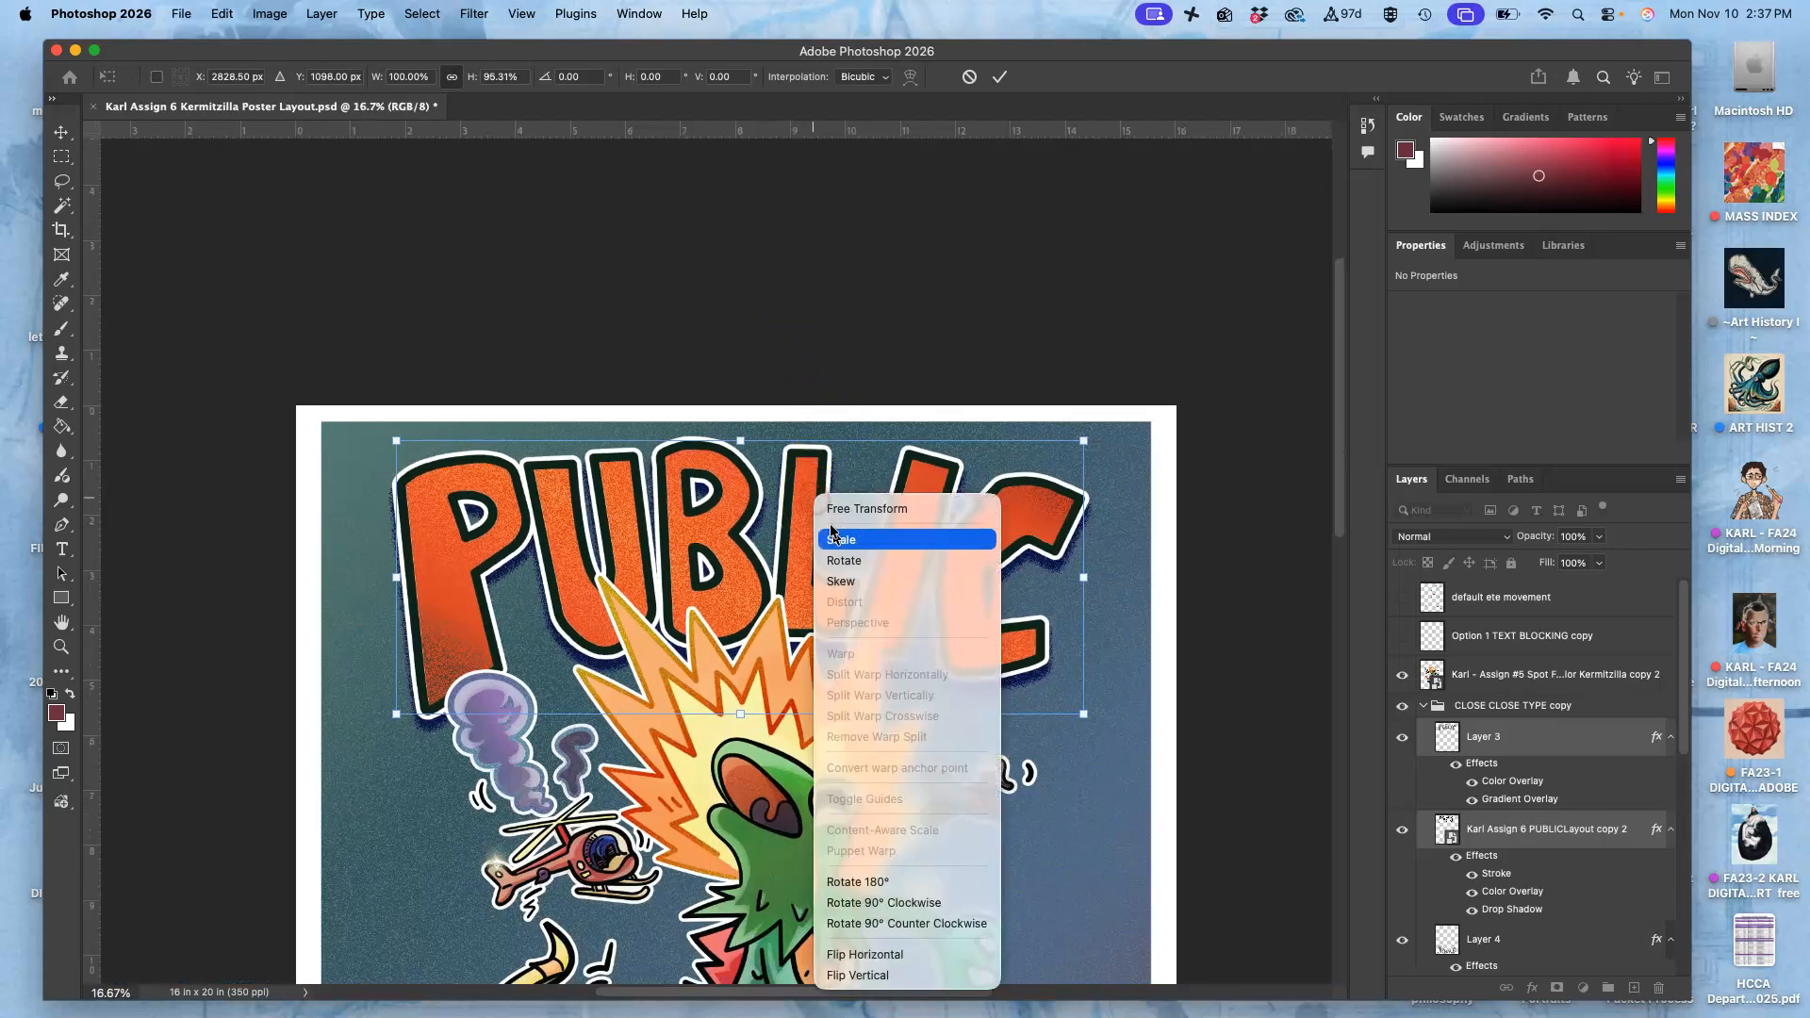
{"action": "left_click", "coordinate": [841, 581]}
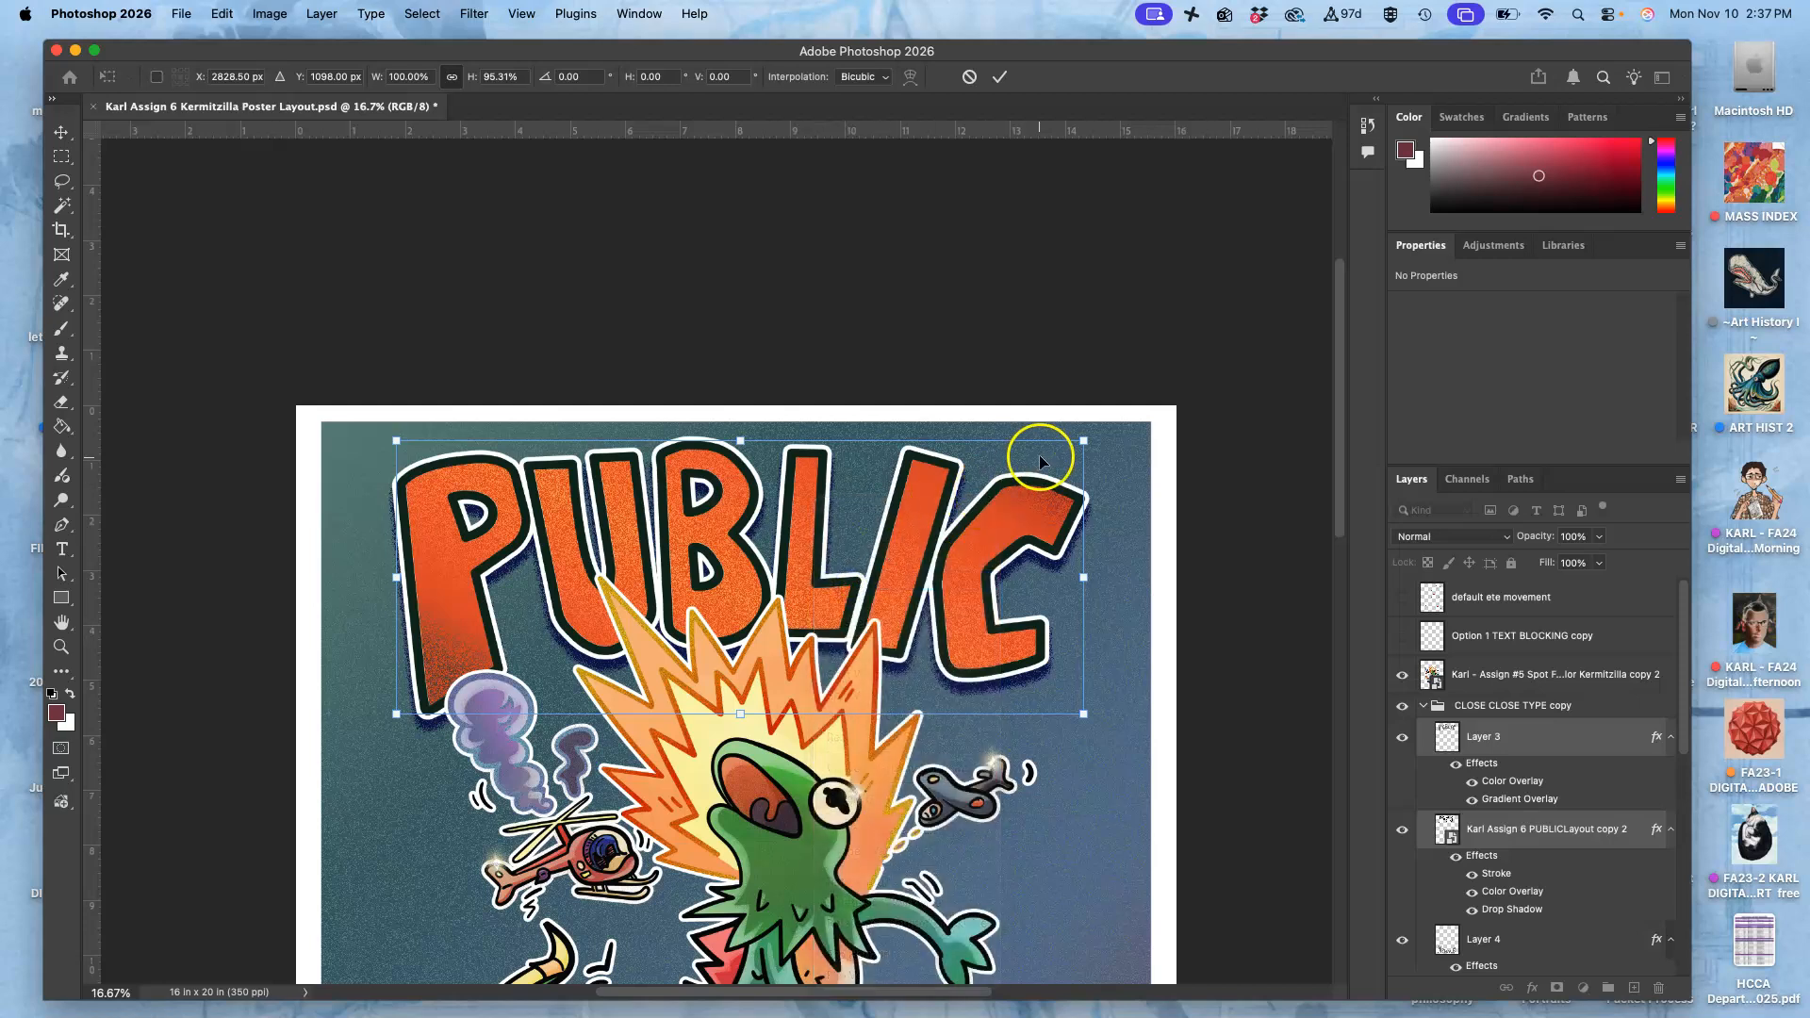
{"action": "left_click_drag", "start_coordinate": [1075, 437], "coordinate": [1108, 435]}
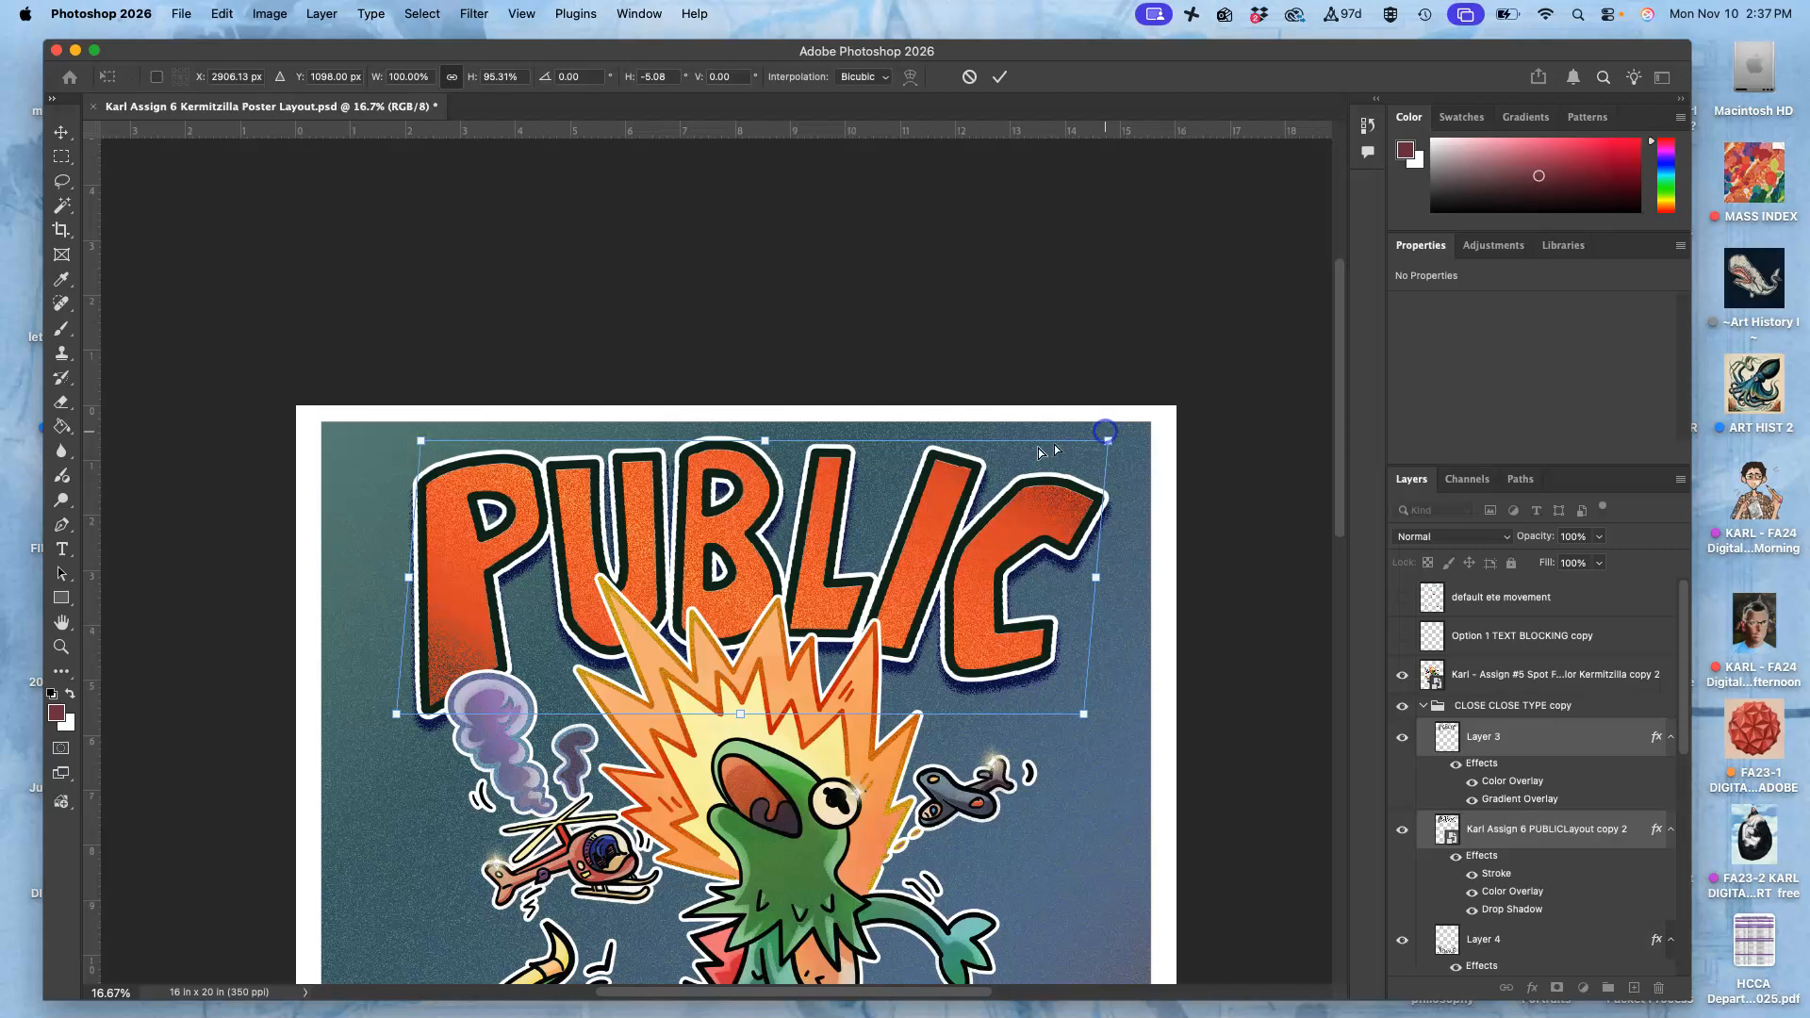
{"action": "left_click_drag", "start_coordinate": [394, 716], "coordinate": [407, 716]}
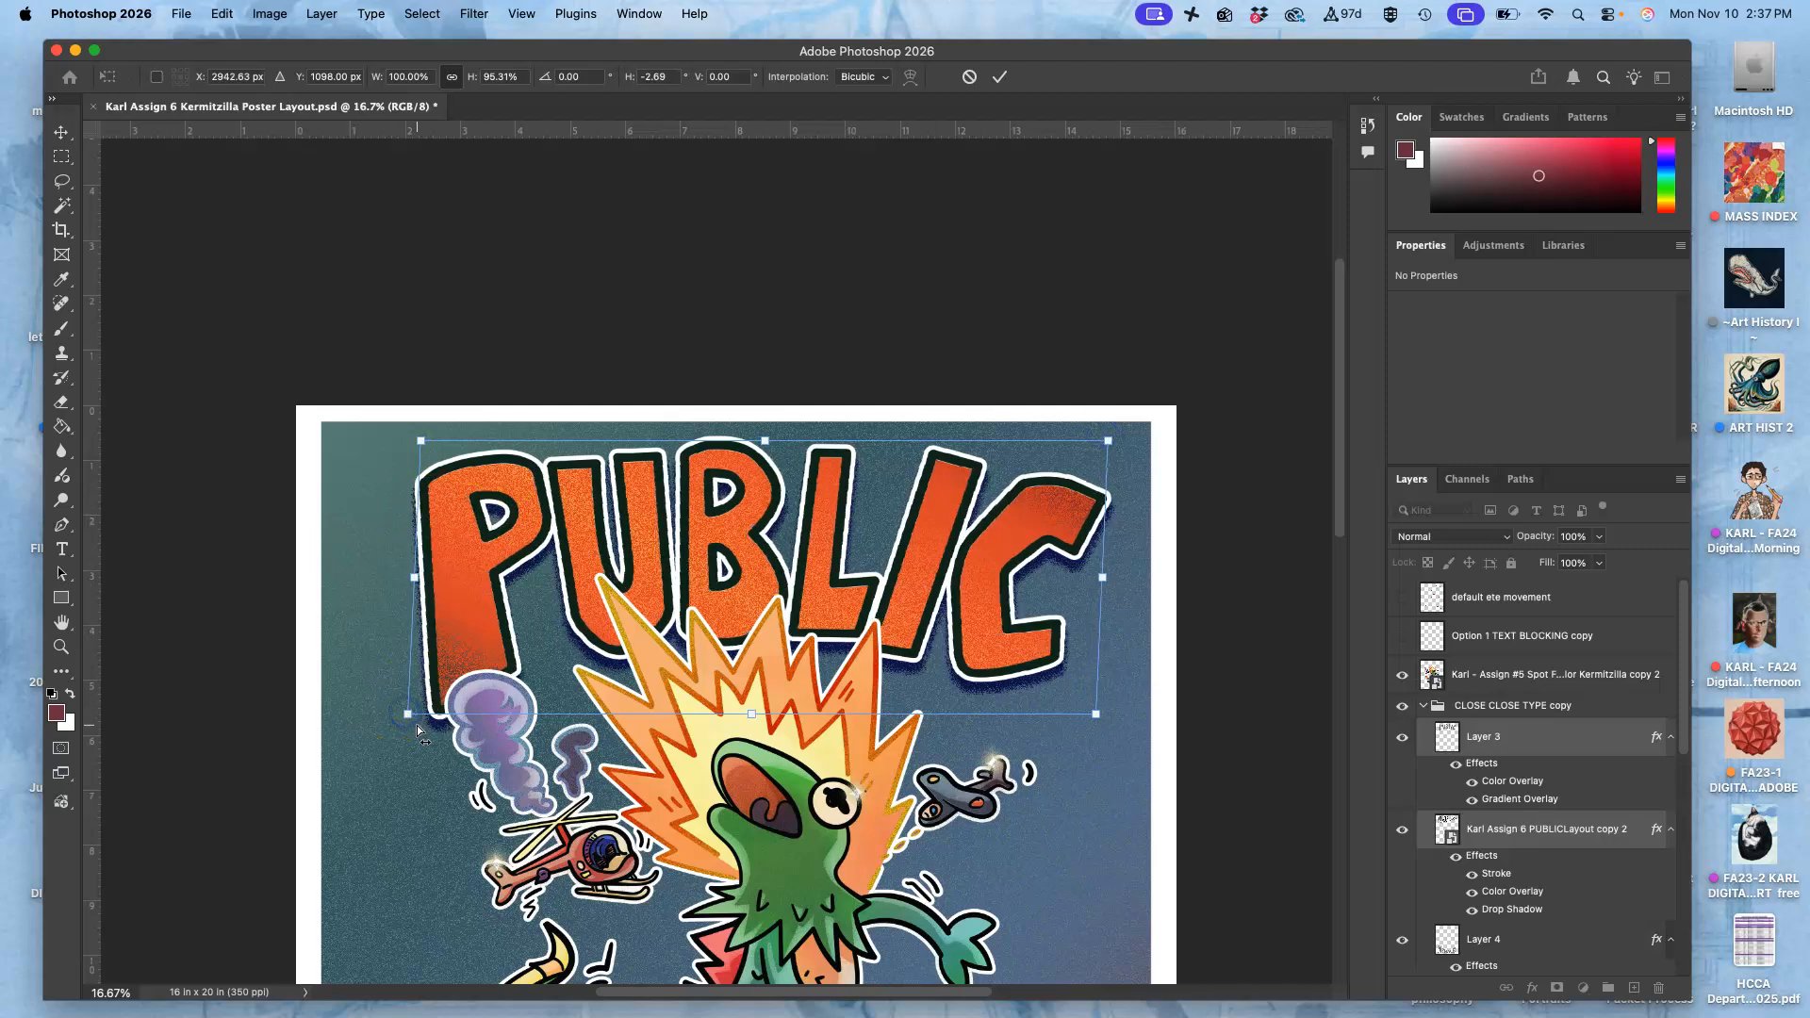
Try scaling the skewed PUBLIC lettering to about 103.5% width and 98.7% height, and reposition it on the poster.
{"action": "right_click", "coordinate": [572, 520]}
{"action": "left_click", "coordinate": [598, 563]}
{"action": "left_click_drag", "start_coordinate": [396, 720], "coordinate": [383, 724]}
{"action": "left_click_drag", "start_coordinate": [623, 549], "coordinate": [643, 543]}
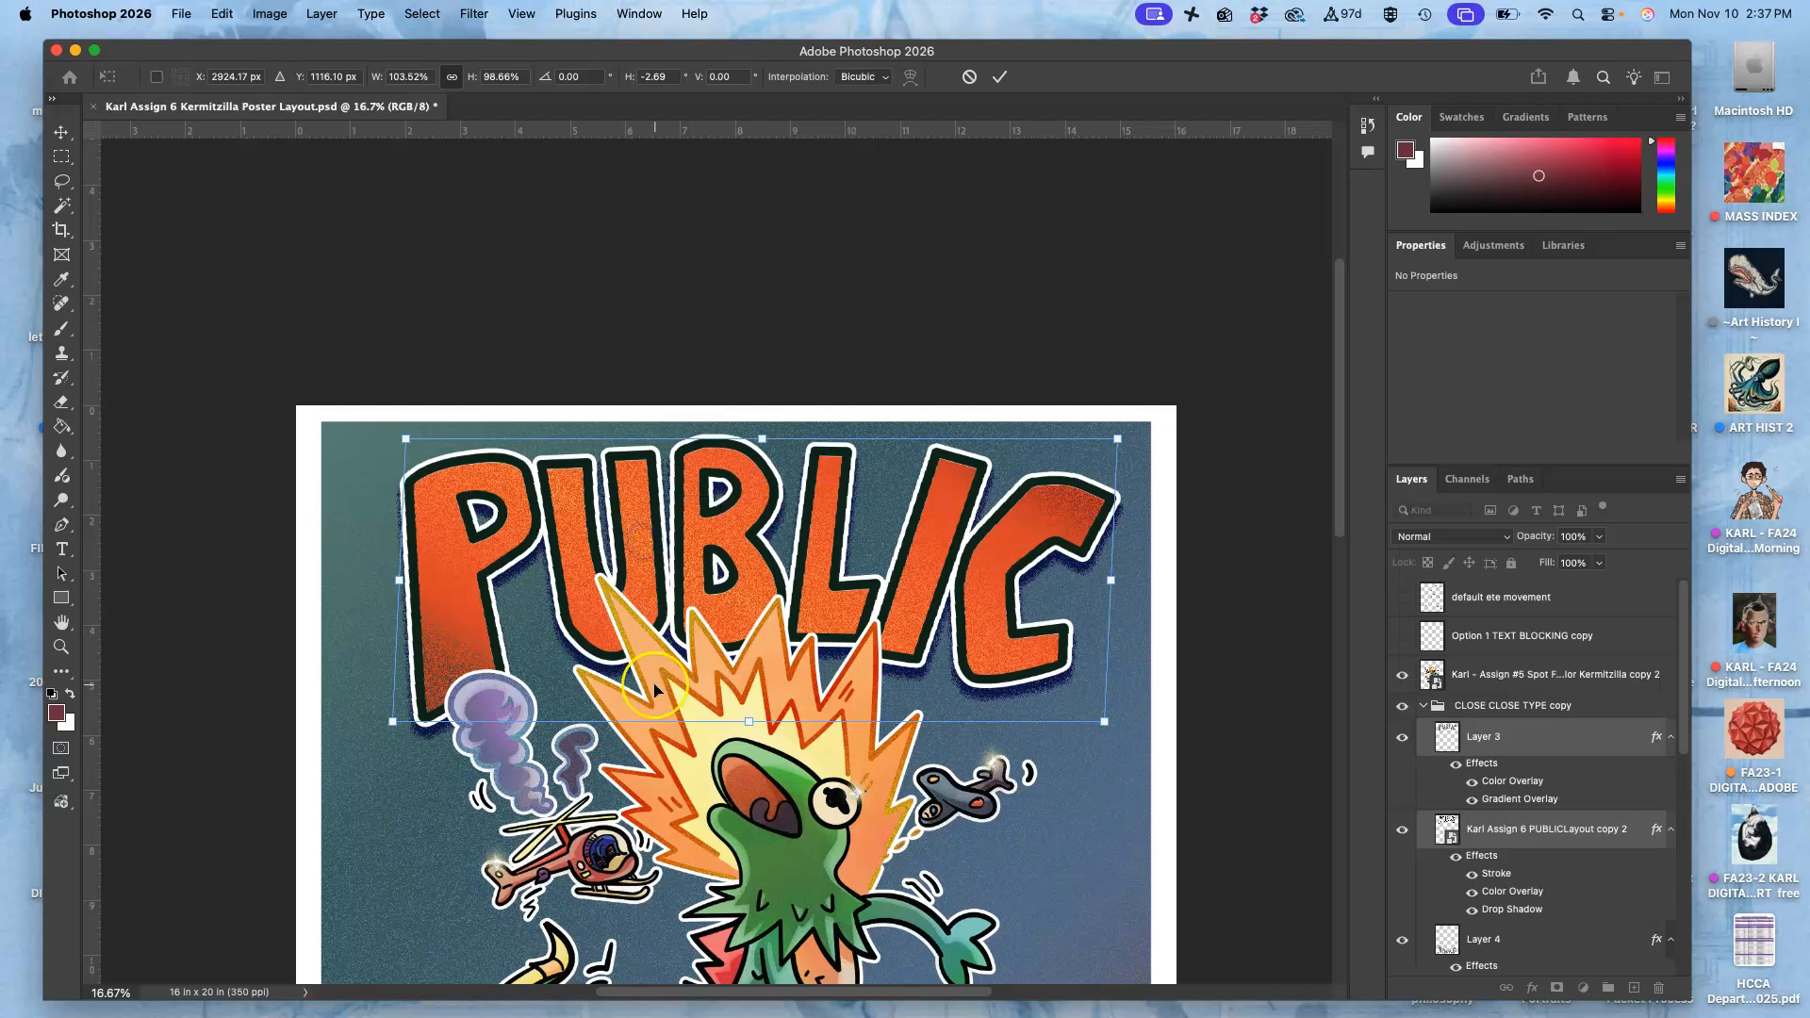
{"action": "key", "text": "super+minus"}
{"action": "key", "text": "super+minus"}
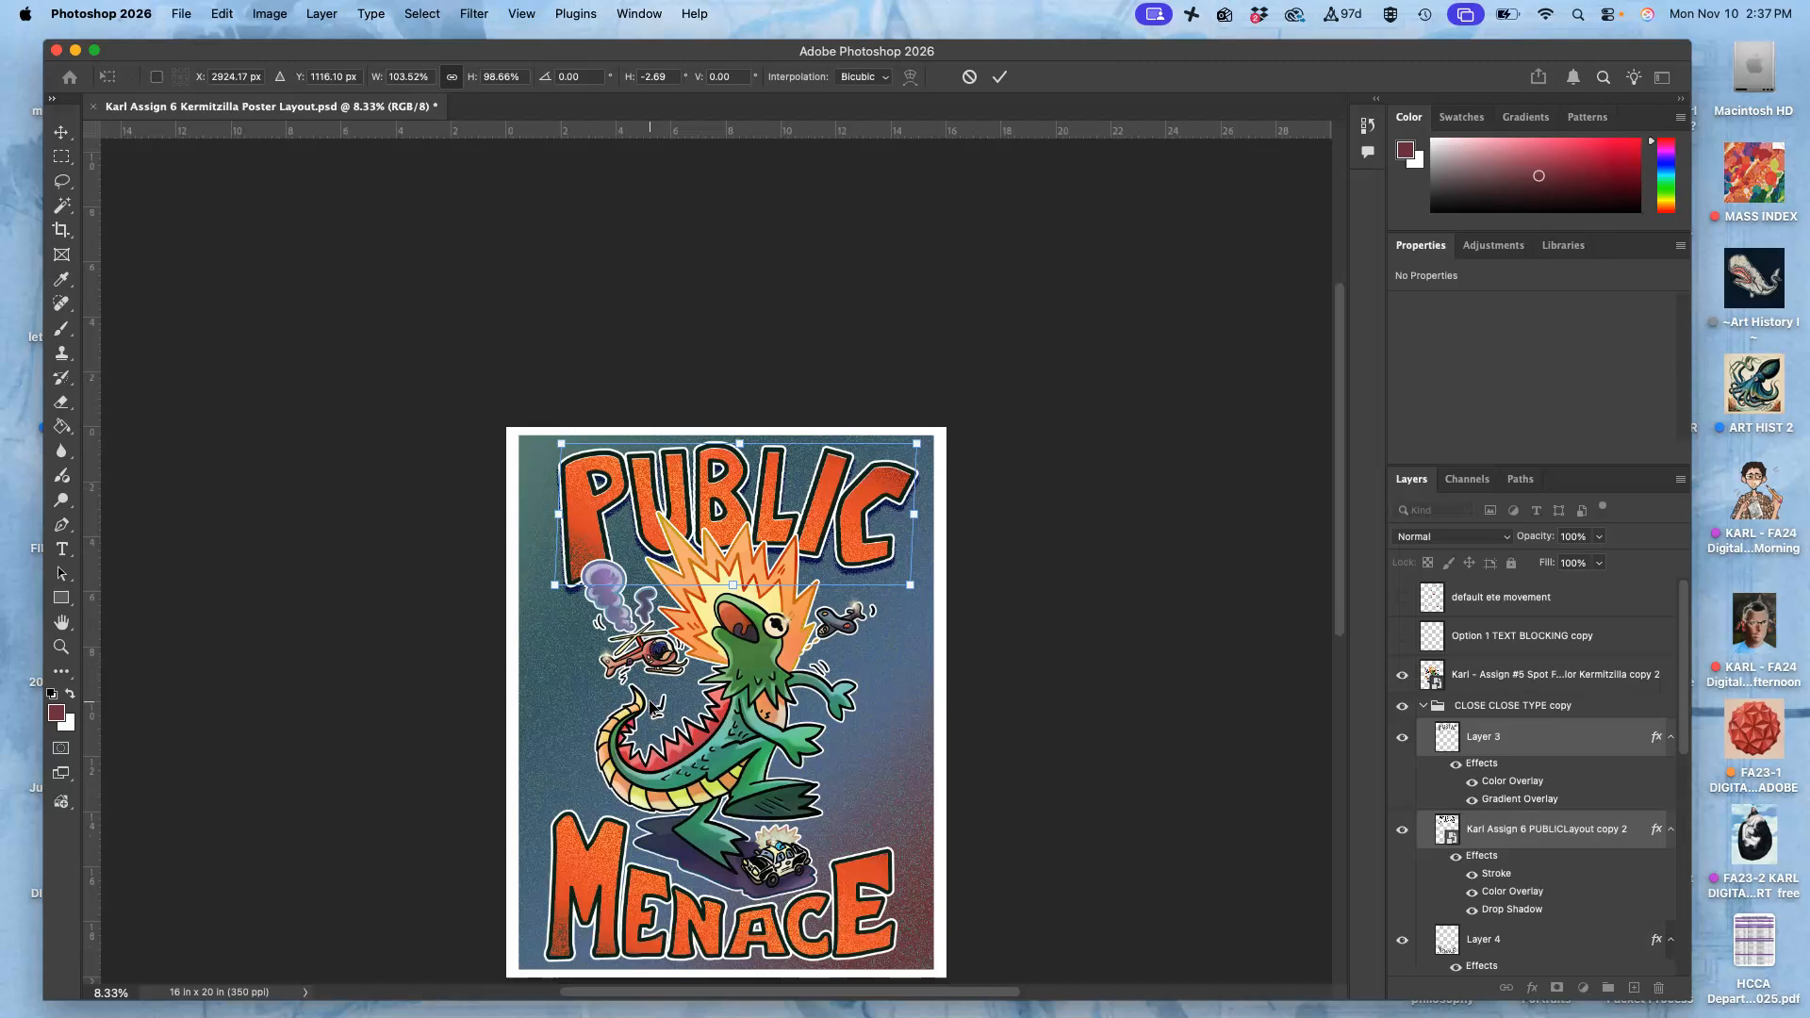
{"action": "scroll", "coordinate": [650, 707], "scroll_direction": "down", "scroll_amount": 1}
{"action": "left_click", "coordinate": [562, 652]}
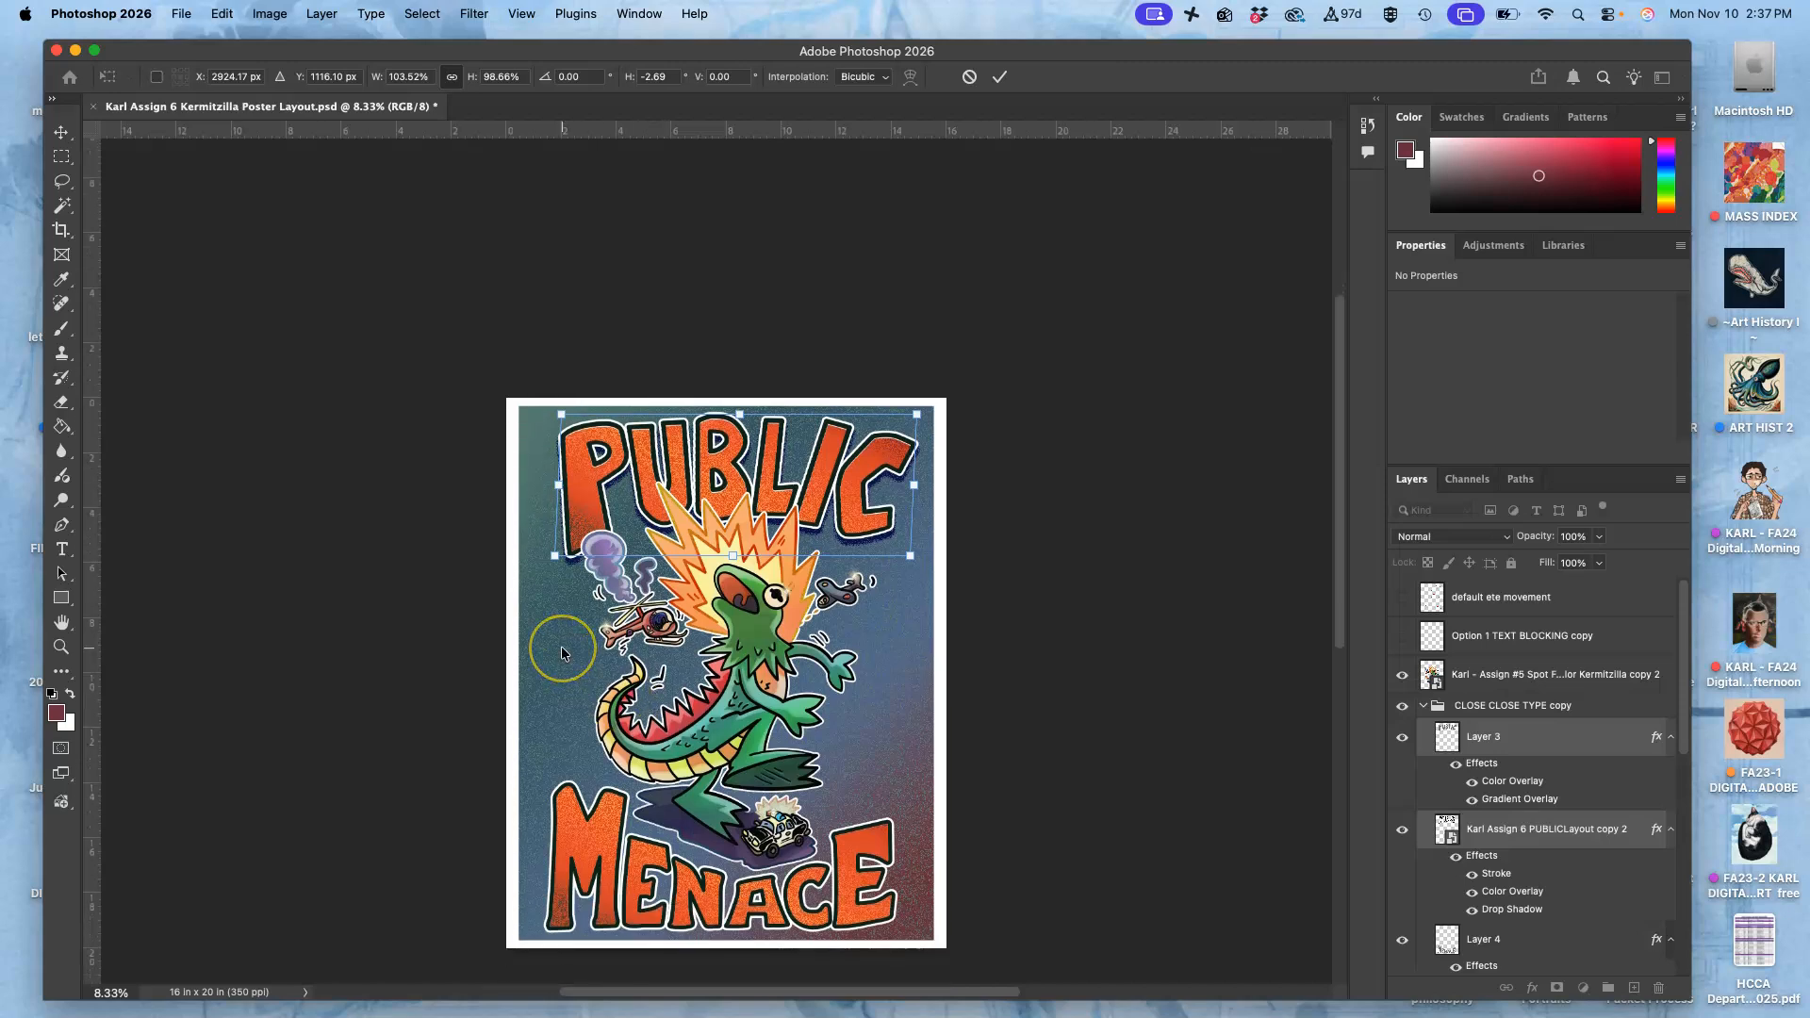
Undo the skewing, scaling and repositioning of the PUBLIC lettering within the active transform.
{"action": "key", "text": "super+equal"}
{"action": "key", "text": "super+equal"}
{"action": "key", "text": "super+equal"}
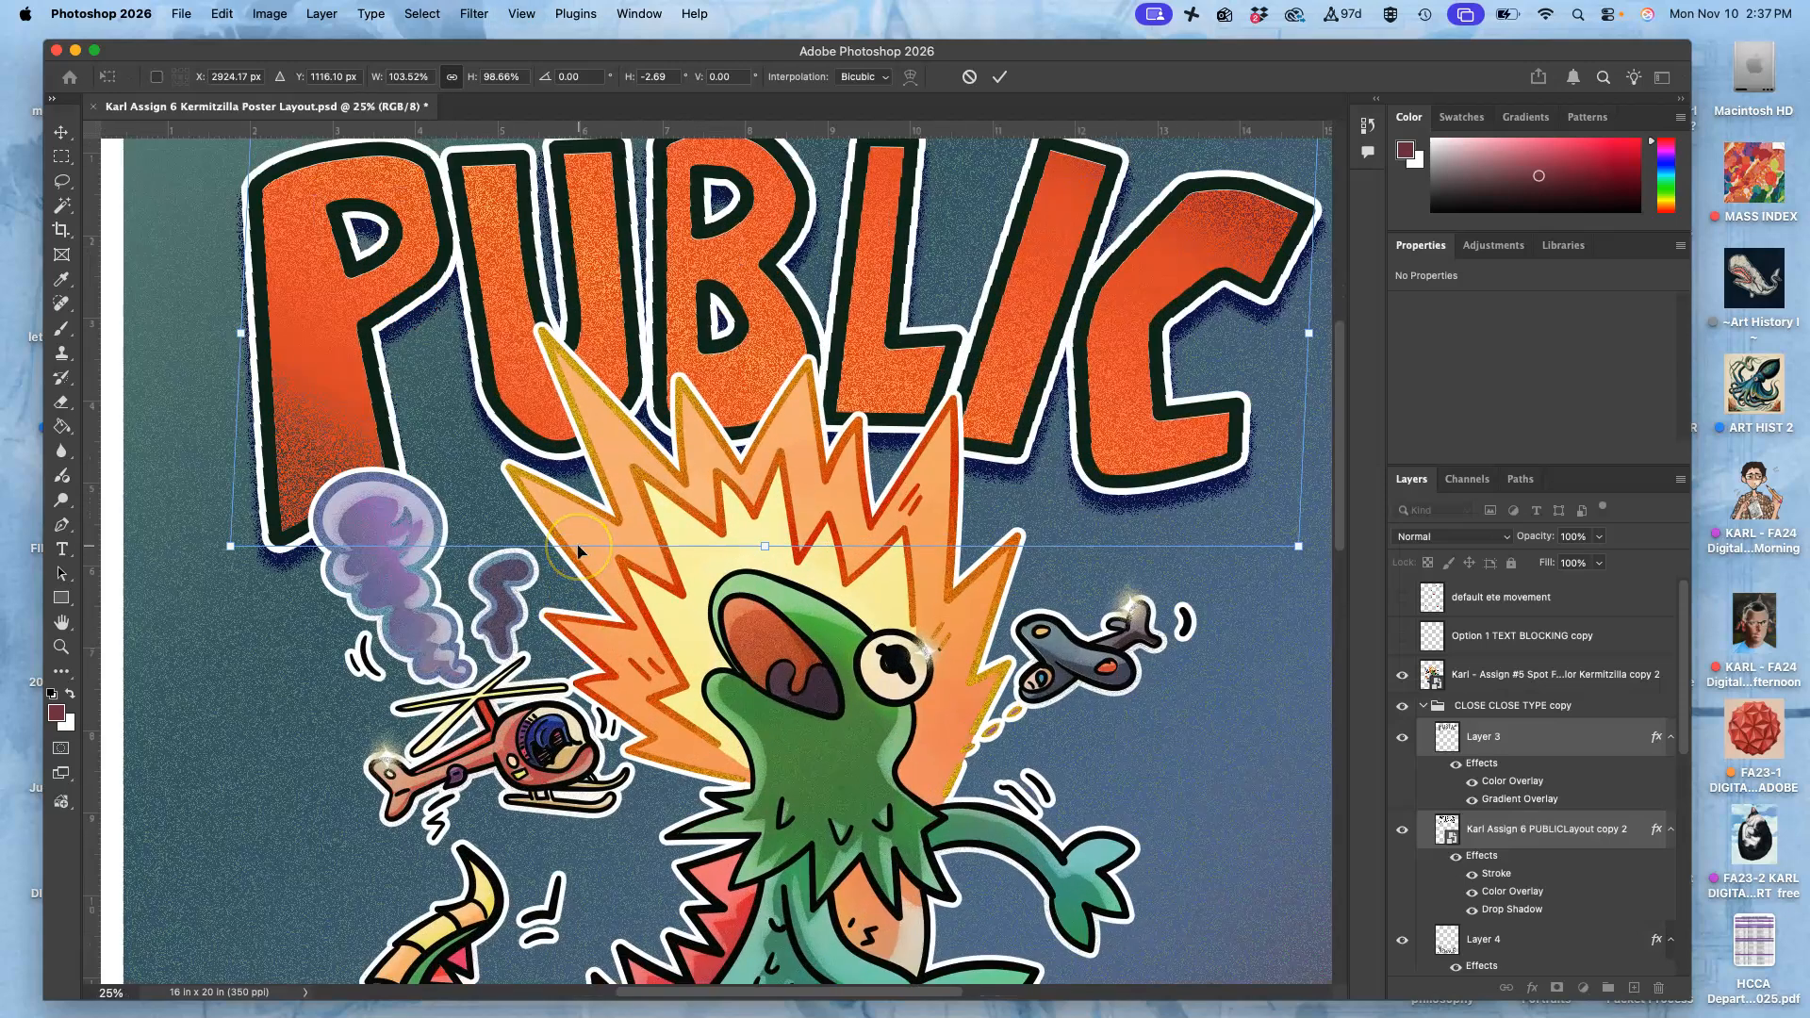
{"action": "key", "text": "super+z"}
{"action": "key", "text": "super+z"}
{"action": "key", "text": "super+z"}
{"action": "key", "text": "super+z"}
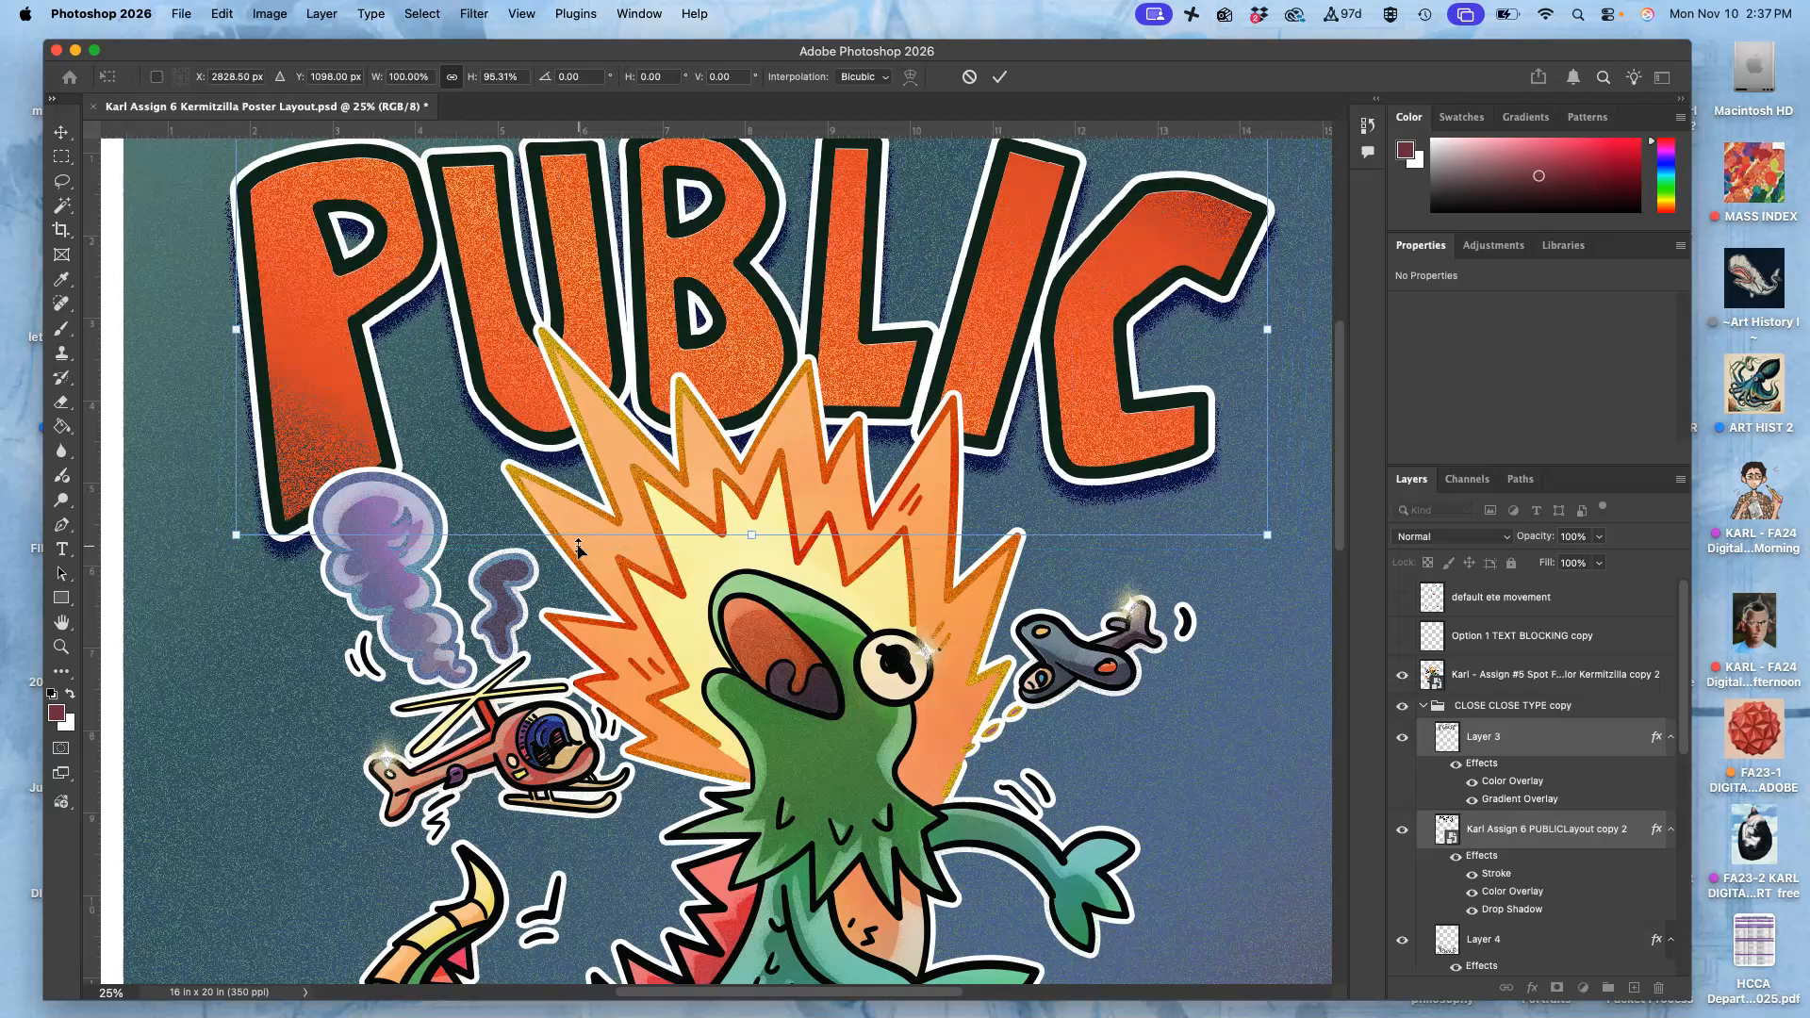
Check the lettering against the whole poster and apply the height transform to the PUBLIC lettering.
{"action": "scroll", "coordinate": [577, 547], "scroll_direction": "down", "scroll_amount": 2}
{"action": "key", "text": "super+minus"}
{"action": "key", "text": "super+minus"}
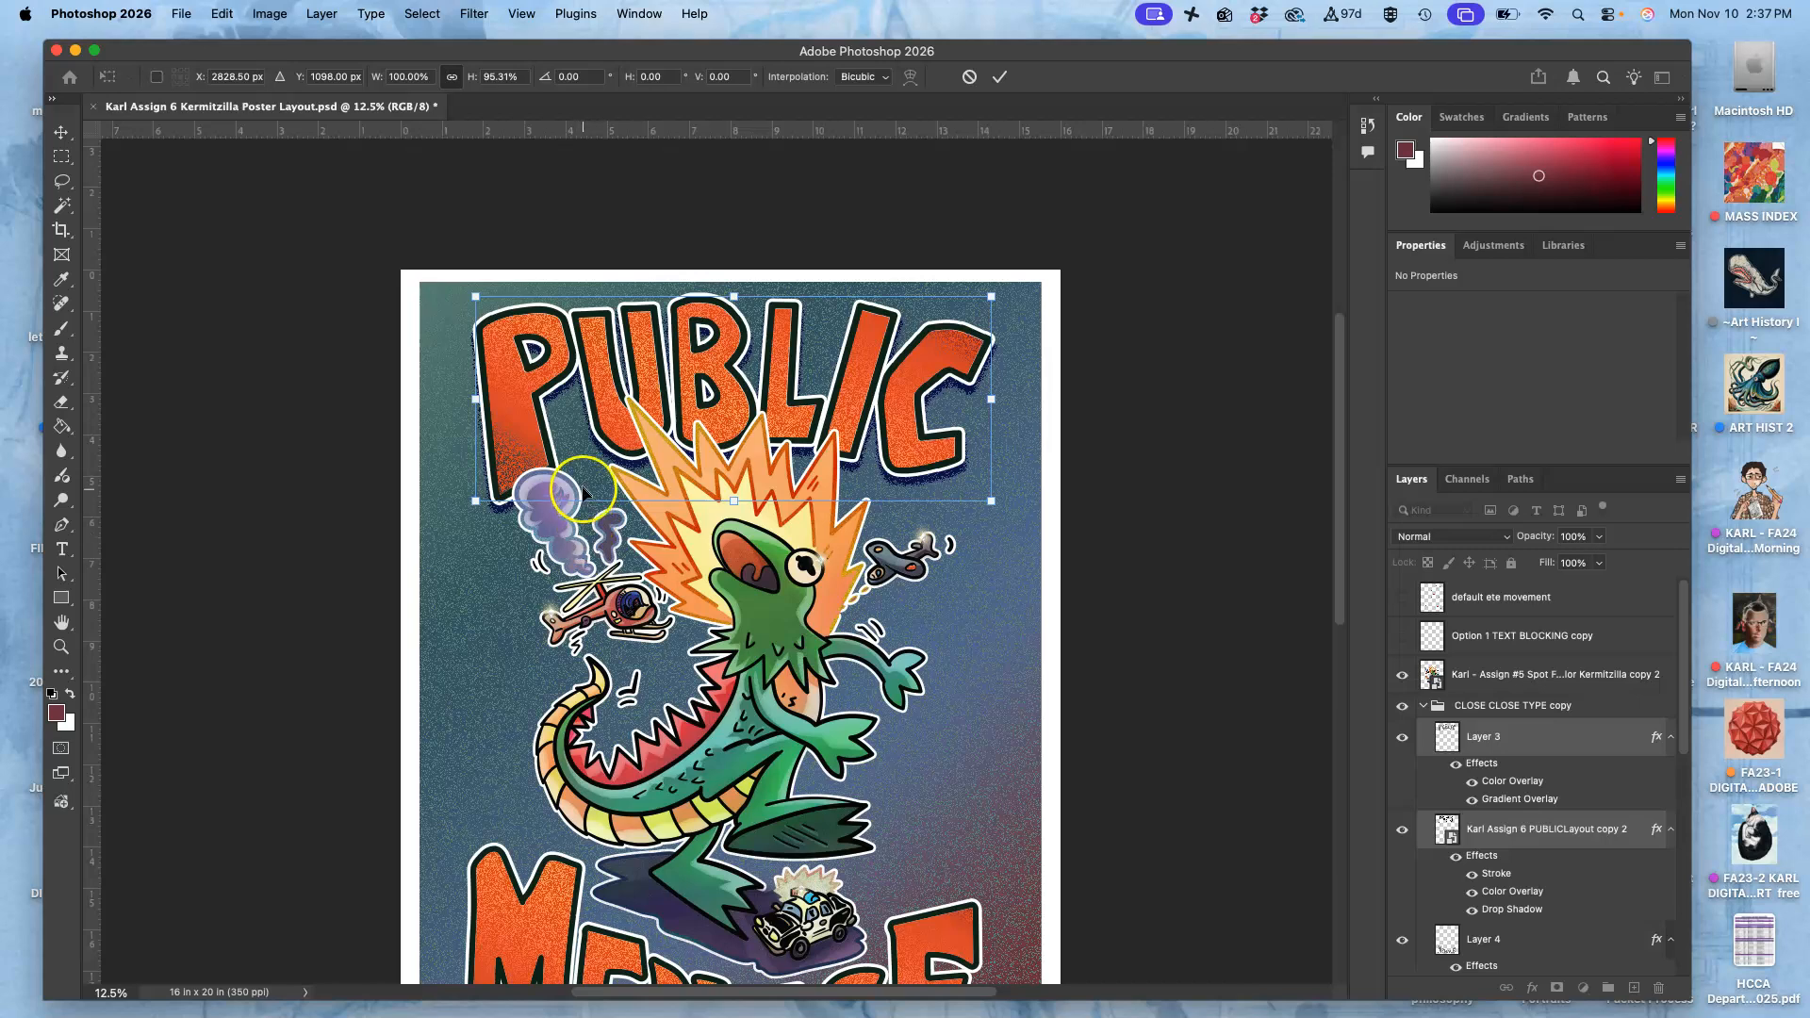
{"action": "scroll", "coordinate": [687, 278], "scroll_direction": "down", "scroll_amount": 4}
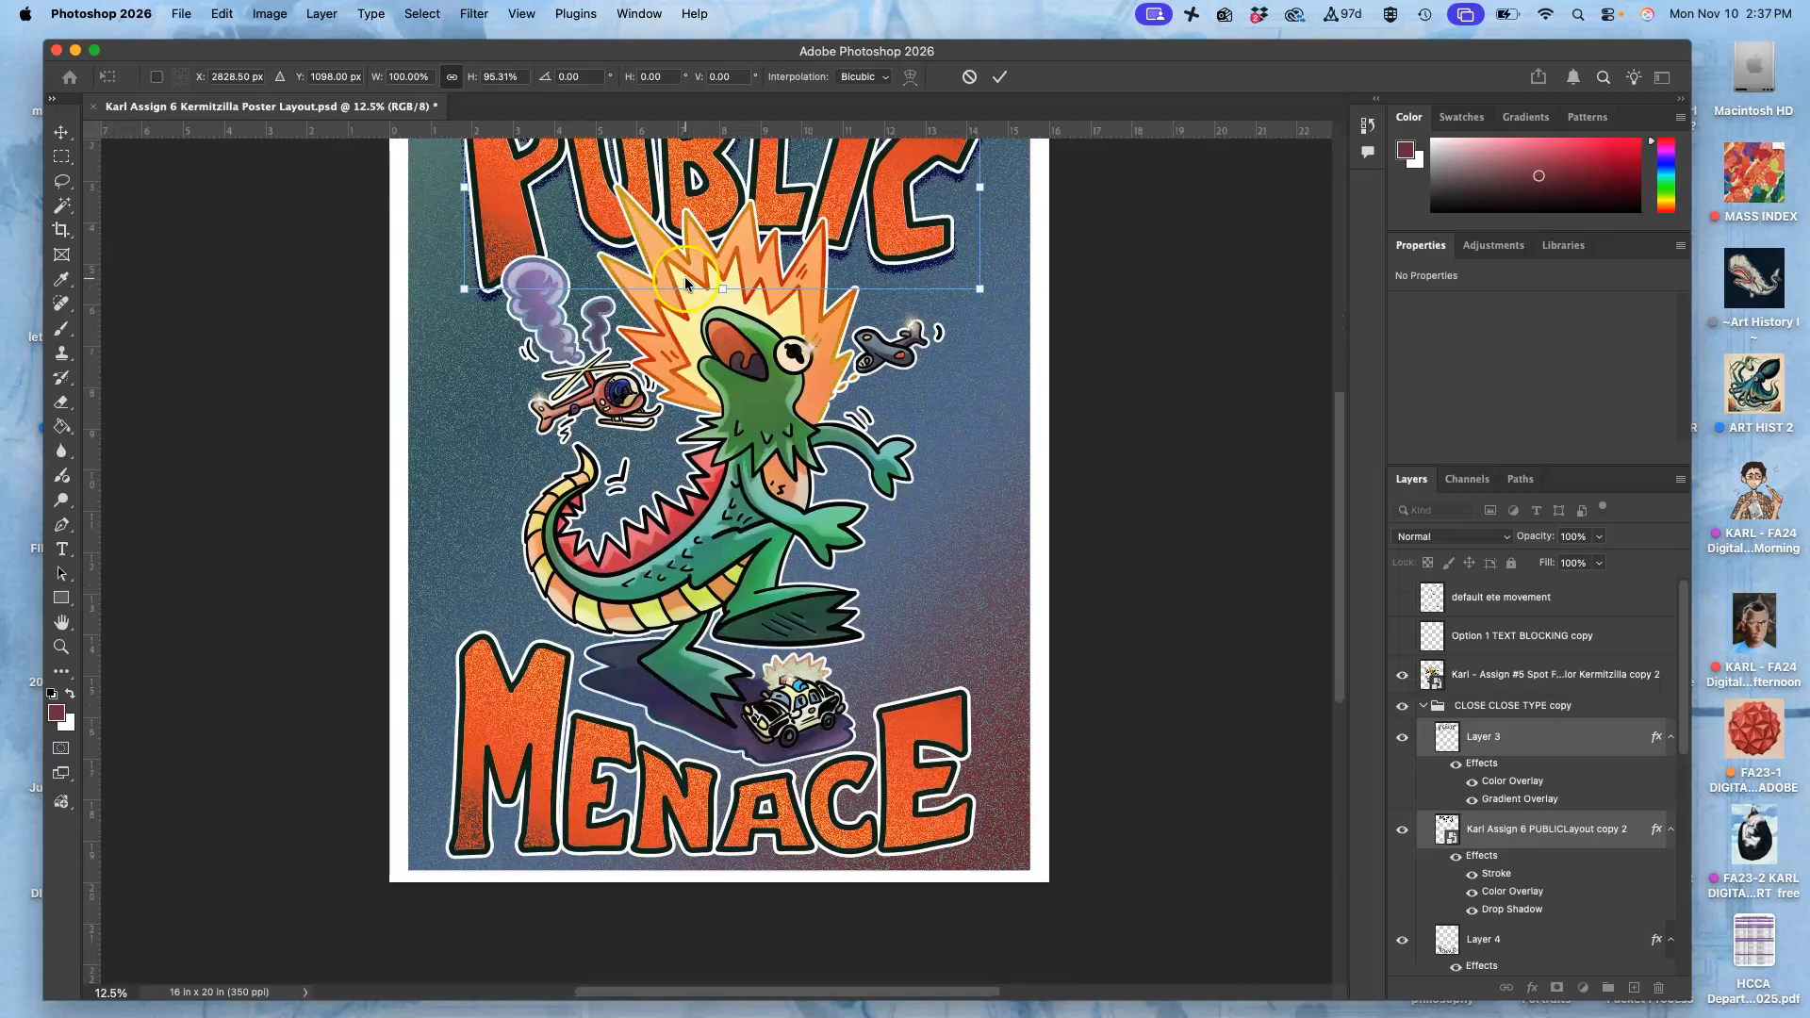
{"action": "scroll", "coordinate": [822, 700], "scroll_direction": "up", "scroll_amount": 4}
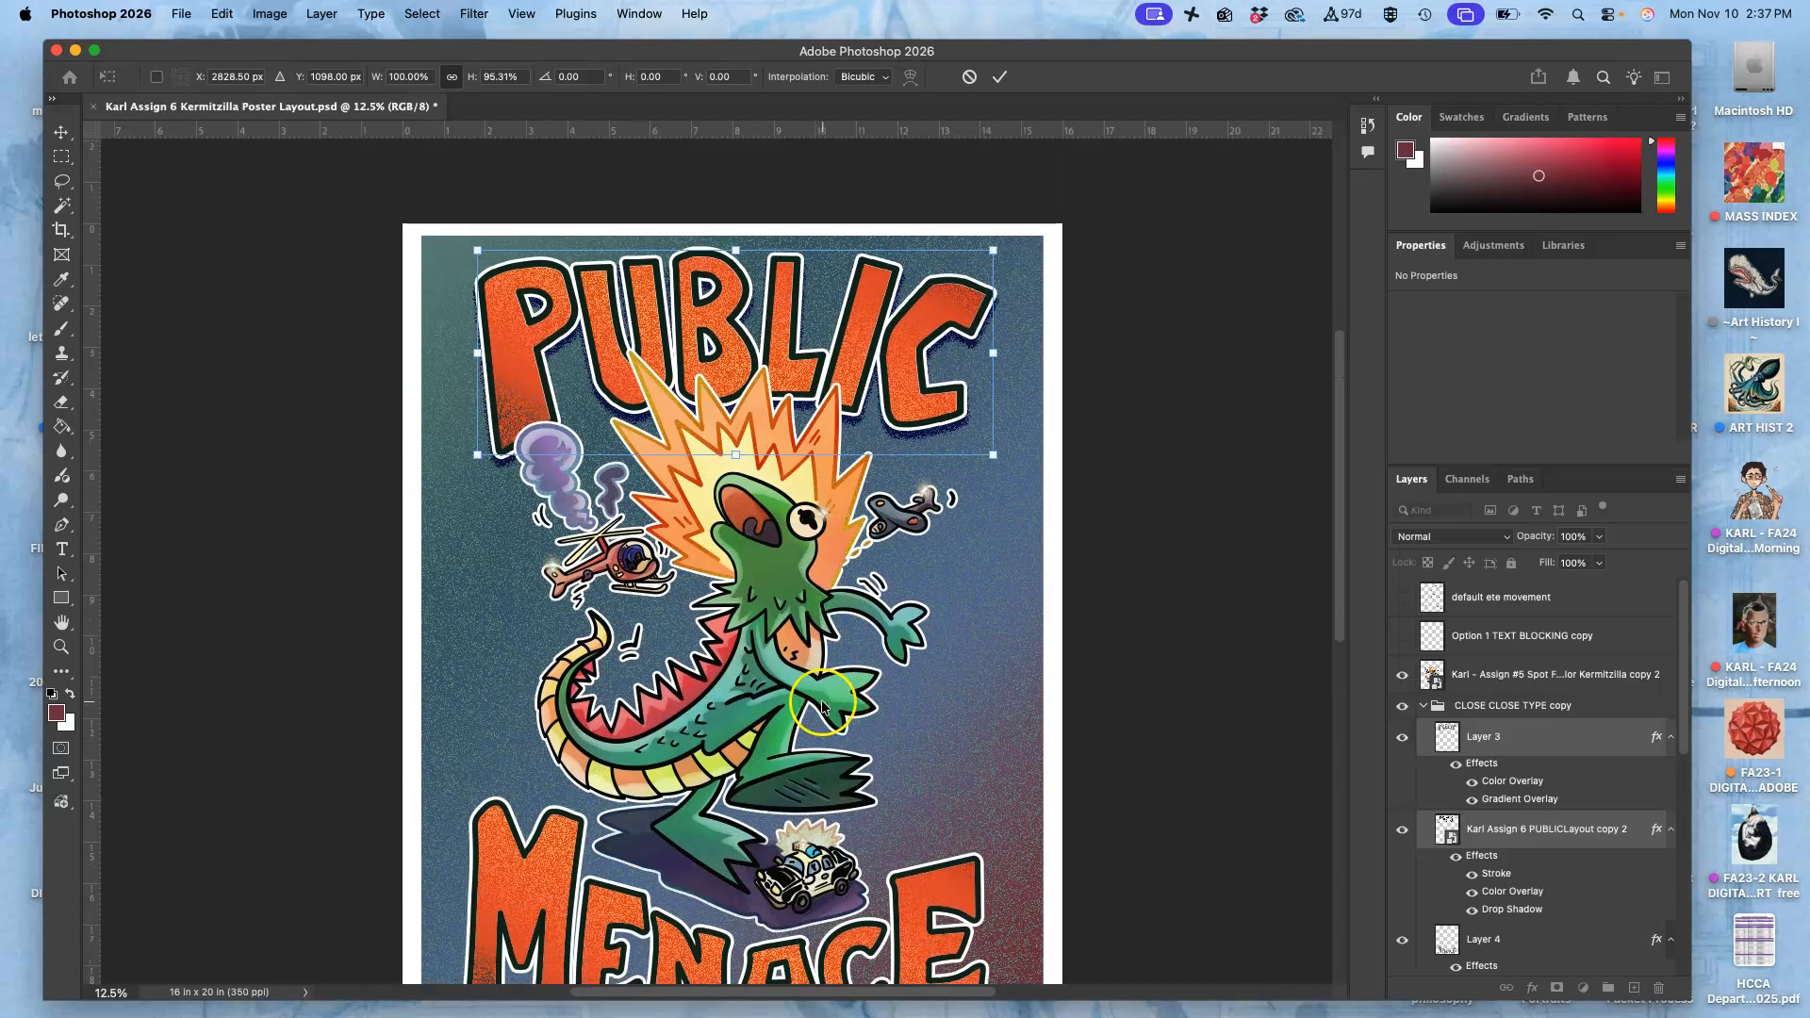
{"action": "key", "text": "Return"}
Duplicate the Kermitzilla copy 2 illustration layer and hide the original beneath the duplicate.
{"action": "left_click", "coordinate": [1489, 688]}
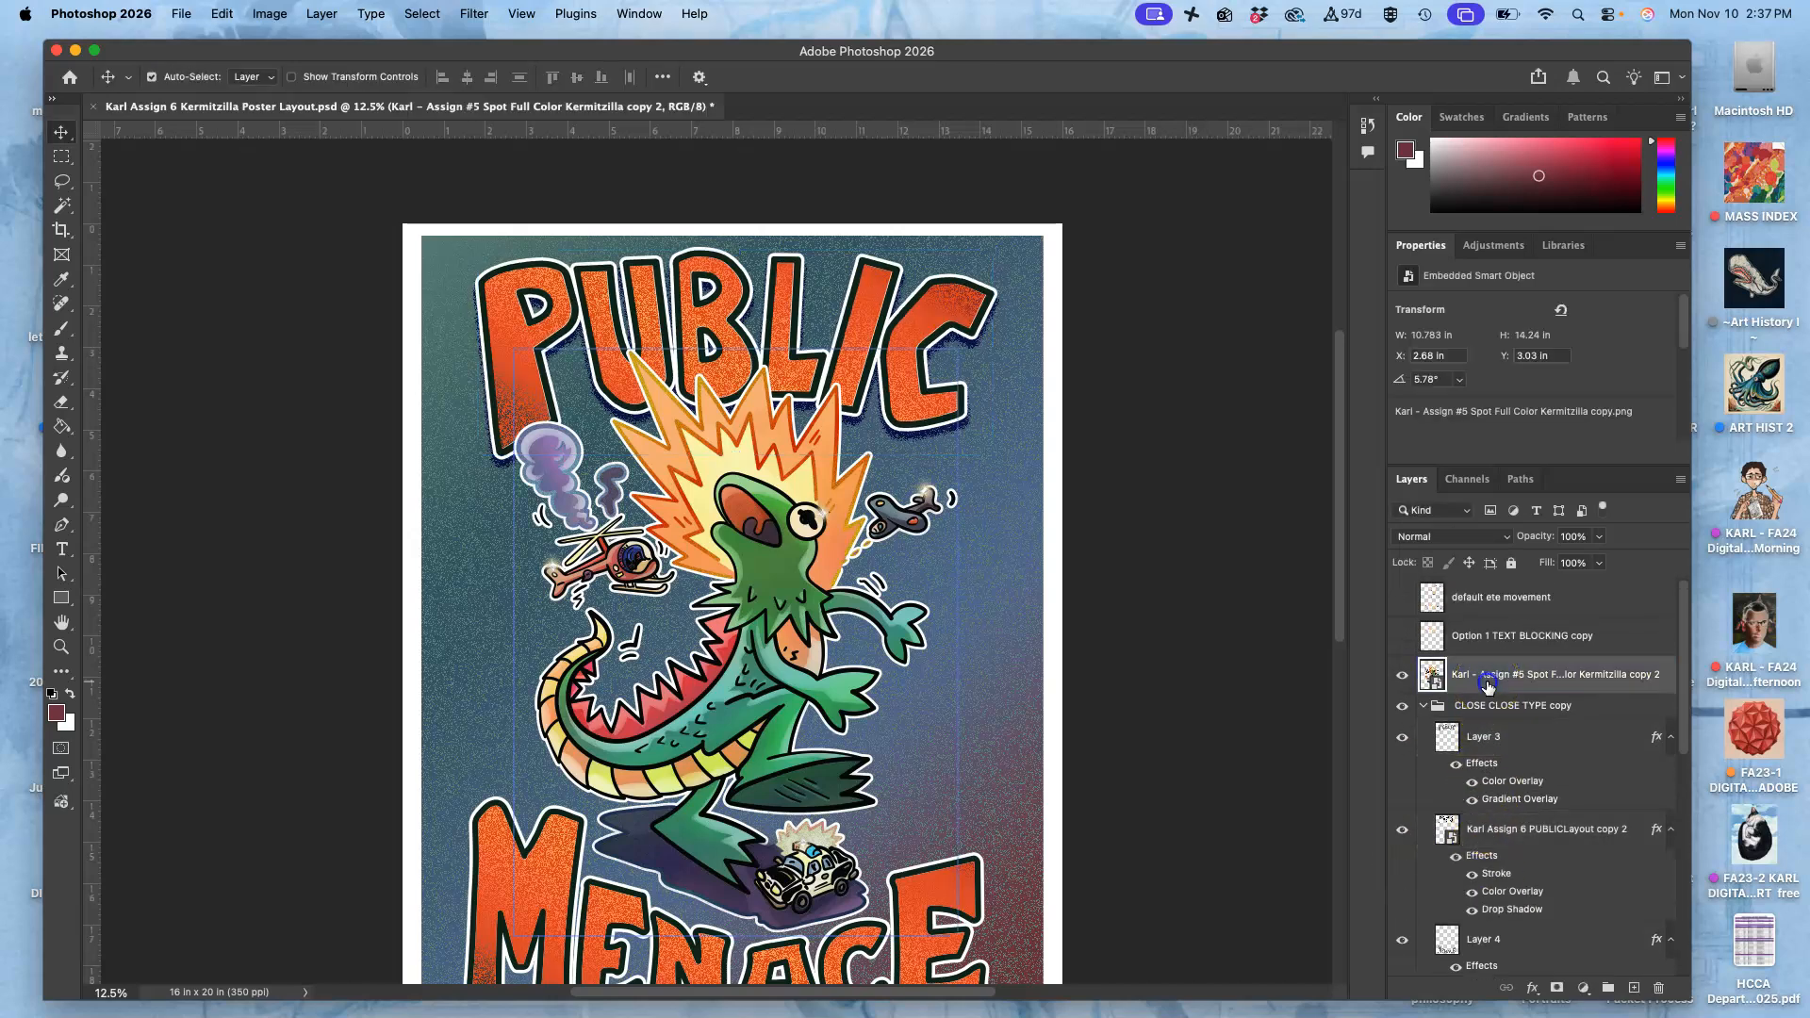
{"action": "left_click", "coordinate": [1402, 675]}
{"action": "left_click", "coordinate": [1401, 675]}
{"action": "key", "text": "super+j"}
{"action": "left_click", "coordinate": [1403, 714]}
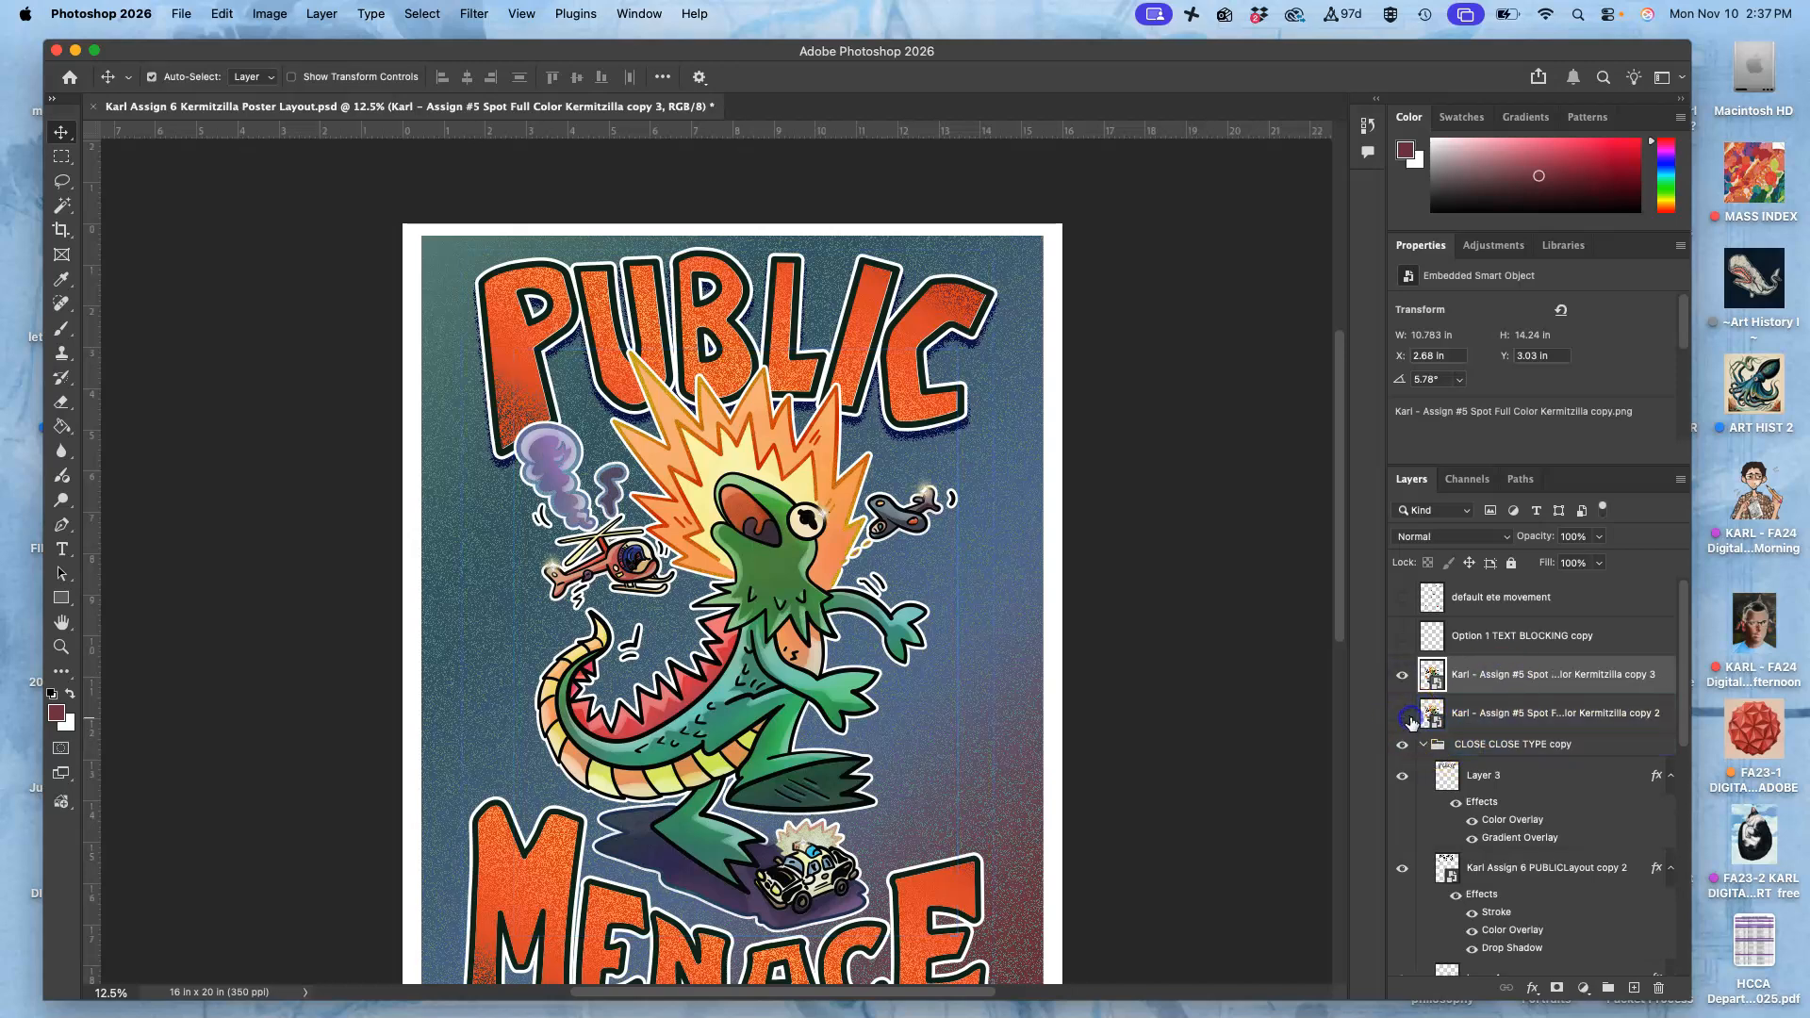
Rotate the duplicated Kermitzilla illustration to about 4.7°, shift it left by about 48 px, and apply the transform.
{"action": "key", "text": "super+t"}
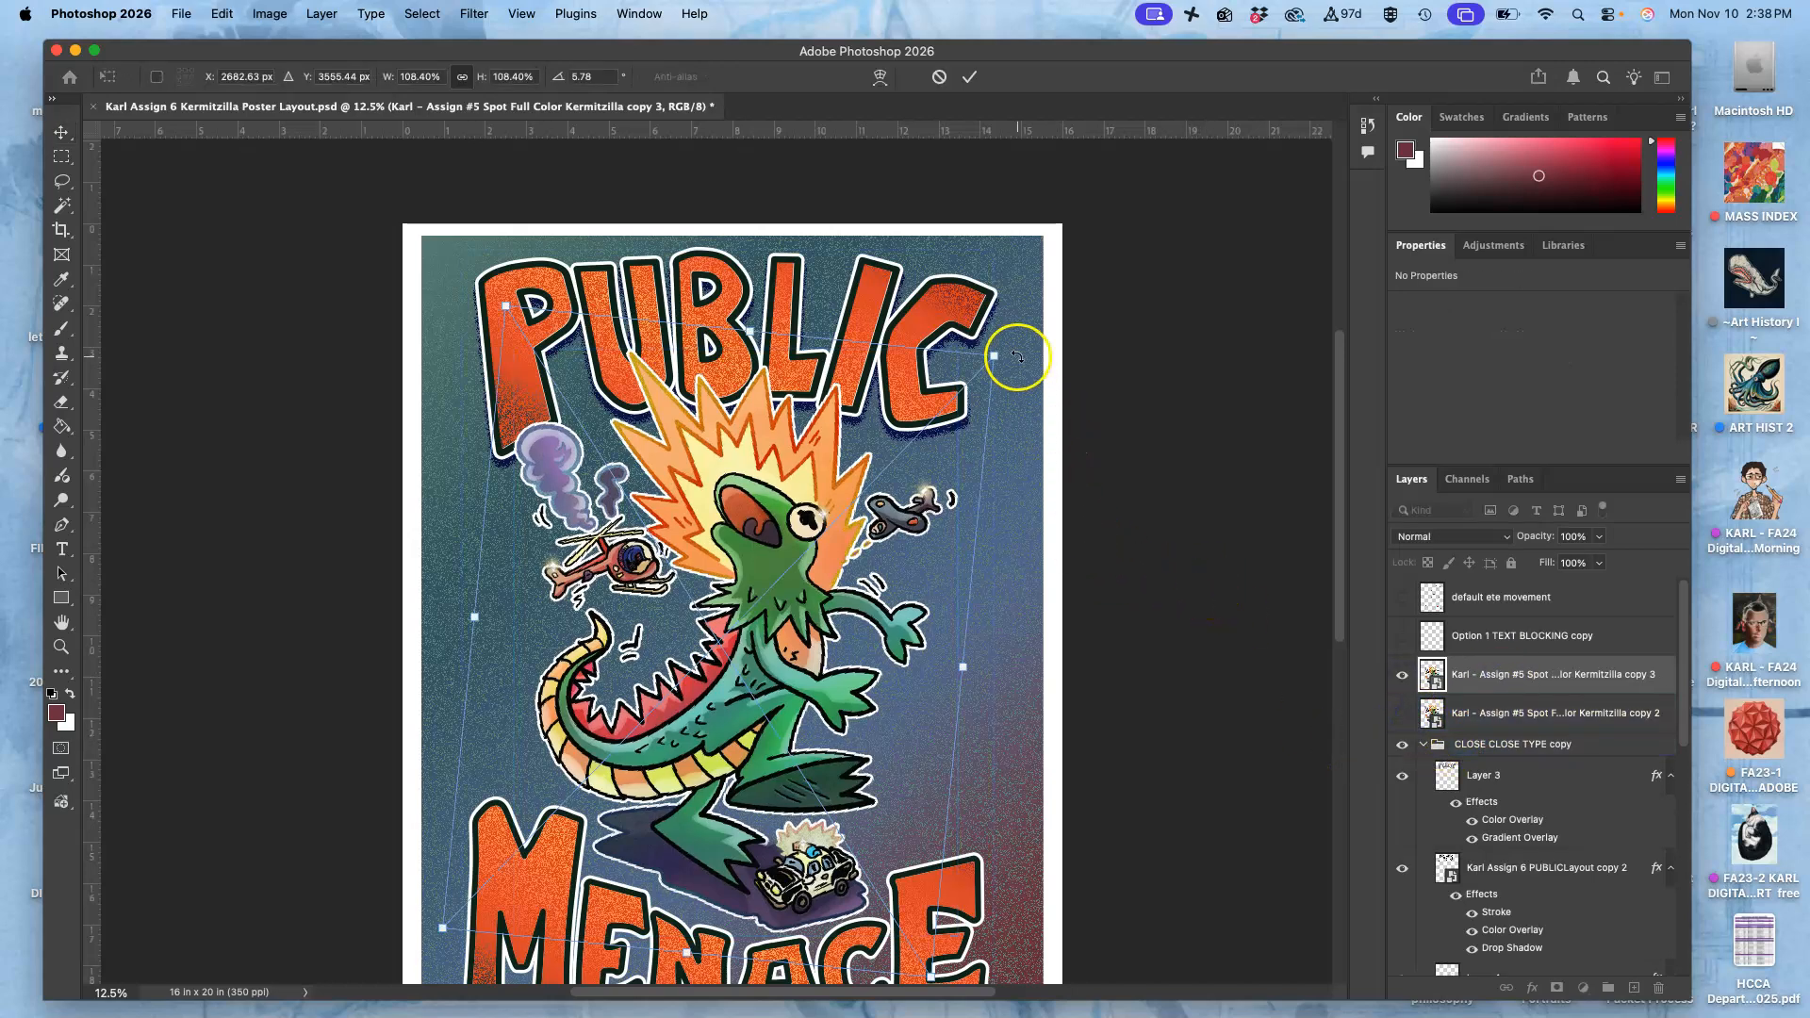
{"action": "left_click_drag", "start_coordinate": [1010, 355], "coordinate": [900, 457]}
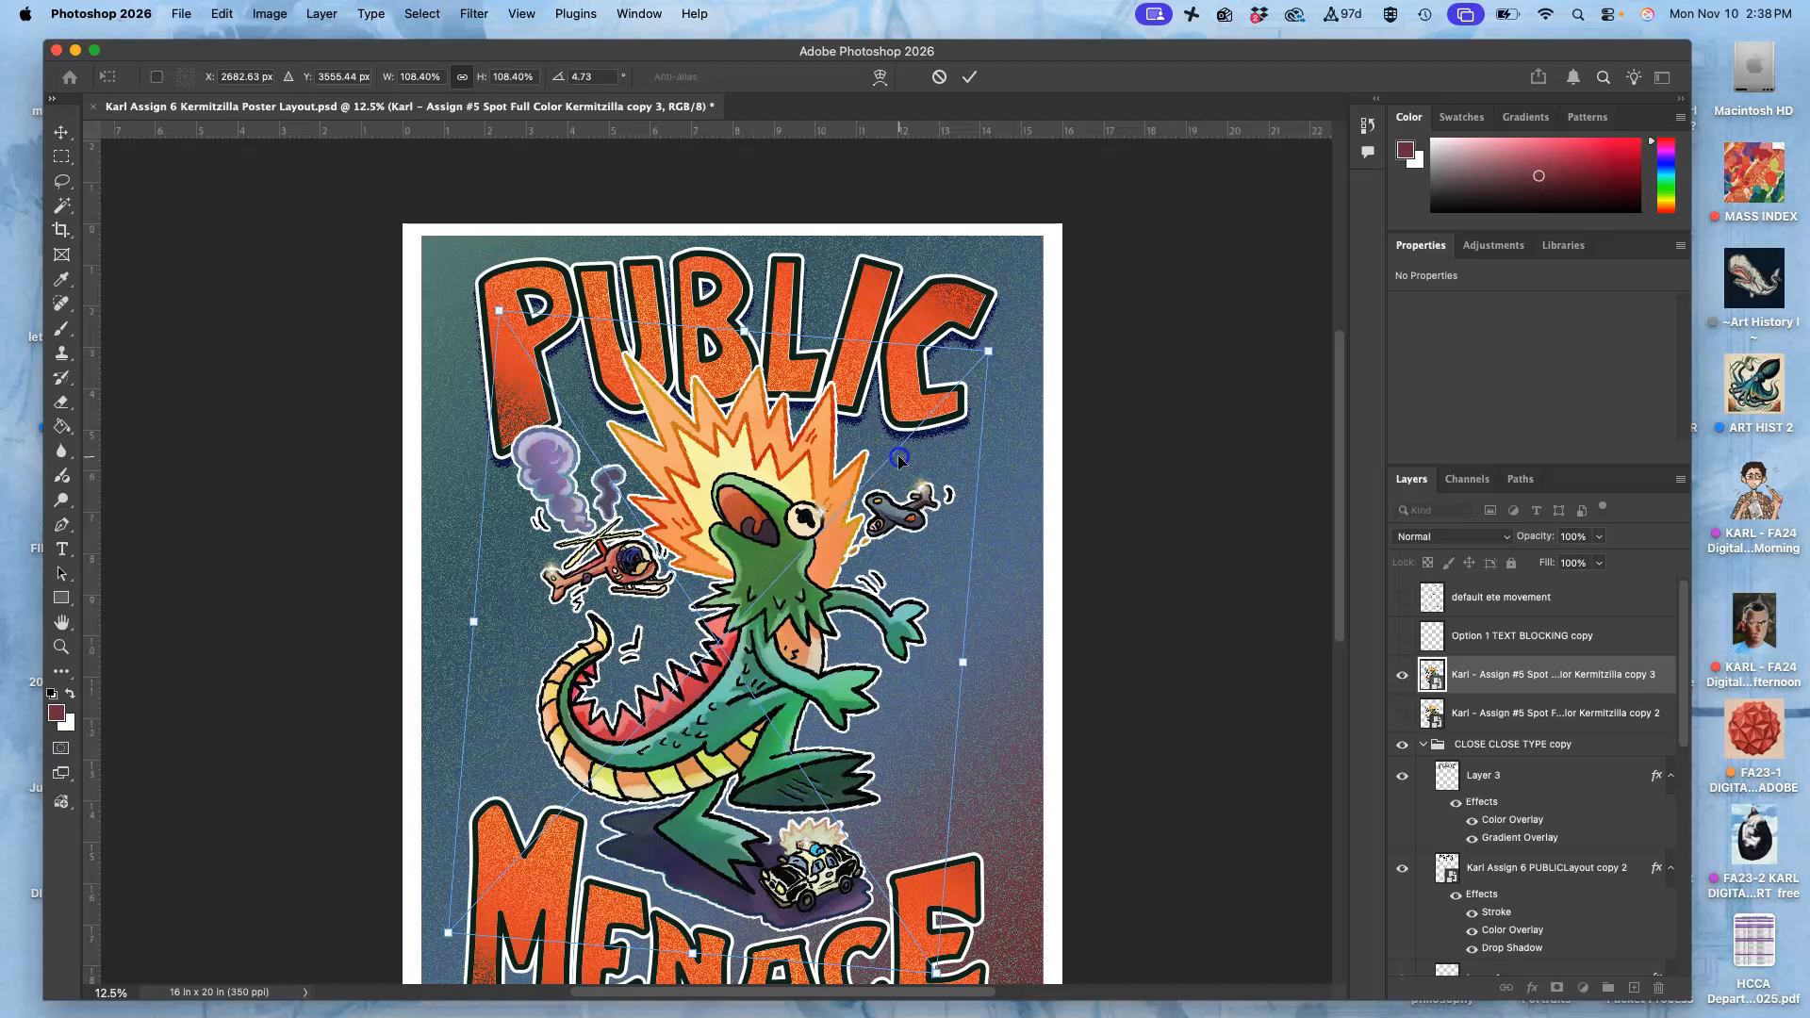
{"action": "key", "text": "Left"}
{"action": "key", "text": "Left"}
{"action": "key", "text": "Left"}
{"action": "key", "text": "Left"}
{"action": "key", "text": "Left"}
{"action": "key", "text": "Left"}
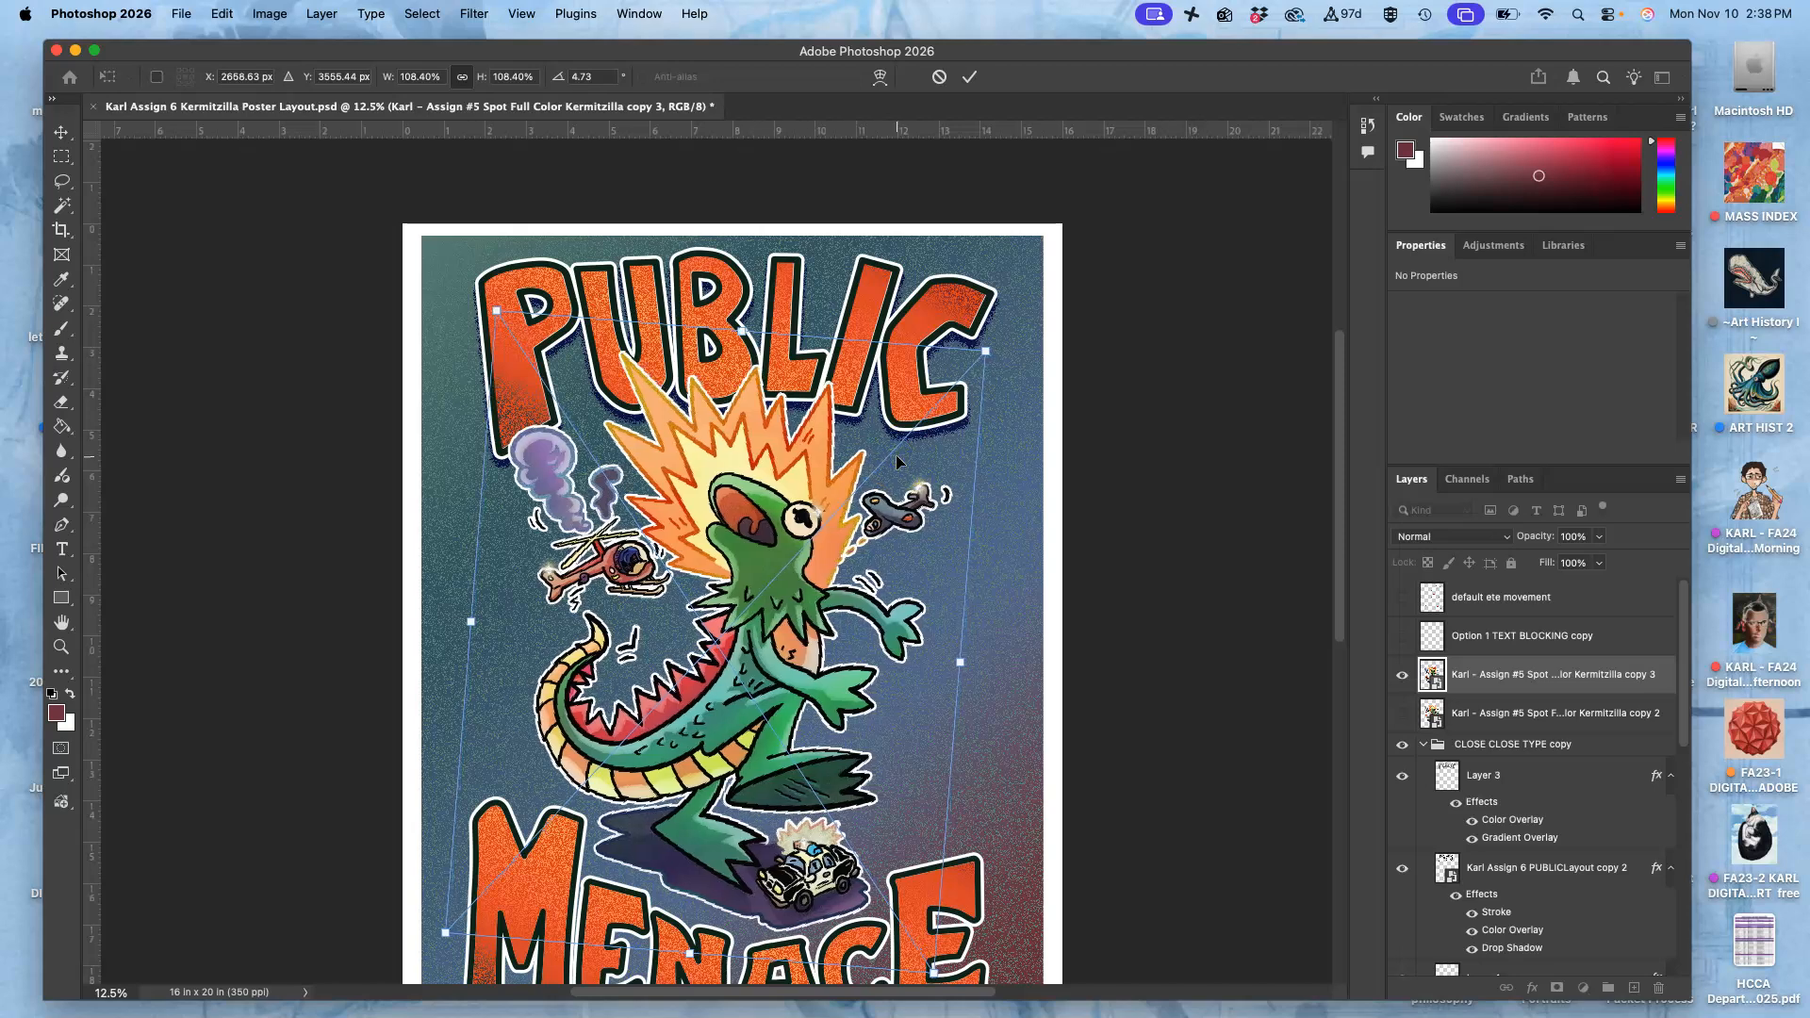
{"action": "key", "text": "Left"}
{"action": "mouse_move", "coordinate": [896, 454]}
{"action": "left_mouse_down"}
{"action": "mouse_move", "coordinate": [853, 444]}
{"action": "mouse_move", "coordinate": [839, 418]}
{"action": "left_mouse_up"}
{"action": "key", "text": "Right"}
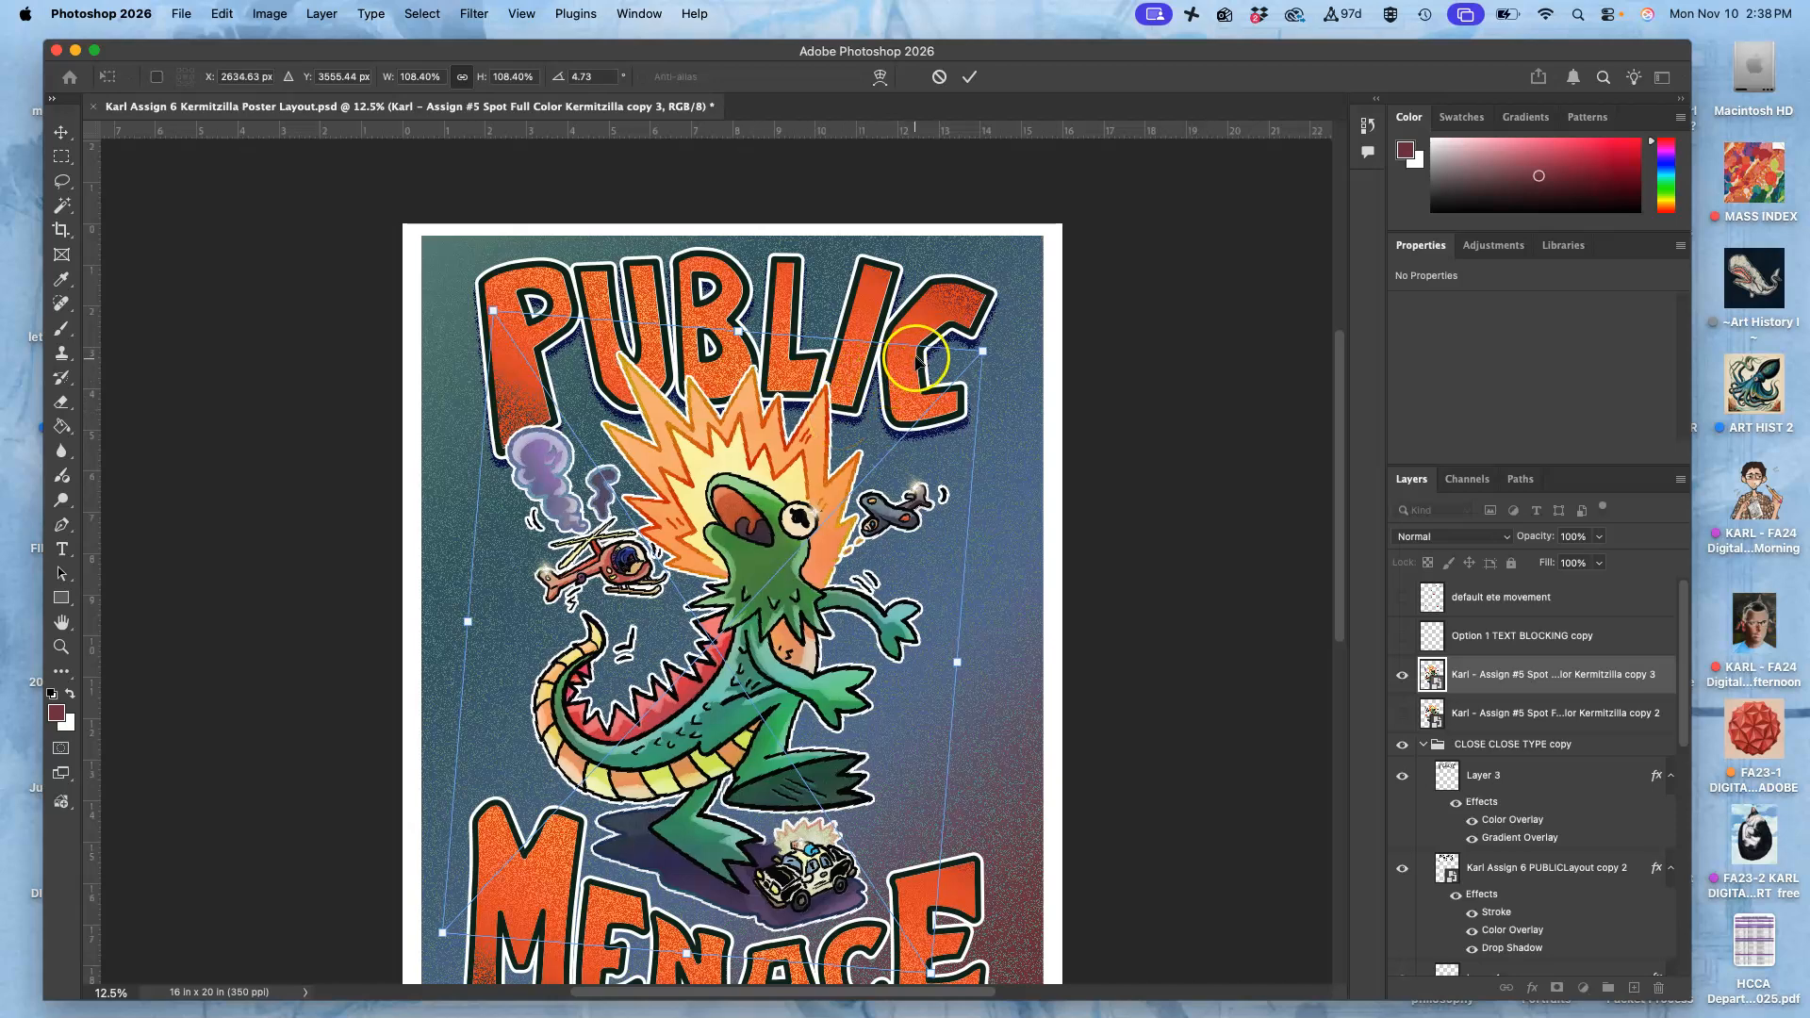
{"action": "key", "text": "Return"}
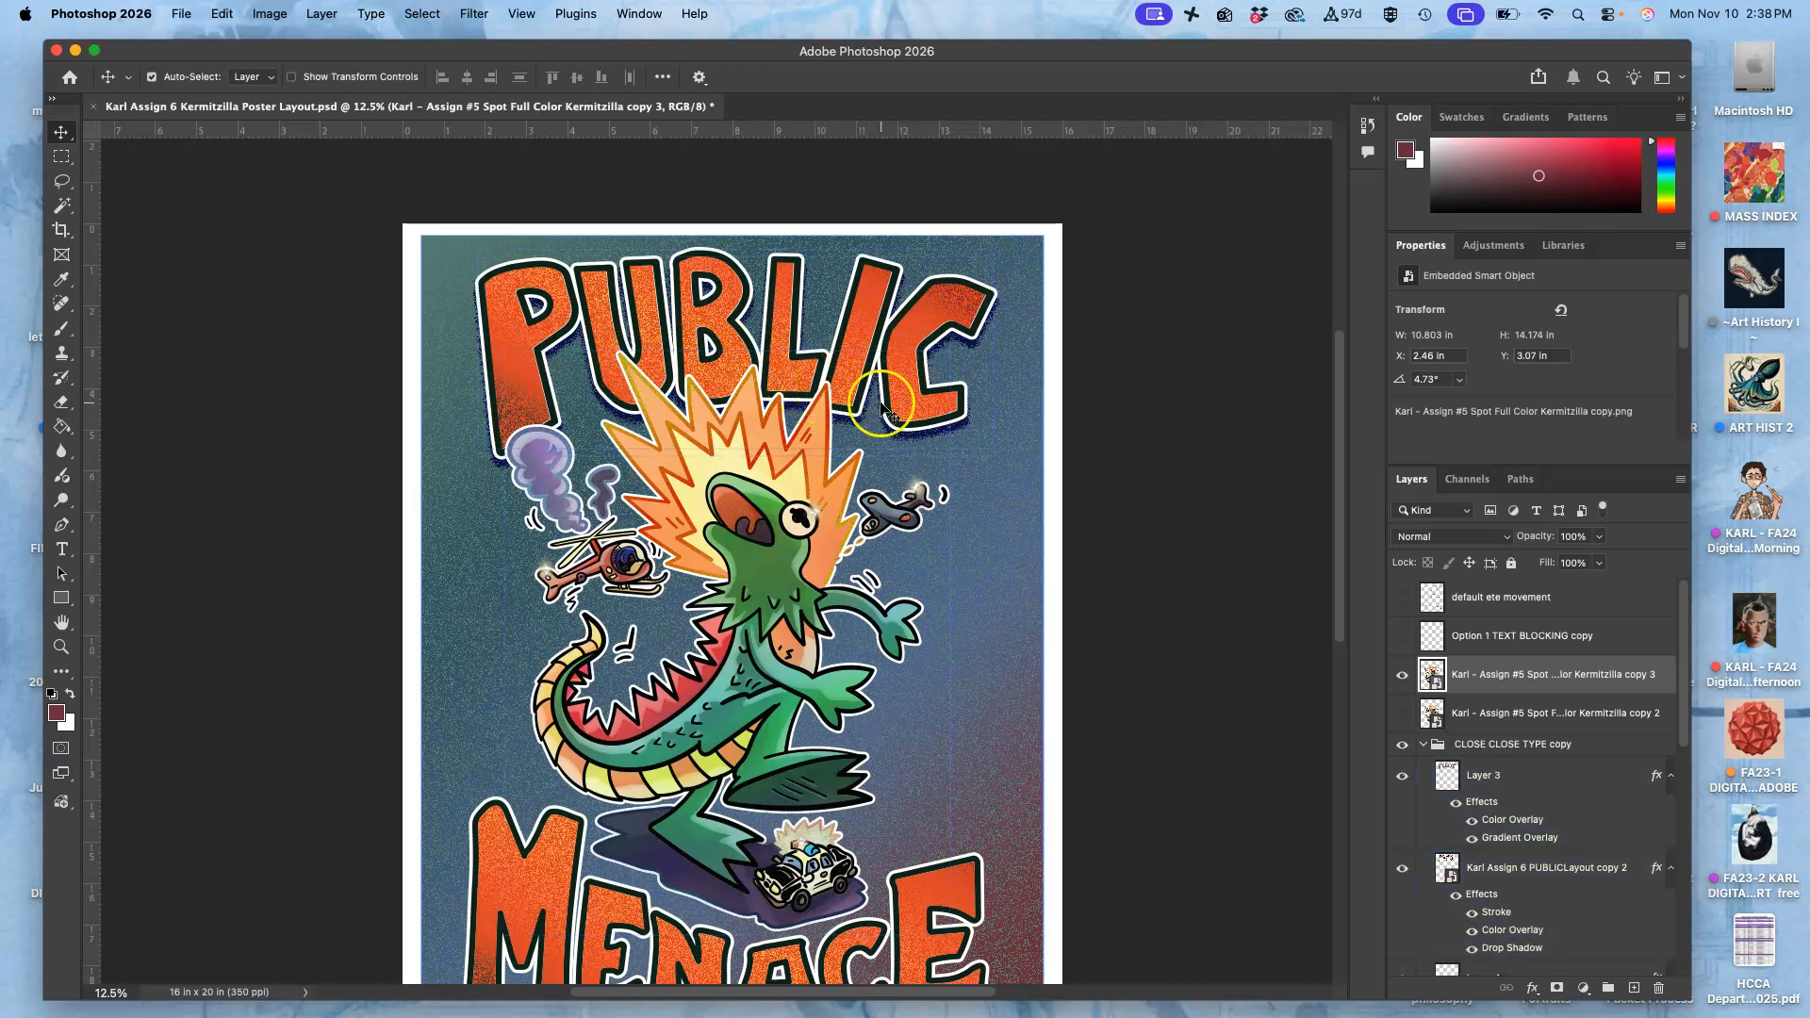
Transform Layer 3 and the PUBLICLayout copy 2 layer together, scaling the PUBLIC lettering to about 103.8% and nudging it up about 8 px.
{"action": "scroll", "coordinate": [1517, 732], "scroll_direction": "down", "scroll_amount": 1}
{"action": "left_click", "coordinate": [1512, 714]}
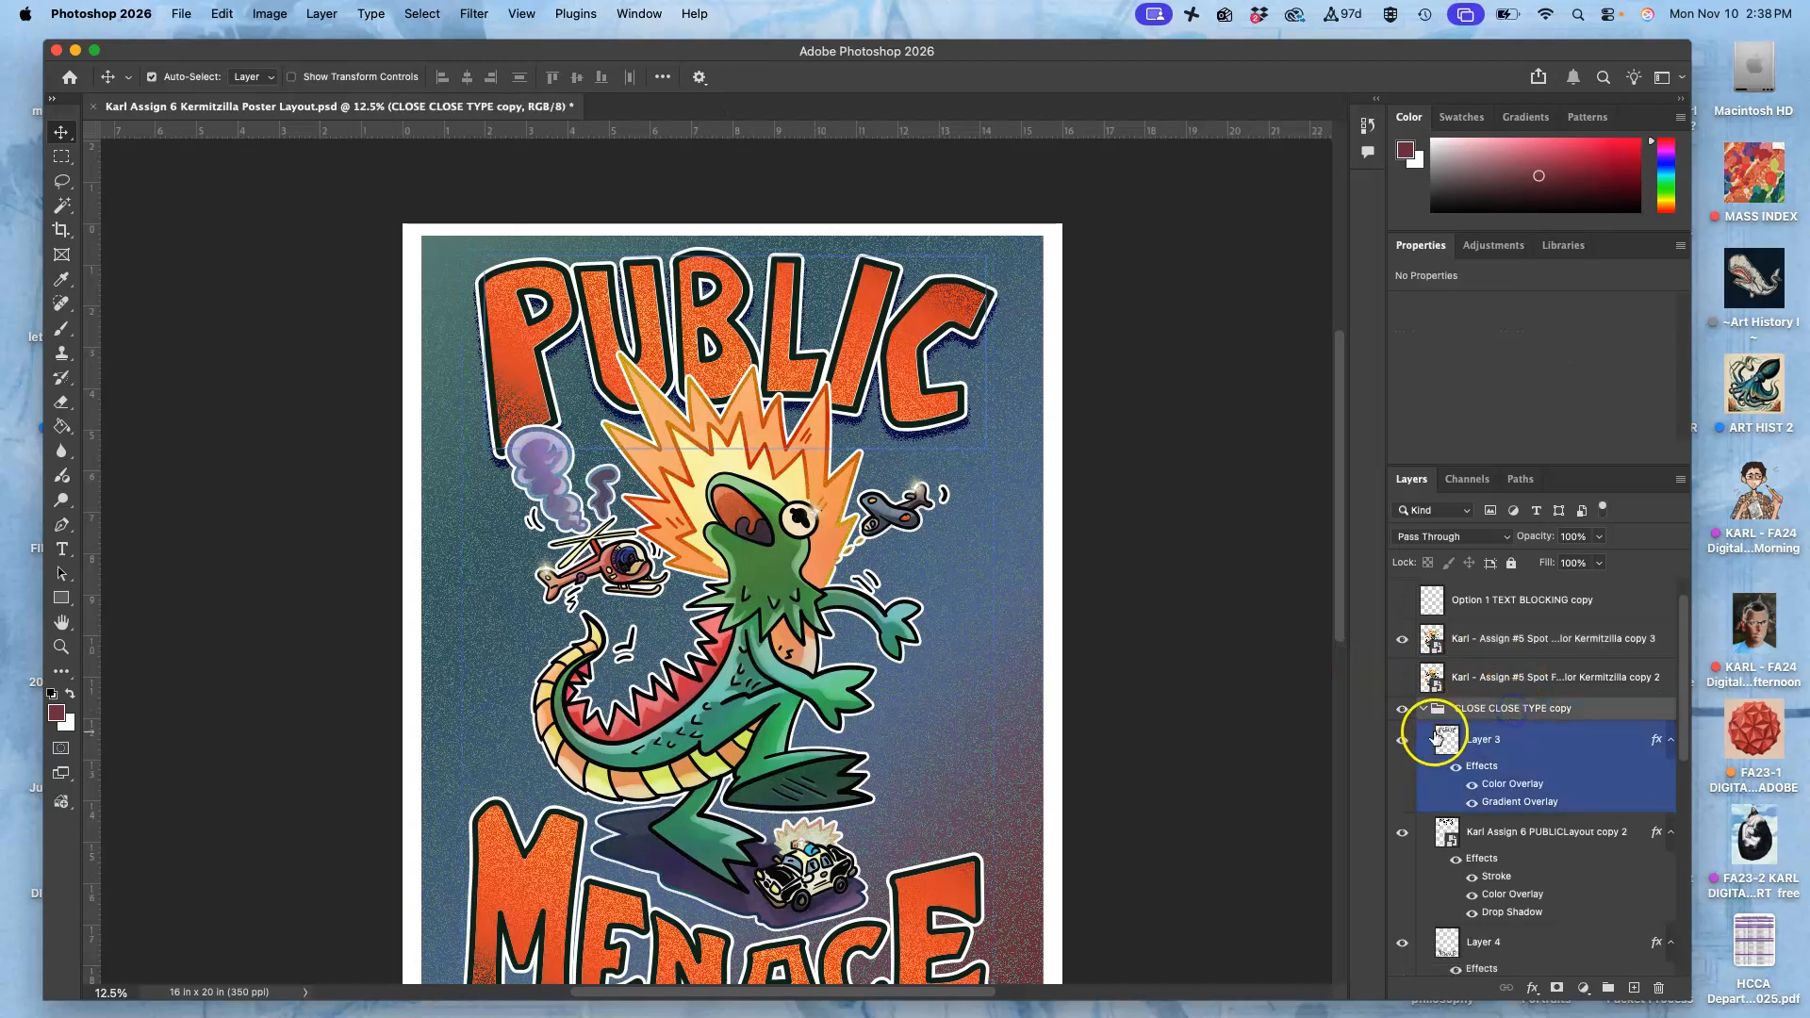
{"action": "left_click", "coordinate": [1421, 747]}
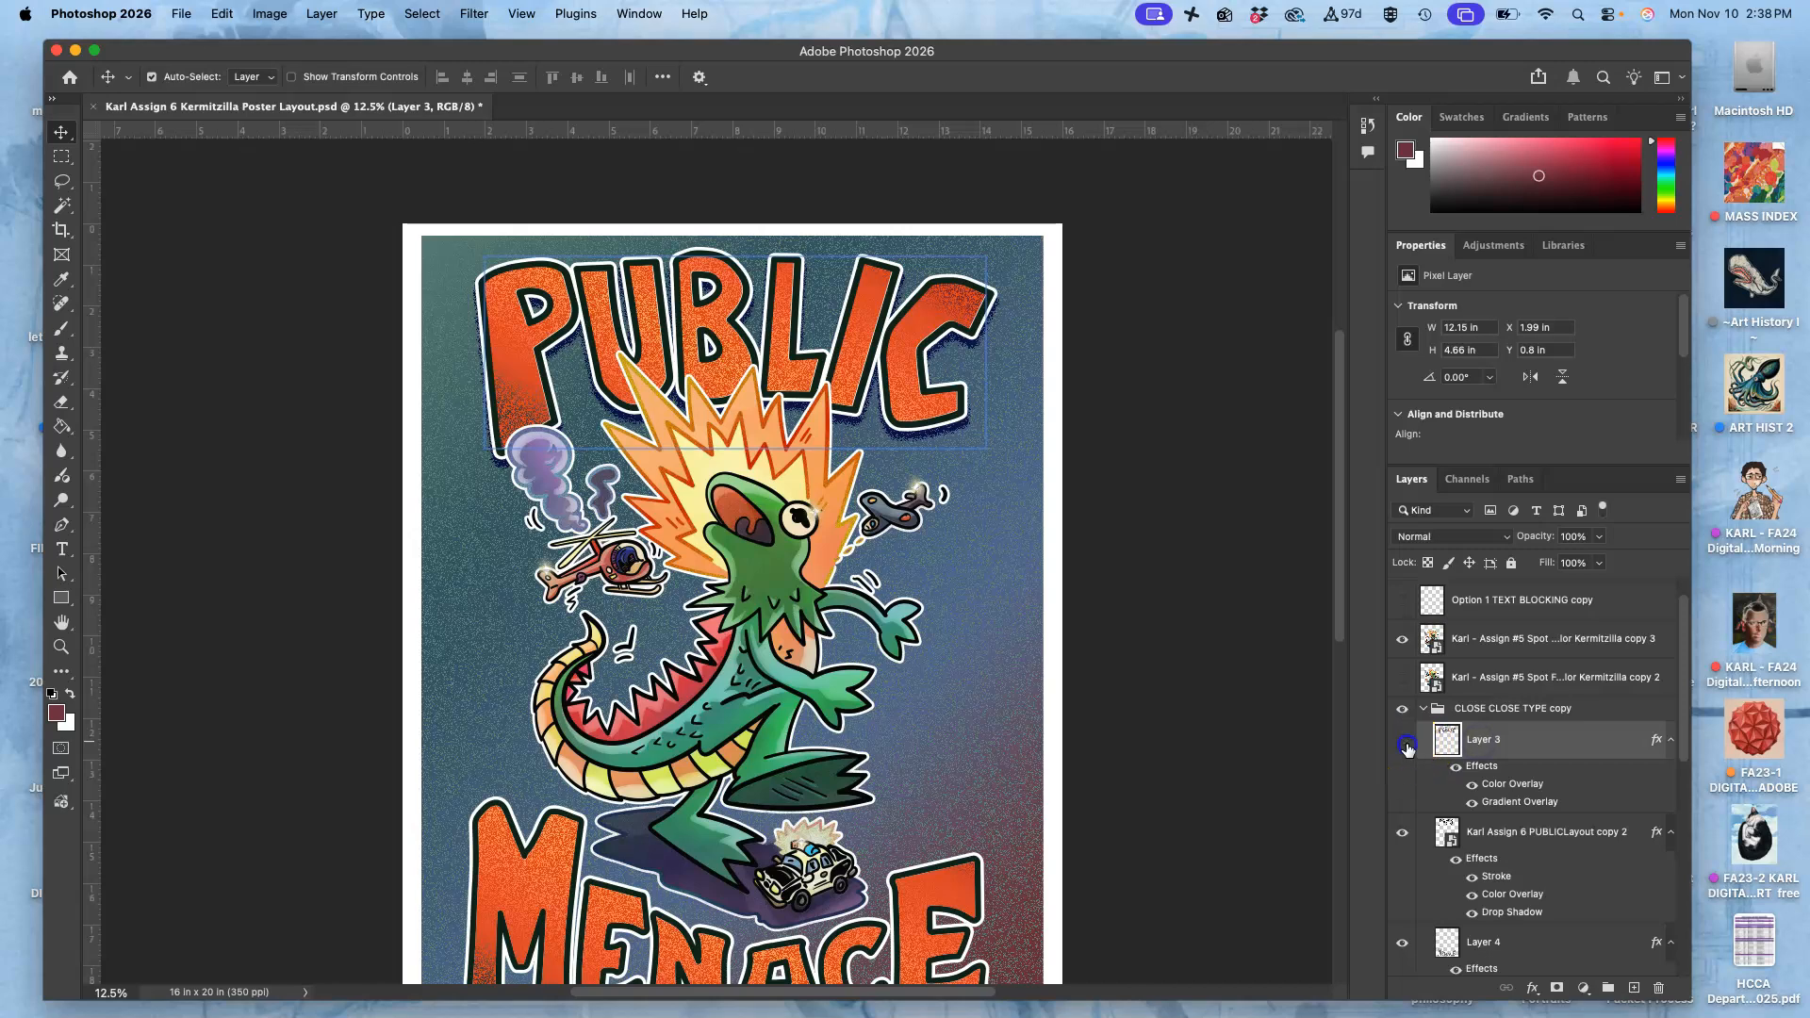
{"action": "left_click", "coordinate": [1494, 830], "text": "super"}
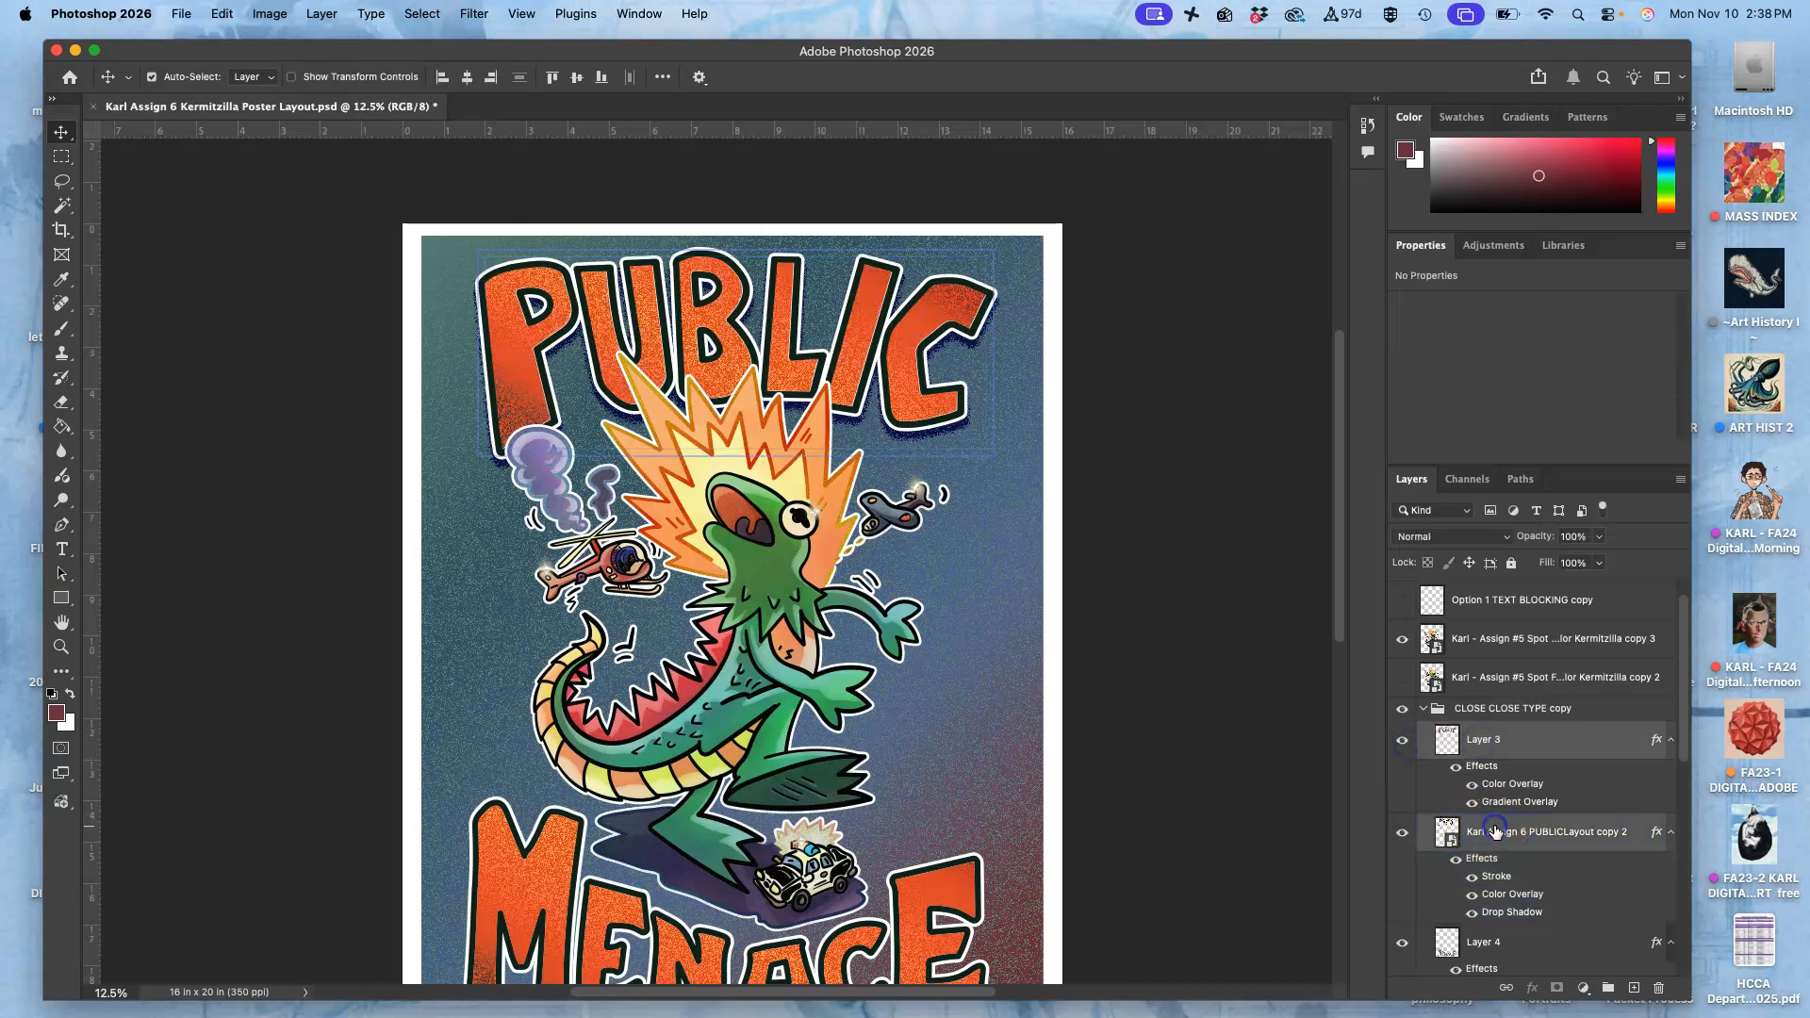
{"action": "key", "text": "super+t"}
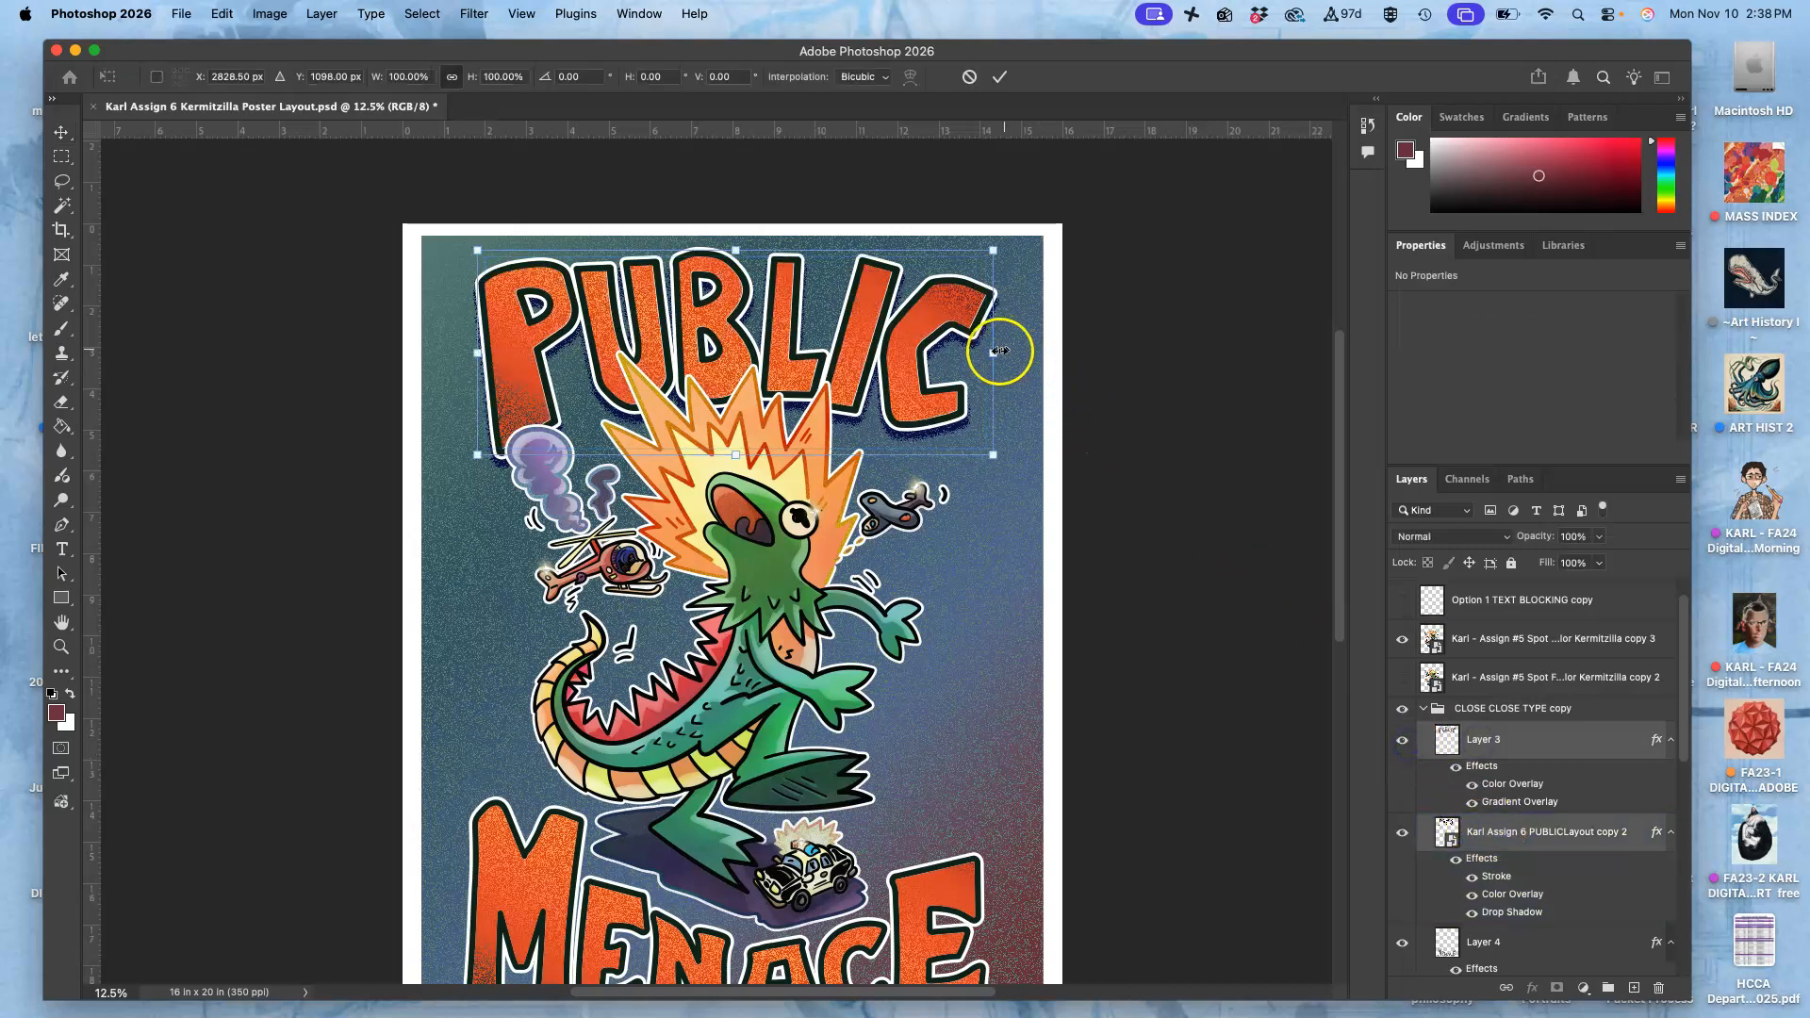
{"action": "left_click_drag", "start_coordinate": [995, 351], "coordinate": [1011, 356]}
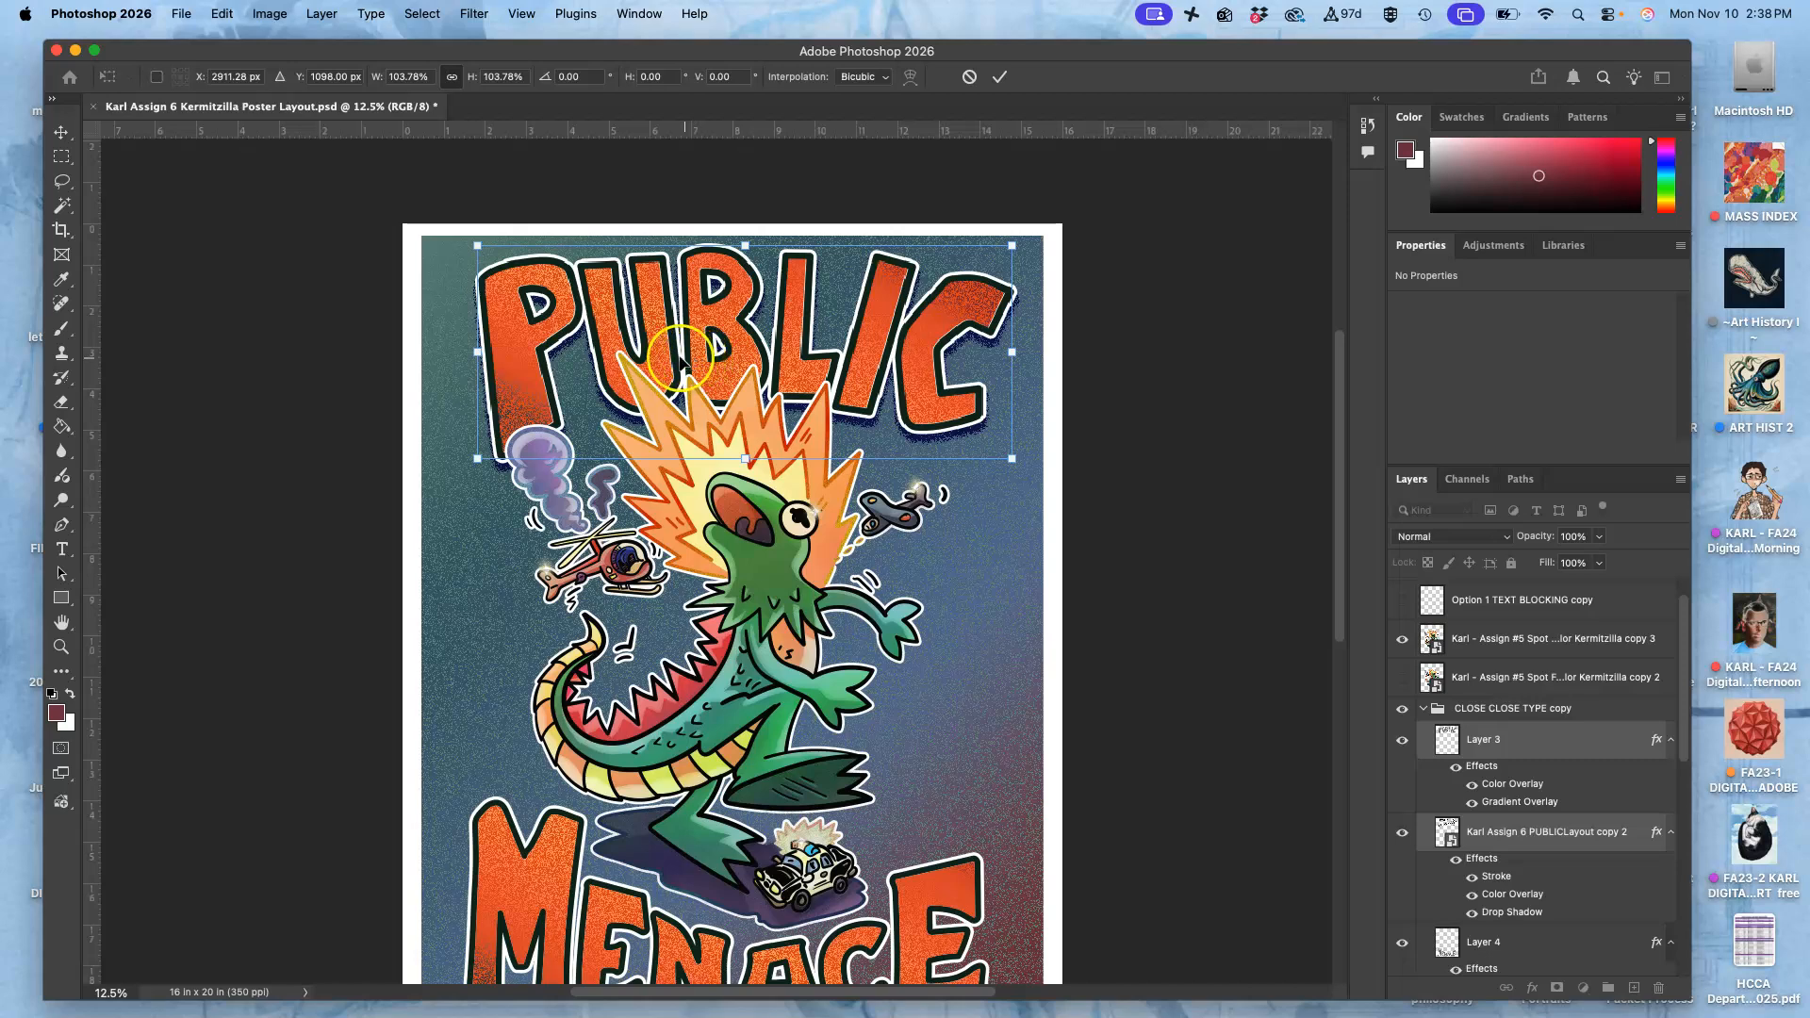
{"action": "scroll", "coordinate": [671, 363], "scroll_direction": "down", "scroll_amount": 3}
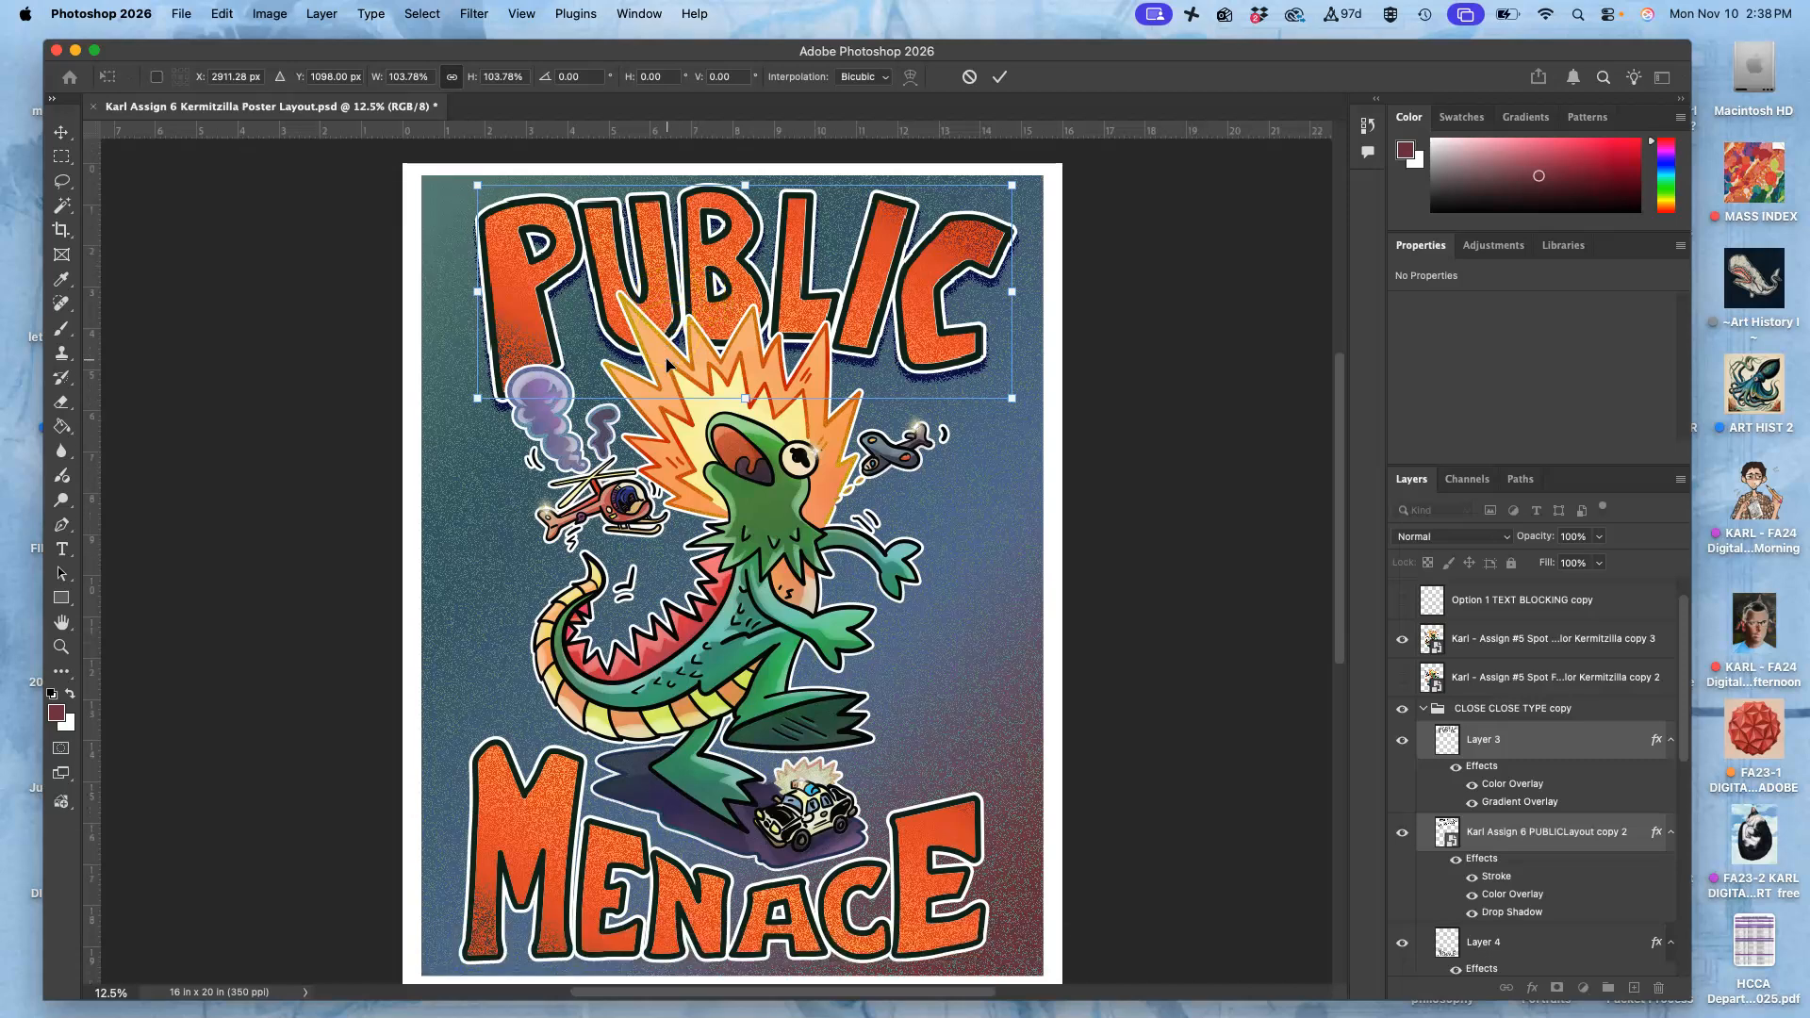
{"action": "left_click_drag", "start_coordinate": [666, 363], "coordinate": [667, 361]}
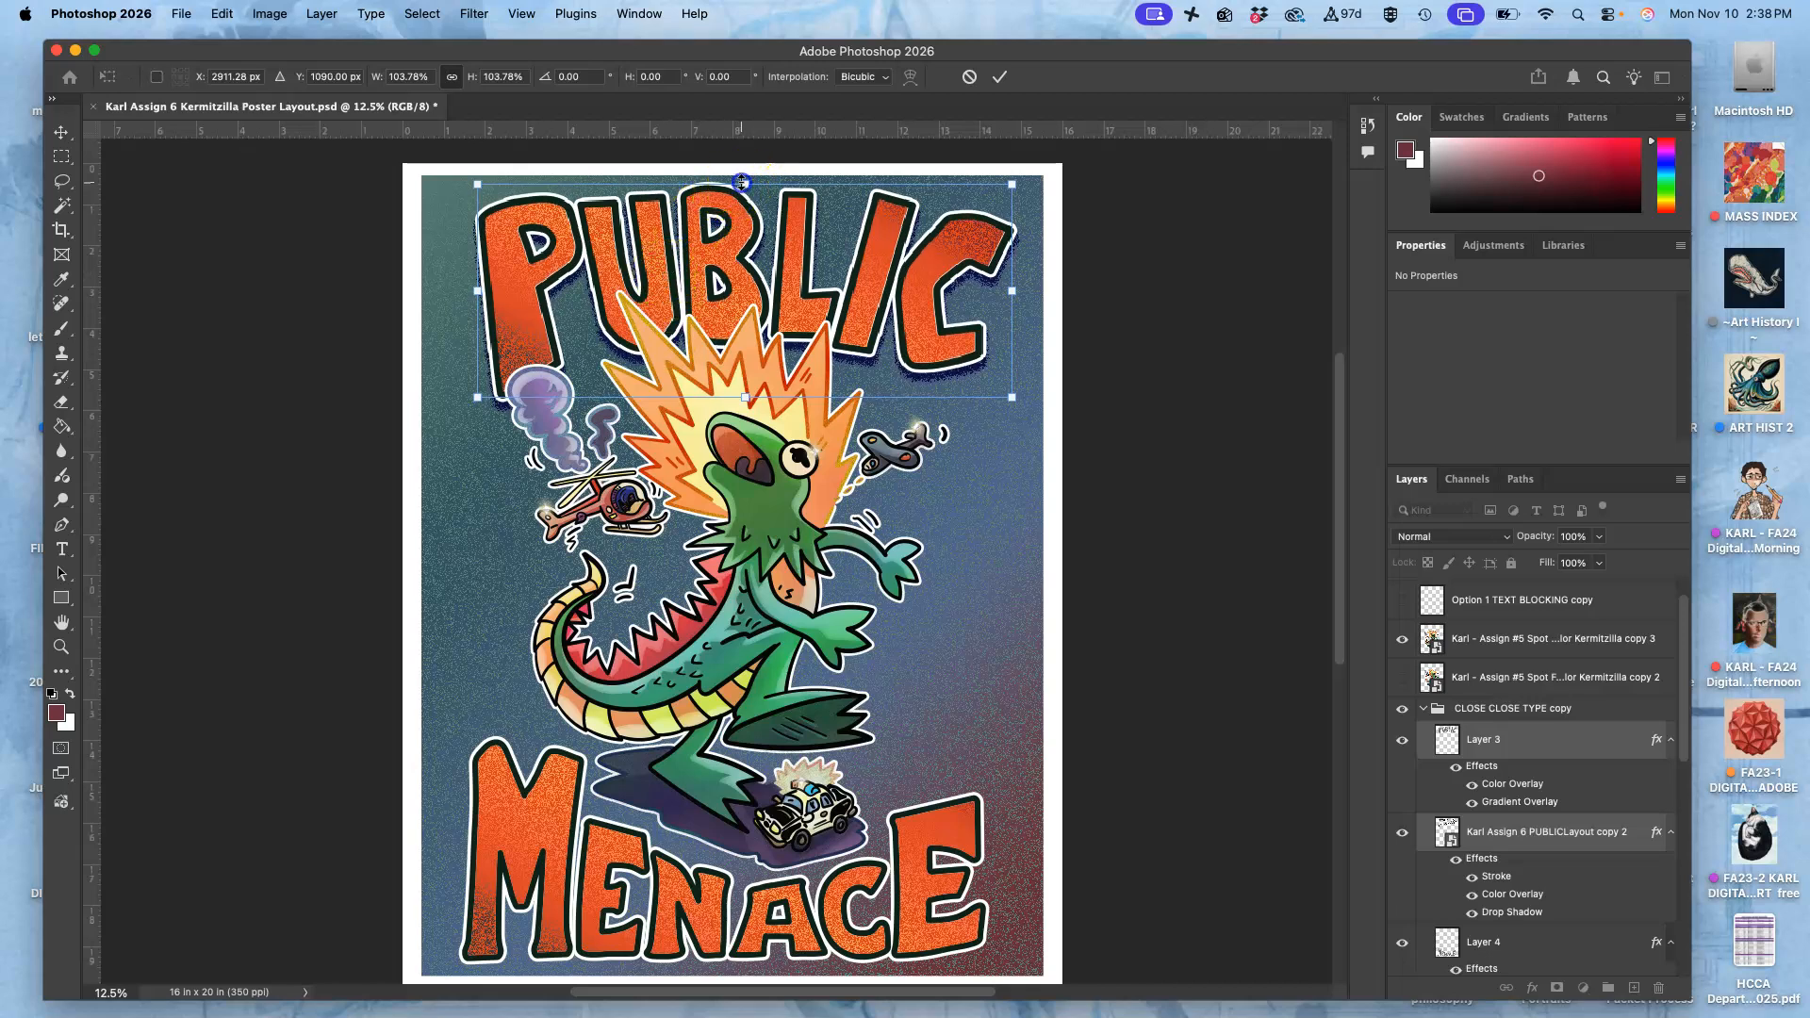
Stretch the PUBLIC lettering to about 106.7% width and 100.9% height, and apply the transform.
{"action": "left_click_drag", "start_coordinate": [742, 183], "coordinate": [742, 192]}
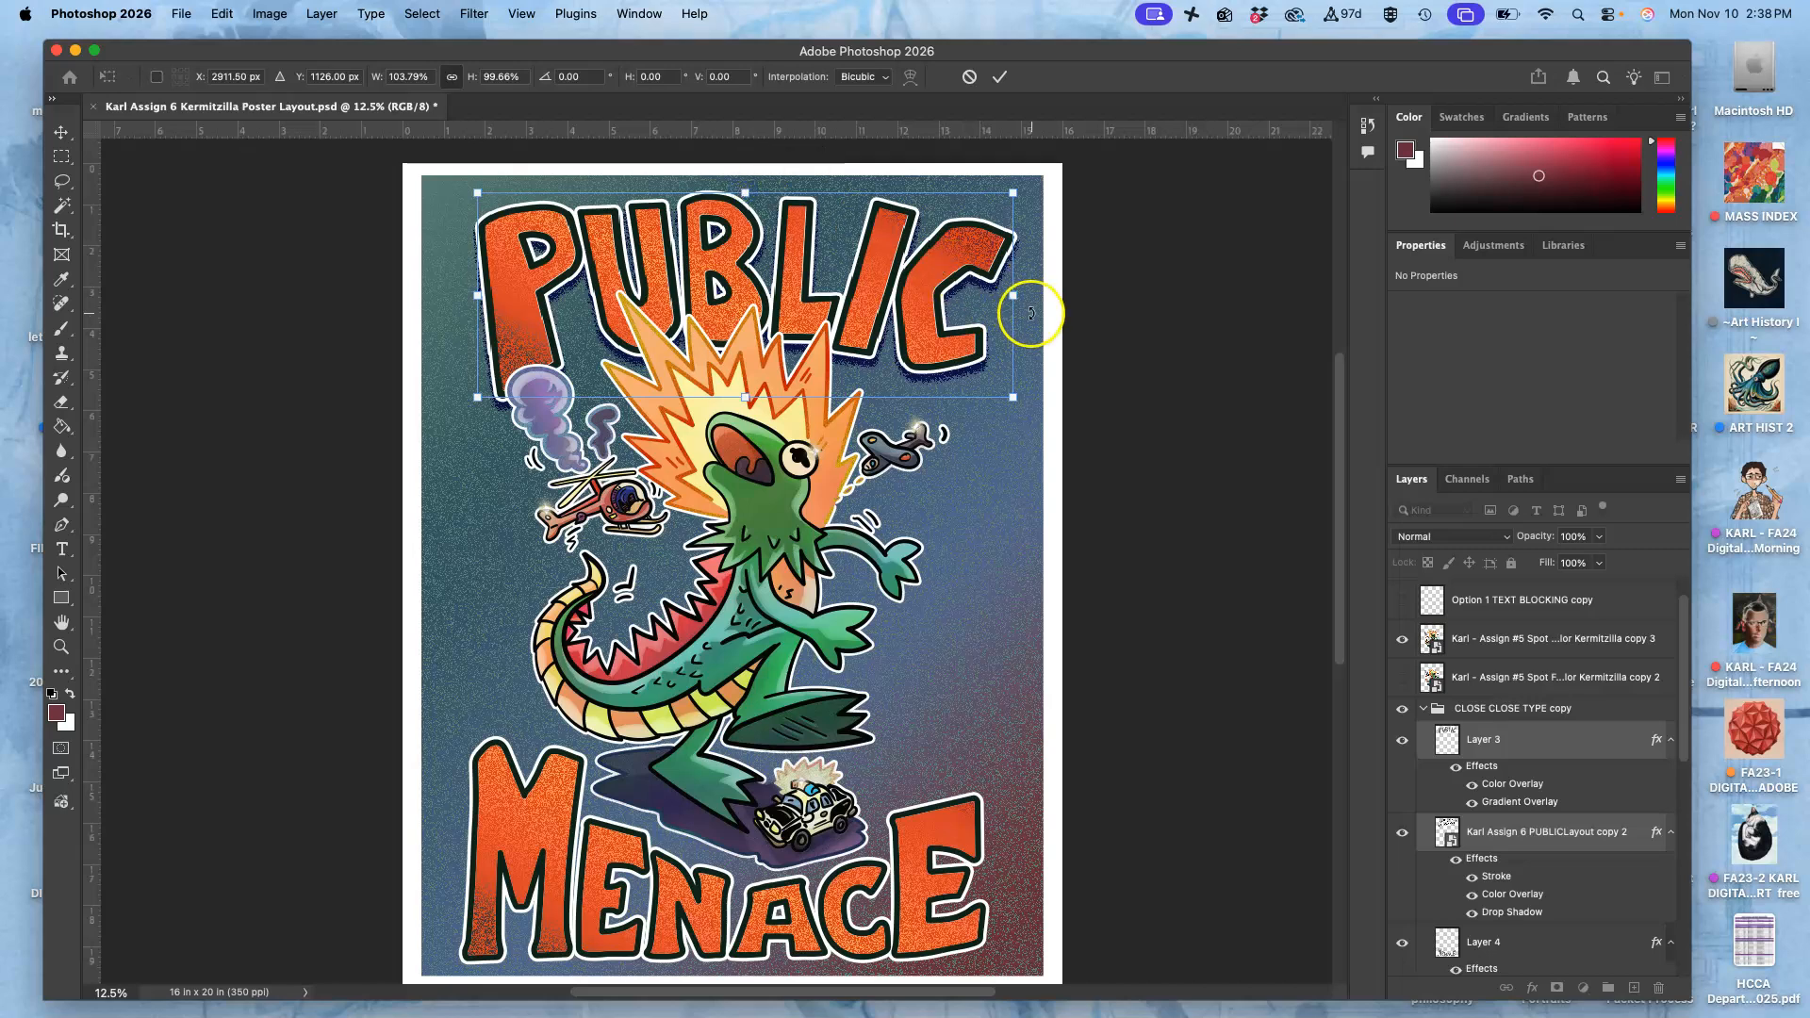
{"action": "left_click_drag", "start_coordinate": [1013, 299], "coordinate": [1022, 302]}
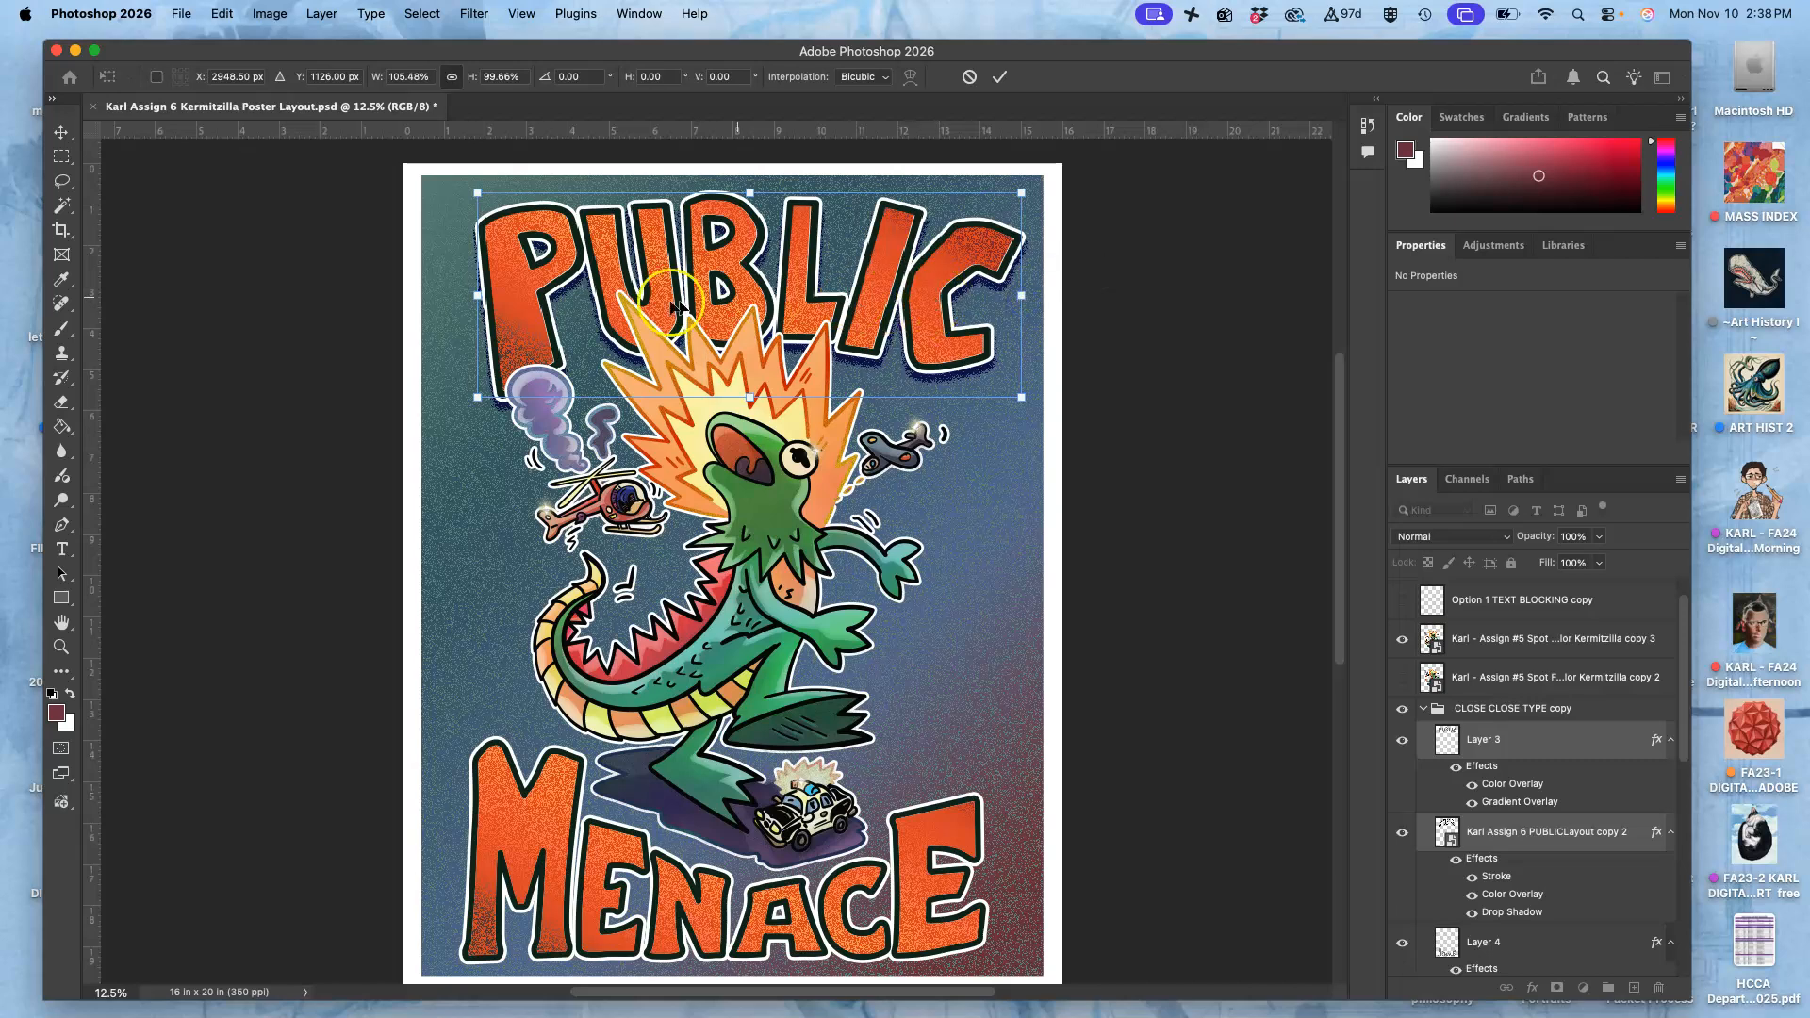
{"action": "right_click", "coordinate": [528, 348]}
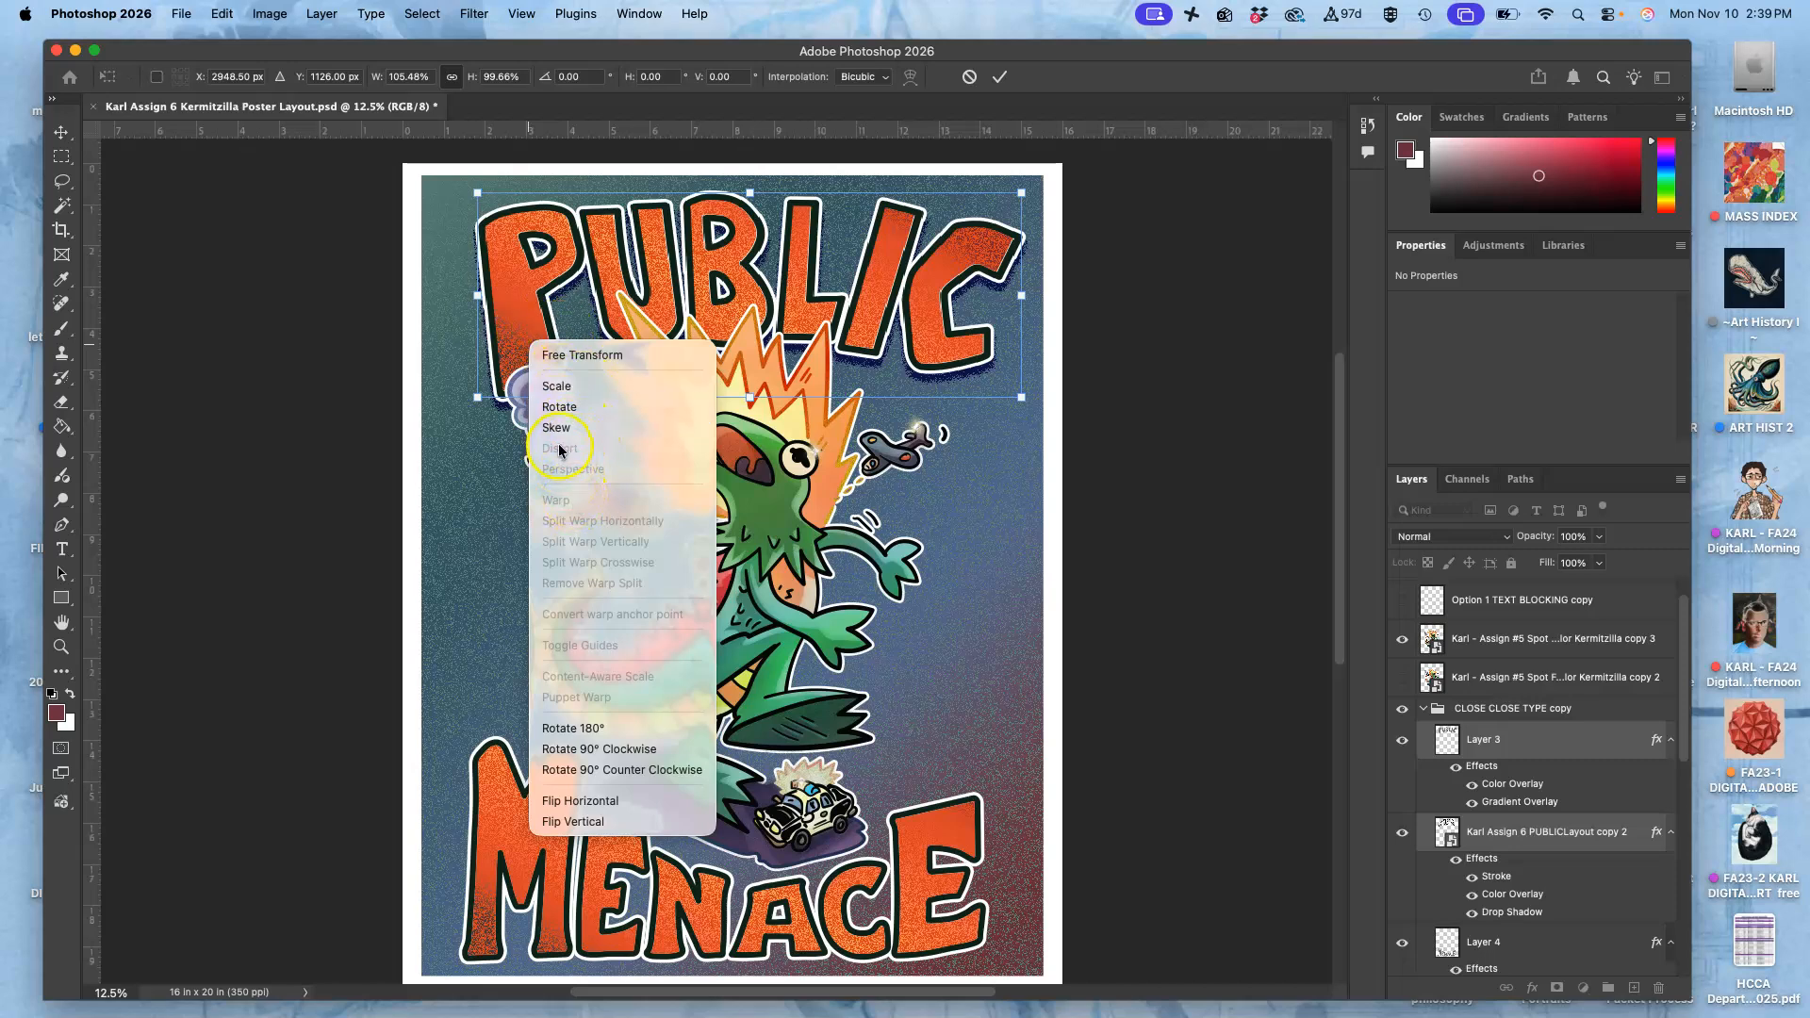
{"action": "left_click", "coordinate": [544, 276]}
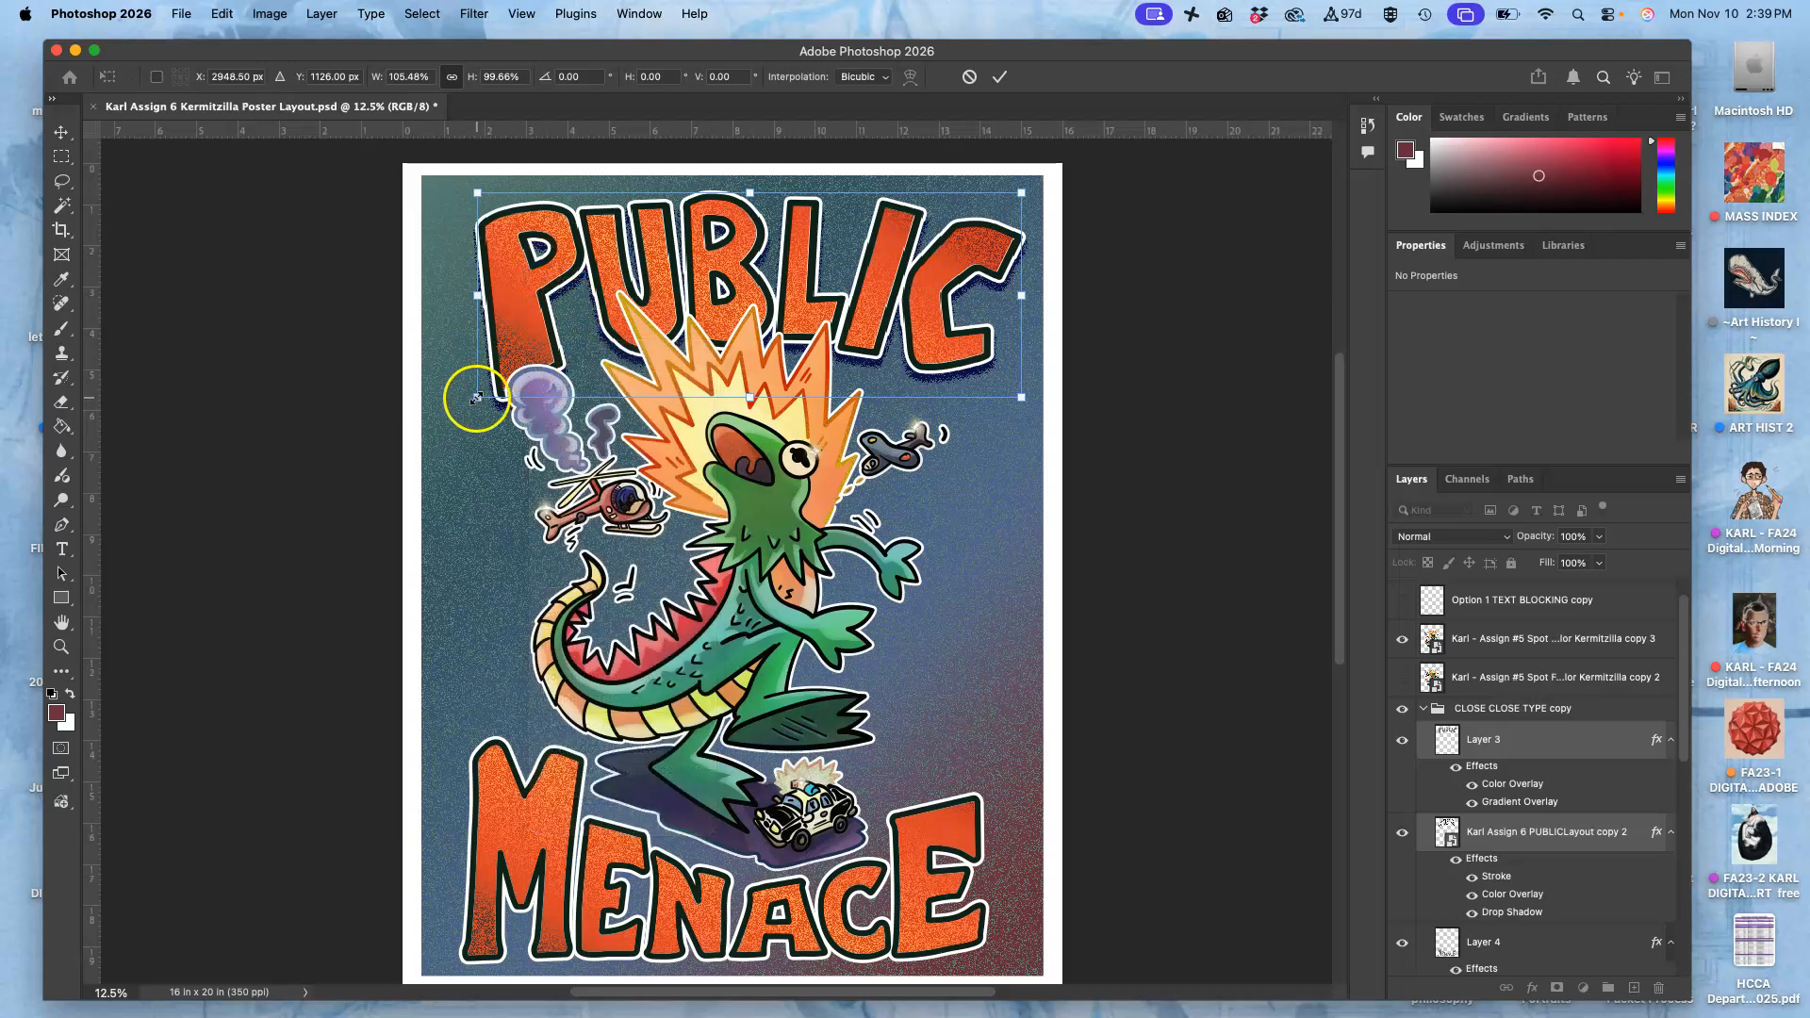
{"action": "mouse_move", "coordinate": [476, 398]}
{"action": "left_mouse_down"}
{"action": "mouse_move", "coordinate": [456, 427]}
{"action": "mouse_move", "coordinate": [475, 416]}
{"action": "left_mouse_up"}
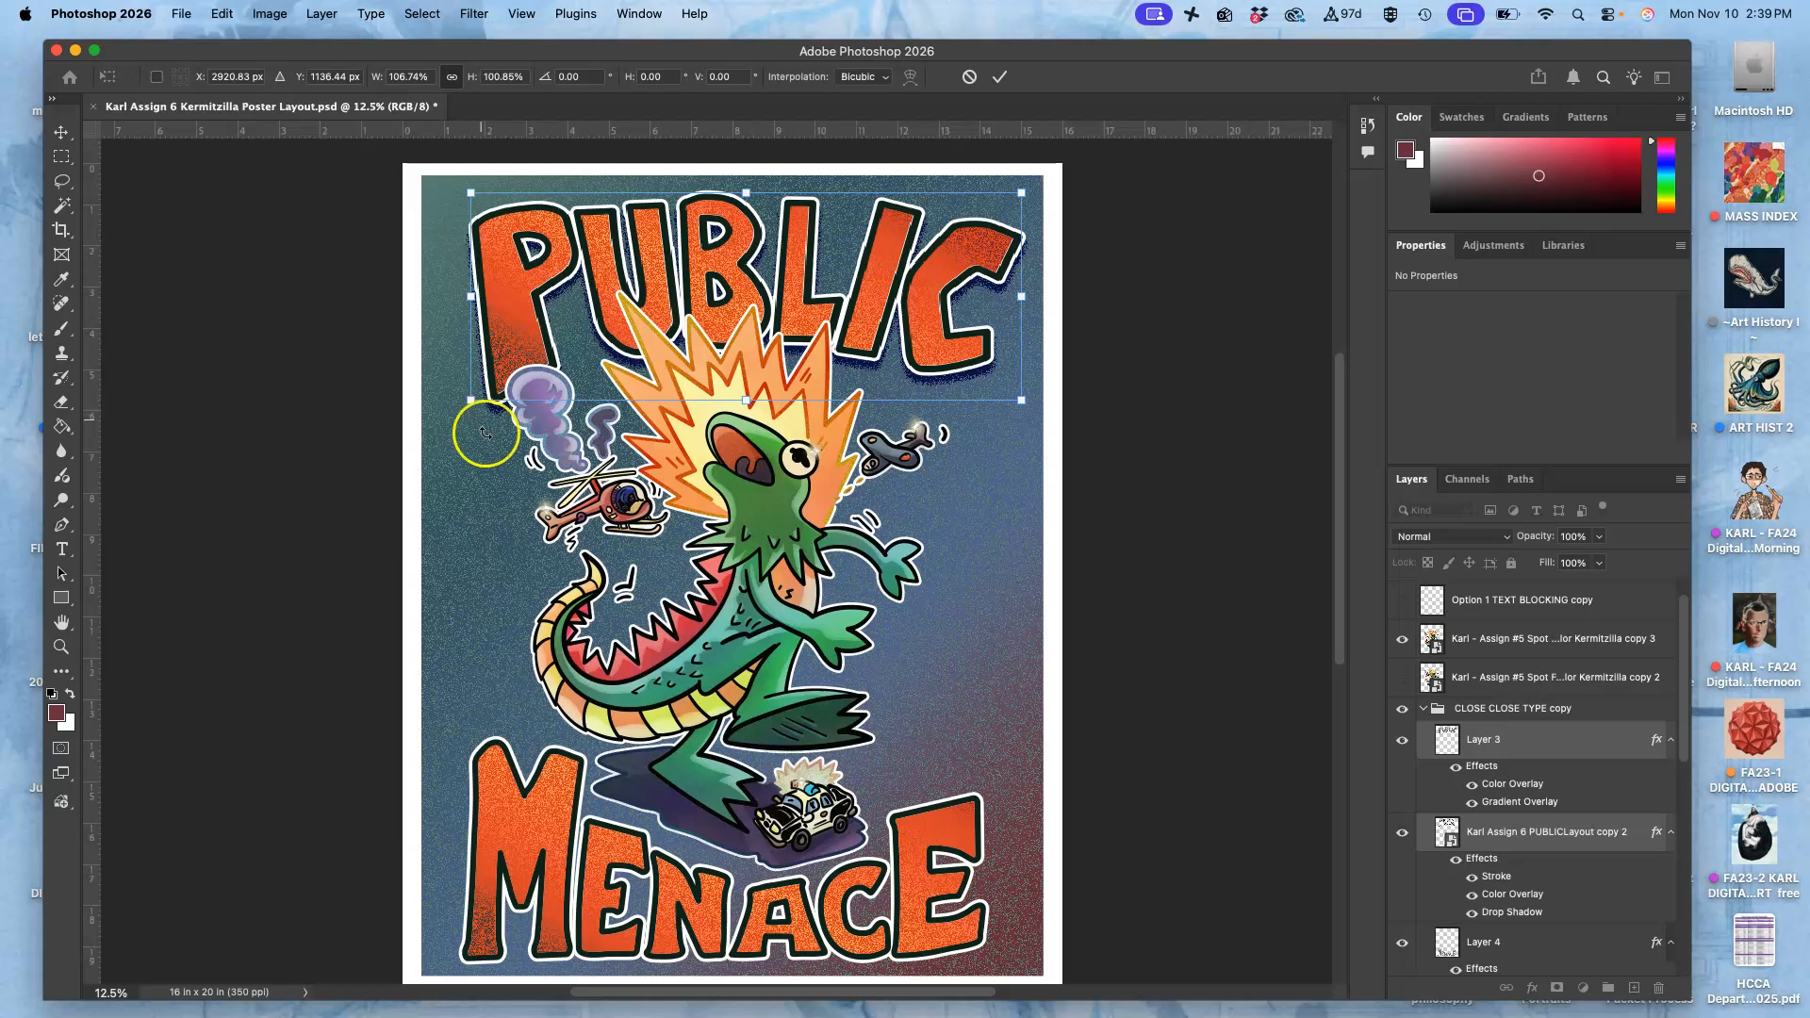
{"action": "key", "text": "Return"}
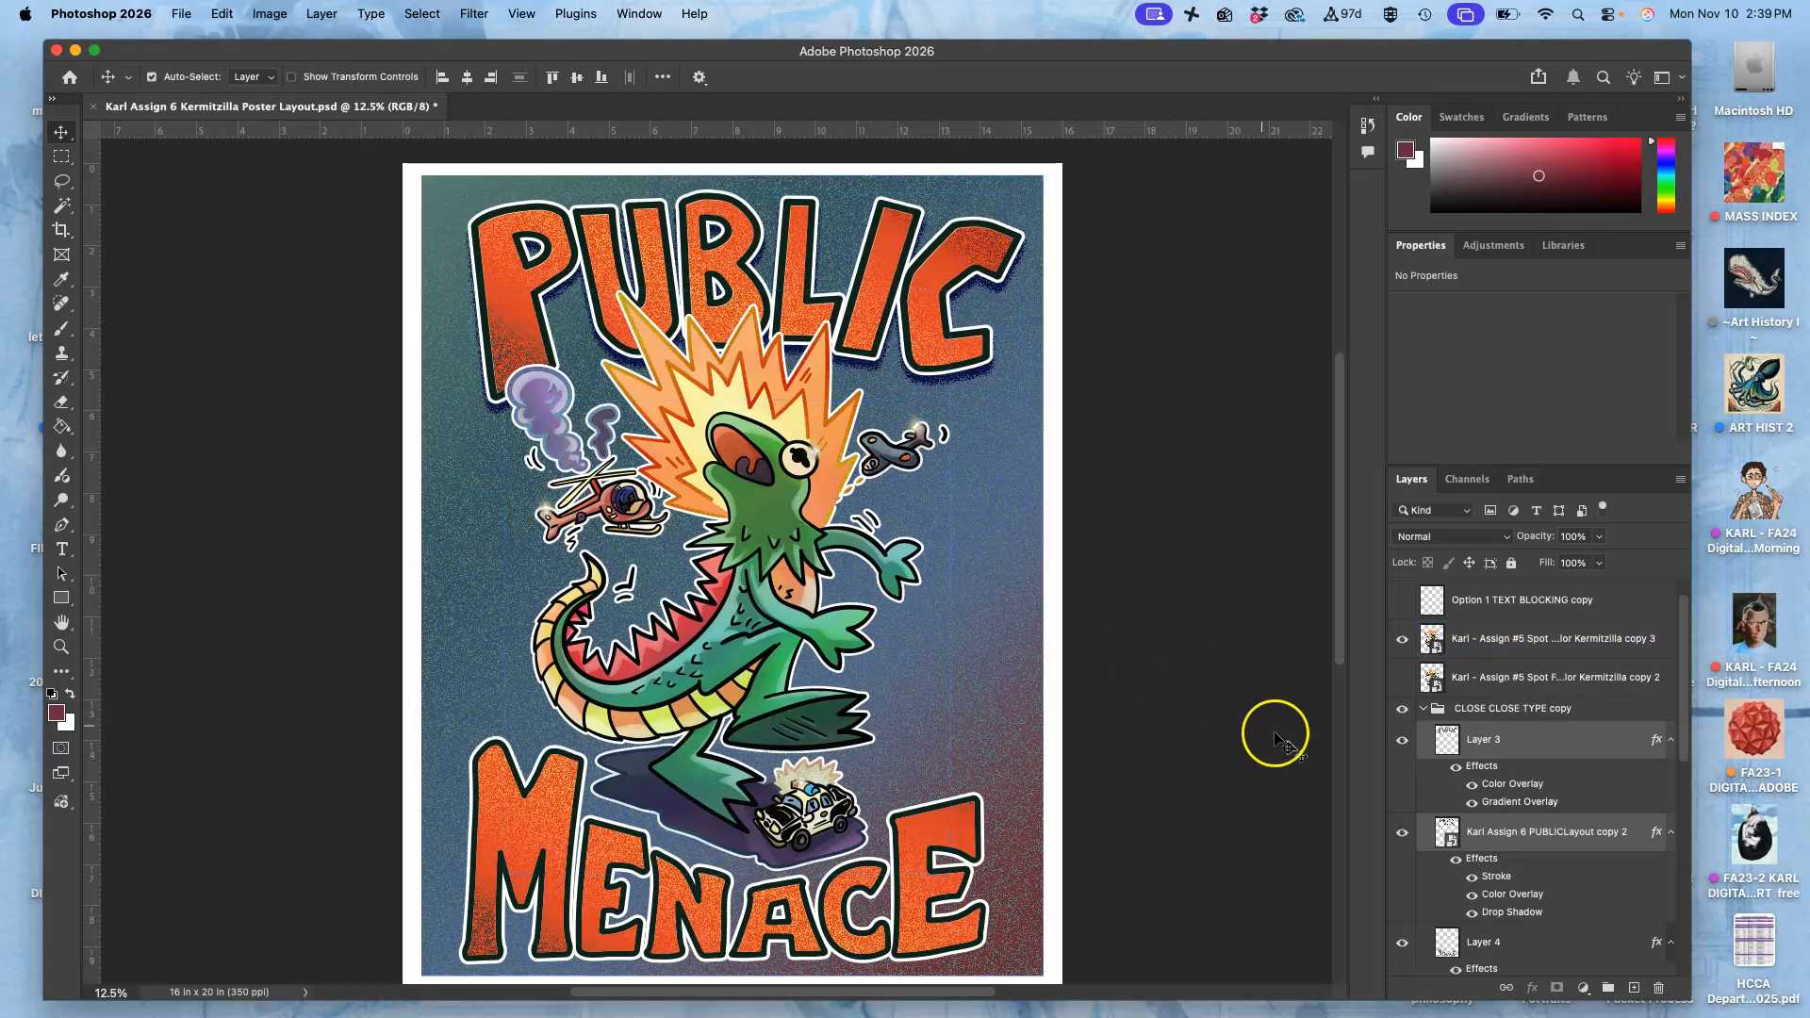
Hide the Layer 1 copy background and the Kermitzilla copy 3 illustration so only the lettering shows.
{"action": "scroll", "coordinate": [1393, 840], "scroll_direction": "down", "scroll_amount": 10}
{"action": "left_click", "coordinate": [1405, 850]}
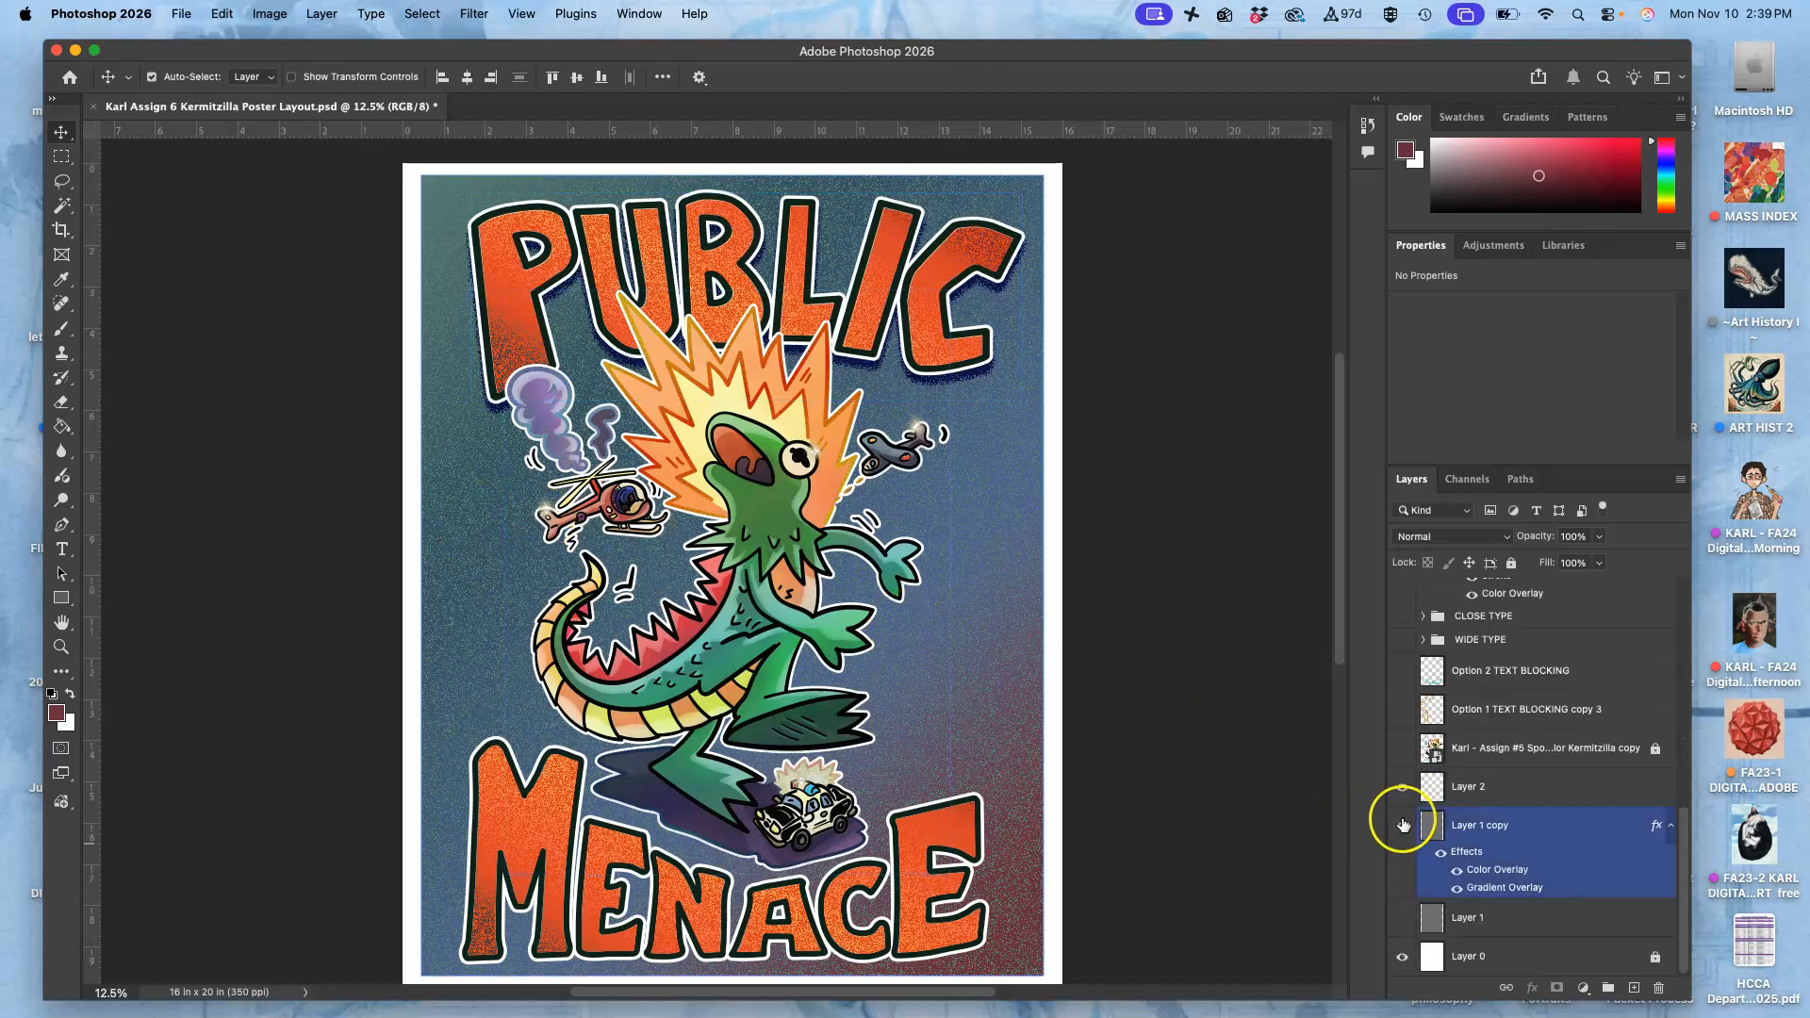
{"action": "left_click", "coordinate": [1403, 825]}
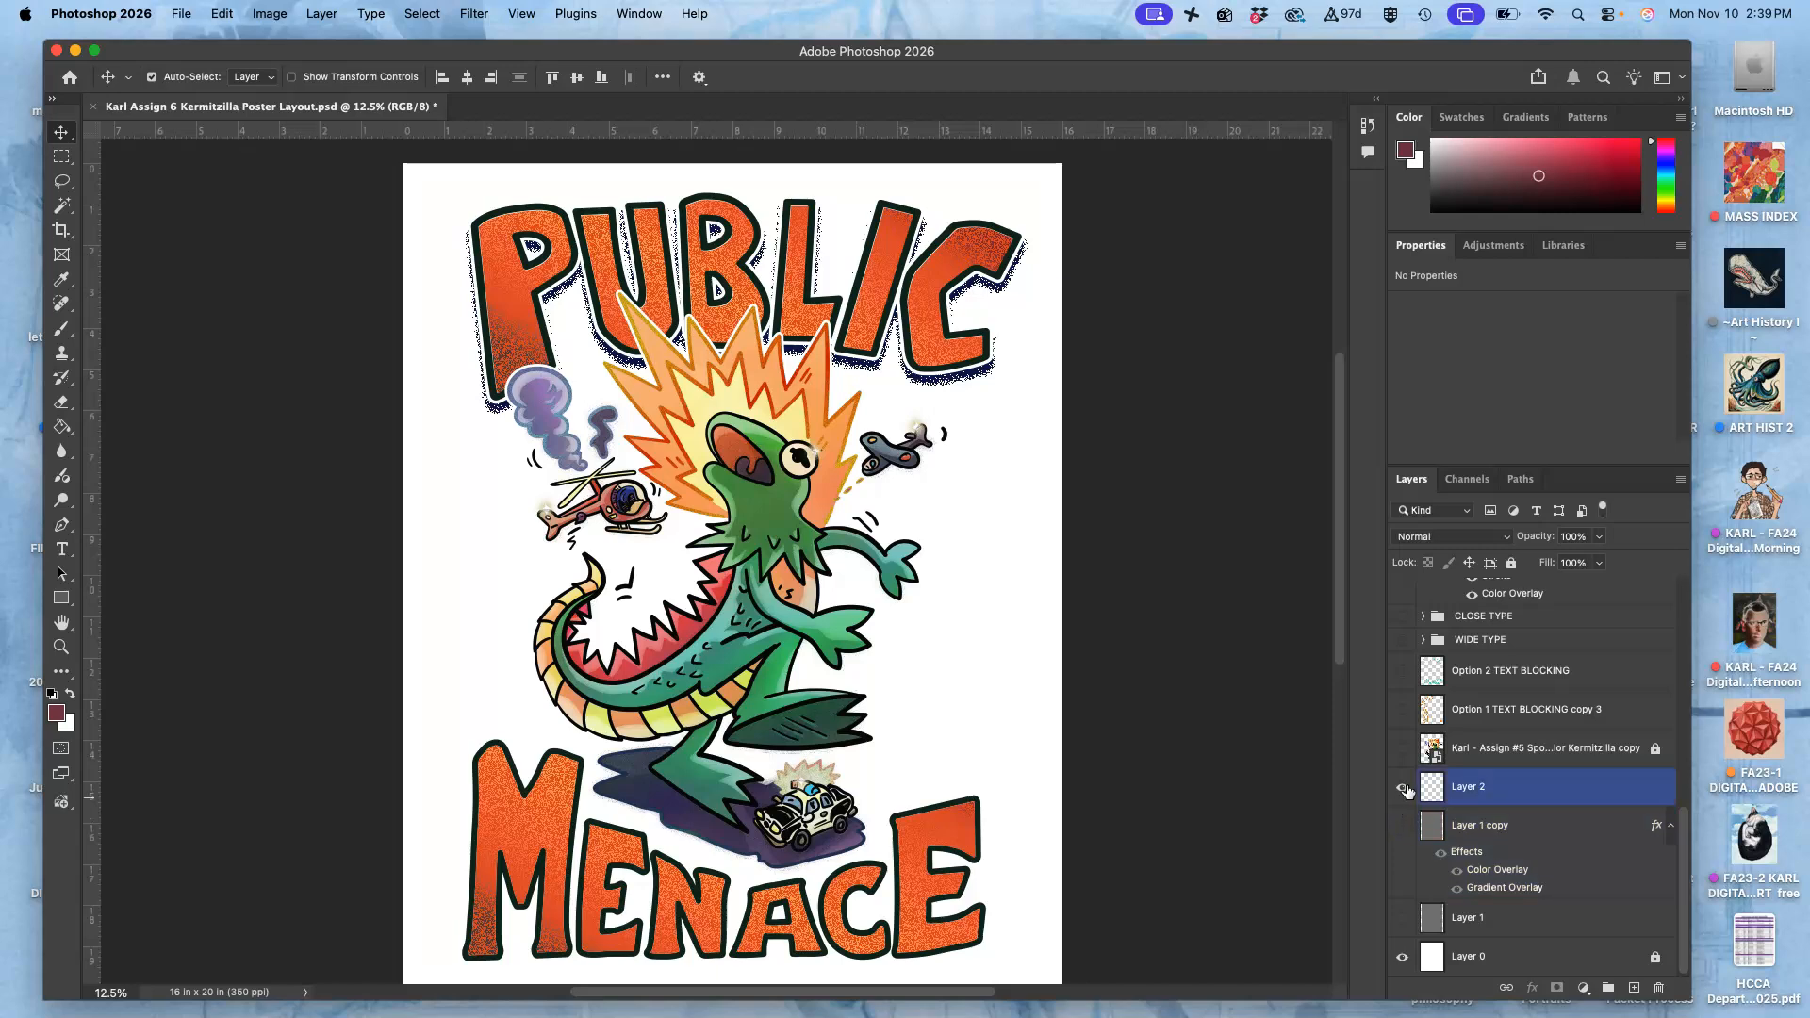
{"action": "scroll", "coordinate": [1415, 739], "scroll_direction": "up", "scroll_amount": 8}
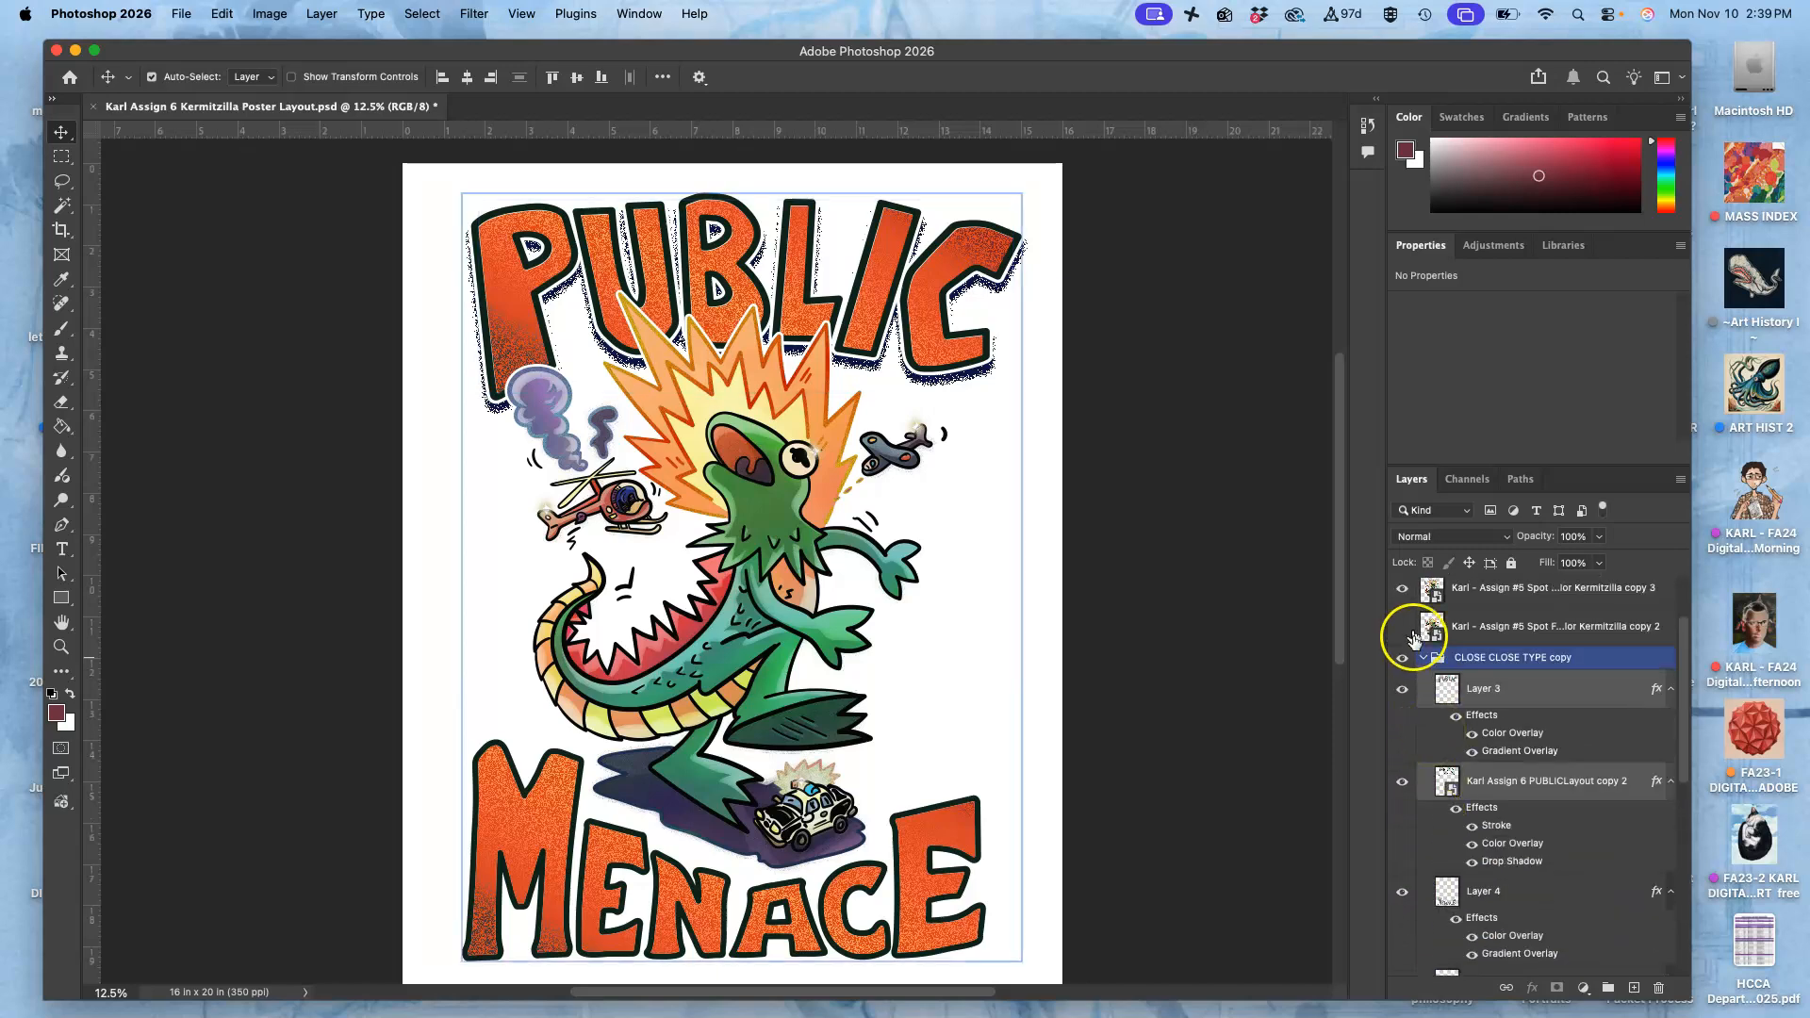
{"action": "left_click", "coordinate": [1402, 588]}
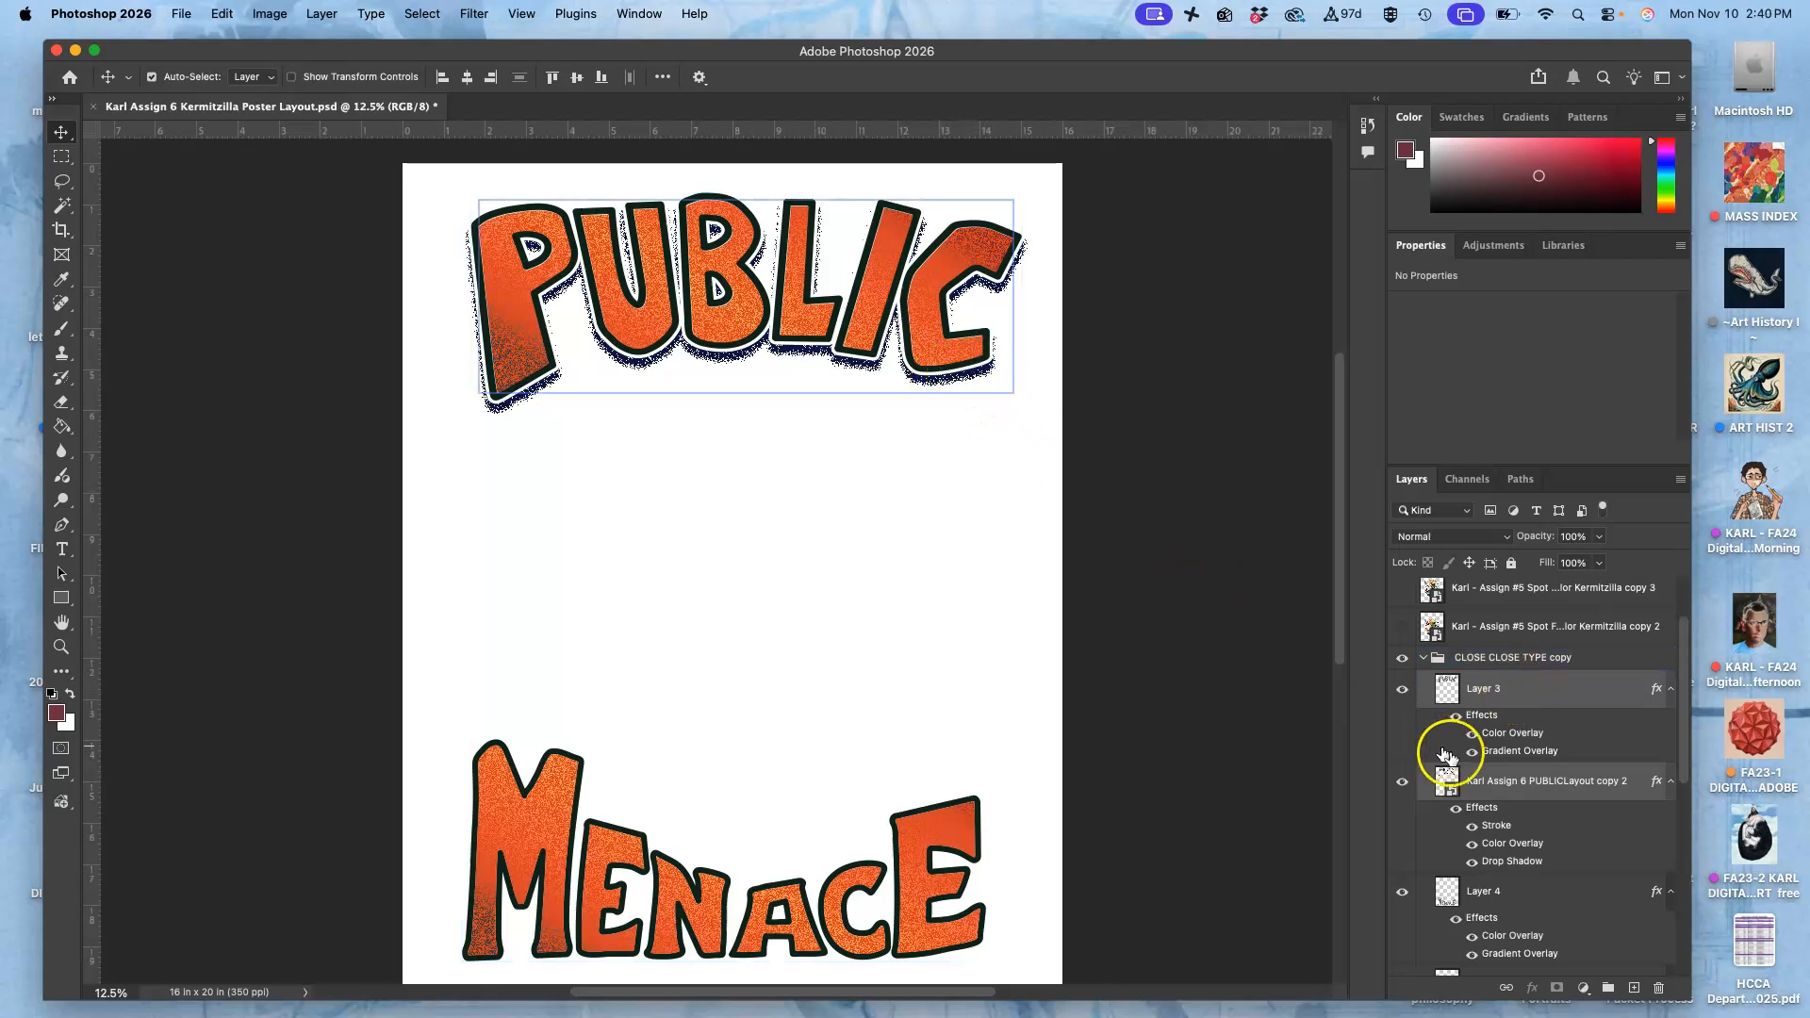
Toggle the PUBLICLayout copy 2, Layer 4 and PUBLIC type Vector copy layers off and on to examine which lettering each holds.
{"action": "scroll", "coordinate": [1506, 809], "scroll_direction": "down", "scroll_amount": 1}
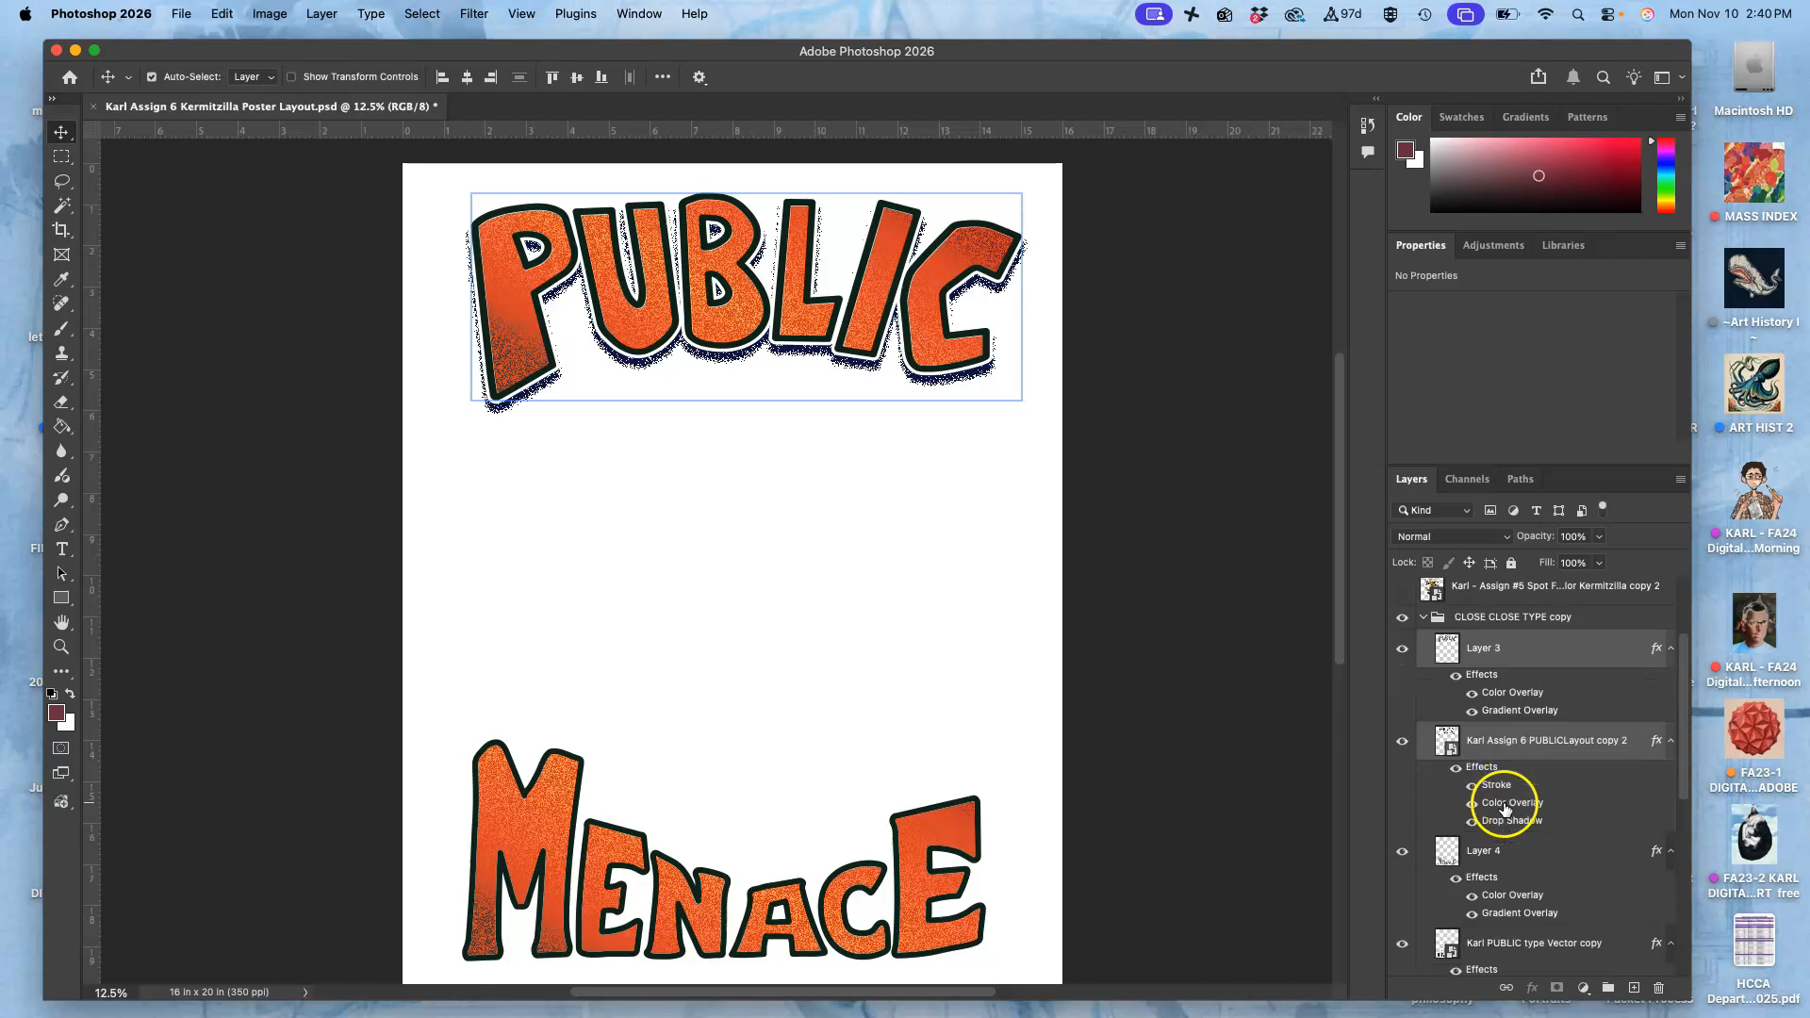
{"action": "left_click", "coordinate": [1399, 742]}
{"action": "left_click", "coordinate": [1400, 742]}
{"action": "scroll", "coordinate": [1483, 788], "scroll_direction": "down", "scroll_amount": 2}
{"action": "left_click", "coordinate": [1466, 809]}
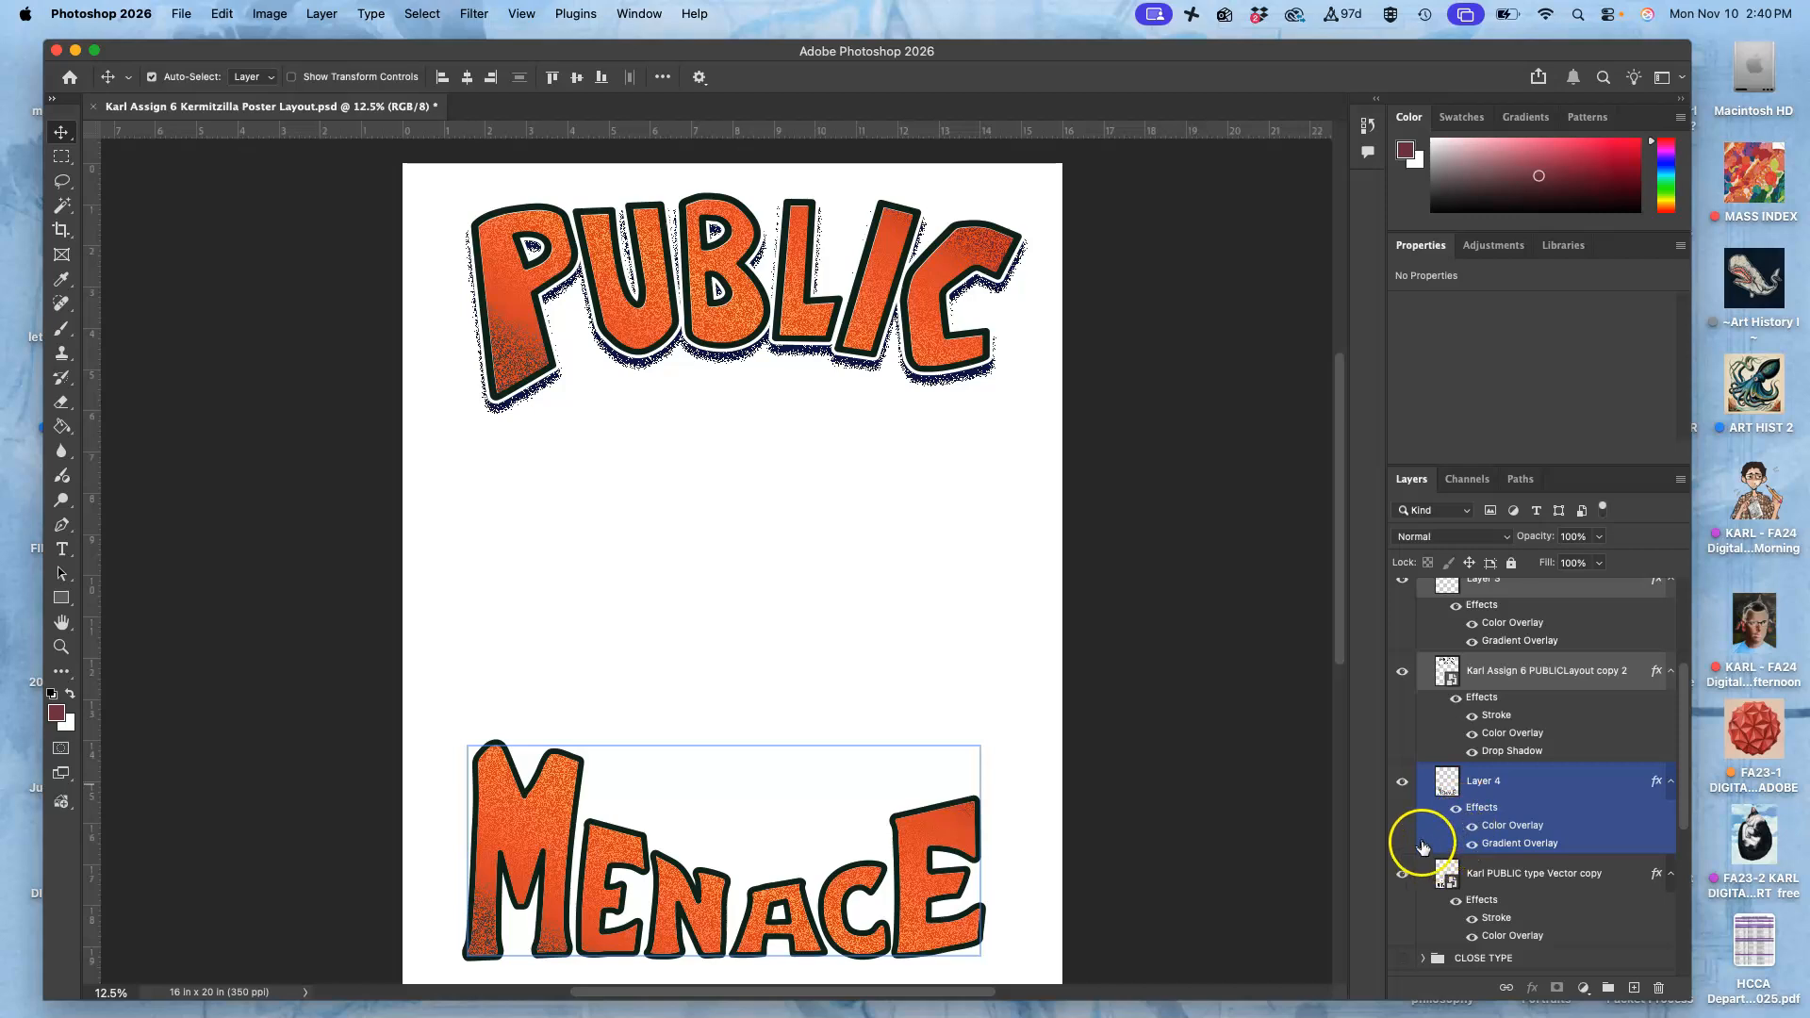
{"action": "left_click", "coordinate": [1401, 782]}
{"action": "left_click", "coordinate": [1402, 782]}
{"action": "left_click", "coordinate": [1428, 876]}
{"action": "left_click", "coordinate": [1402, 874]}
{"action": "left_click", "coordinate": [1402, 874]}
Try pasting a layer style onto the two selected PUBLIC lettering layers, and undo it.
{"action": "left_click", "coordinate": [1539, 766]}
{"action": "left_click", "coordinate": [1575, 720]}
{"action": "right_click", "coordinate": [1575, 720]}
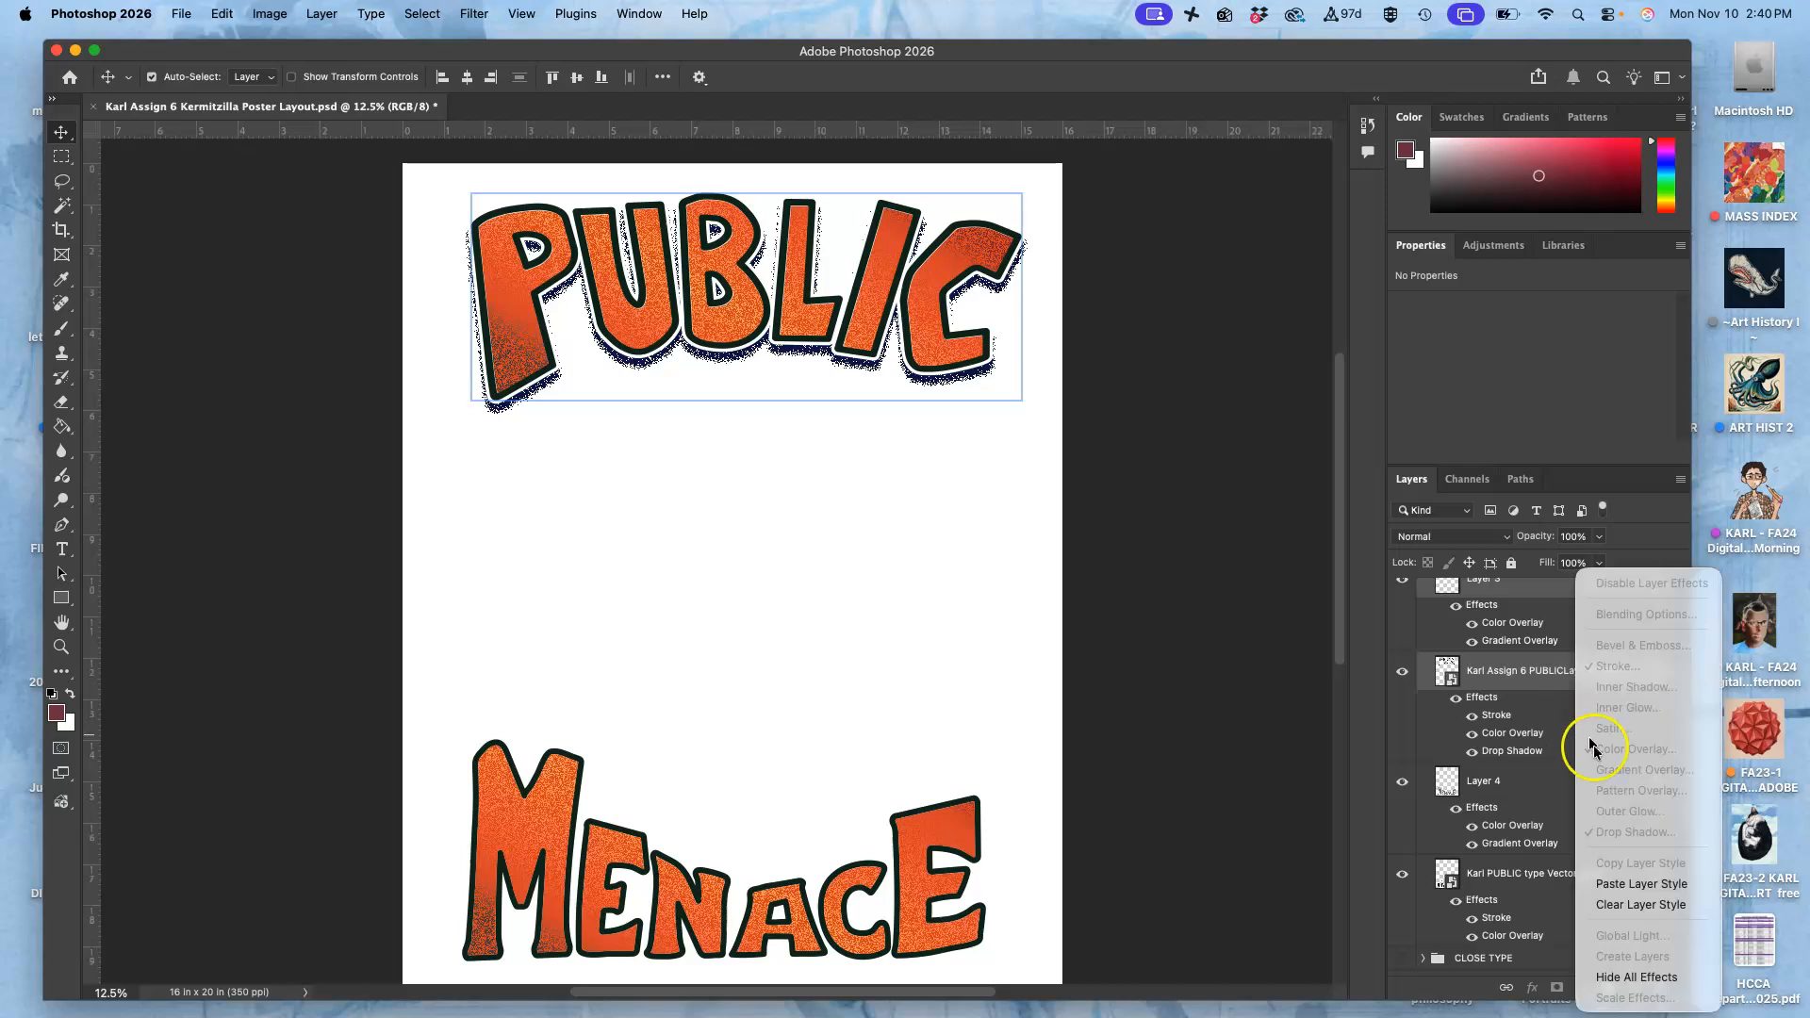
{"action": "left_click", "coordinate": [1613, 885]}
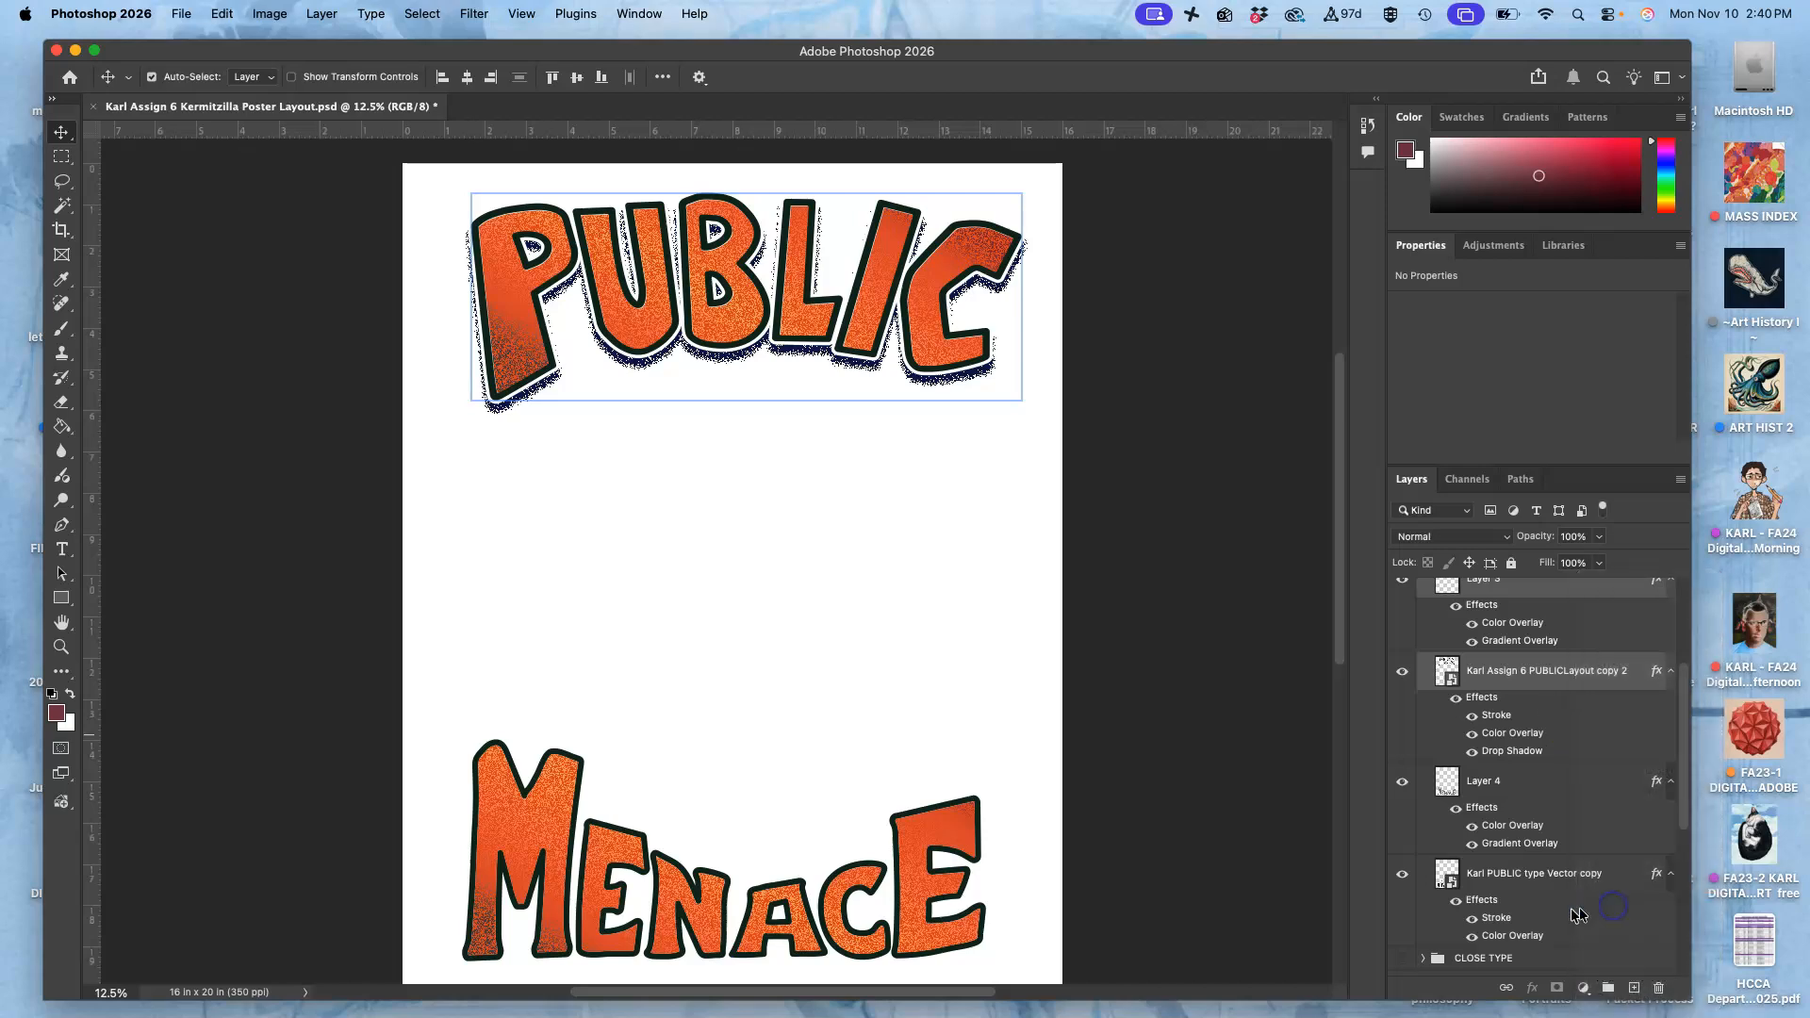
{"action": "left_click", "coordinate": [1558, 814]}
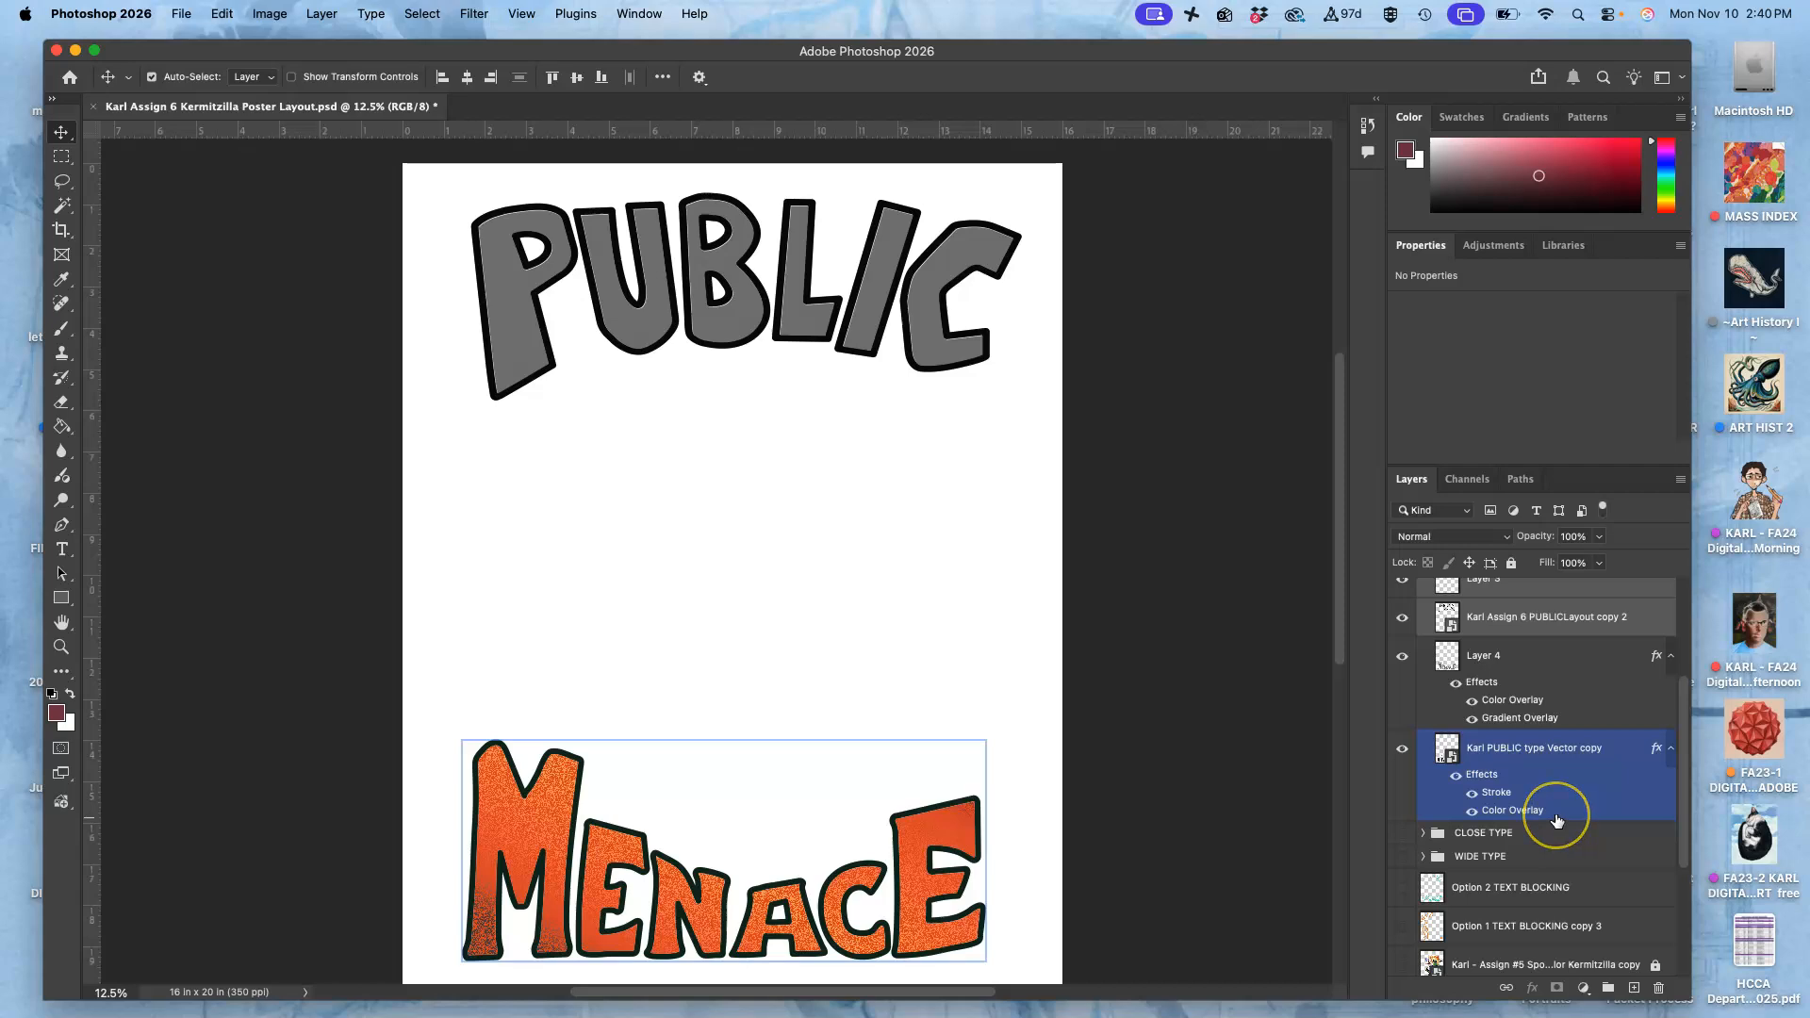
{"action": "key", "text": "super+z"}
Copy the layer style of PUBLICLayout copy 2 and paste it onto the MENACE lettering's PUBLIC type Vector copy layer.
{"action": "scroll", "coordinate": [1547, 707], "scroll_direction": "up", "scroll_amount": 5}
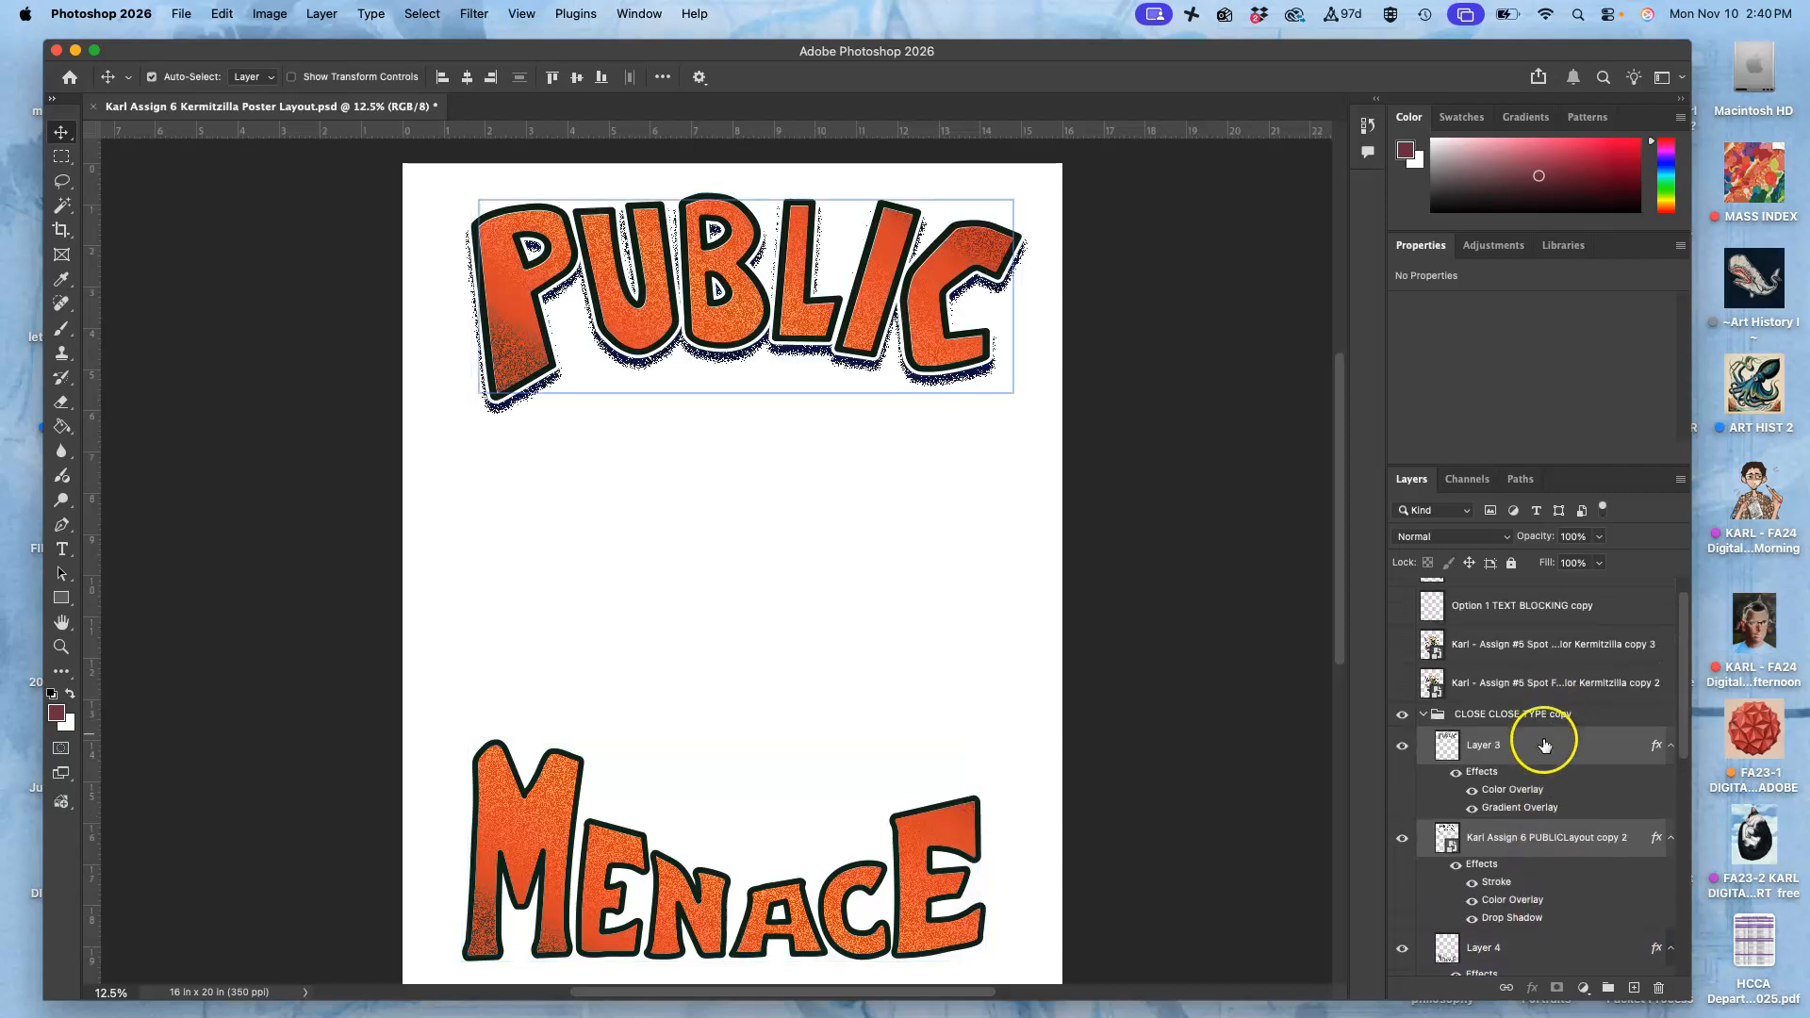
{"action": "left_click", "coordinate": [1544, 743]}
{"action": "right_click", "coordinate": [1558, 875]}
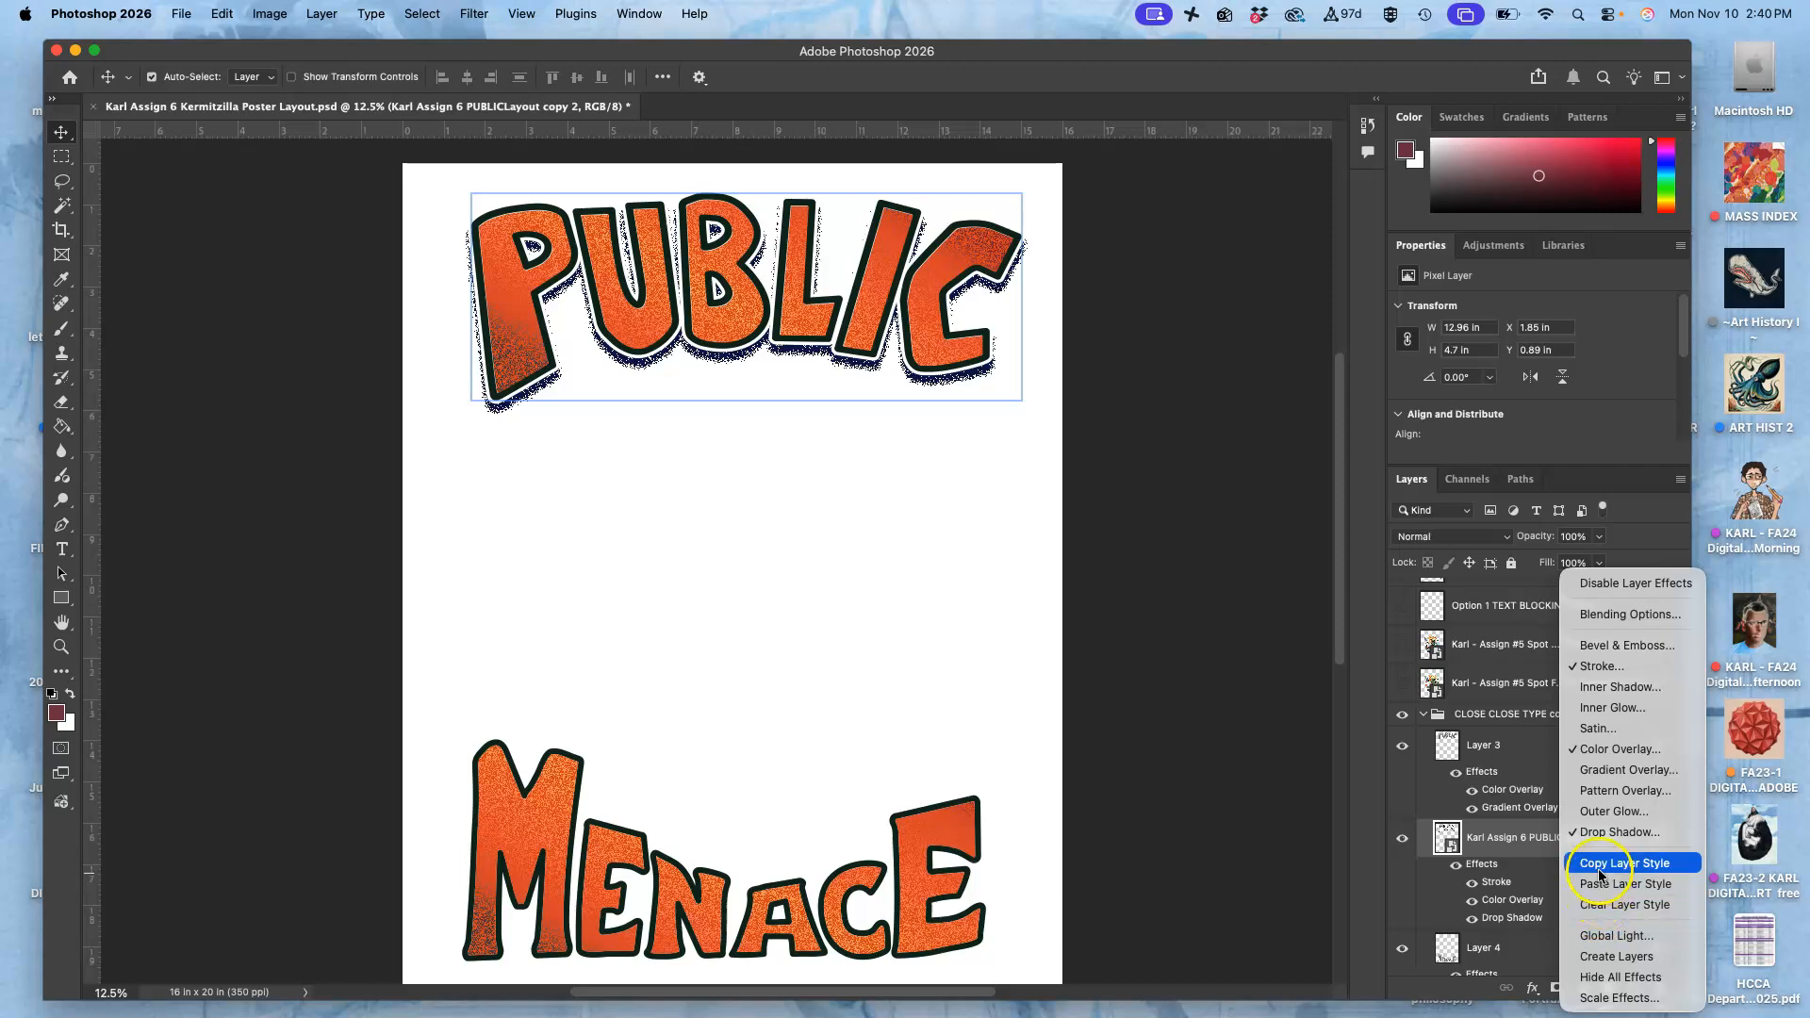
{"action": "left_click", "coordinate": [1600, 866]}
{"action": "scroll", "coordinate": [1564, 886], "scroll_direction": "down", "scroll_amount": 5}
{"action": "left_click", "coordinate": [1565, 877]}
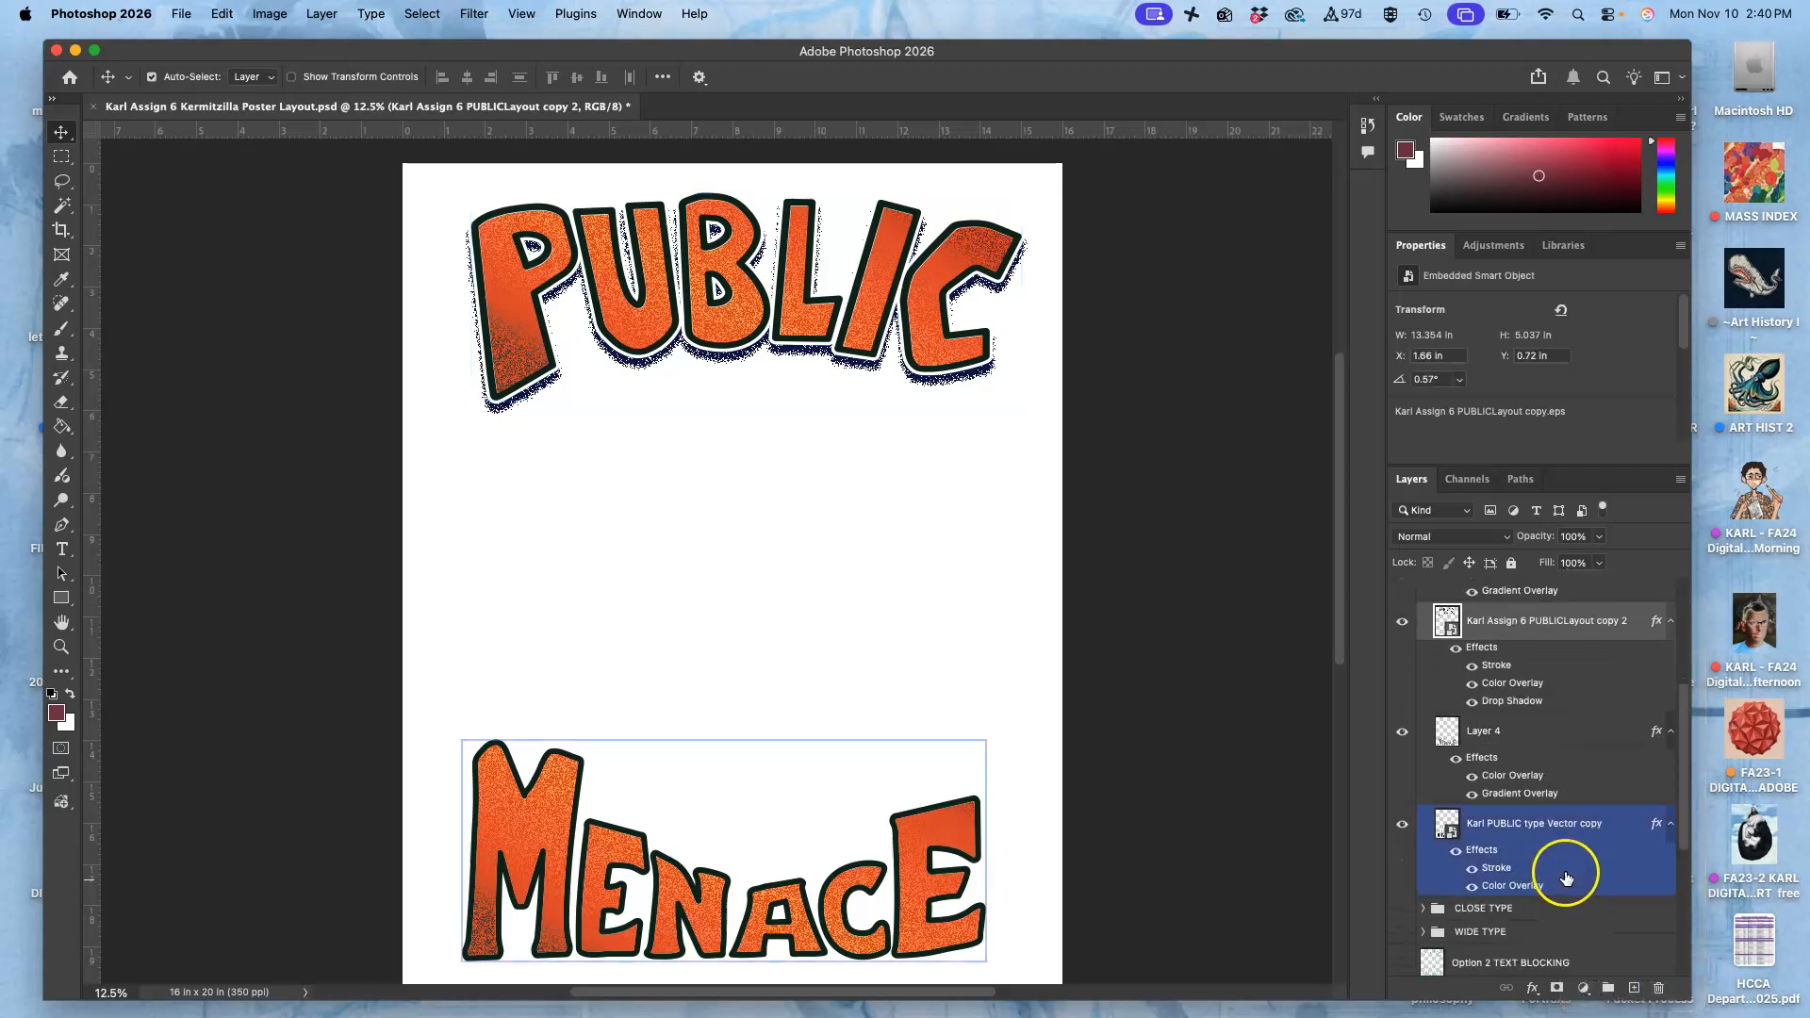
{"action": "right_click", "coordinate": [1565, 877]}
{"action": "left_click", "coordinate": [1590, 884]}
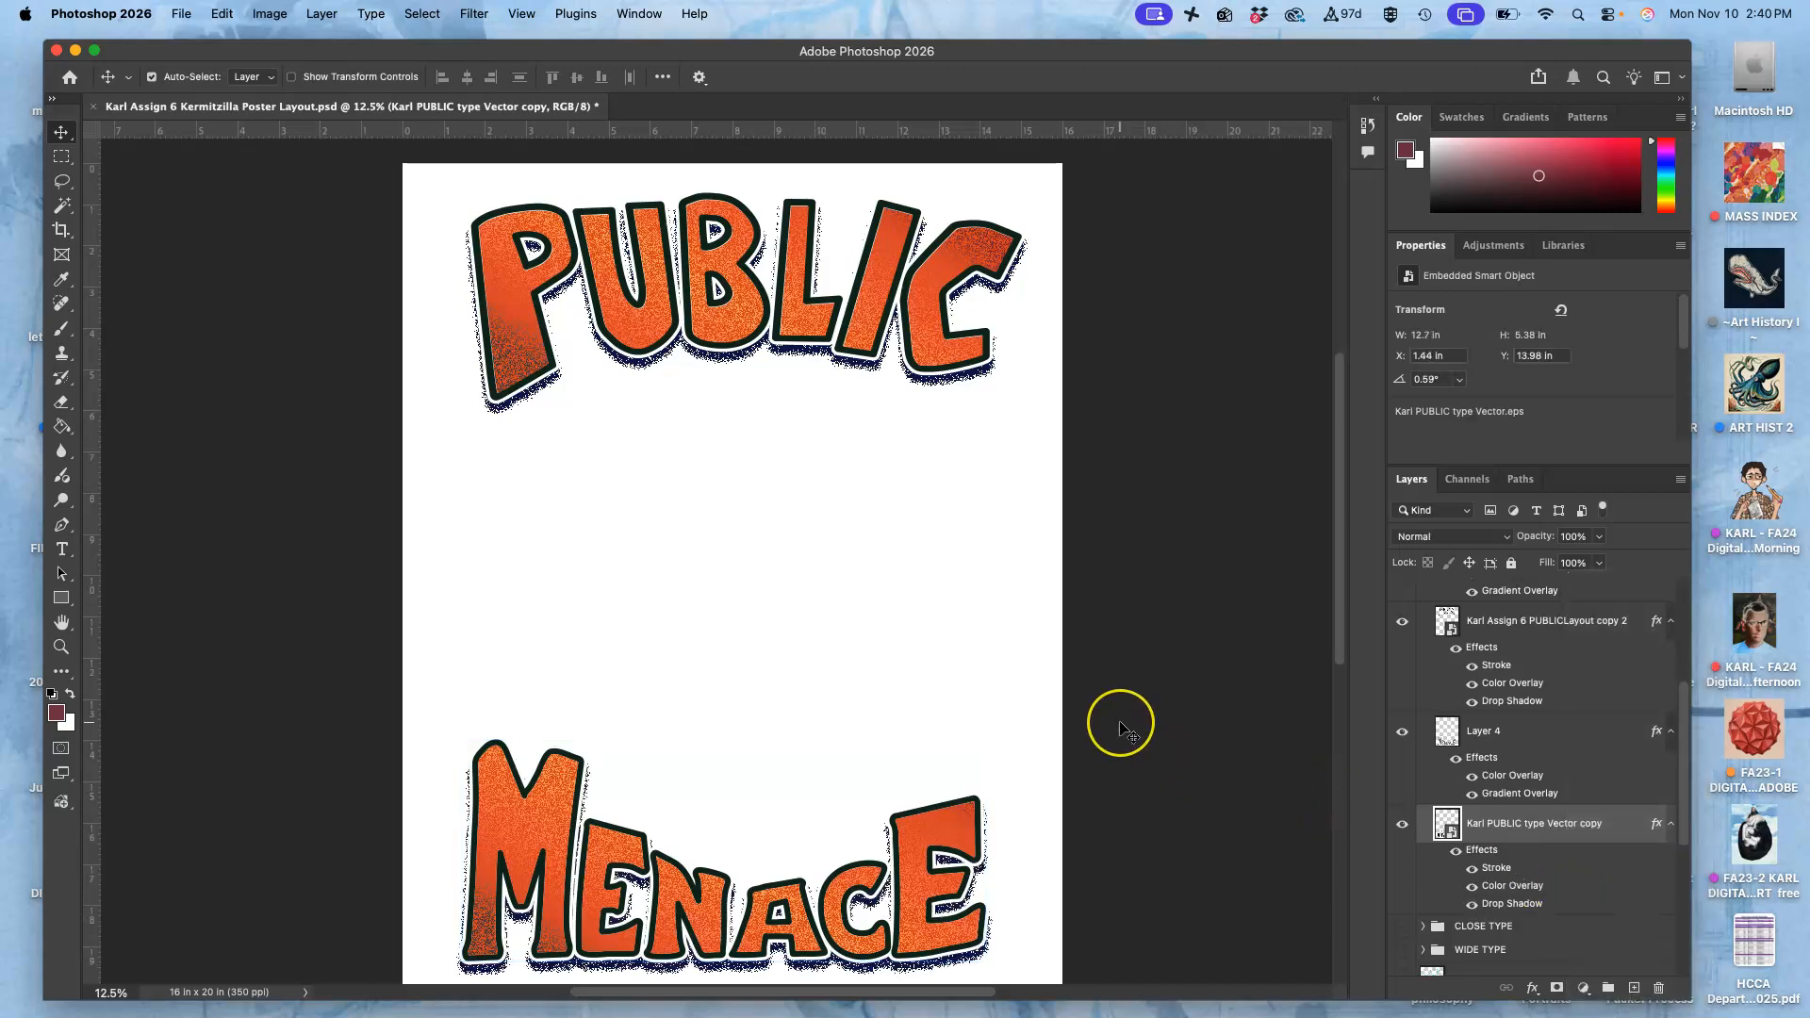
Show the Layer 1 copy textured background behind the lettering again.
{"action": "scroll", "coordinate": [1119, 724], "scroll_direction": "down", "scroll_amount": 2}
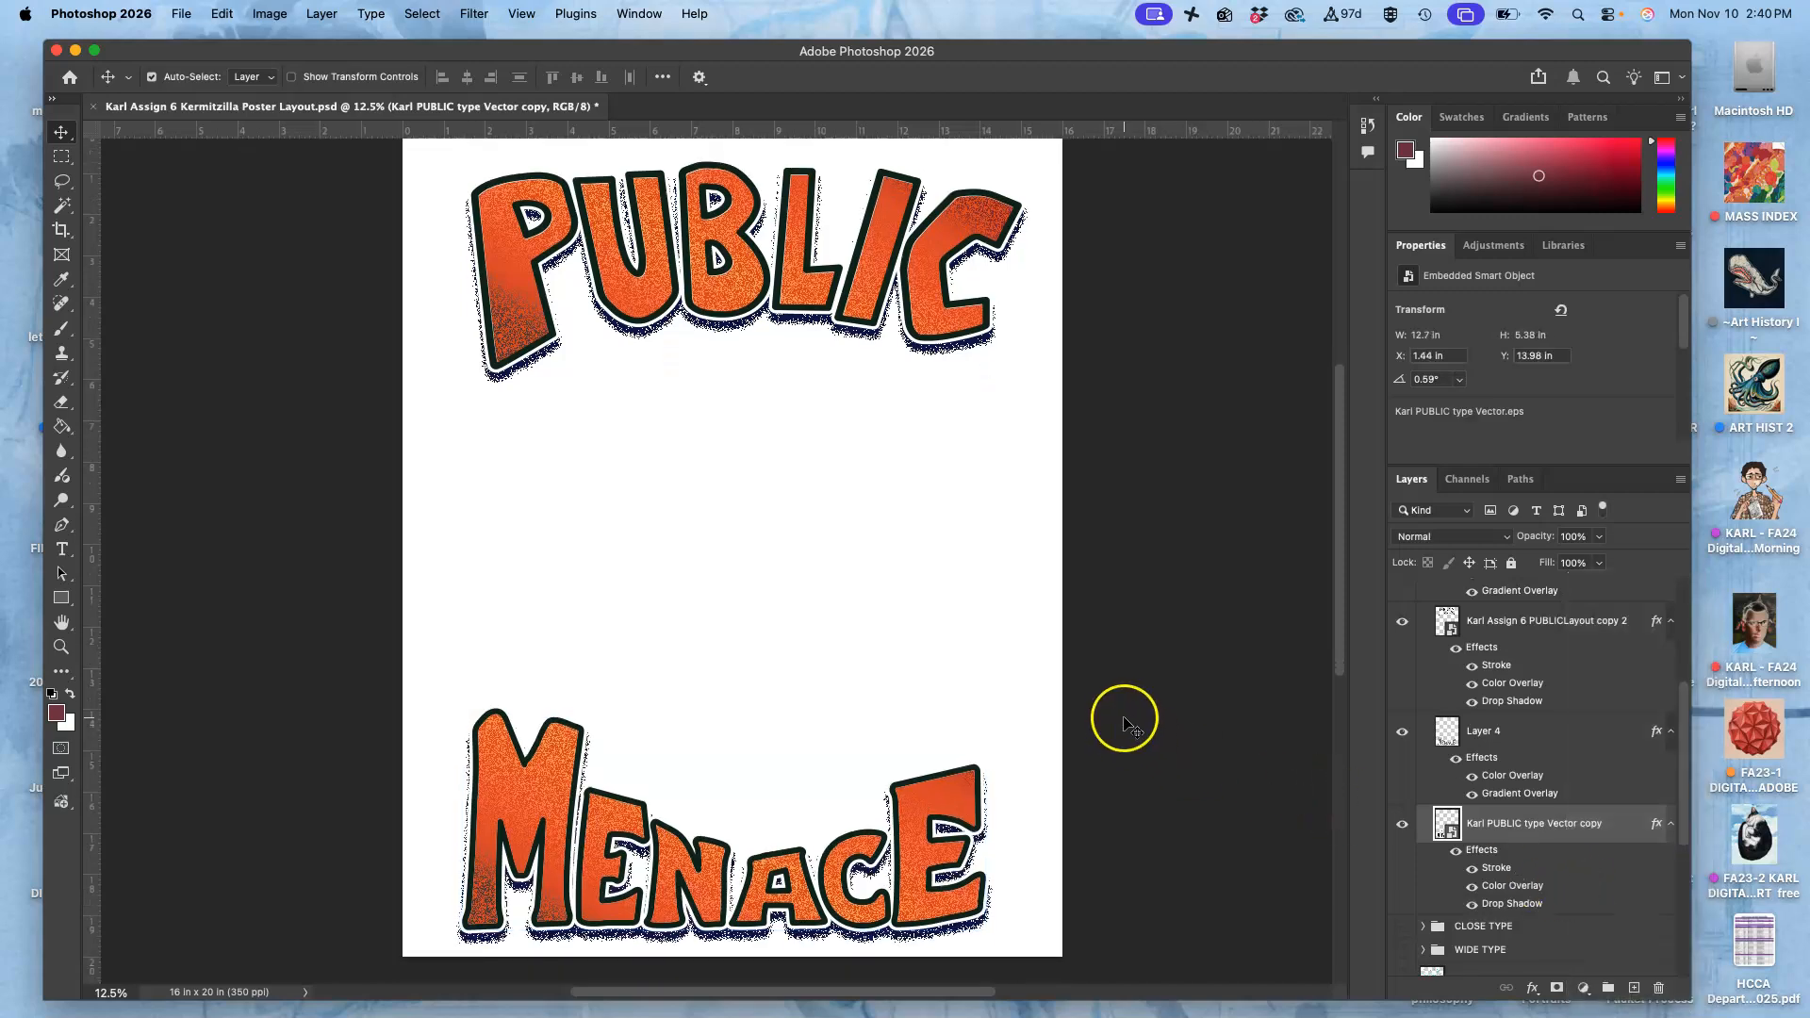
{"action": "left_click", "coordinate": [1471, 797]}
{"action": "scroll", "coordinate": [1471, 825], "scroll_direction": "down", "scroll_amount": 3}
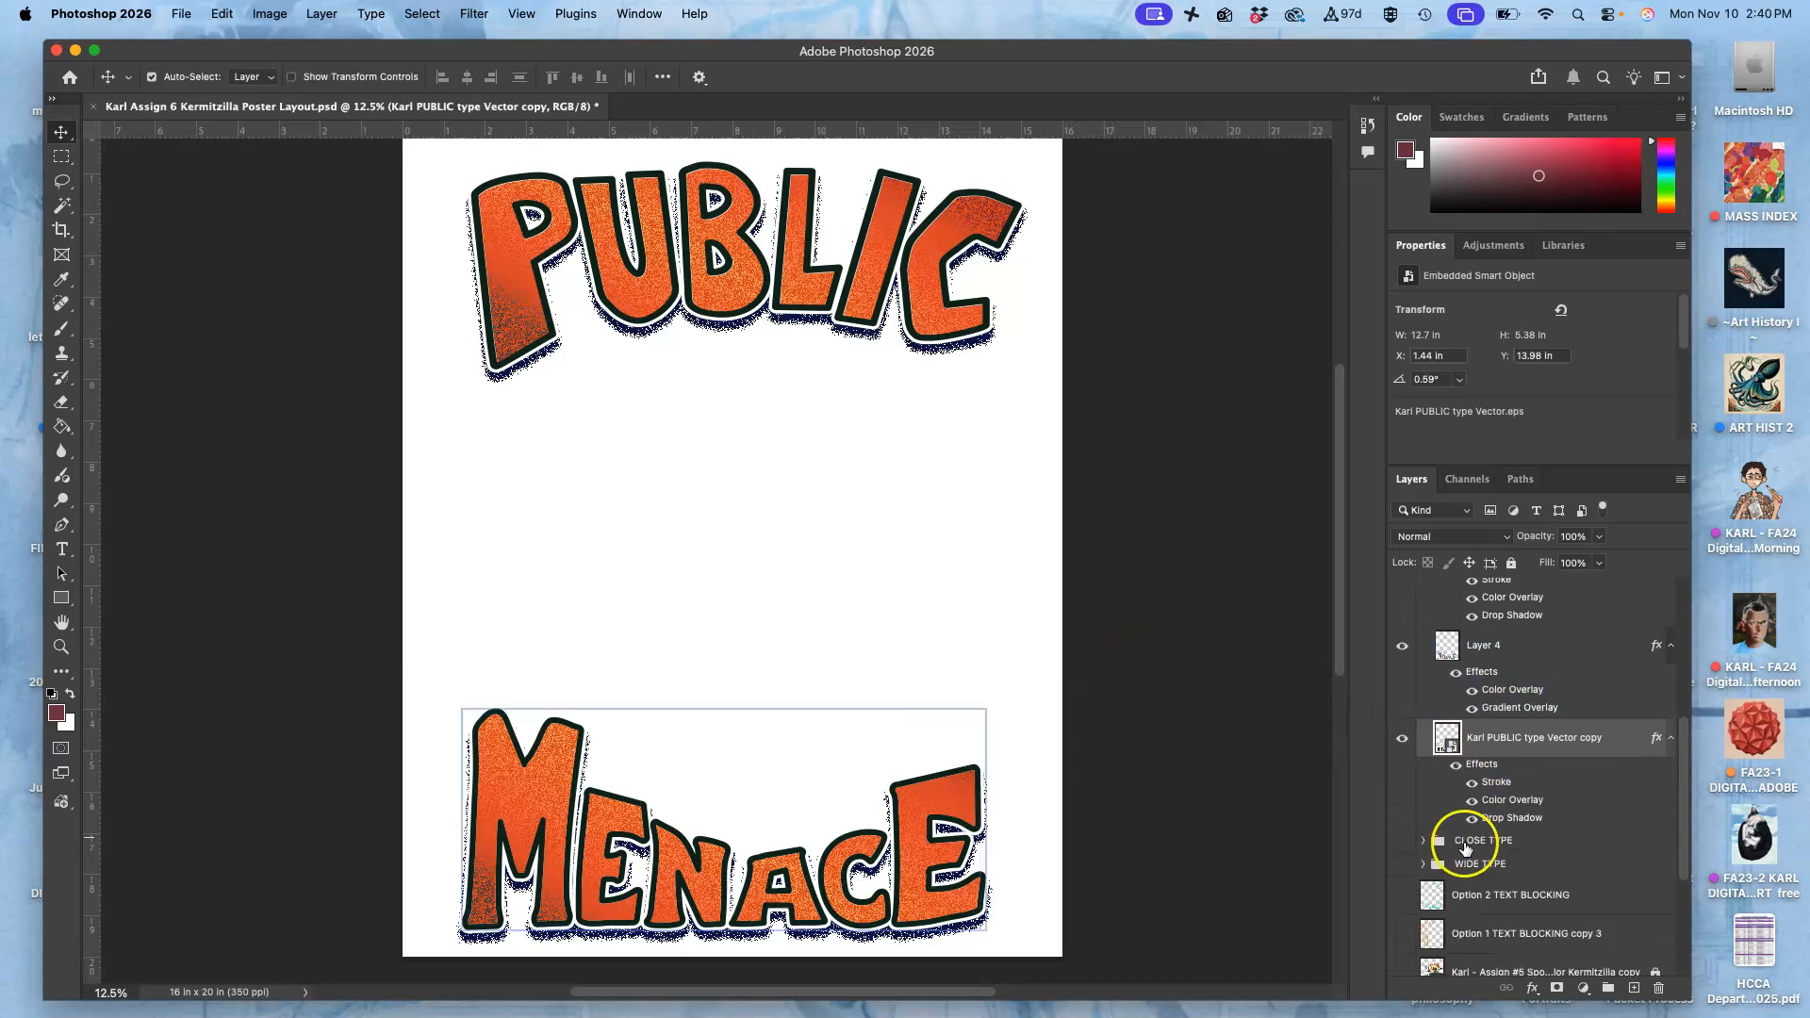
{"action": "scroll", "coordinate": [1483, 856], "scroll_direction": "down", "scroll_amount": 4}
{"action": "scroll", "coordinate": [1478, 859], "scroll_direction": "down", "scroll_amount": 2}
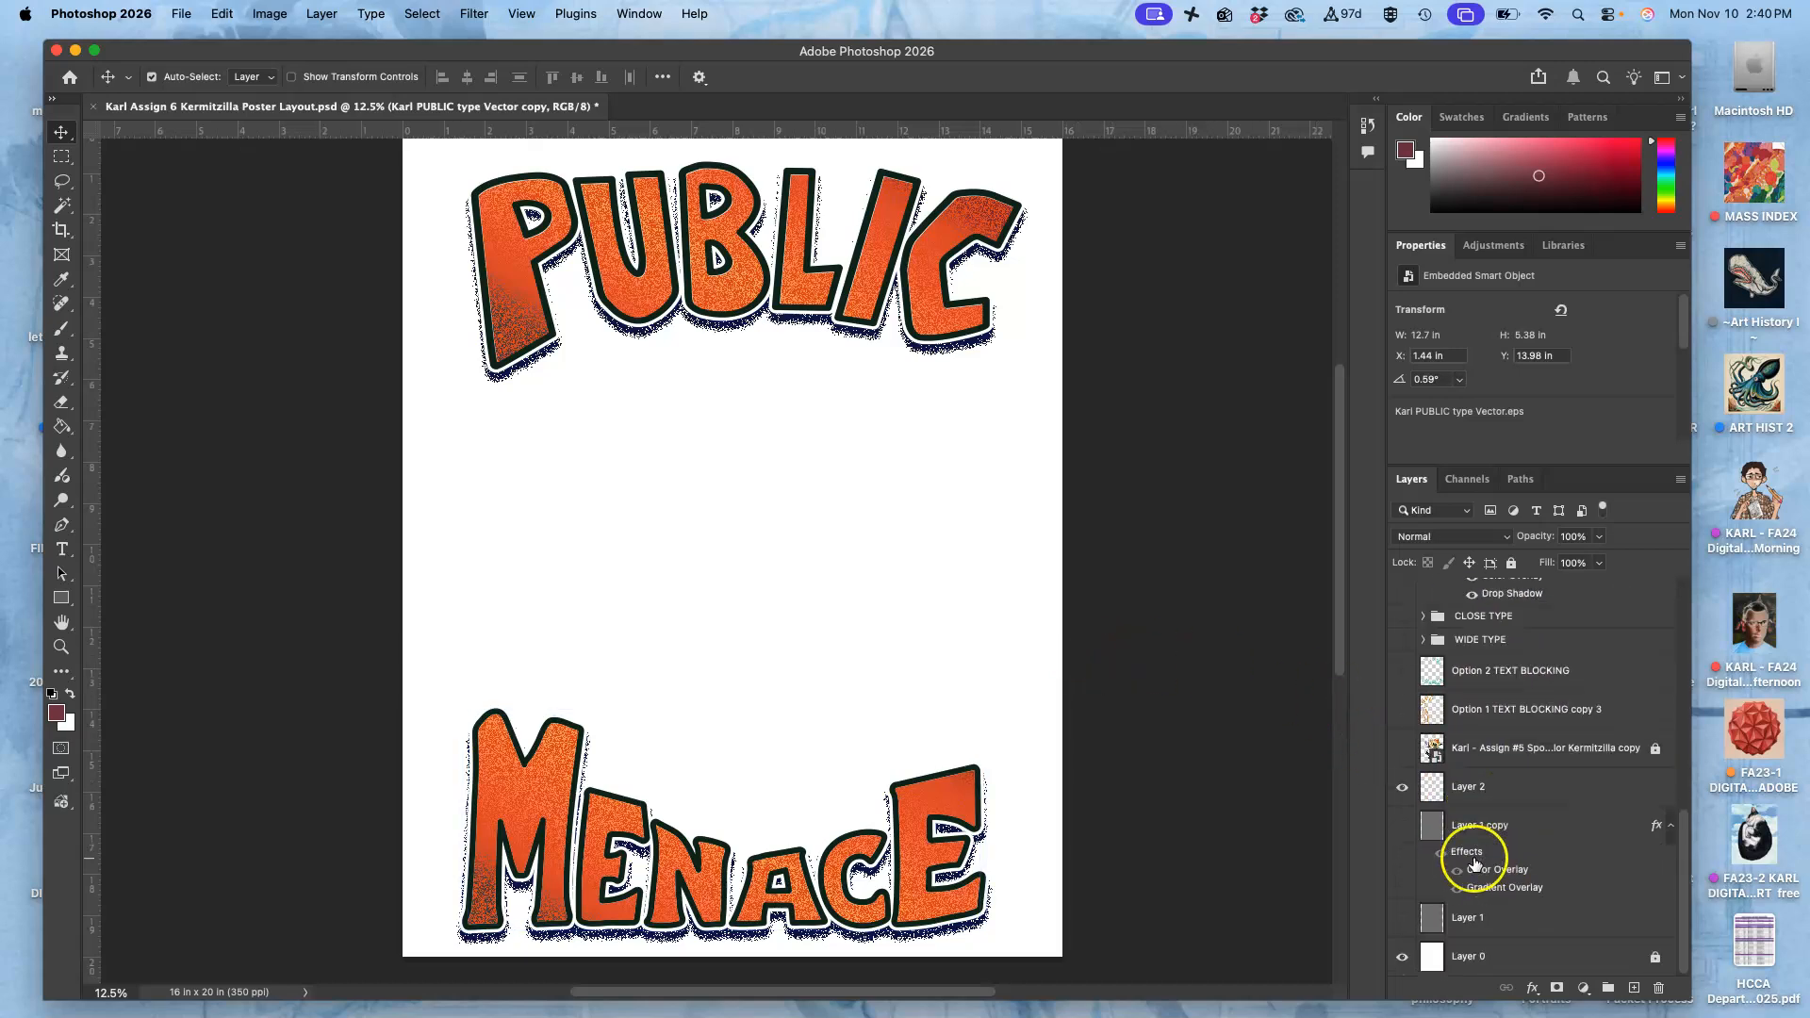
{"action": "left_click", "coordinate": [1405, 830]}
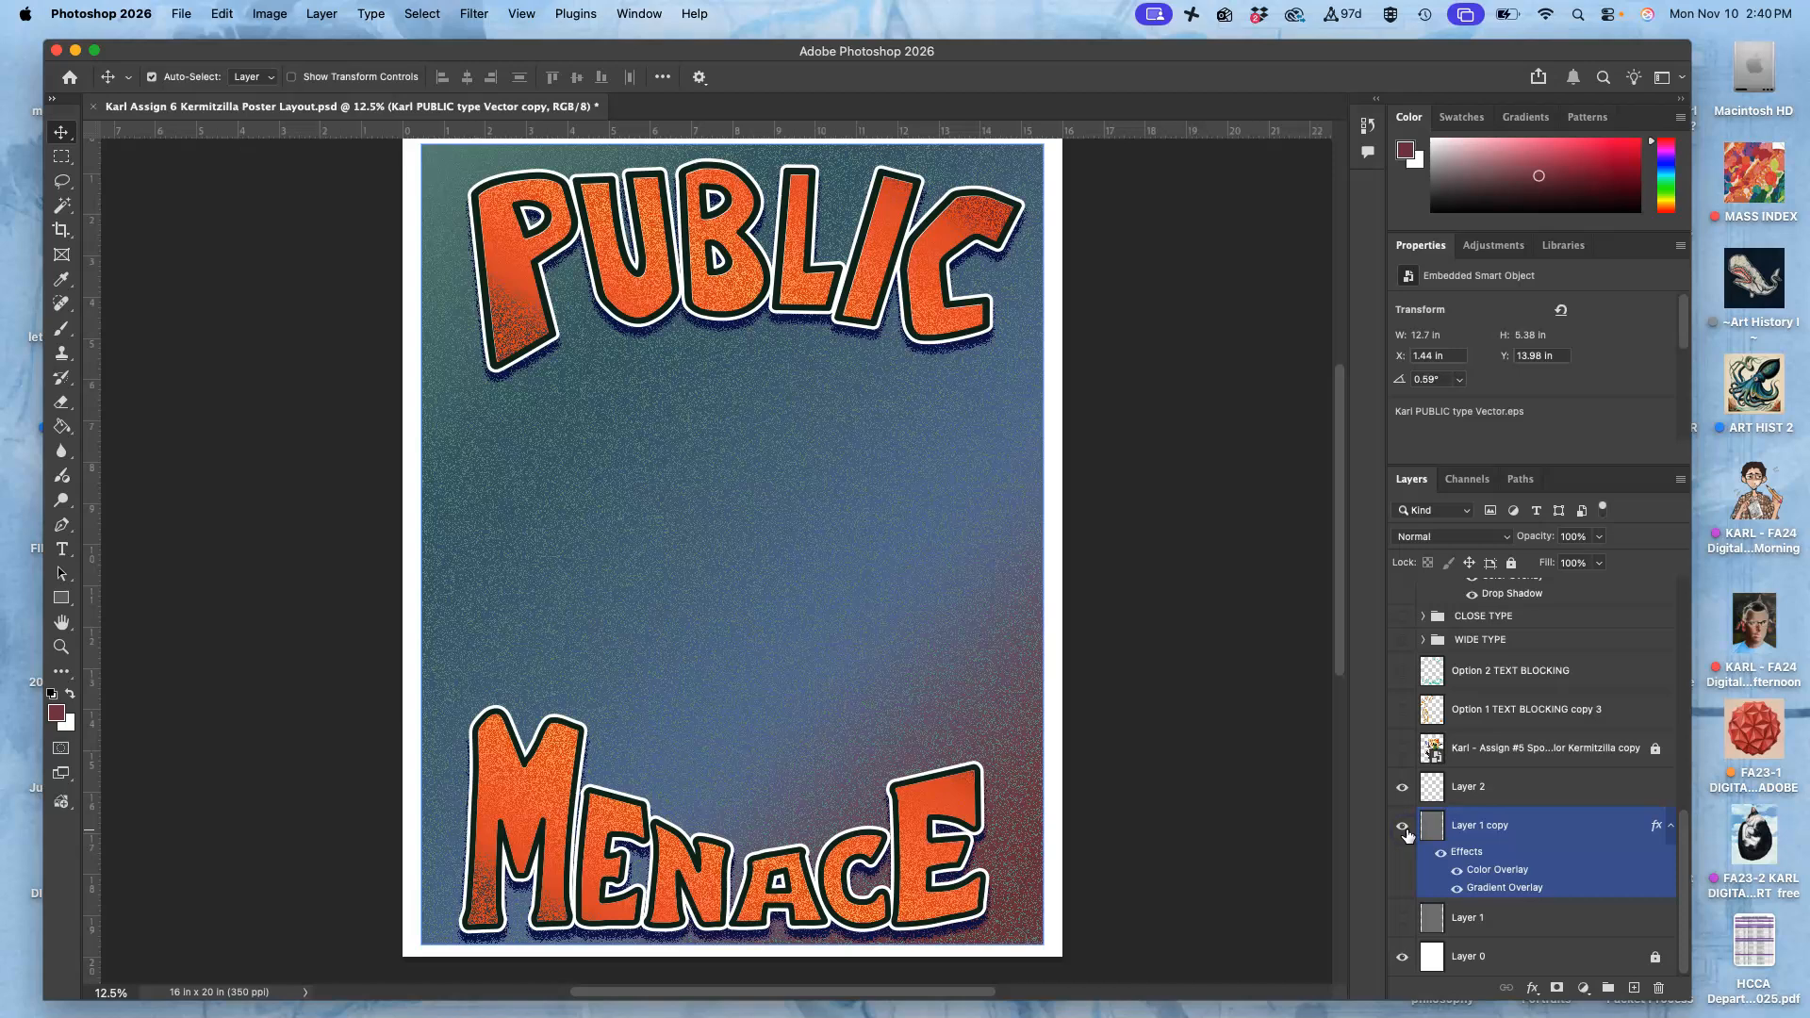
Turn off global light for the MENACE lettering's drop shadow and set its angle to about 25°.
{"action": "scroll", "coordinate": [1471, 830], "scroll_direction": "up", "scroll_amount": 2}
{"action": "left_click", "coordinate": [921, 837]}
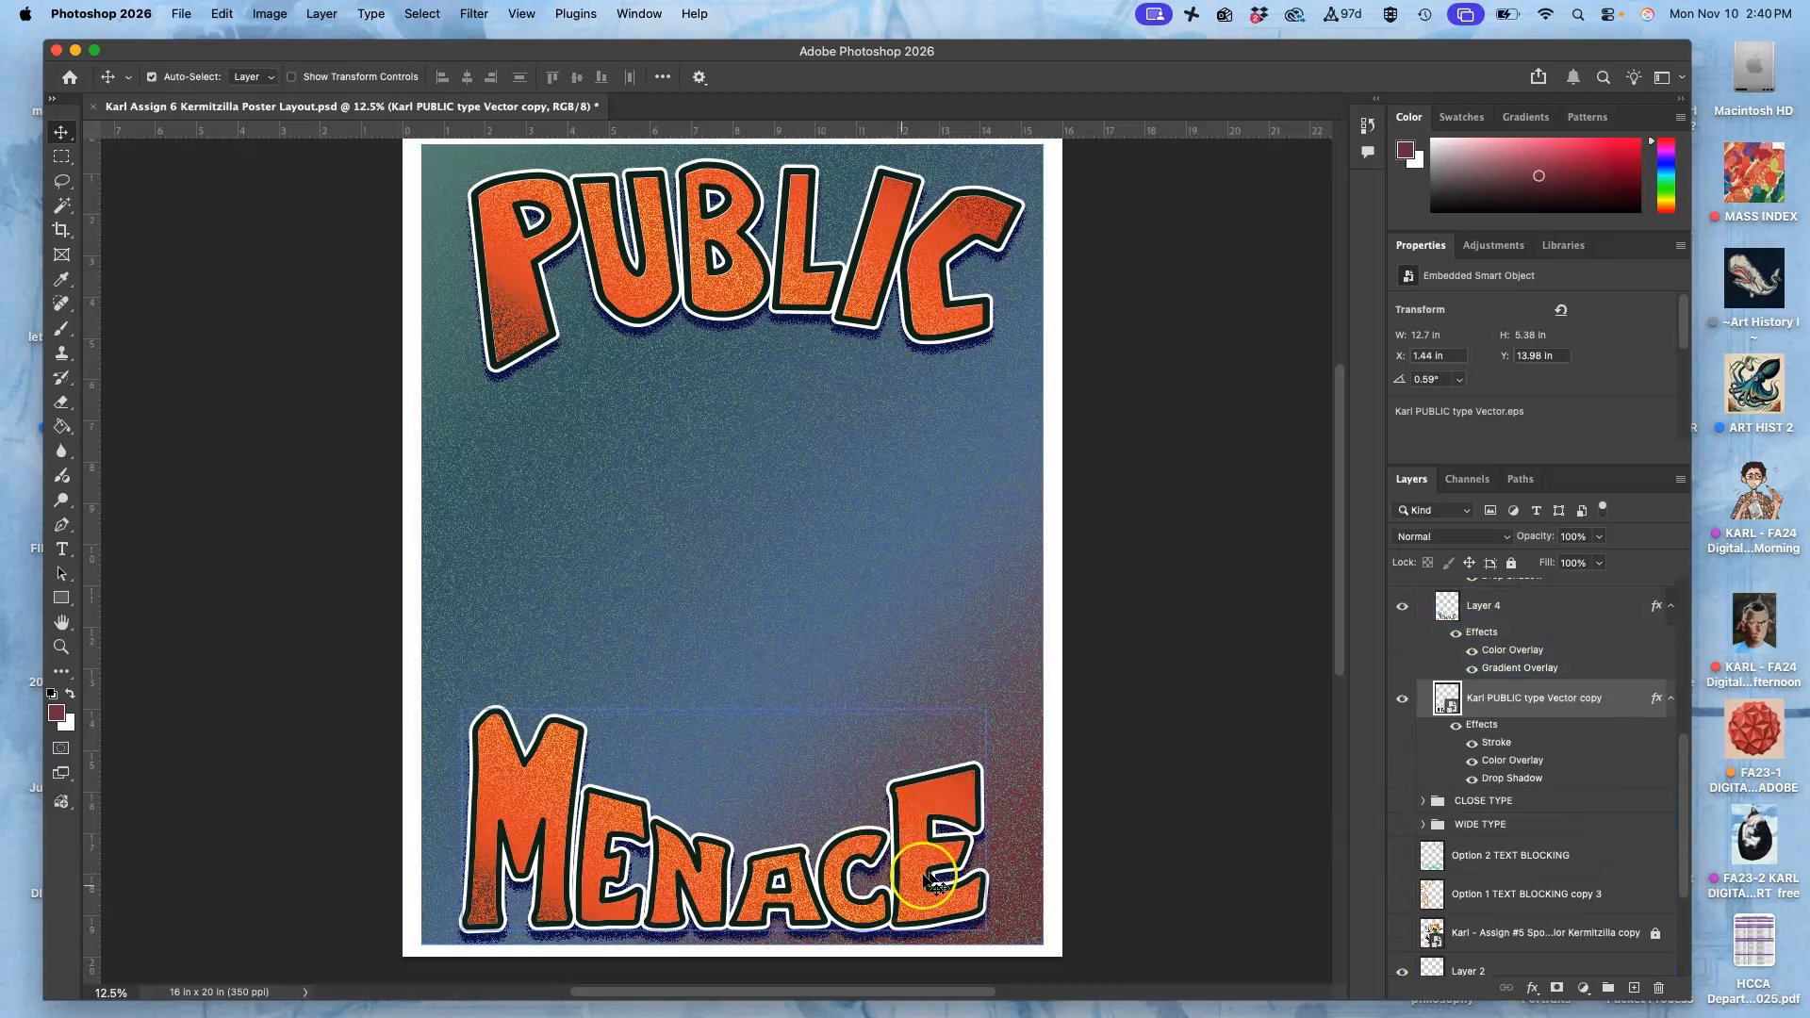
{"action": "double_click", "coordinate": [1499, 778]}
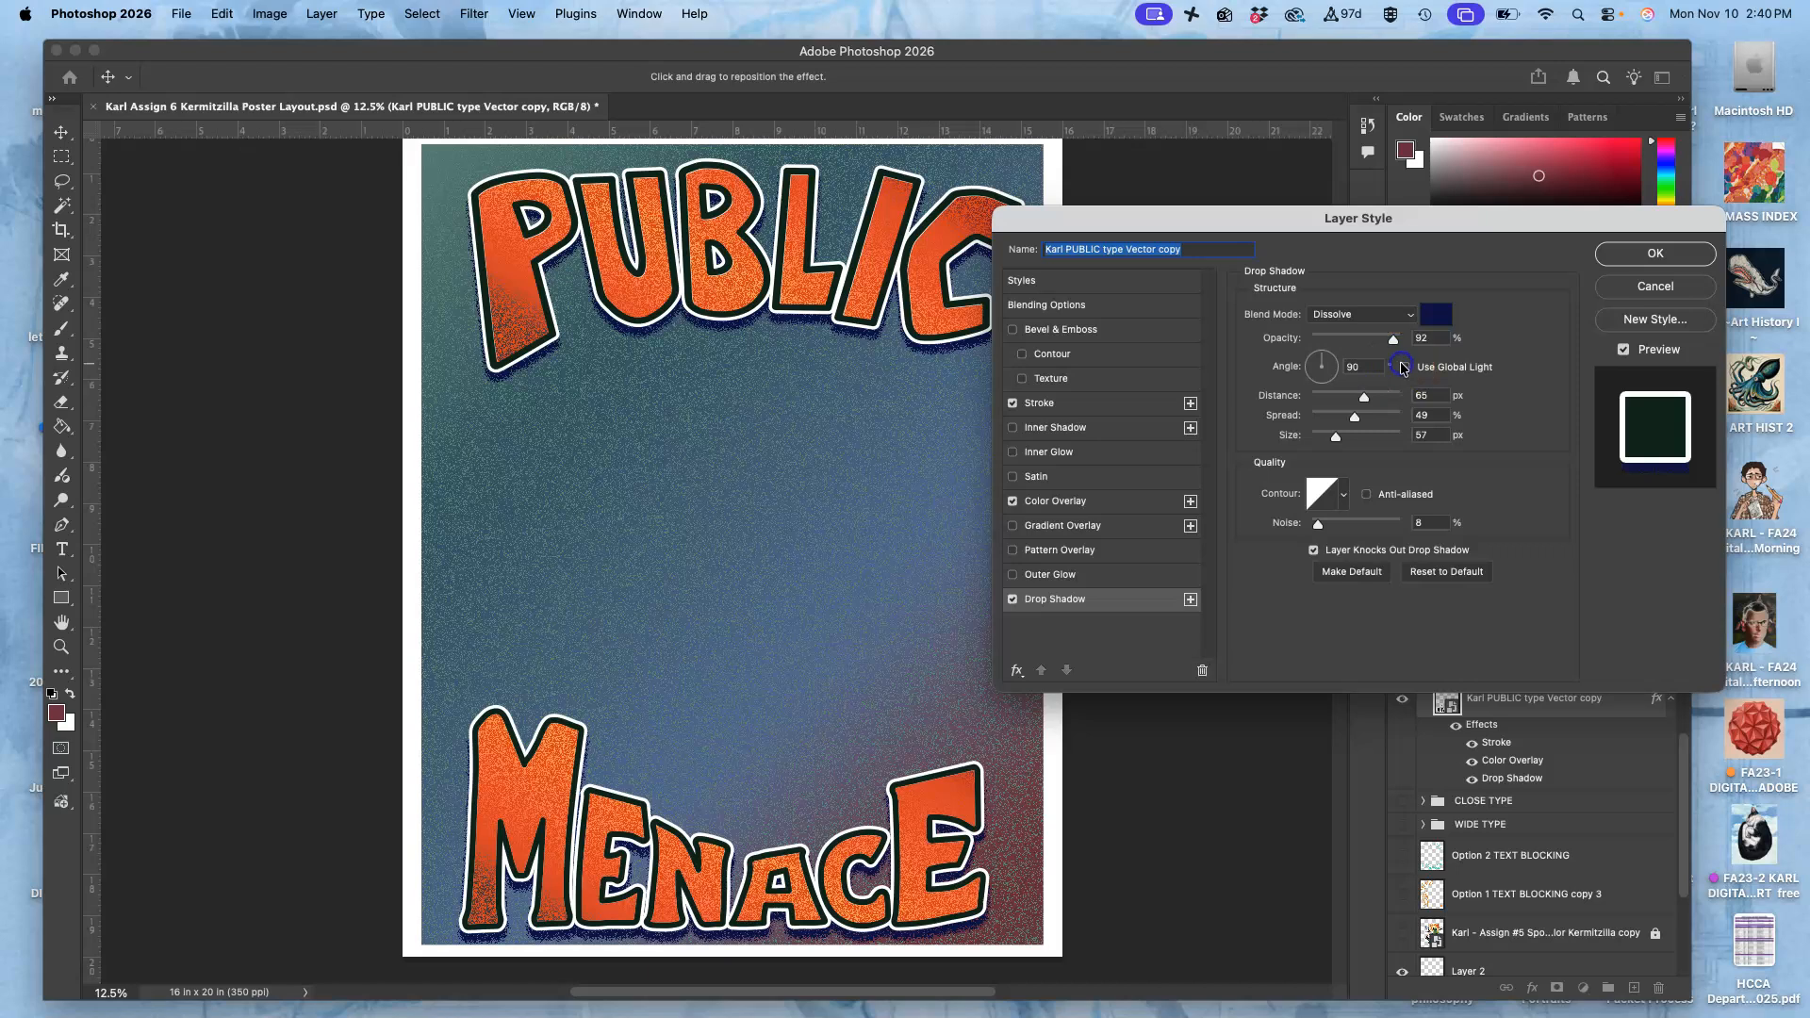
{"action": "left_click", "coordinate": [1321, 385]}
{"action": "left_click_drag", "start_coordinate": [1330, 380], "coordinate": [1332, 368]}
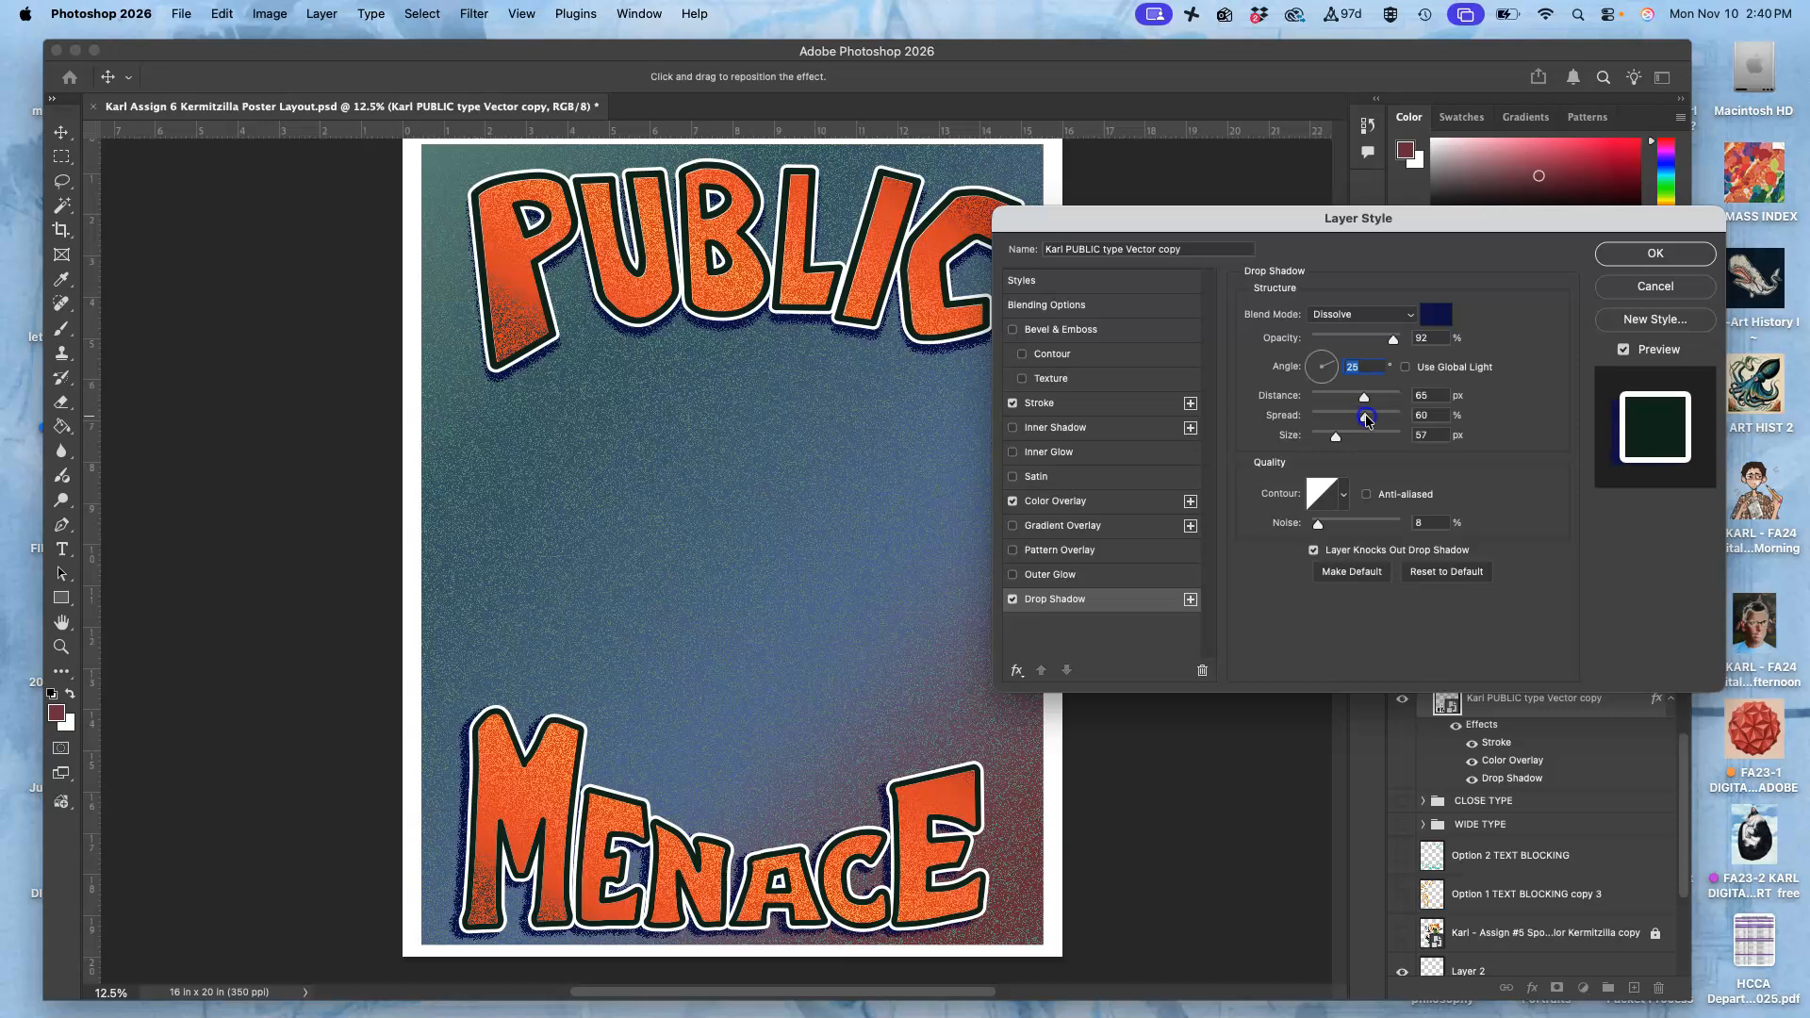
Set the MENACE drop shadow's opacity to 84% and its color to the muted dark blue 272f55.
{"action": "left_click_drag", "start_coordinate": [1365, 415], "coordinate": [1361, 416]}
{"action": "left_click", "coordinate": [1355, 338]}
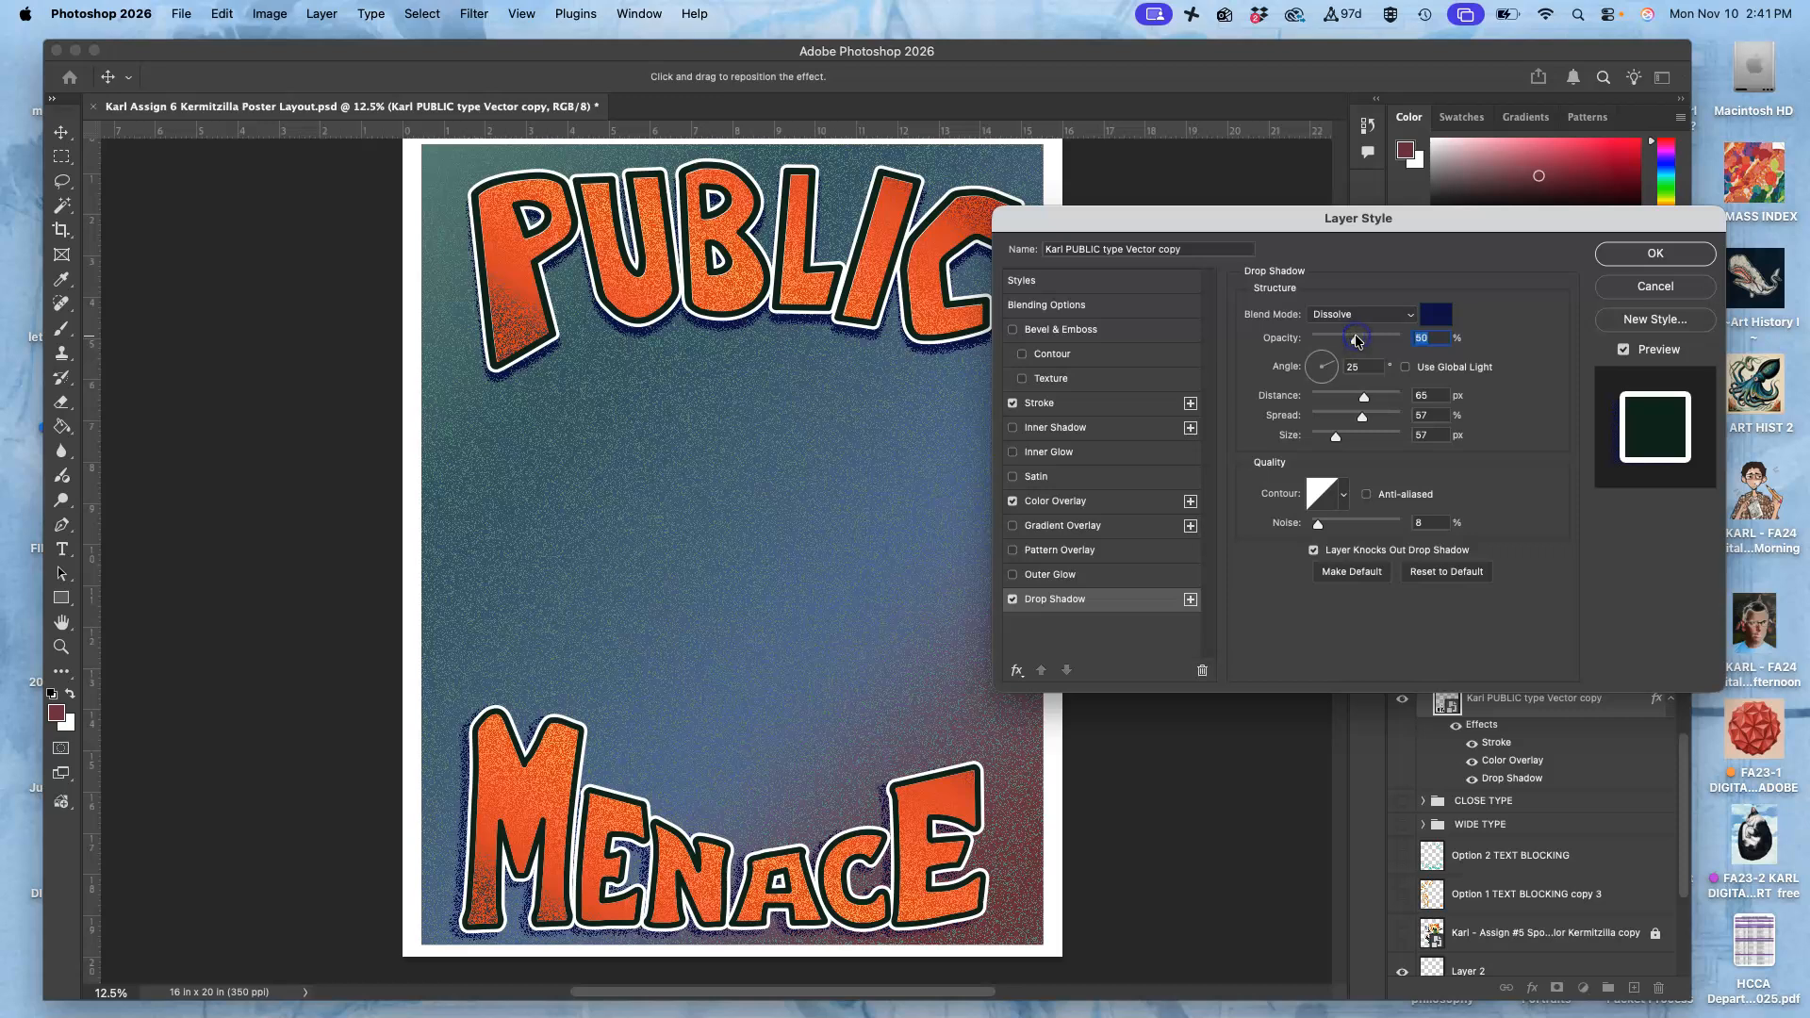
{"action": "left_click_drag", "start_coordinate": [1361, 339], "coordinate": [1386, 339]}
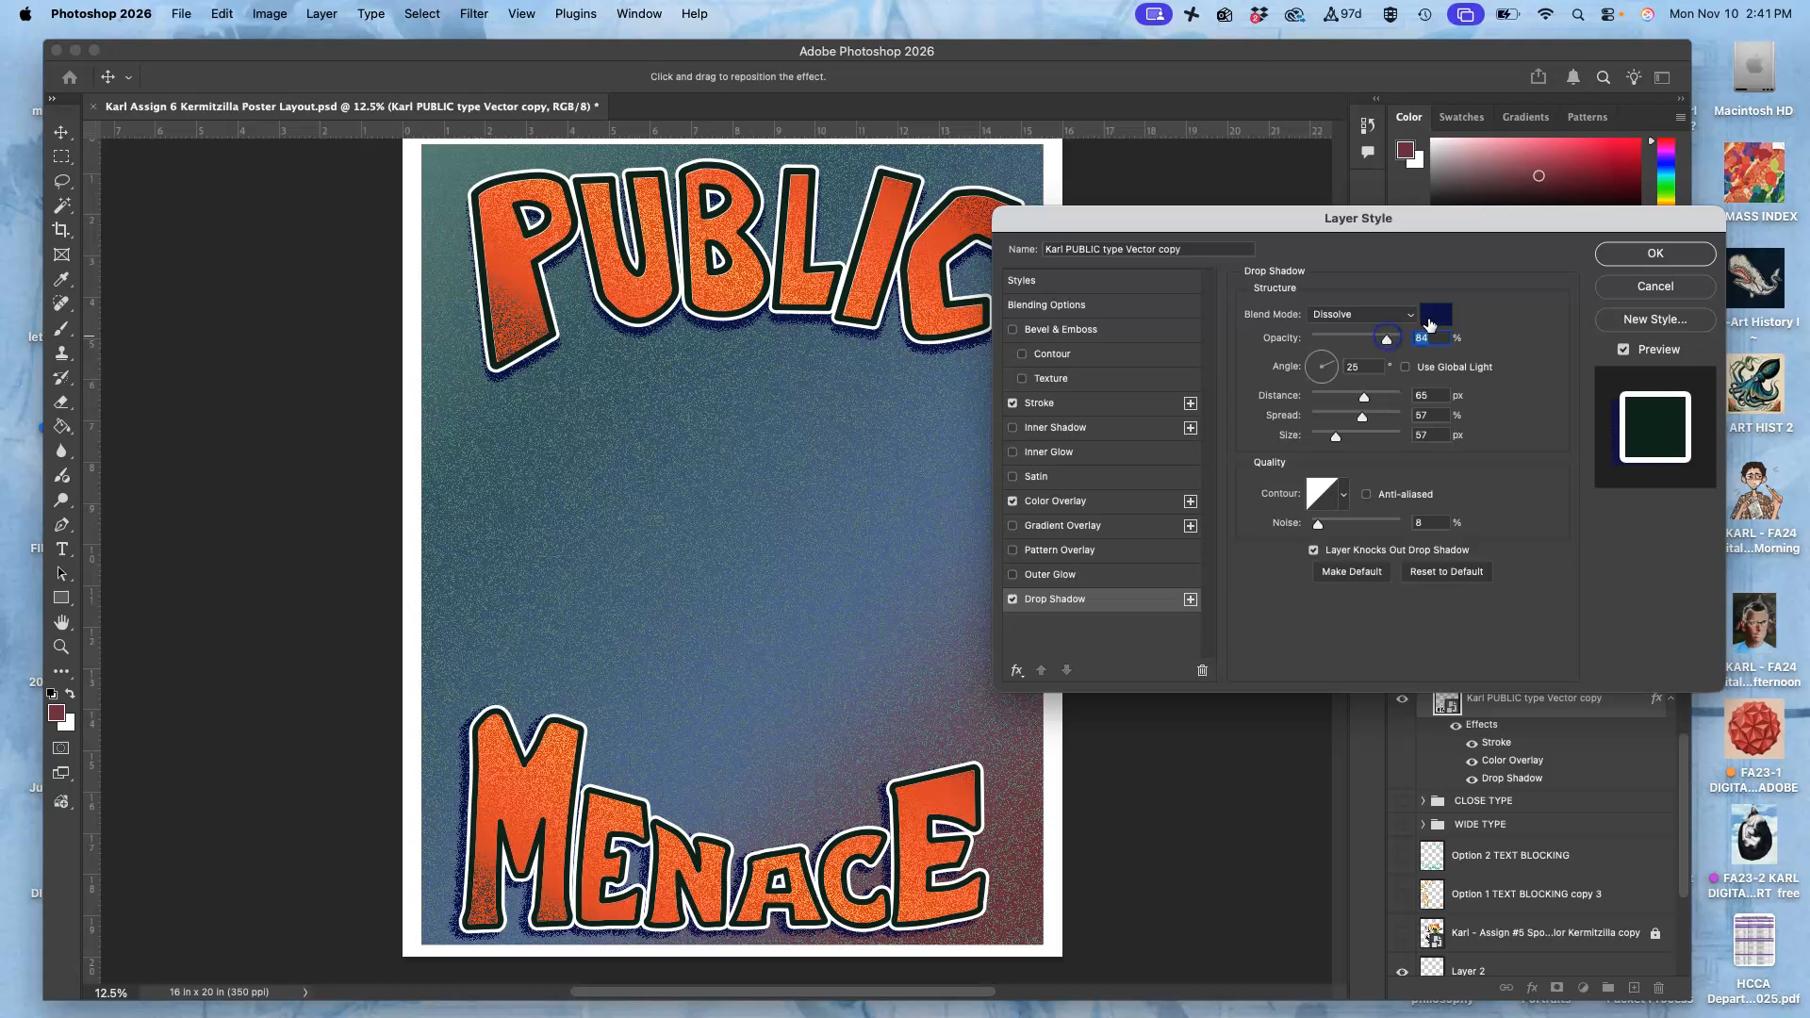
{"action": "left_click", "coordinate": [1429, 315]}
{"action": "left_click", "coordinate": [1220, 462]}
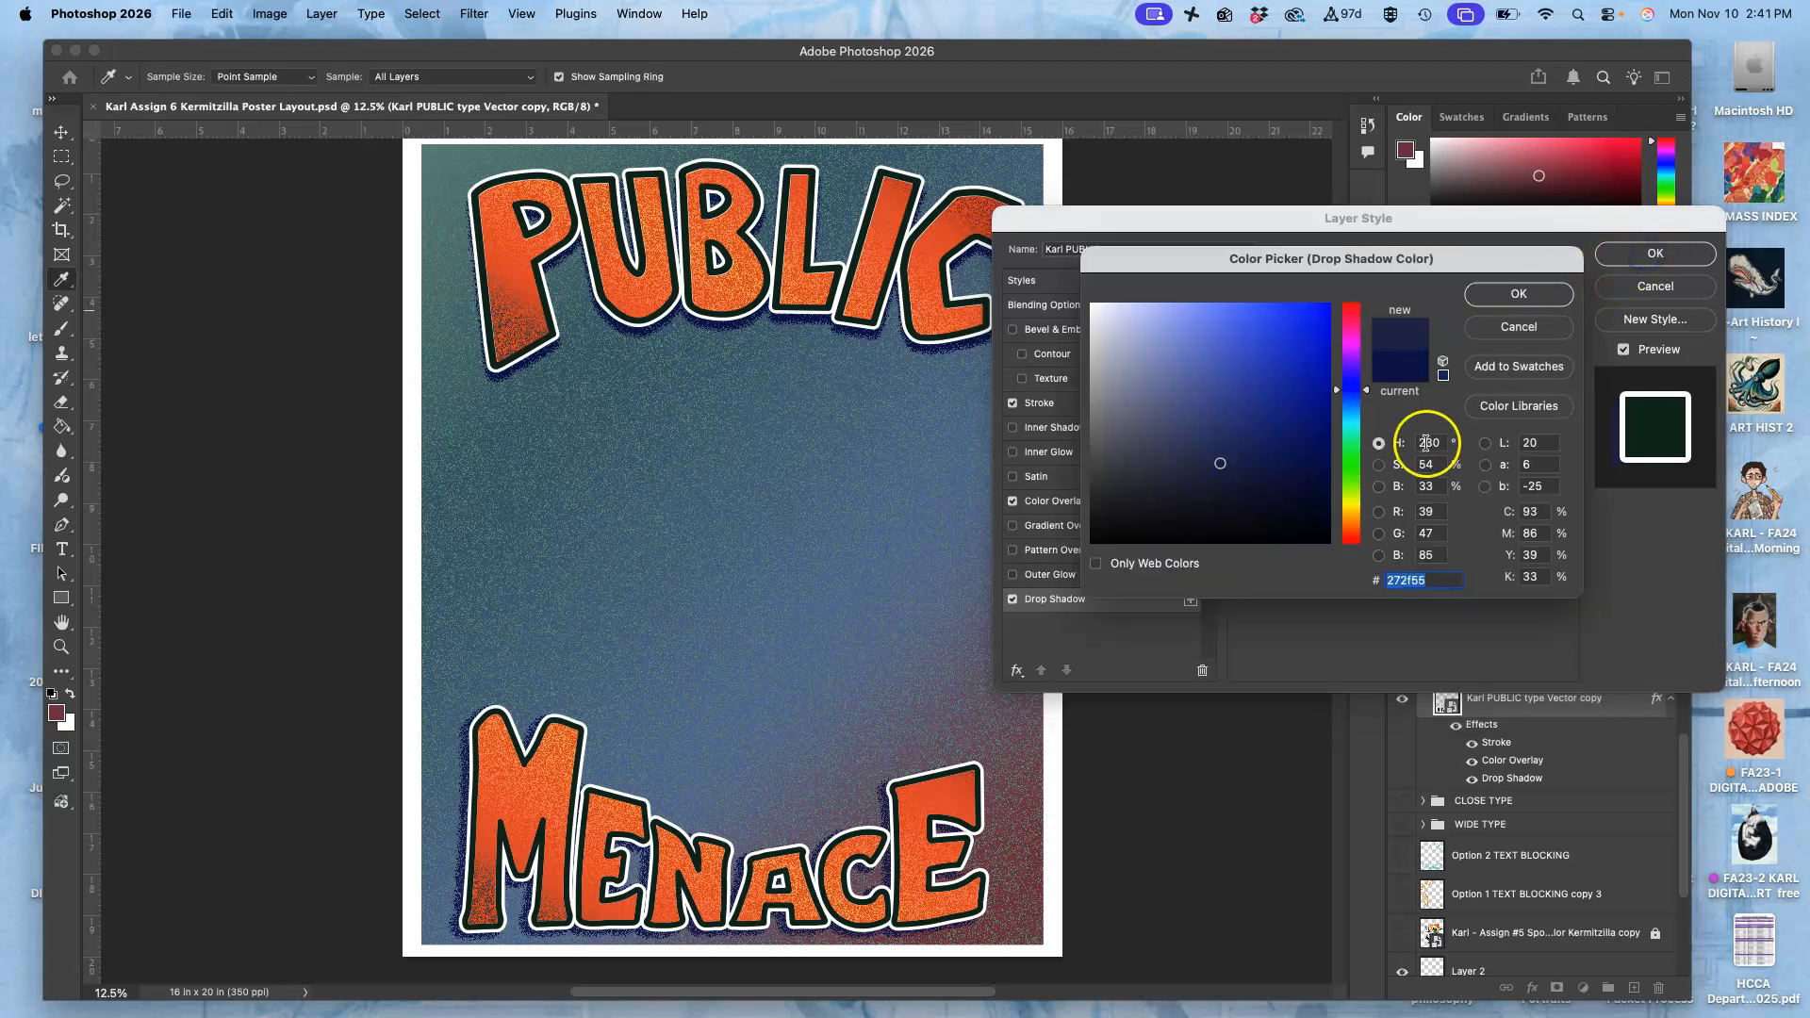
{"action": "left_click", "coordinate": [1540, 295]}
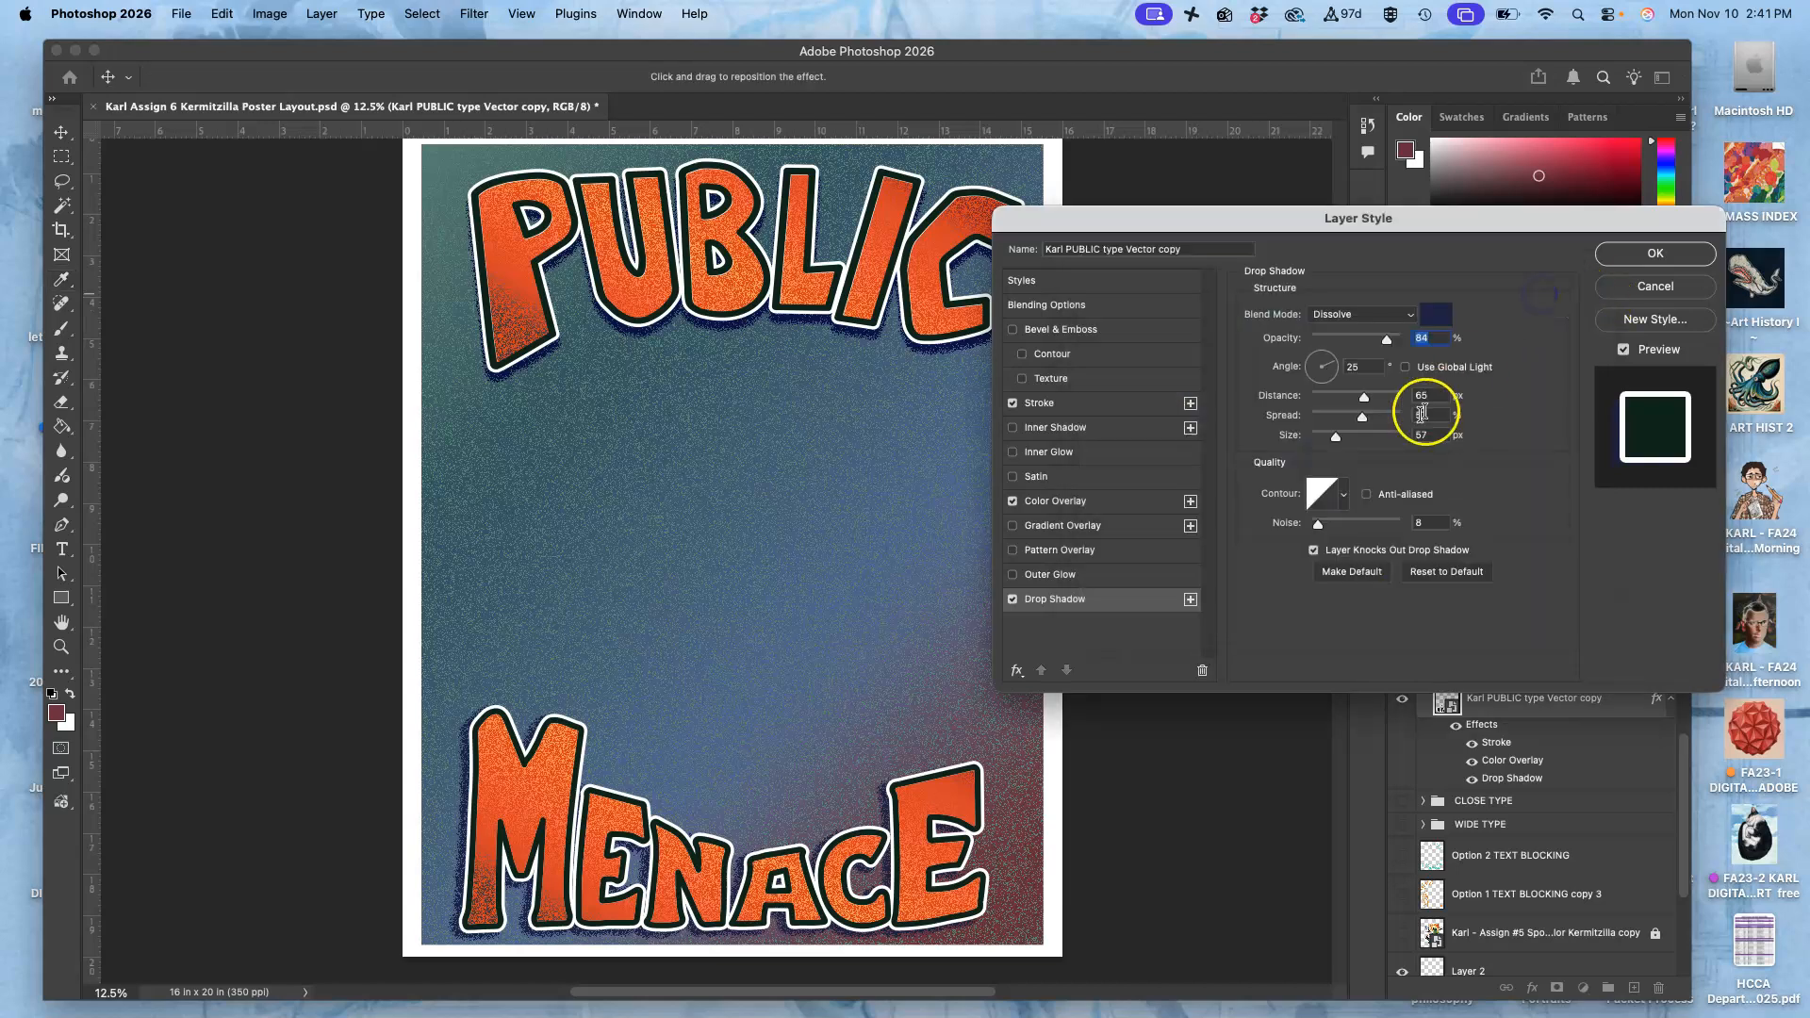
Set the MENACE drop shadow's size to 101 px and spread to 36%, and apply the layer style.
{"action": "left_click_drag", "start_coordinate": [1335, 439], "coordinate": [1350, 441]}
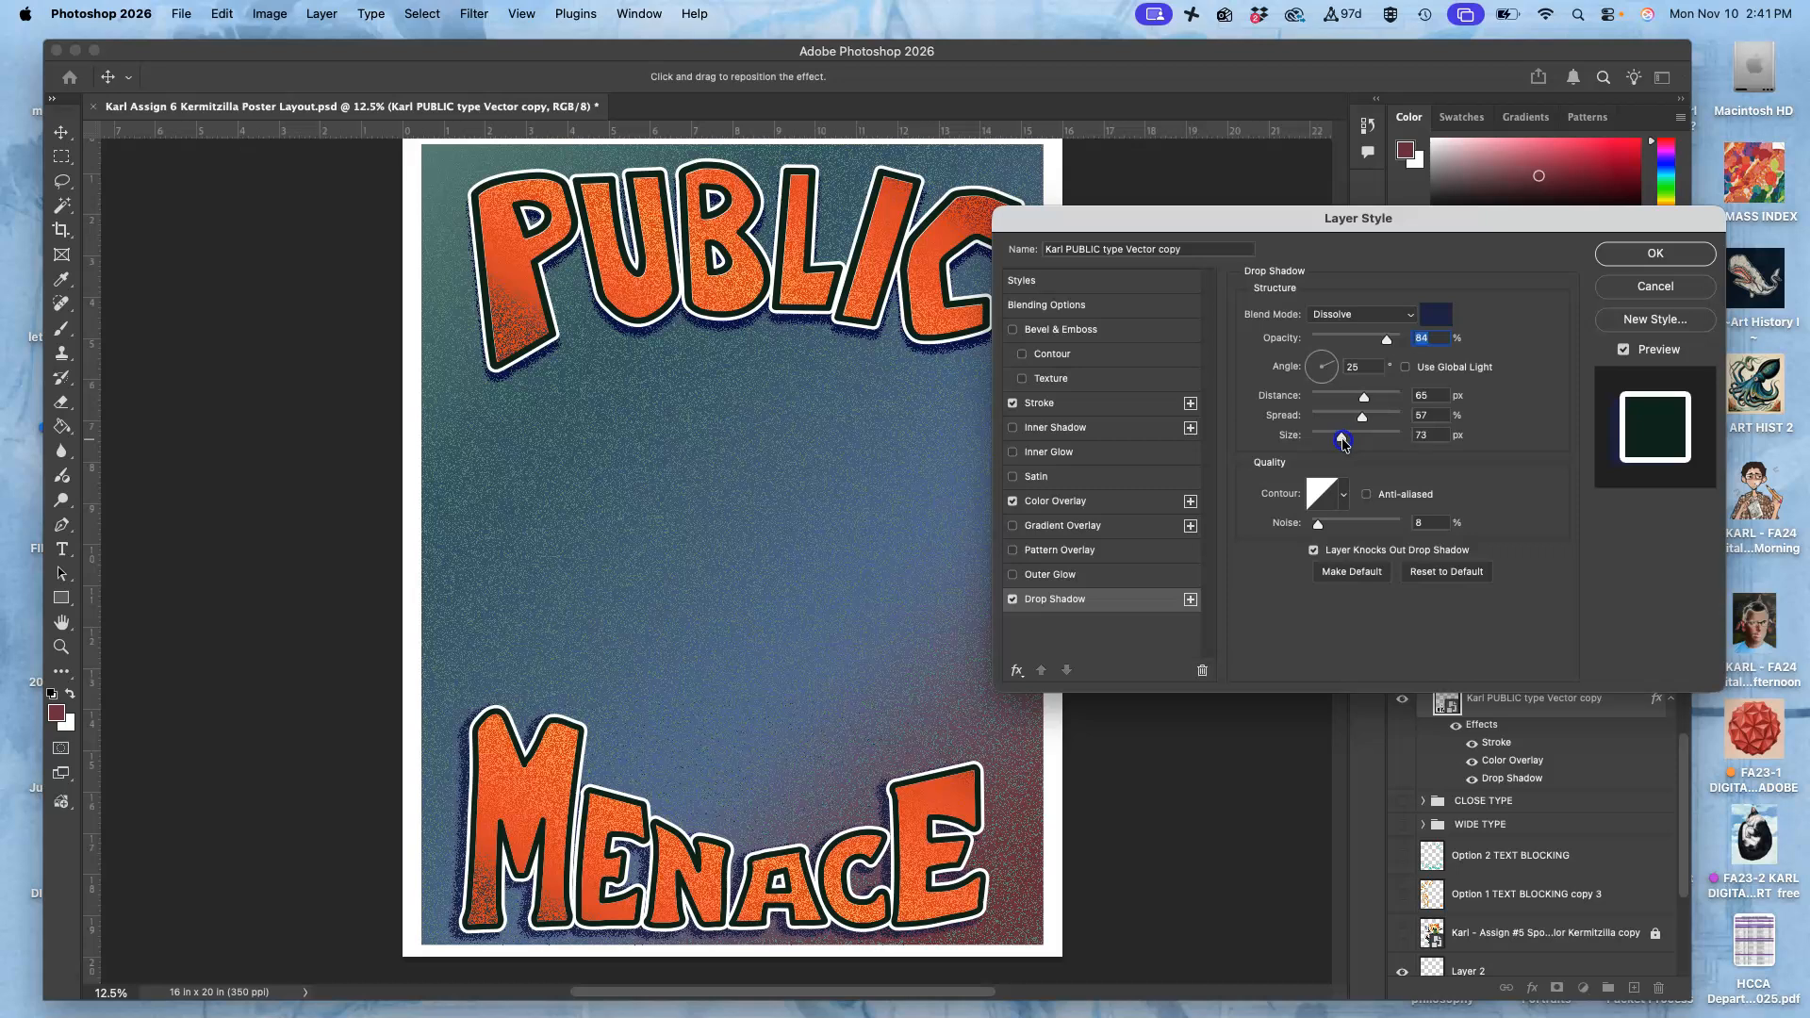
{"action": "left_click_drag", "start_coordinate": [1358, 415], "coordinate": [1338, 416]}
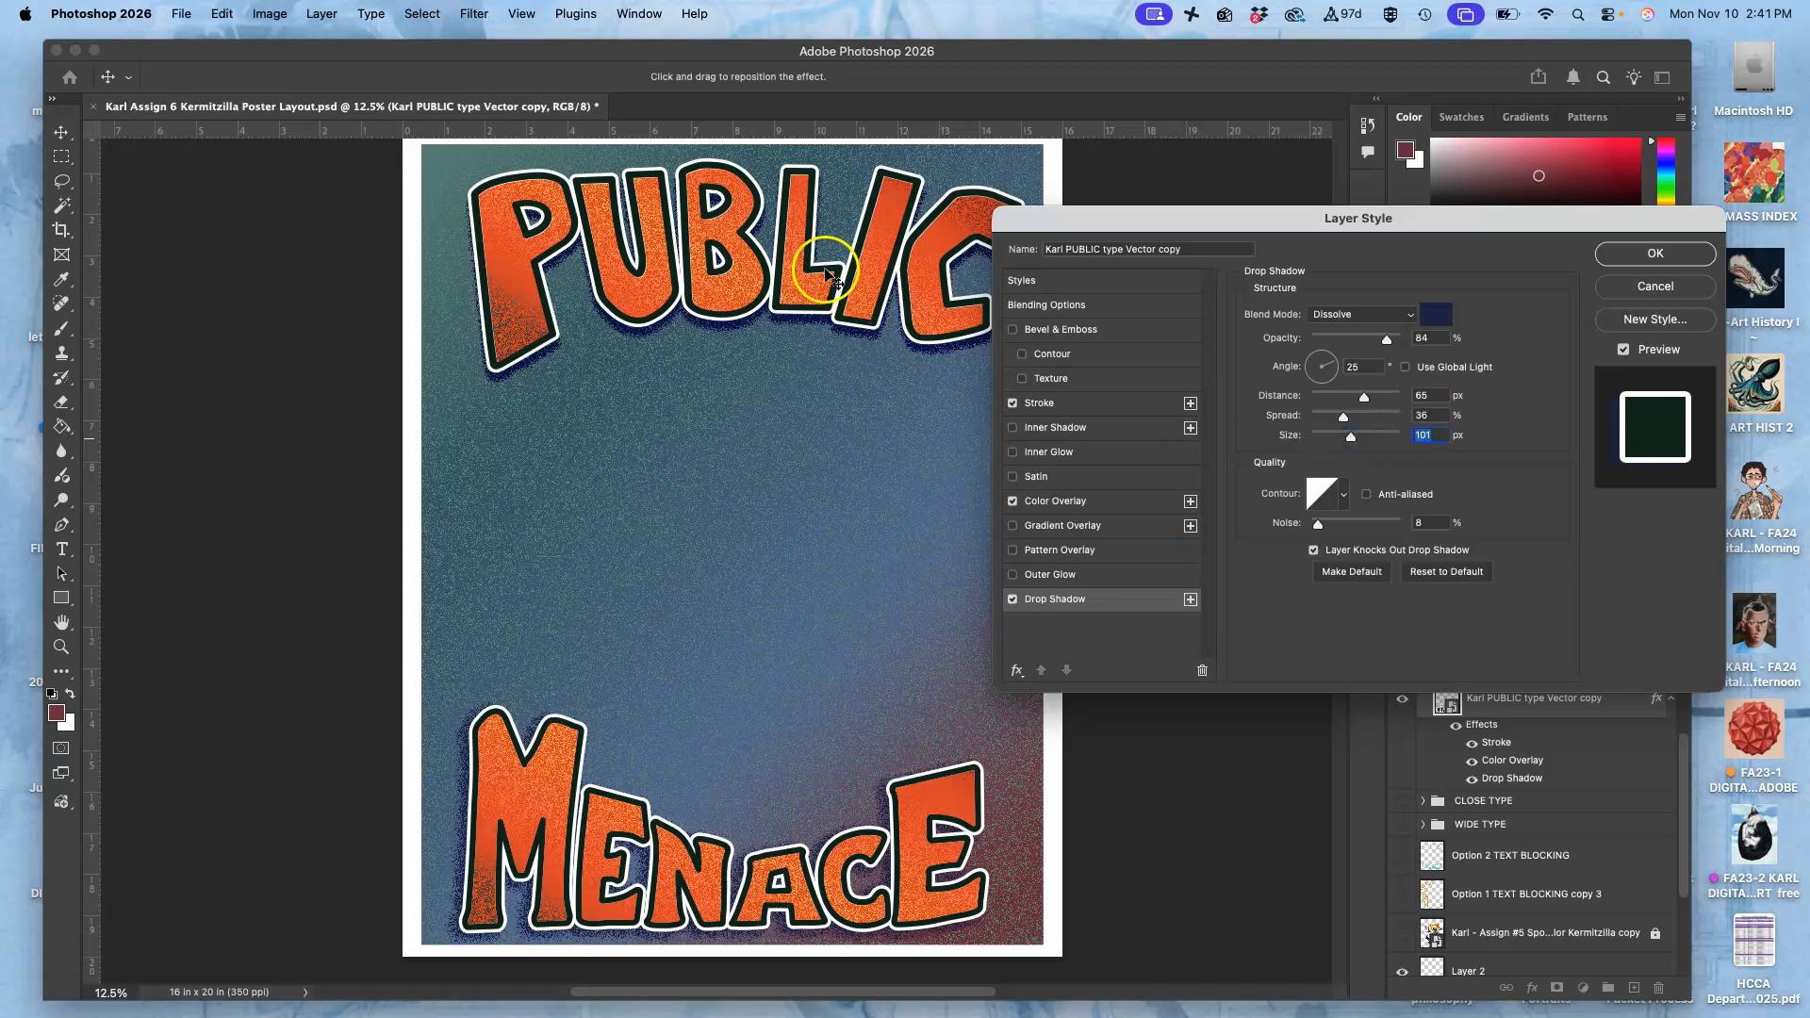
{"action": "left_click", "coordinate": [1624, 262]}
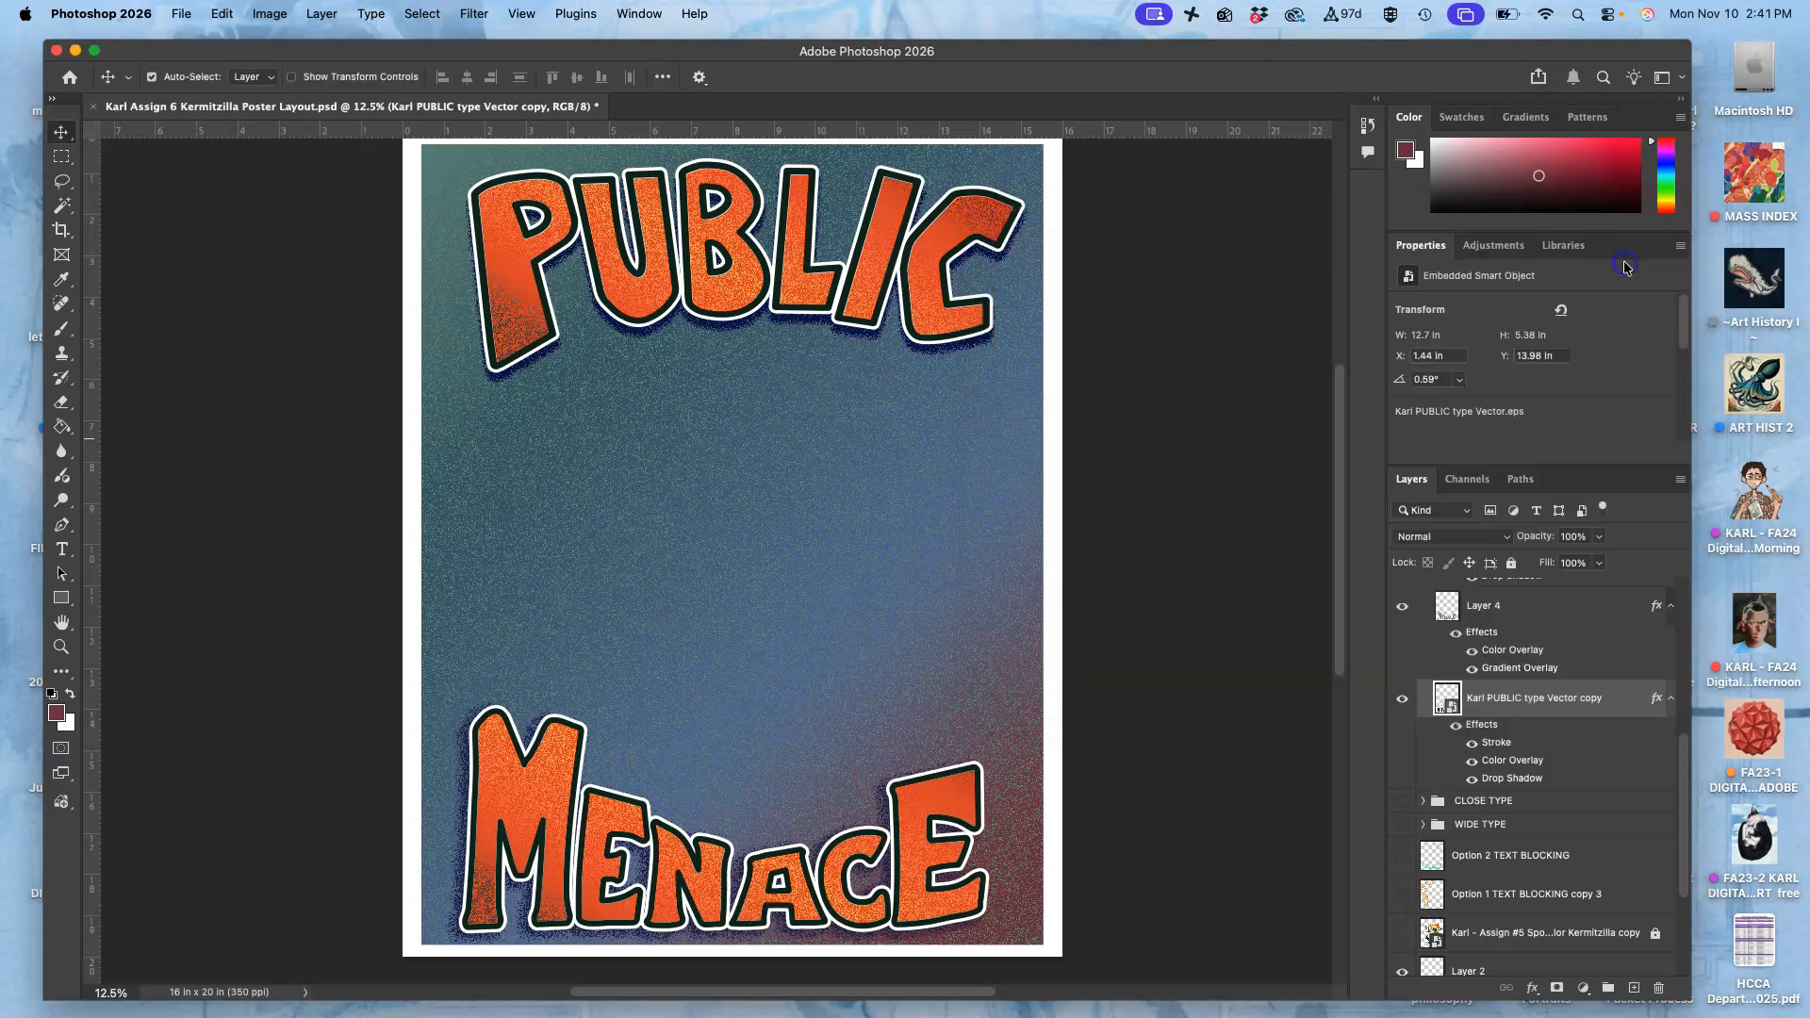
Hide the Layer 1 copy textured background so the lettering stands on white.
{"action": "scroll", "coordinate": [1449, 783], "scroll_direction": "down", "scroll_amount": 1}
{"action": "scroll", "coordinate": [1449, 783], "scroll_direction": "down", "scroll_amount": 4}
{"action": "left_click", "coordinate": [1402, 892]}
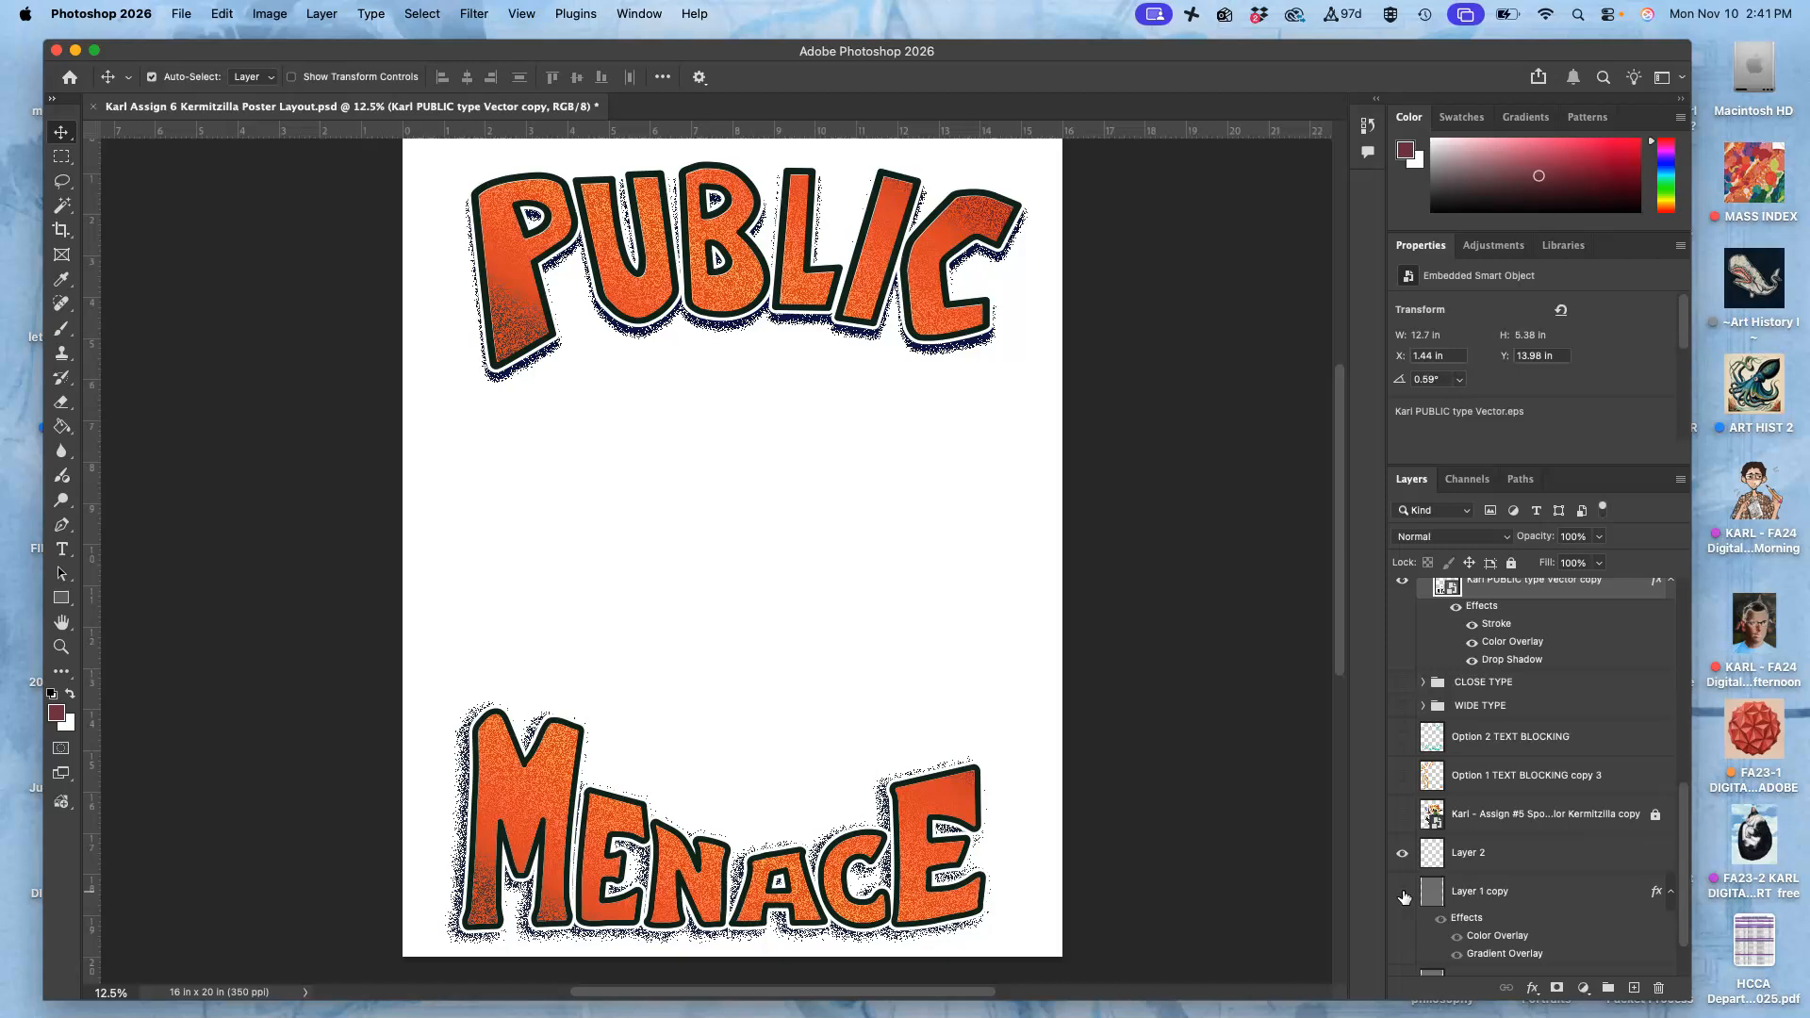
Hide the drop shadow effects of the MENACE and PUBLIC lettering layers and deselect all layers.
{"action": "left_click", "coordinate": [1472, 660]}
{"action": "scroll", "coordinate": [1472, 668], "scroll_direction": "up", "scroll_amount": 5}
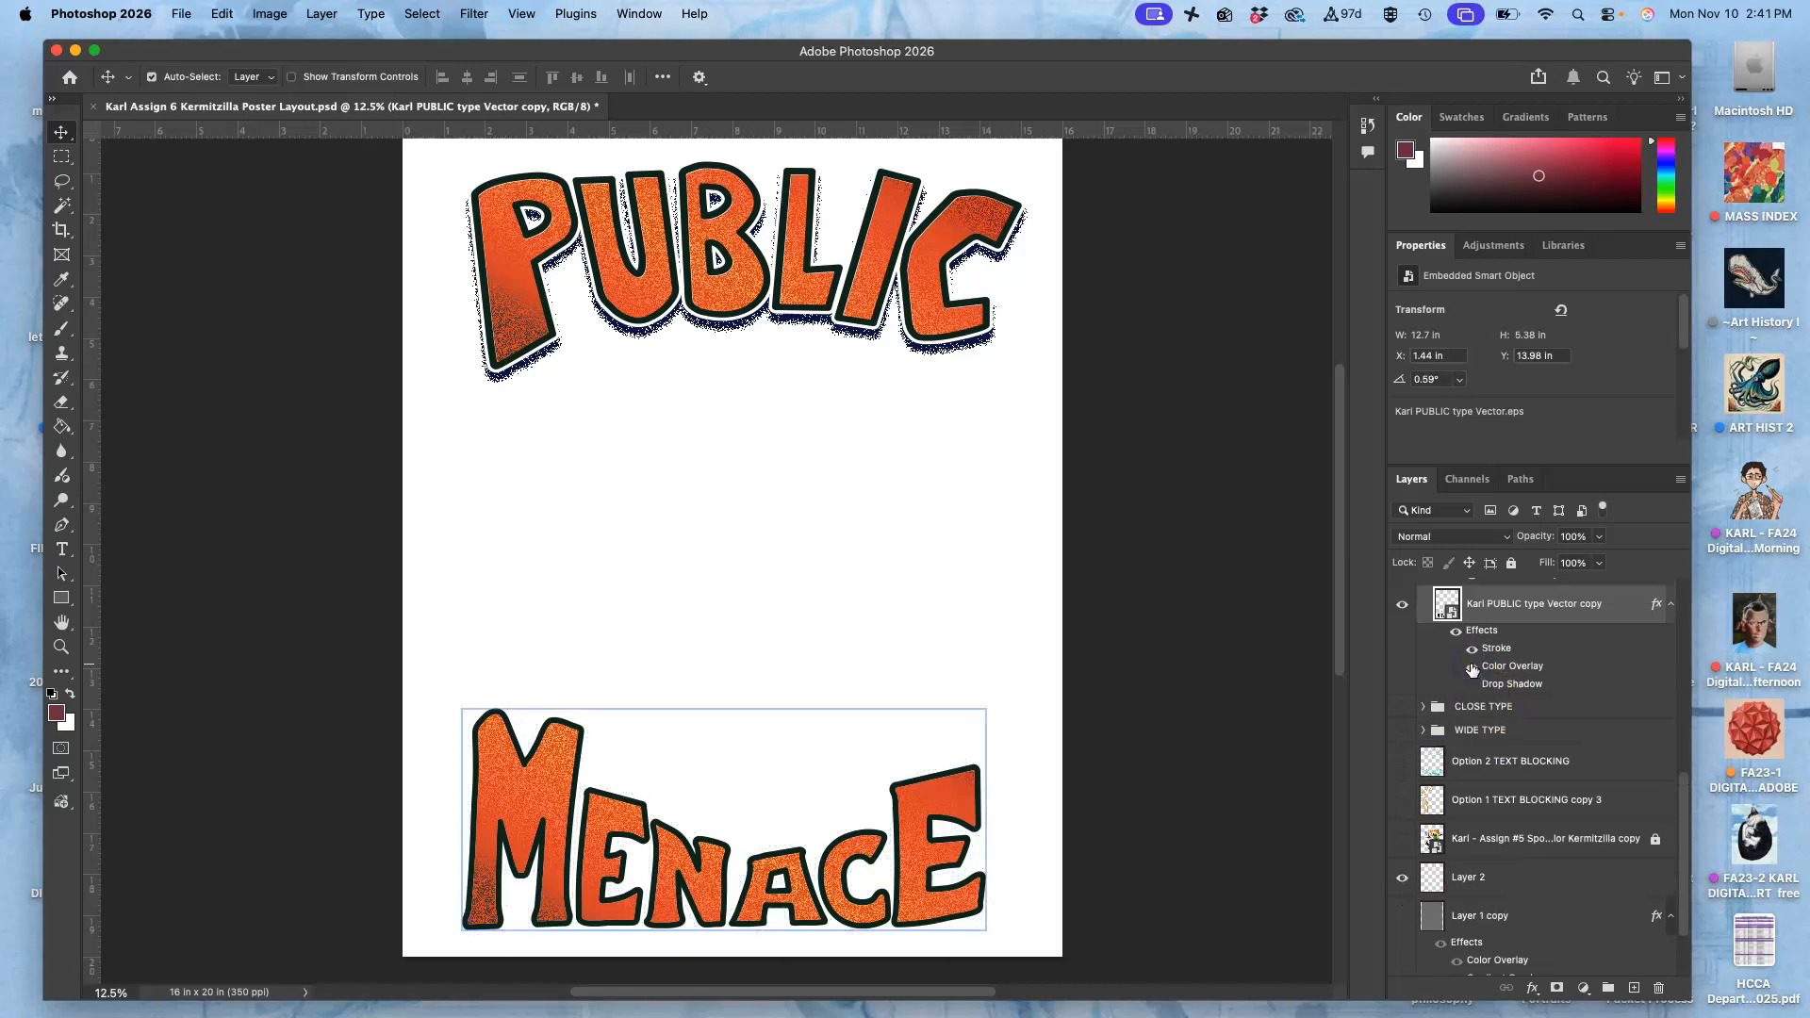
{"action": "scroll", "coordinate": [1471, 670], "scroll_direction": "up", "scroll_amount": 3}
{"action": "left_click", "coordinate": [1472, 671]}
{"action": "left_click", "coordinate": [1471, 671]}
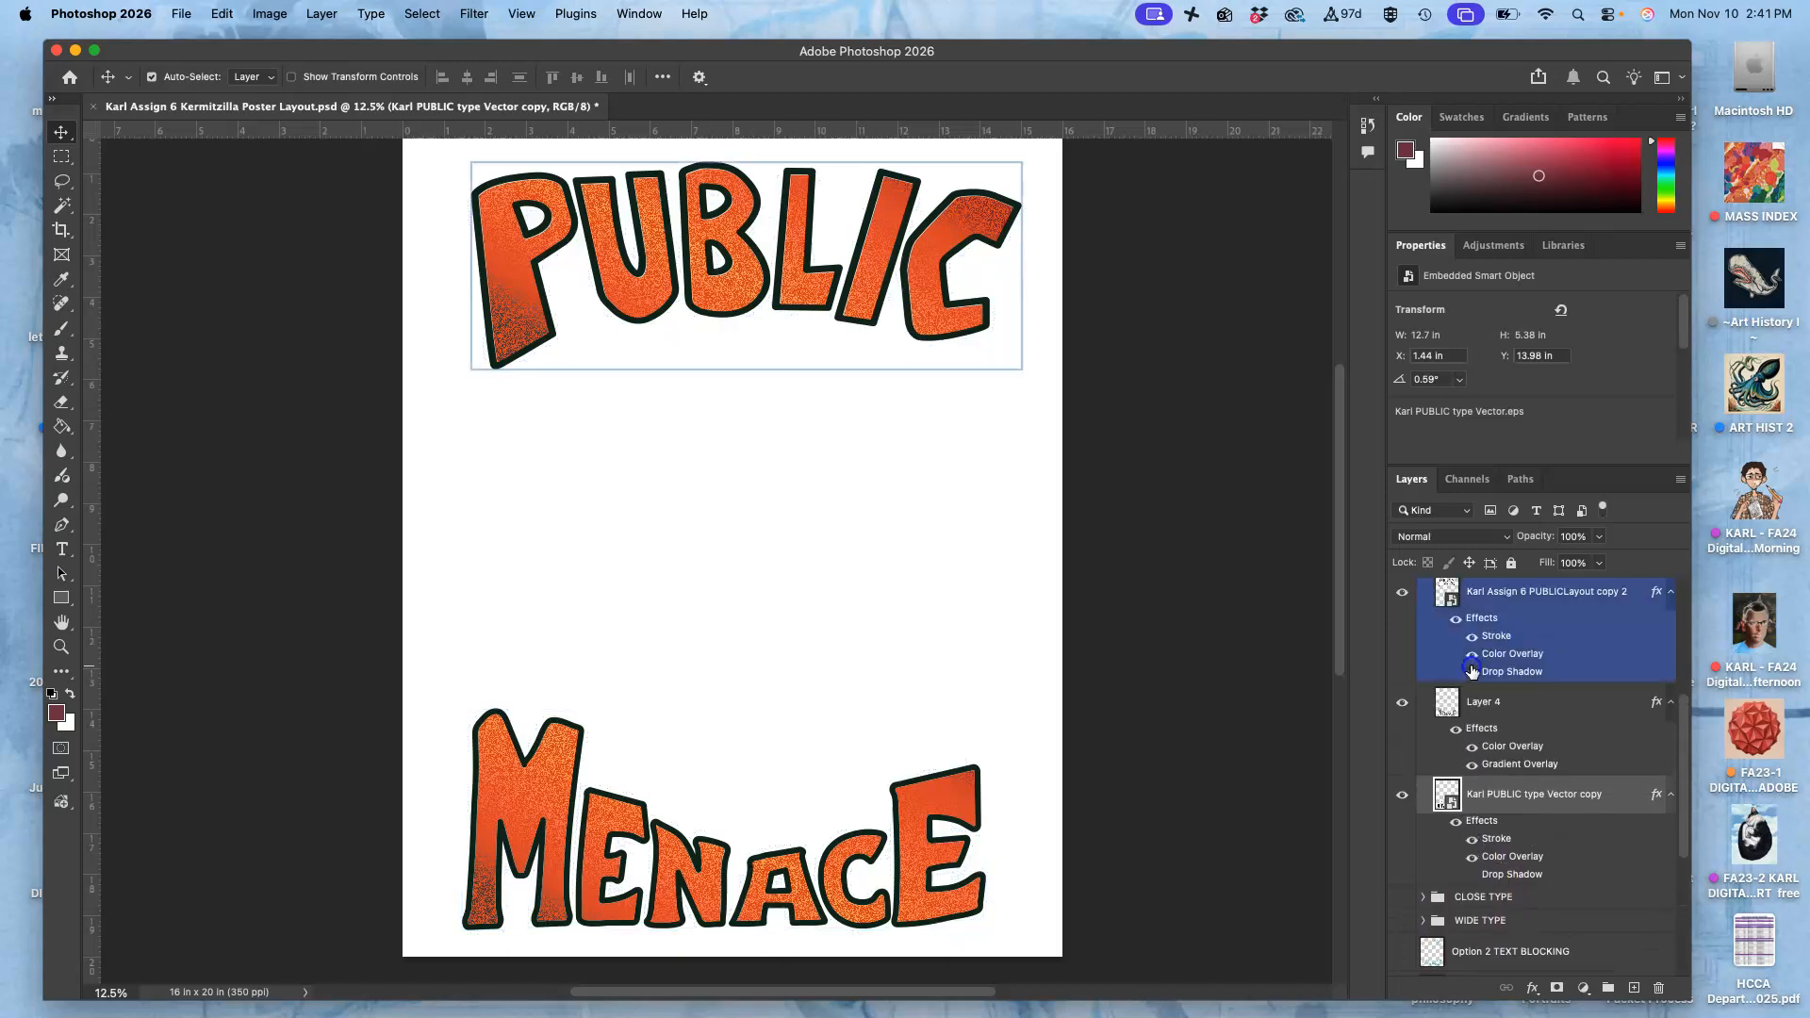
{"action": "left_click", "coordinate": [1254, 650]}
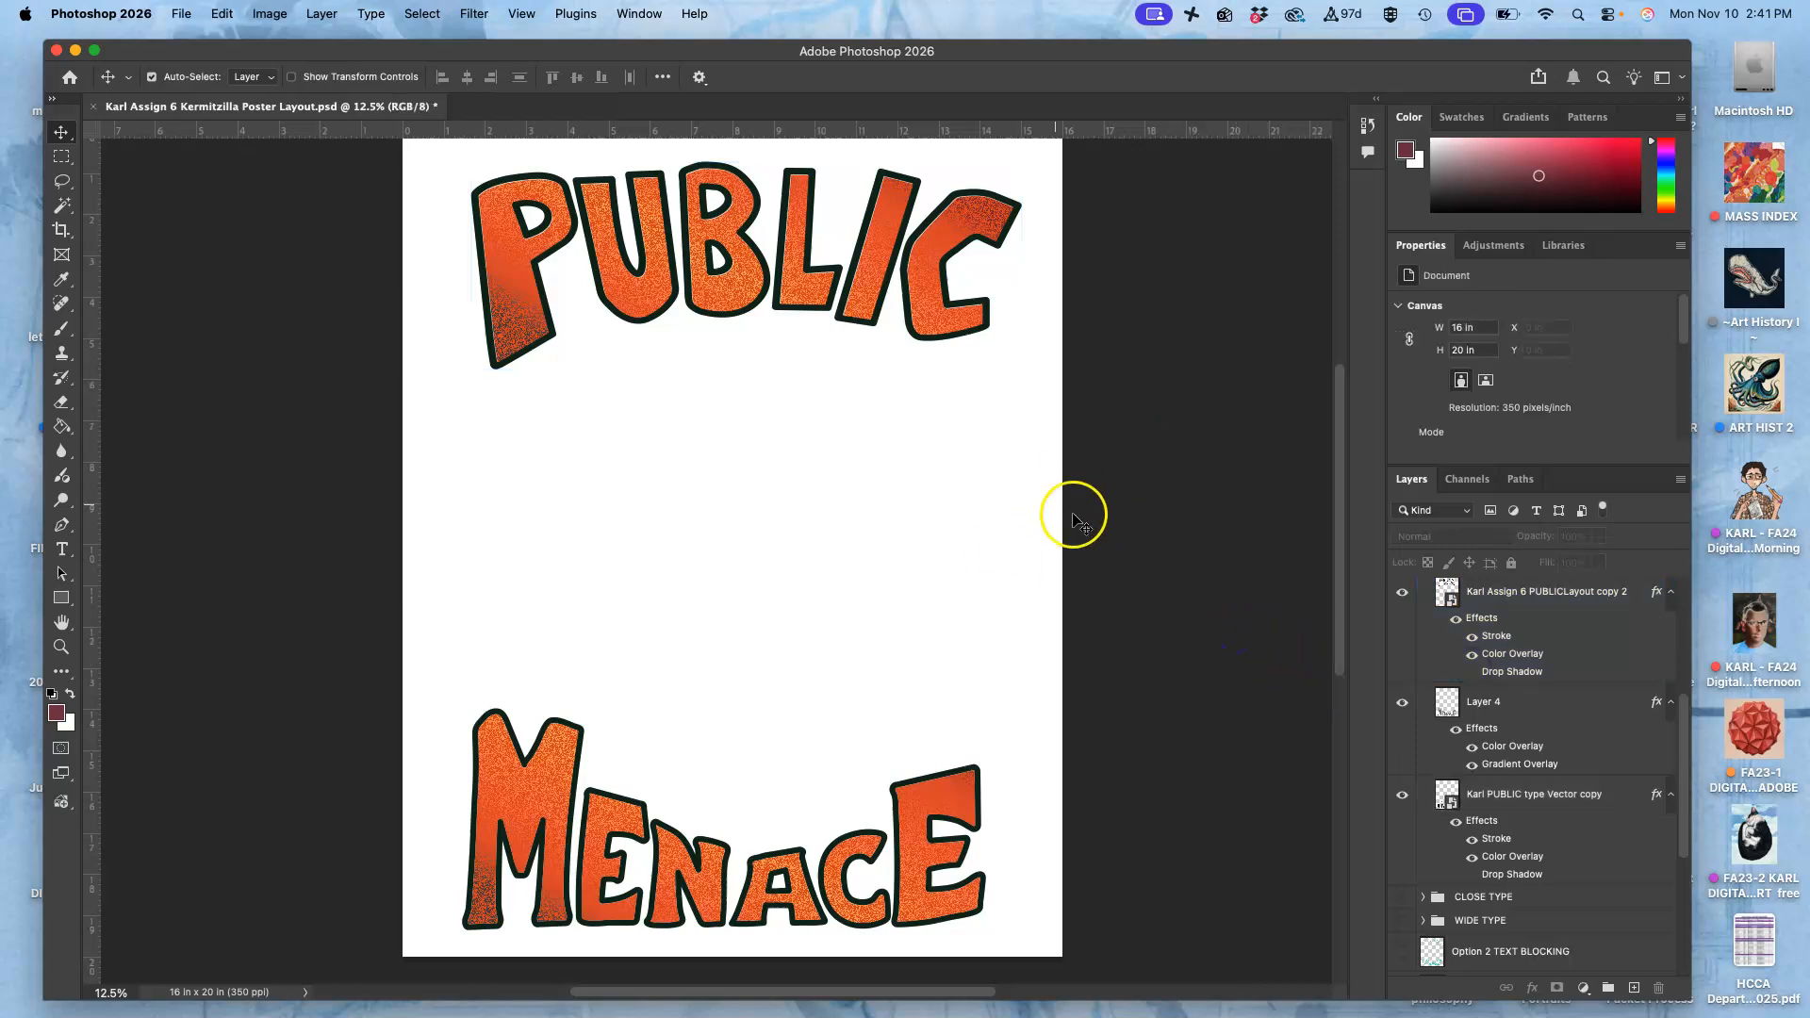
Save a JPEG copy on the Desktop at quality 10, with COLOR TYPE replacing Kermitzilla in the file name.
{"action": "scroll", "coordinate": [1124, 524], "scroll_direction": "up", "scroll_amount": 1}
{"action": "scroll", "coordinate": [1123, 524], "scroll_direction": "down", "scroll_amount": 1}
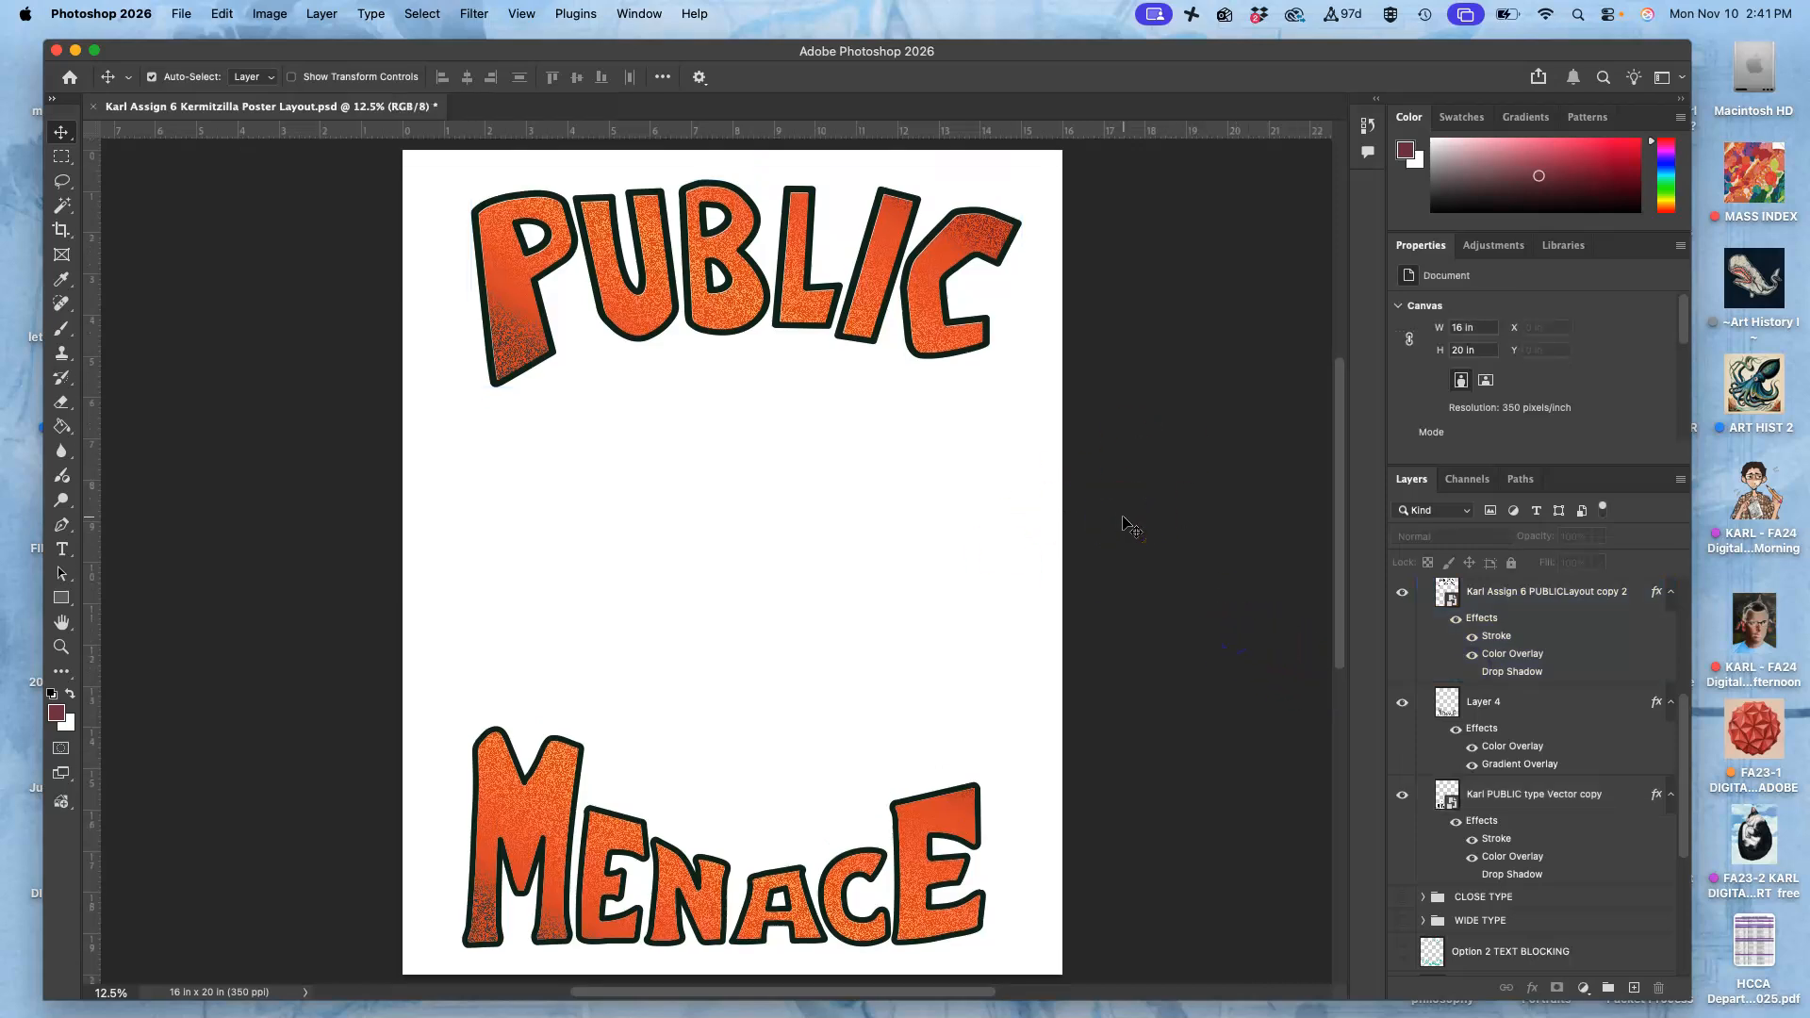
{"action": "left_click", "coordinate": [181, 13]}
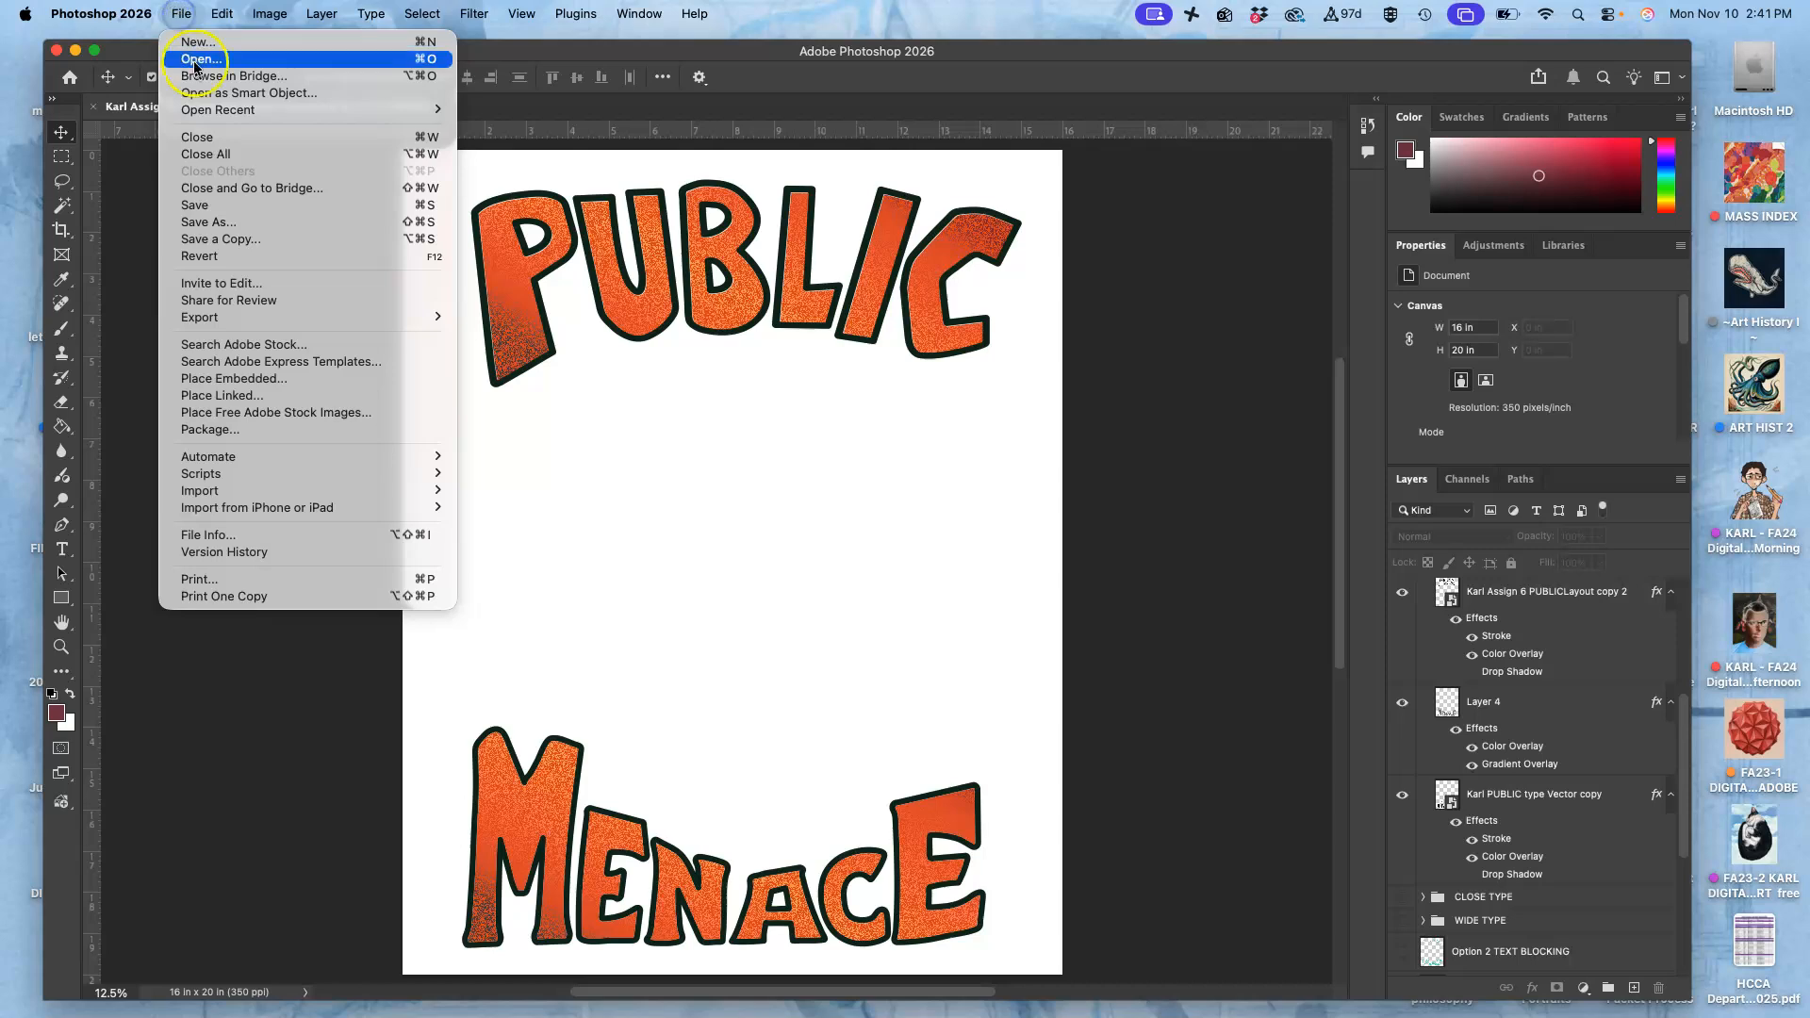
{"action": "left_click", "coordinate": [213, 242]}
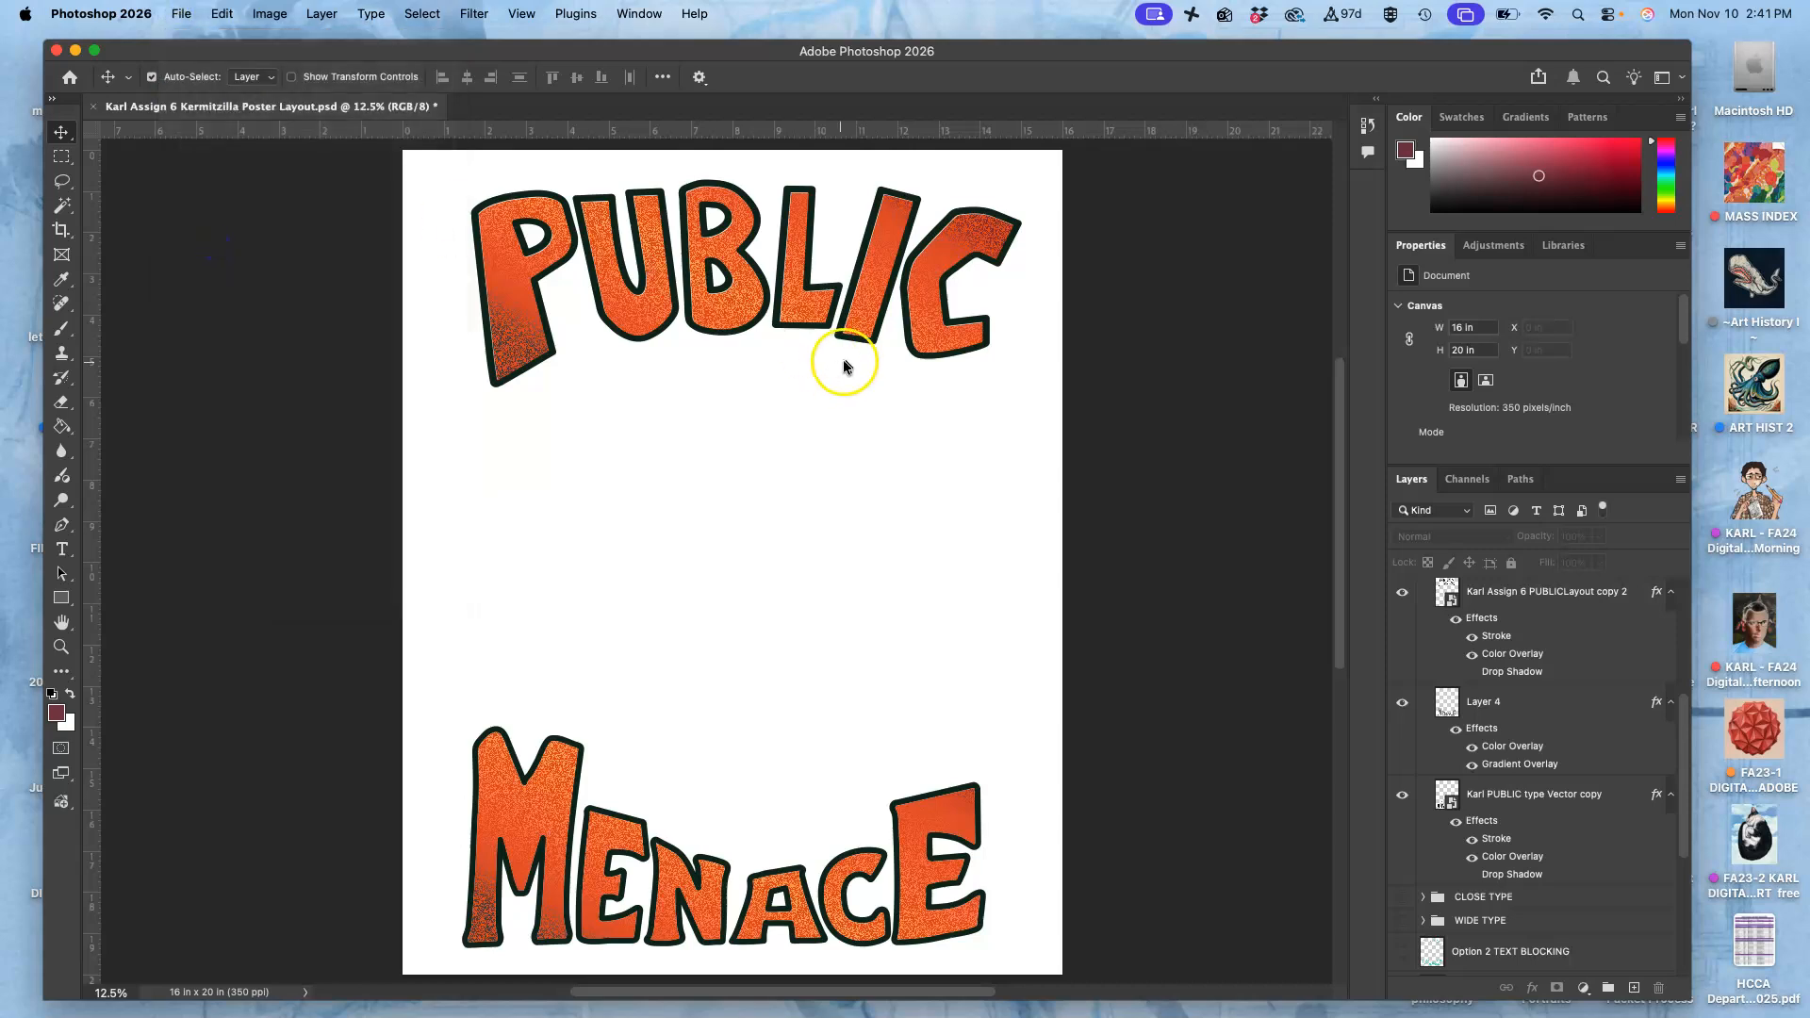
{"action": "left_click", "coordinate": [961, 204]}
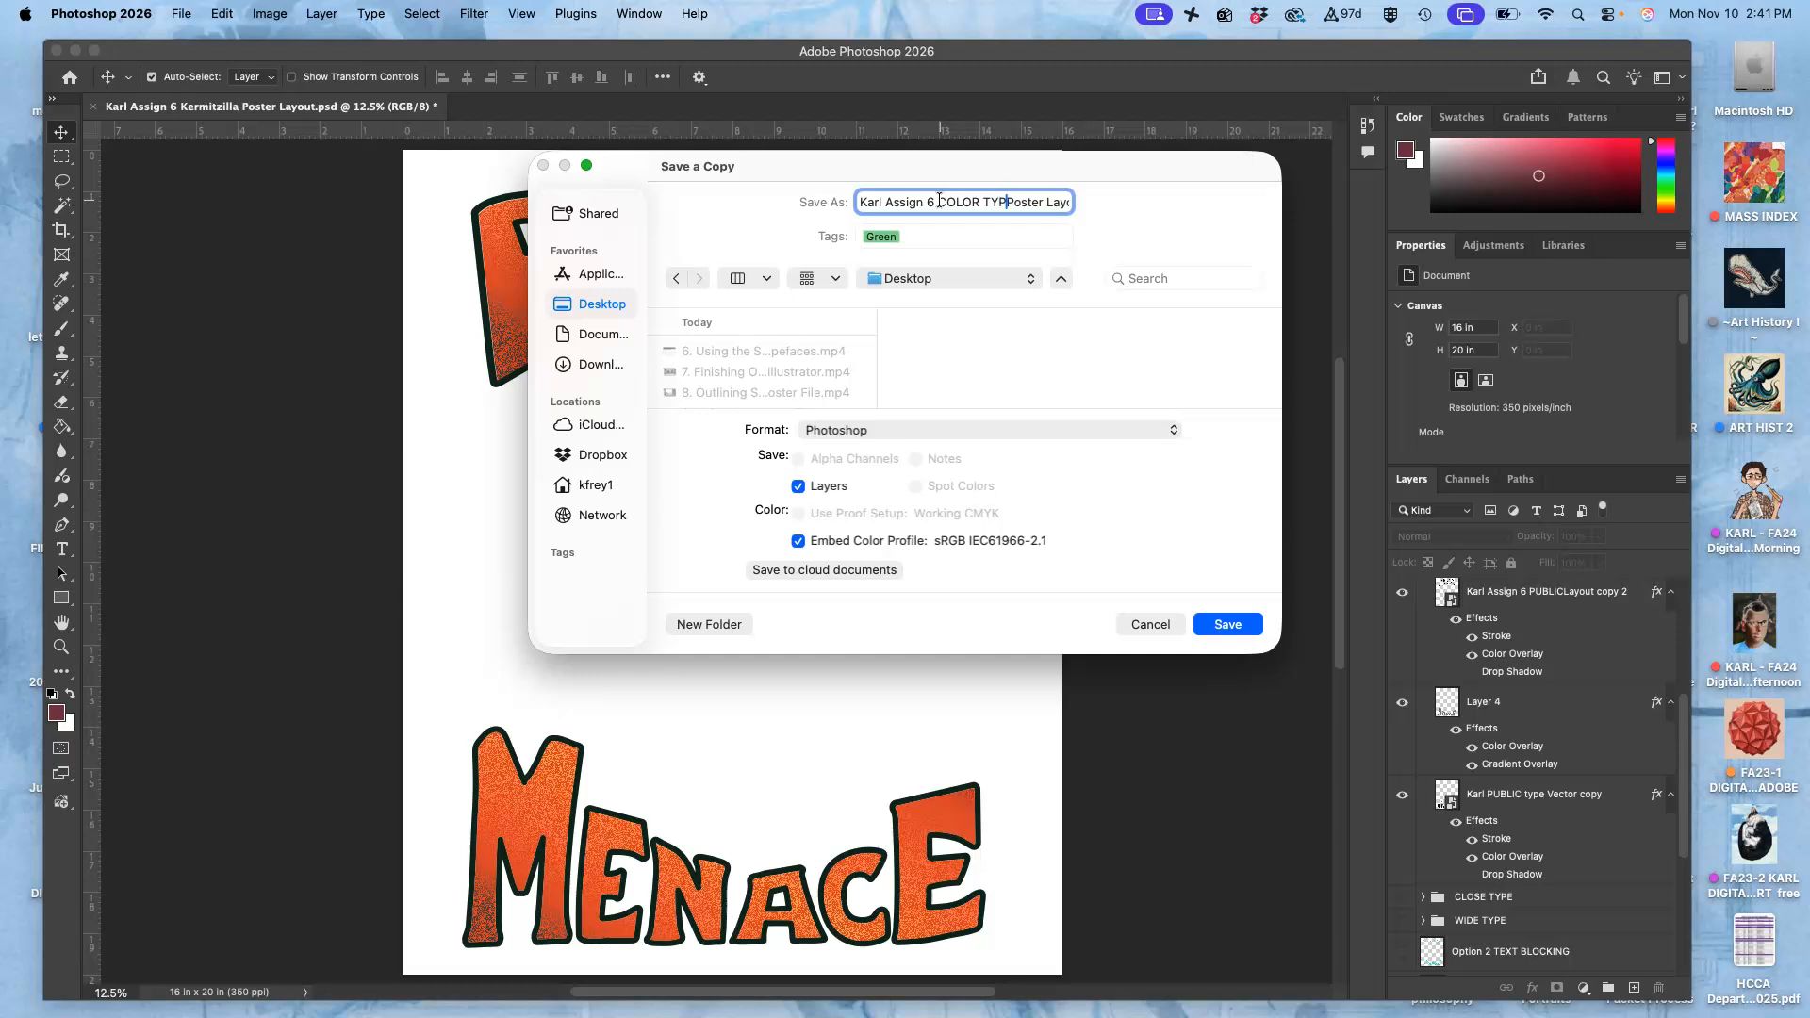
{"action": "left_click", "coordinate": [909, 430]}
{"action": "left_click", "coordinate": [868, 610]}
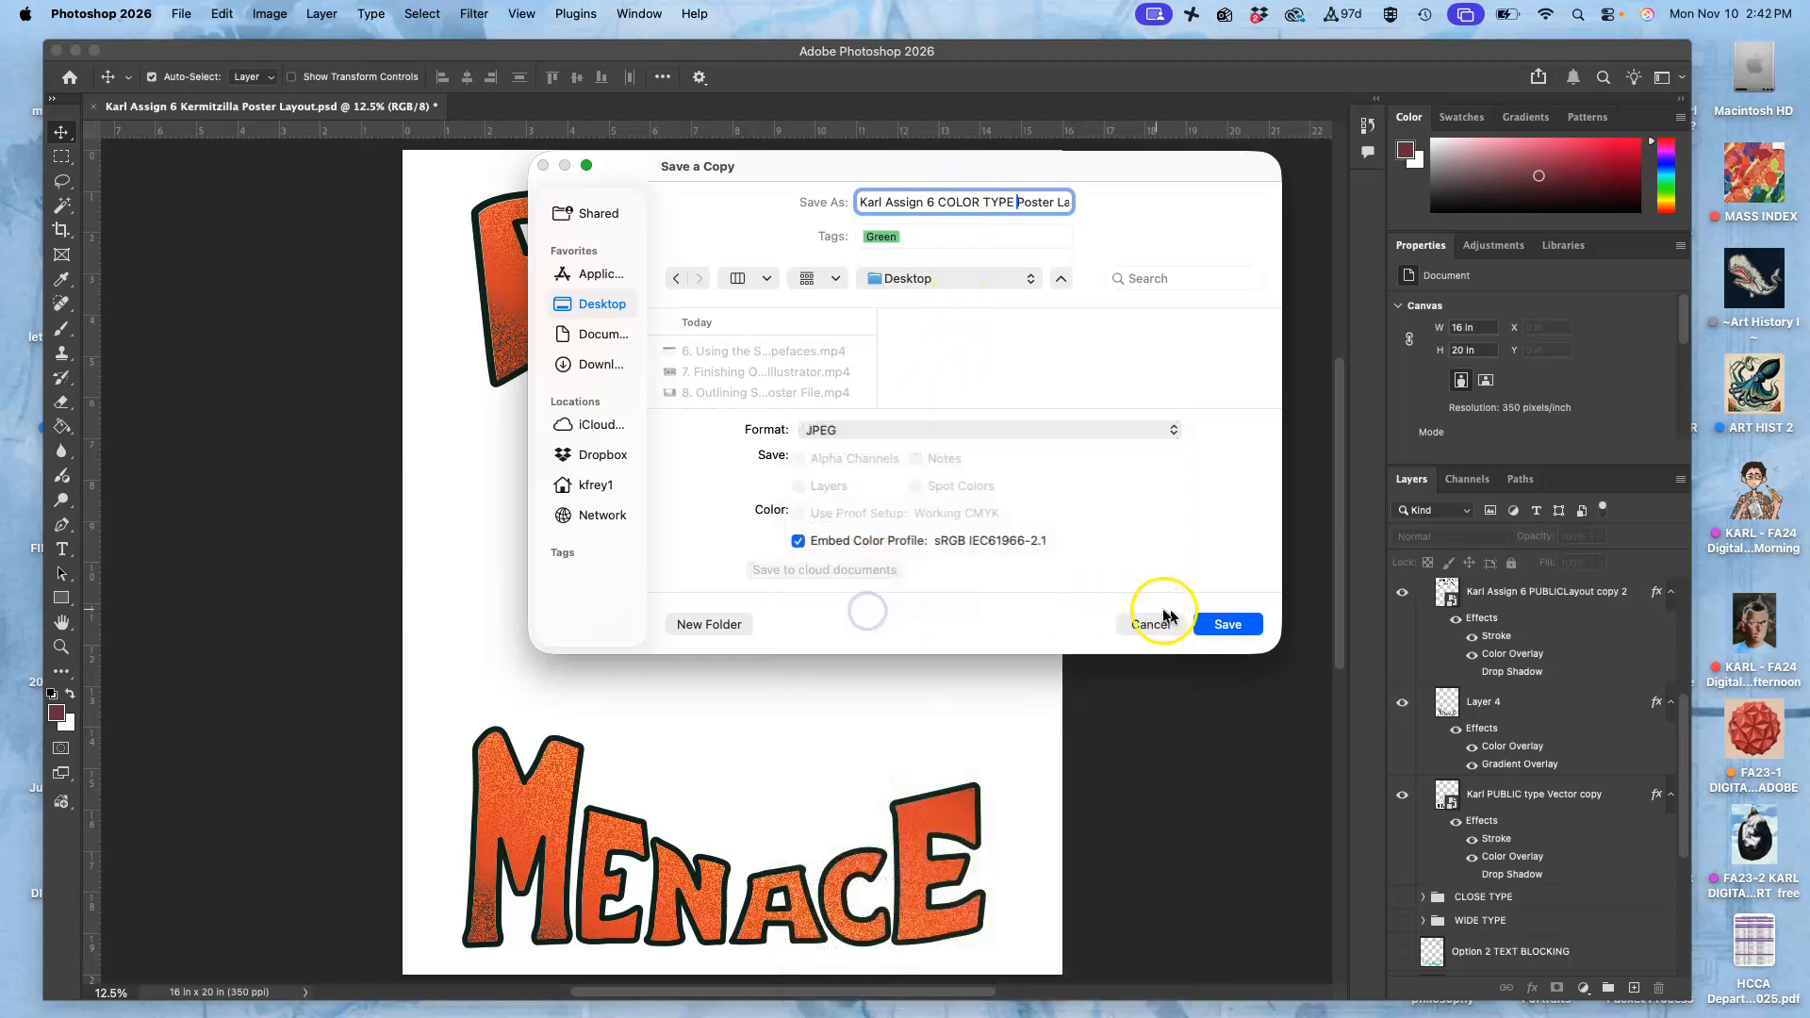
{"action": "left_click", "coordinate": [1226, 624]}
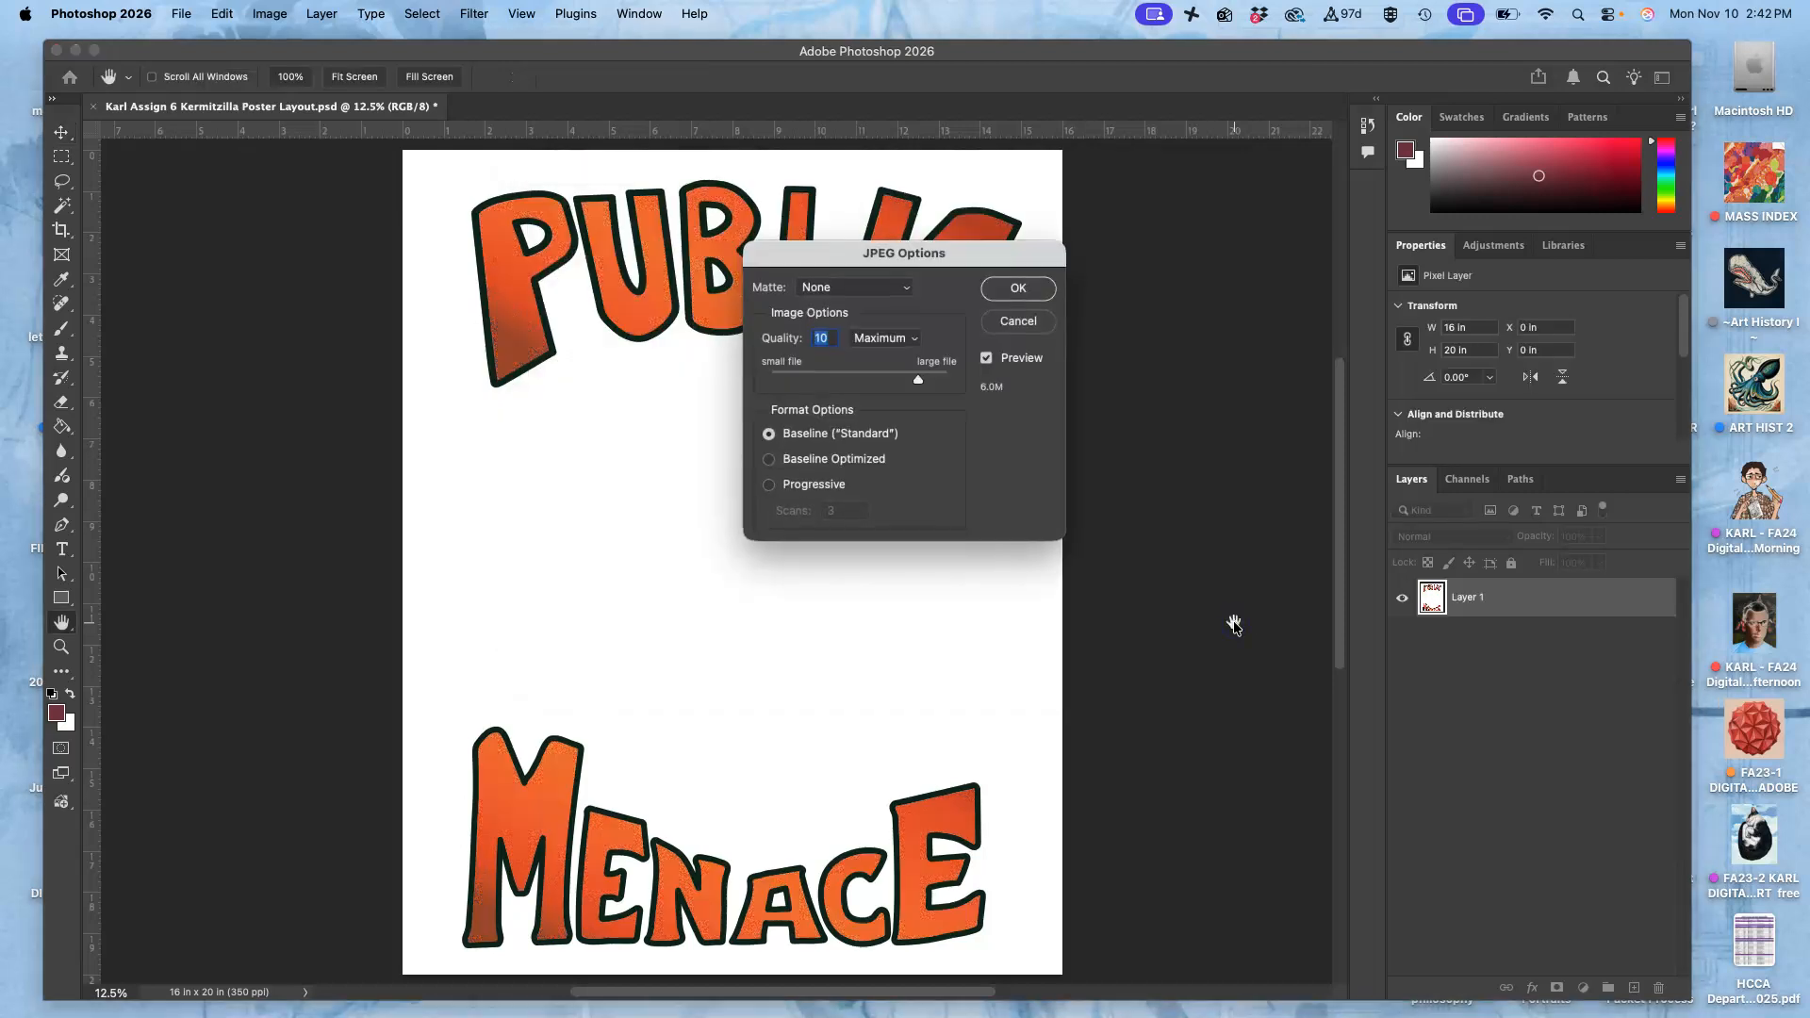
{"action": "left_click", "coordinate": [1018, 288]}
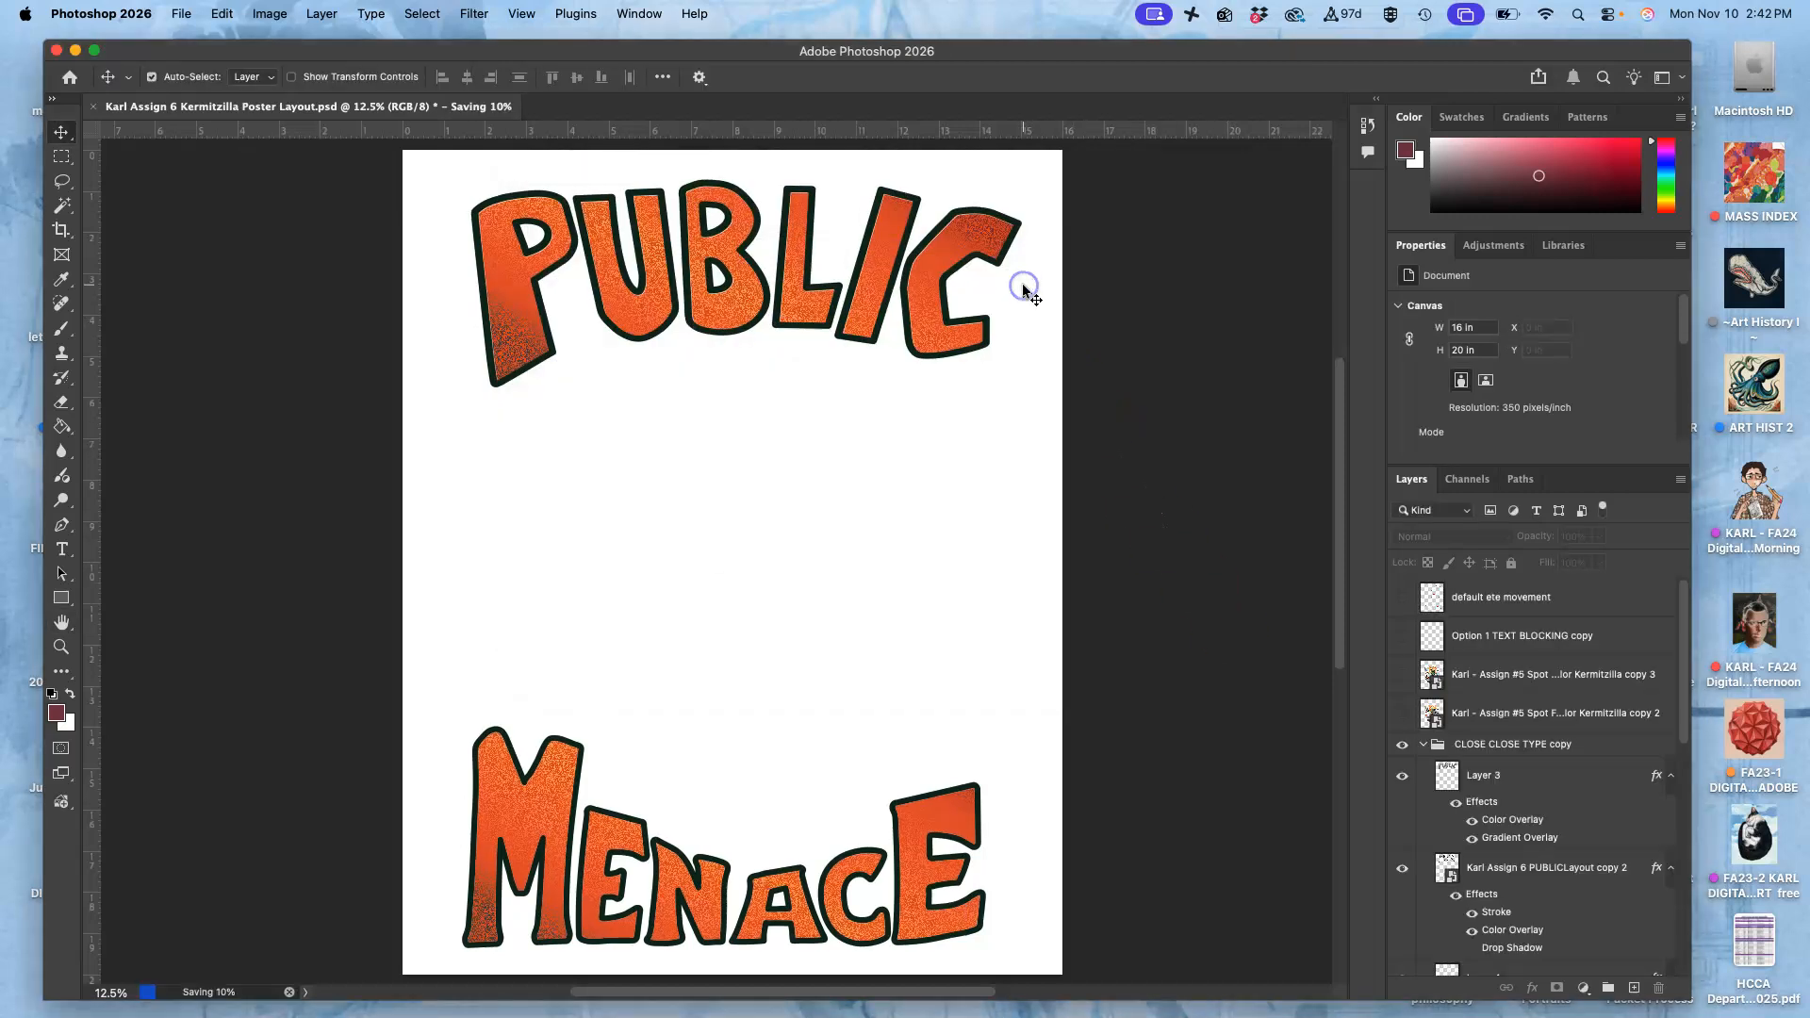
Tag the COLOR TYPE and BLACK TYPE JPEGs orange and place them one above the other in an empty area of the desktop.
{"action": "key", "text": "F11"}
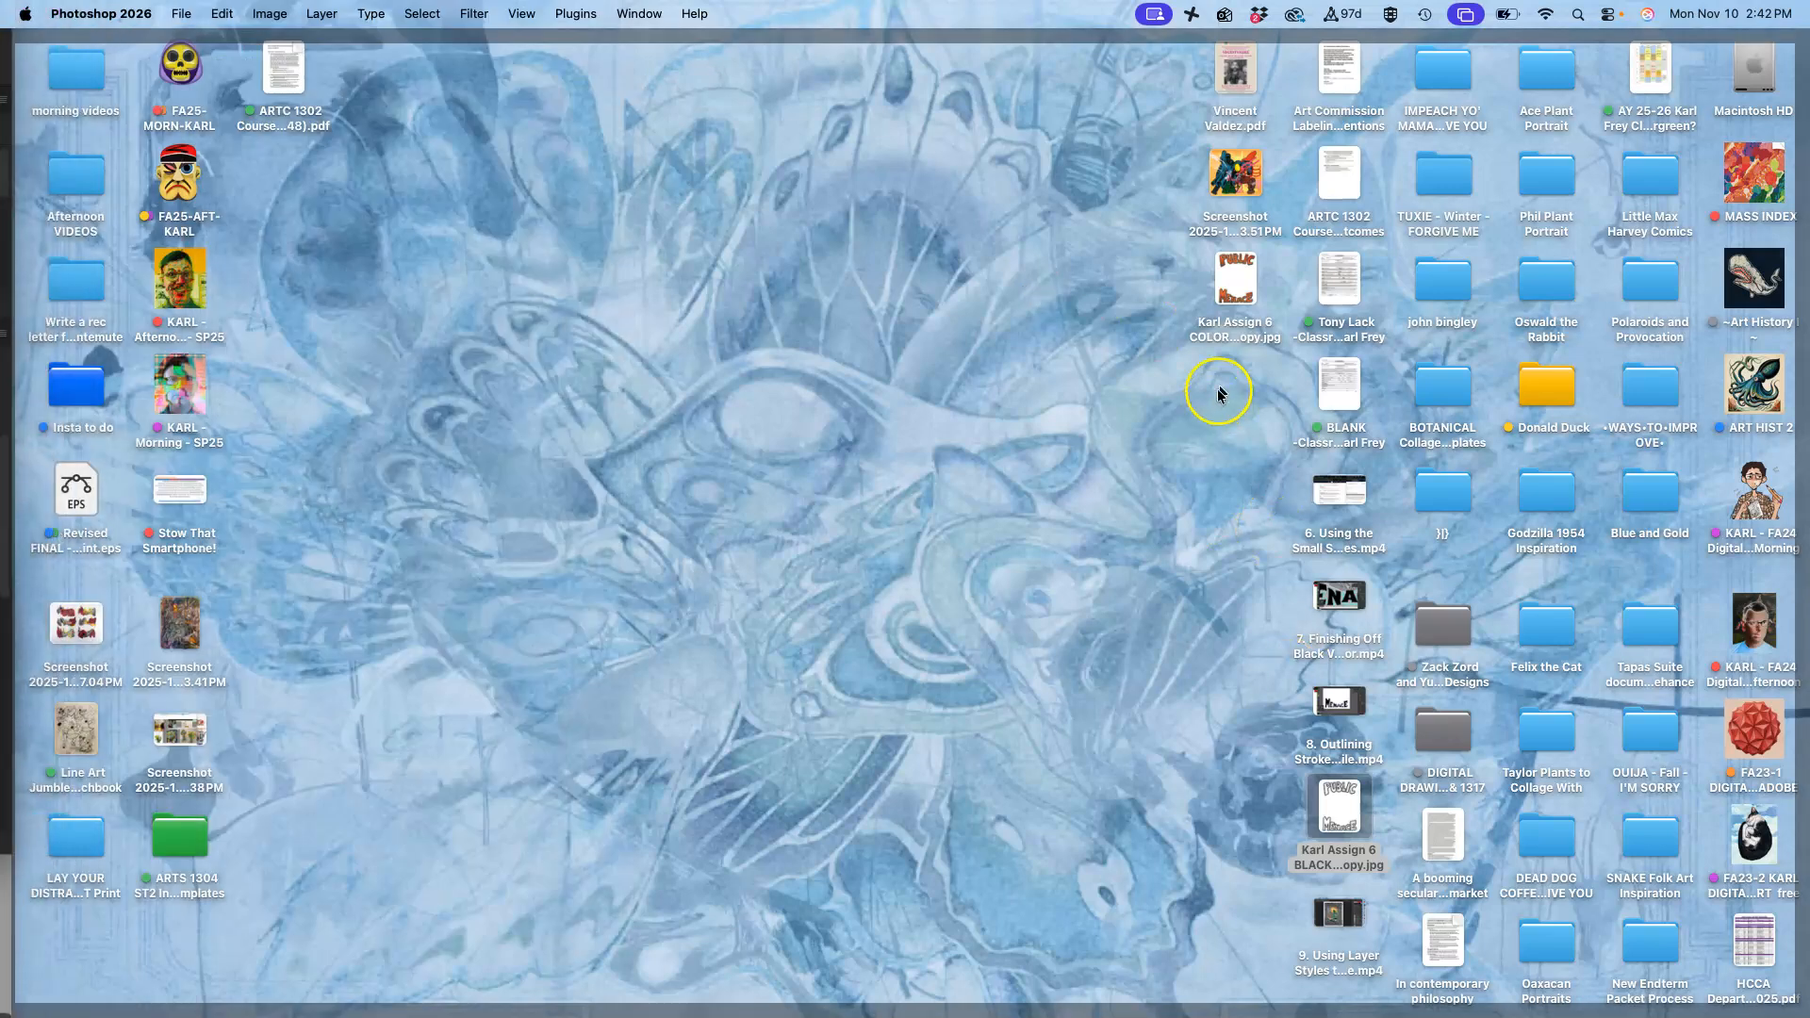
{"action": "right_click", "coordinate": [1247, 327]}
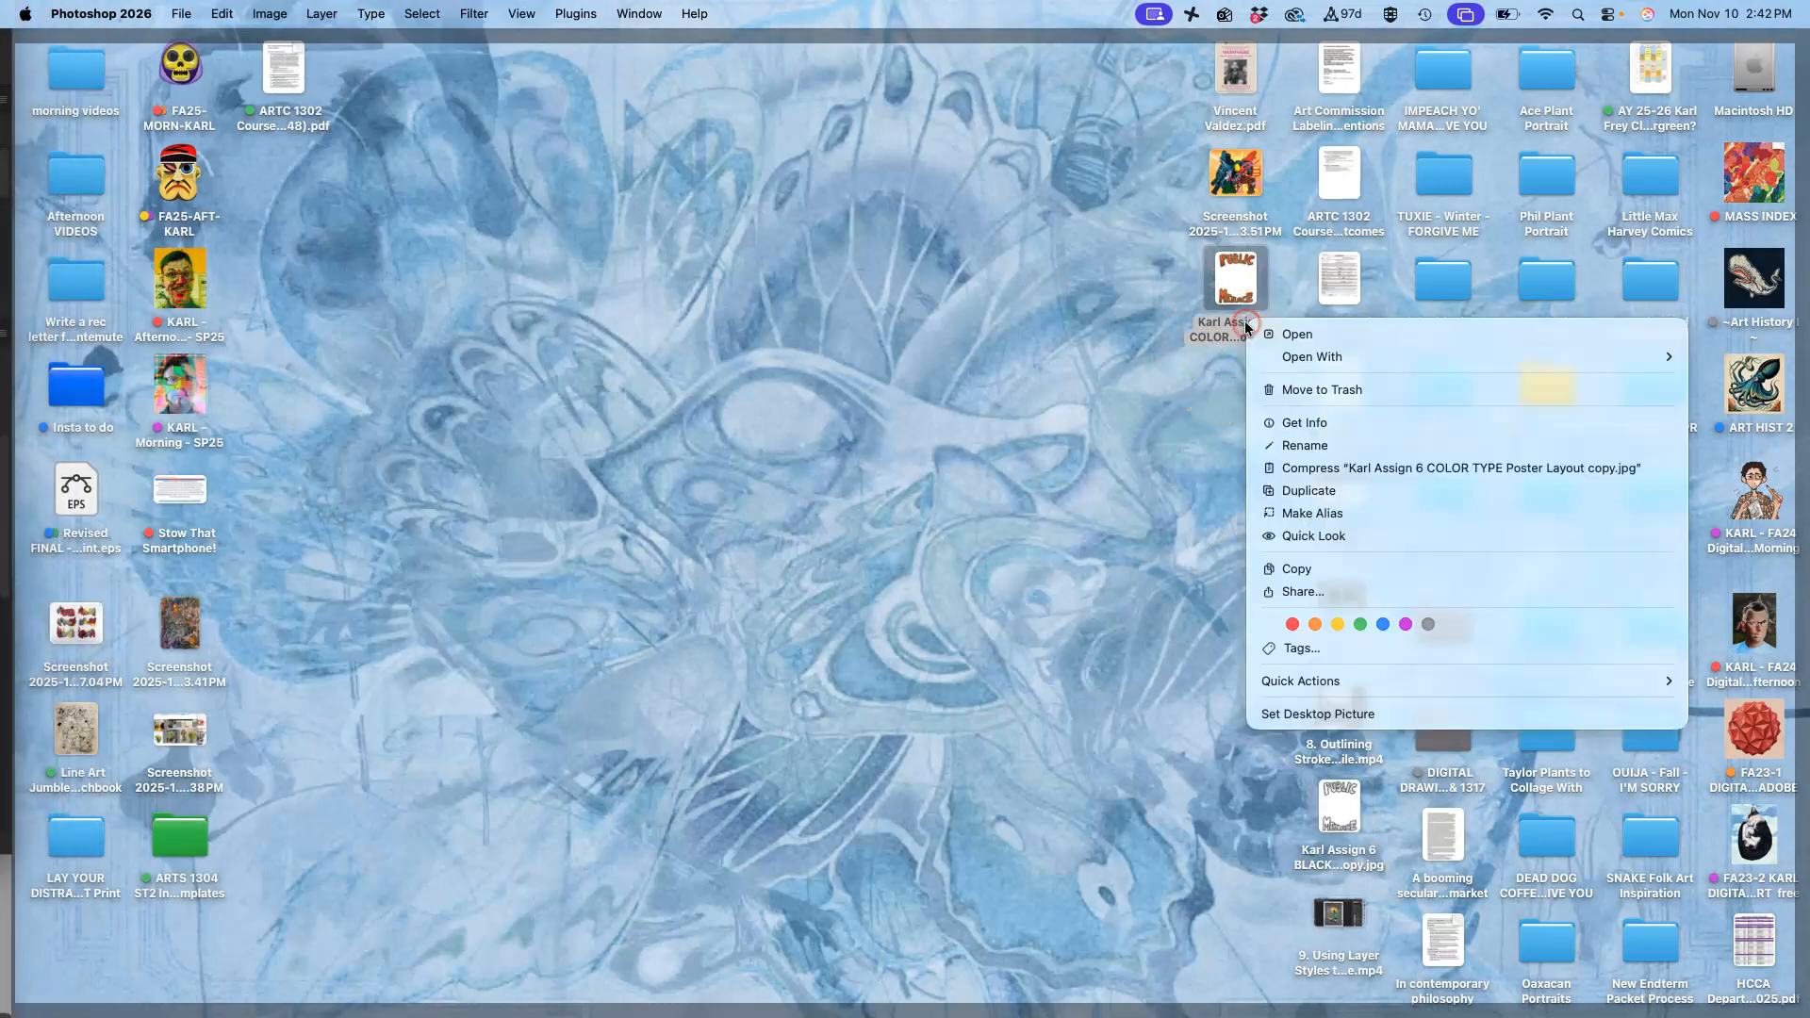
{"action": "left_click", "coordinate": [1314, 625]}
{"action": "left_click_drag", "start_coordinate": [1235, 279], "coordinate": [556, 396]}
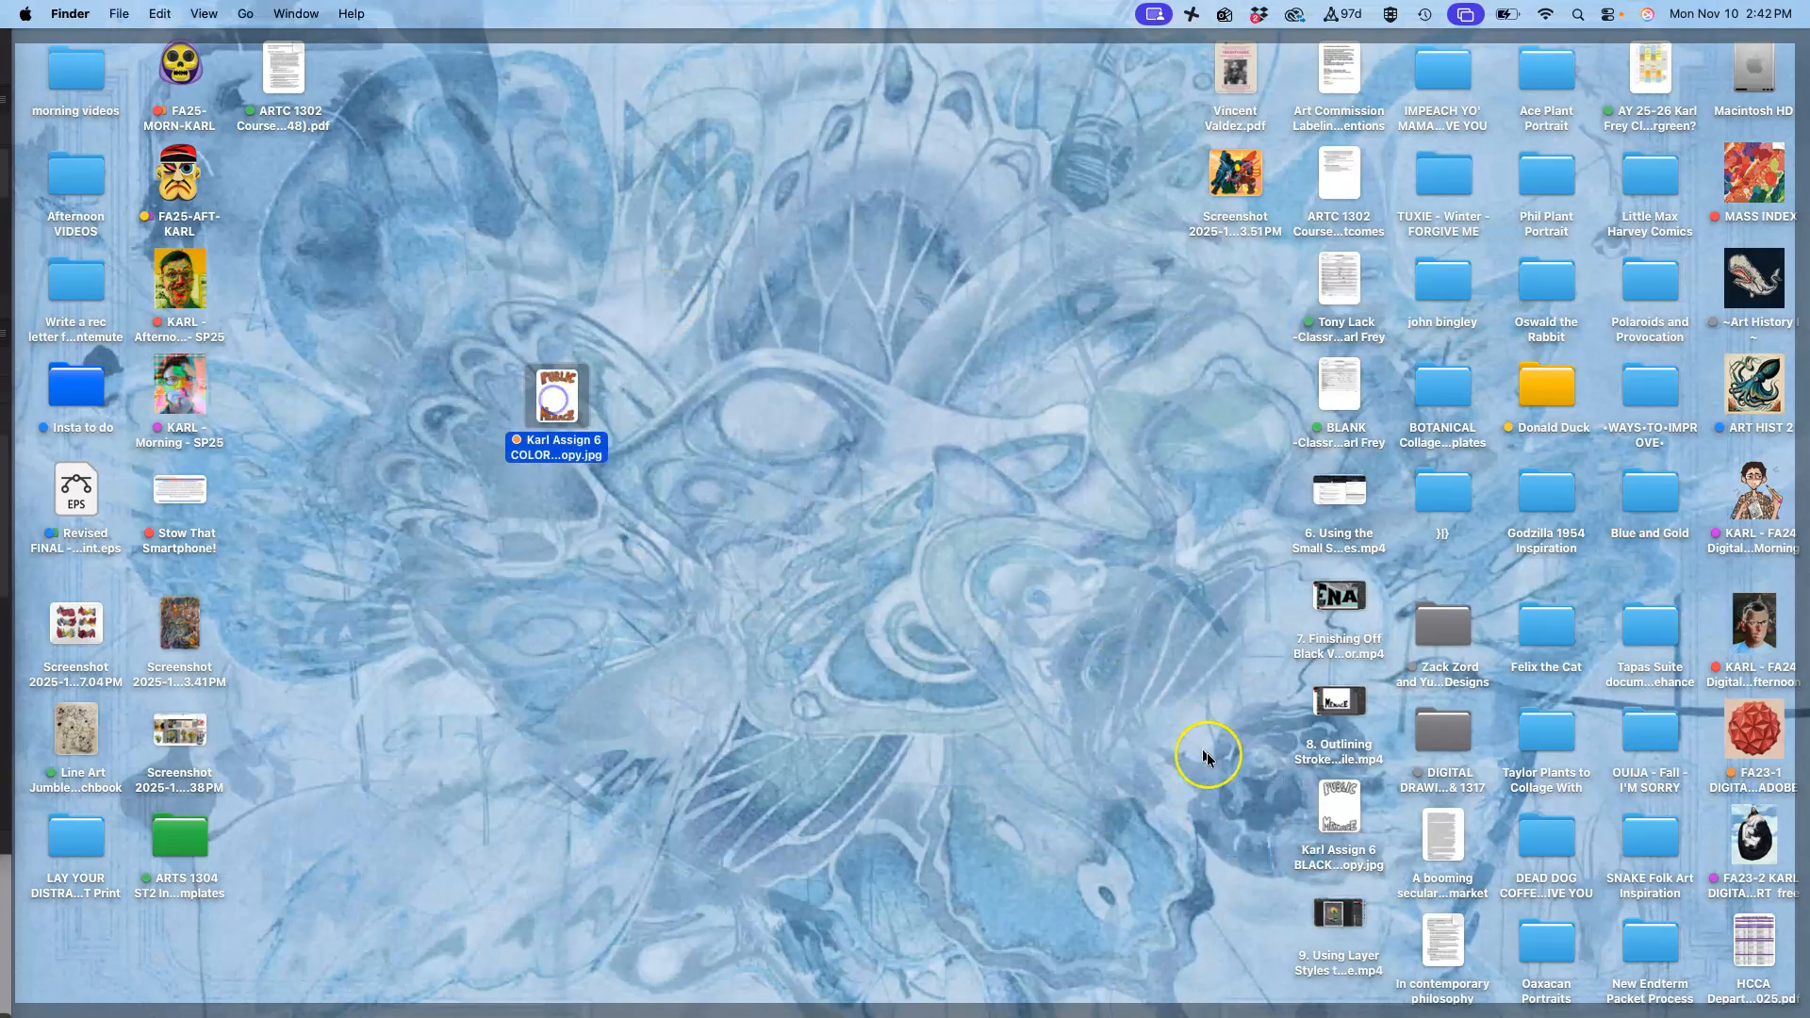
{"action": "left_click_drag", "start_coordinate": [1337, 813], "coordinate": [556, 275]}
{"action": "right_click", "coordinate": [557, 273]}
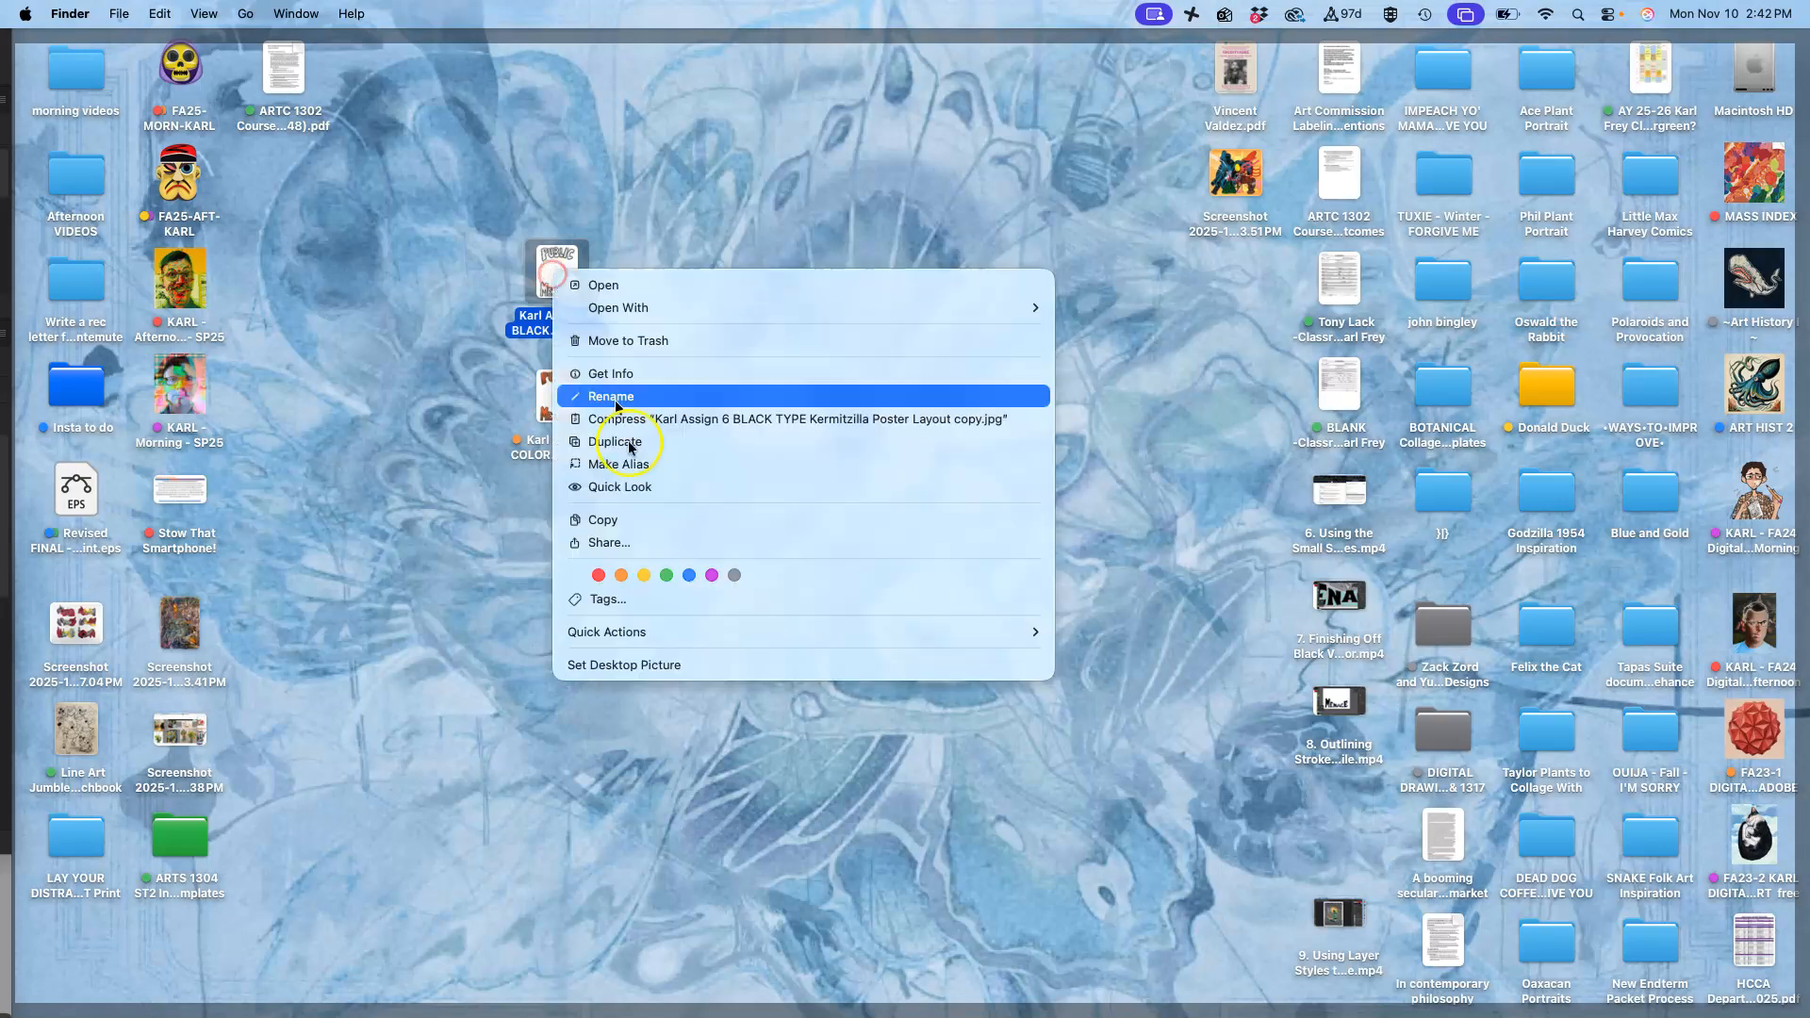
{"action": "left_click", "coordinate": [622, 575]}
{"action": "key", "text": "F11"}
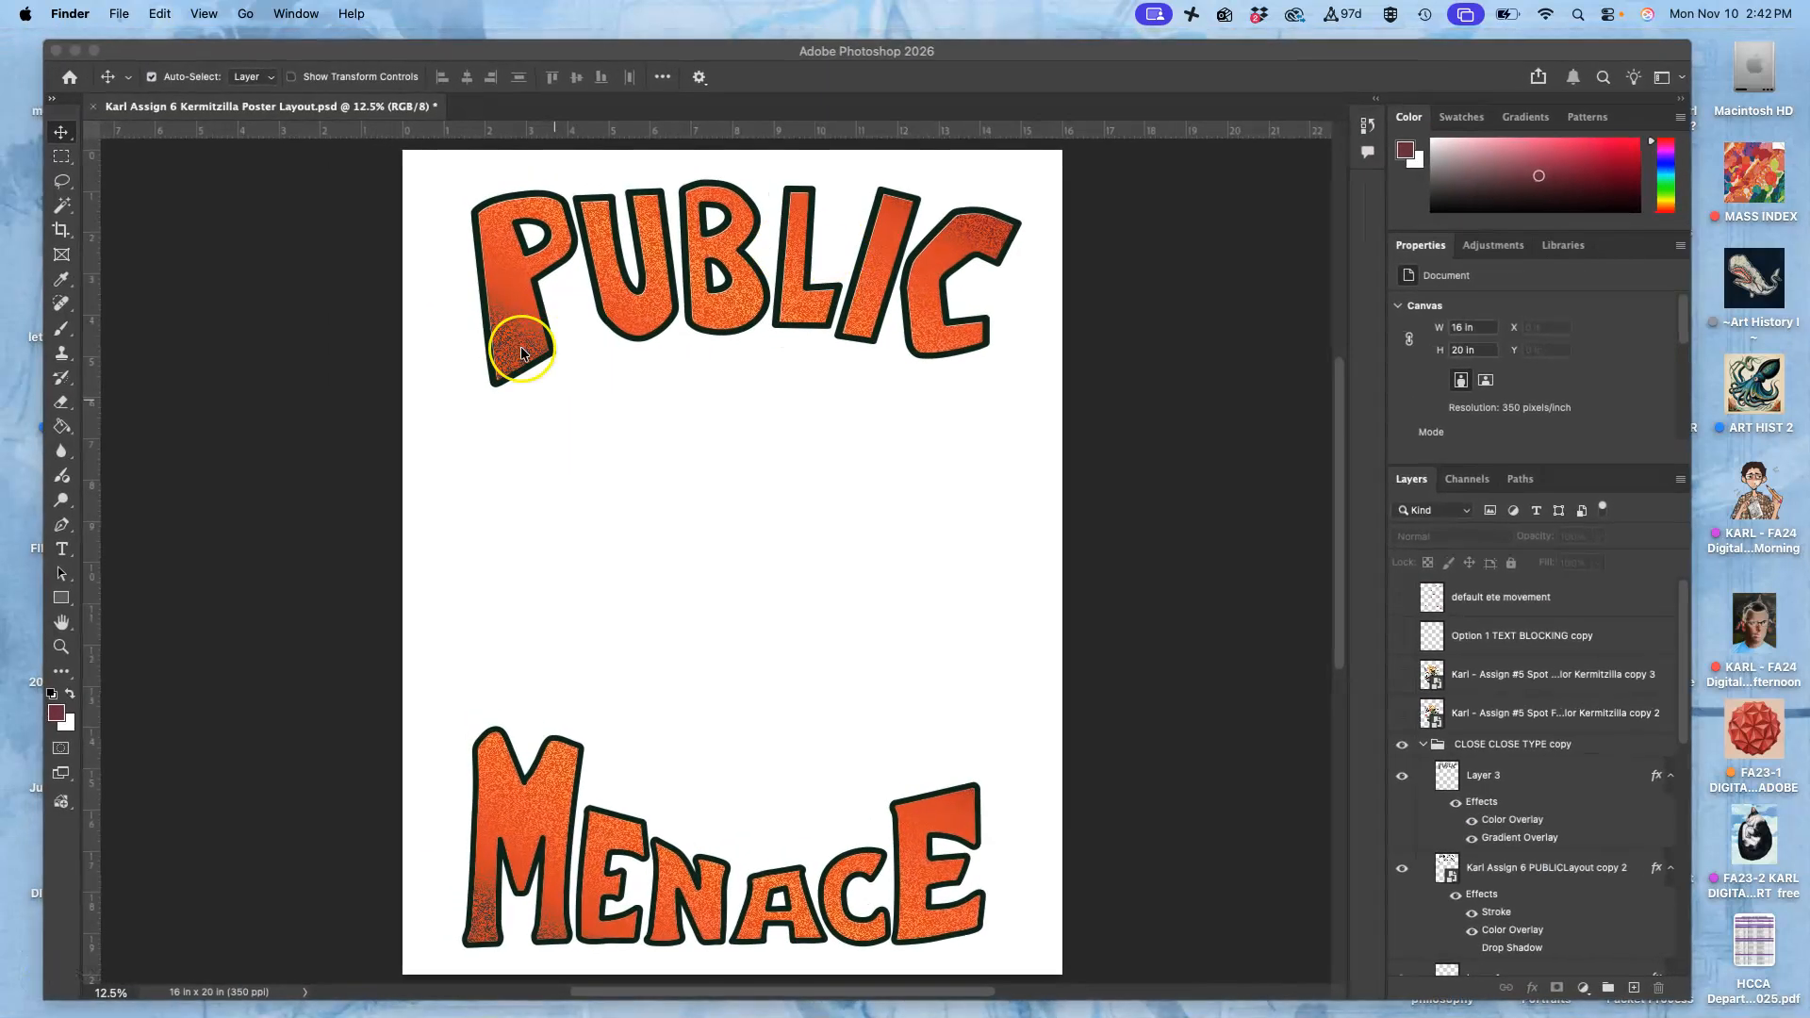
Switch to Chrome and open the Instructor Example discussion reply for editing.
{"action": "mouse_move", "coordinate": [4, 424]}
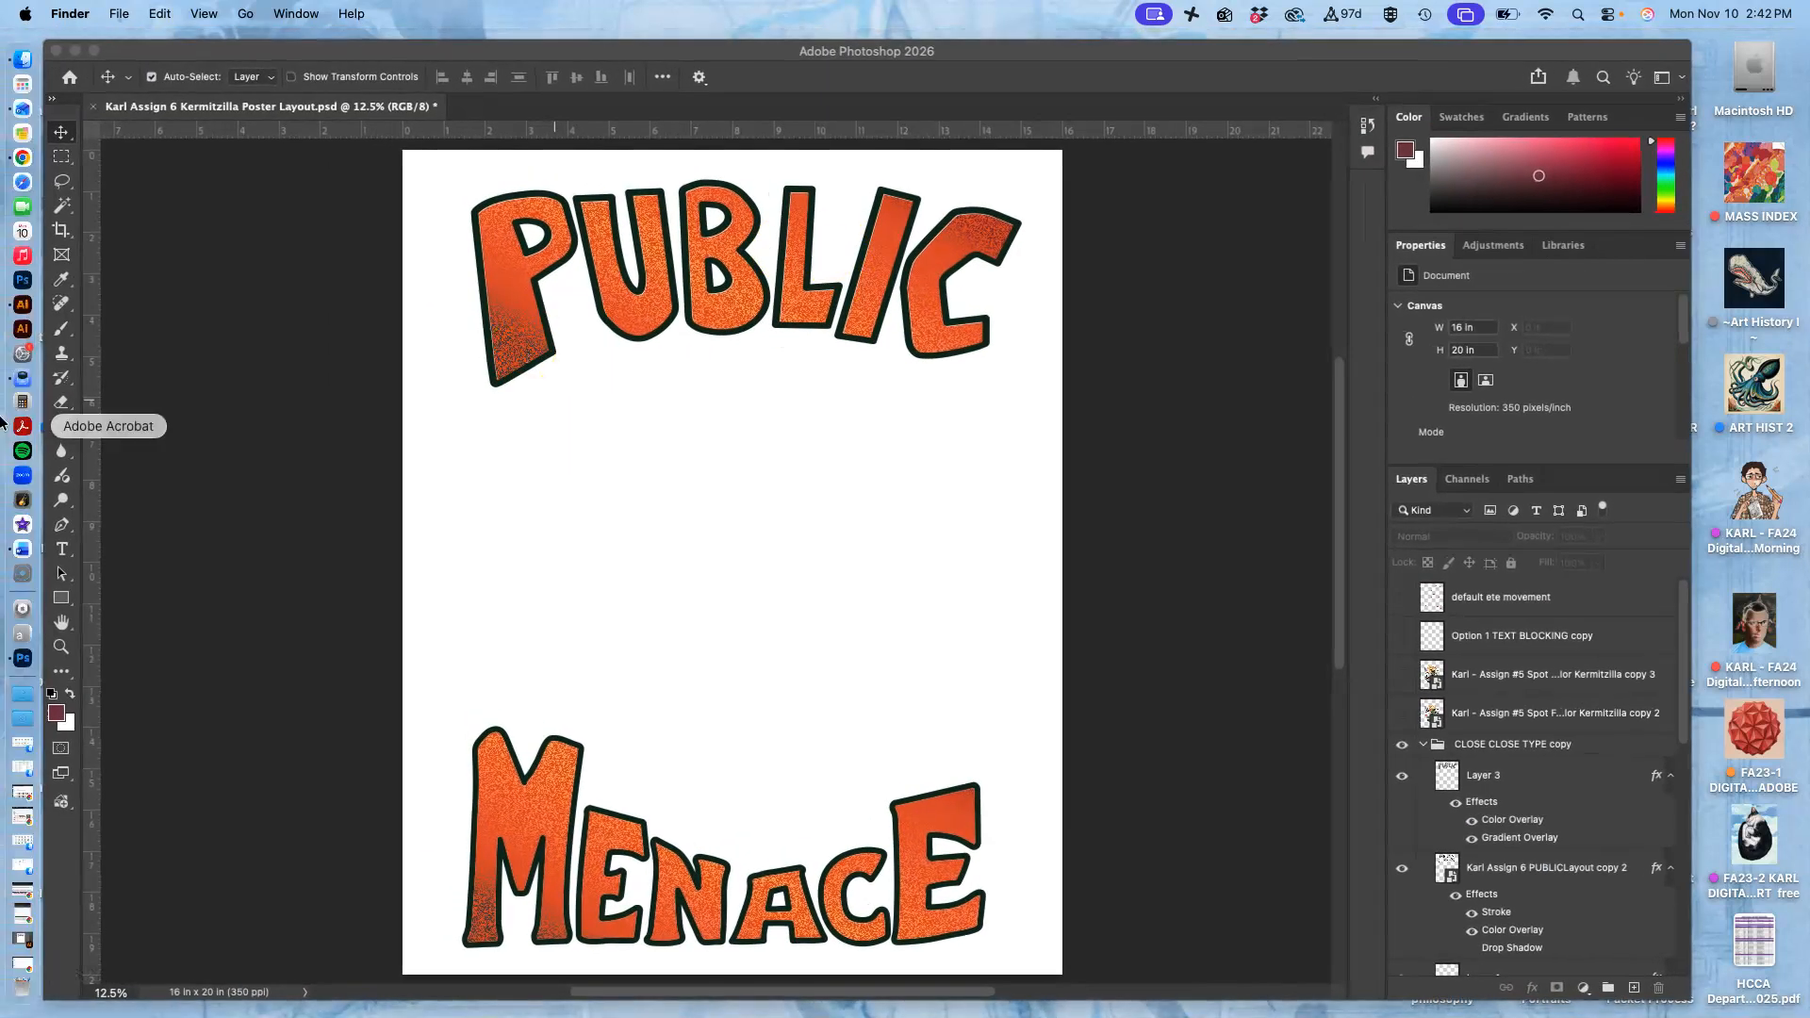
{"action": "left_click", "coordinate": [23, 160]}
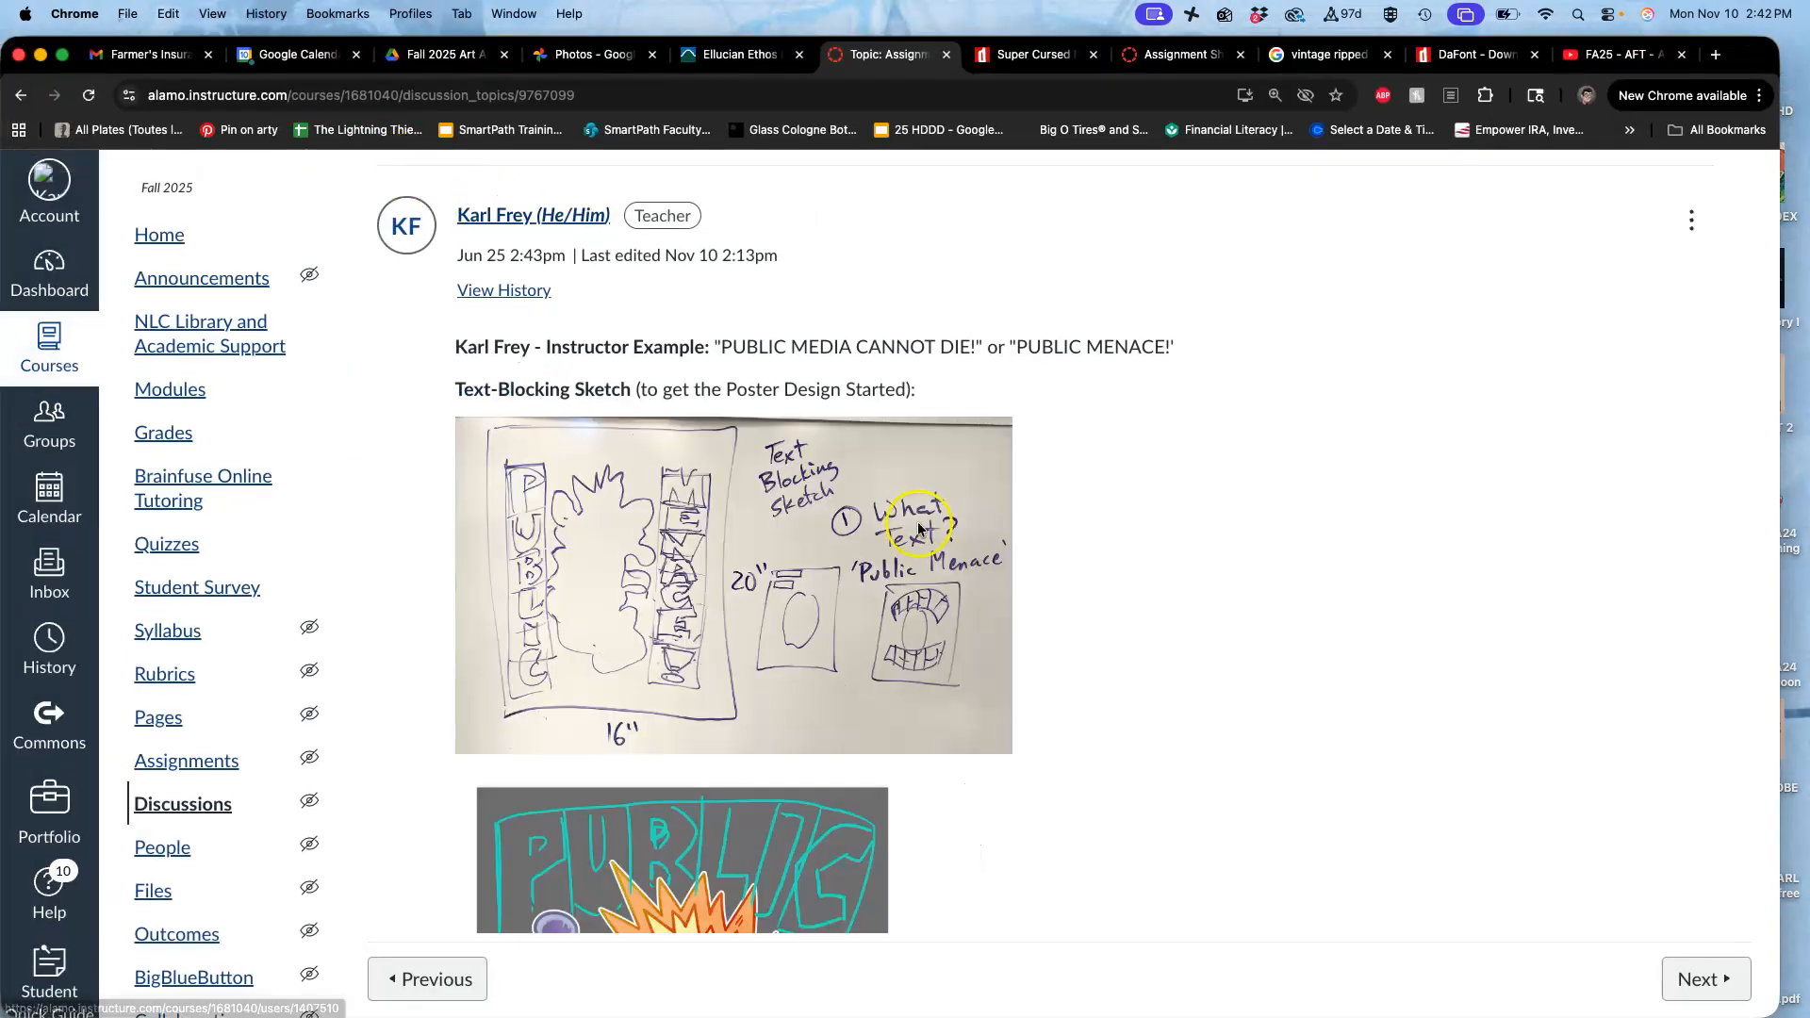
{"action": "scroll", "coordinate": [918, 522], "scroll_direction": "up", "scroll_amount": 2}
{"action": "left_click", "coordinate": [1692, 300]}
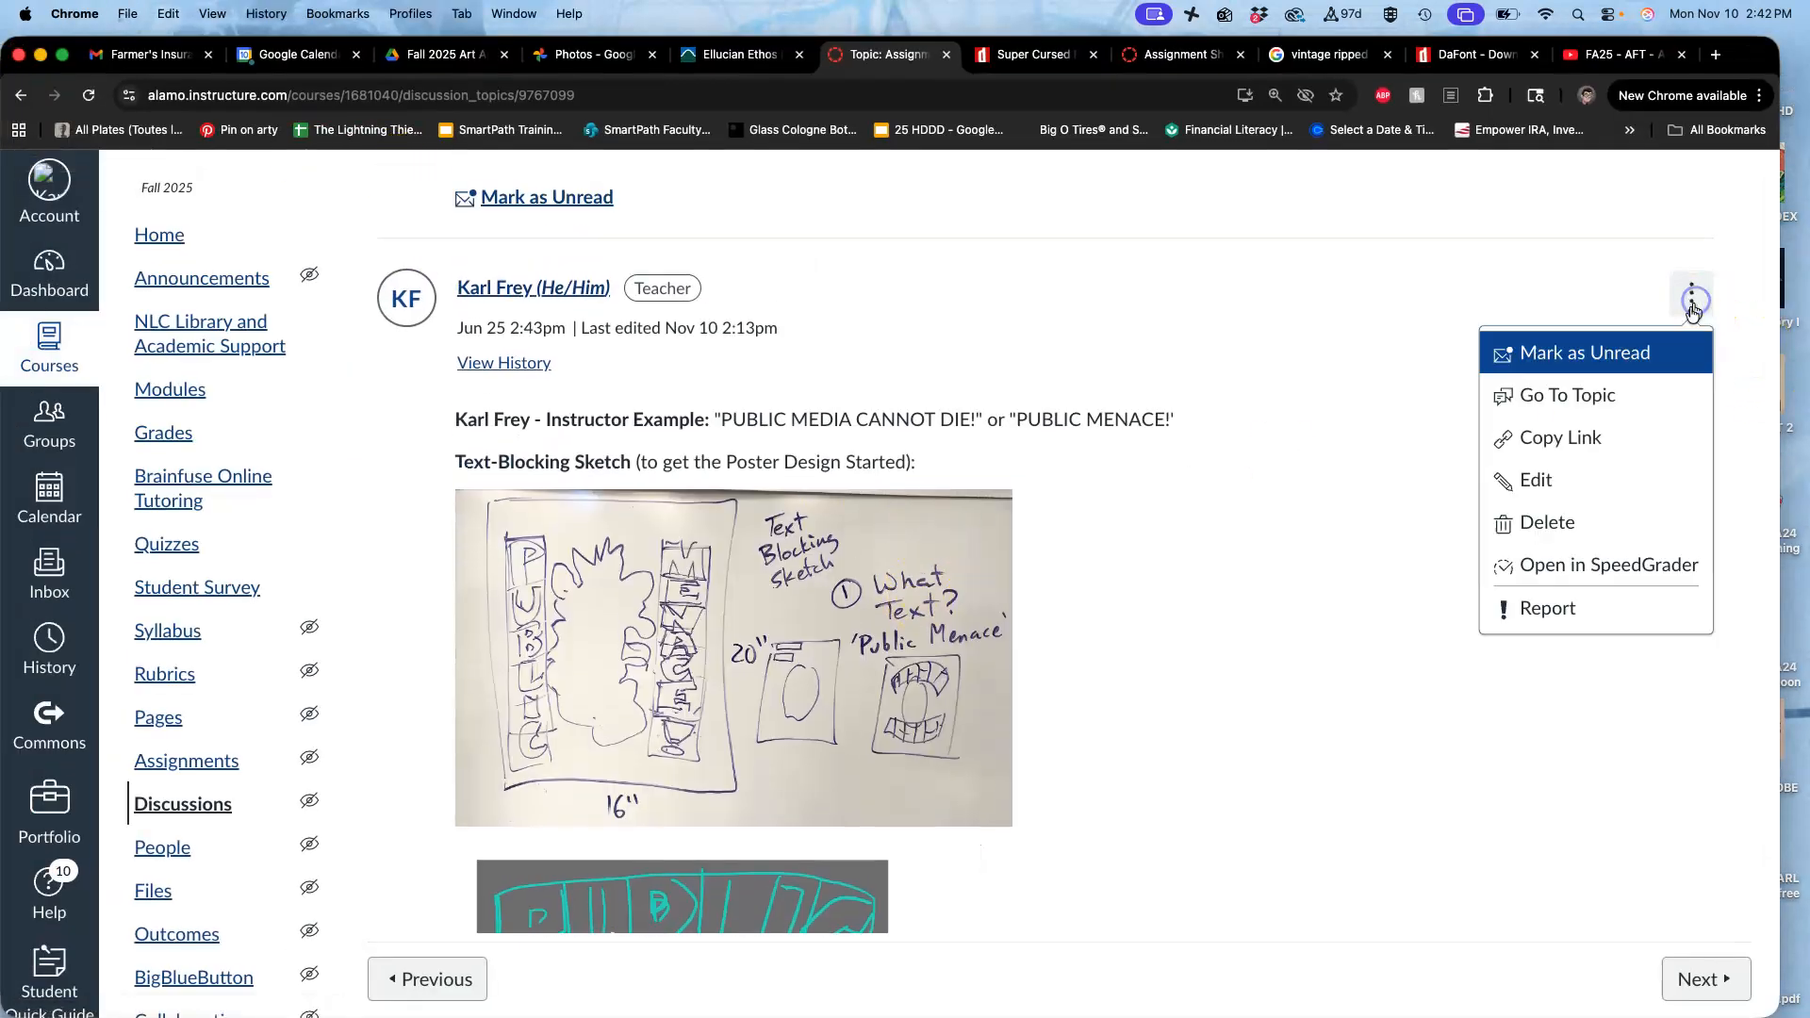
{"action": "left_click", "coordinate": [1537, 480]}
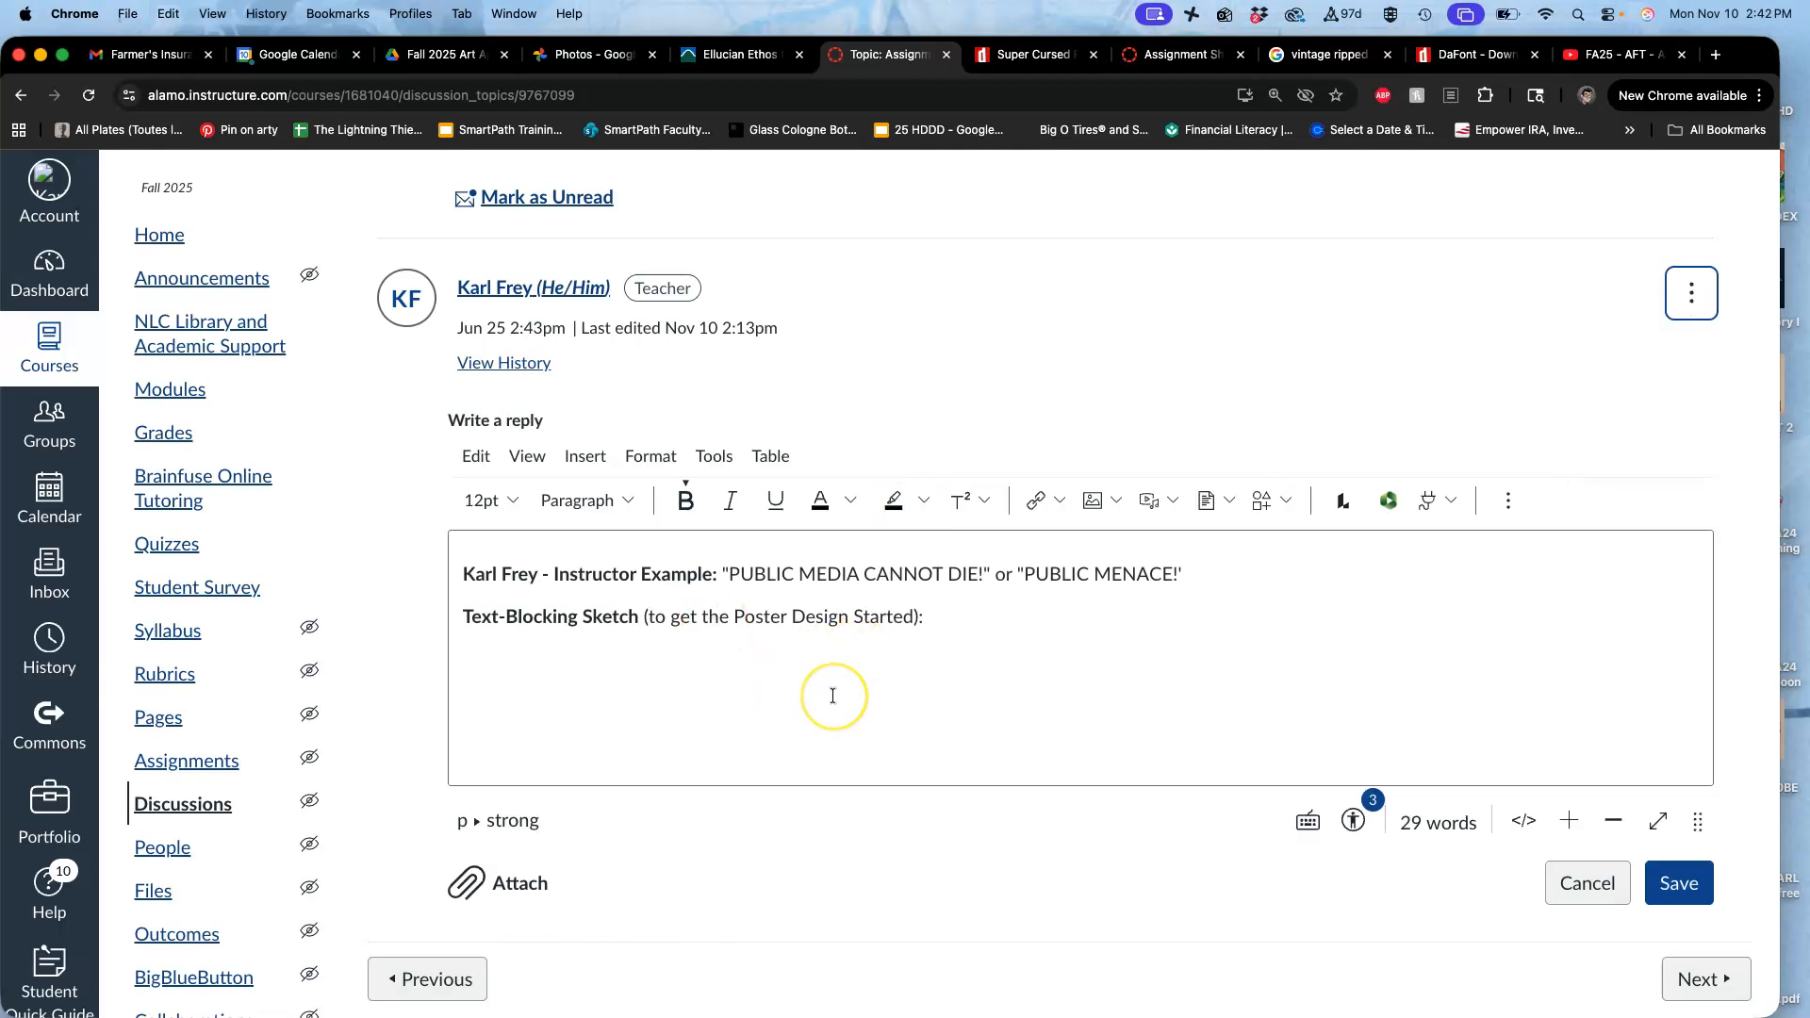
Change the Requirement #2 caption at the end of the reply to "Color Variation of Vector Typesetting".
{"action": "scroll", "coordinate": [832, 695], "scroll_direction": "down", "scroll_amount": 15}
{"action": "left_click", "coordinate": [830, 751]}
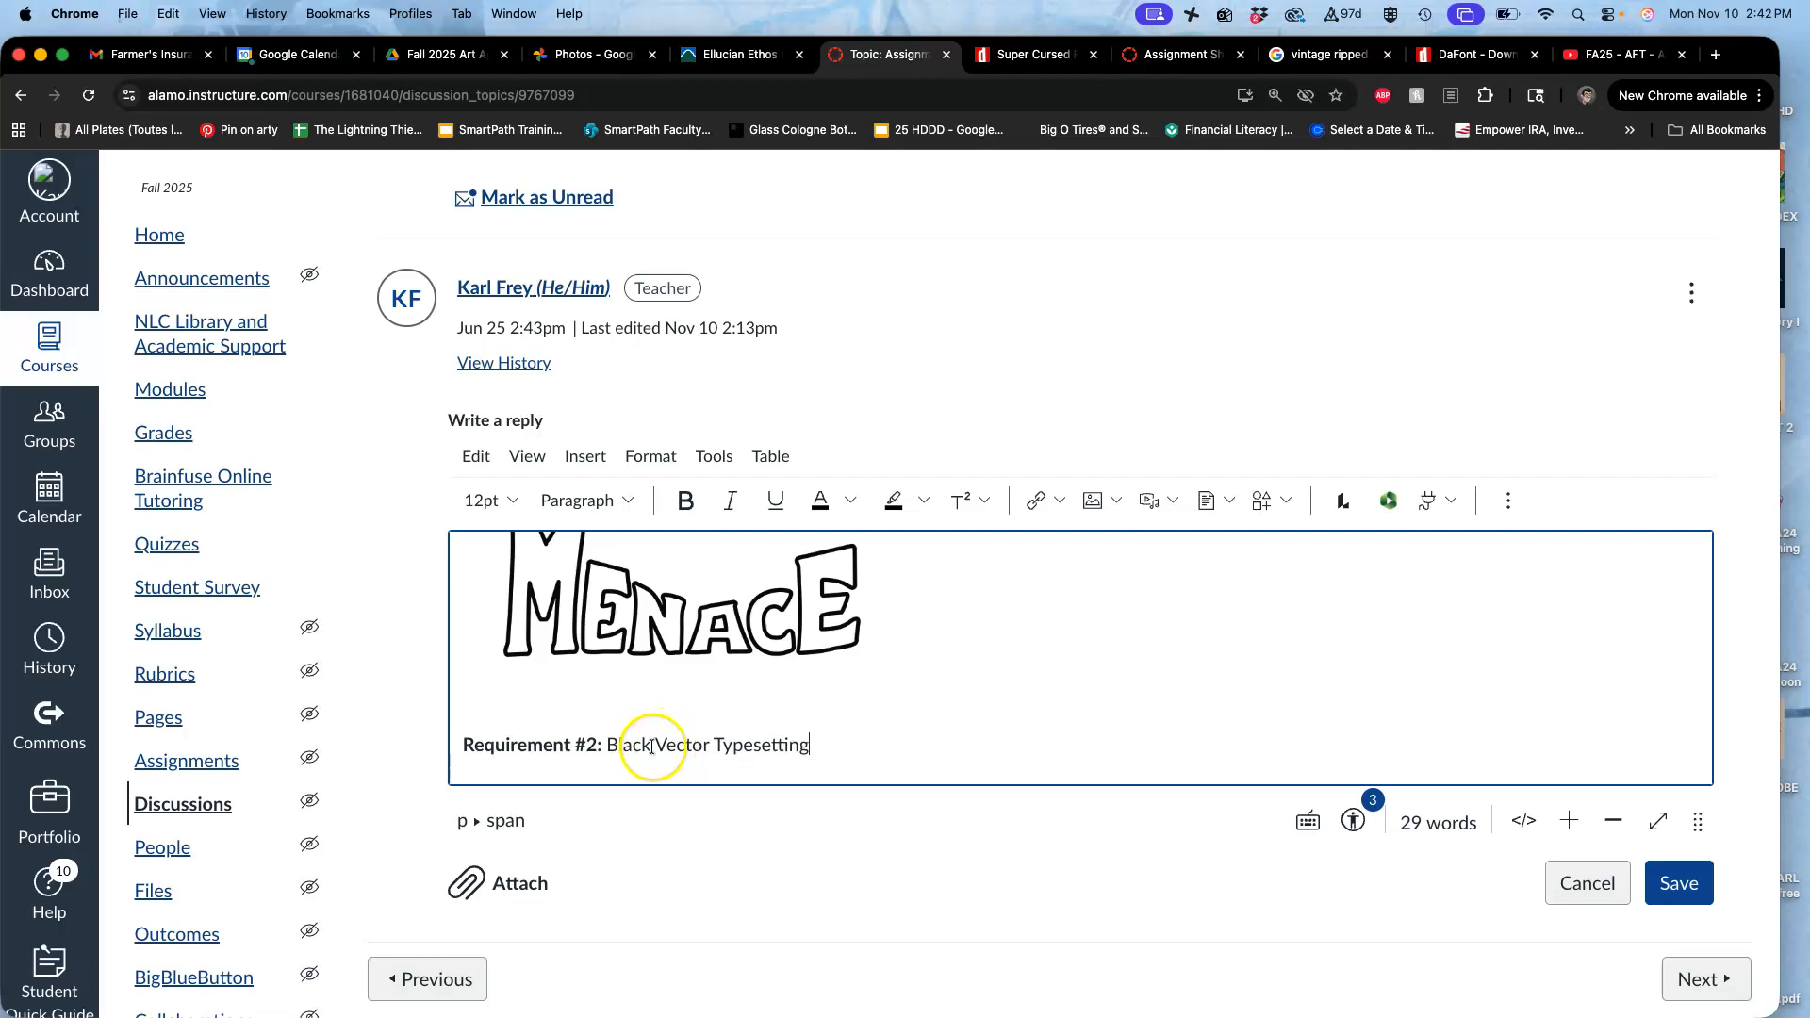
{"action": "type", "text": "Color Variation"}
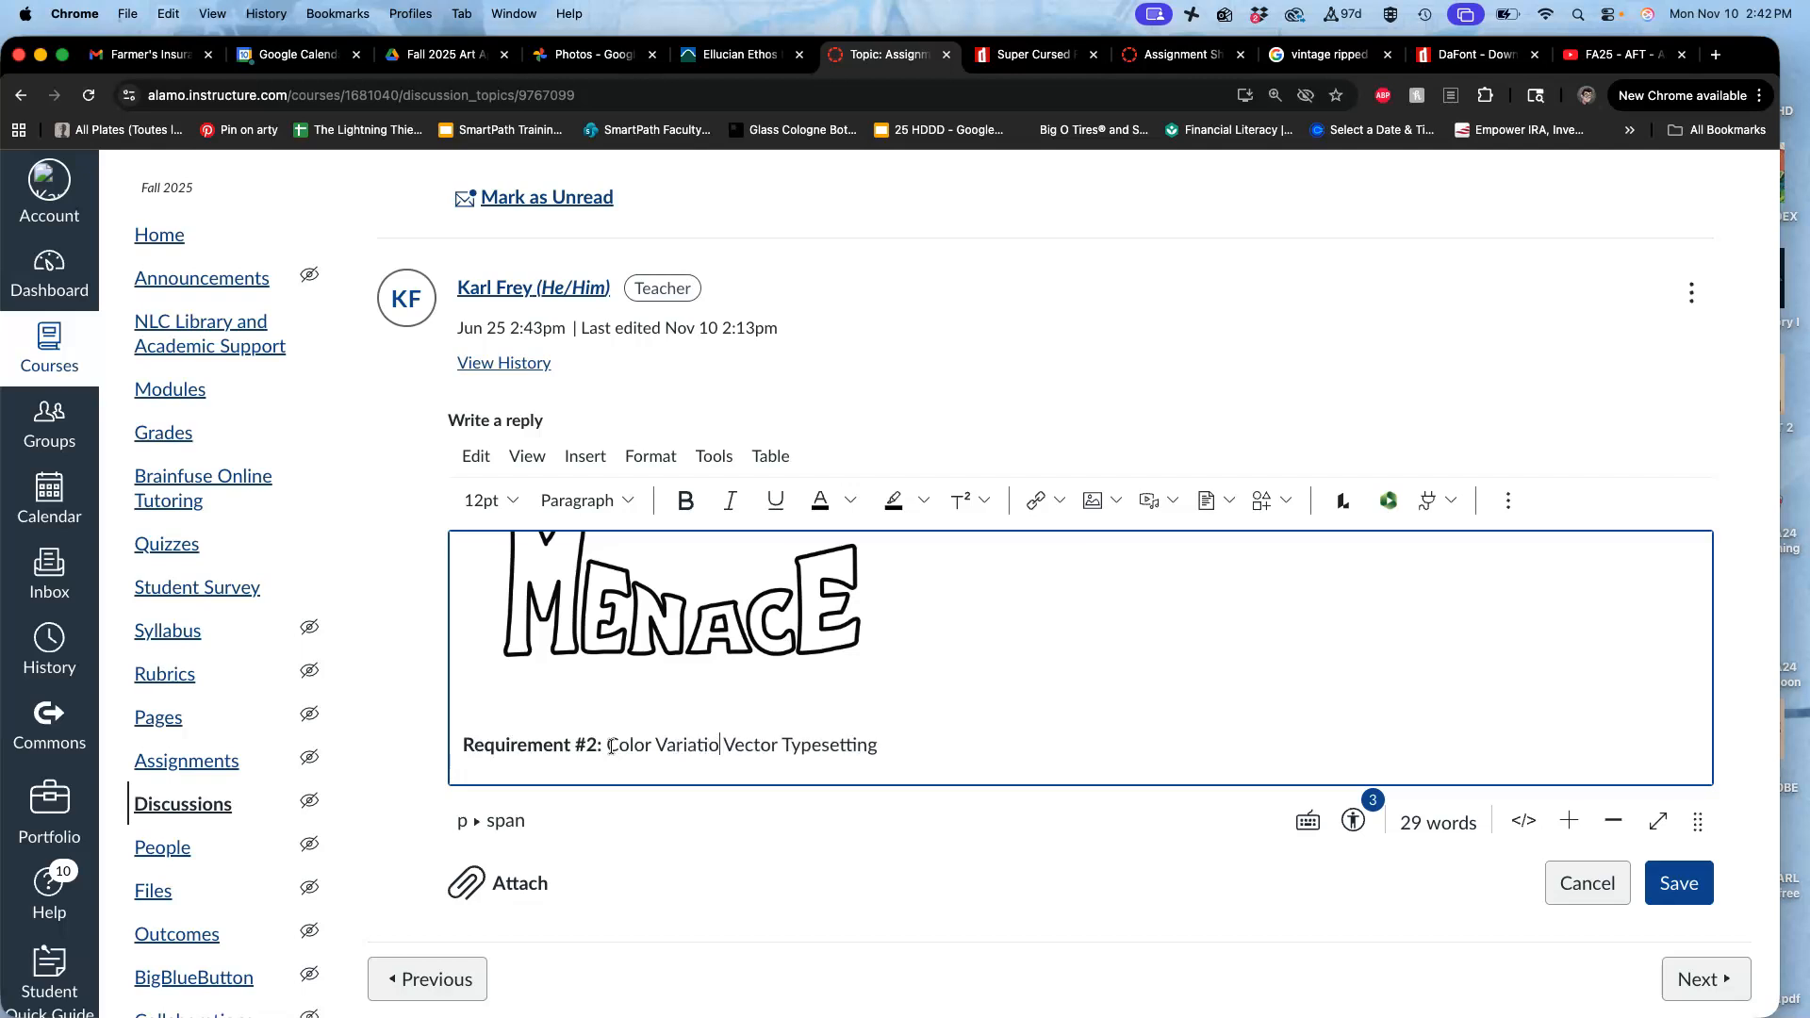
{"action": "type", "text": " of"}
{"action": "left_click", "coordinate": [712, 757]}
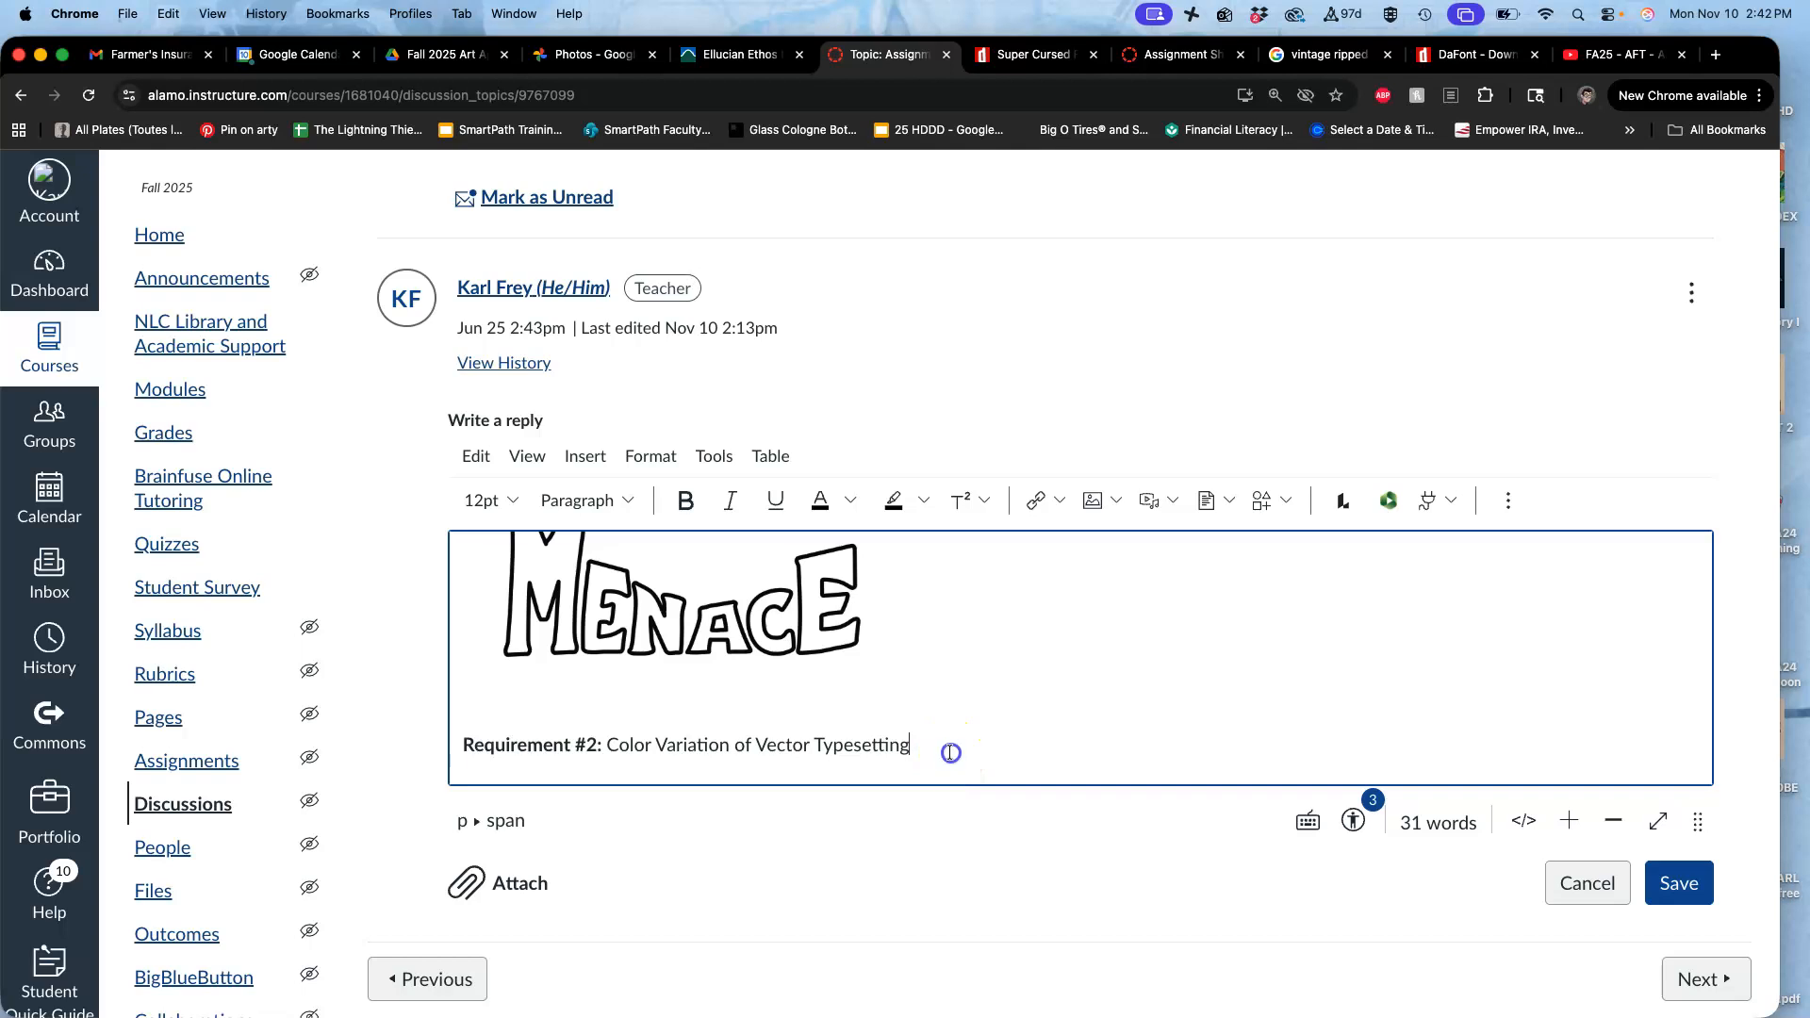
Insert the COLOR TYPE JPEG from the desktop on a new line below the Requirement #2 caption.
{"action": "key", "text": "Return"}
{"action": "key", "text": "F11"}
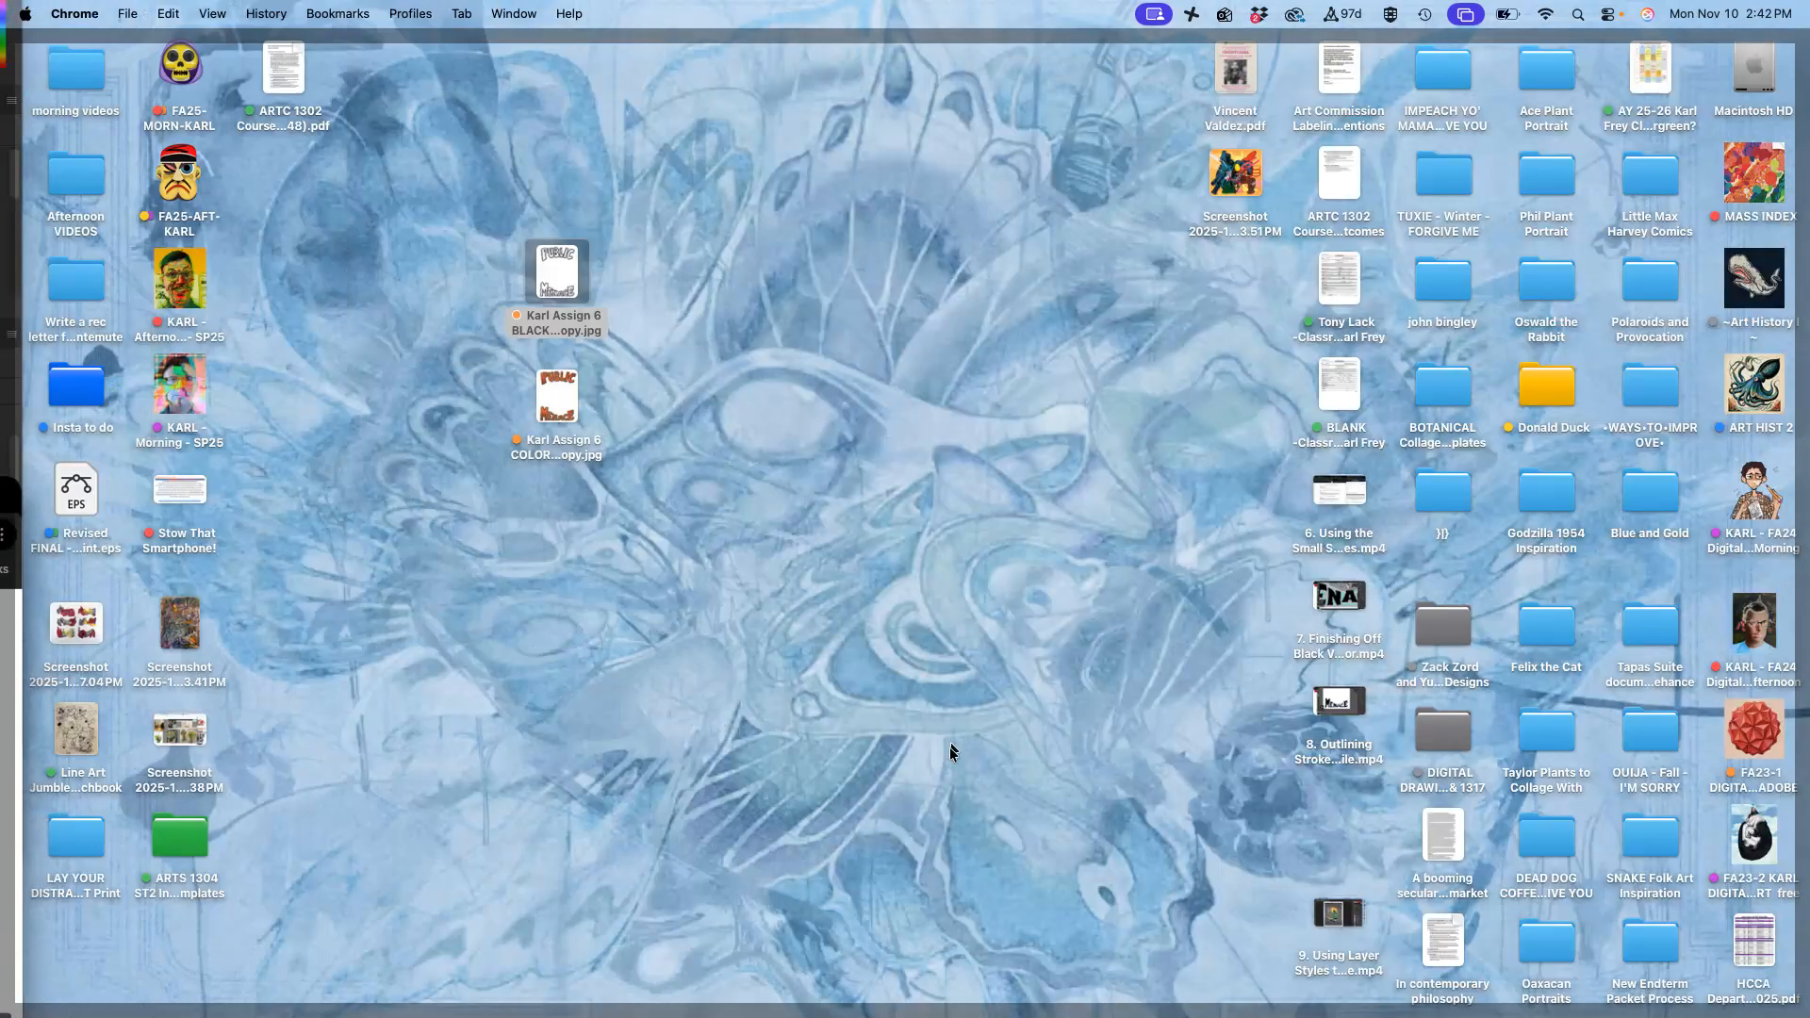
{"action": "left_click_drag", "start_coordinate": [552, 407], "coordinate": [570, 762]}
{"action": "key", "text": "F11"}
{"action": "left_click_drag", "start_coordinate": [569, 761], "coordinate": [570, 762]}
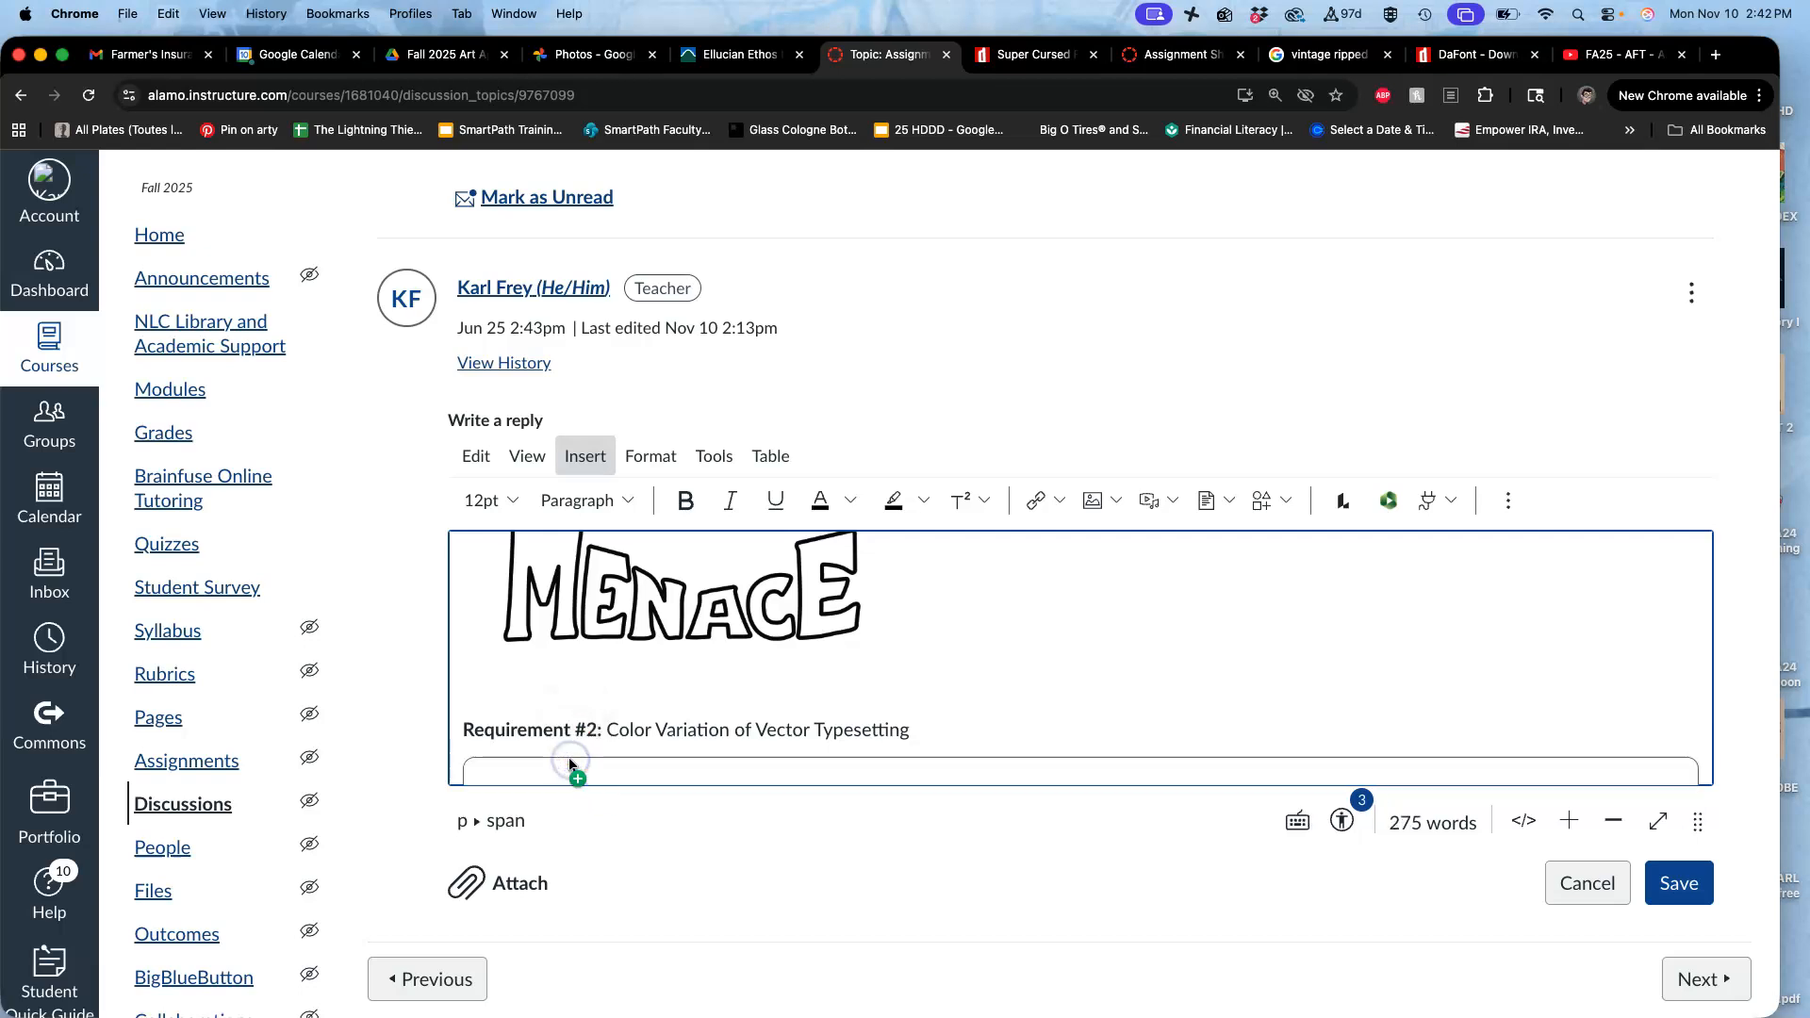
{"action": "scroll", "coordinate": [791, 703], "scroll_direction": "down", "scroll_amount": 2}
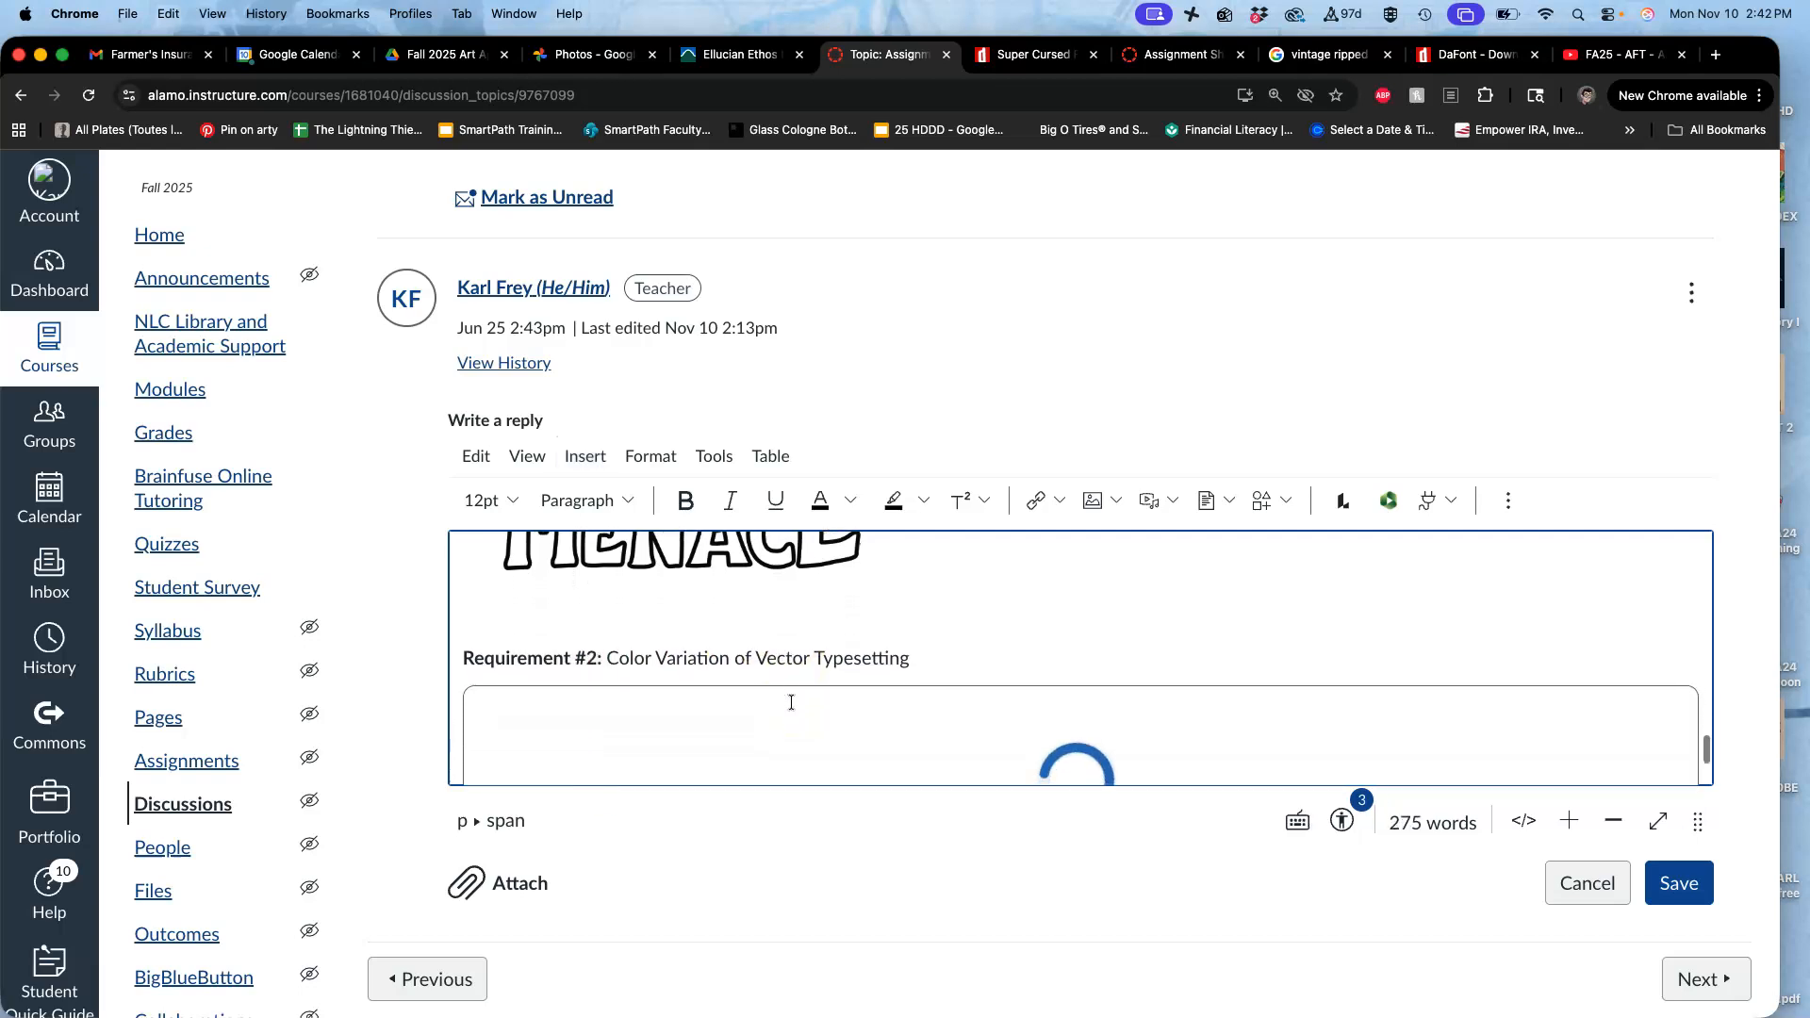
{"action": "scroll", "coordinate": [791, 702], "scroll_direction": "down", "scroll_amount": 3}
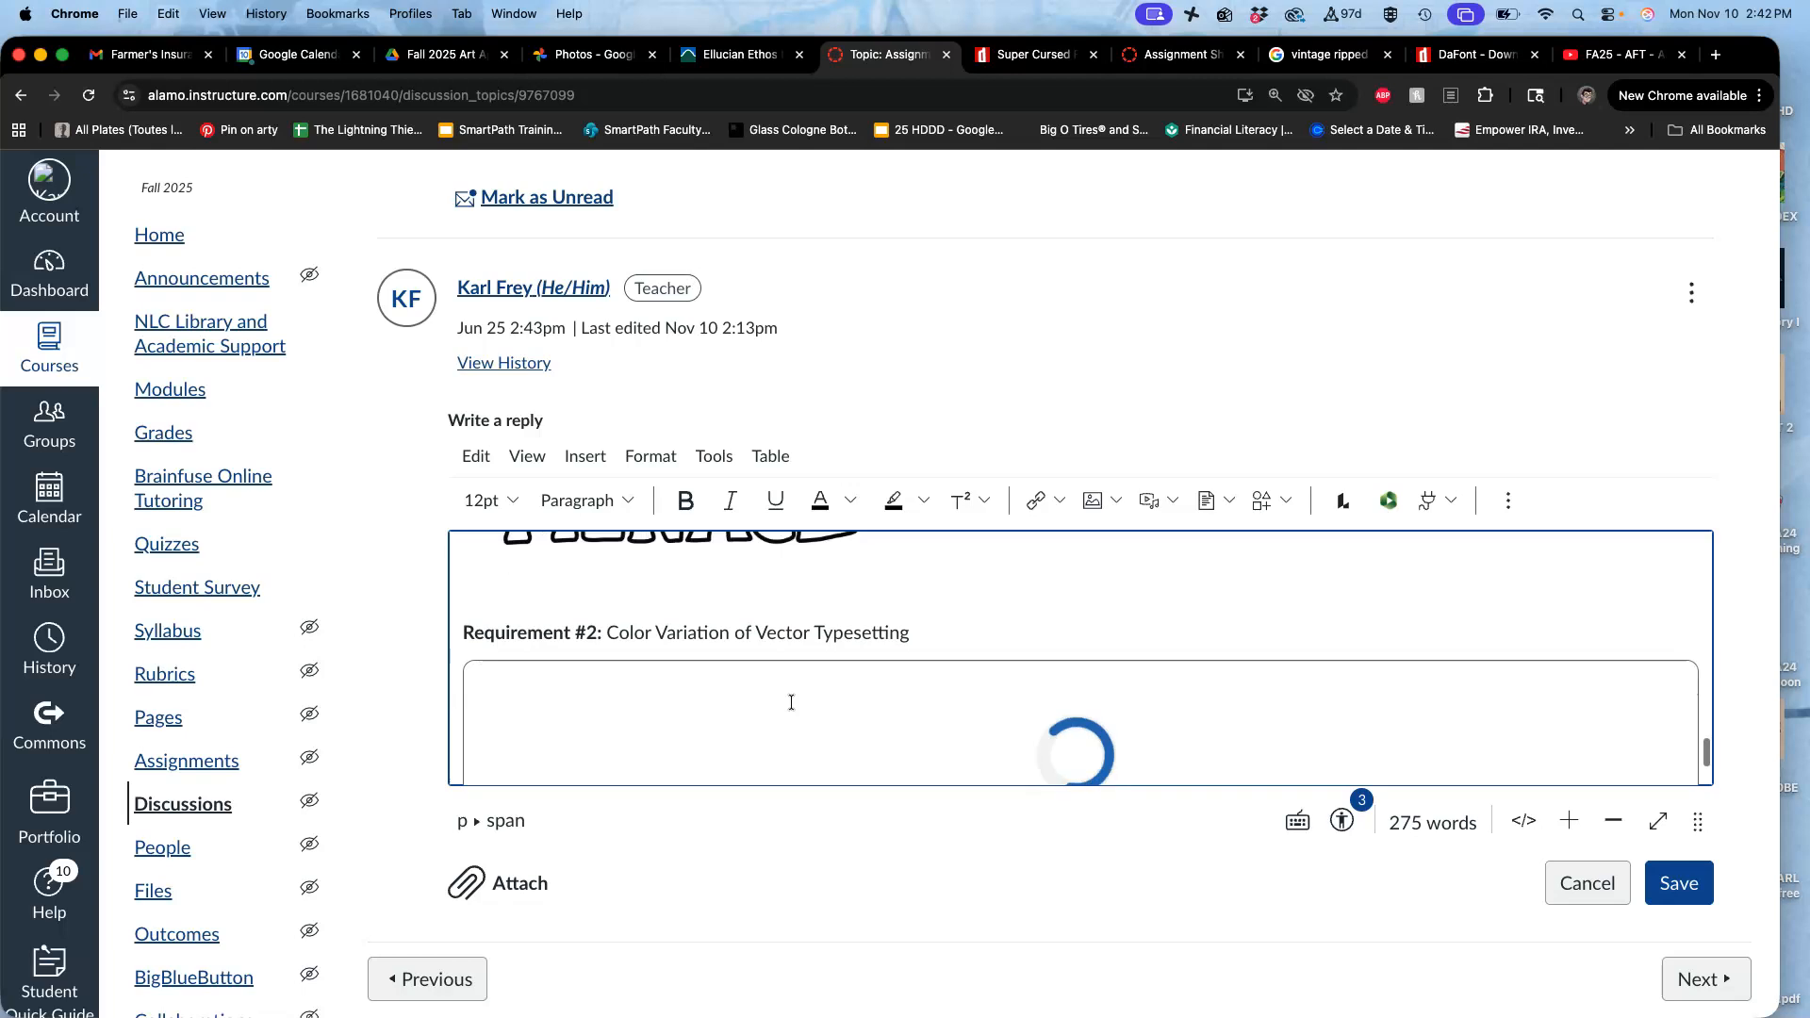
{"action": "left_click", "coordinate": [804, 650]}
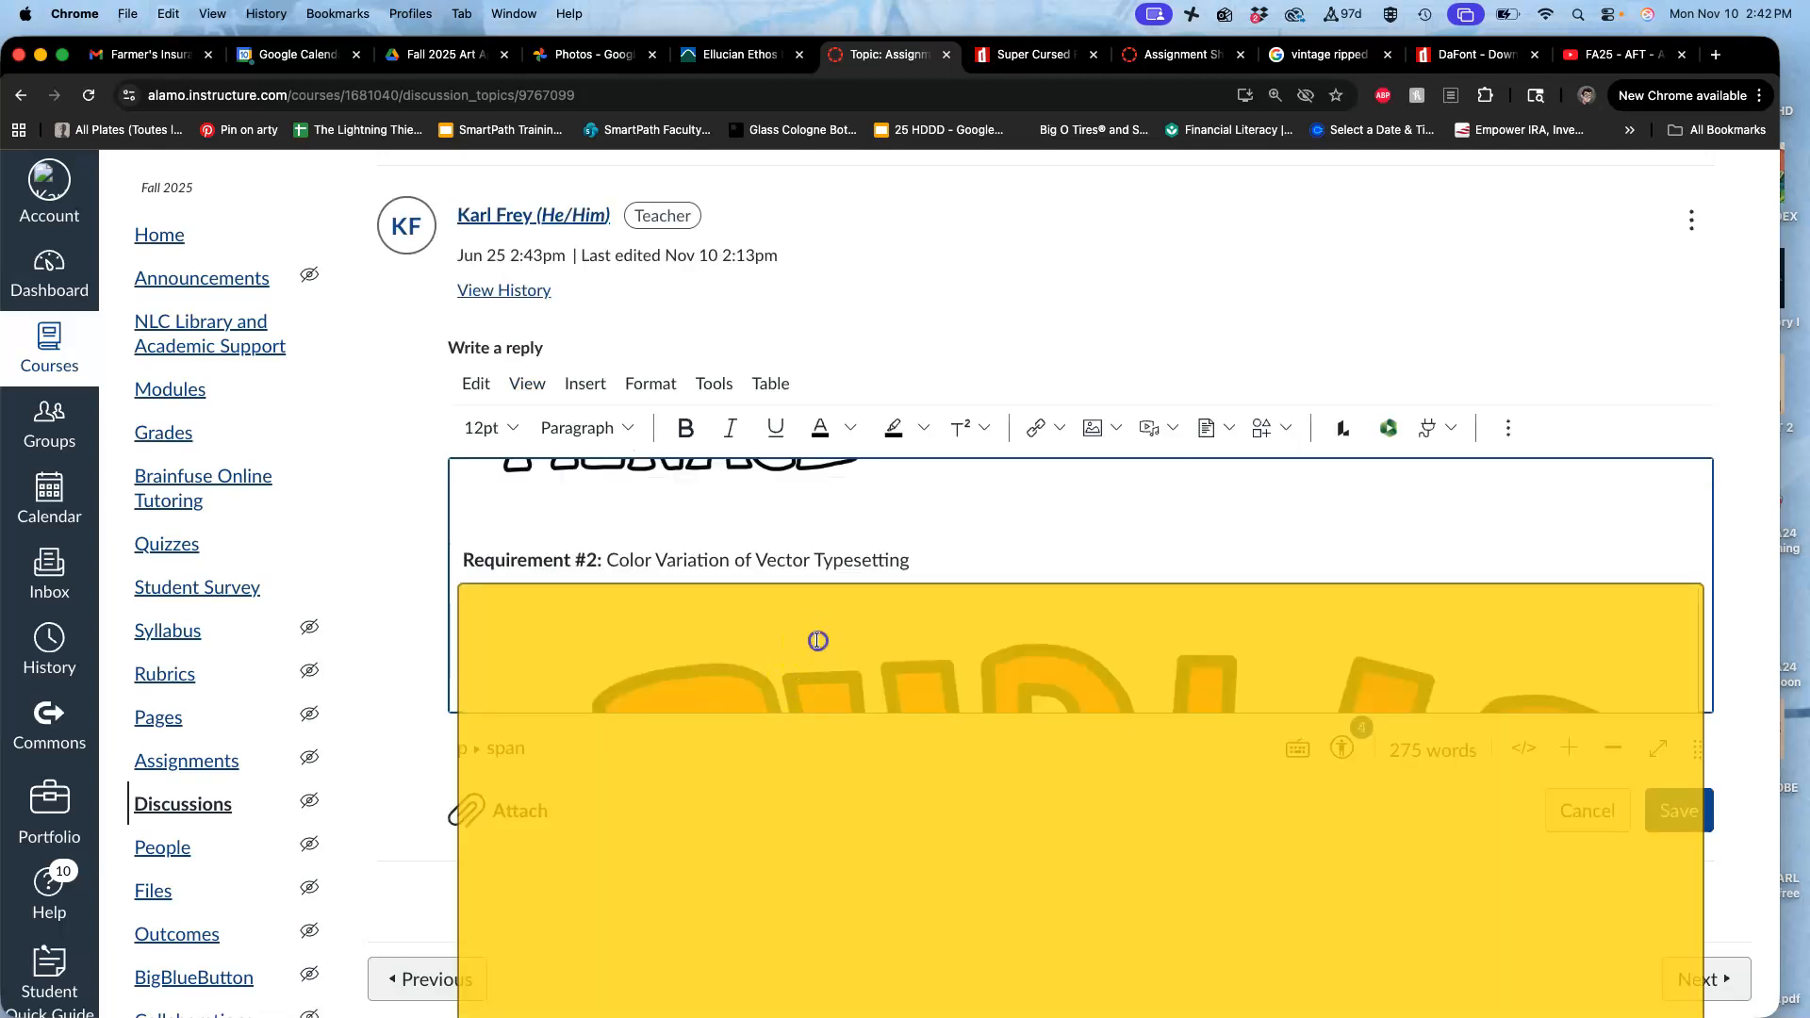
Shrink the inserted color lettering image to about the width of the black lettering image and save the reply.
{"action": "left_click_drag", "start_coordinate": [1699, 587], "coordinate": [1059, 667]}
{"action": "scroll", "coordinate": [1115, 634], "scroll_direction": "up", "scroll_amount": 1}
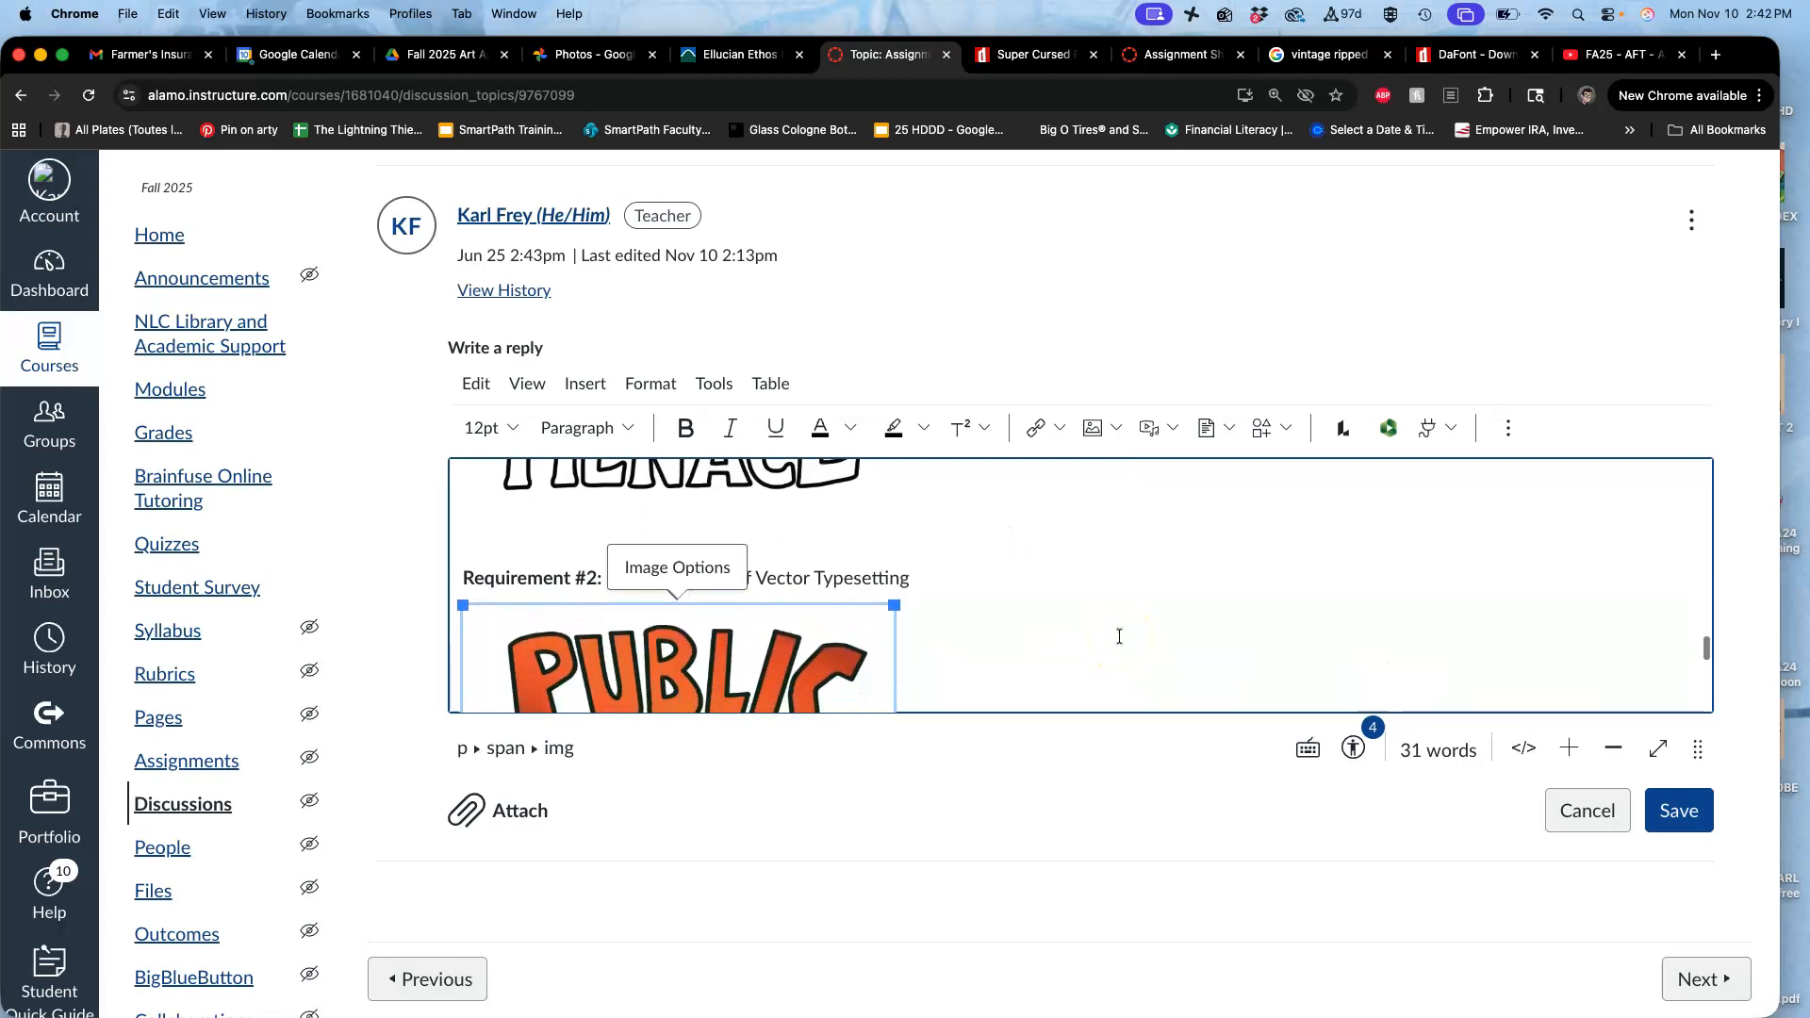
{"action": "left_click", "coordinate": [1676, 810]}
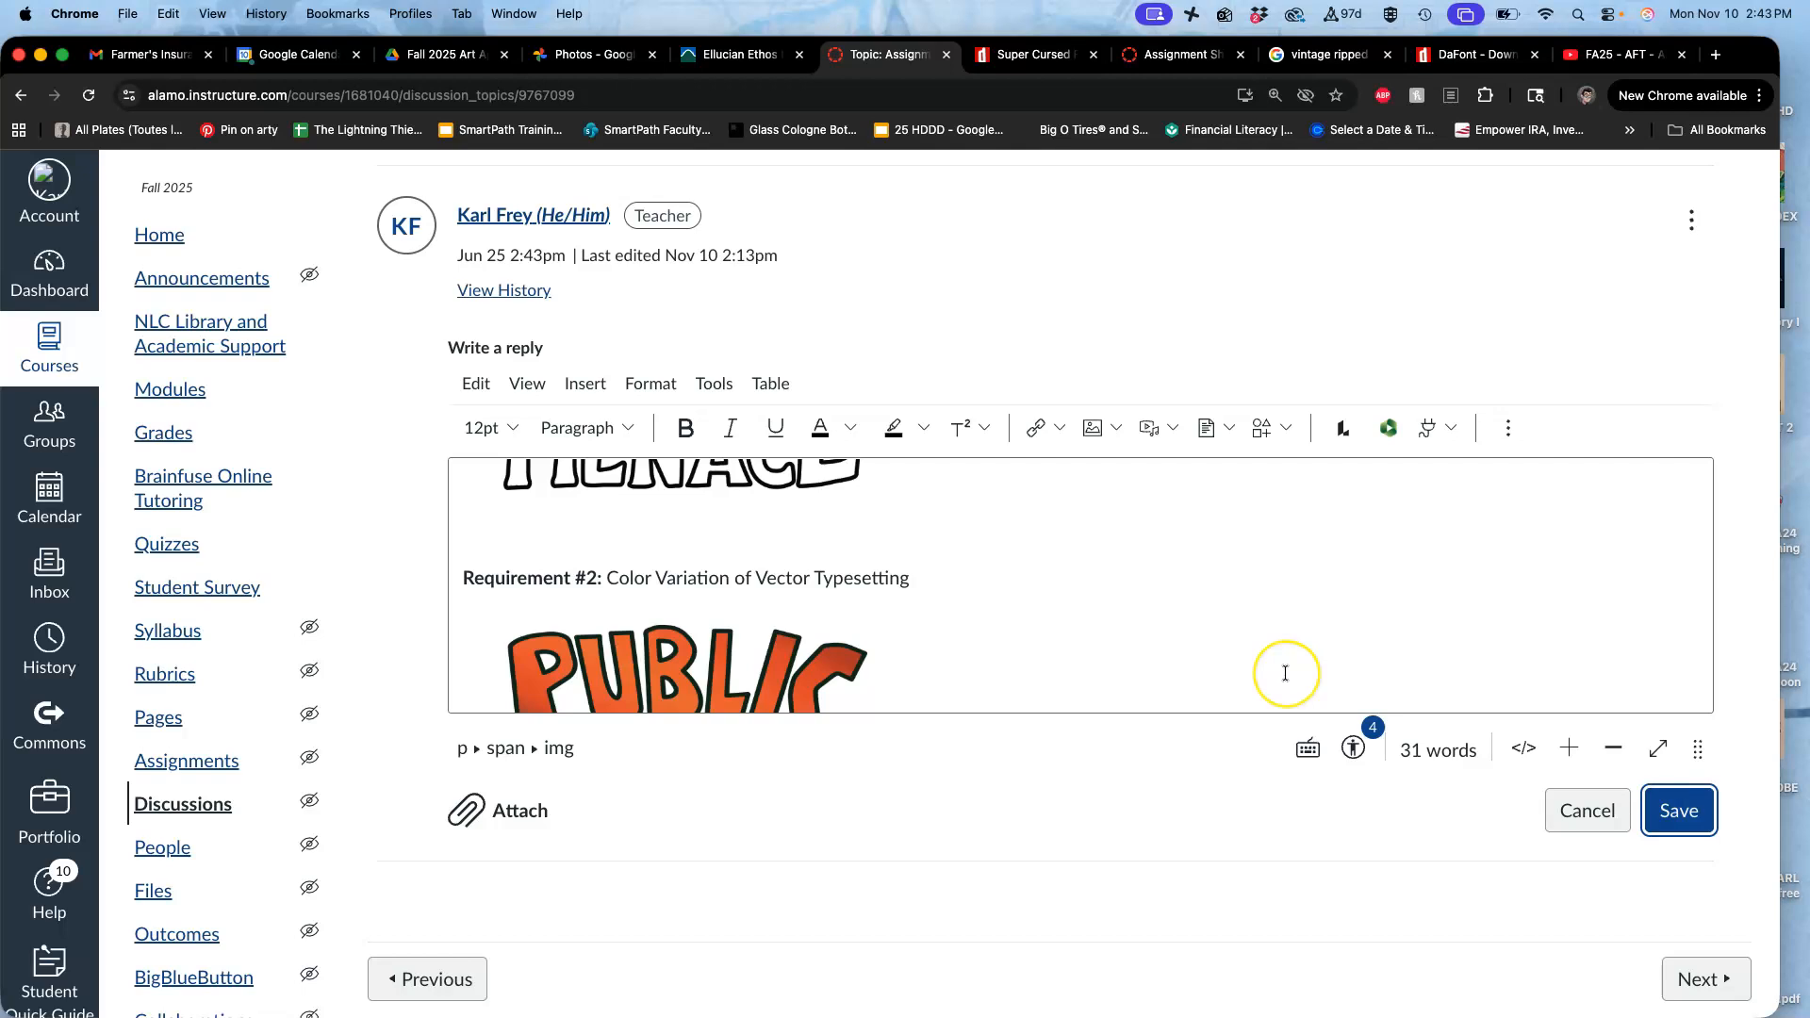
Review the black and color lettering in the saved reply and compare them with the past student example in the assignment description.
{"action": "scroll", "coordinate": [1286, 675], "scroll_direction": "down", "scroll_amount": 6}
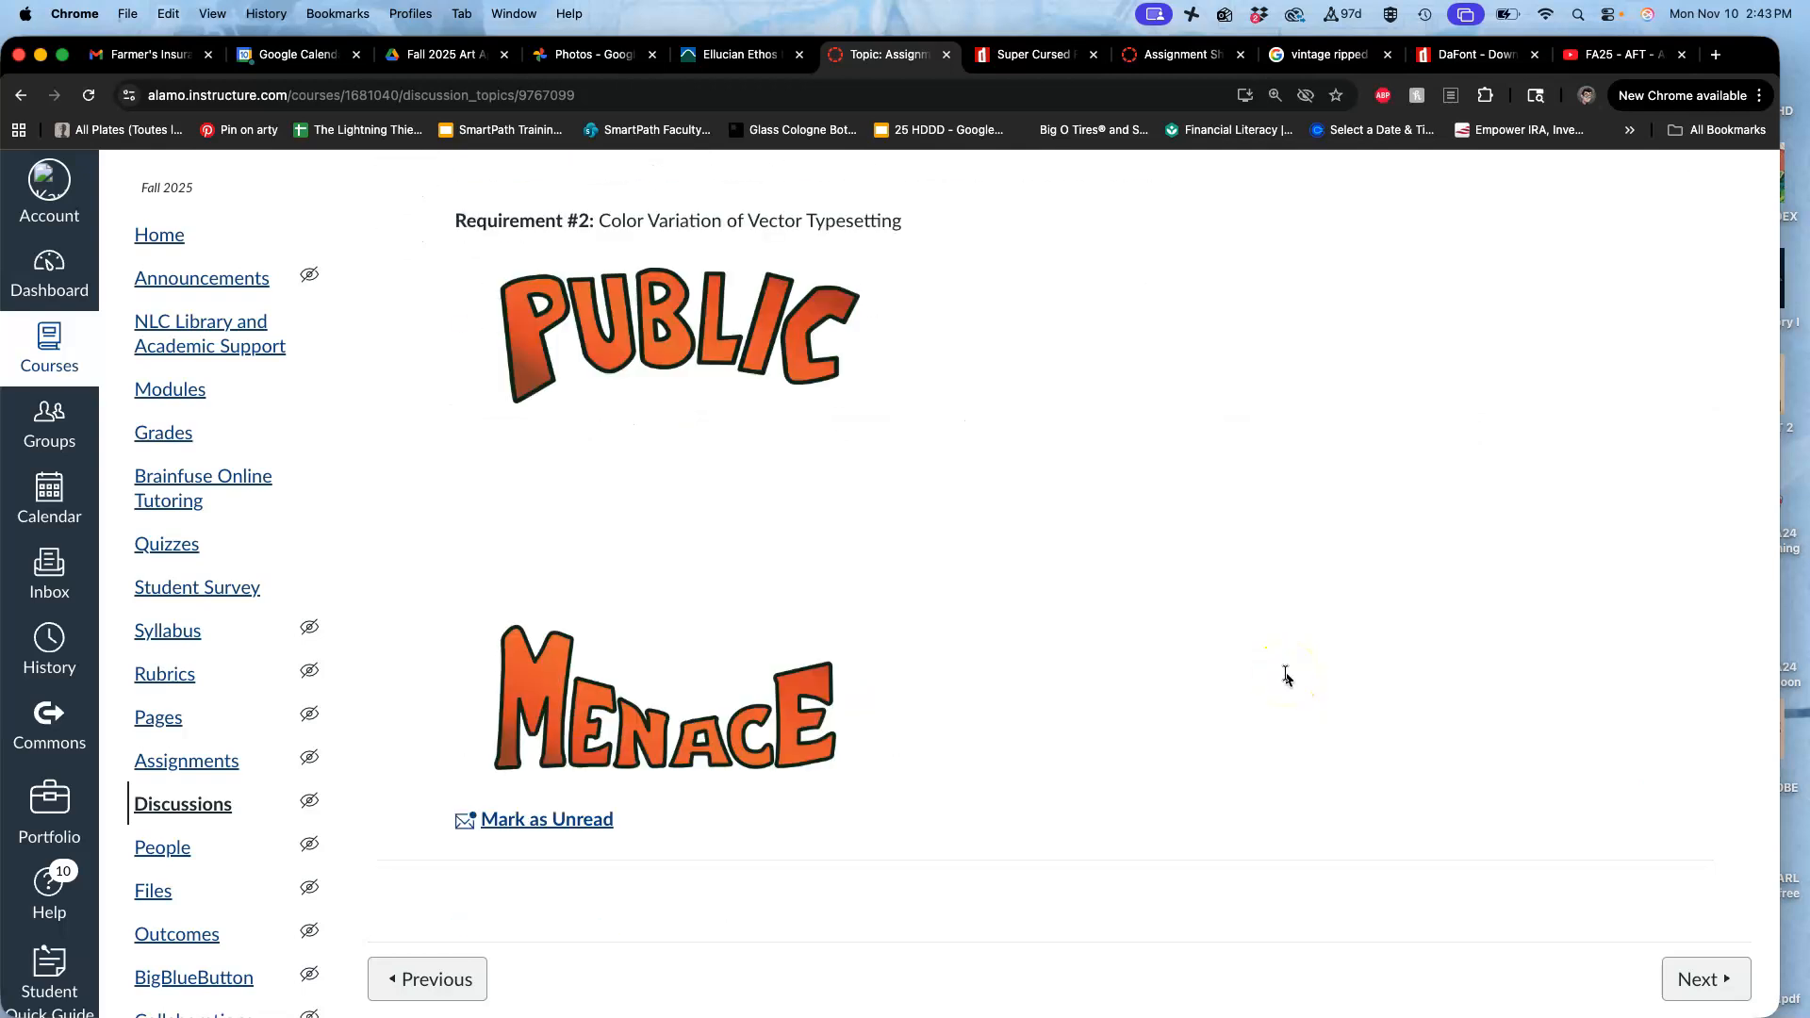
{"action": "scroll", "coordinate": [1285, 675], "scroll_direction": "up", "scroll_amount": 6}
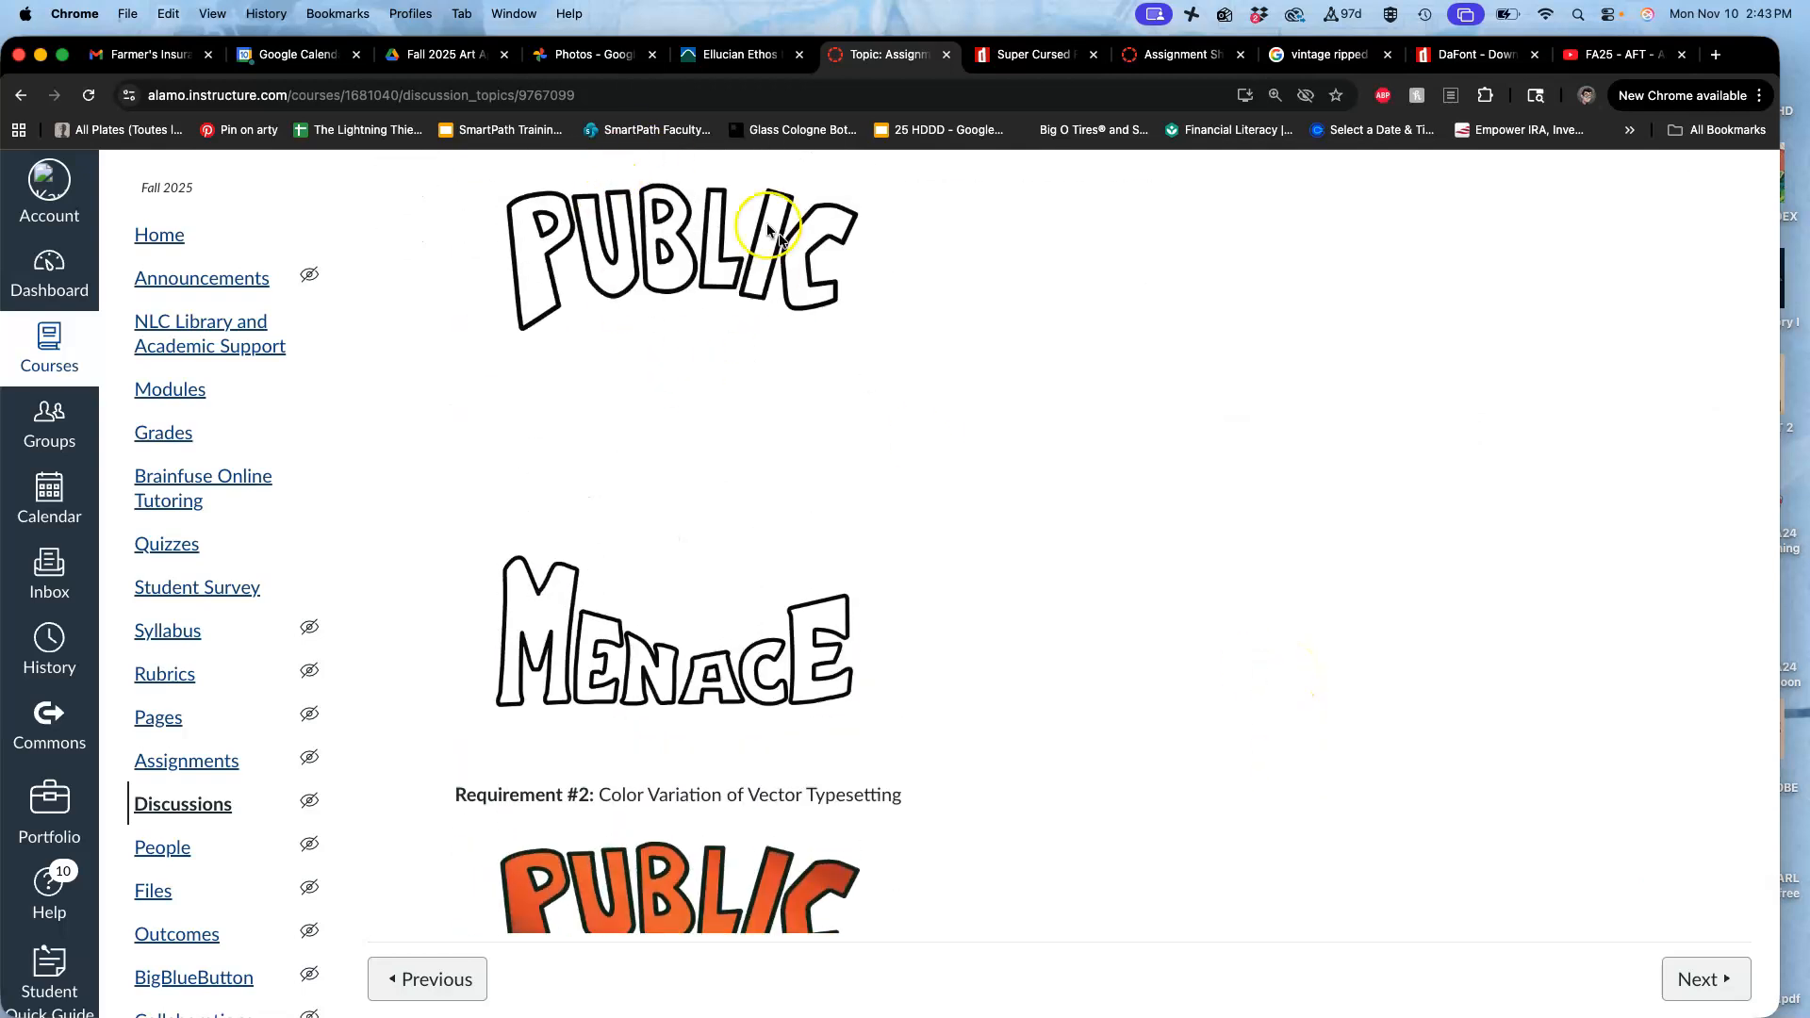
{"action": "scroll", "coordinate": [681, 408], "scroll_direction": "up", "scroll_amount": 1}
{"action": "scroll", "coordinate": [681, 407], "scroll_direction": "down", "scroll_amount": 7}
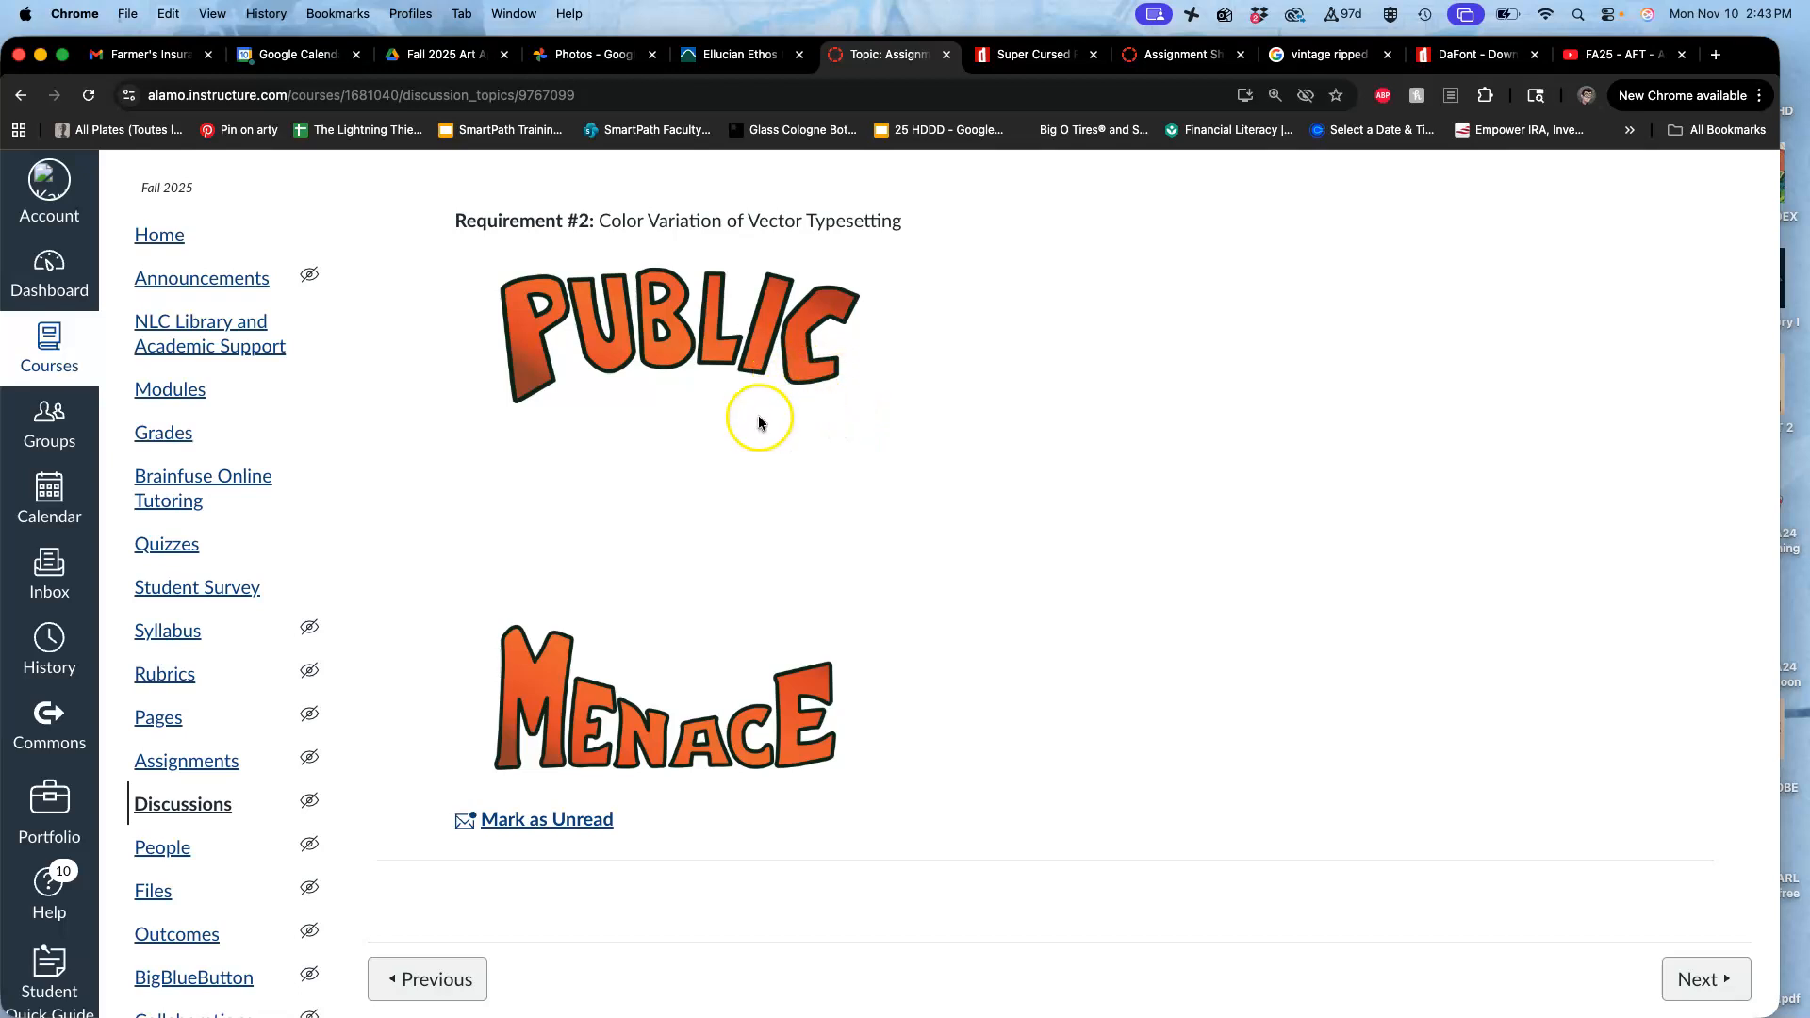
{"action": "scroll", "coordinate": [763, 426], "scroll_direction": "up", "scroll_amount": 15}
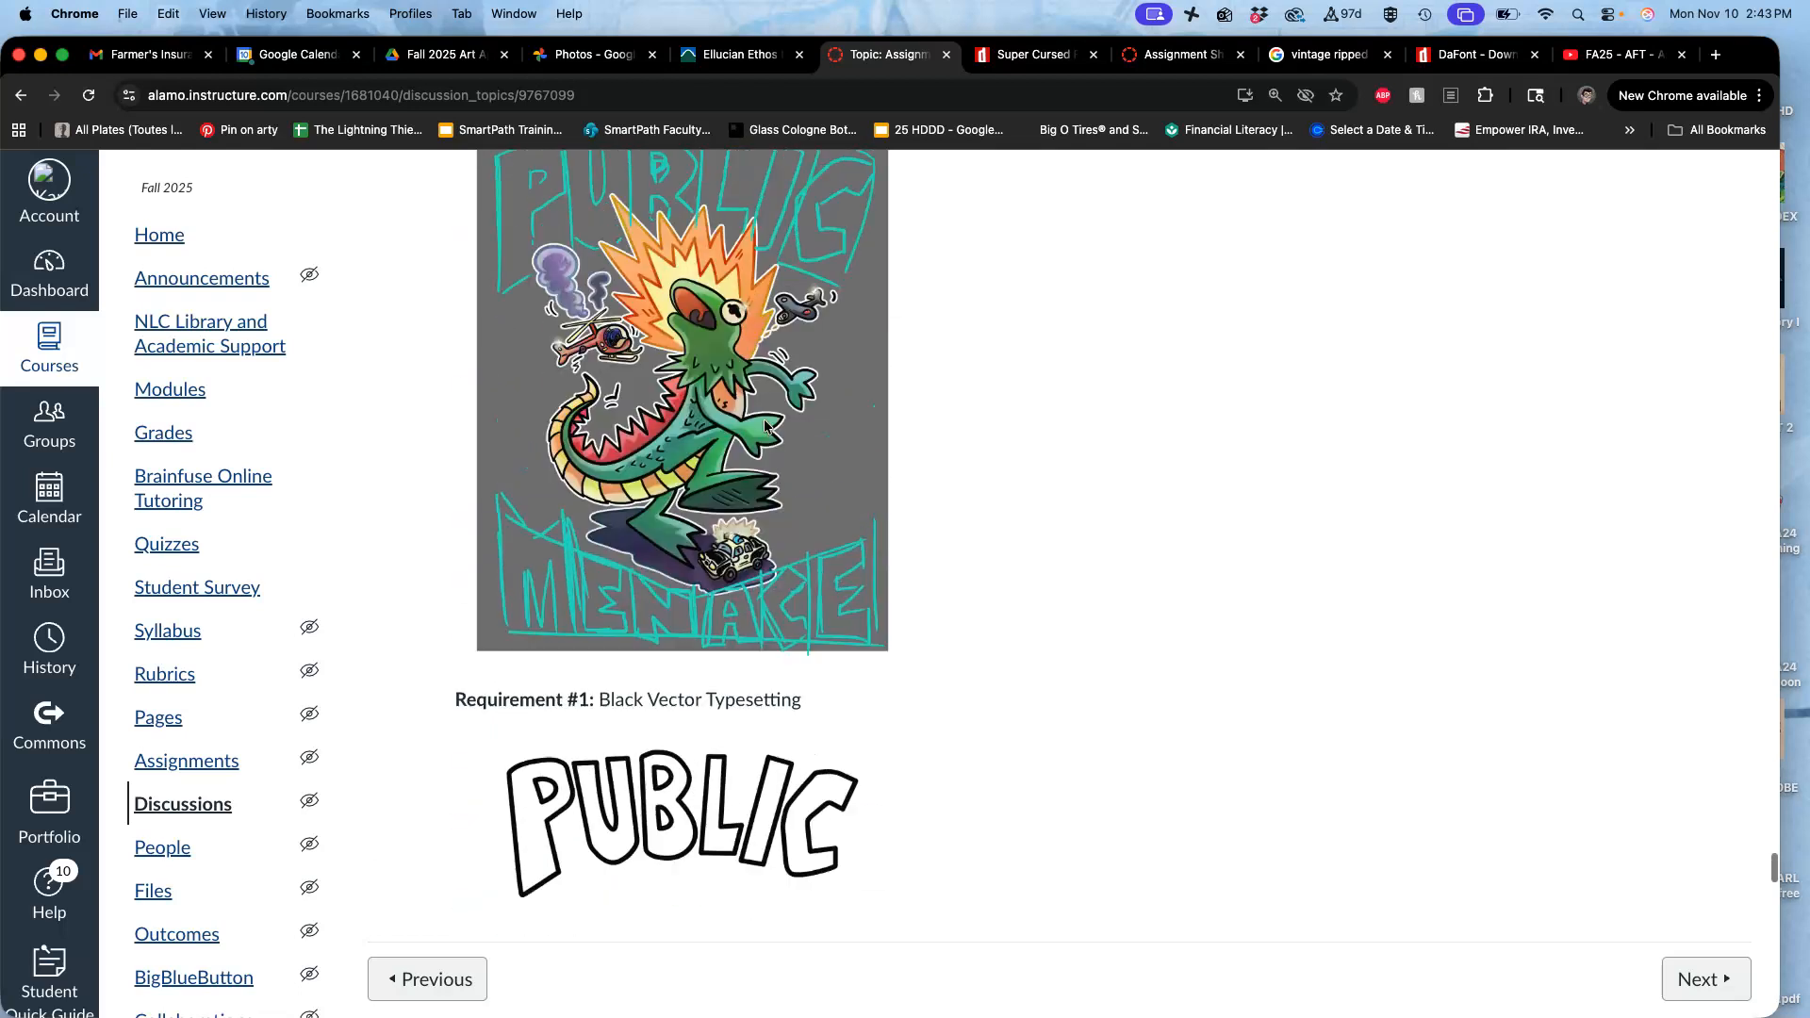
{"action": "scroll", "coordinate": [764, 426], "scroll_direction": "up", "scroll_amount": 20}
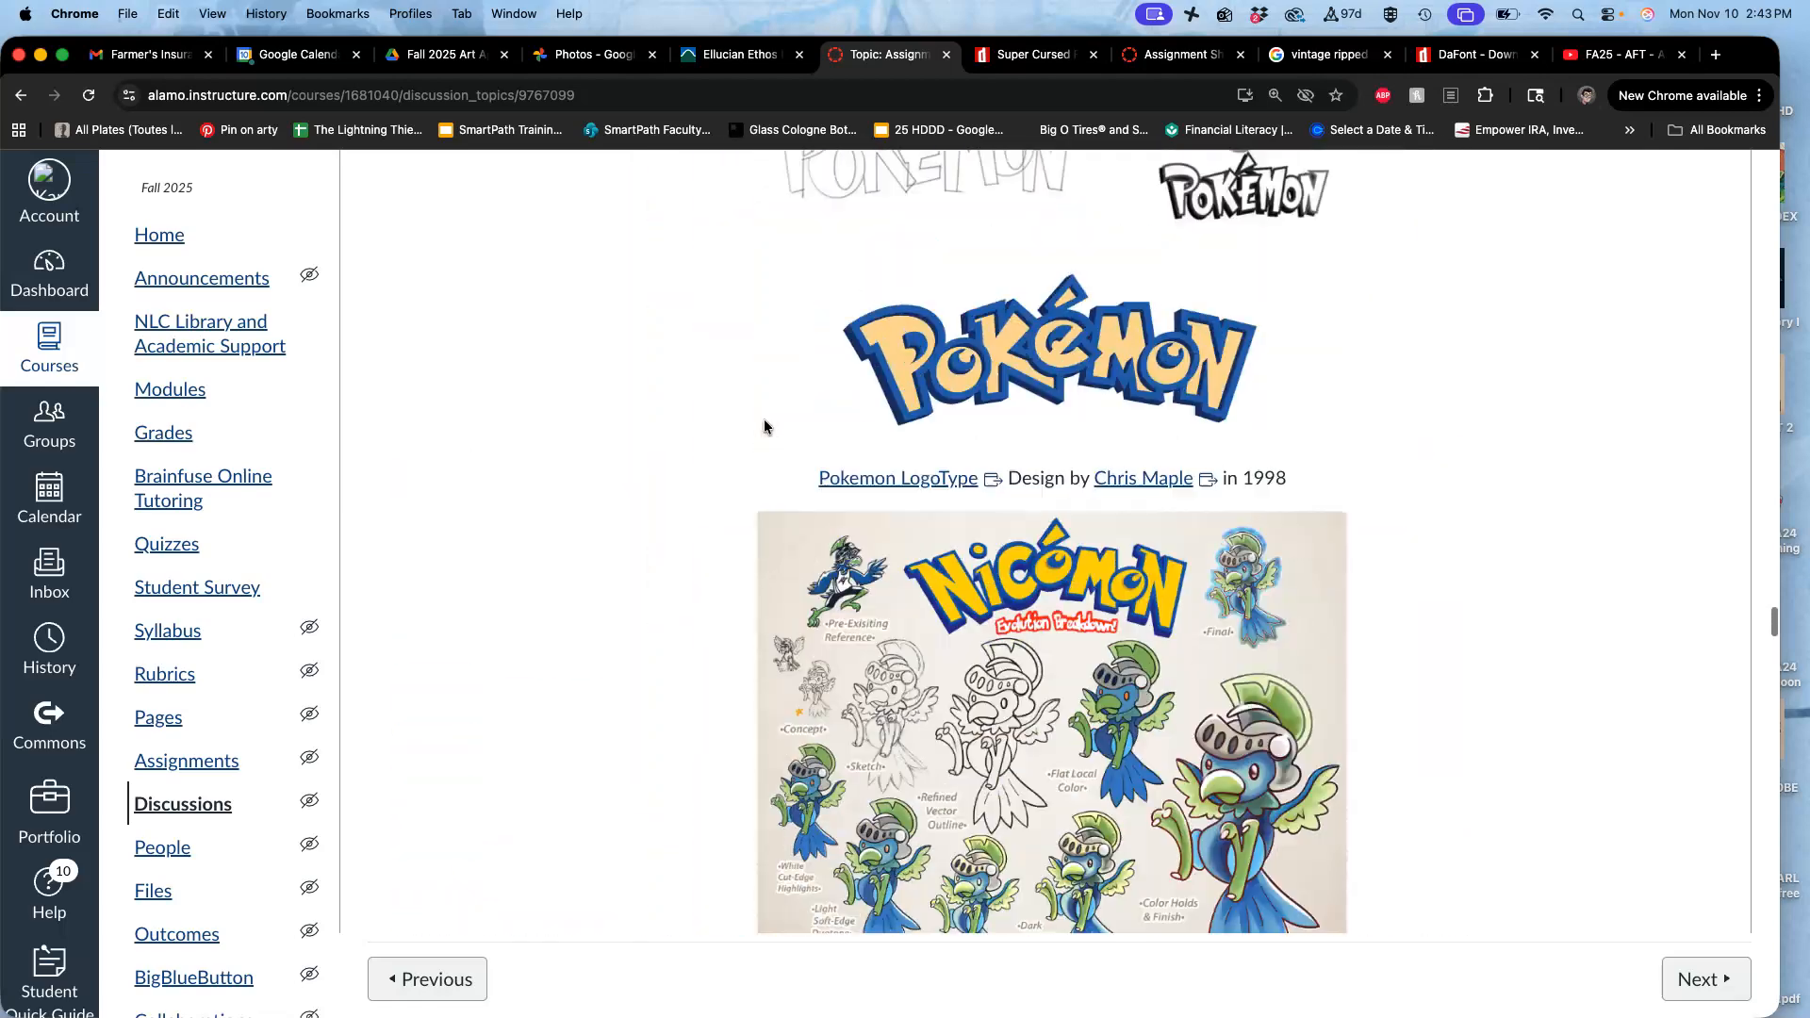
{"action": "scroll", "coordinate": [764, 424], "scroll_direction": "down", "scroll_amount": 2}
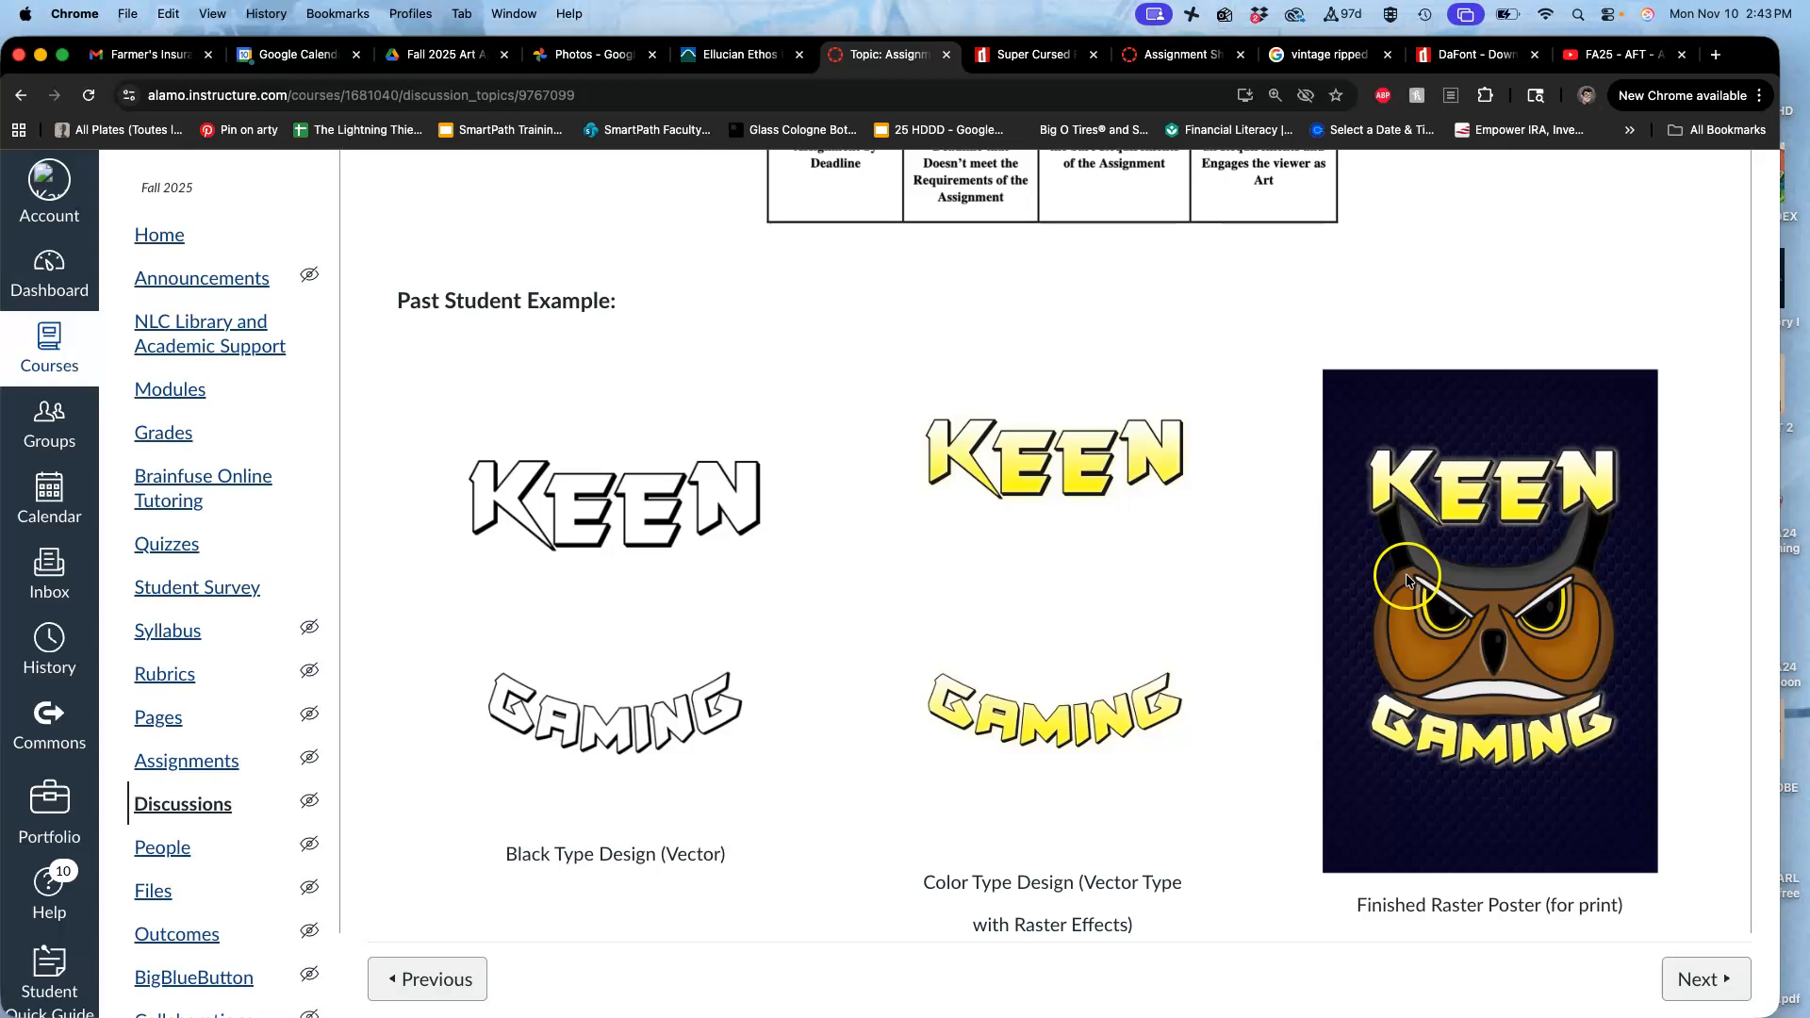
{"action": "scroll", "coordinate": [1405, 573], "scroll_direction": "down", "scroll_amount": 20}
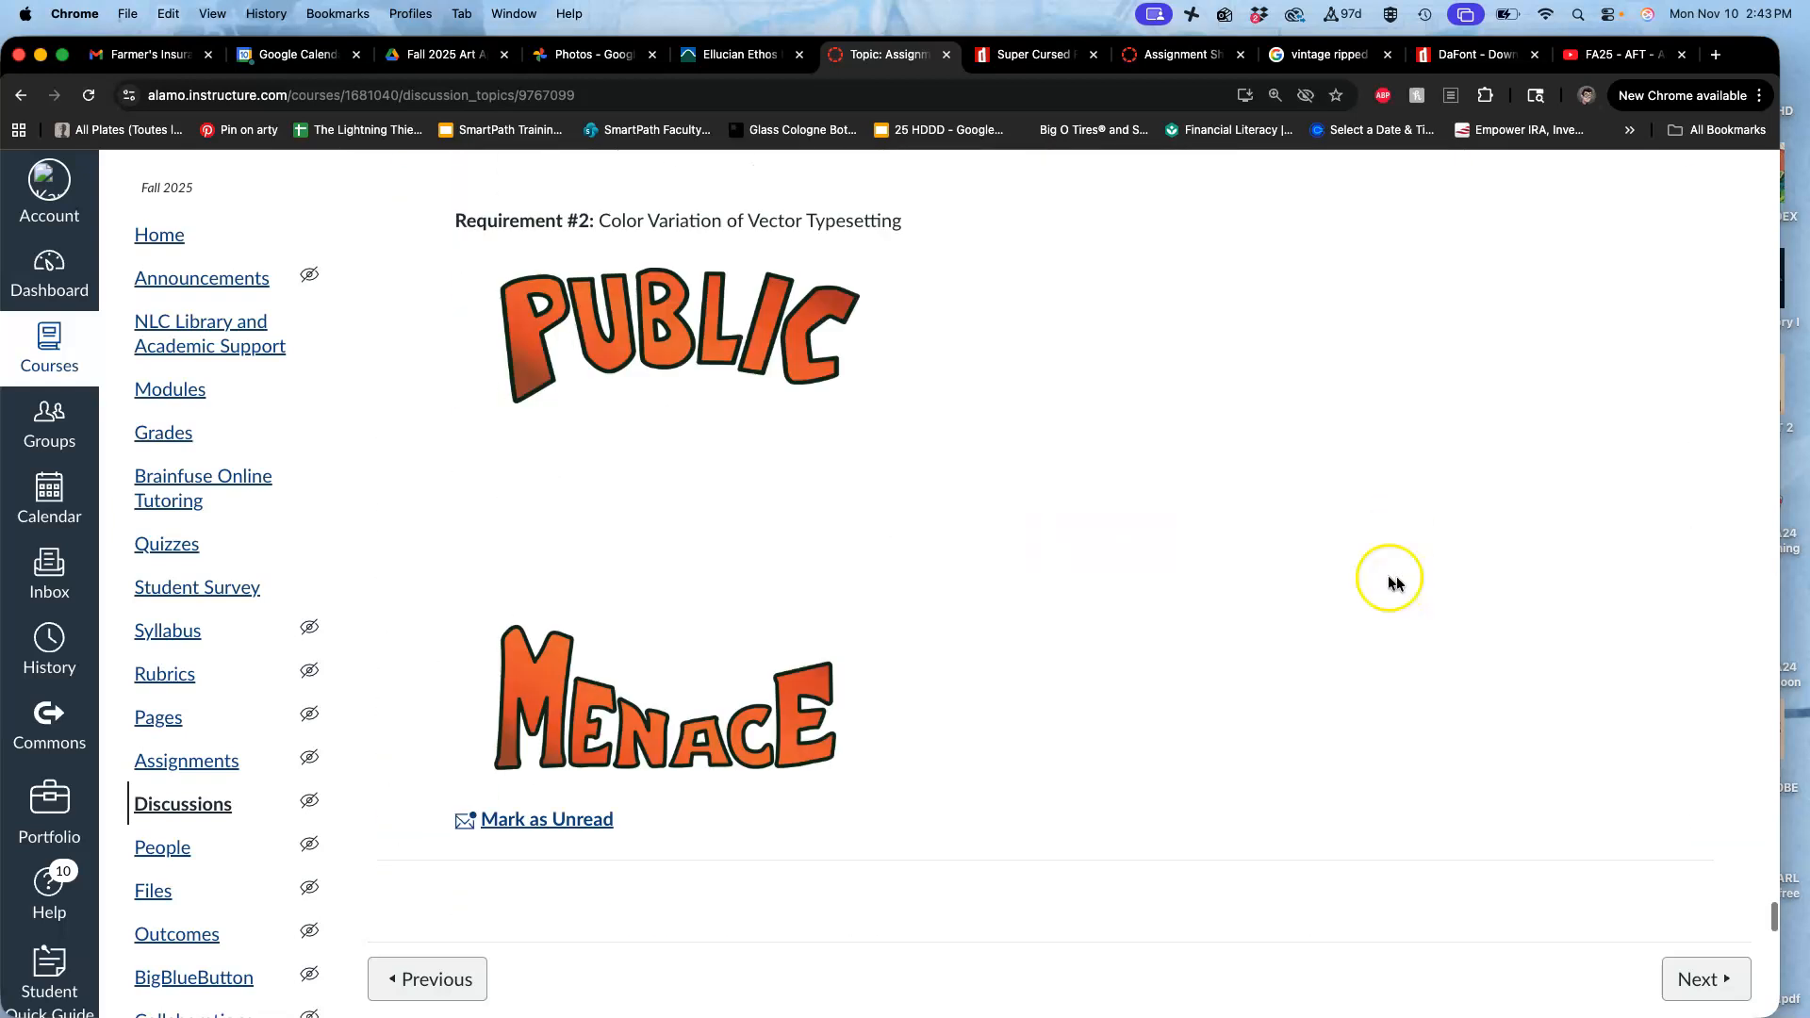
Switch to Photoshop and show the Layer 1 copy background and the Kermitzilla copy 3 illustration layer.
{"action": "mouse_move", "coordinate": [2, 382]}
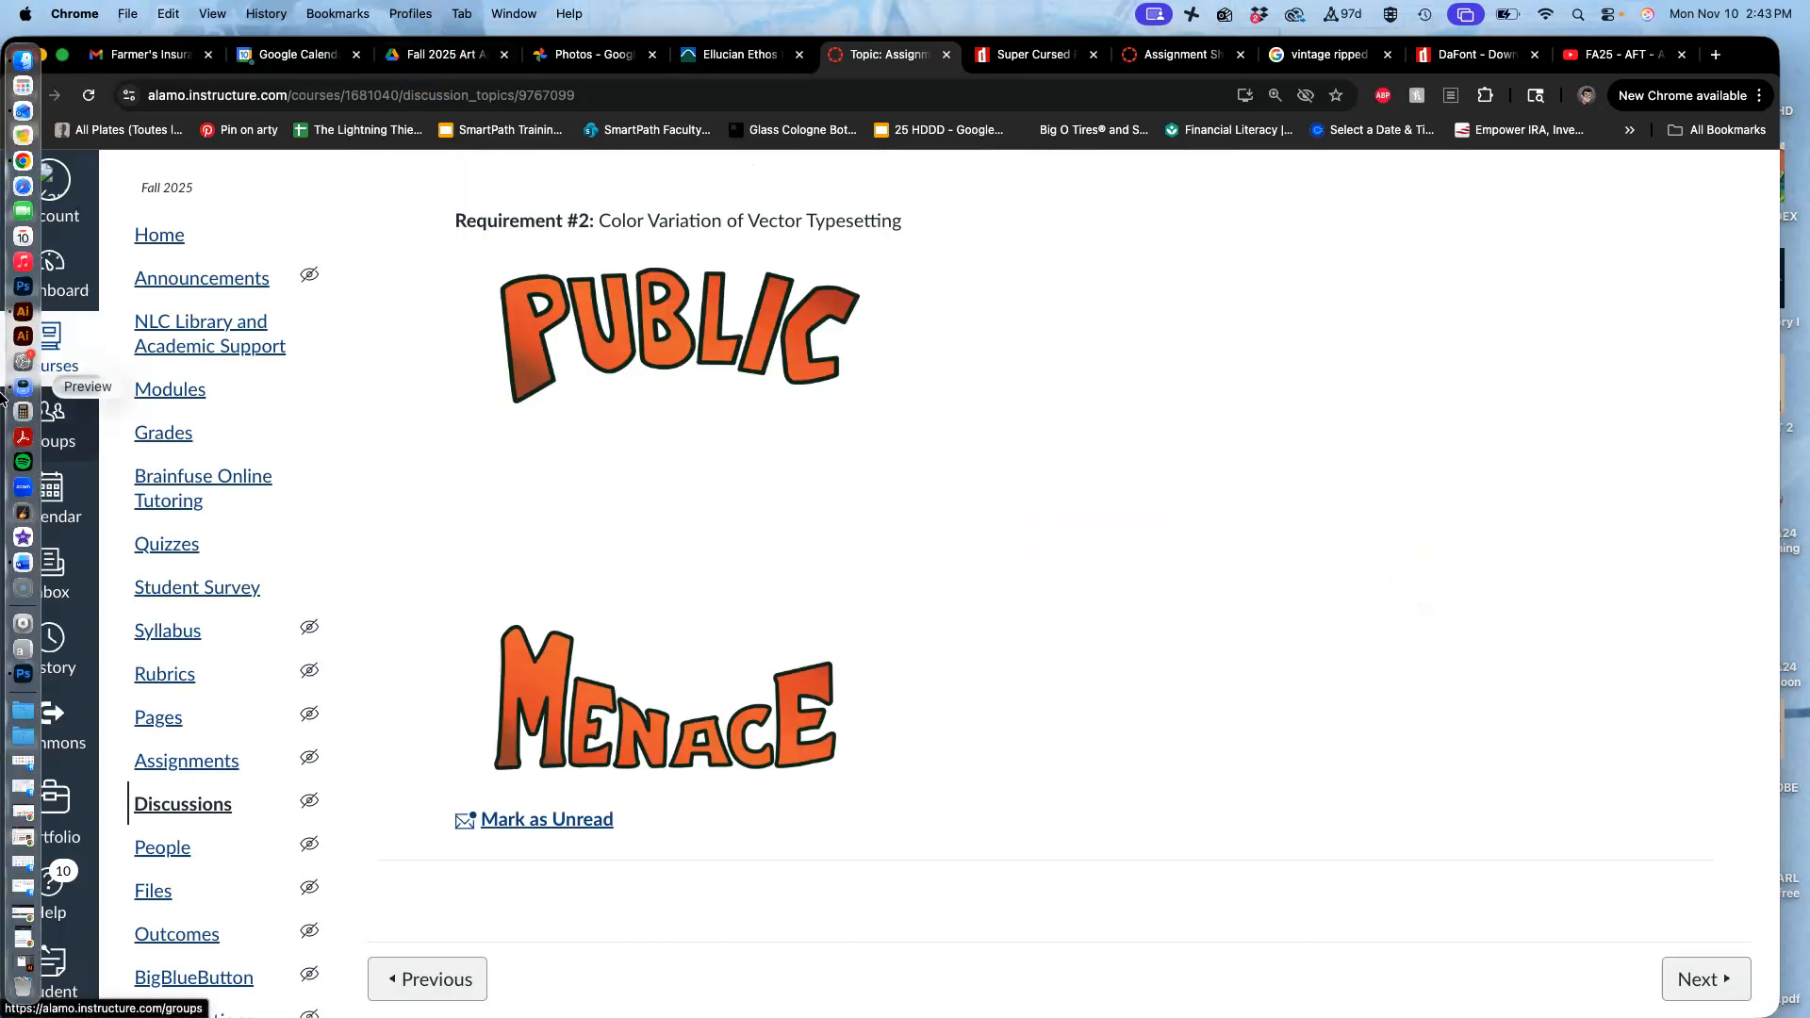
{"action": "right_click", "coordinate": [23, 292]}
{"action": "left_click", "coordinate": [99, 353]}
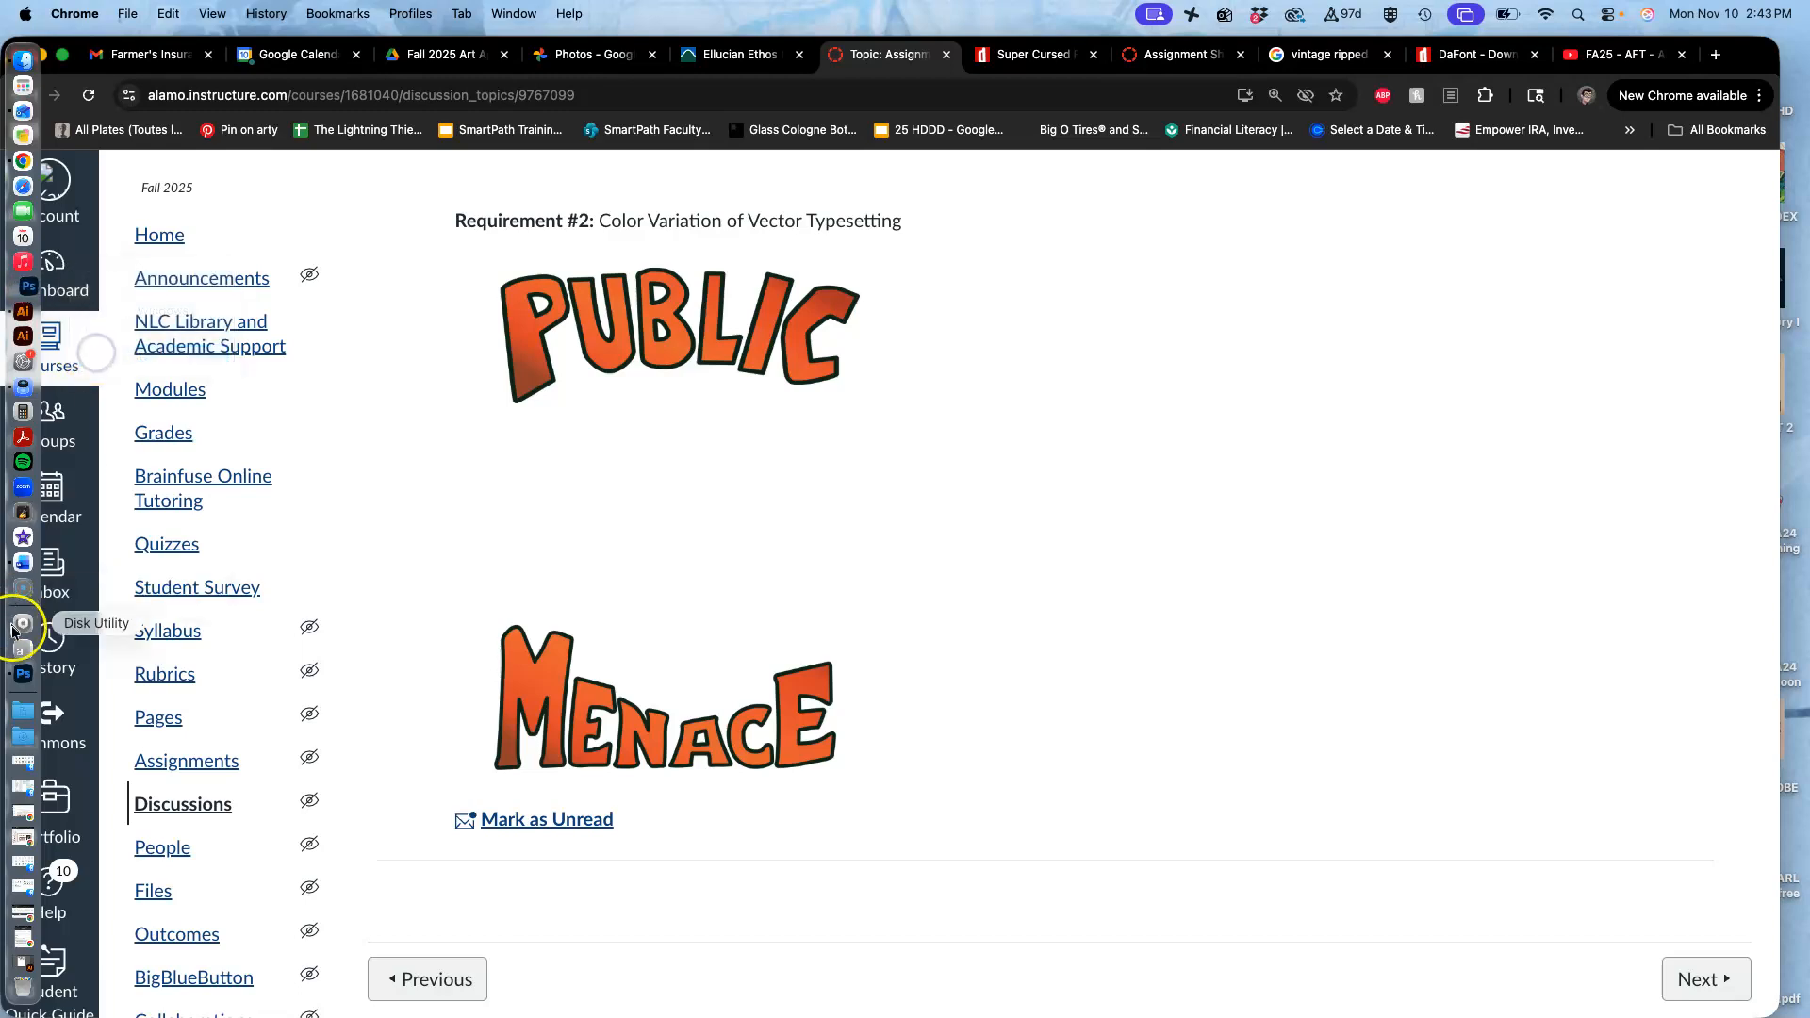
{"action": "left_click", "coordinate": [23, 676]}
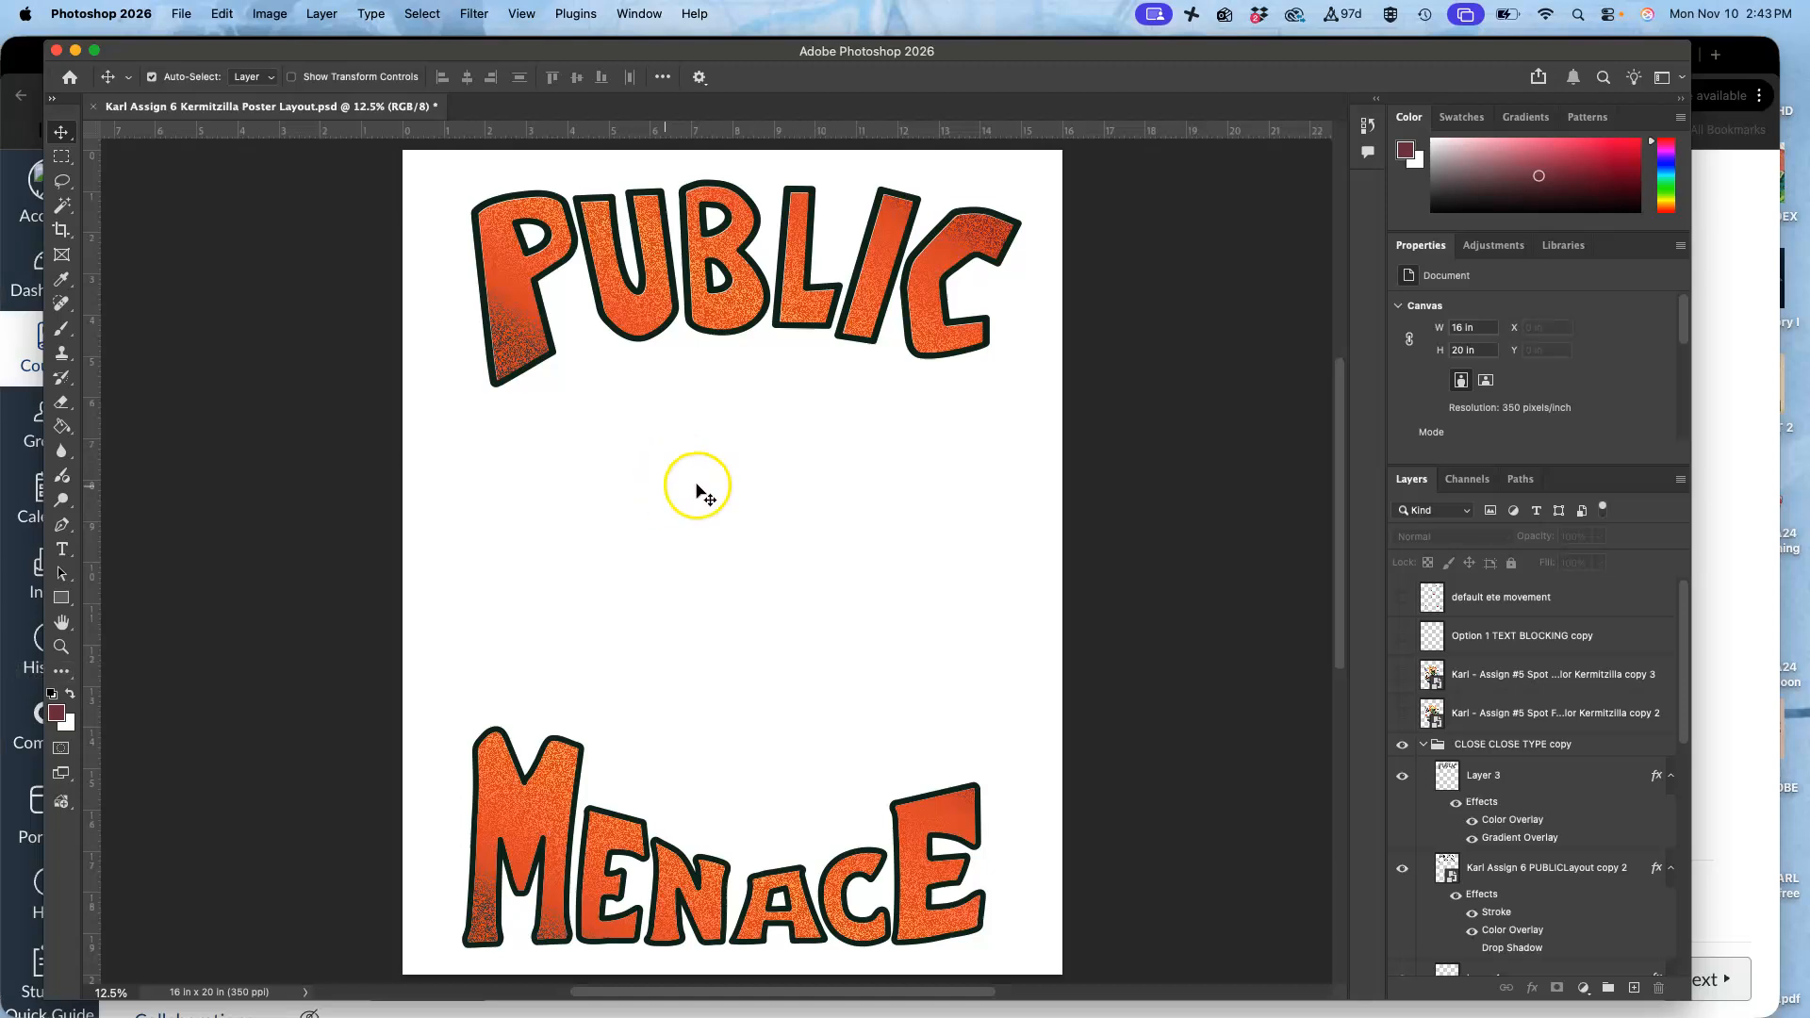
{"action": "scroll", "coordinate": [1405, 728], "scroll_direction": "down", "scroll_amount": 8}
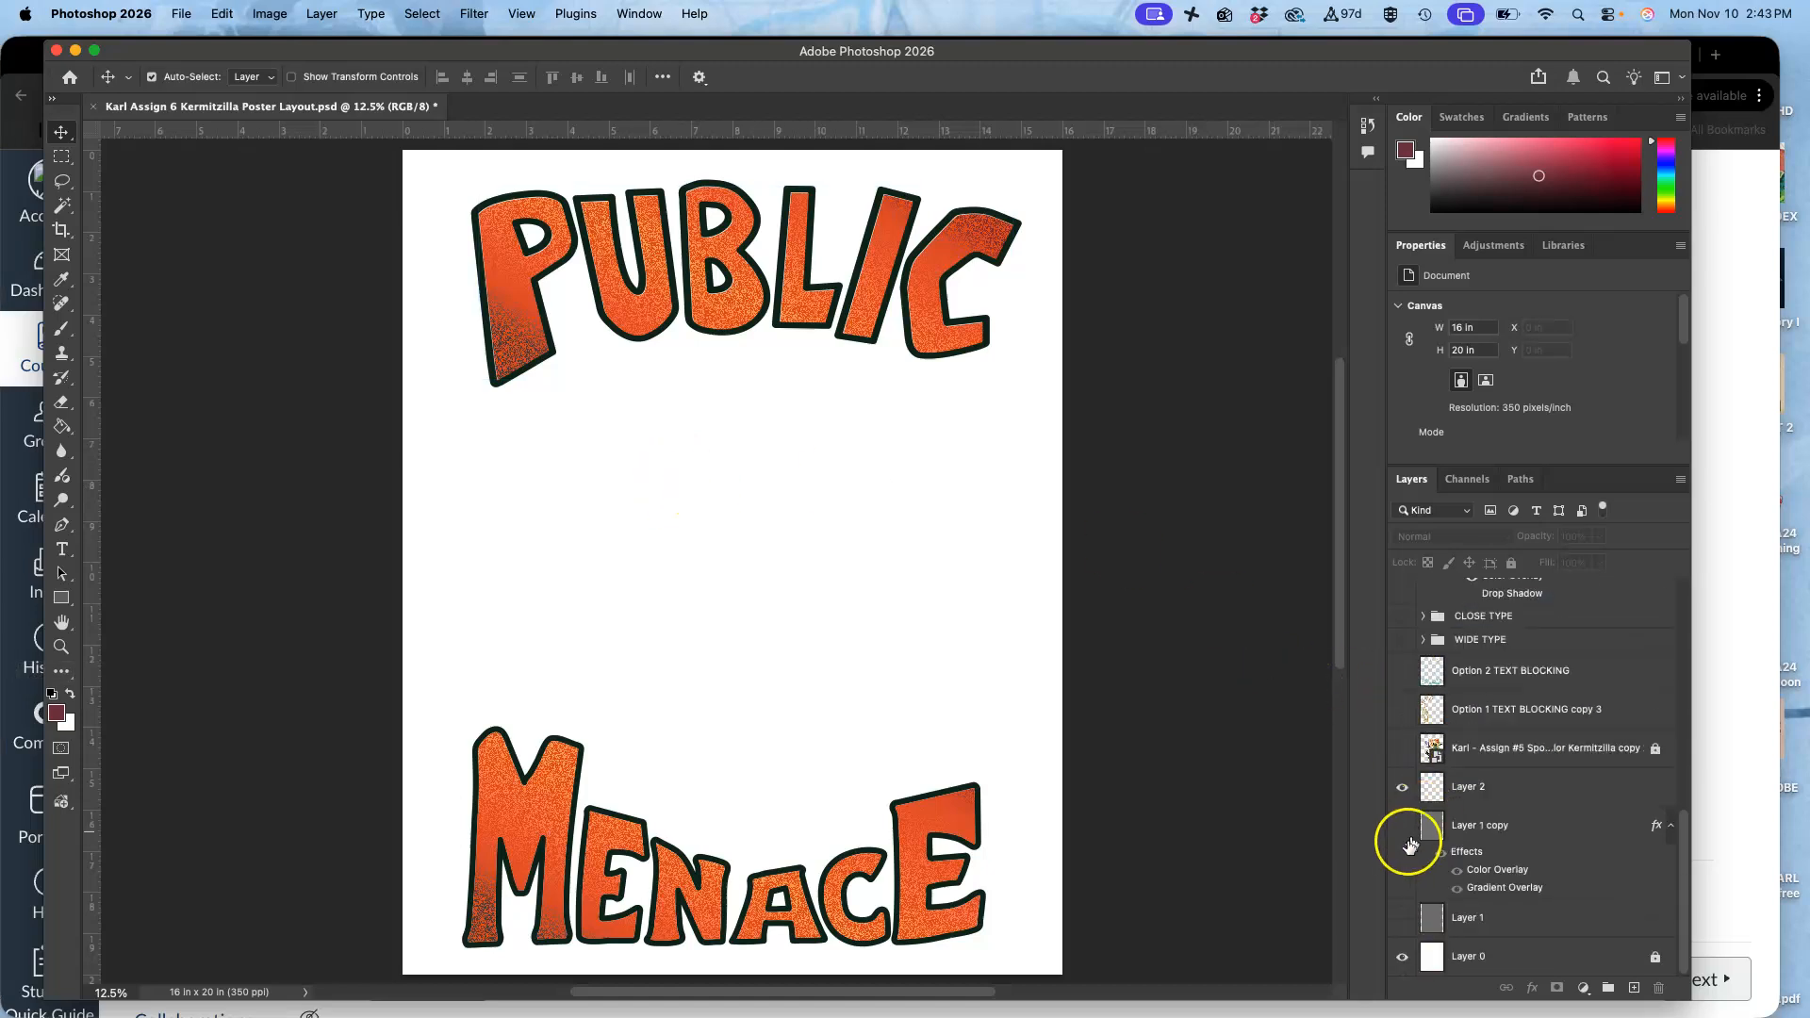
{"action": "left_click", "coordinate": [1404, 829]}
{"action": "scroll", "coordinate": [1484, 754], "scroll_direction": "up", "scroll_amount": 10}
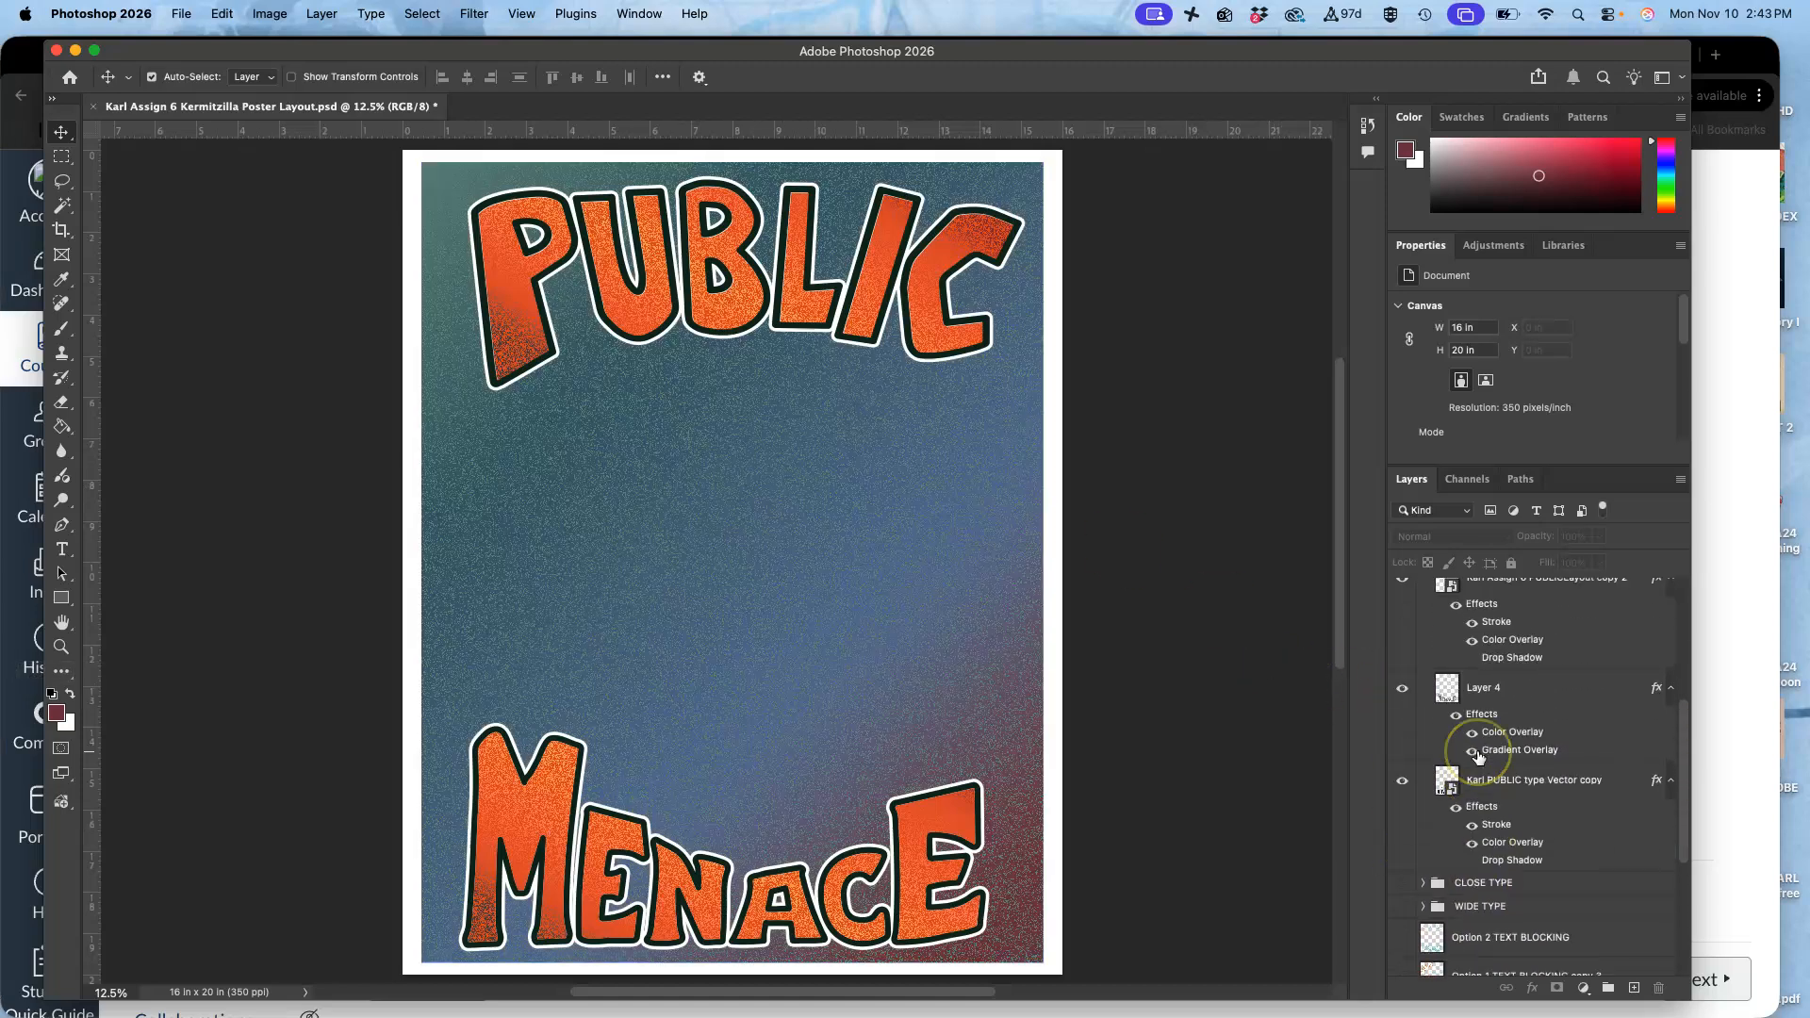
{"action": "scroll", "coordinate": [1478, 758], "scroll_direction": "up", "scroll_amount": 4}
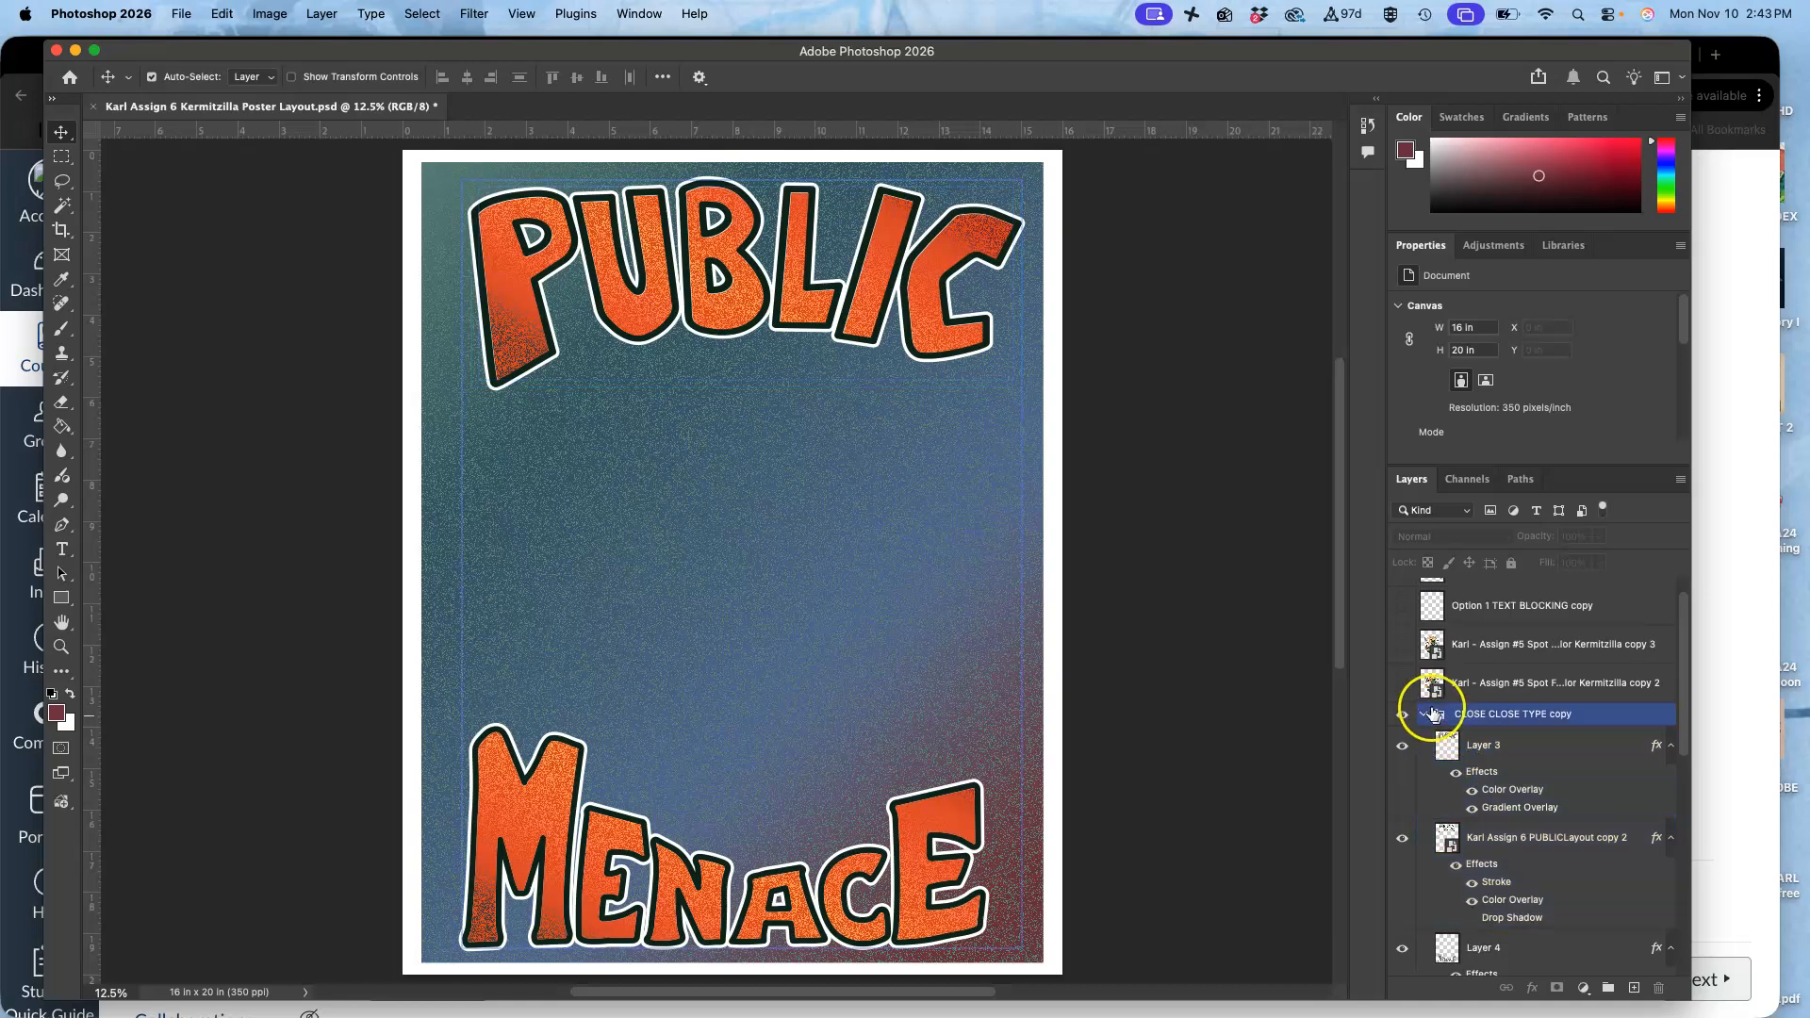
{"action": "left_click", "coordinate": [1403, 645]}
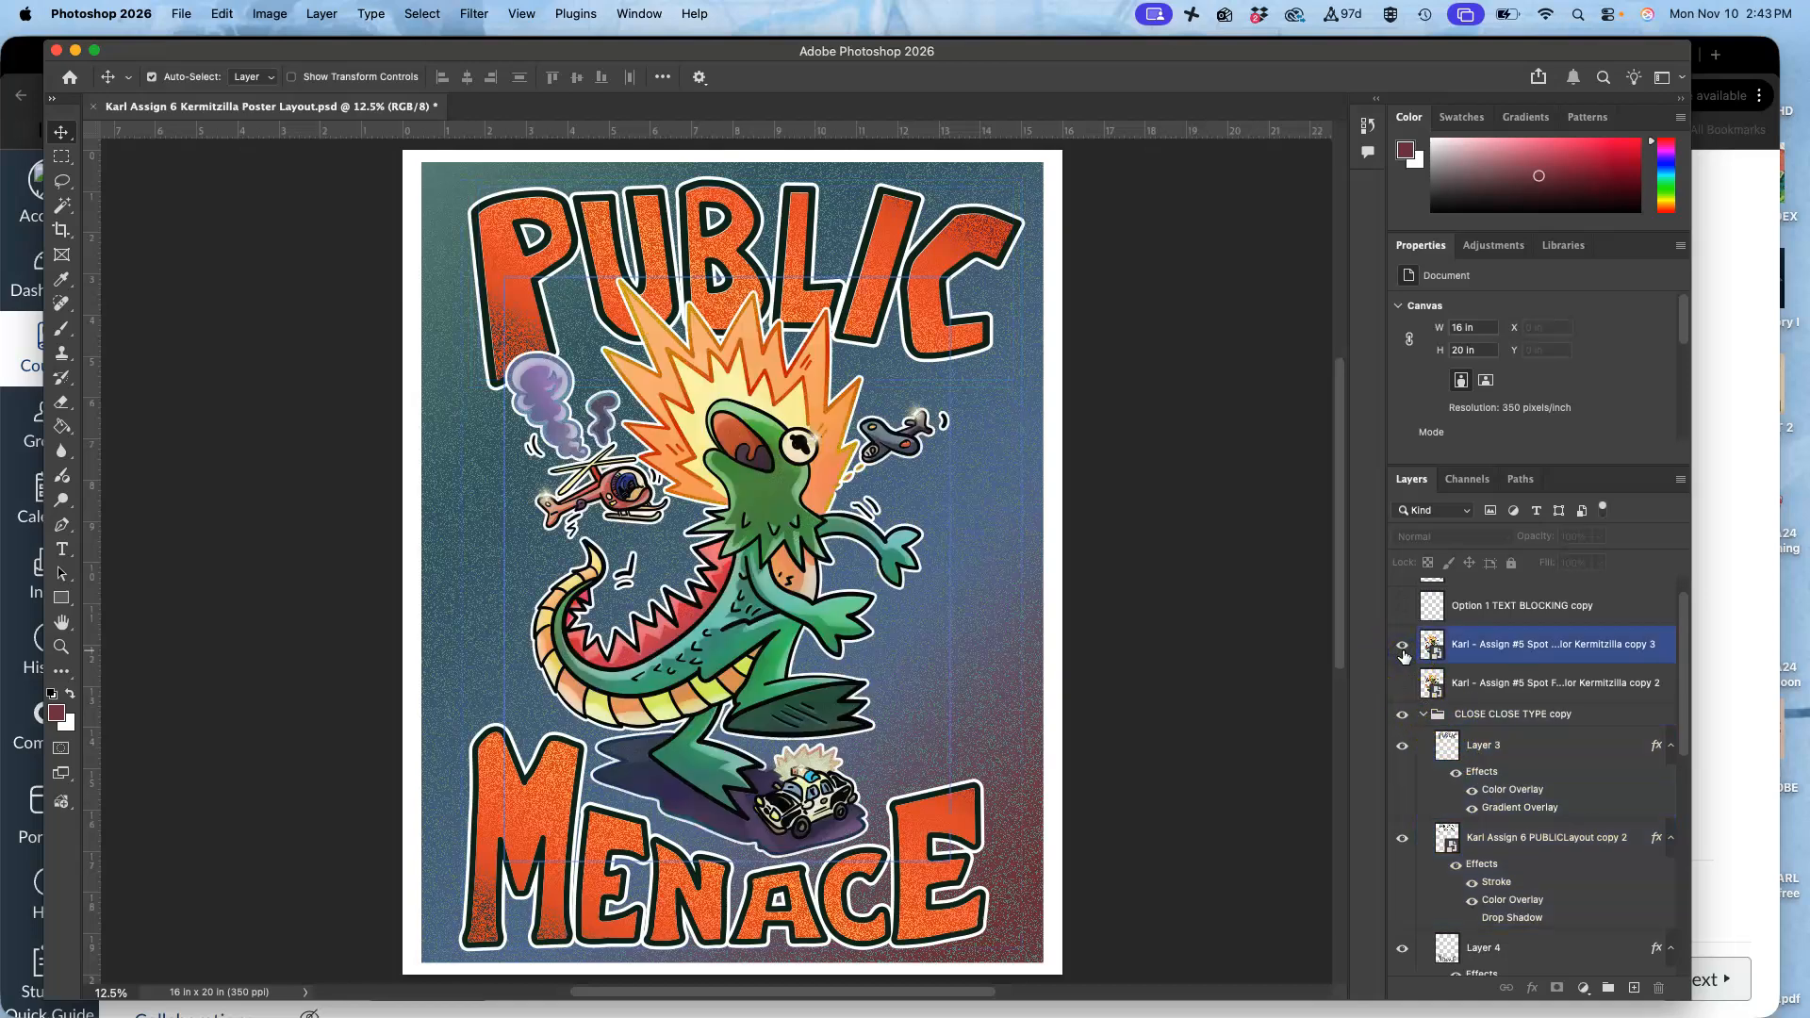
Distort the Kermitzilla copy 3 illustration by pulling its two upper corners slightly outward.
{"action": "left_click", "coordinate": [767, 357]}
{"action": "left_click", "coordinate": [1031, 489]}
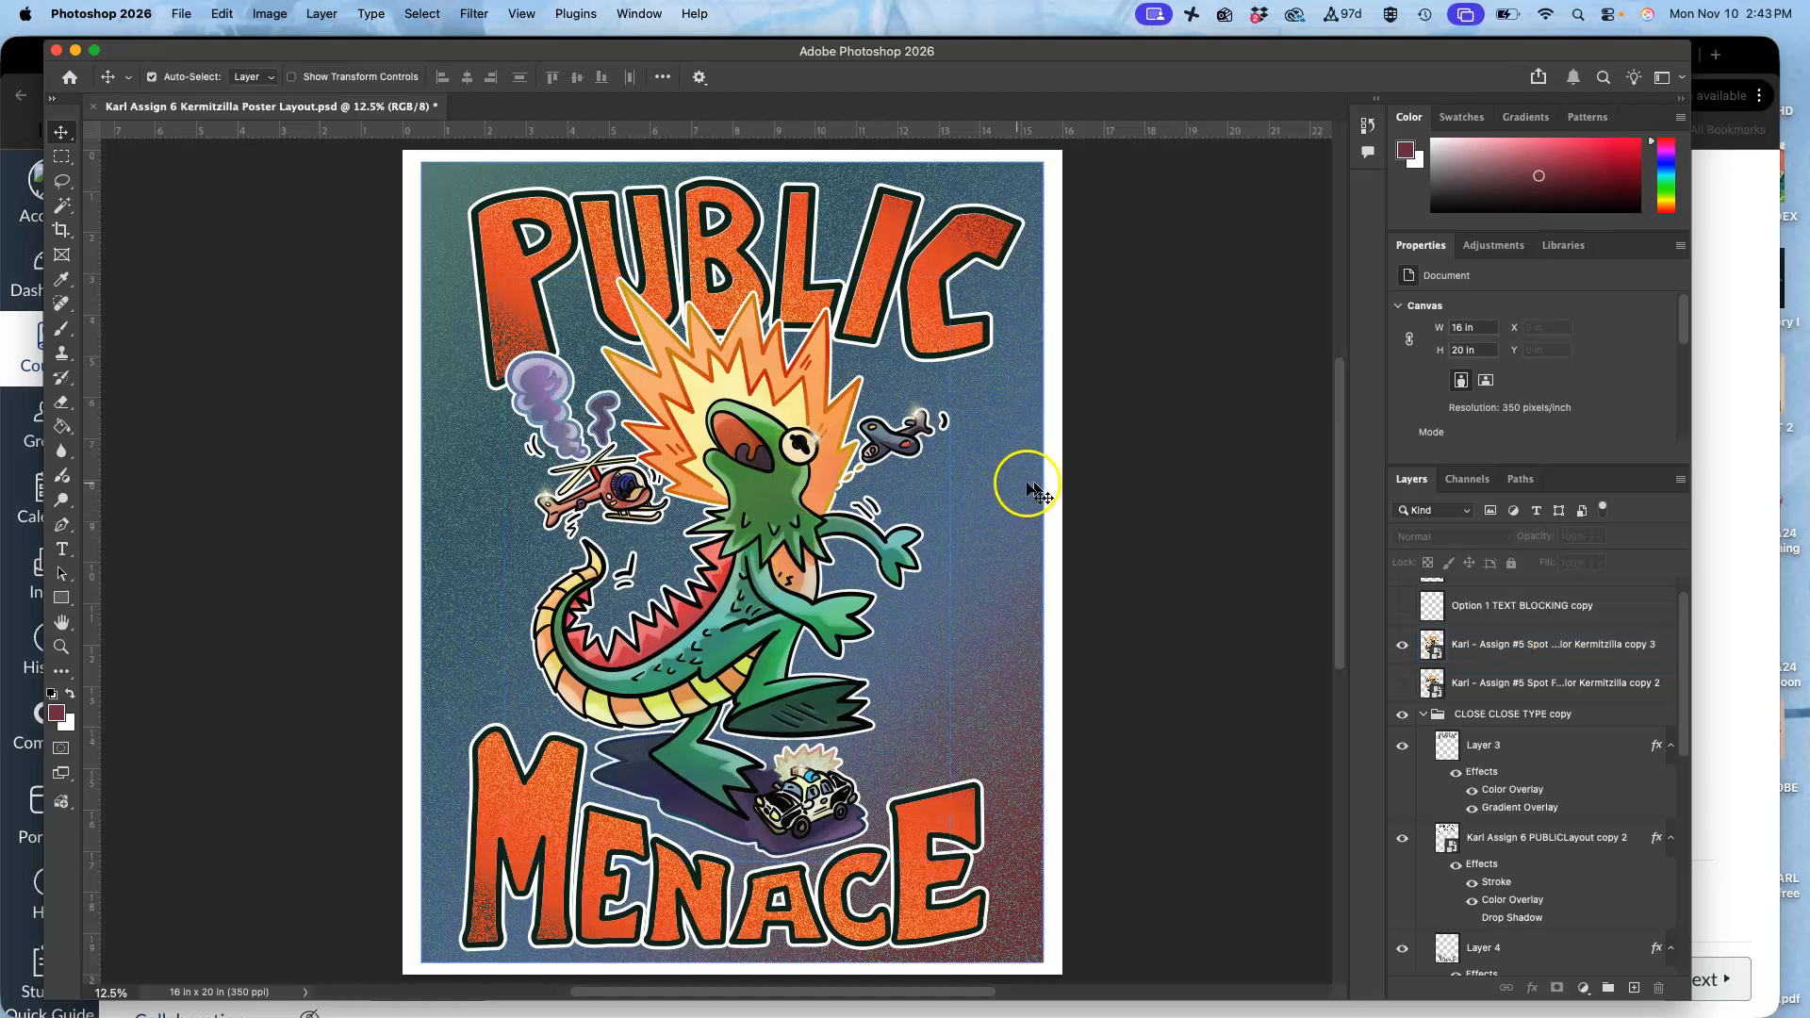
{"action": "left_click", "coordinate": [1488, 646]}
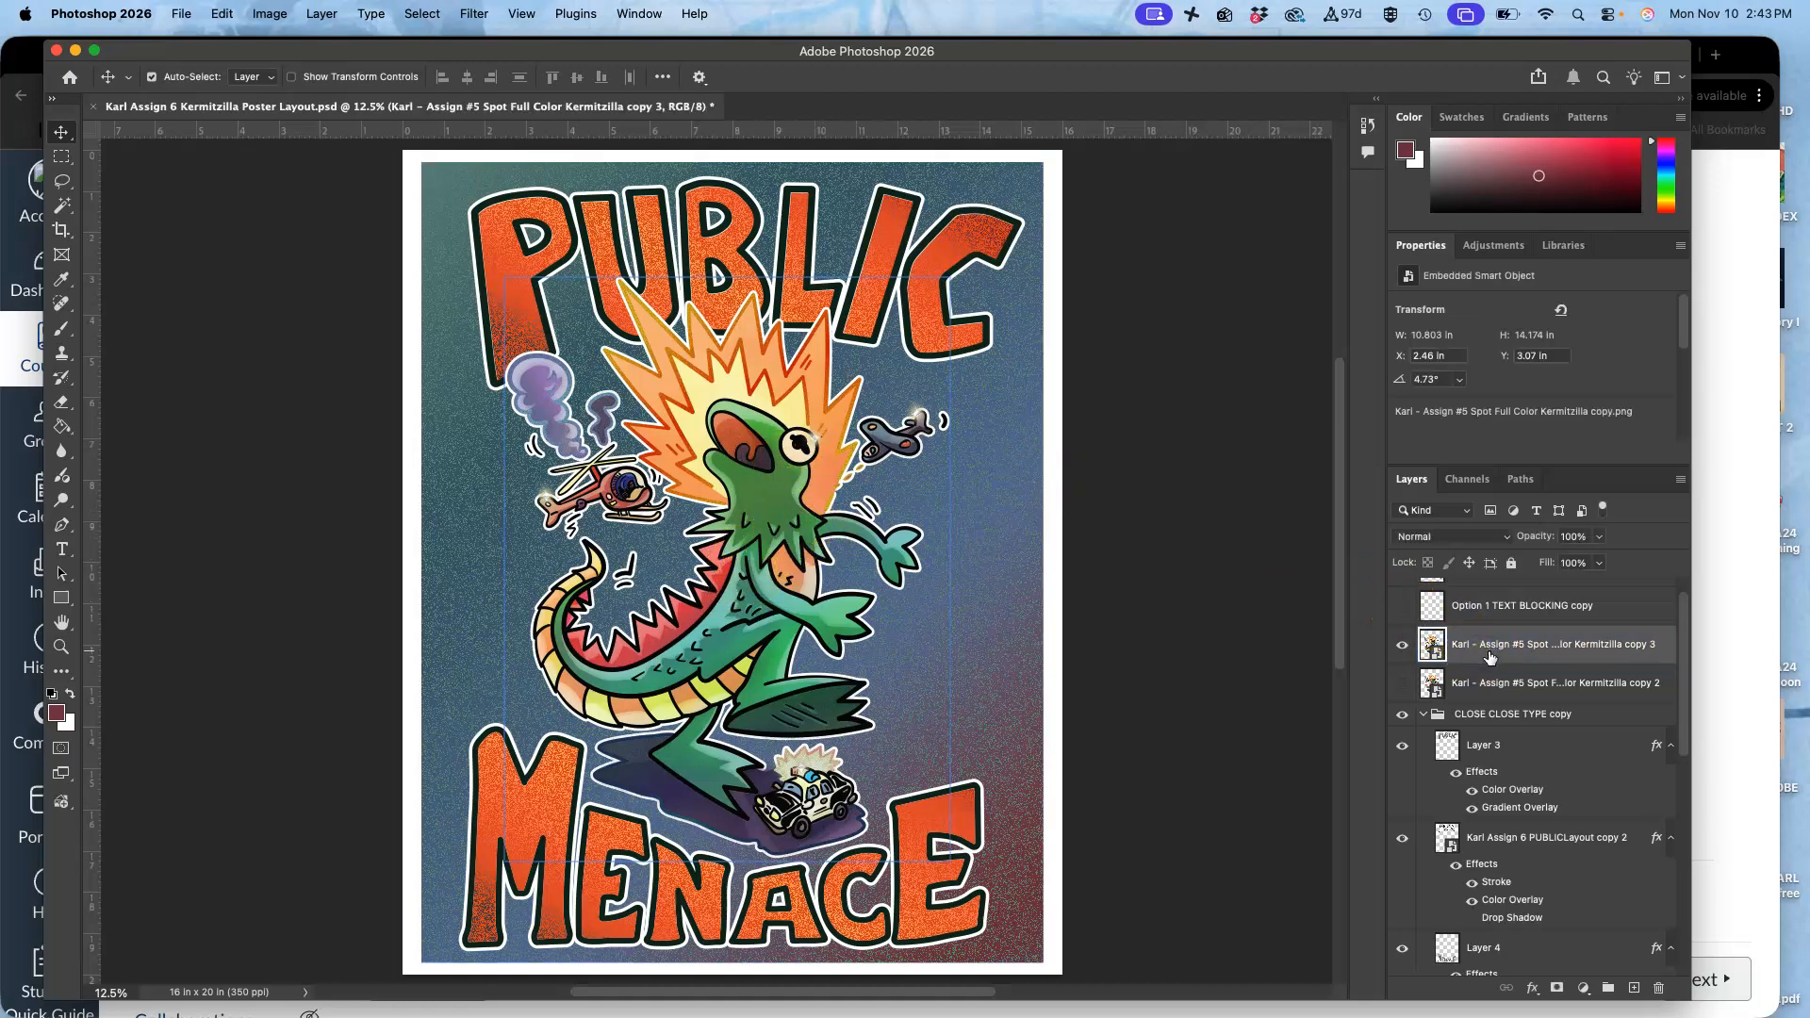
{"action": "key", "text": "super+t"}
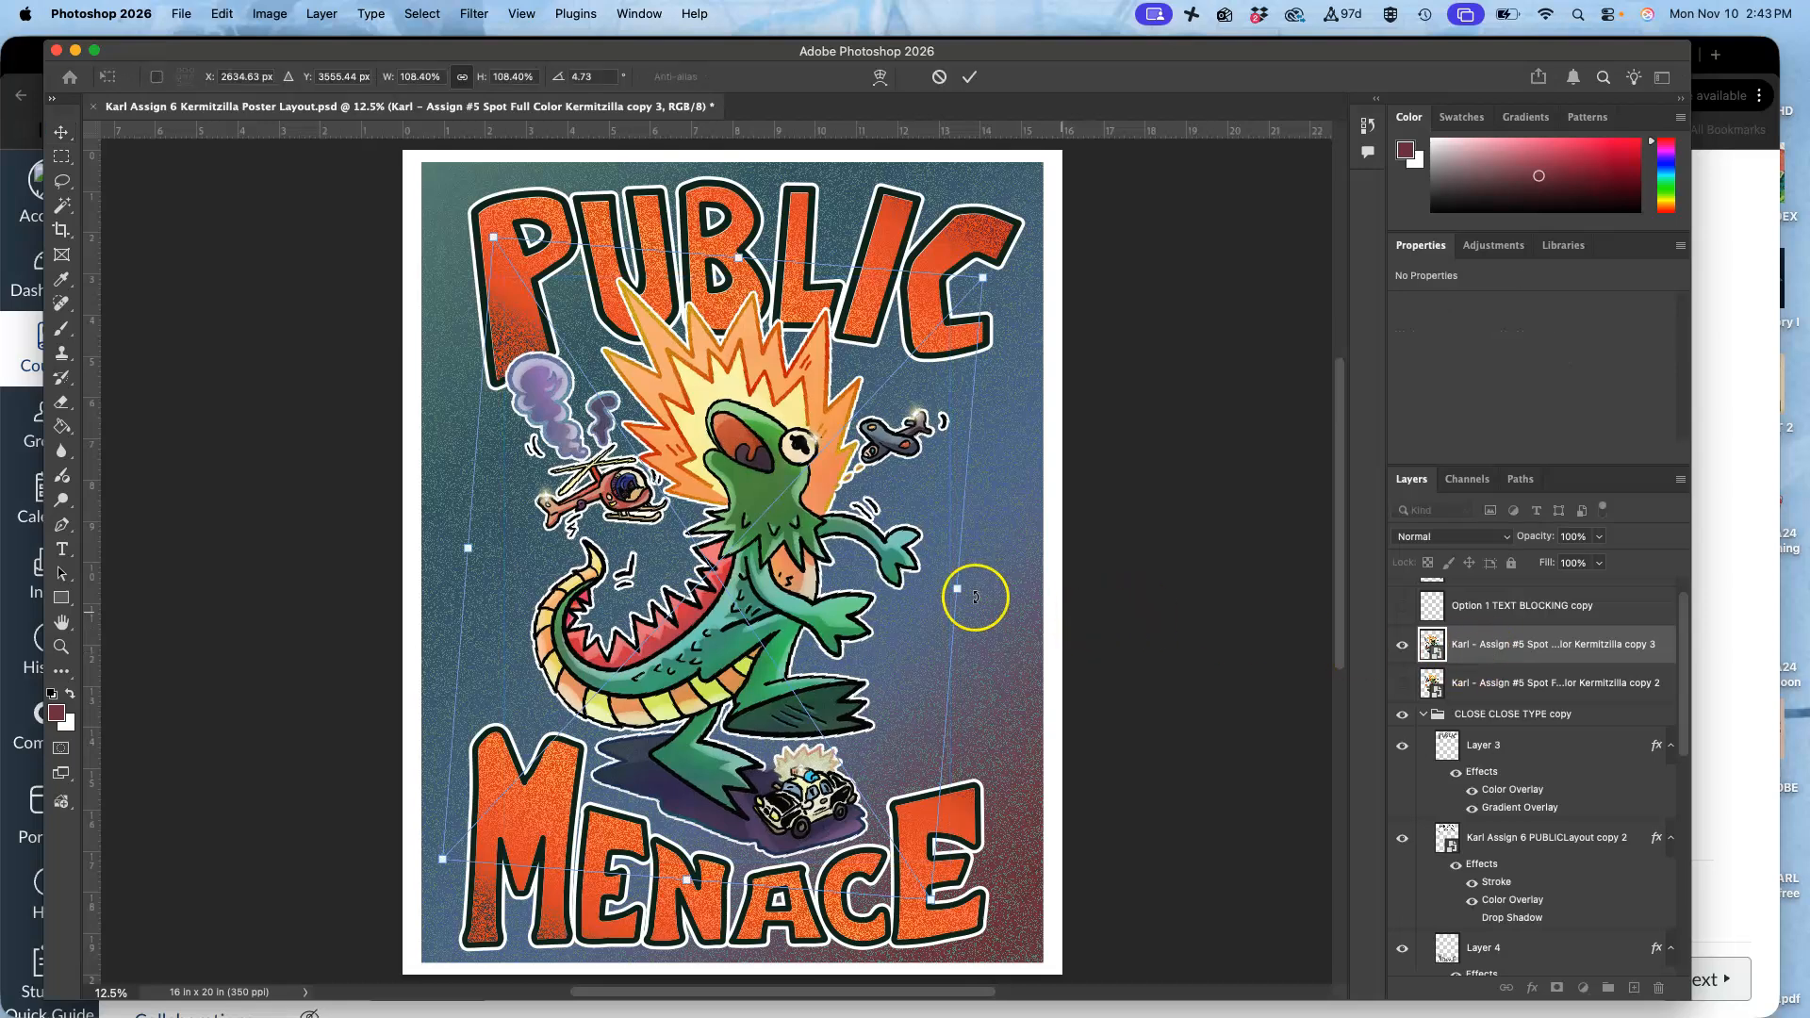
{"action": "right_click", "coordinate": [835, 567]}
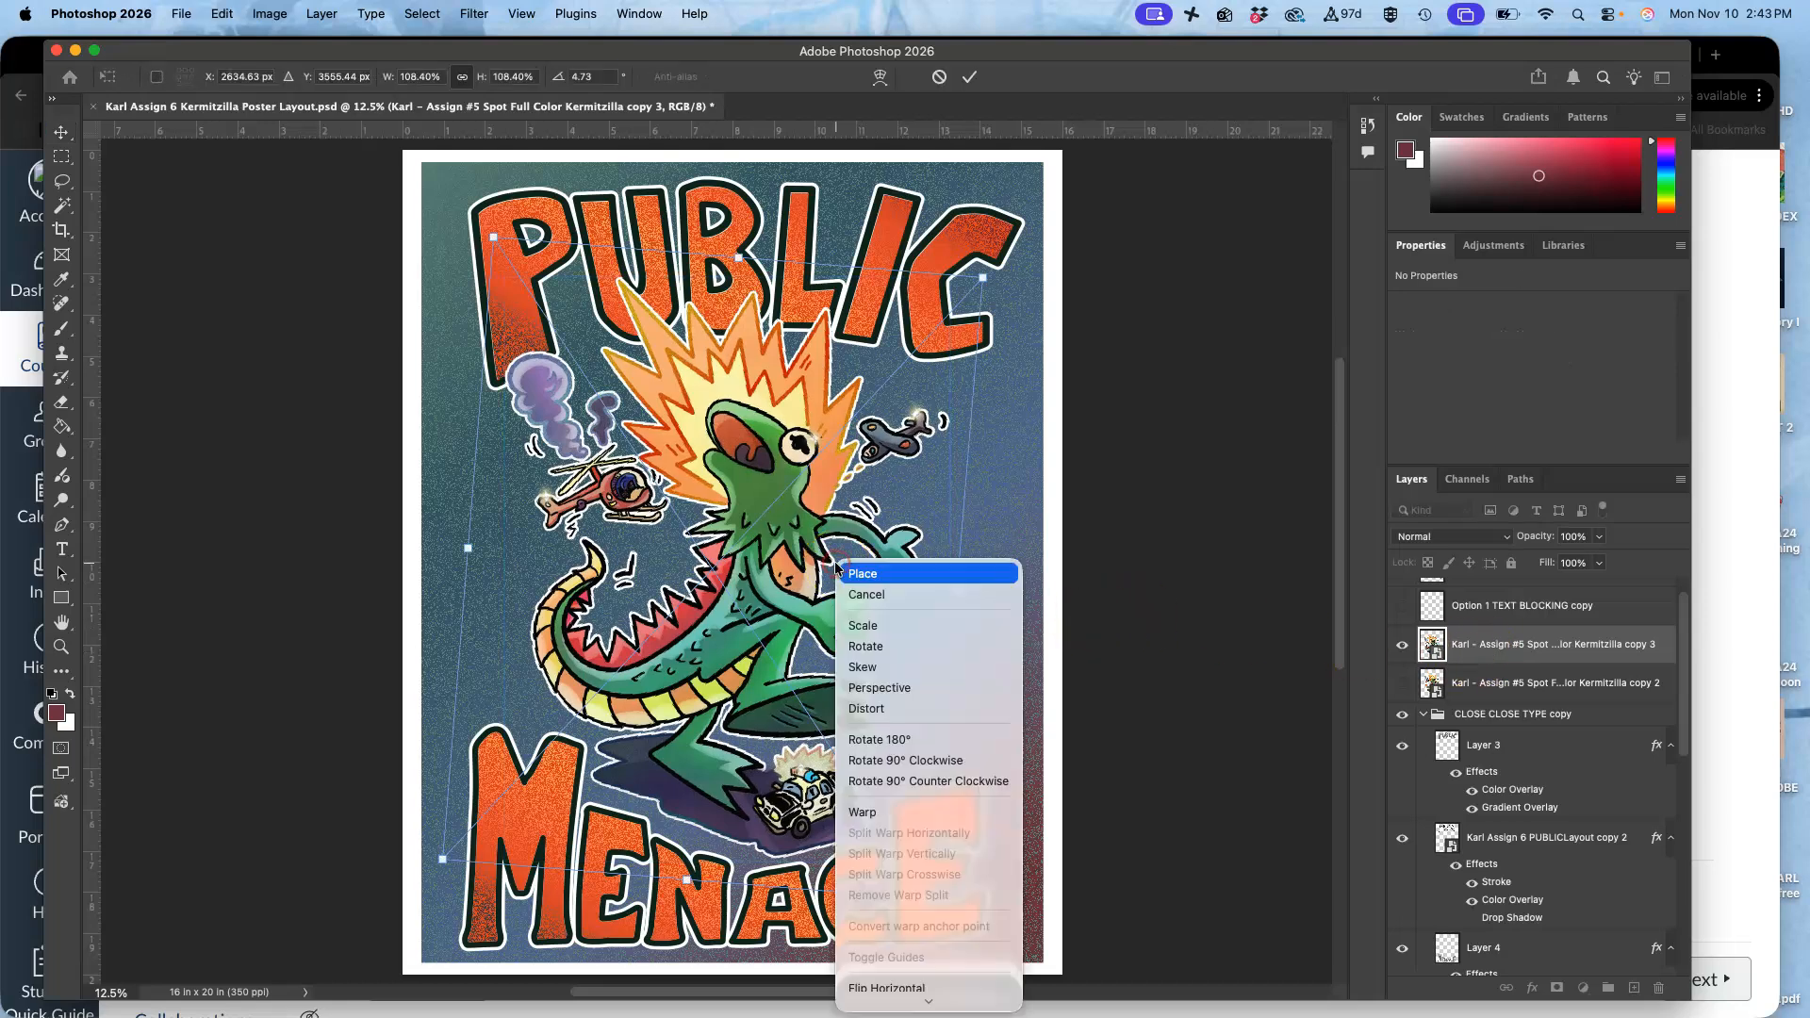
{"action": "left_click", "coordinate": [866, 707]}
{"action": "mouse_move", "coordinate": [981, 281]}
{"action": "left_mouse_down"}
{"action": "mouse_move", "coordinate": [1037, 258]}
{"action": "mouse_move", "coordinate": [999, 268]}
{"action": "left_mouse_up"}
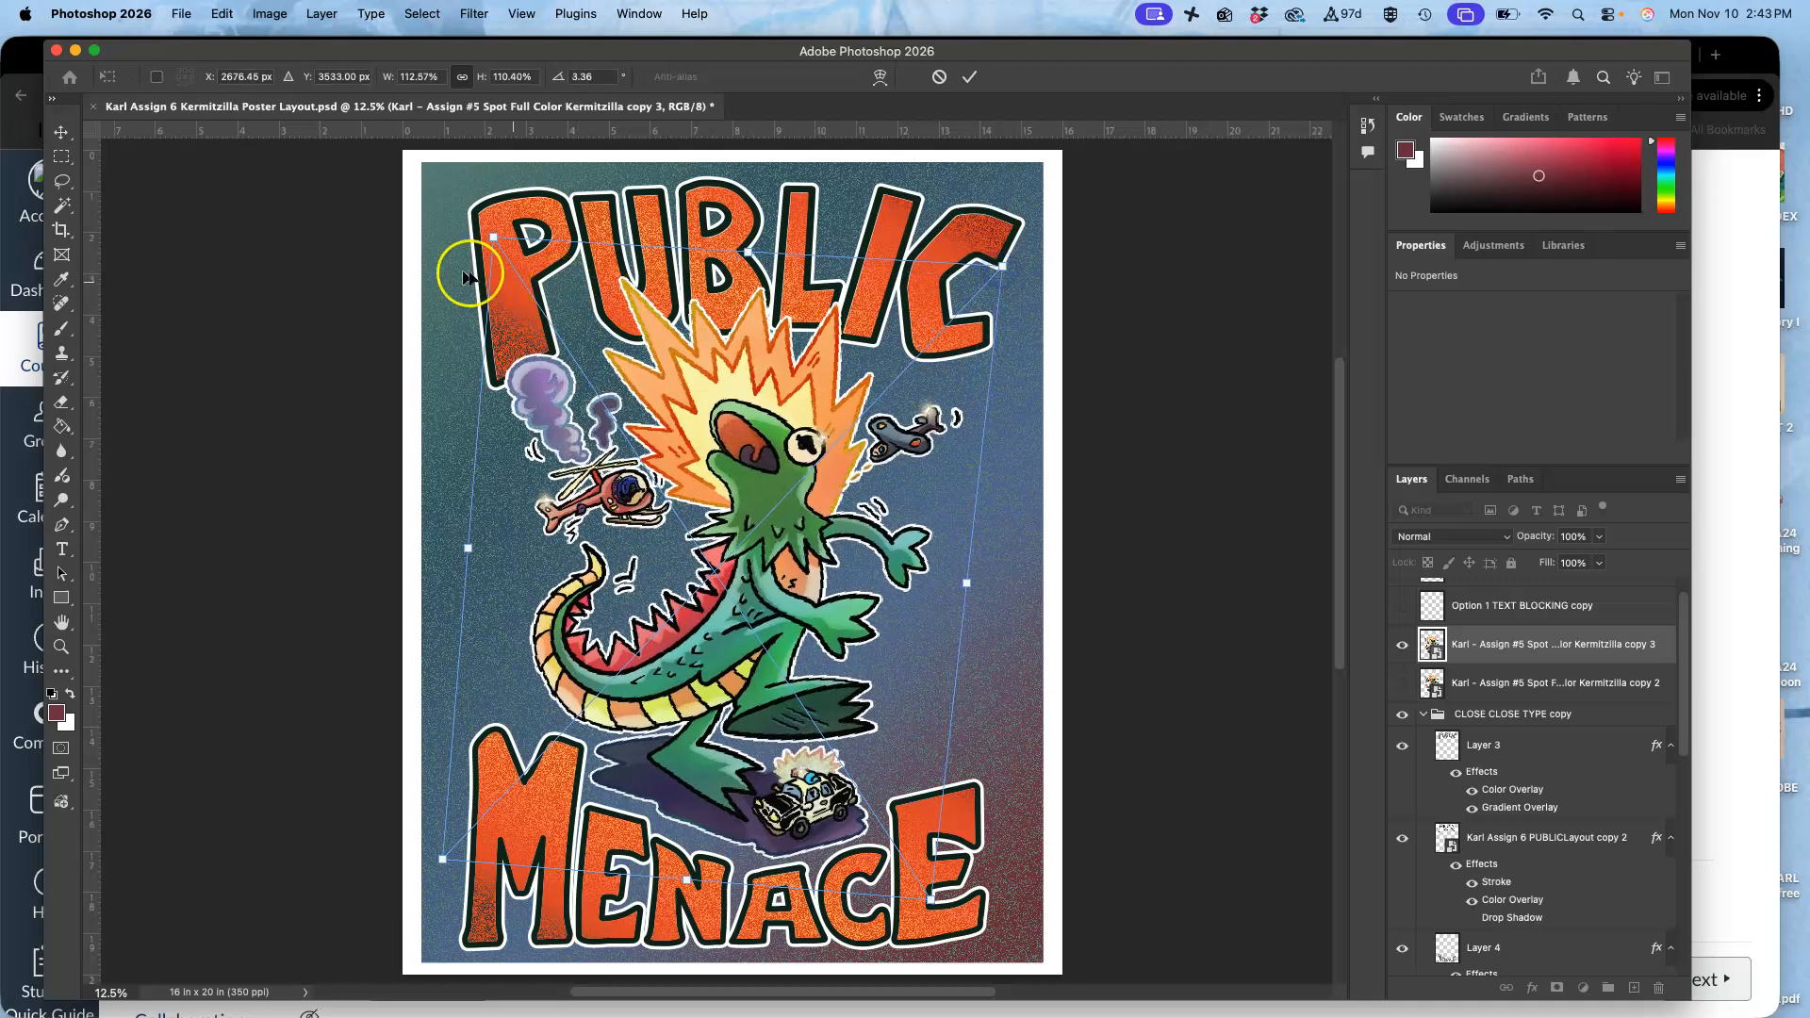
{"action": "left_click_drag", "start_coordinate": [492, 243], "coordinate": [481, 239]}
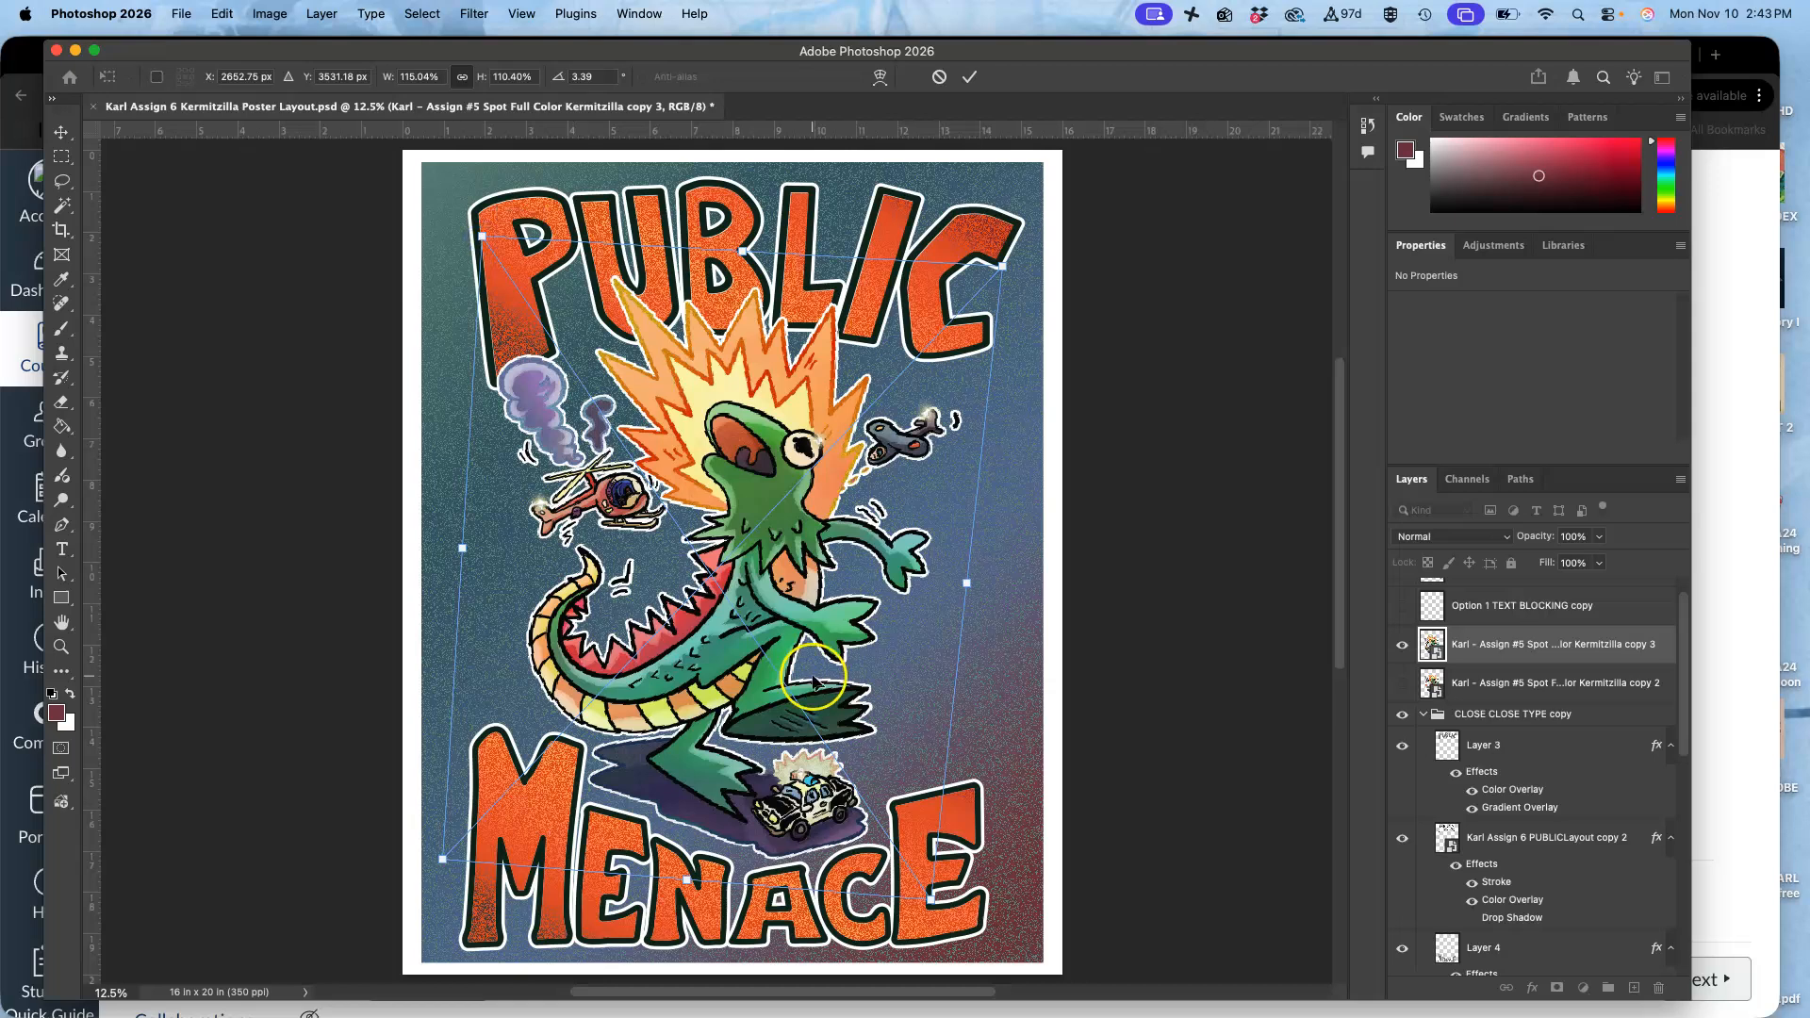
Nudge the illustration's lower corners inward and refine the upper ones, apply the distortion at about 11.27 × 14.08 in, and save the document.
{"action": "left_click_drag", "start_coordinate": [931, 897], "coordinate": [926, 888]}
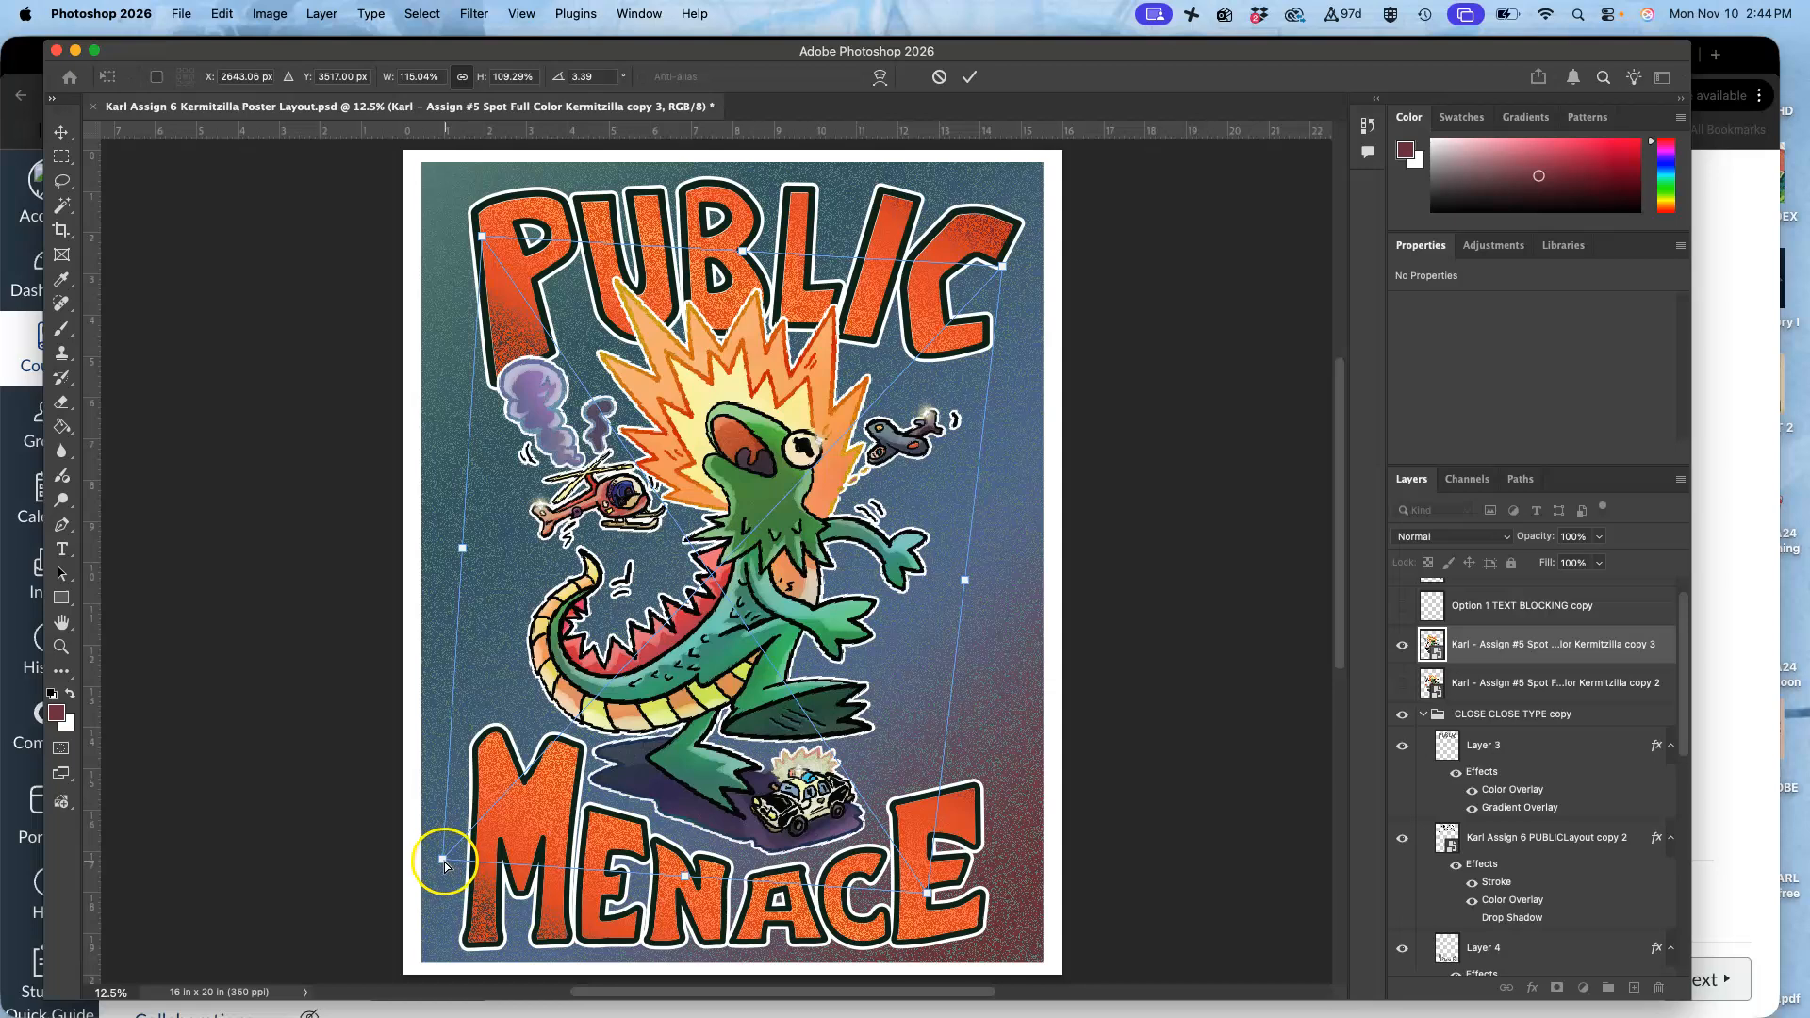
{"action": "left_click_drag", "start_coordinate": [445, 861], "coordinate": [452, 866]}
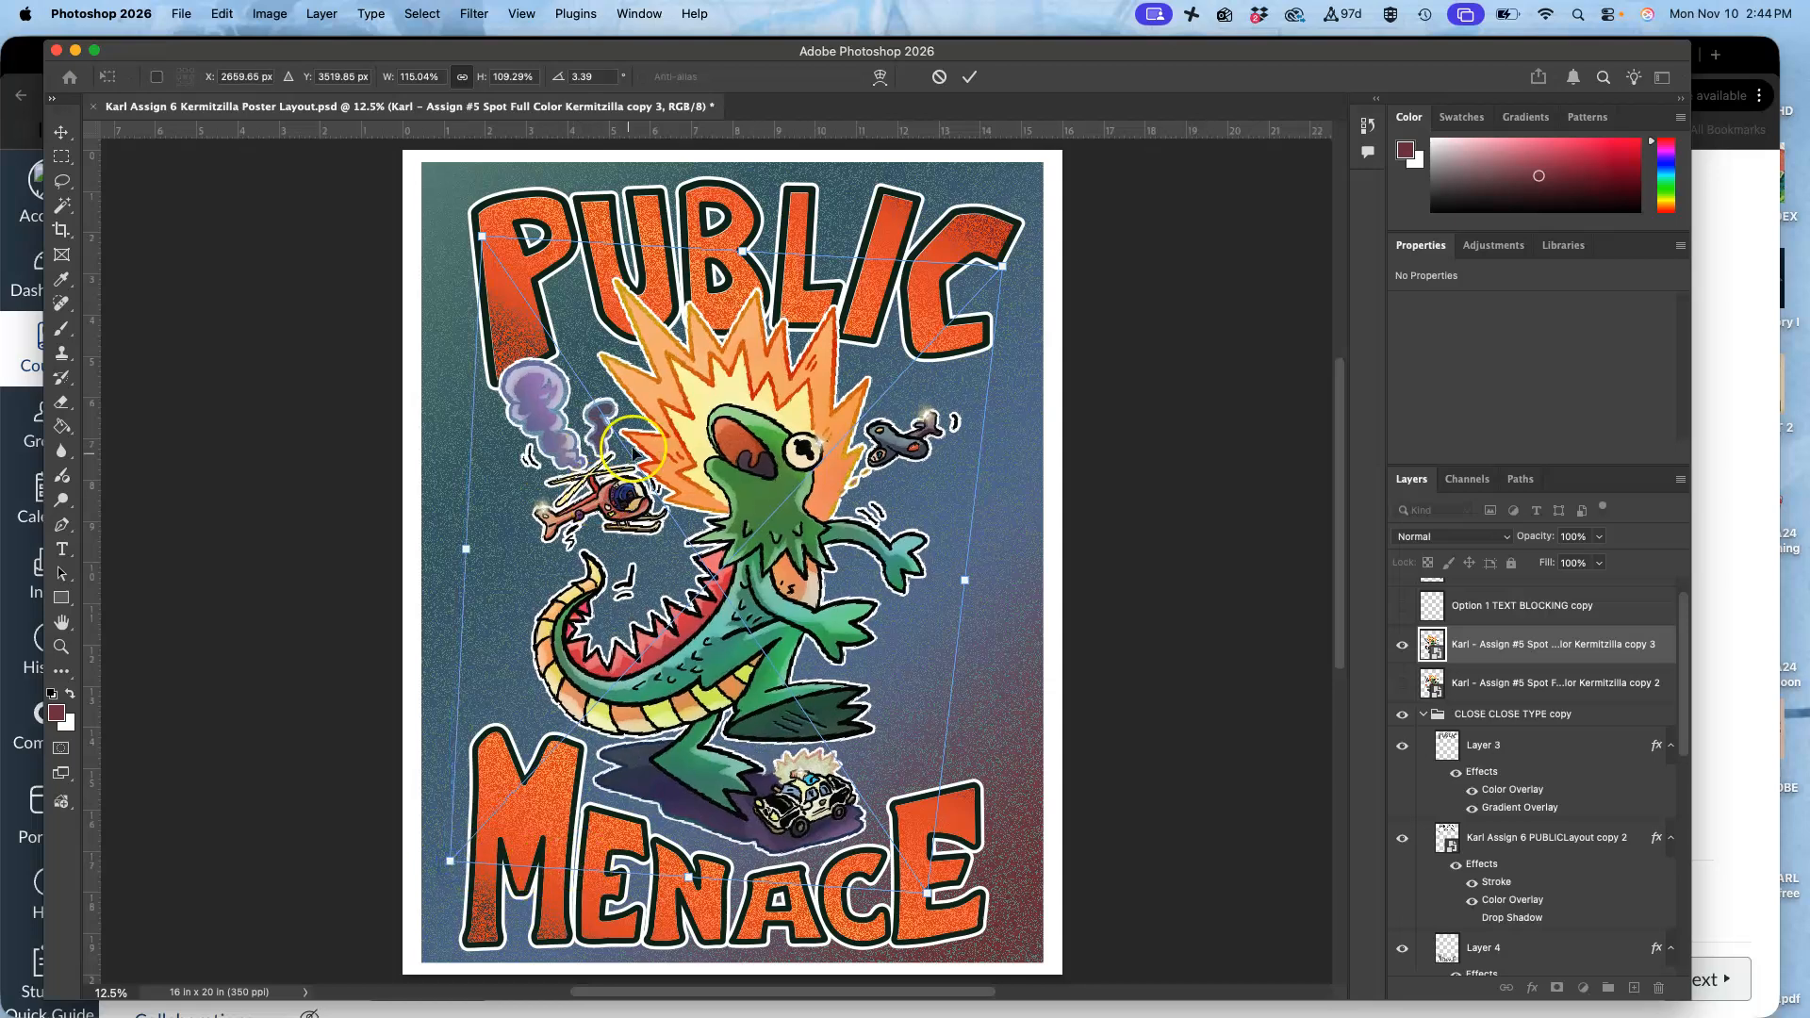
{"action": "left_click_drag", "start_coordinate": [484, 243], "coordinate": [482, 247]}
{"action": "mouse_move", "coordinate": [1002, 268]}
{"action": "left_mouse_down"}
{"action": "mouse_move", "coordinate": [1039, 266]}
{"action": "mouse_move", "coordinate": [1006, 262]}
{"action": "left_mouse_up"}
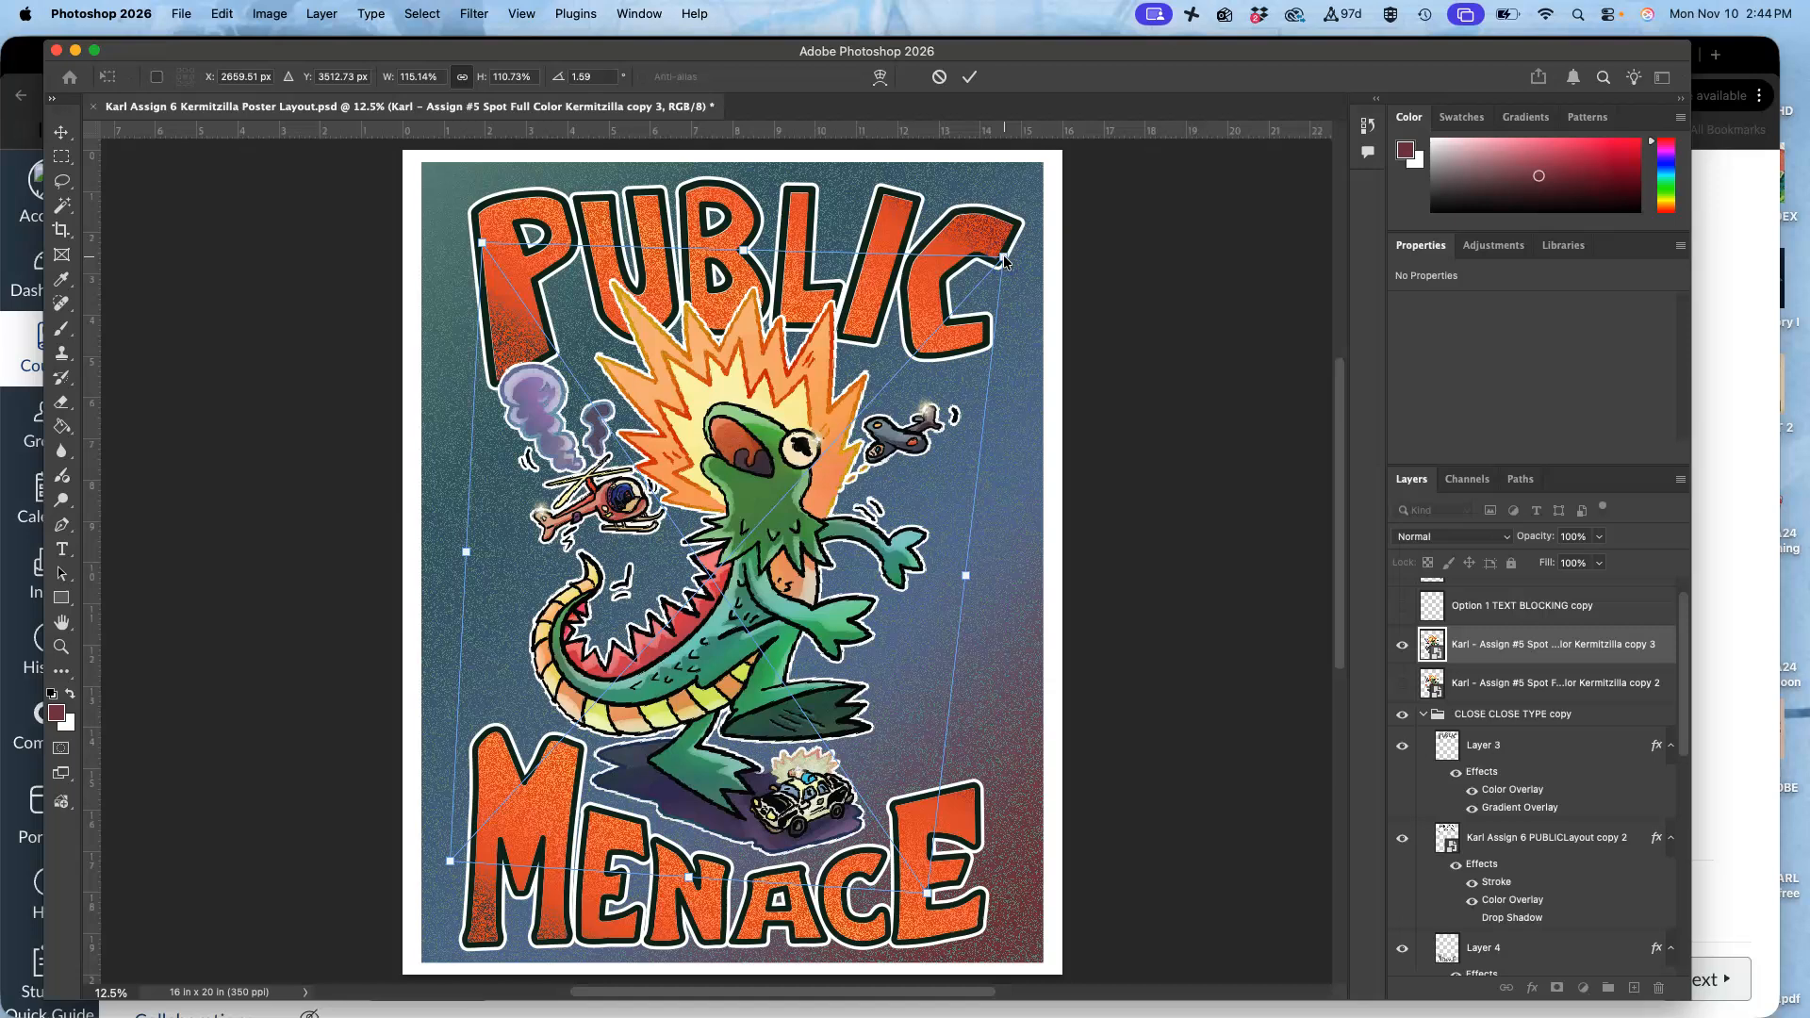
{"action": "key", "text": "Return"}
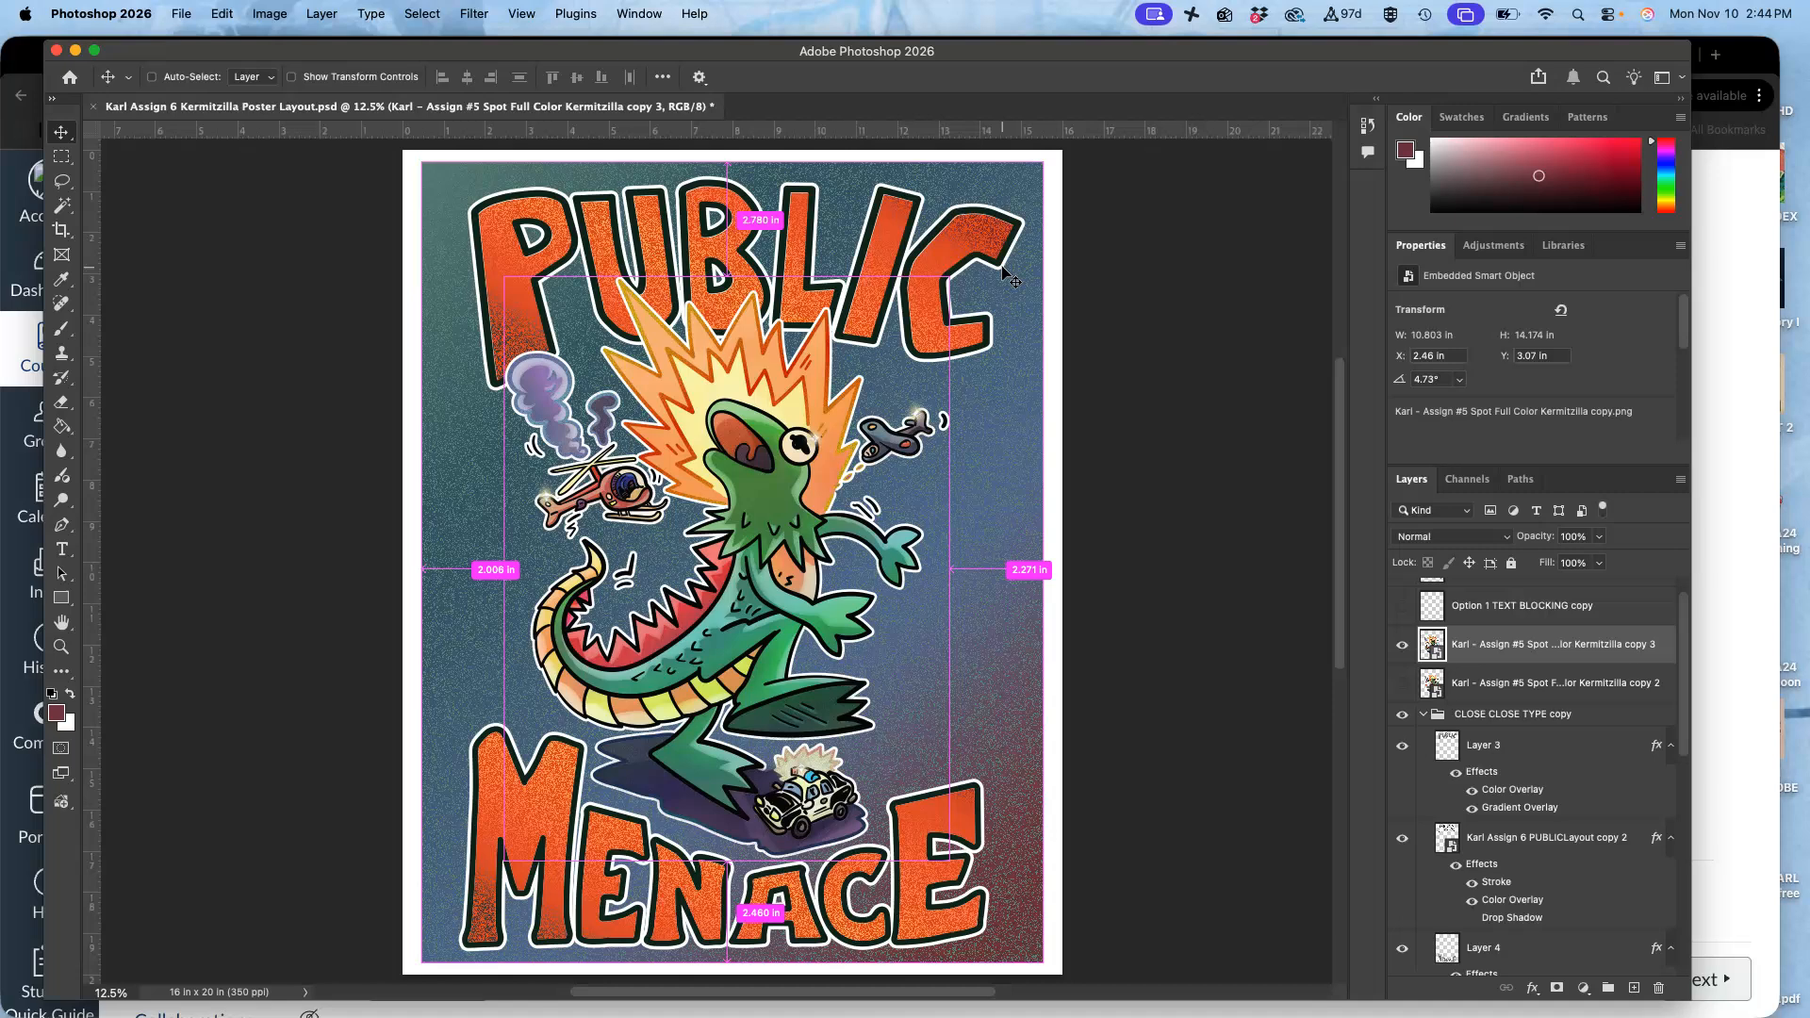
{"action": "key", "text": "super+z"}
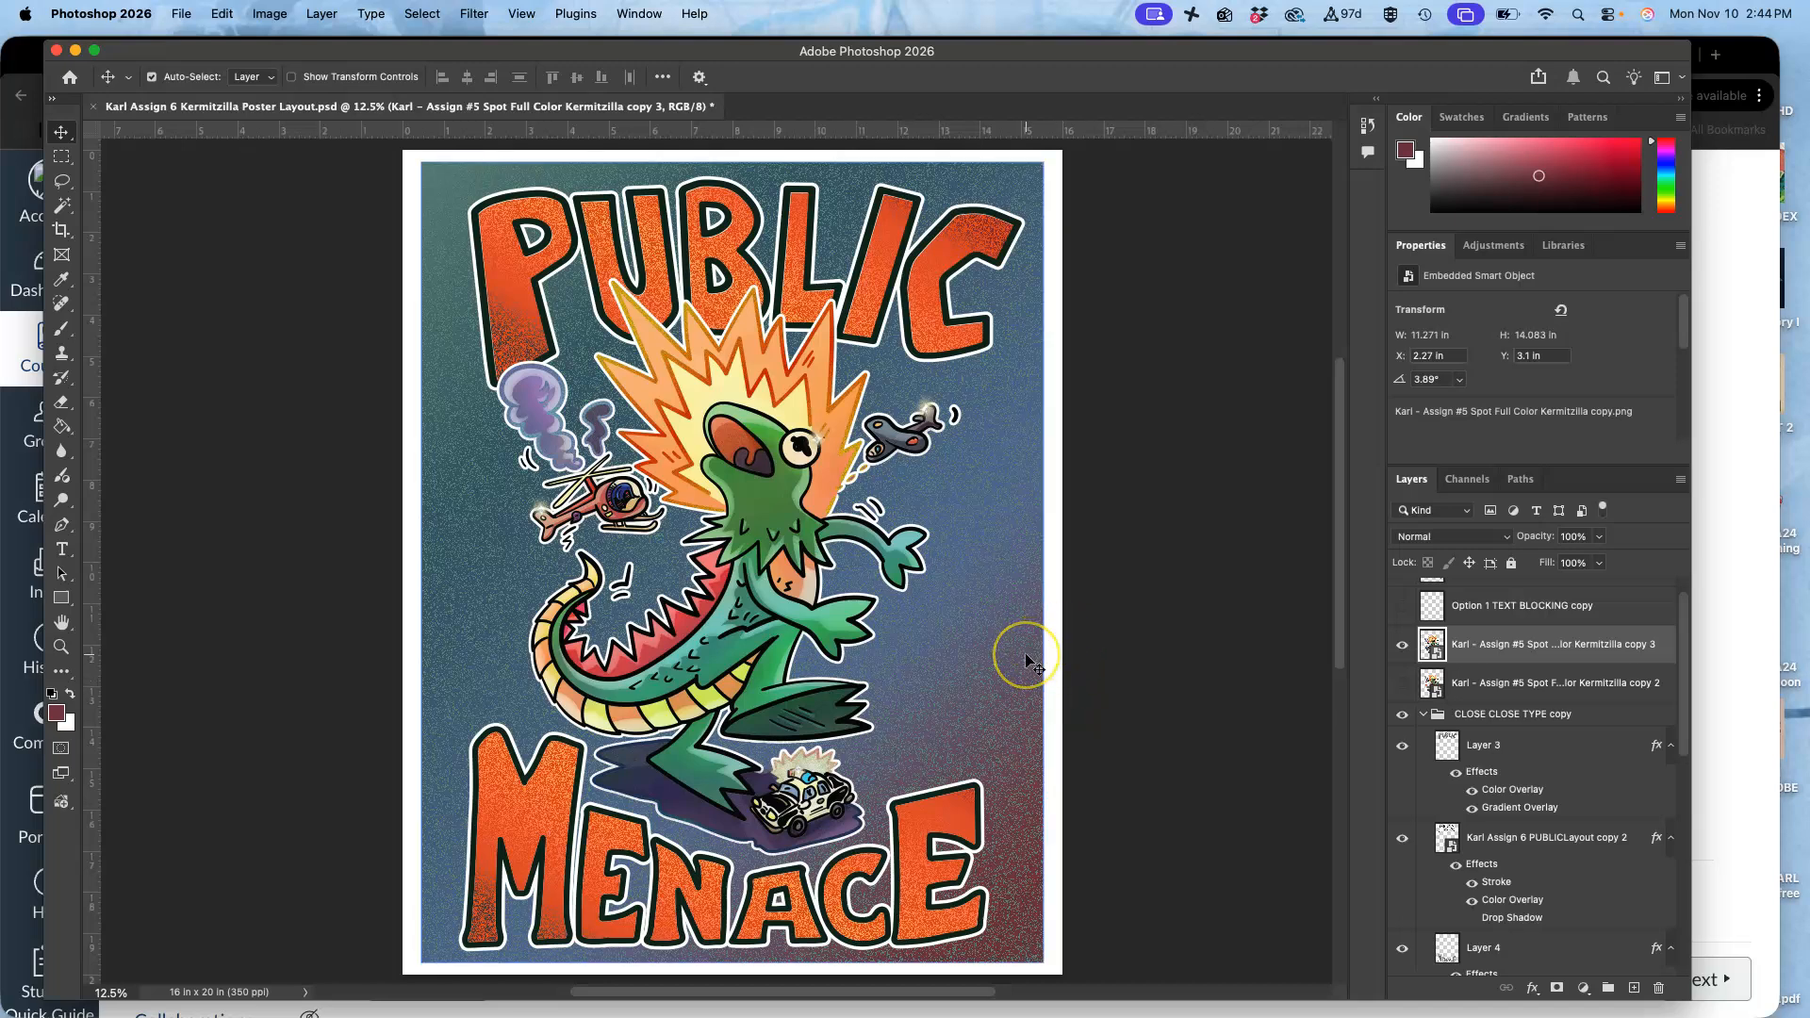
{"action": "key", "text": "super+s"}
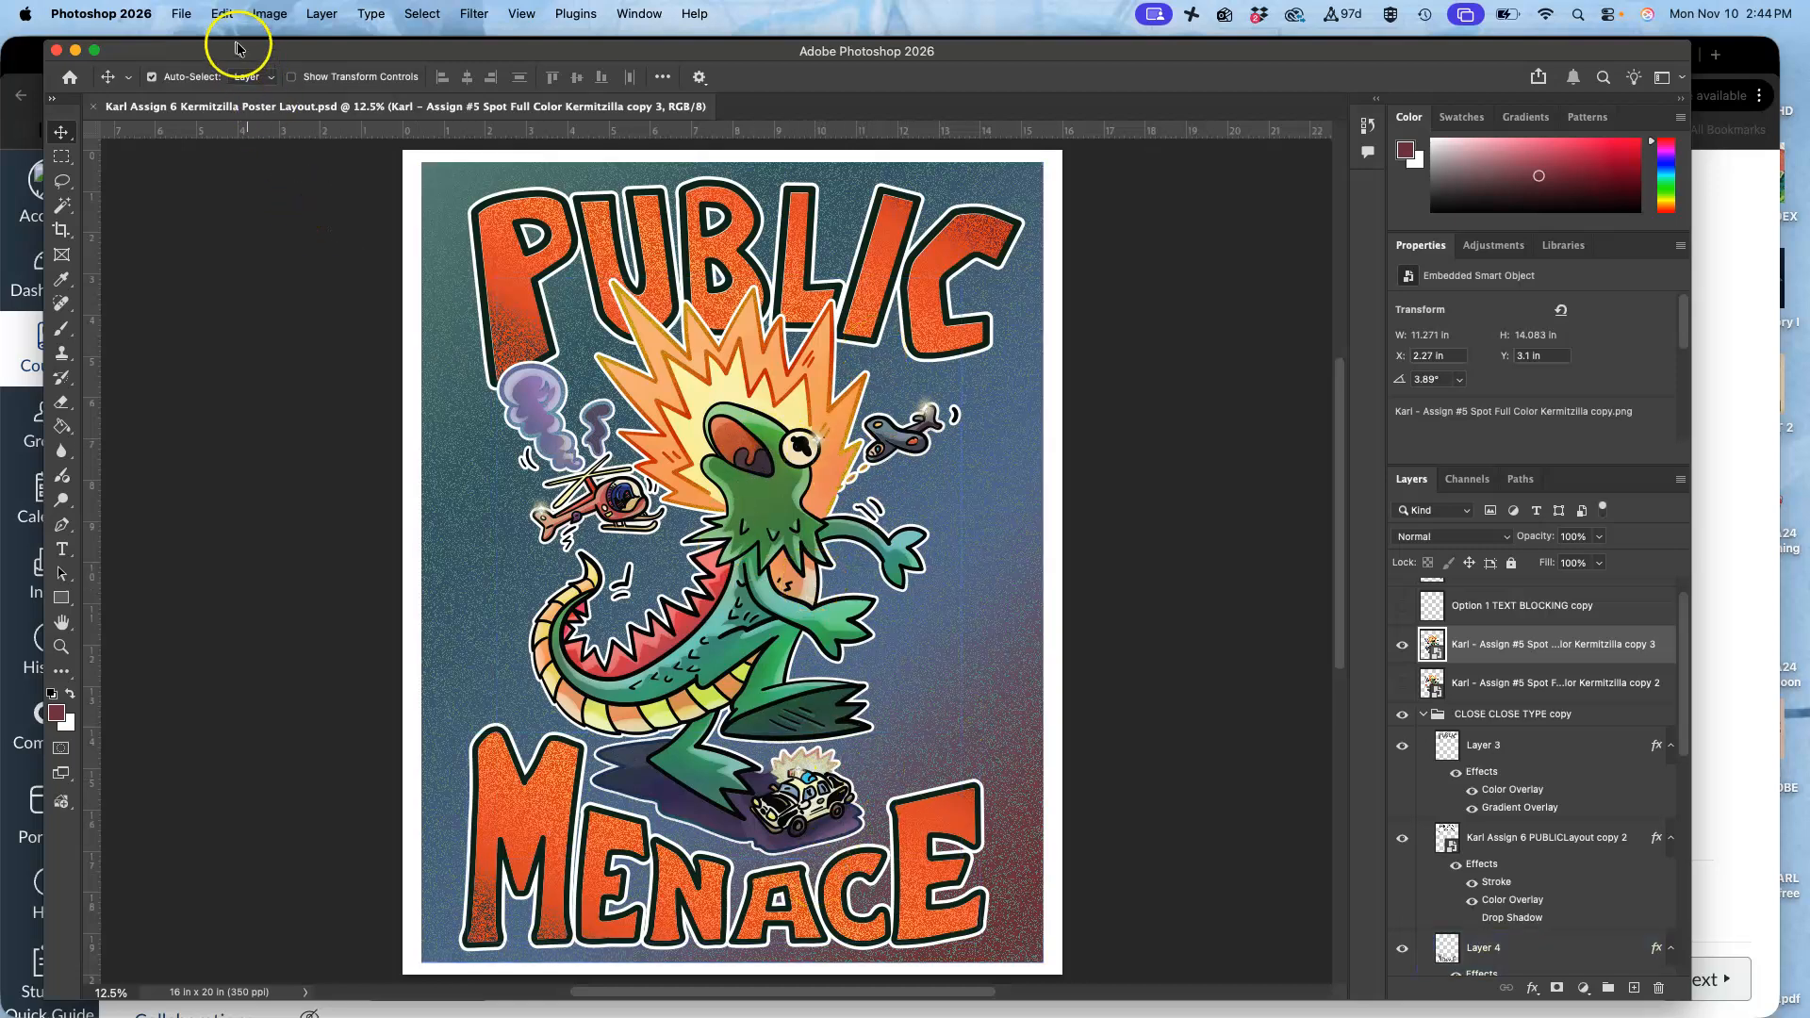
Save a JPEG copy of the poster to the Desktop at quality 10, adding "FULL" before "Poster" in the file name.
{"action": "left_click", "coordinate": [189, 21]}
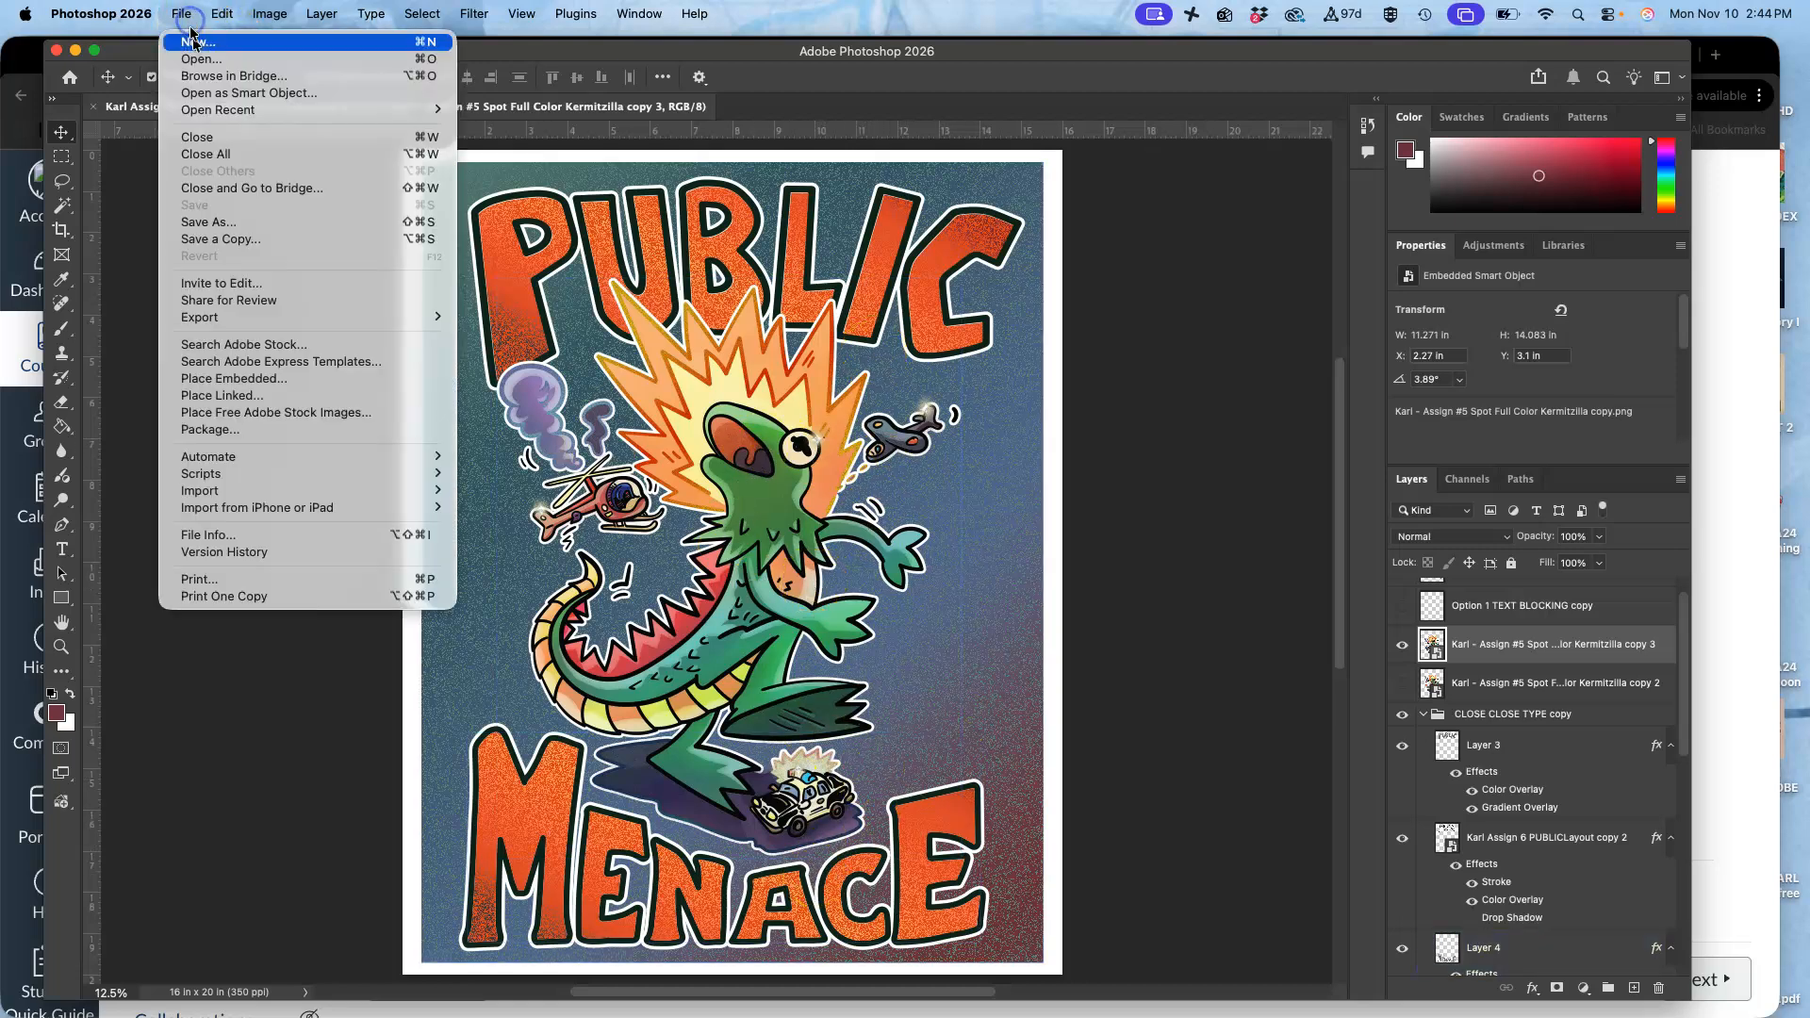
{"action": "left_click", "coordinate": [212, 239]}
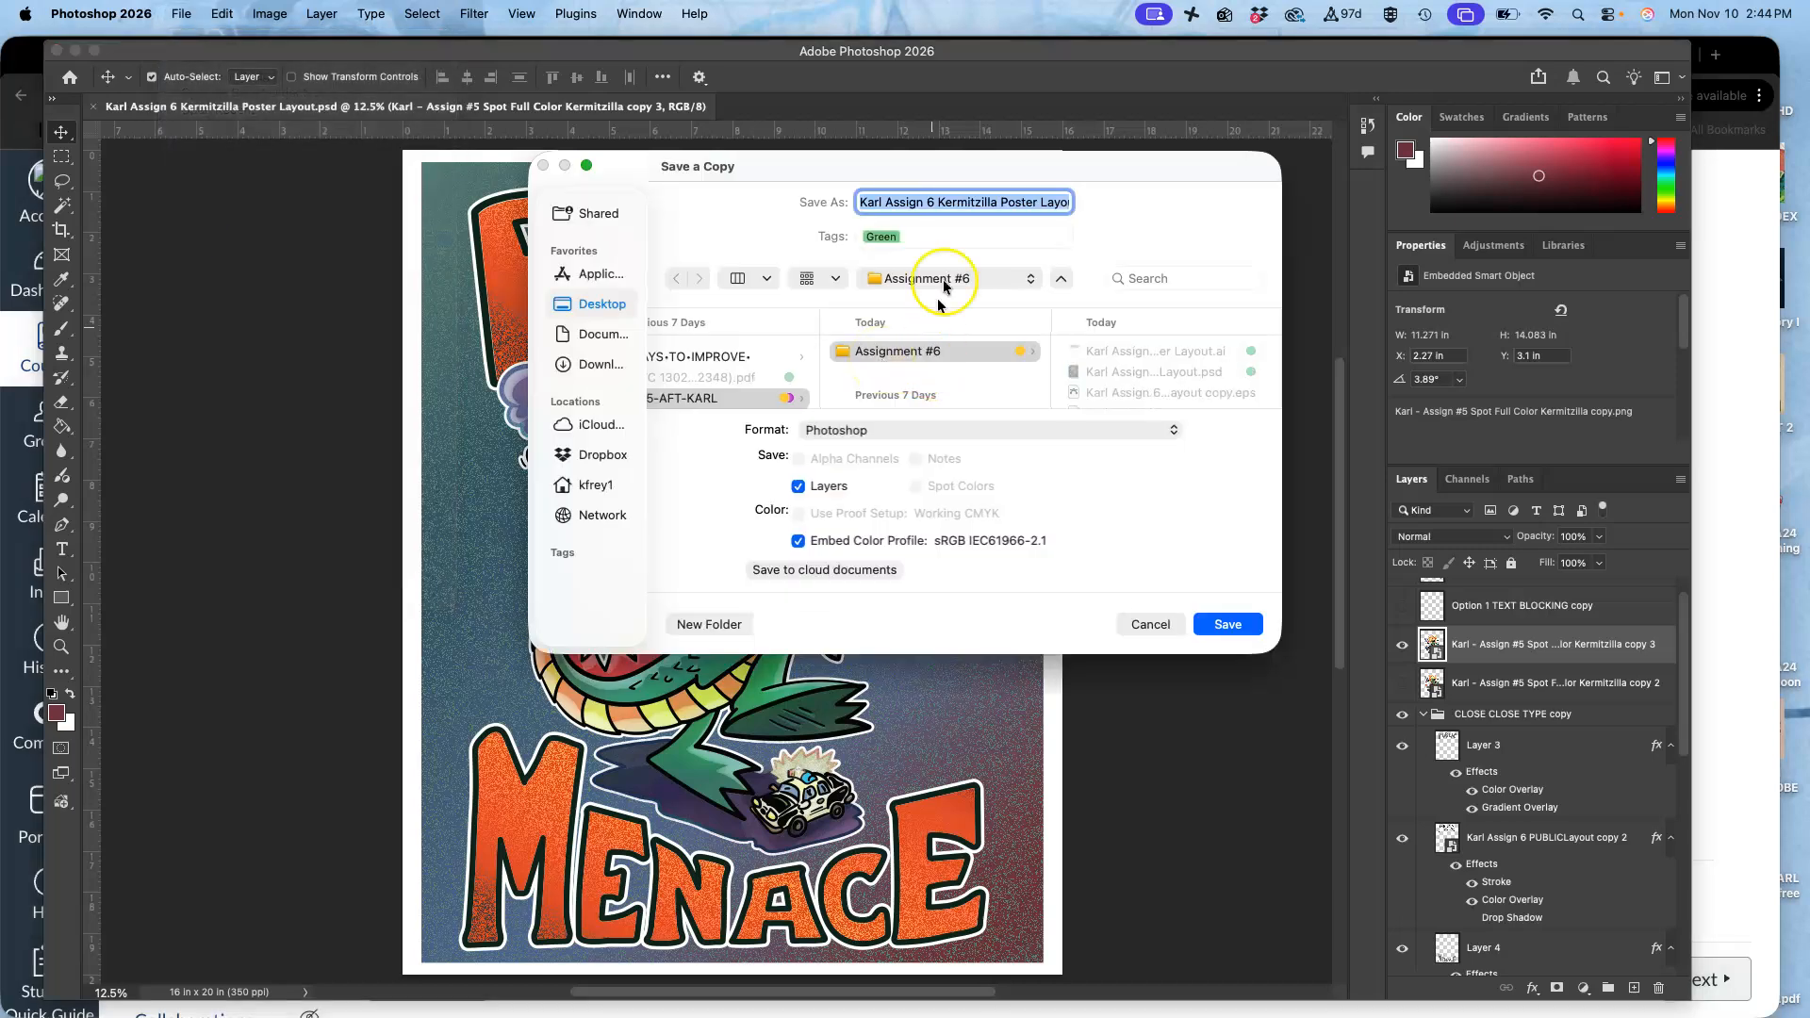
{"action": "left_click", "coordinate": [986, 206]}
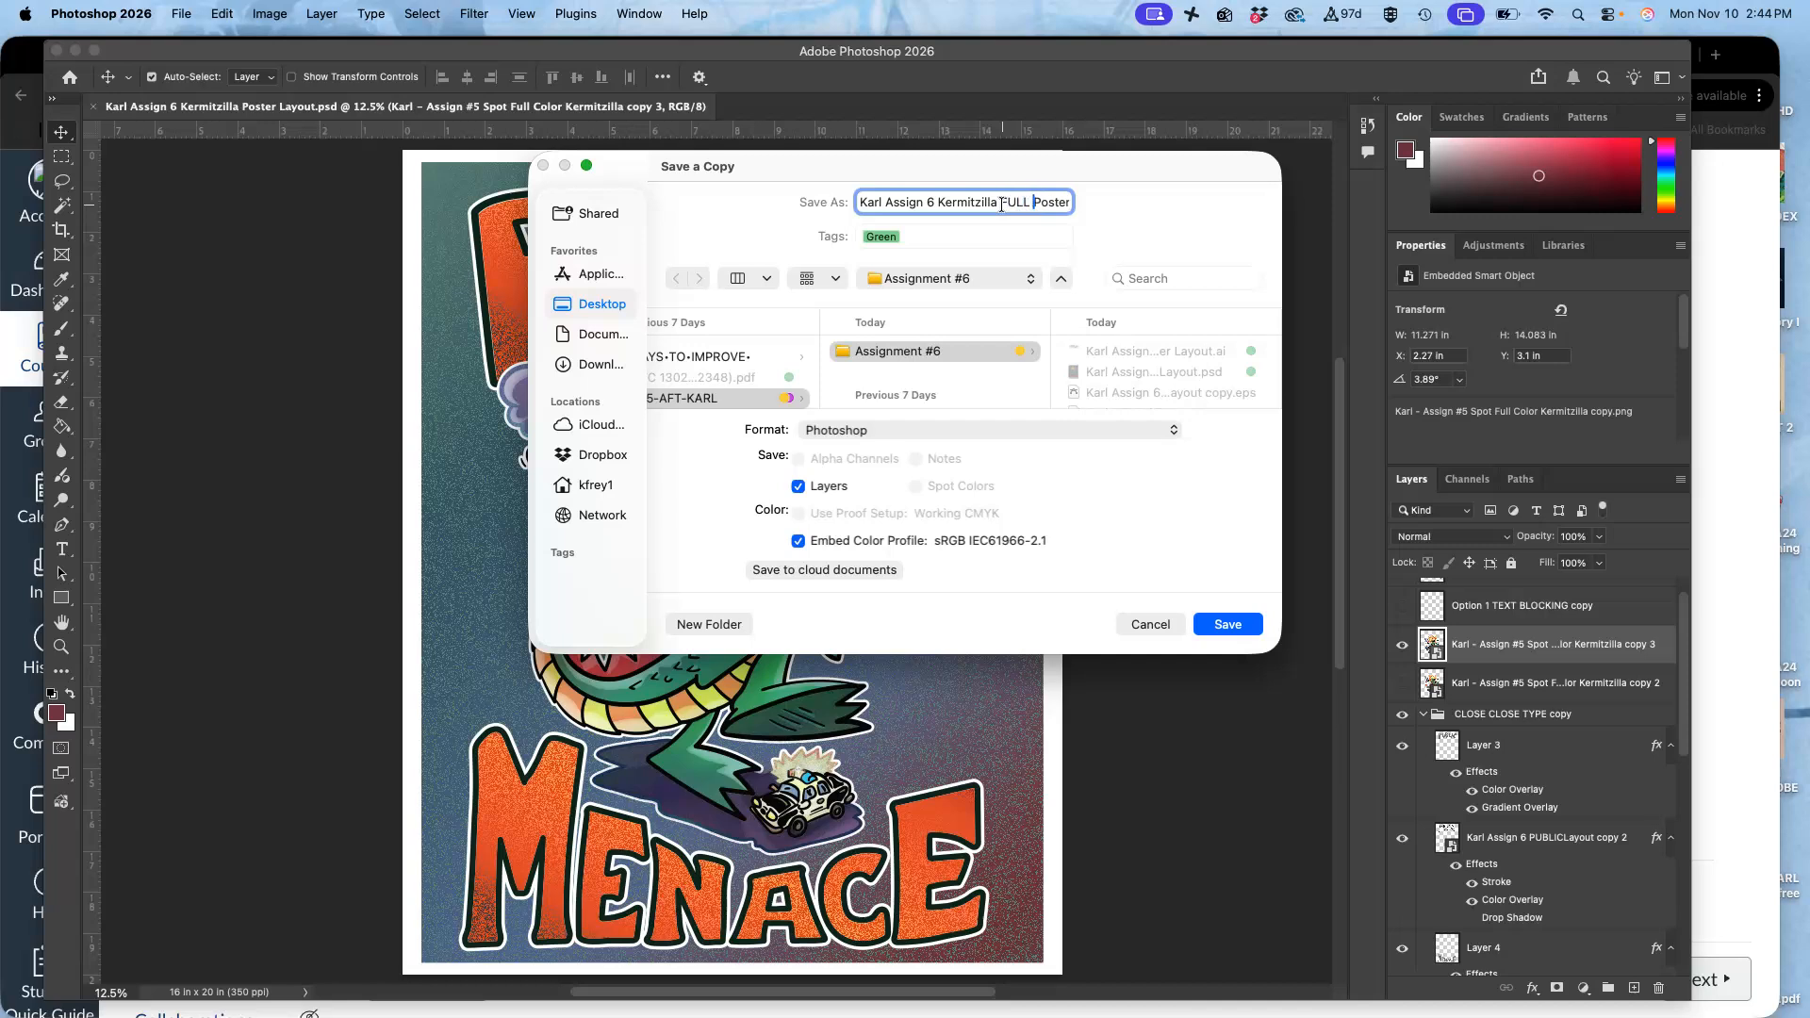
{"action": "left_click", "coordinate": [999, 427]}
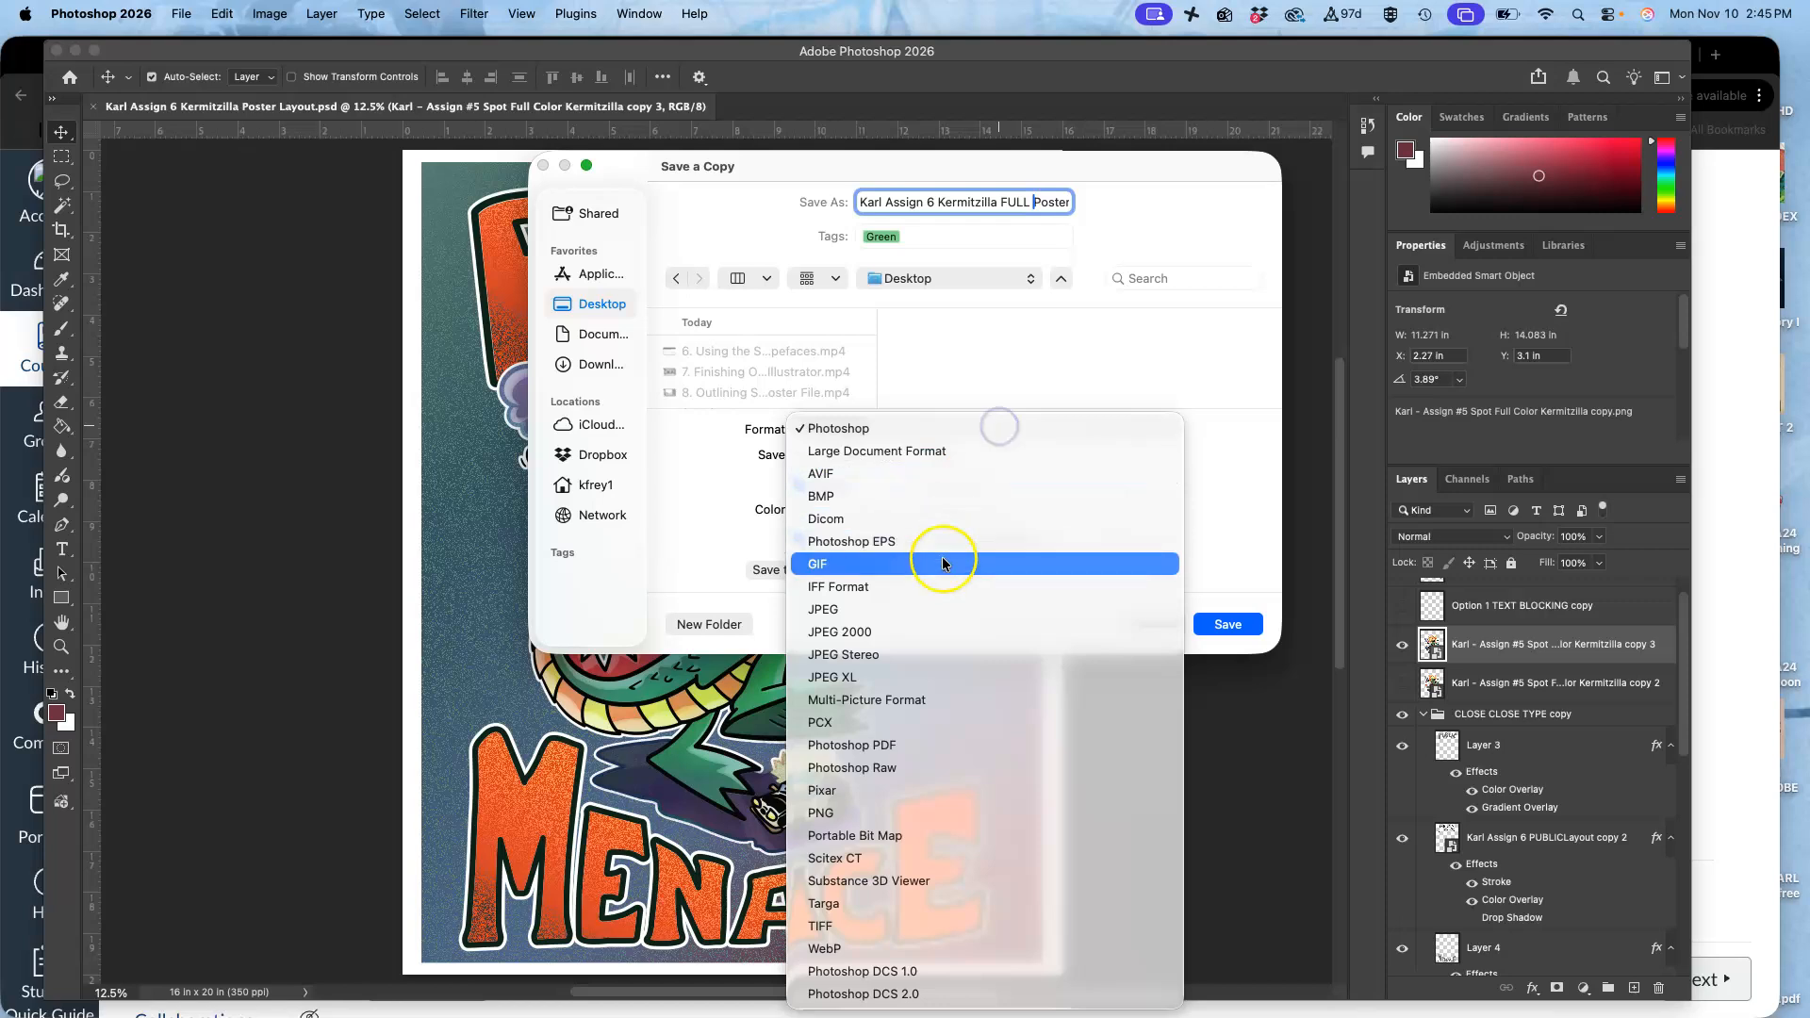
{"action": "left_click", "coordinate": [921, 608]}
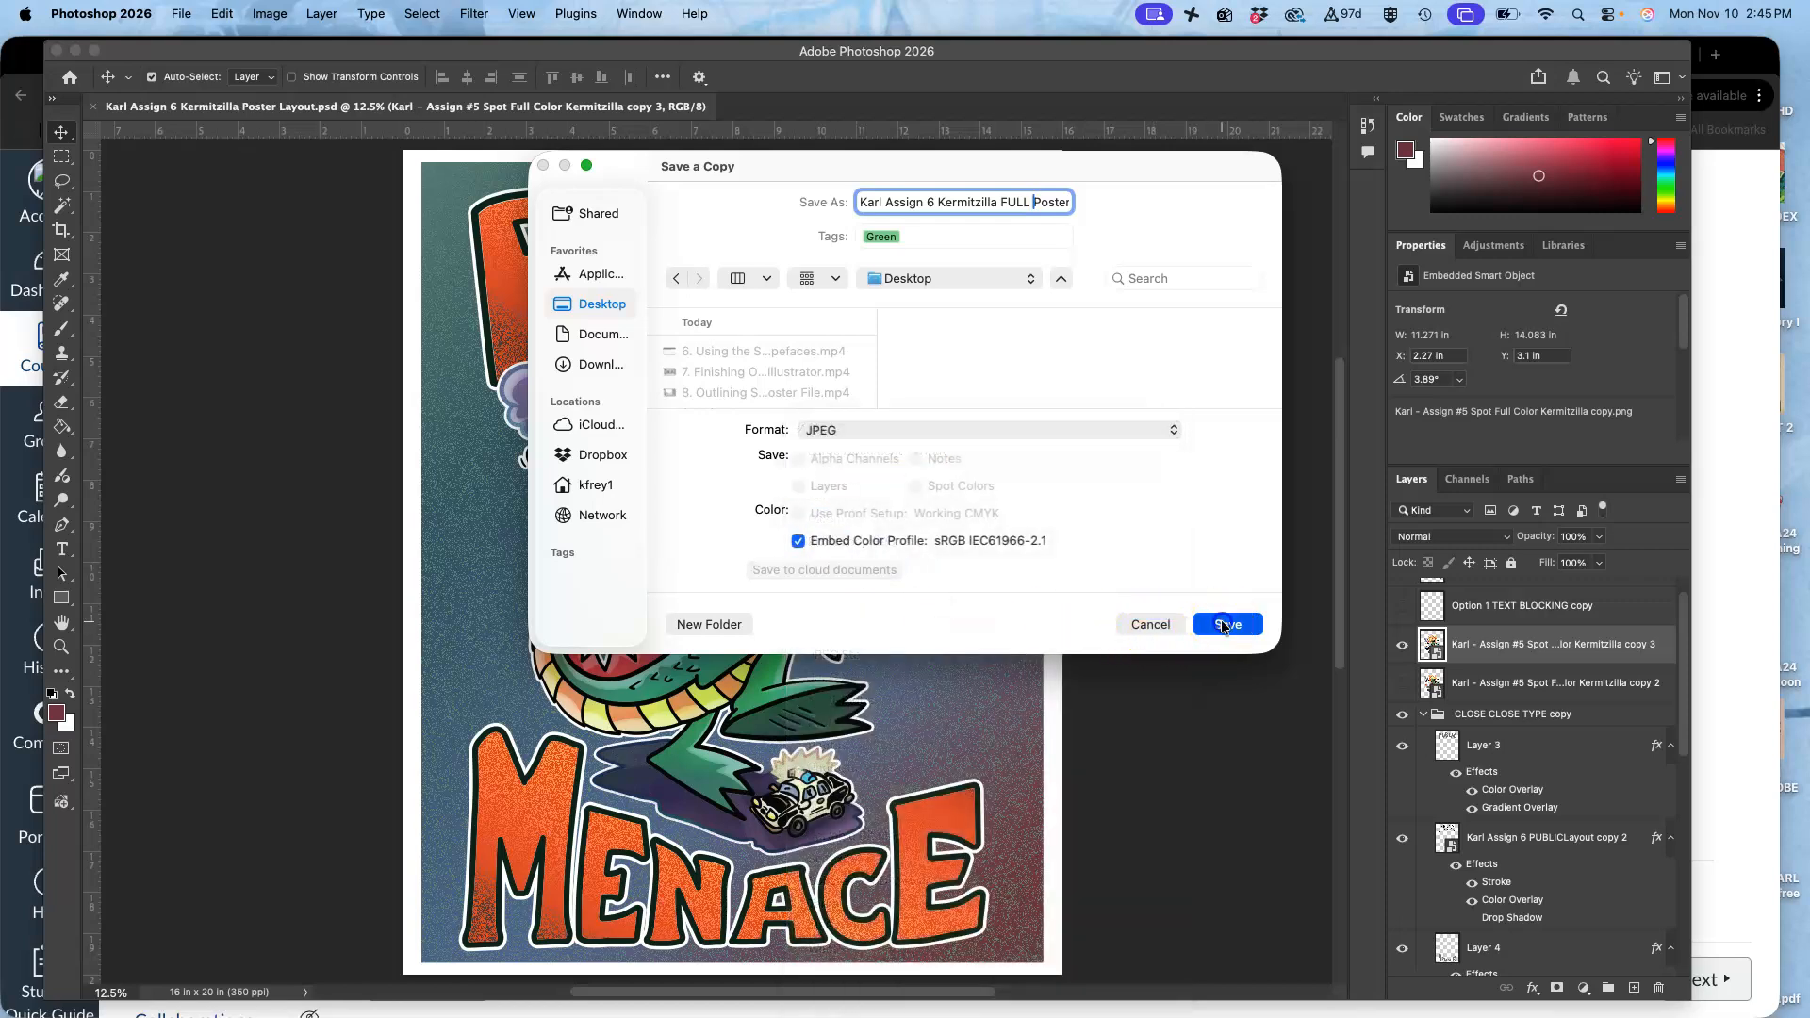
{"action": "left_click", "coordinate": [1223, 625]}
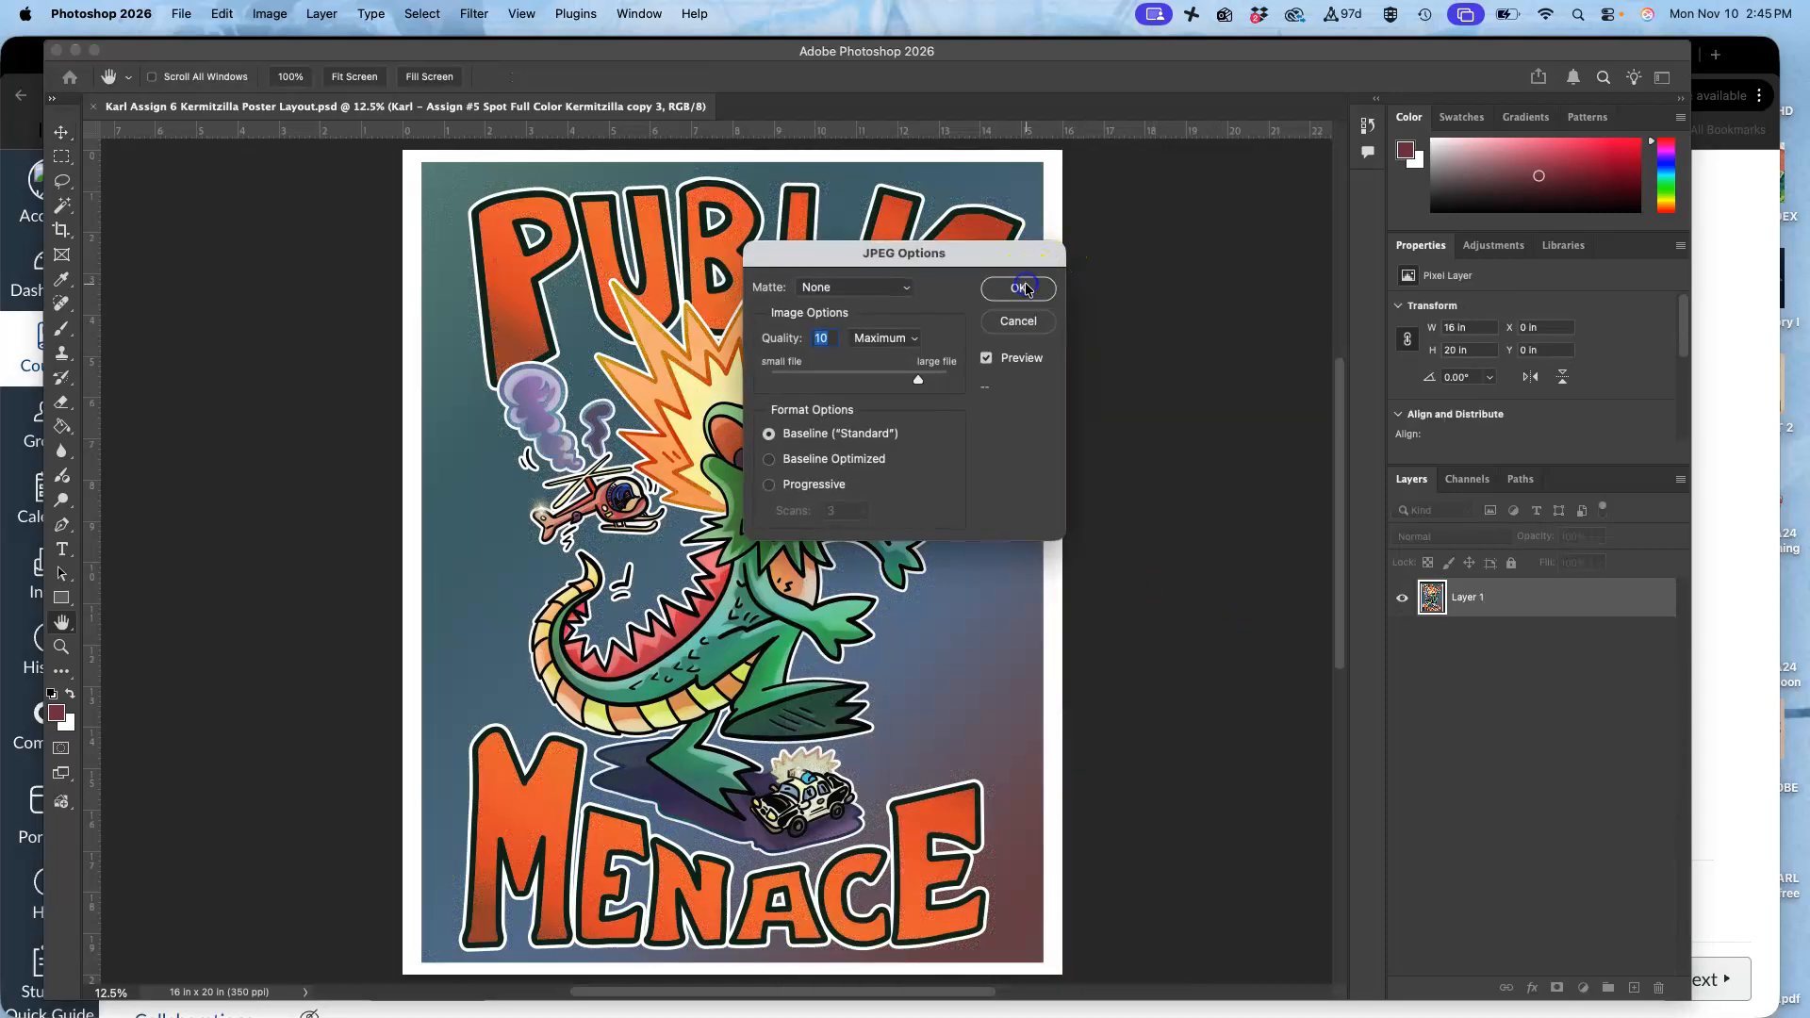
{"action": "left_click", "coordinate": [1020, 288]}
{"action": "key", "text": "super+equal"}
{"action": "key", "text": "super+equal"}
{"action": "key", "text": "super+equal"}
{"action": "key", "text": "super+equal"}
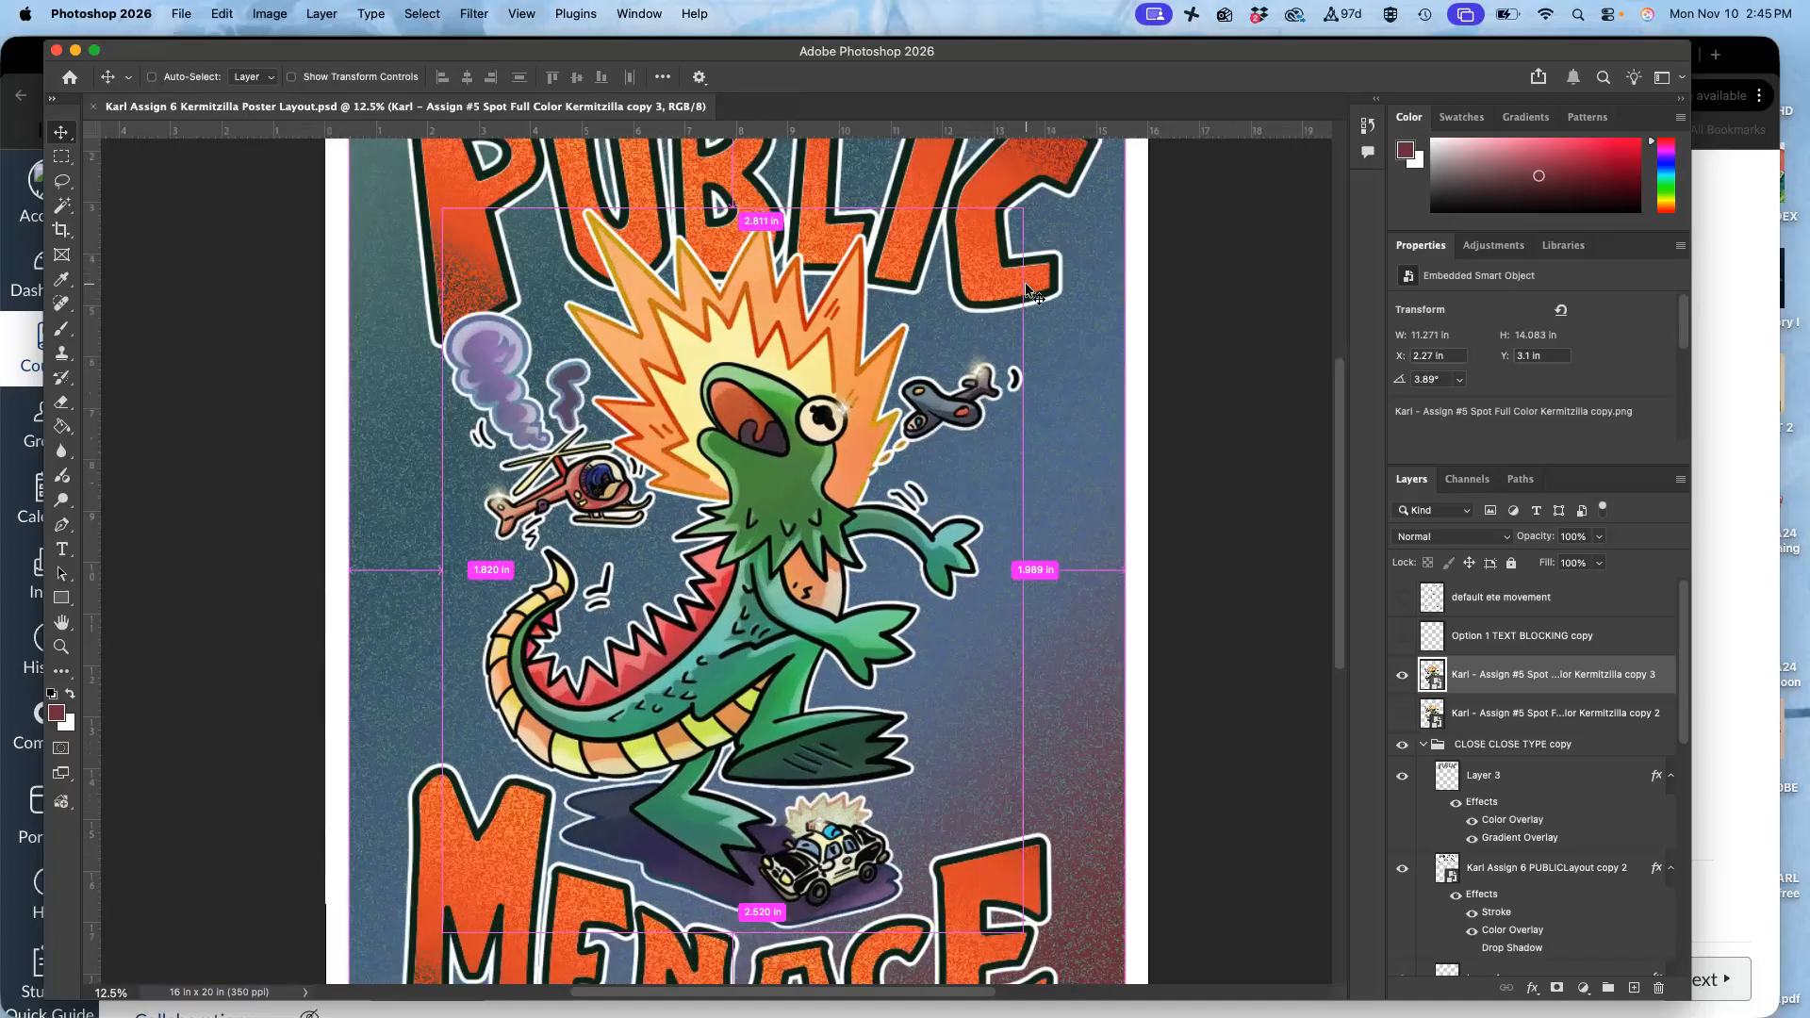
Examine the Kermitzilla illustration, its outlines and the speckled background up close, and return to the full poster view.
{"action": "scroll", "coordinate": [1025, 288], "scroll_direction": "right", "scroll_amount": 10}
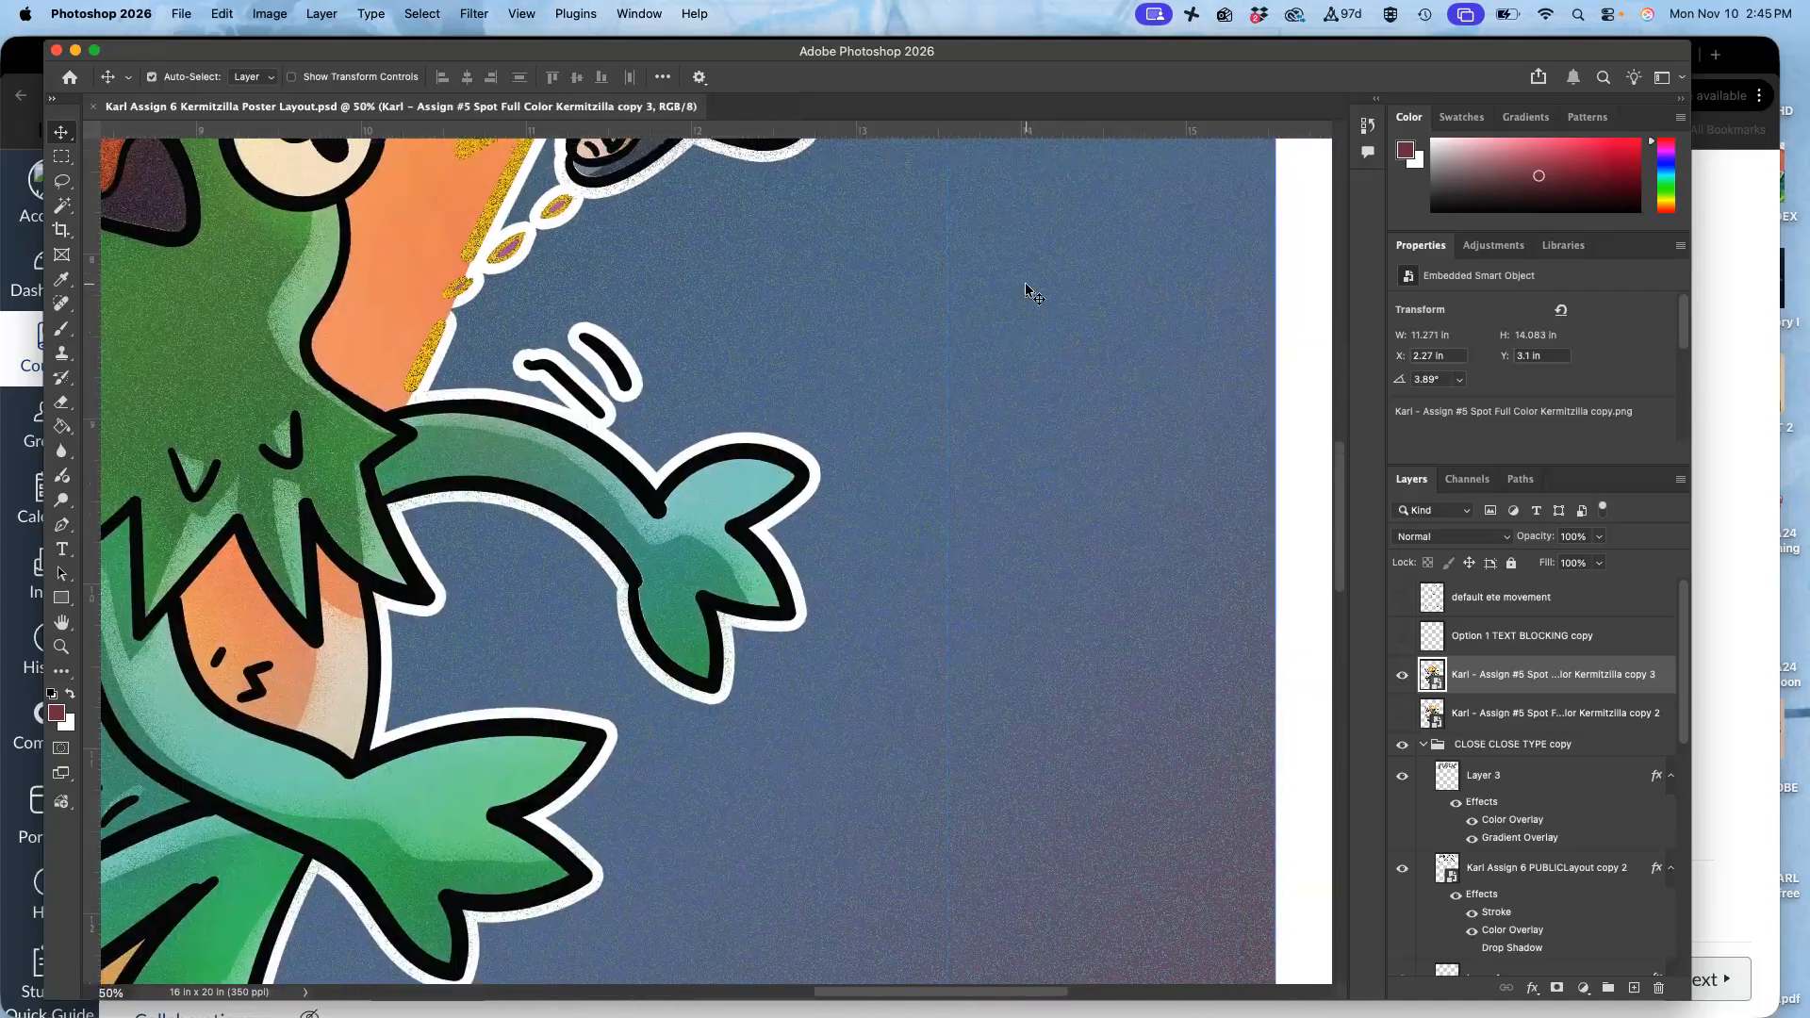
{"action": "scroll", "coordinate": [1026, 287], "scroll_direction": "up", "scroll_amount": 10}
{"action": "scroll", "coordinate": [1026, 288], "scroll_direction": "up", "scroll_amount": 5}
{"action": "scroll", "coordinate": [1025, 288], "scroll_direction": "down", "scroll_amount": 8}
{"action": "scroll", "coordinate": [1026, 287], "scroll_direction": "down", "scroll_amount": 5}
{"action": "key", "text": "super+minus"}
{"action": "key", "text": "super+minus"}
{"action": "key", "text": "super+minus"}
{"action": "key", "text": "super+minus"}
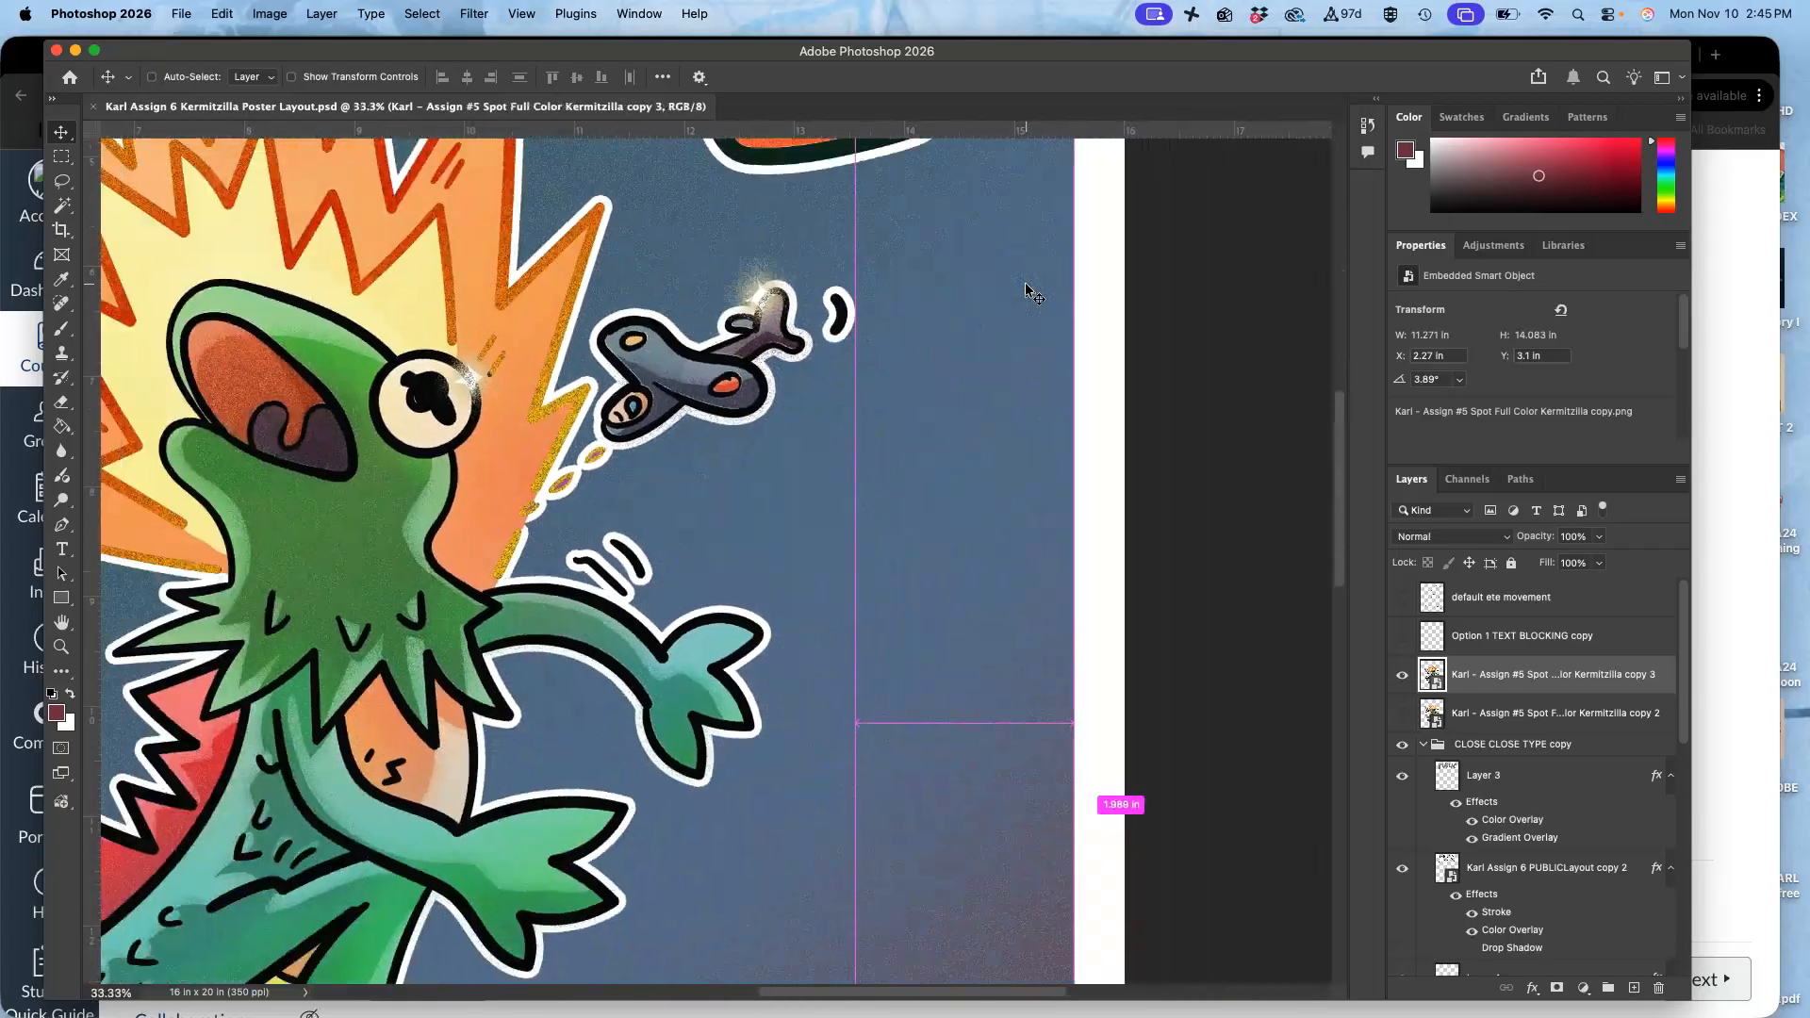
{"action": "scroll", "coordinate": [1025, 288], "scroll_direction": "down", "scroll_amount": 2}
{"action": "scroll", "coordinate": [1026, 288], "scroll_direction": "left", "scroll_amount": 4}
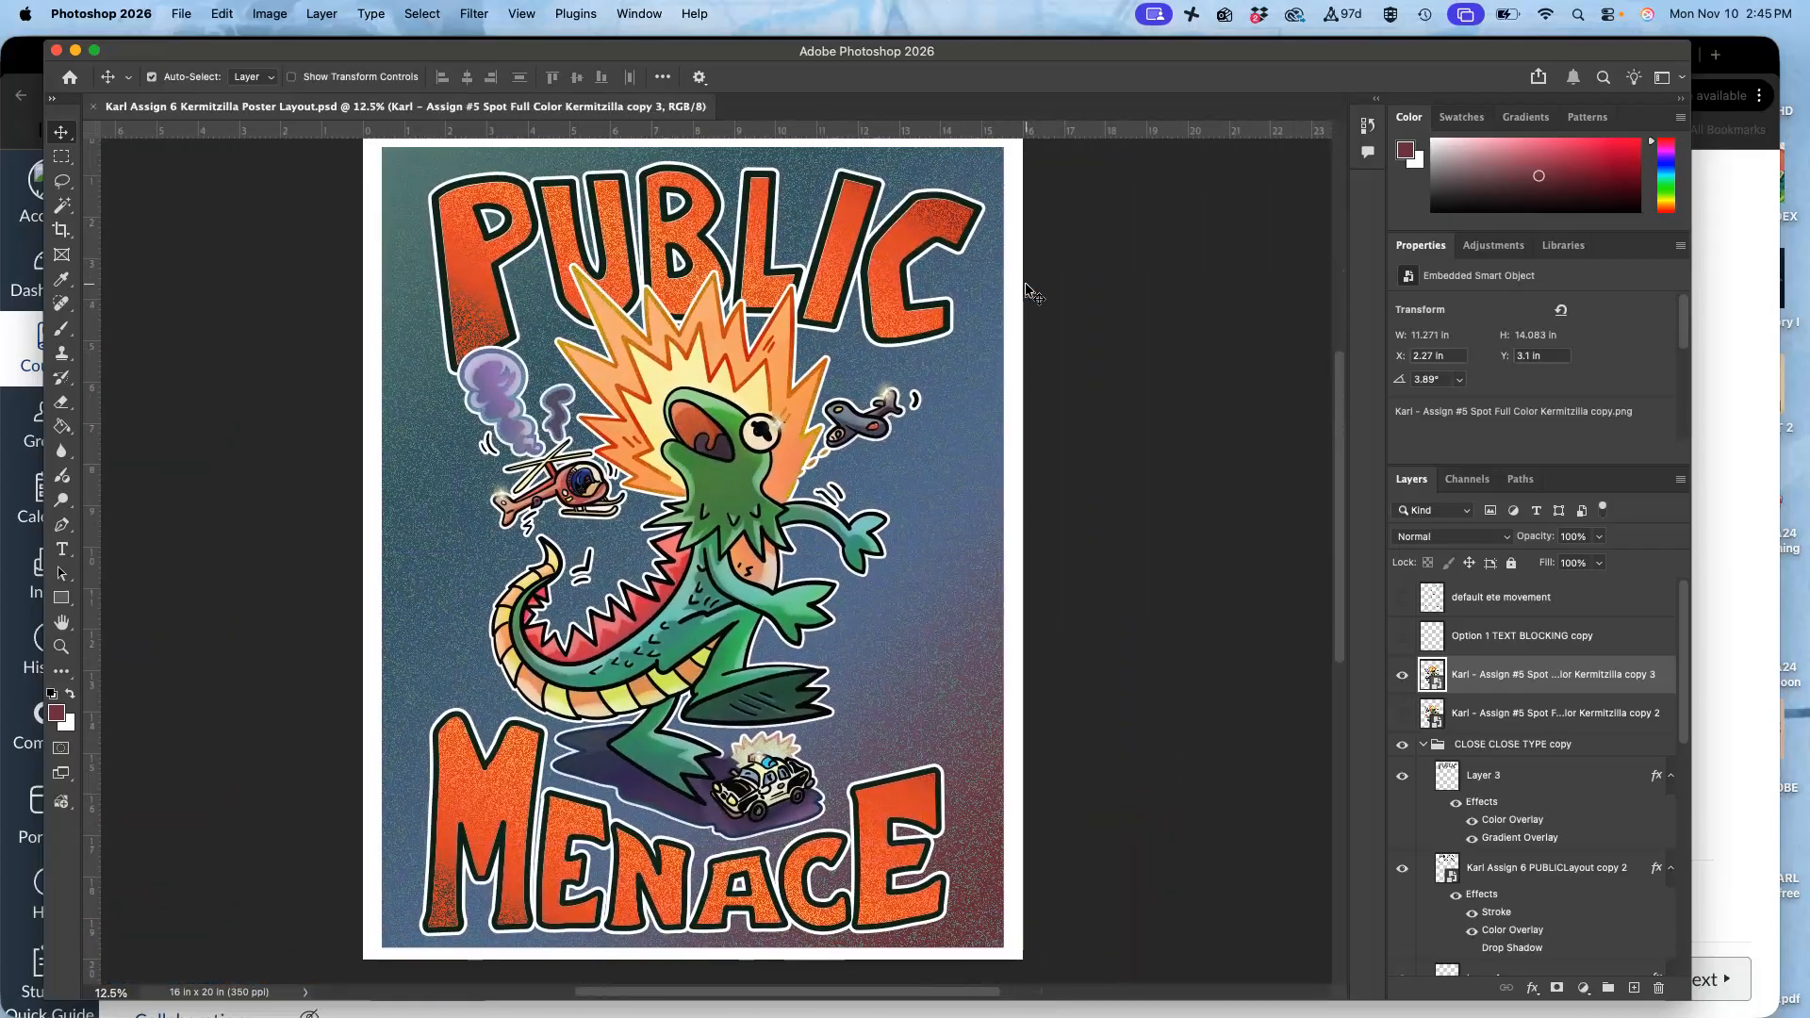
On the Desktop, place the FULL poster JPEG below the two lettering JPEGs and give it an orange tag.
{"action": "key", "text": "F11"}
{"action": "left_click_drag", "start_coordinate": [1342, 799], "coordinate": [563, 506]}
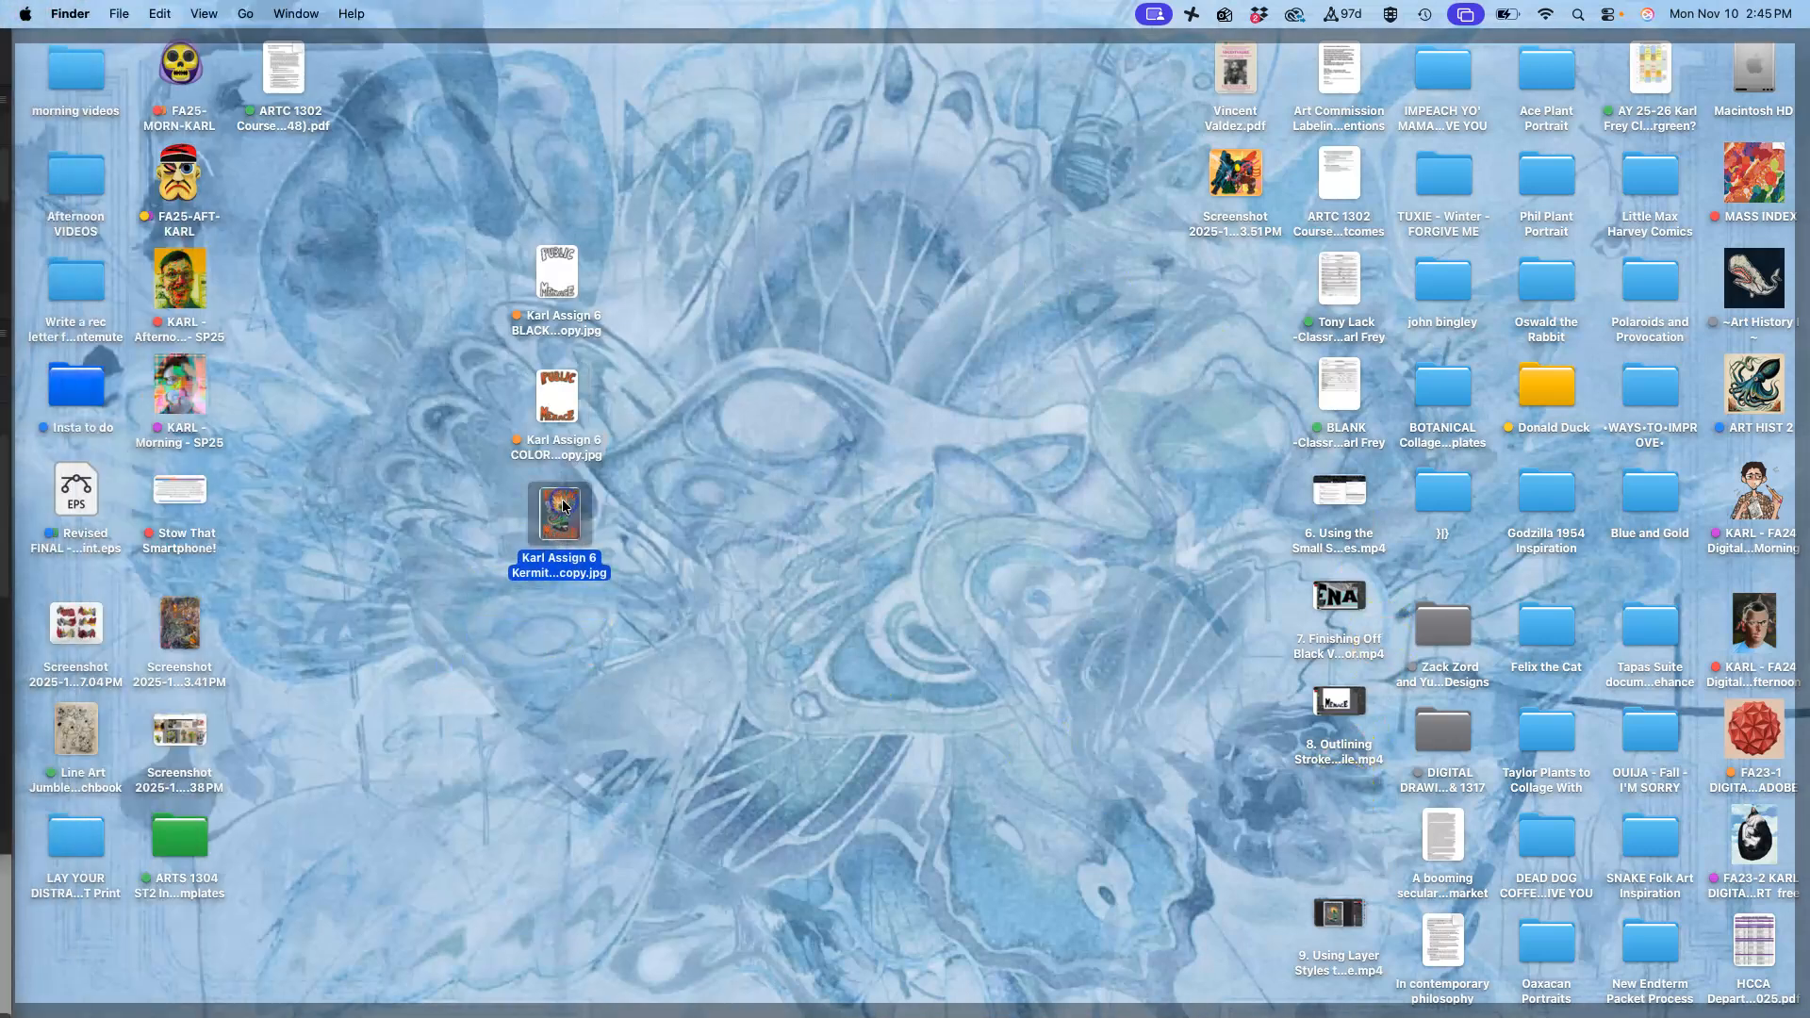
{"action": "right_click", "coordinate": [563, 506]}
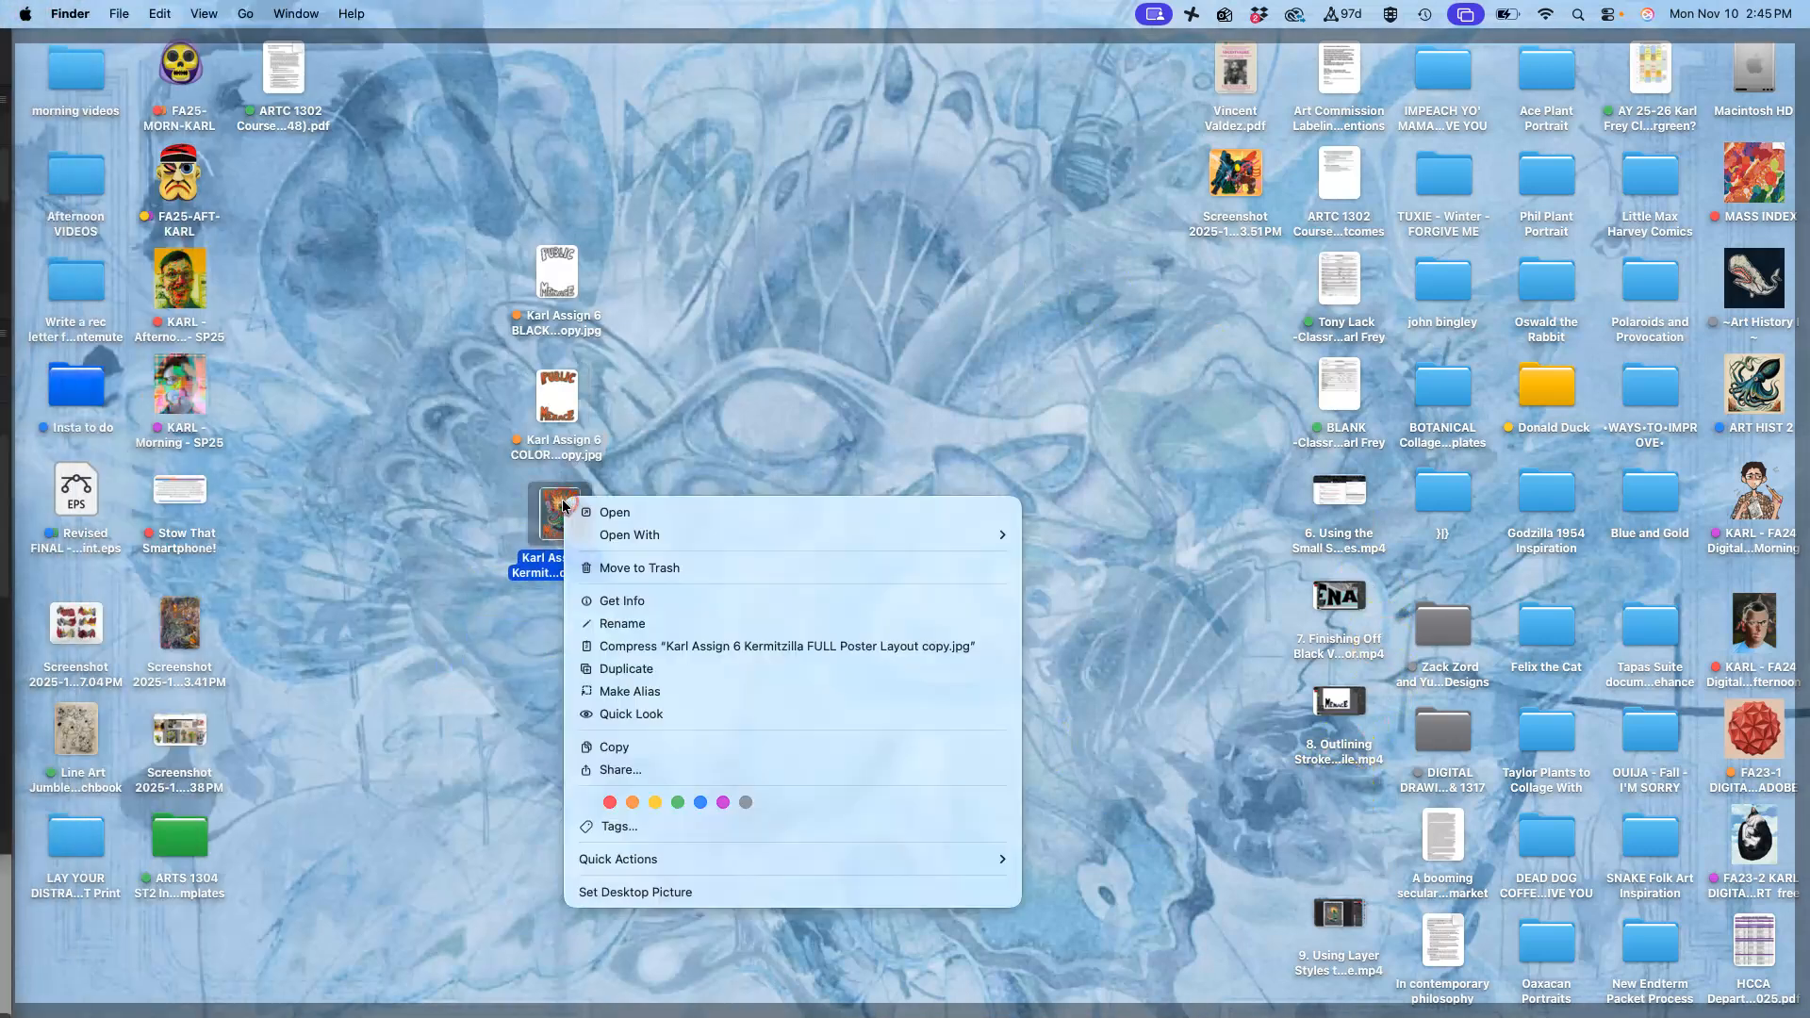
{"action": "left_click", "coordinate": [633, 804]}
{"action": "left_click", "coordinate": [900, 651]}
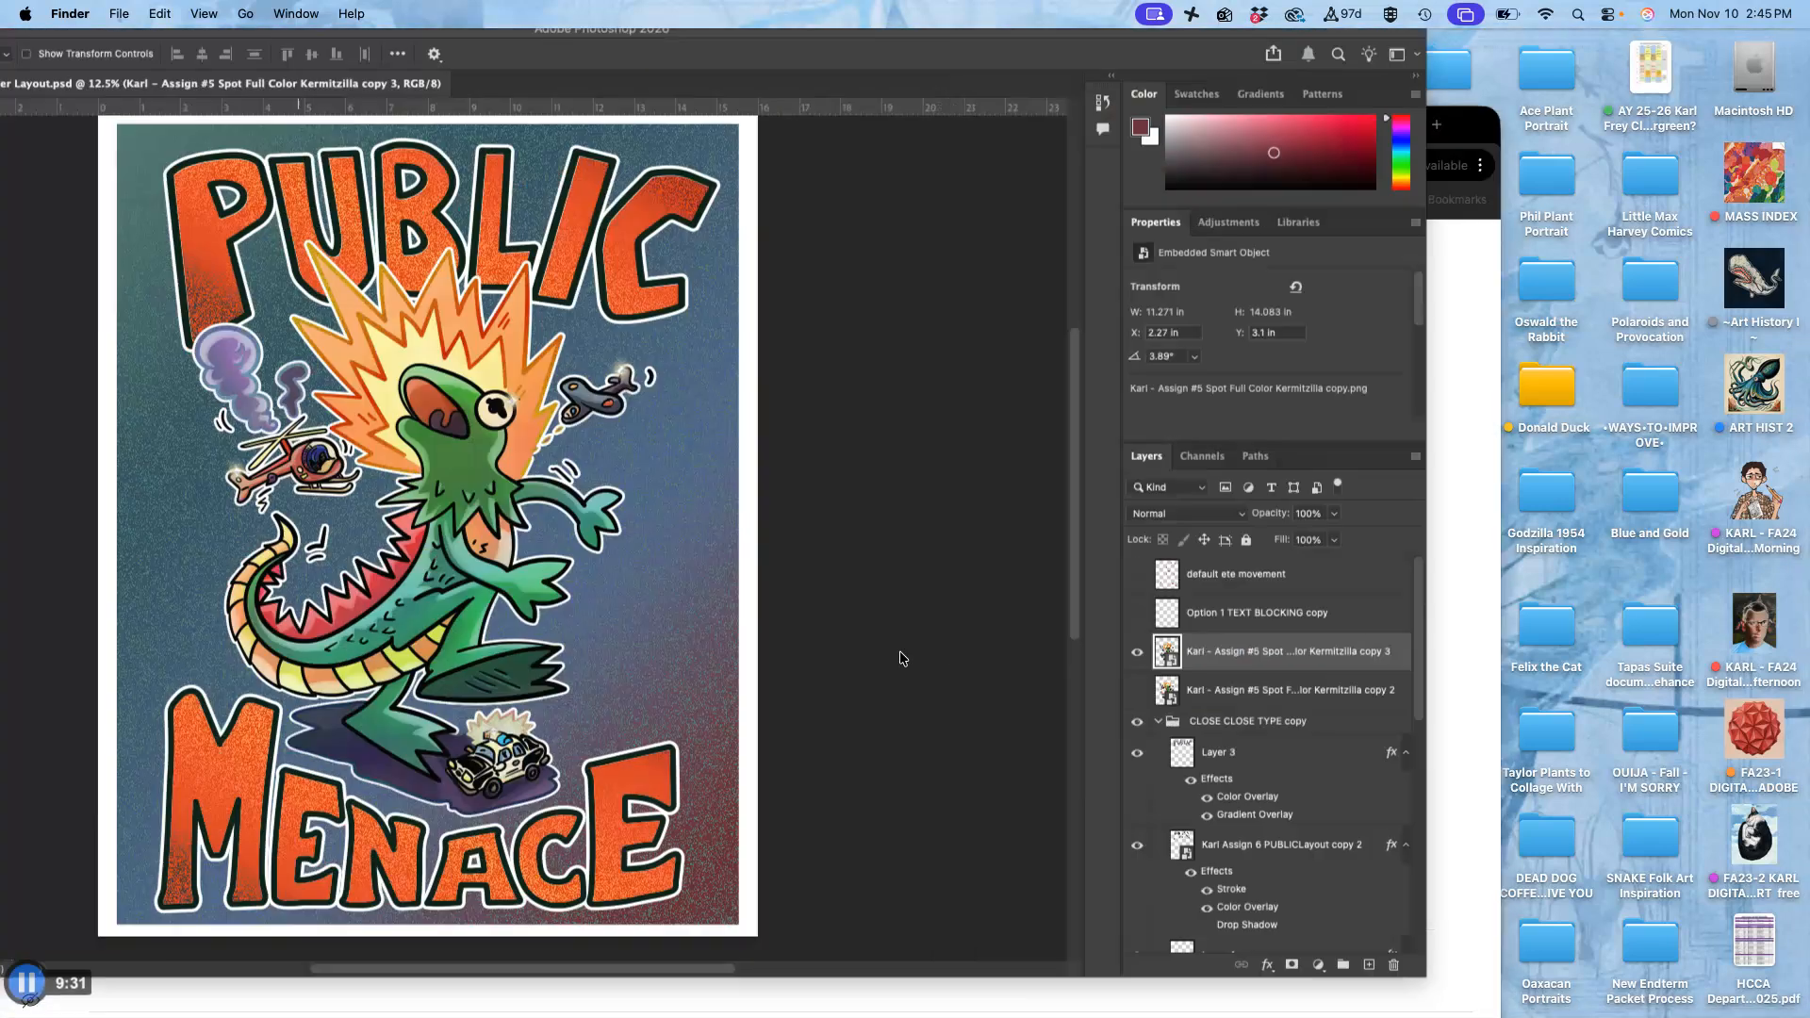
Switch to Chrome's "vintage ripped poster background" image results and open the Pexels "Peeled Posters on Concrete Wall" result in a new tab.
{"action": "left_click", "coordinate": [1753, 330]}
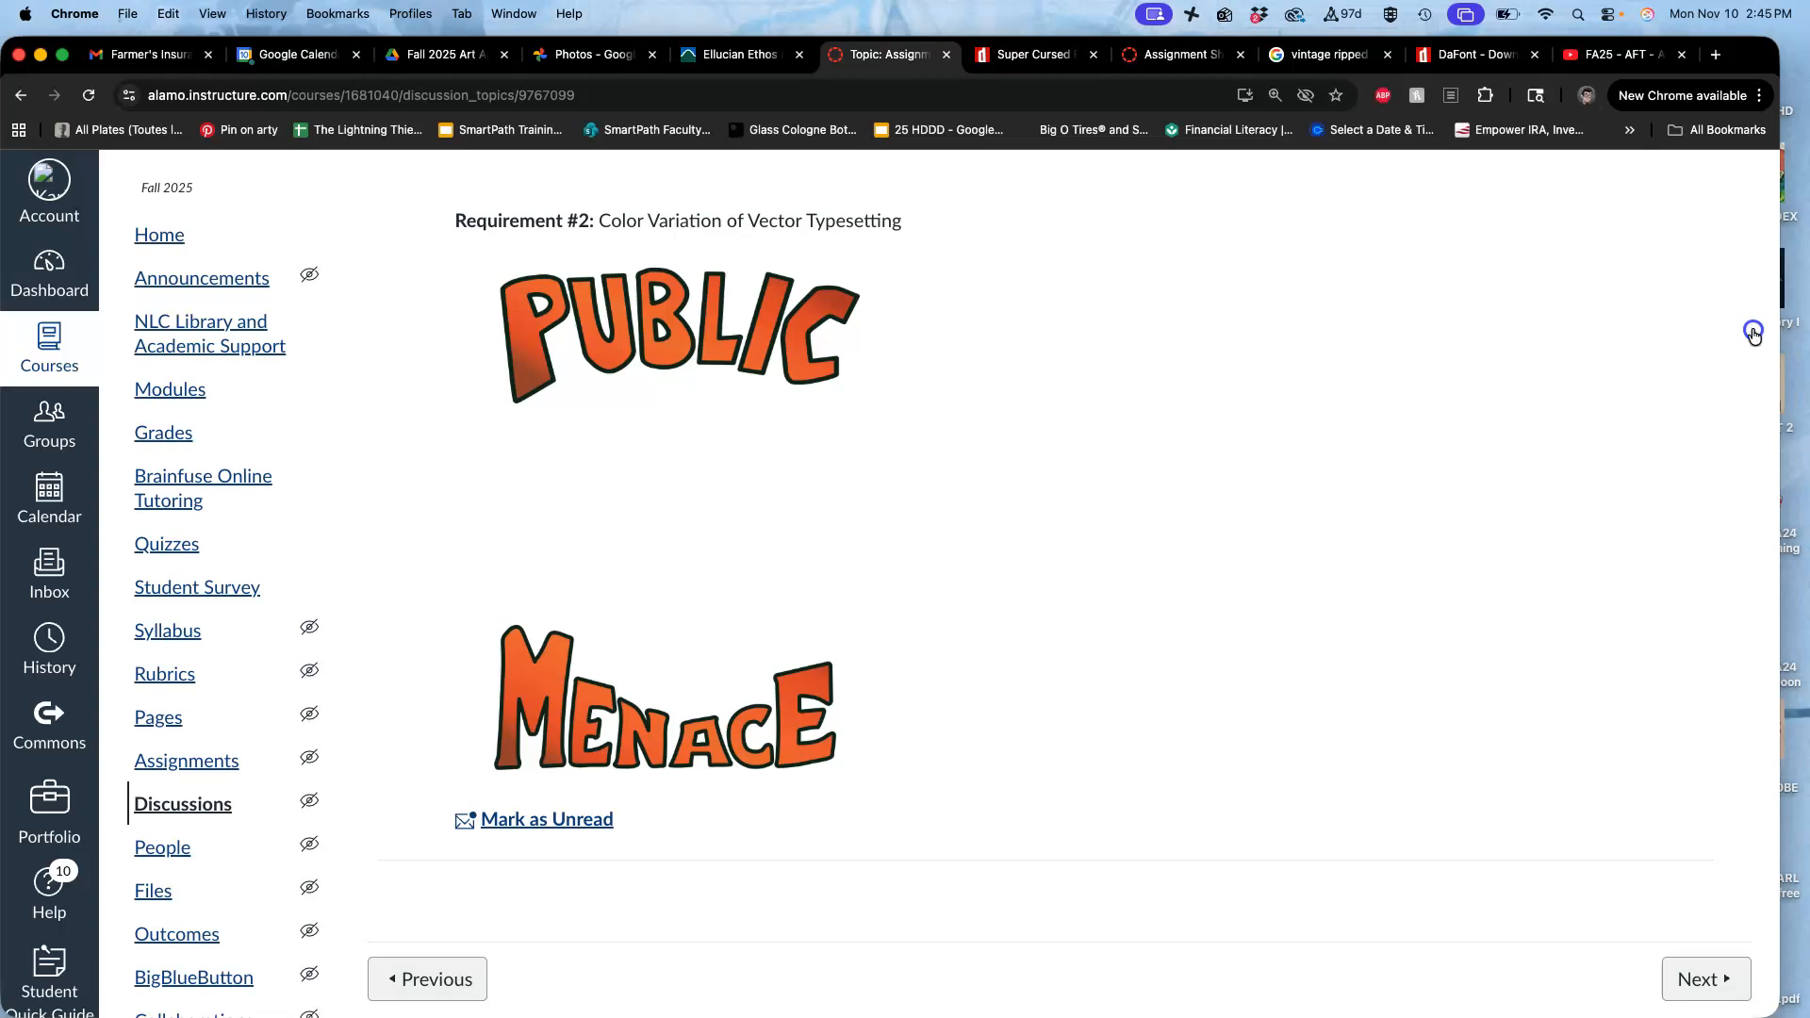
{"action": "left_click", "coordinate": [1351, 57]}
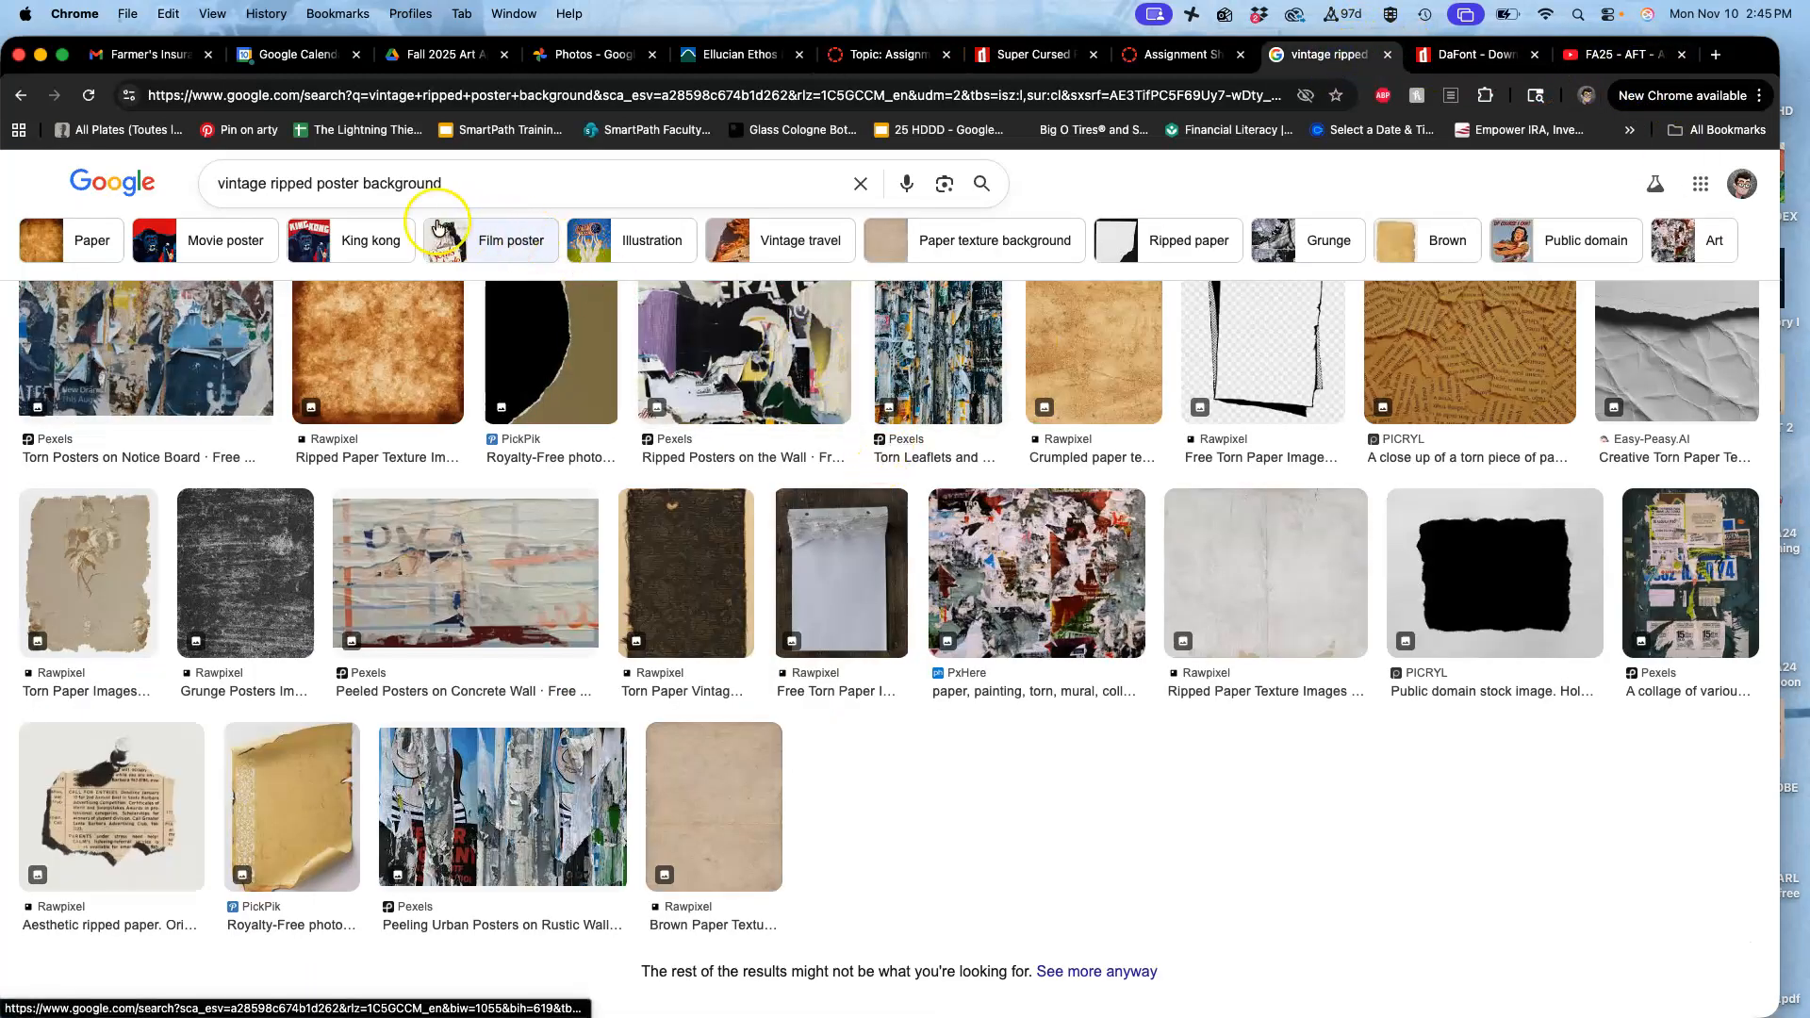
{"action": "scroll", "coordinate": [723, 571], "scroll_direction": "up", "scroll_amount": 2}
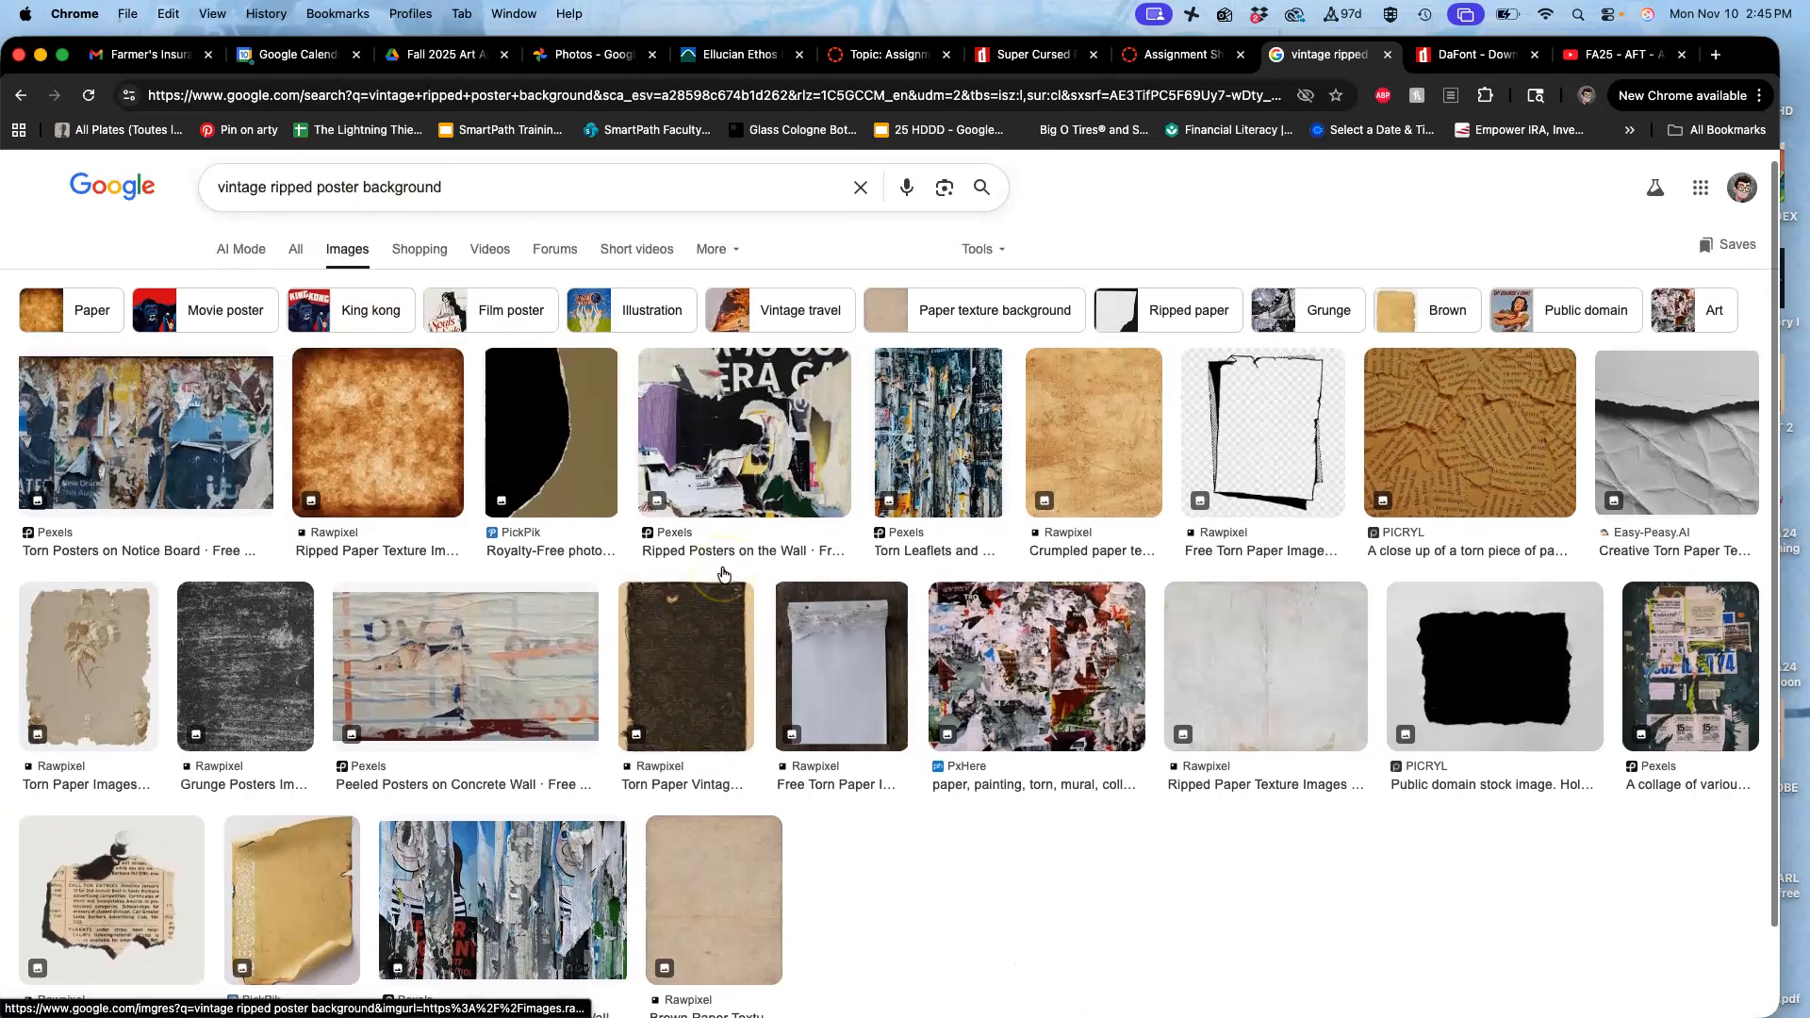
{"action": "left_click", "coordinate": [553, 712]}
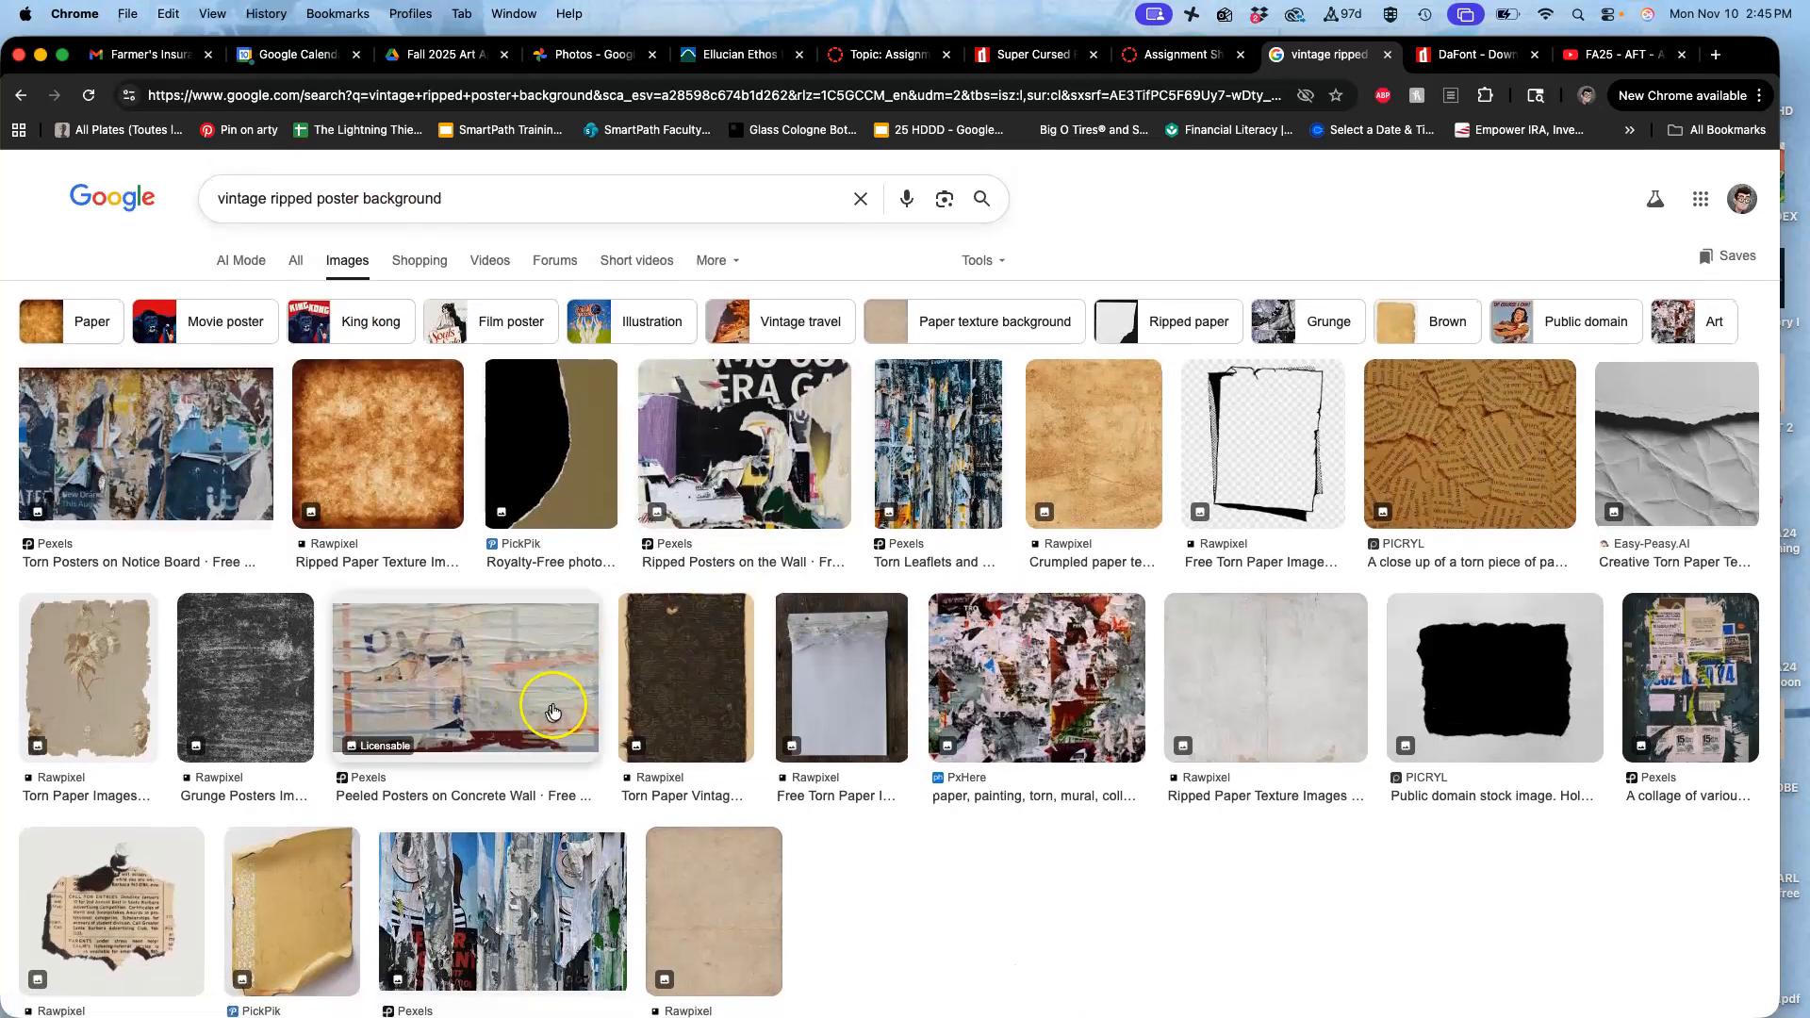
{"action": "right_click", "coordinate": [534, 694]}
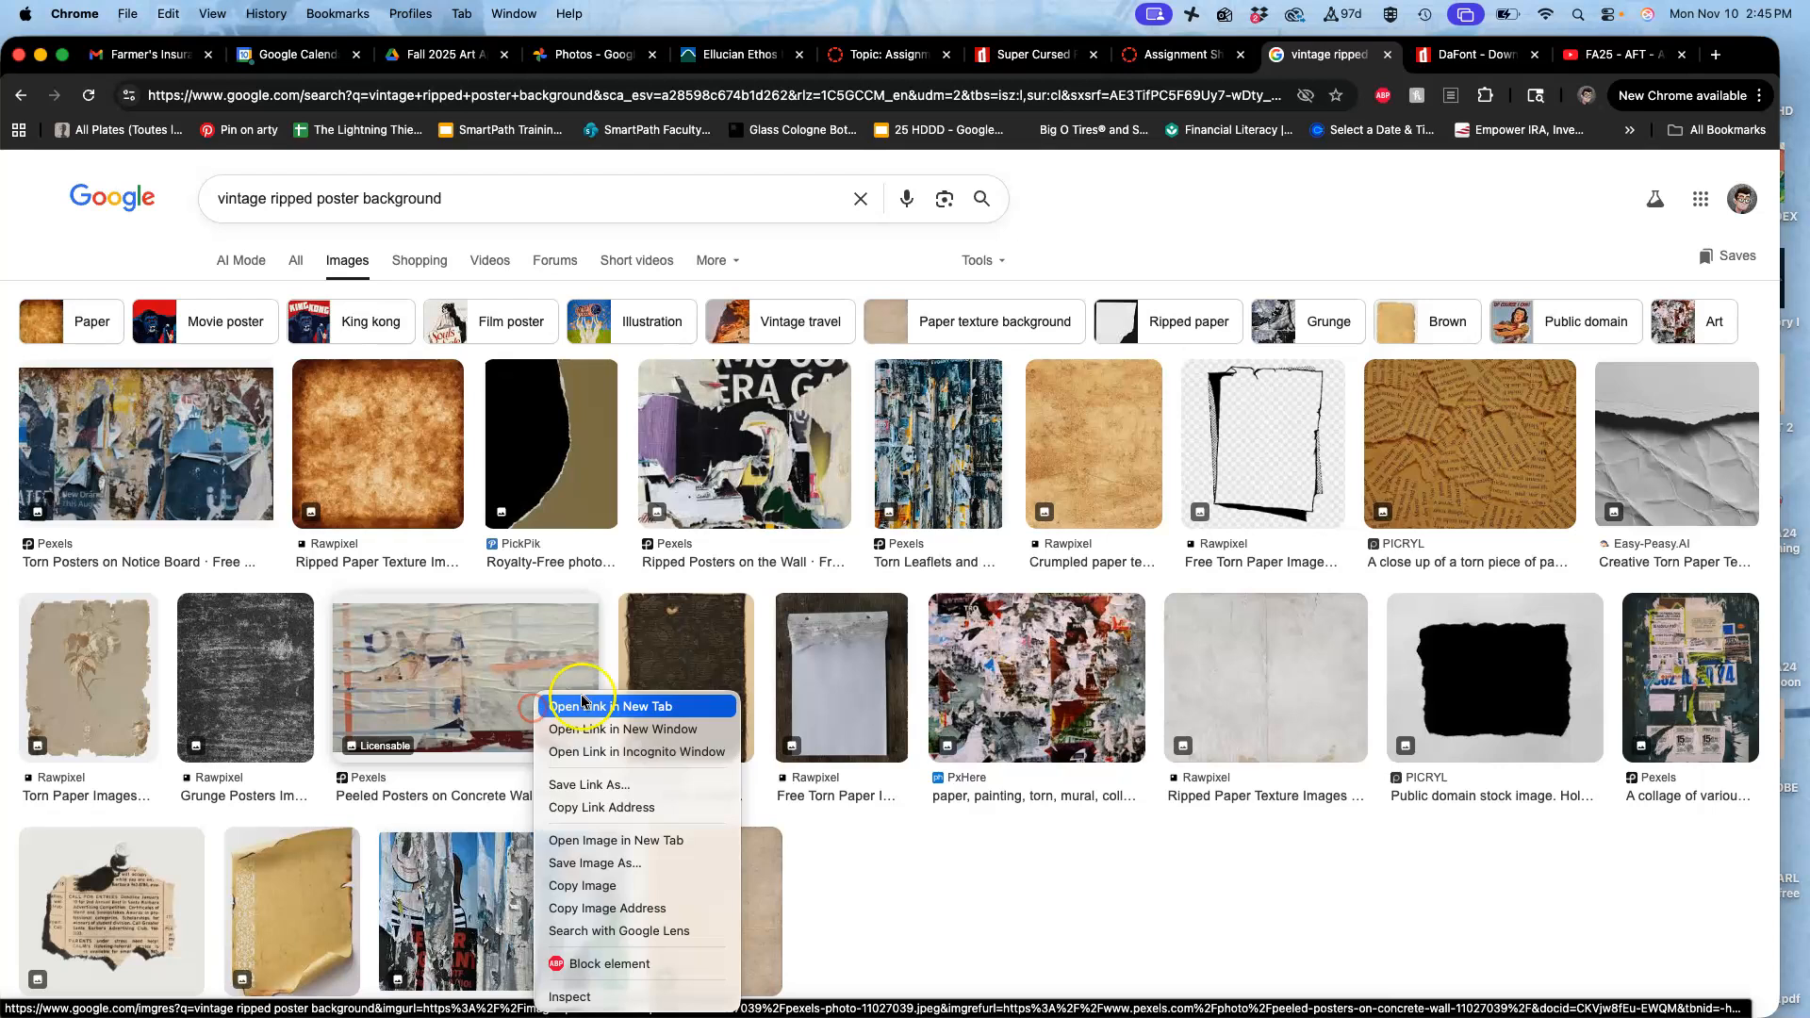
{"action": "left_click", "coordinate": [610, 706]}
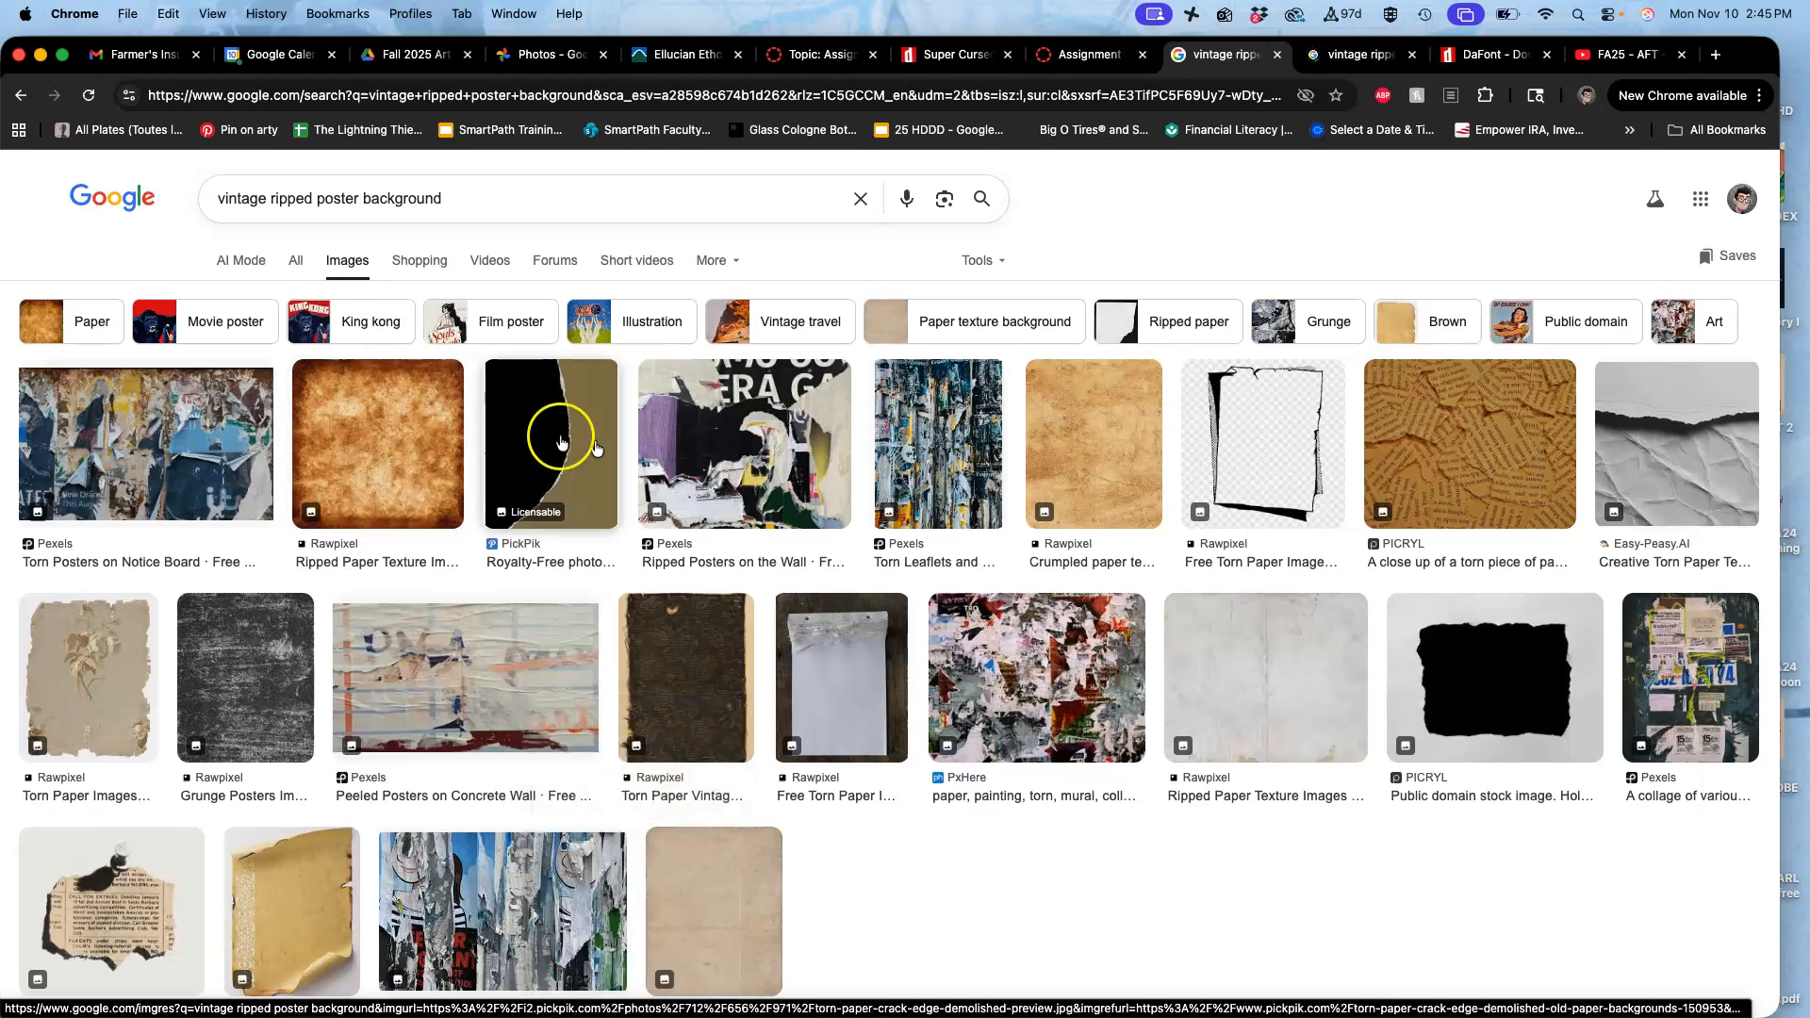
Open the Rawpixel "Ripped Paper Texture Images" and "Grunge Posters Images" results in new tabs.
{"action": "right_click", "coordinate": [1286, 683]}
{"action": "left_click", "coordinate": [1314, 685]}
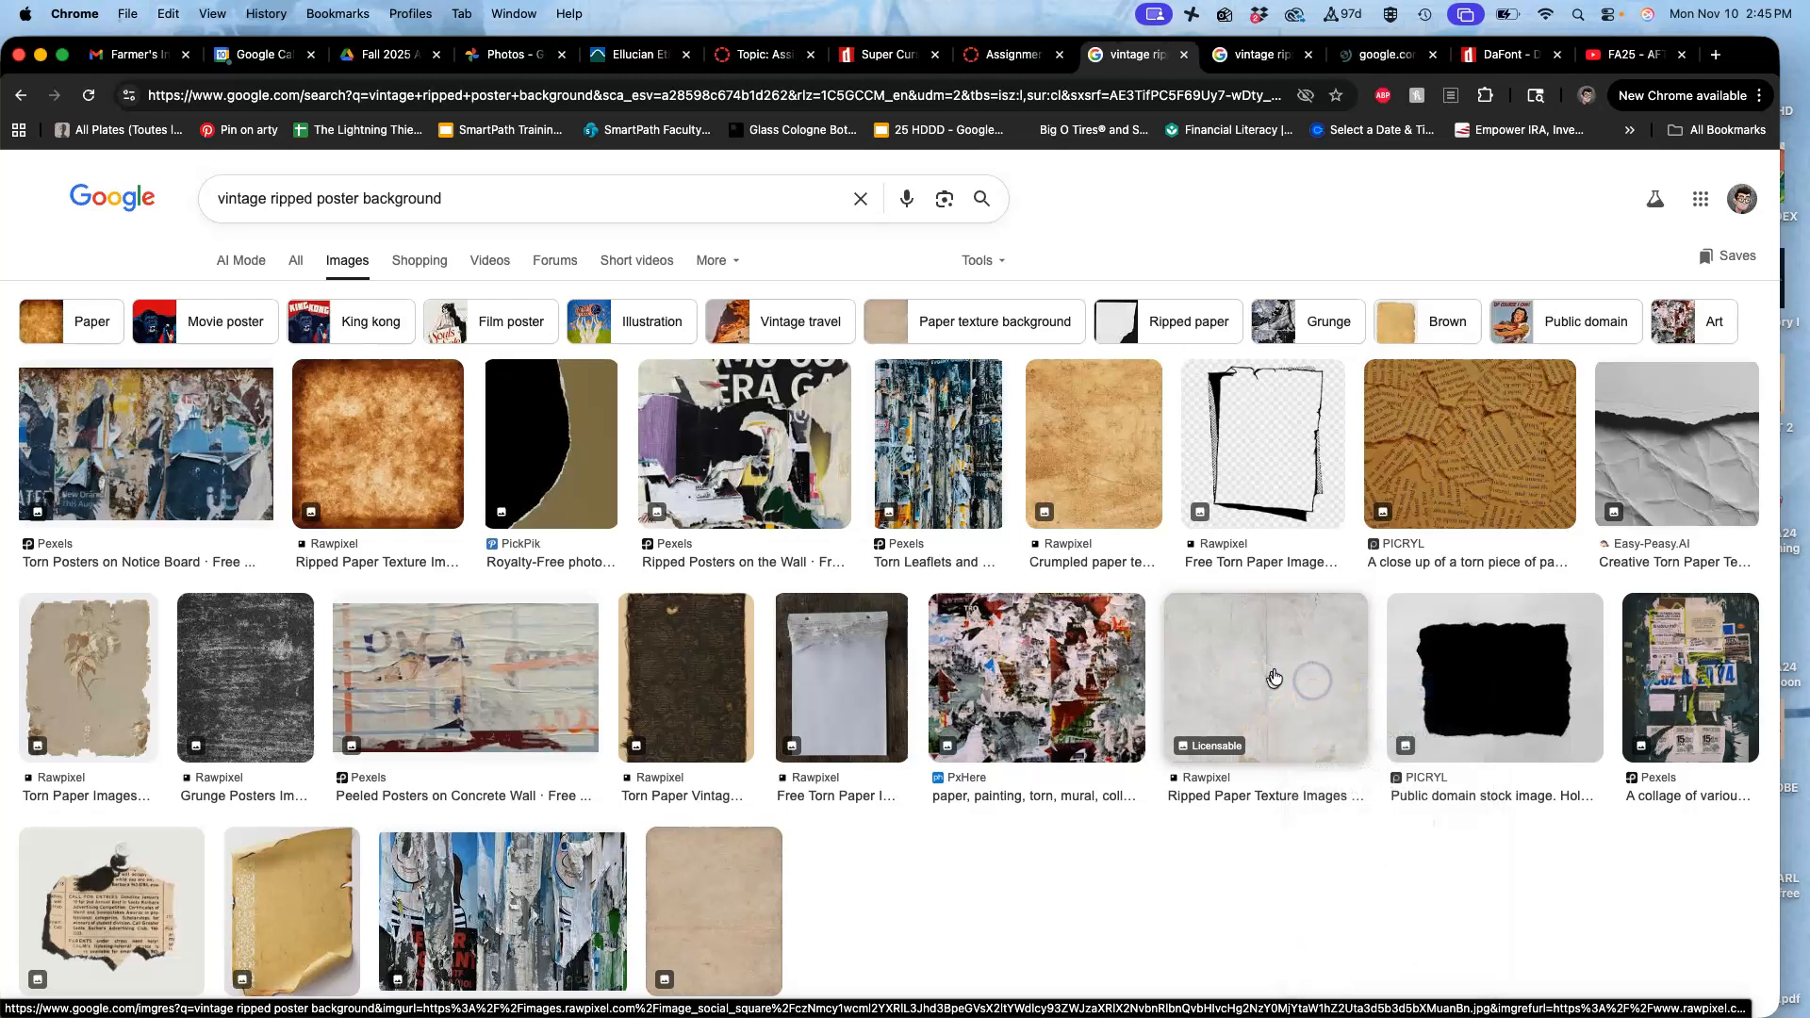
{"action": "scroll", "coordinate": [1290, 694], "scroll_direction": "down", "scroll_amount": 2}
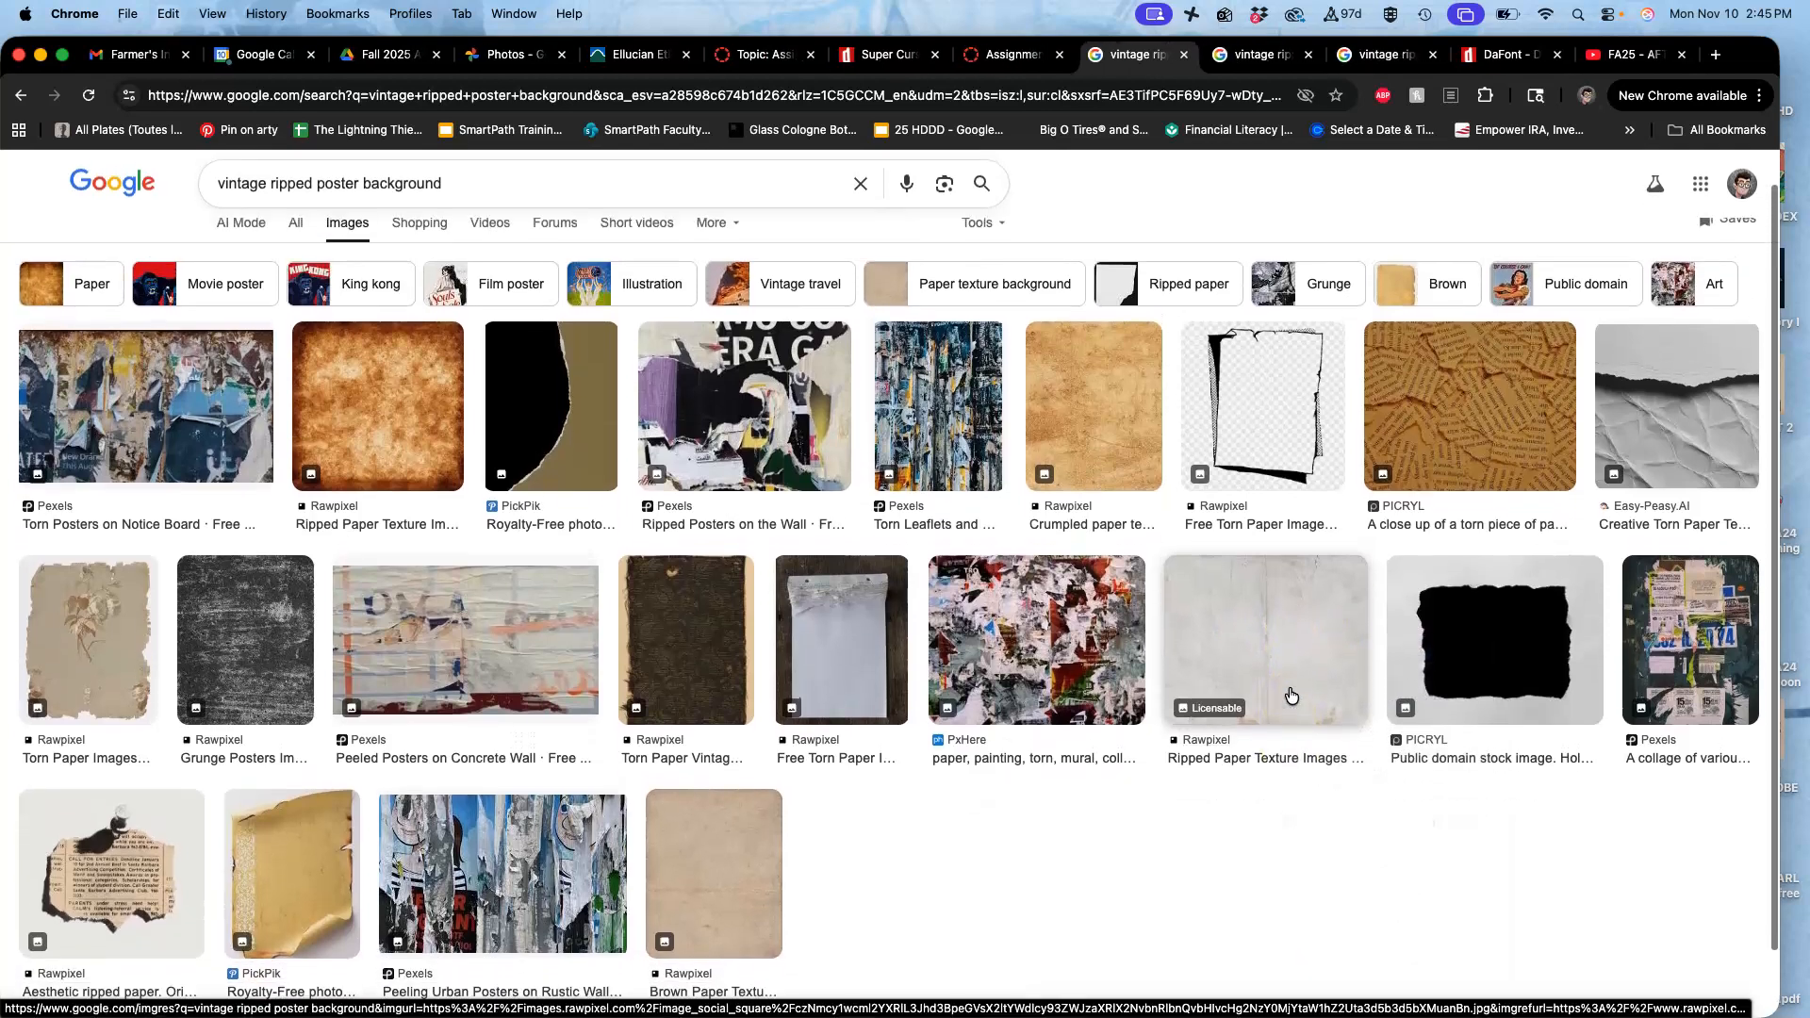
{"action": "right_click", "coordinate": [268, 680]}
{"action": "left_click", "coordinate": [301, 689]}
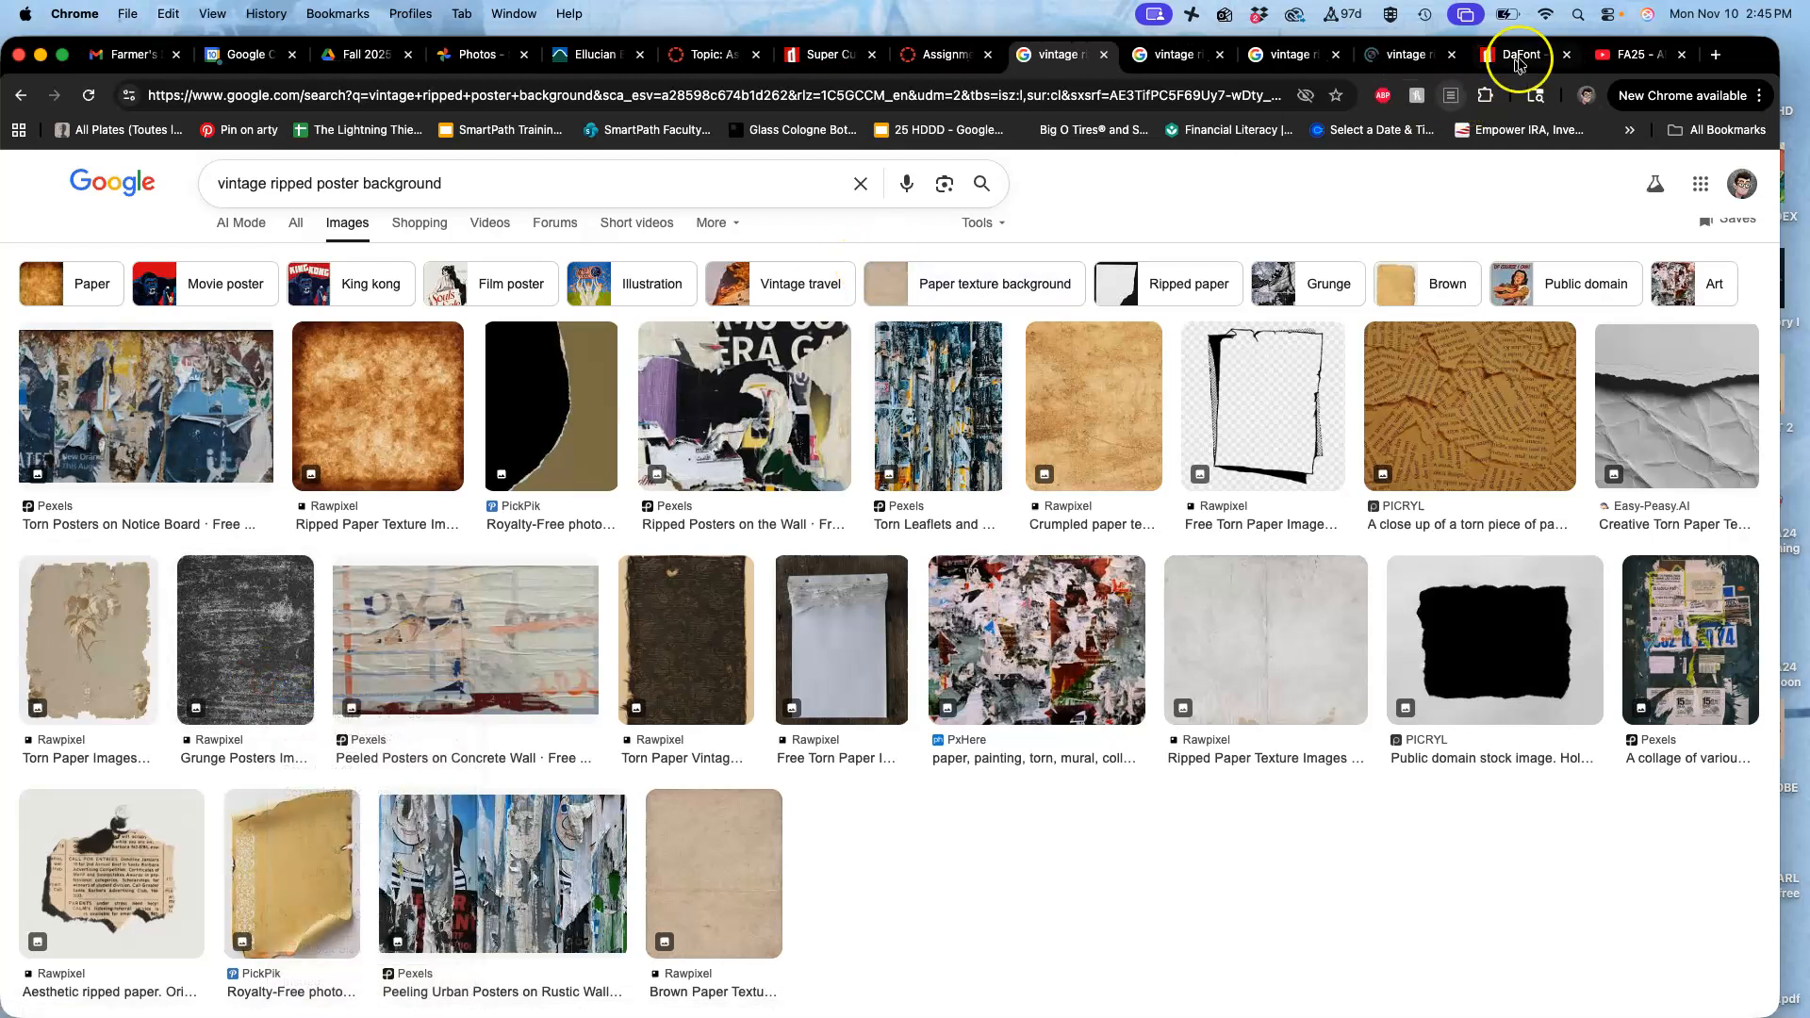
Save the dark Rawpixel grunge texture image to the Desktop and close its tab.
{"action": "left_click", "coordinate": [1400, 55]}
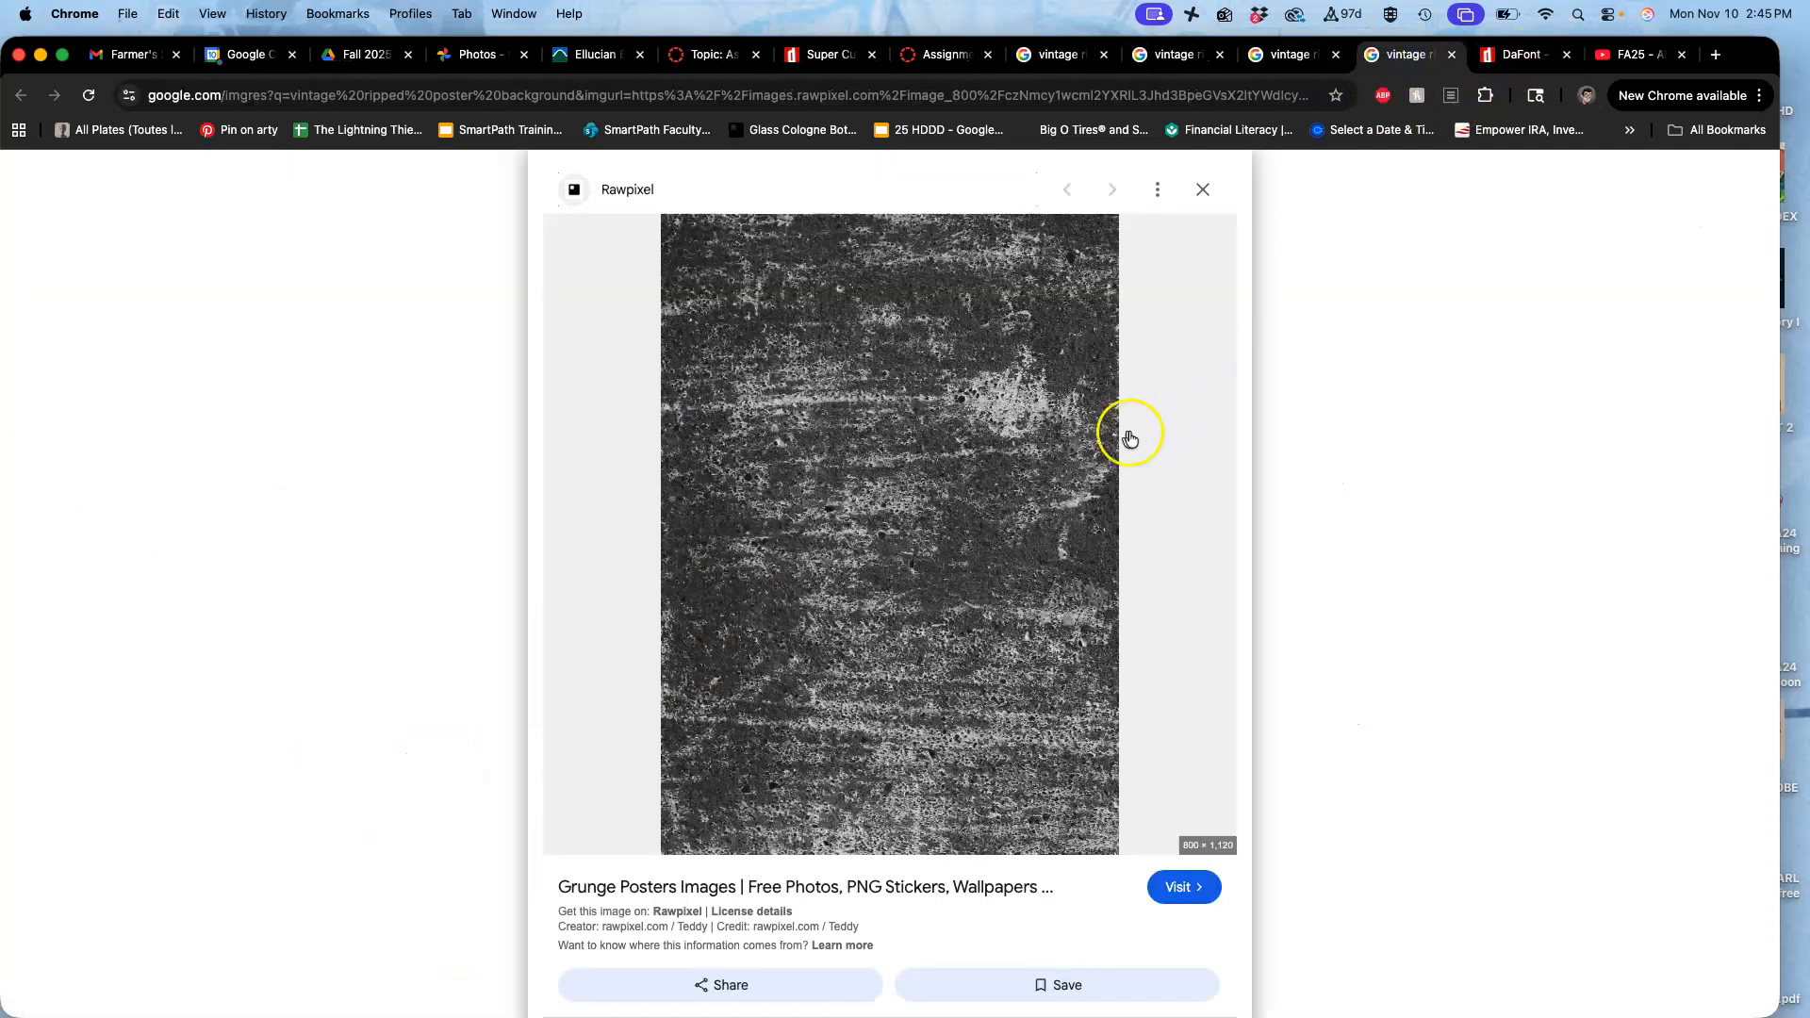
{"action": "right_click", "coordinate": [994, 556]}
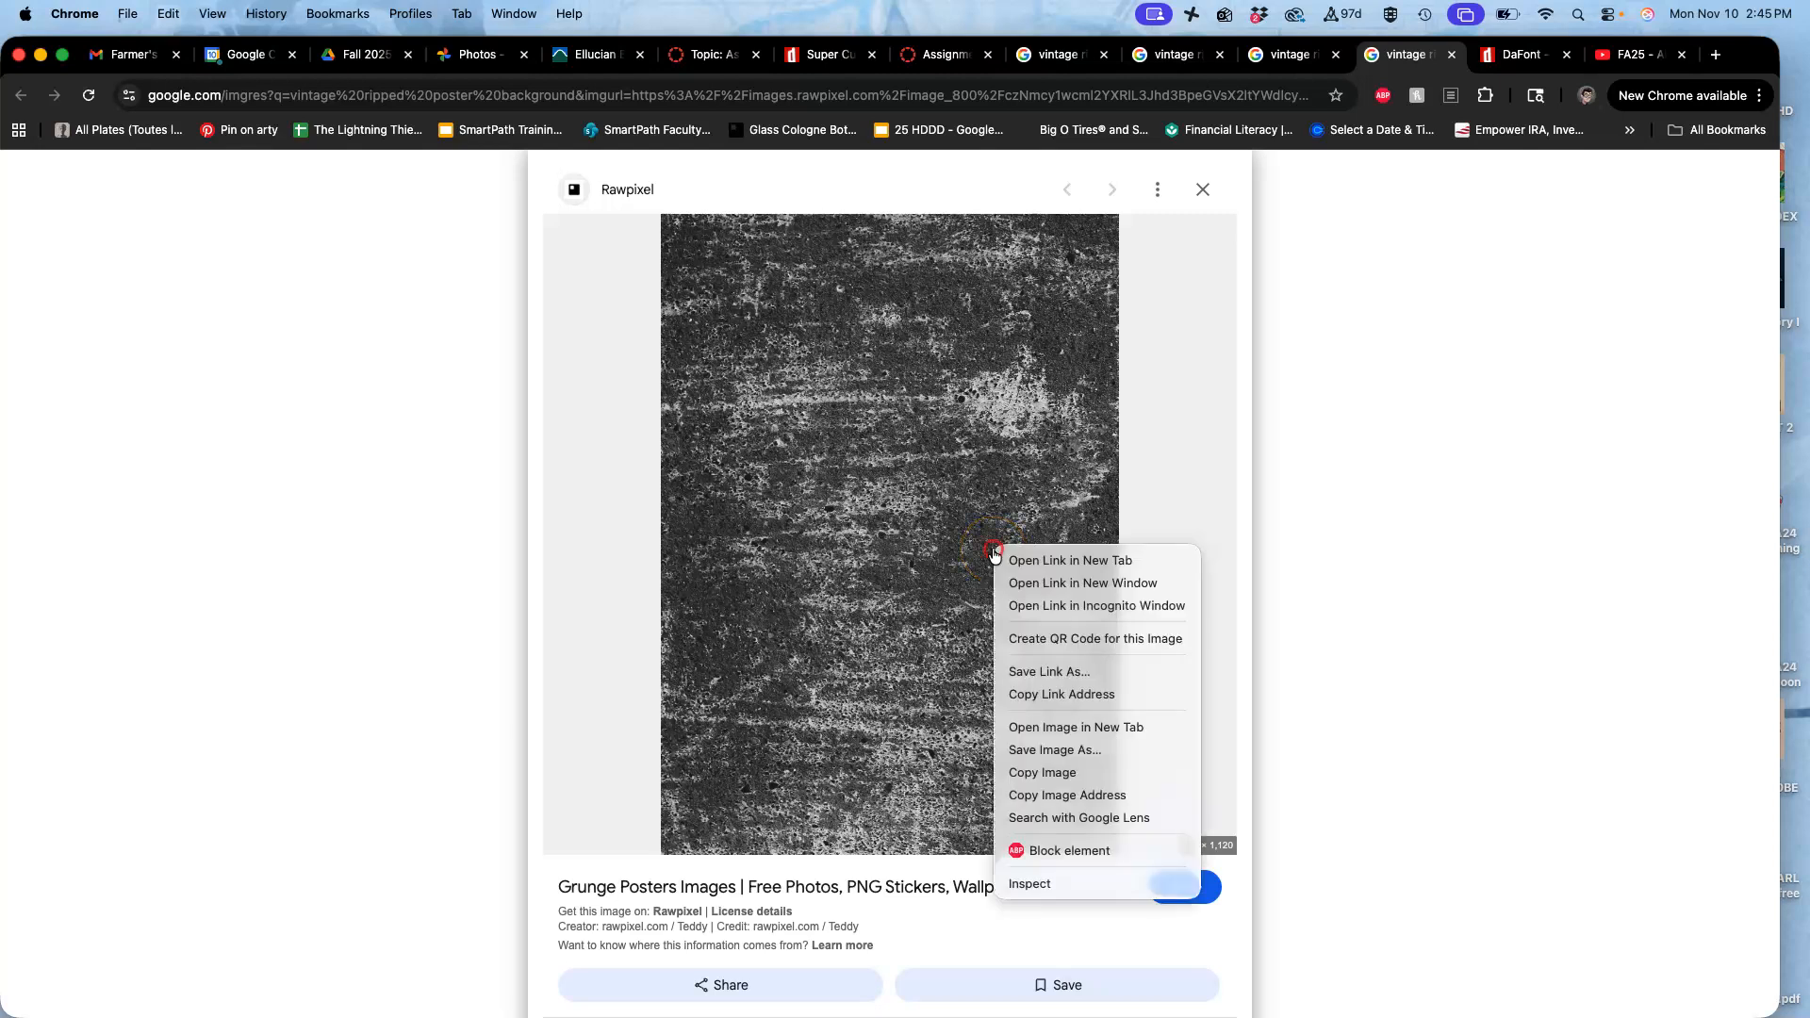
{"action": "left_click", "coordinate": [1036, 751]}
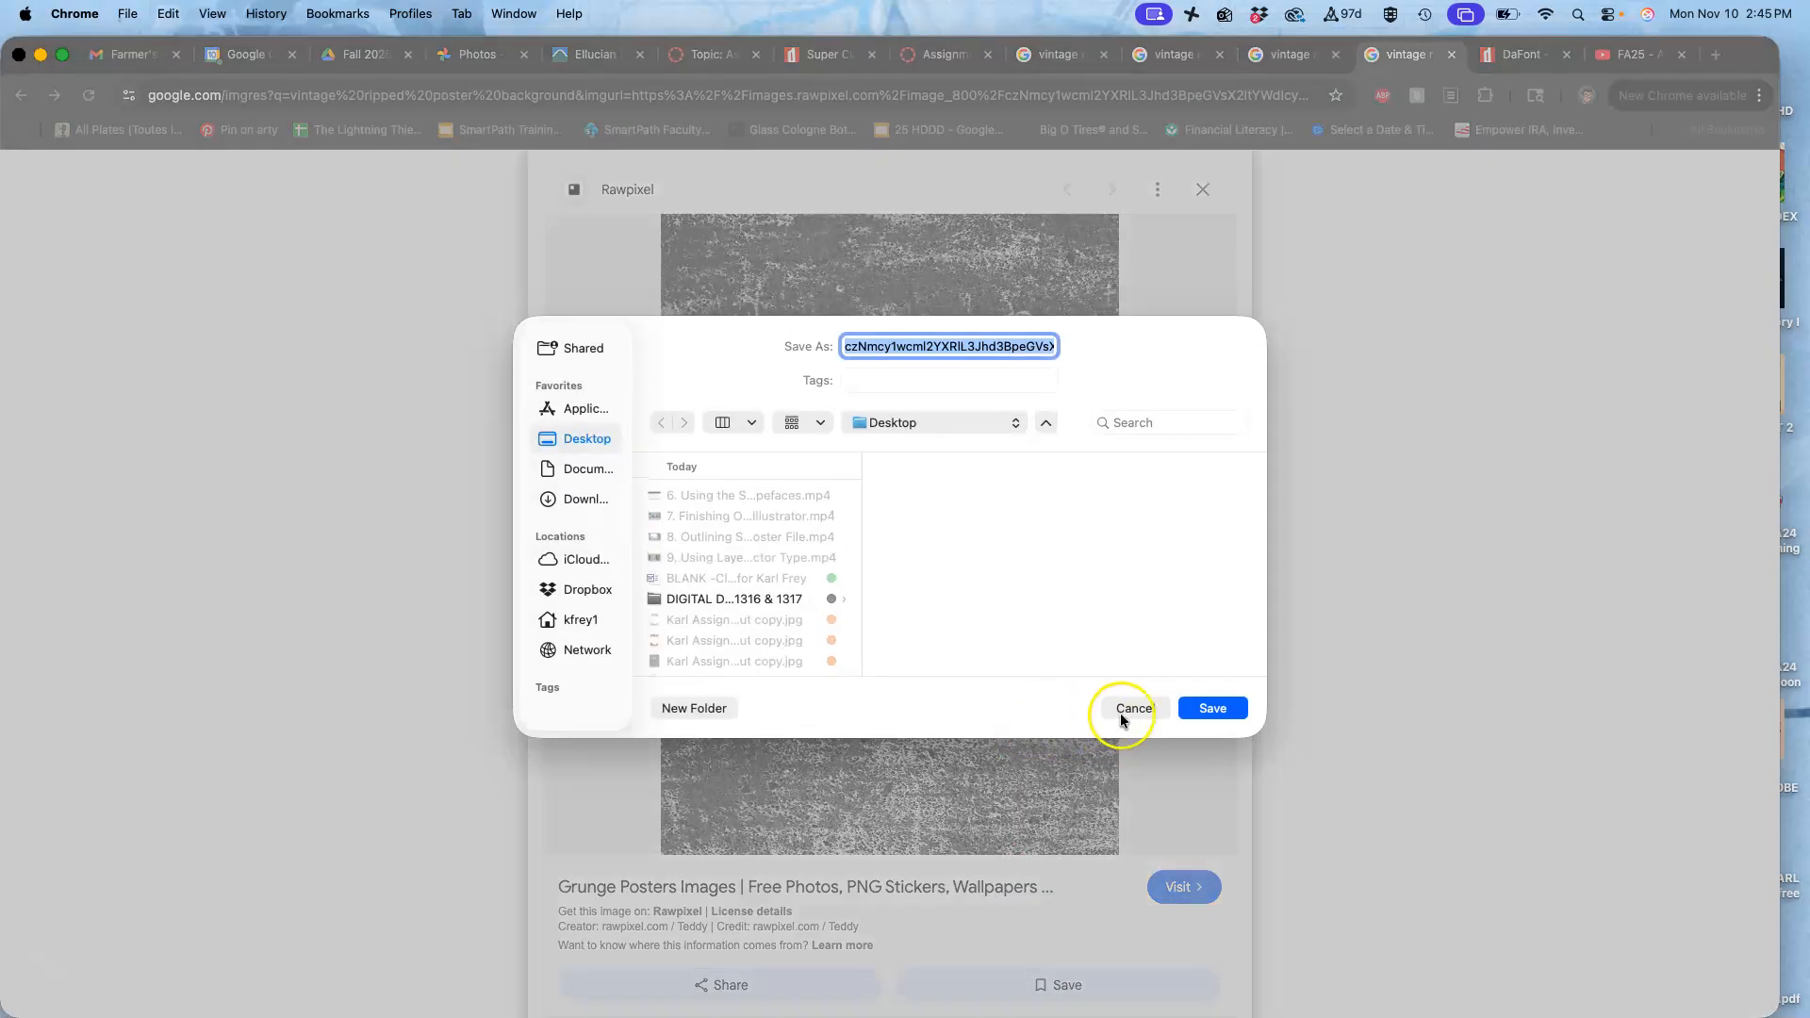
{"action": "left_click", "coordinate": [1212, 708]}
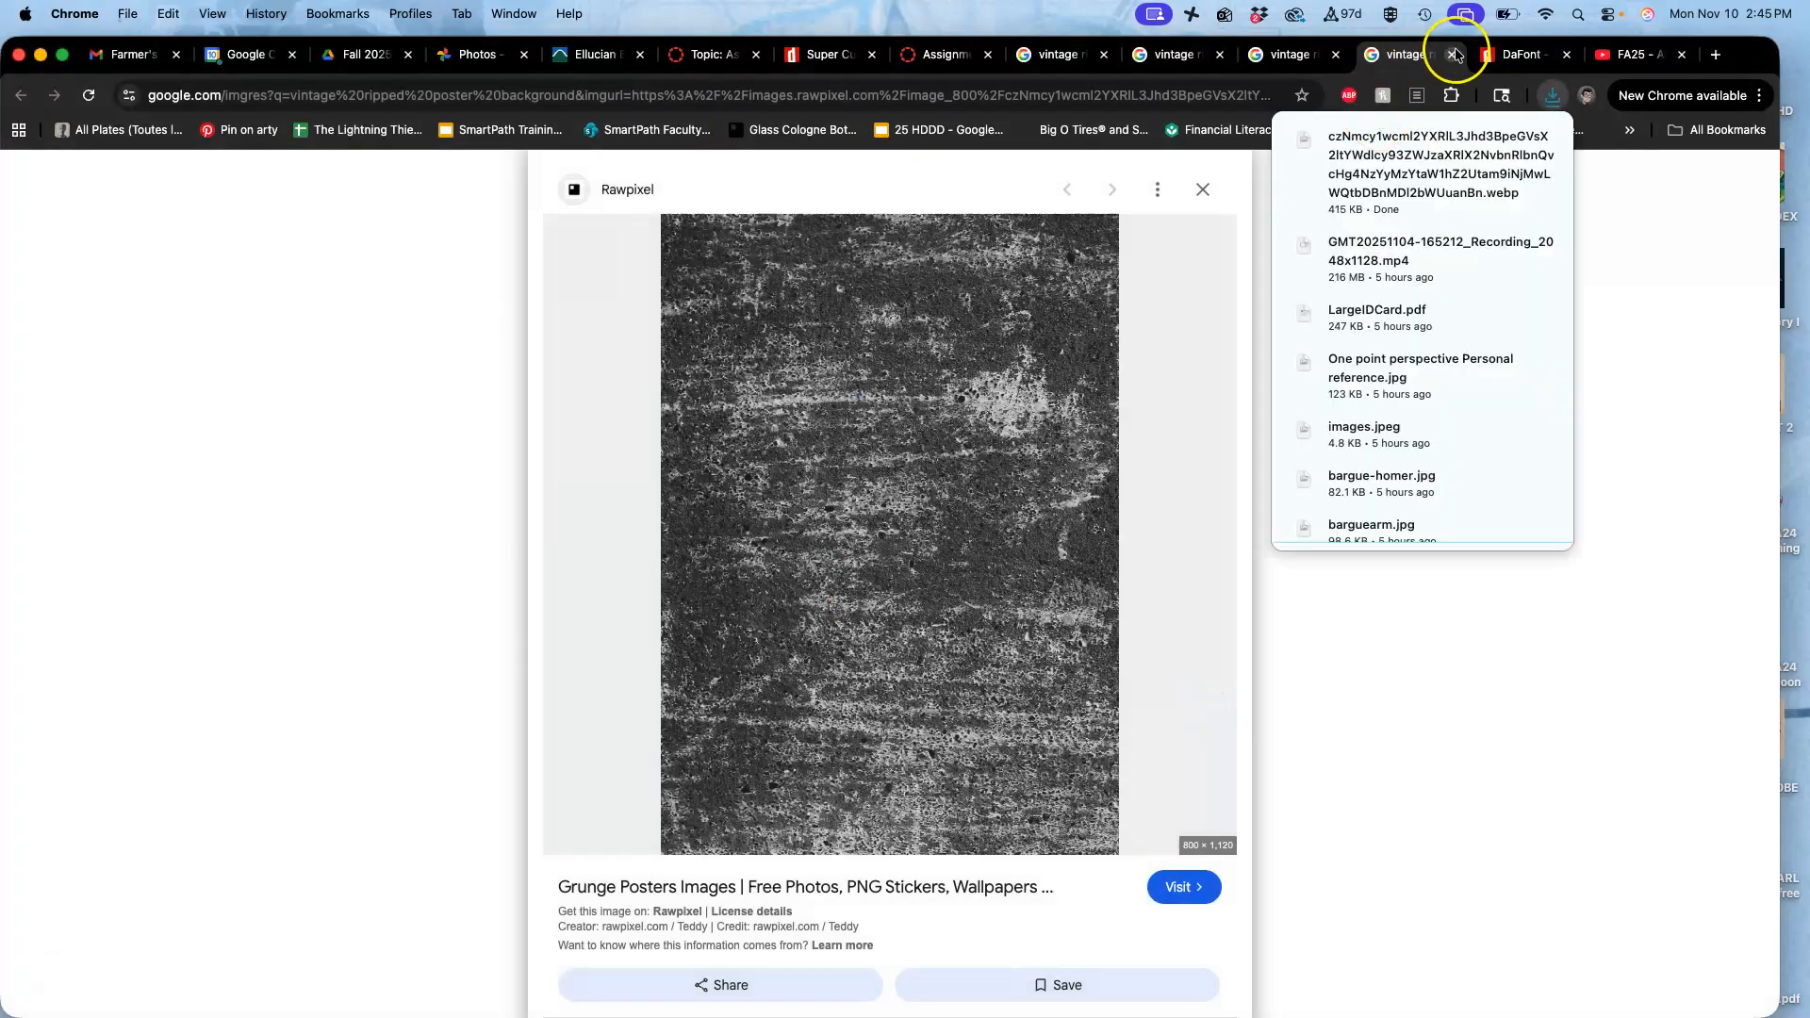
{"action": "left_click", "coordinate": [1452, 59]}
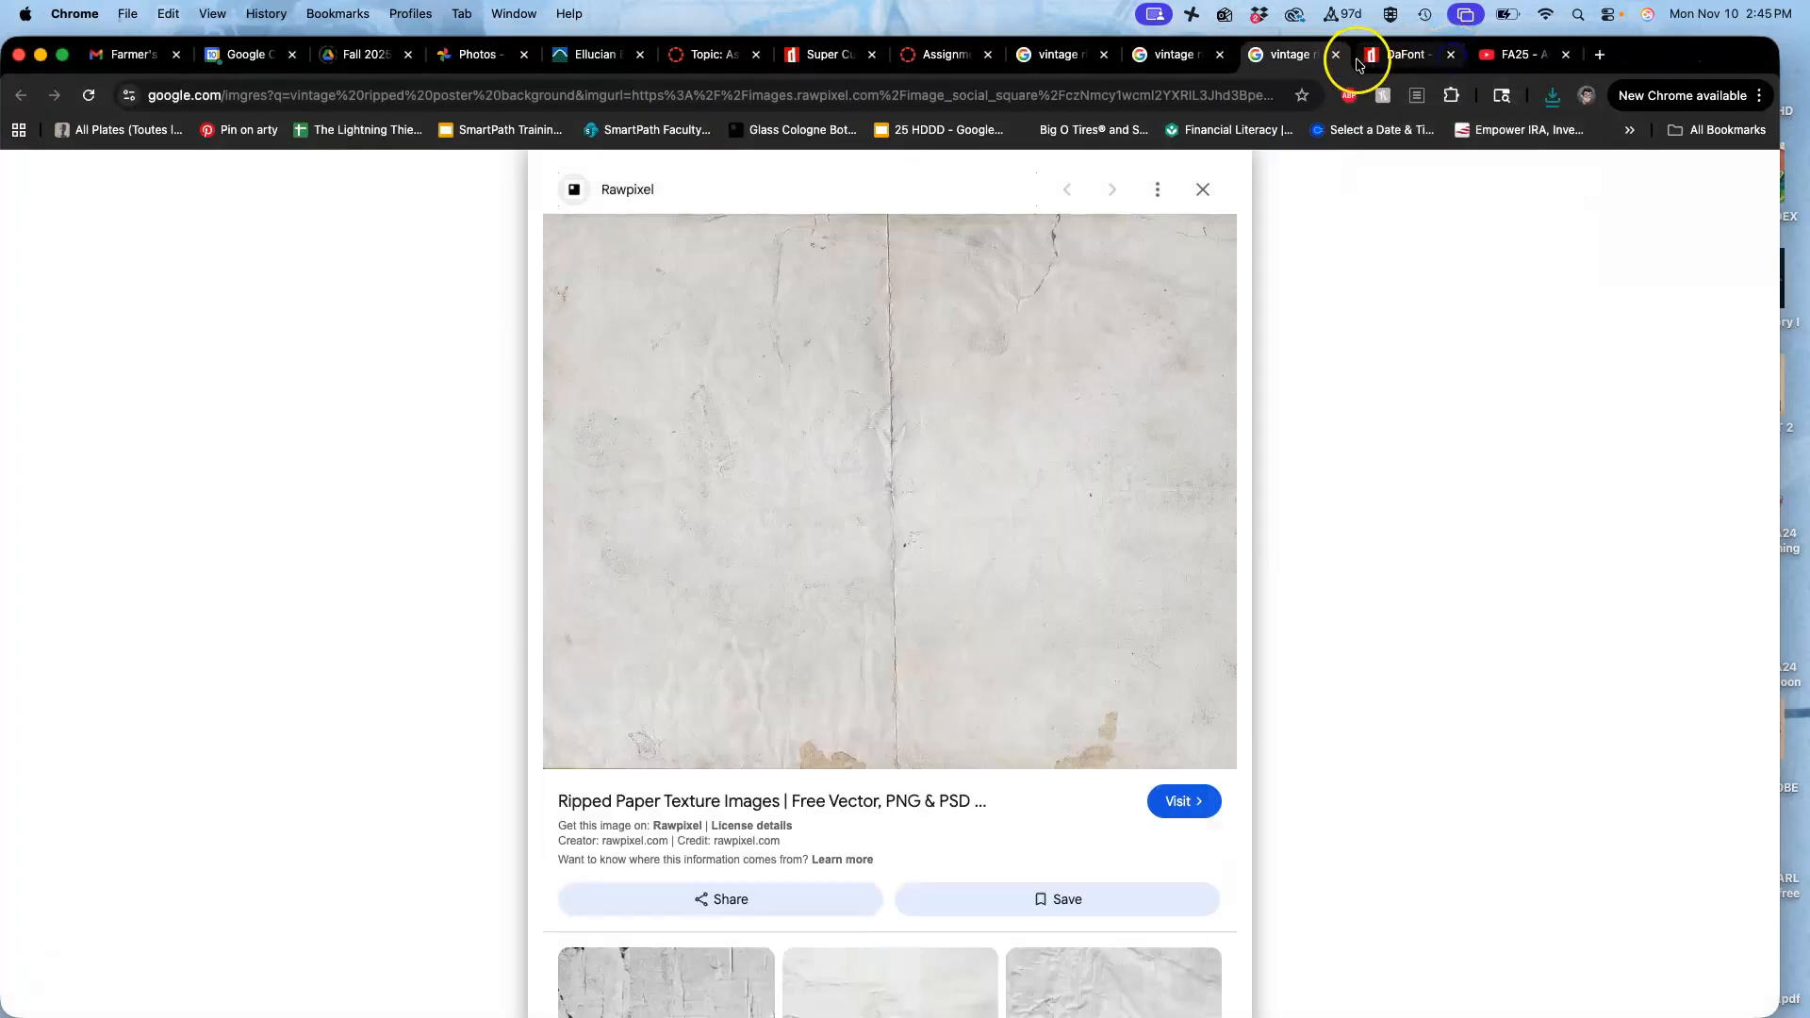
Save the light Rawpixel ripped paper texture image to the Desktop.
{"action": "right_click", "coordinate": [962, 499]}
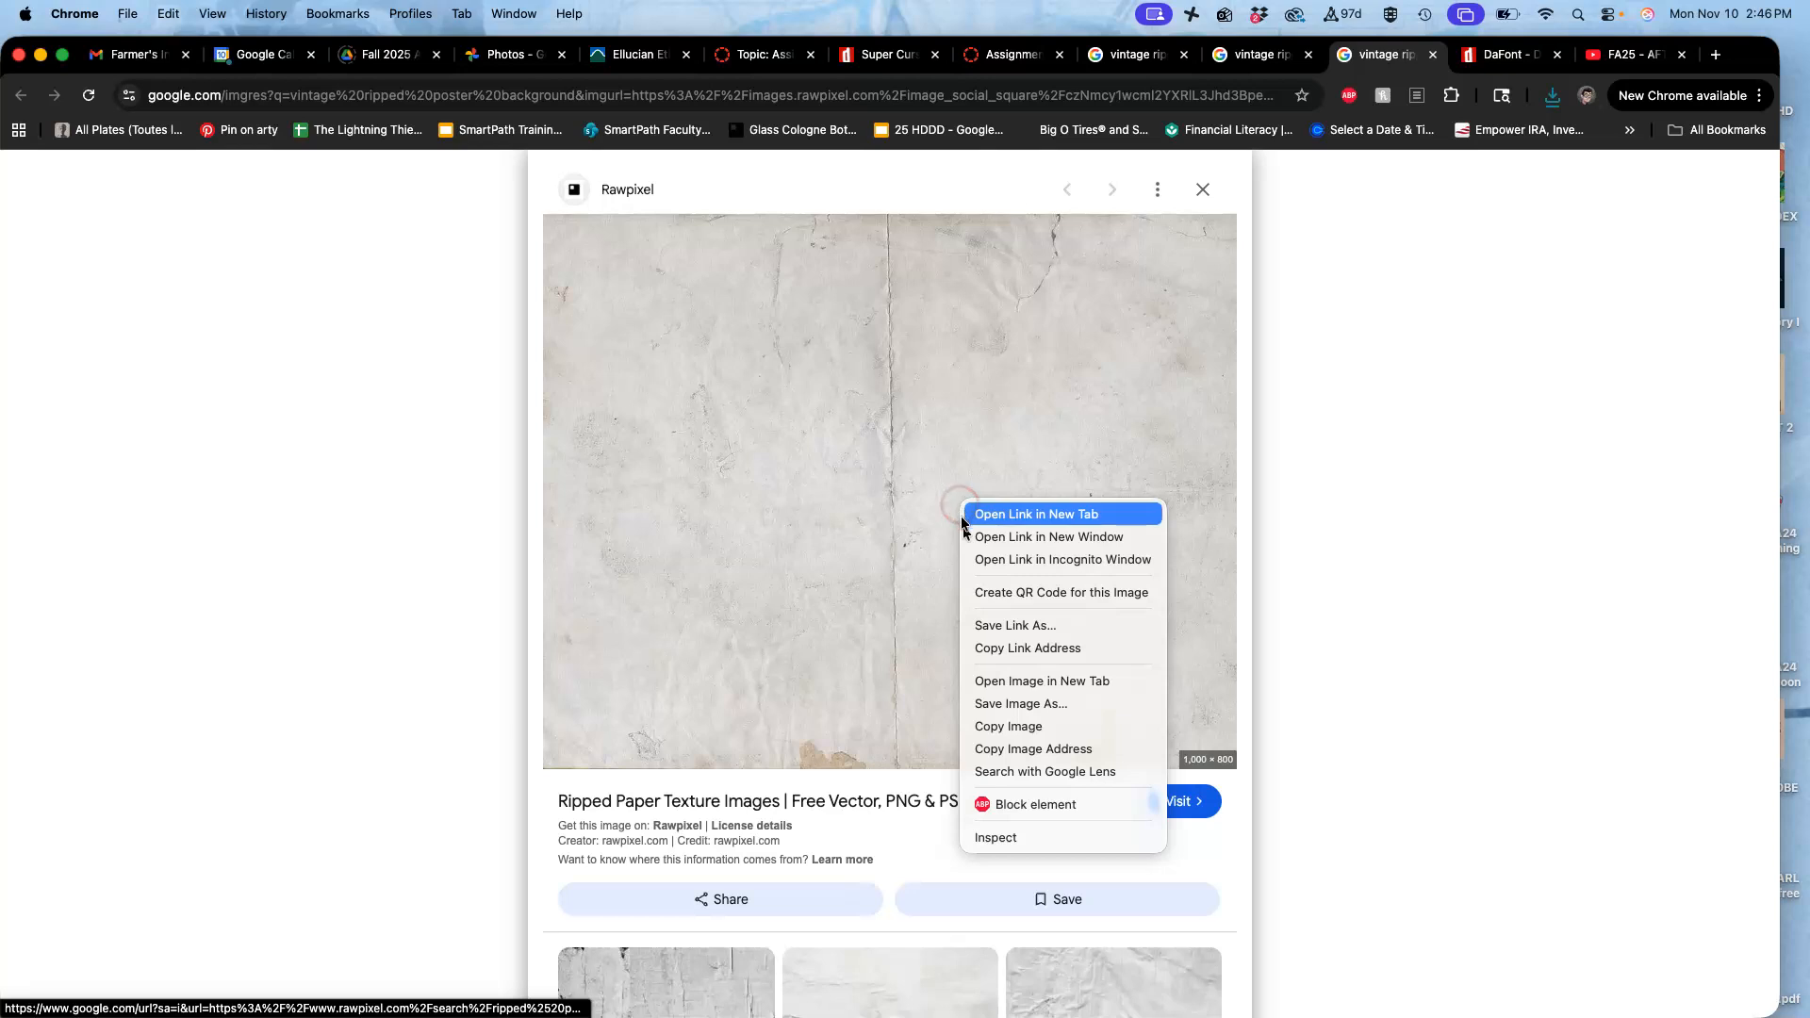
{"action": "left_click", "coordinate": [981, 703]}
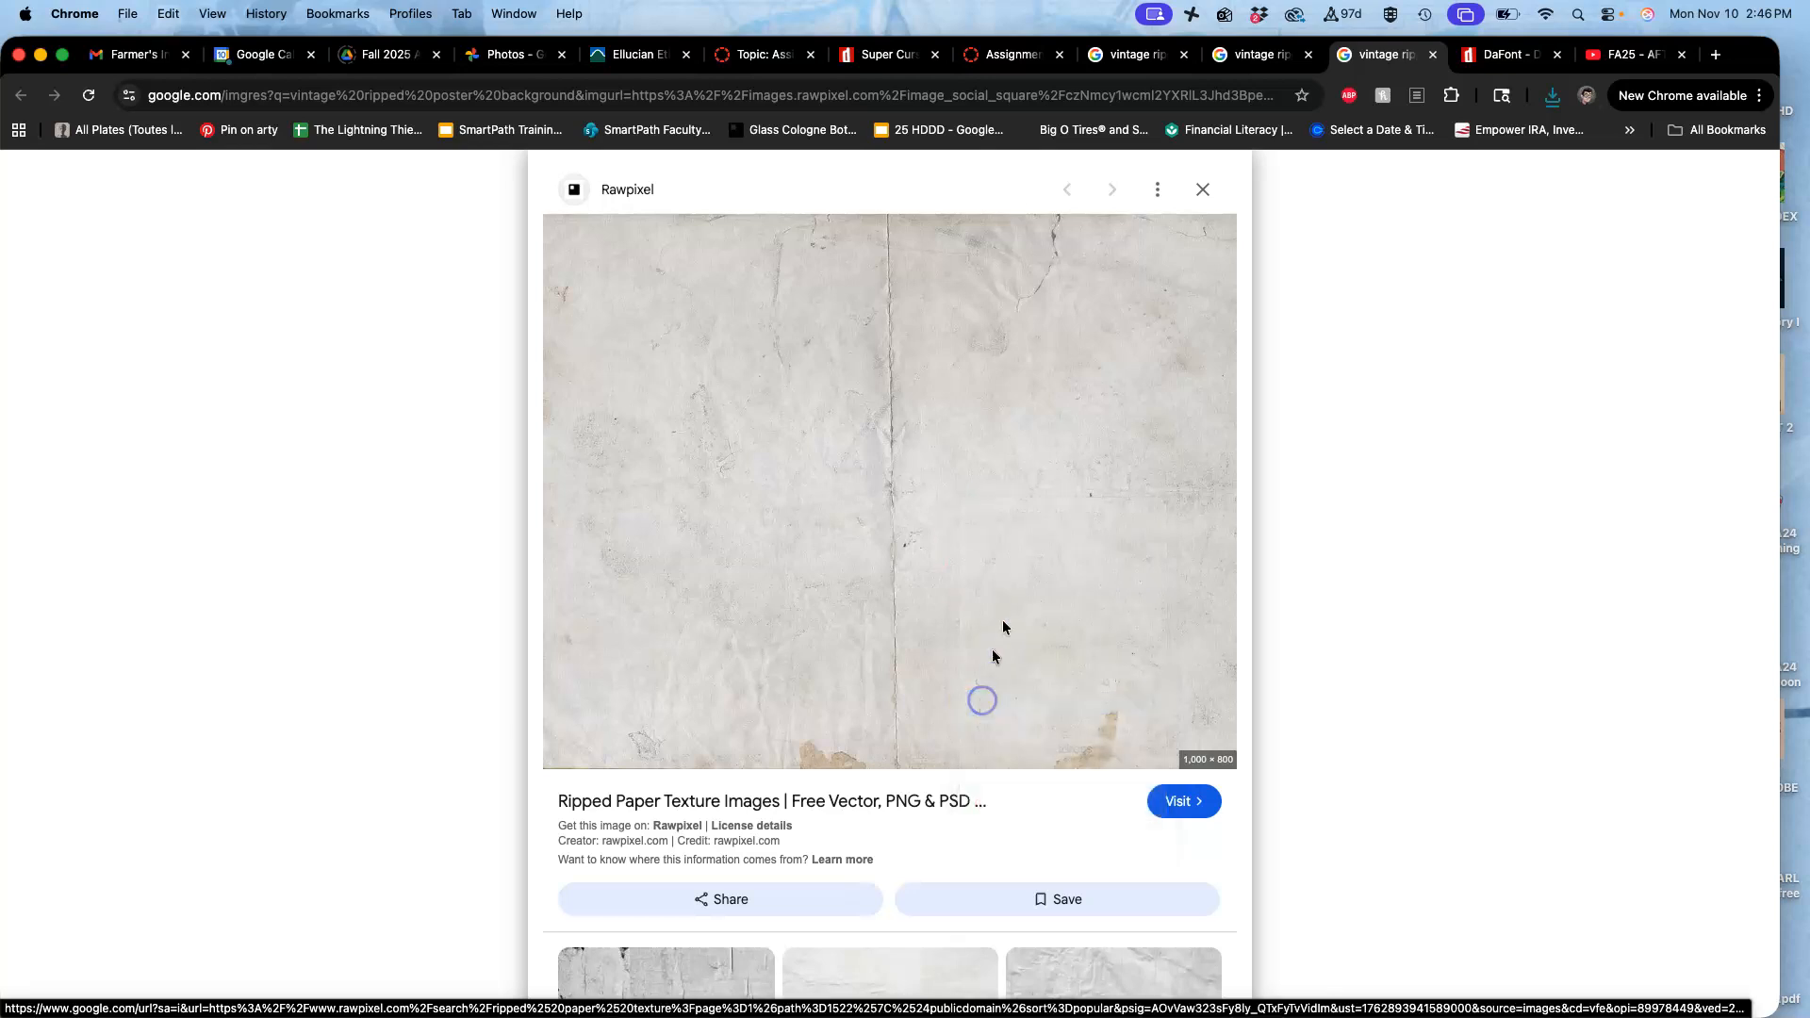
{"action": "left_click", "coordinate": [1203, 705]}
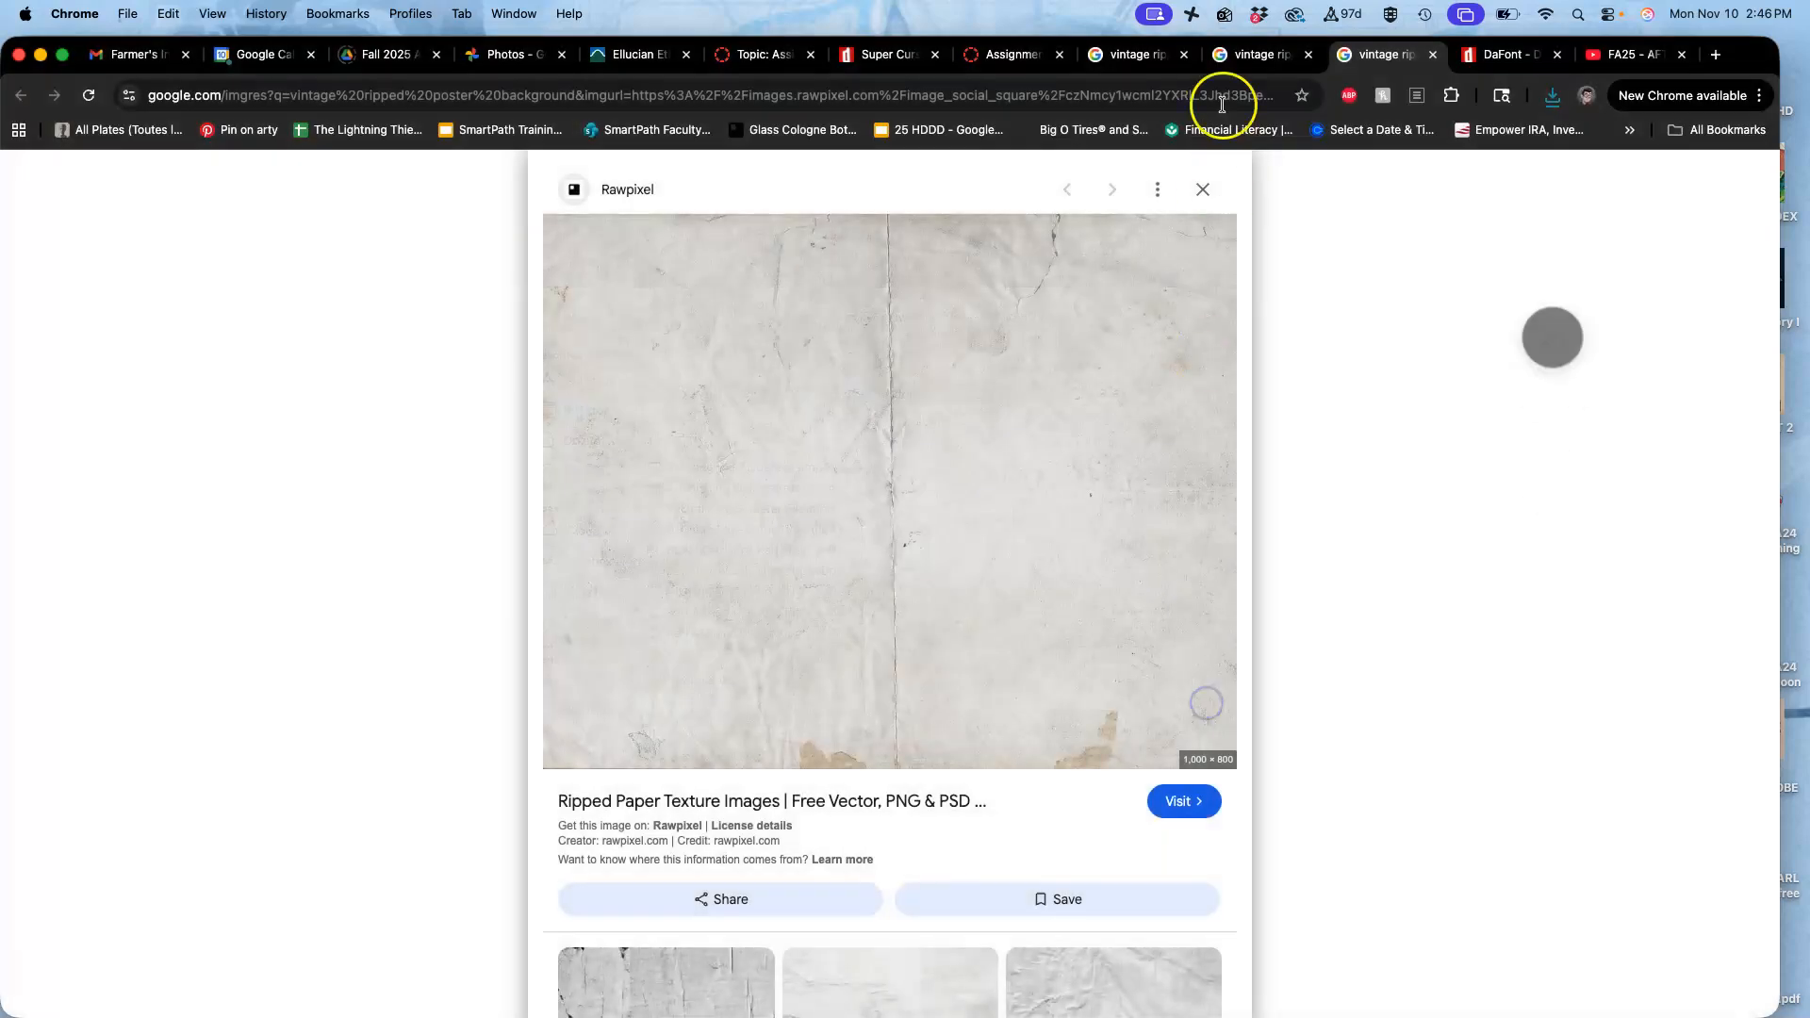
Save the Pexels peeled posters photo to the Desktop as pexels-photo-11027039.
{"action": "left_click", "coordinate": [1268, 57]}
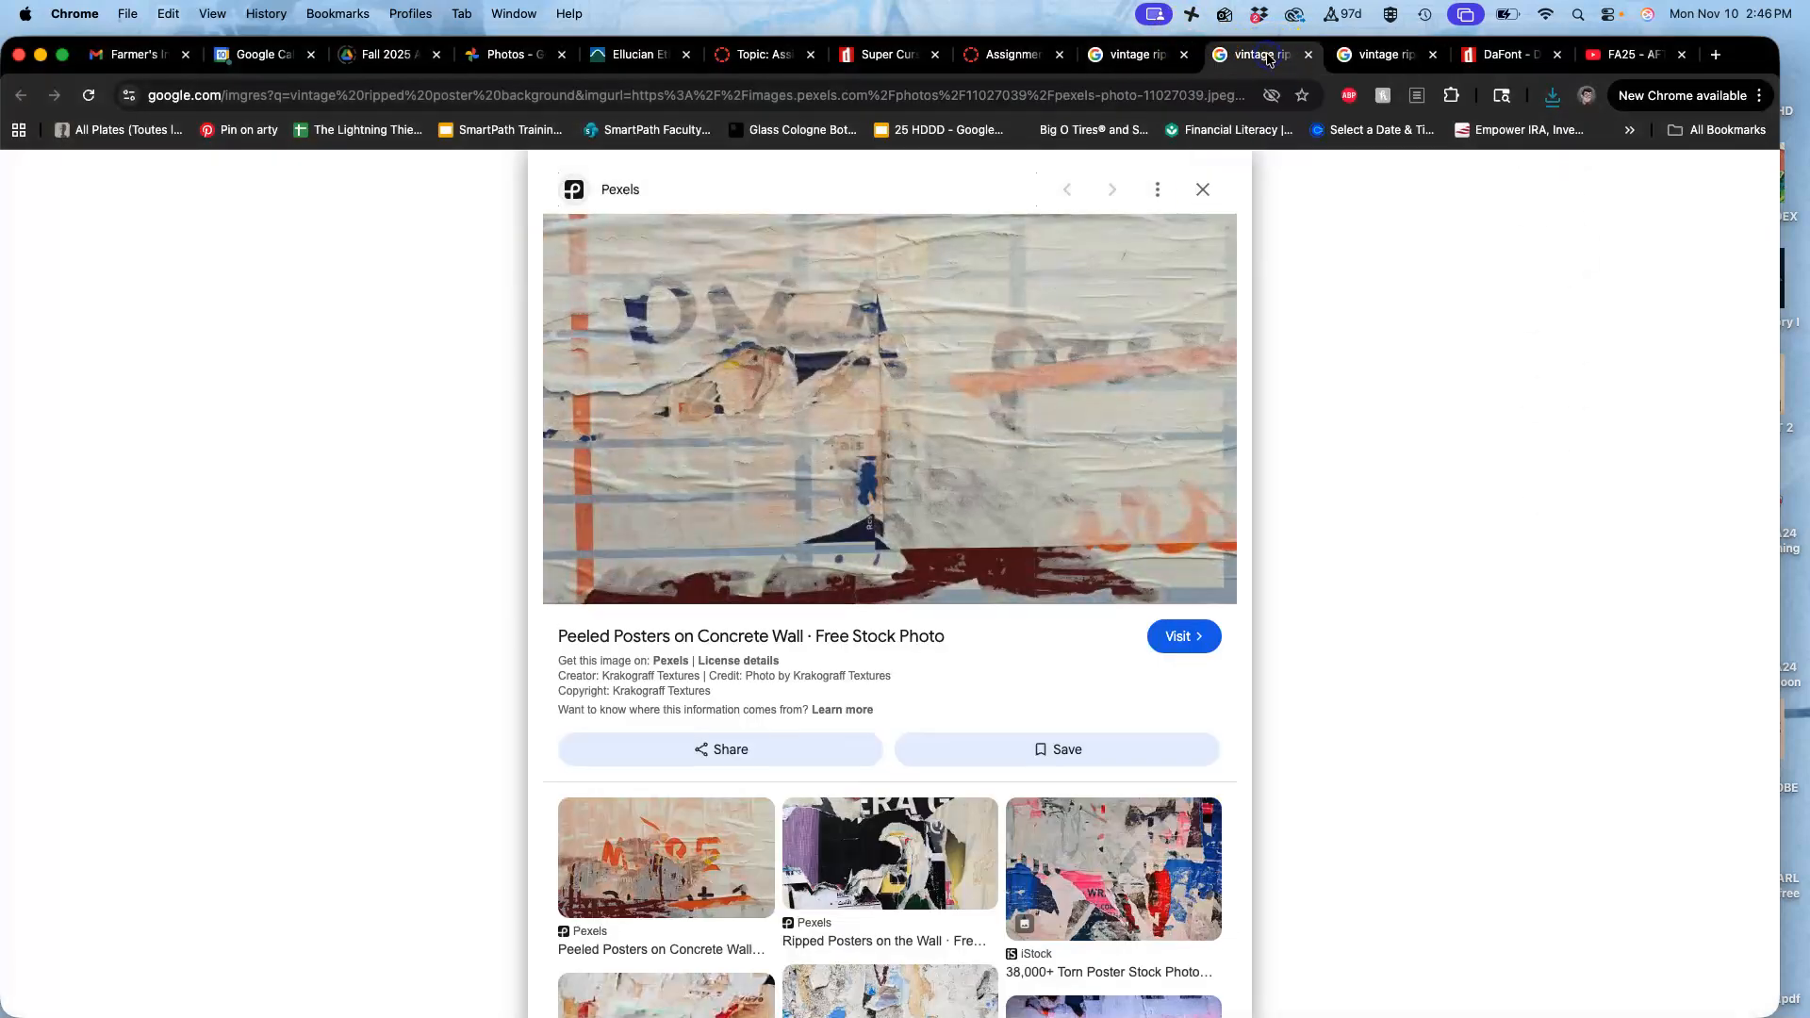
{"action": "right_click", "coordinate": [1061, 323]}
{"action": "left_click", "coordinate": [1114, 518]}
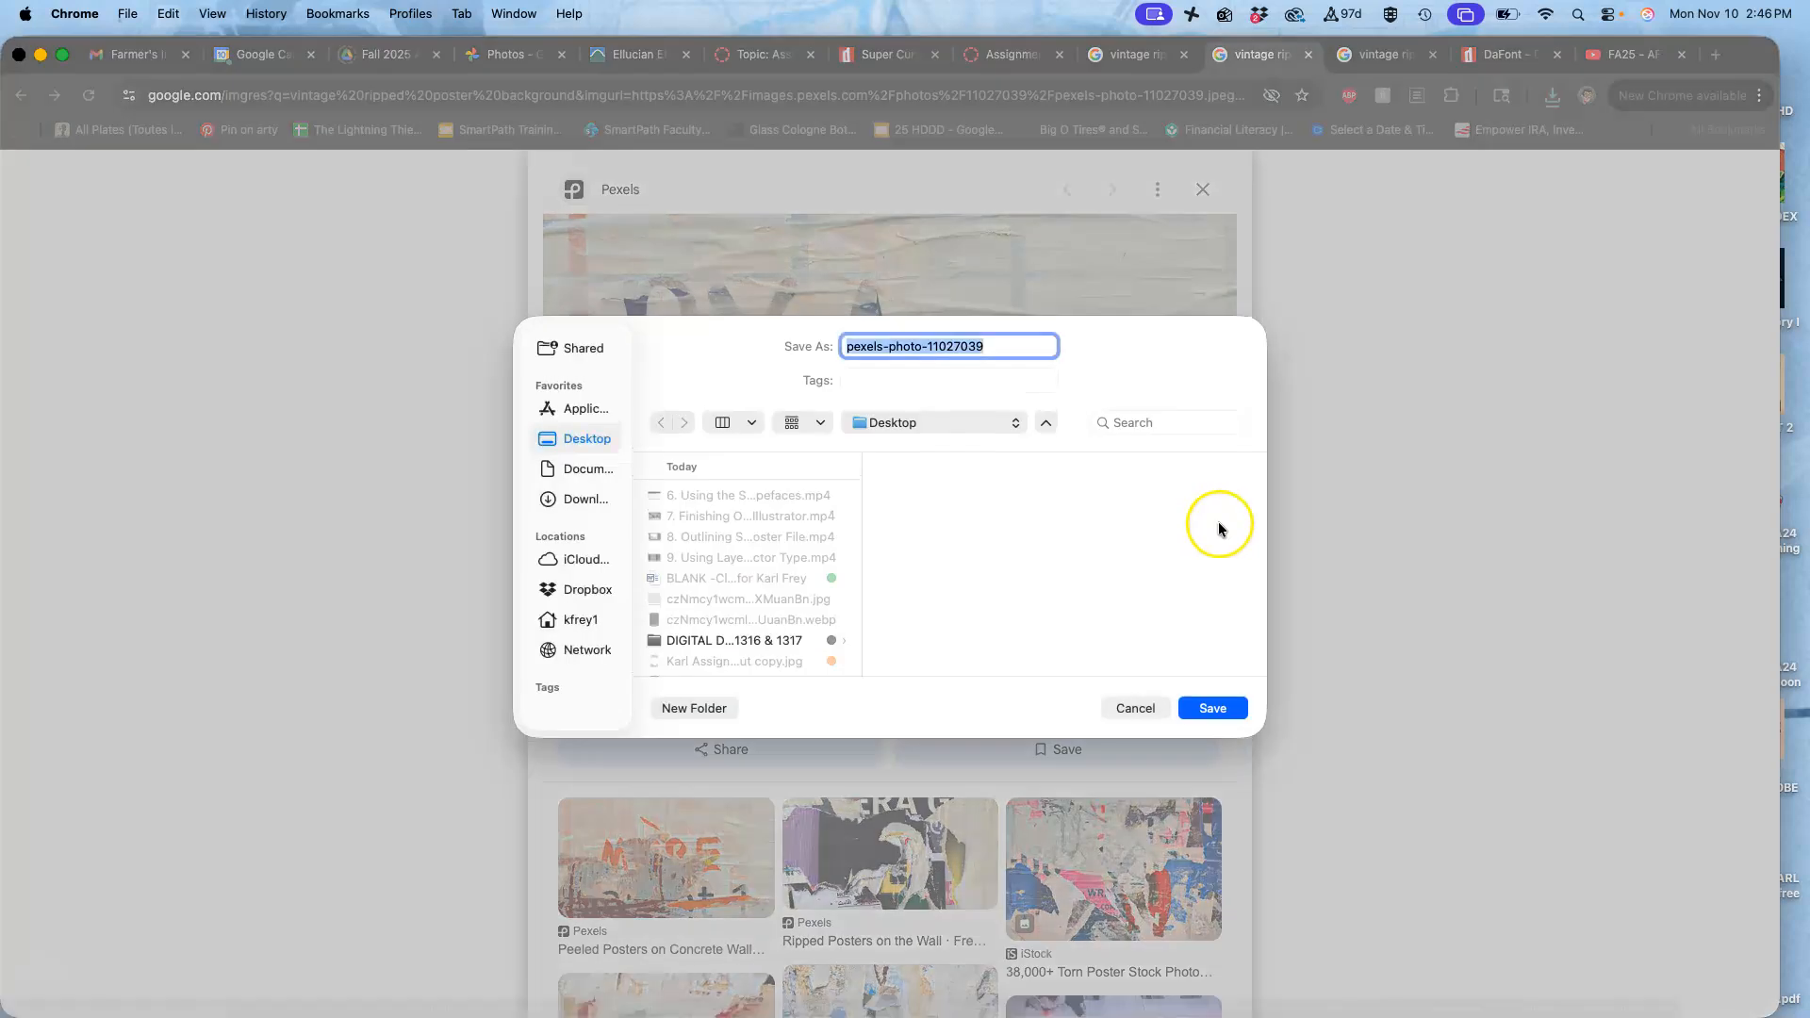
{"action": "left_click", "coordinate": [1215, 704]}
Look through the image results for further vintage paper textures, previewing the Rawpixel "Torn Paper Vintage Images" result.
{"action": "left_click", "coordinate": [1122, 55]}
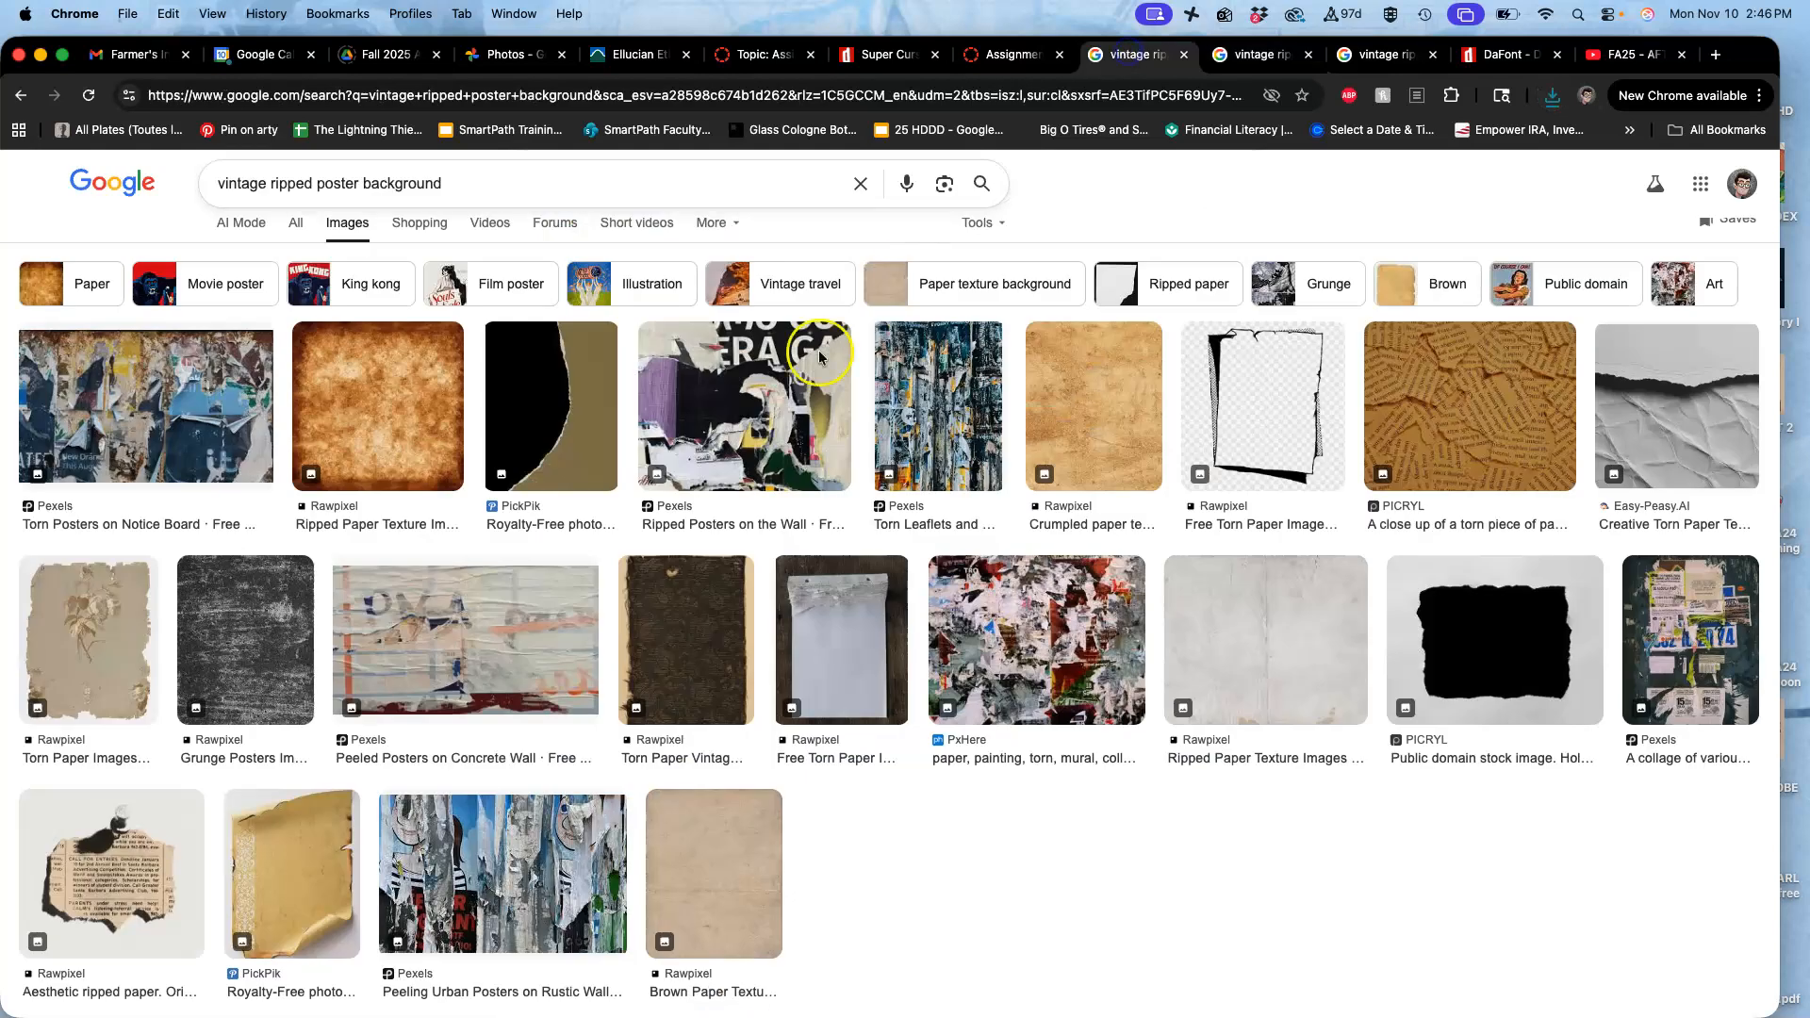
{"action": "scroll", "coordinate": [751, 495], "scroll_direction": "up", "scroll_amount": 1}
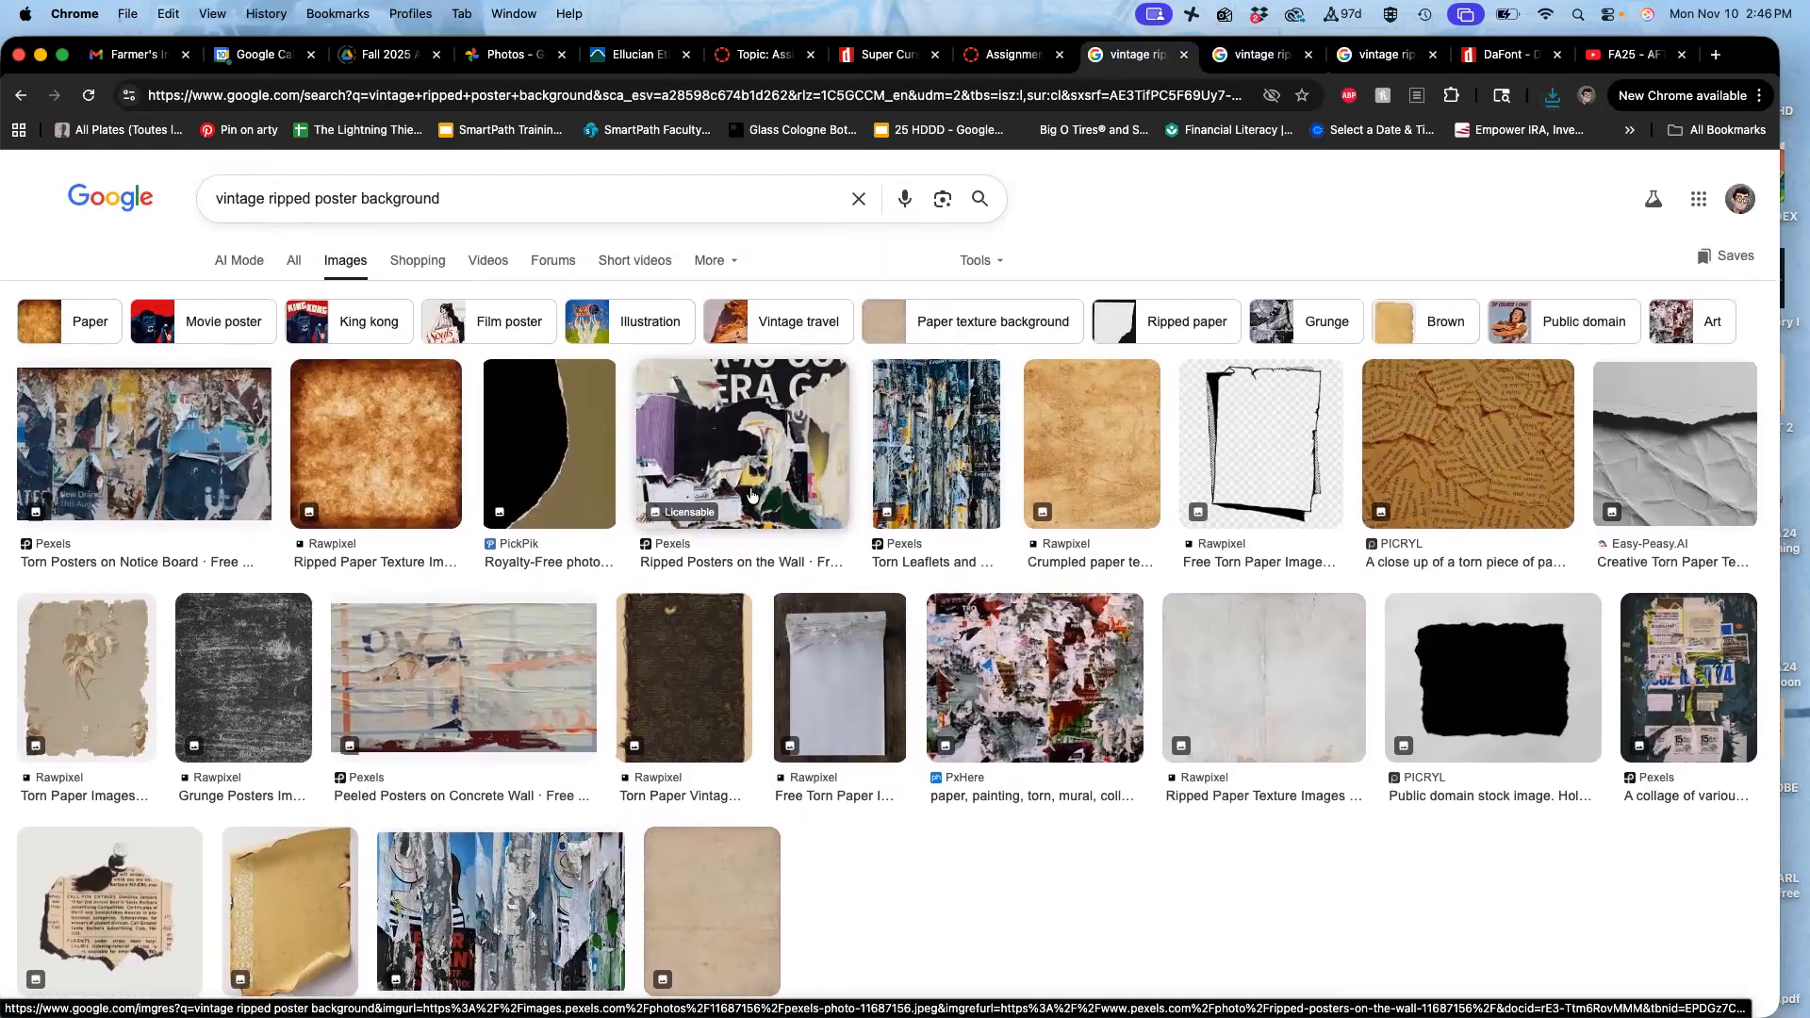
{"action": "left_click", "coordinate": [872, 677]}
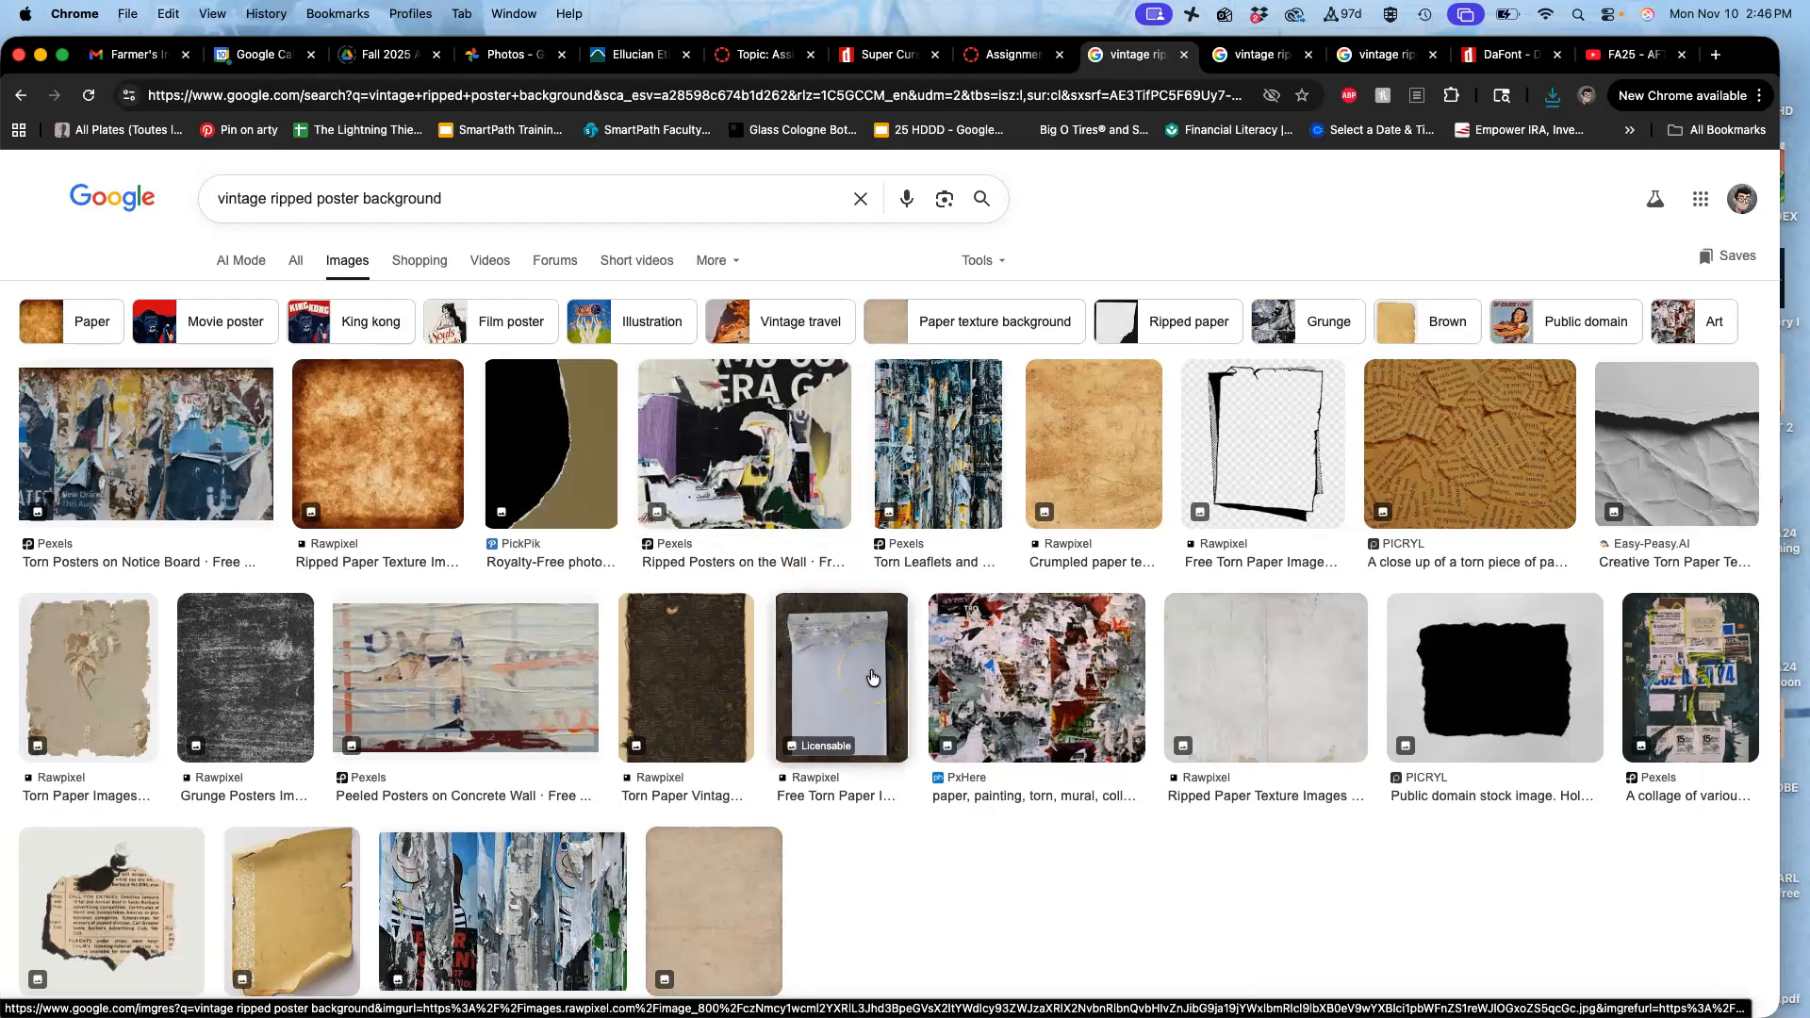
{"action": "scroll", "coordinate": [871, 676], "scroll_direction": "down", "scroll_amount": 1}
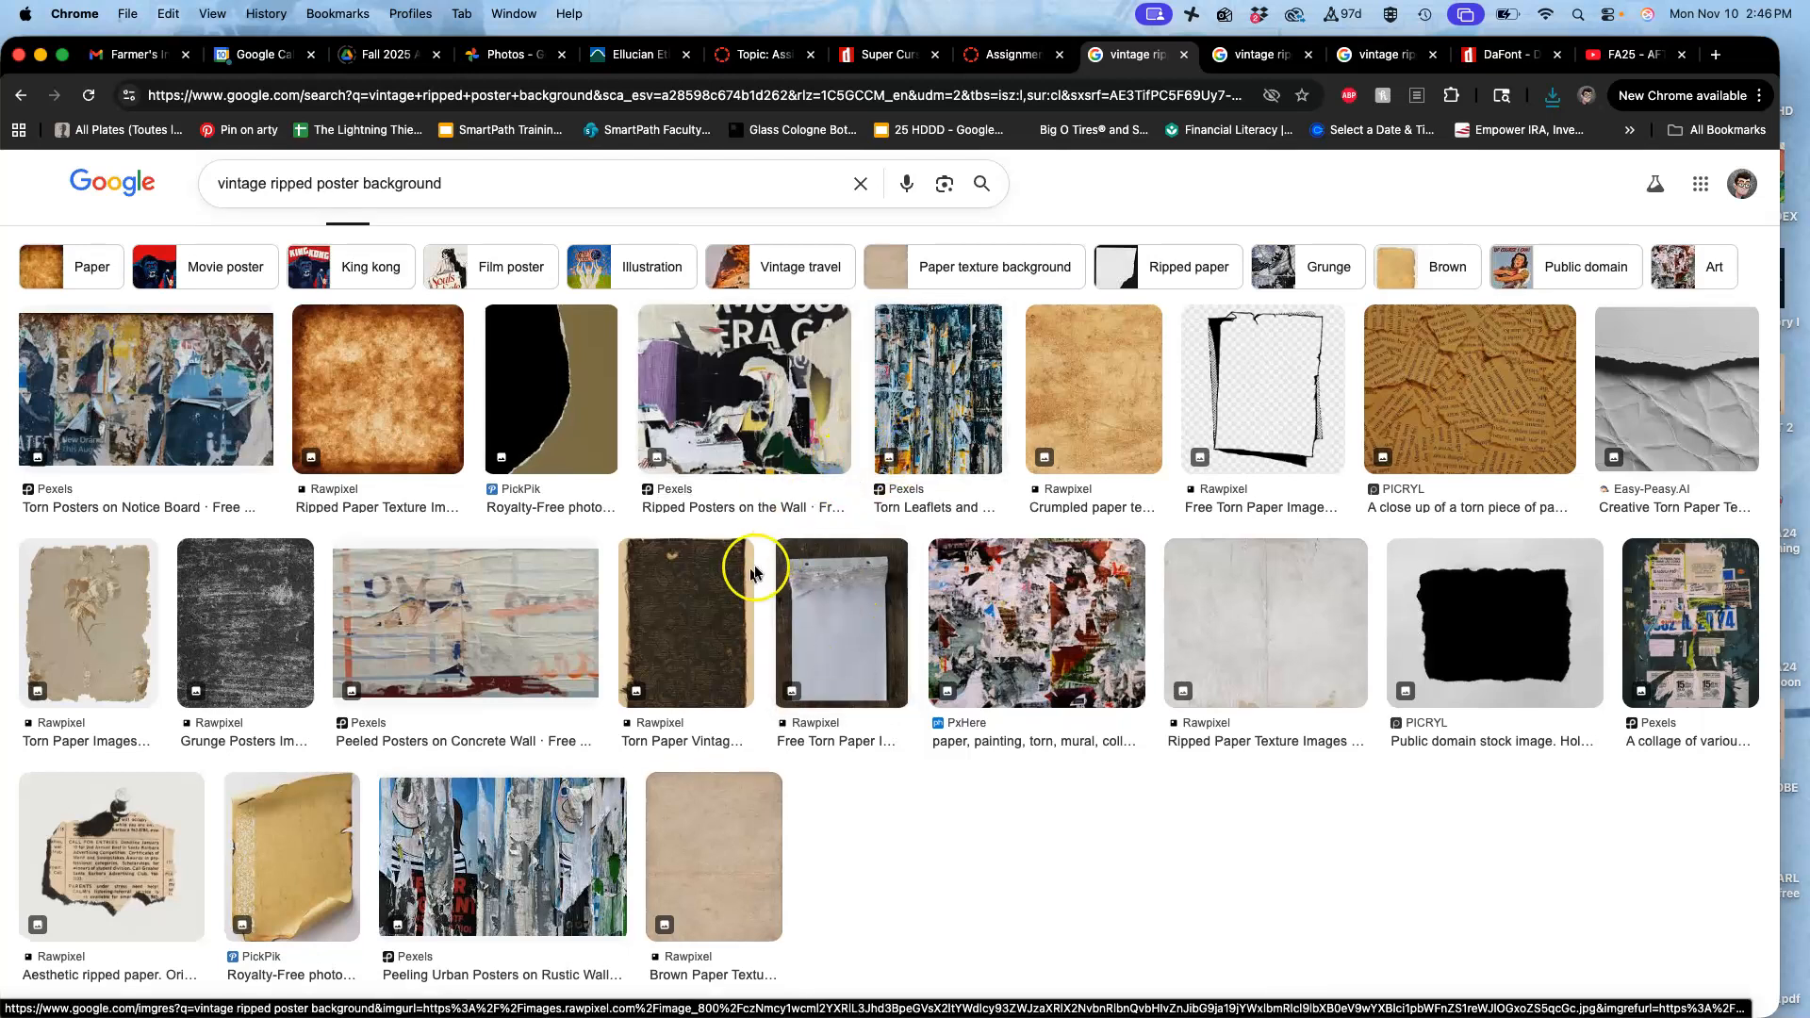
{"action": "left_click", "coordinate": [677, 625]}
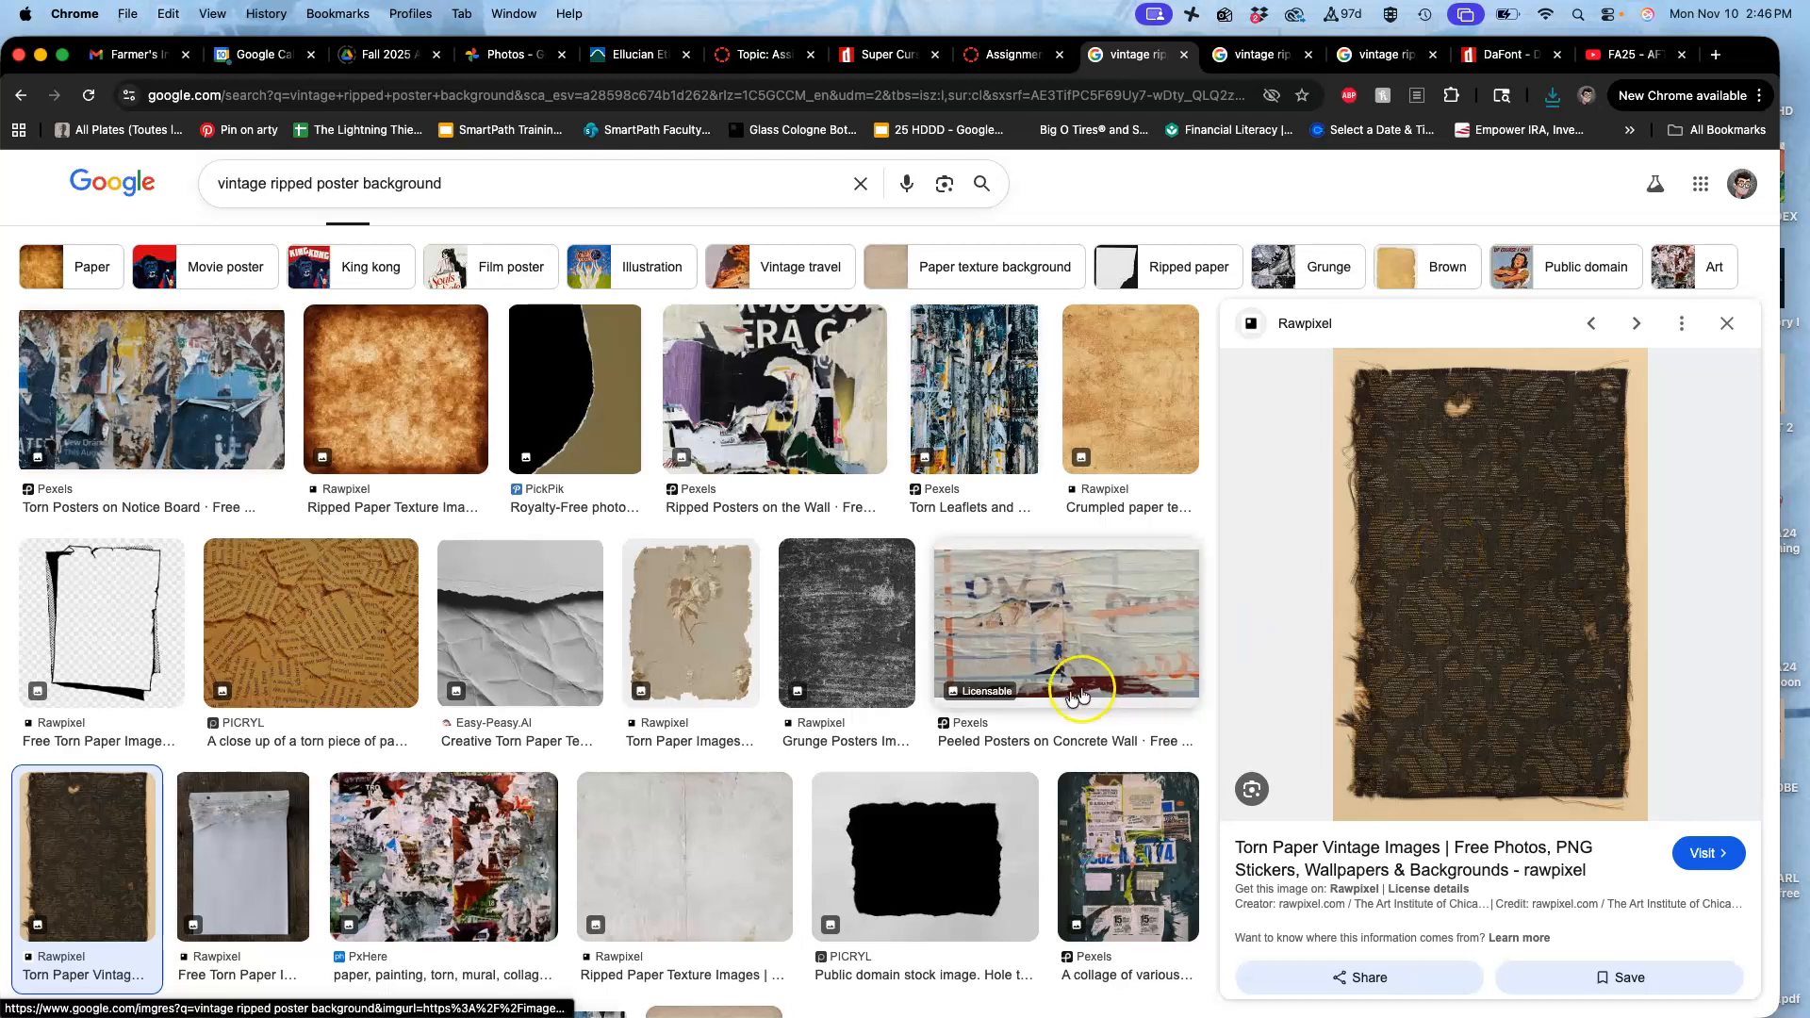
{"action": "scroll", "coordinate": [1061, 697], "scroll_direction": "down", "scroll_amount": 4}
{"action": "scroll", "coordinate": [1061, 701], "scroll_direction": "down", "scroll_amount": 2}
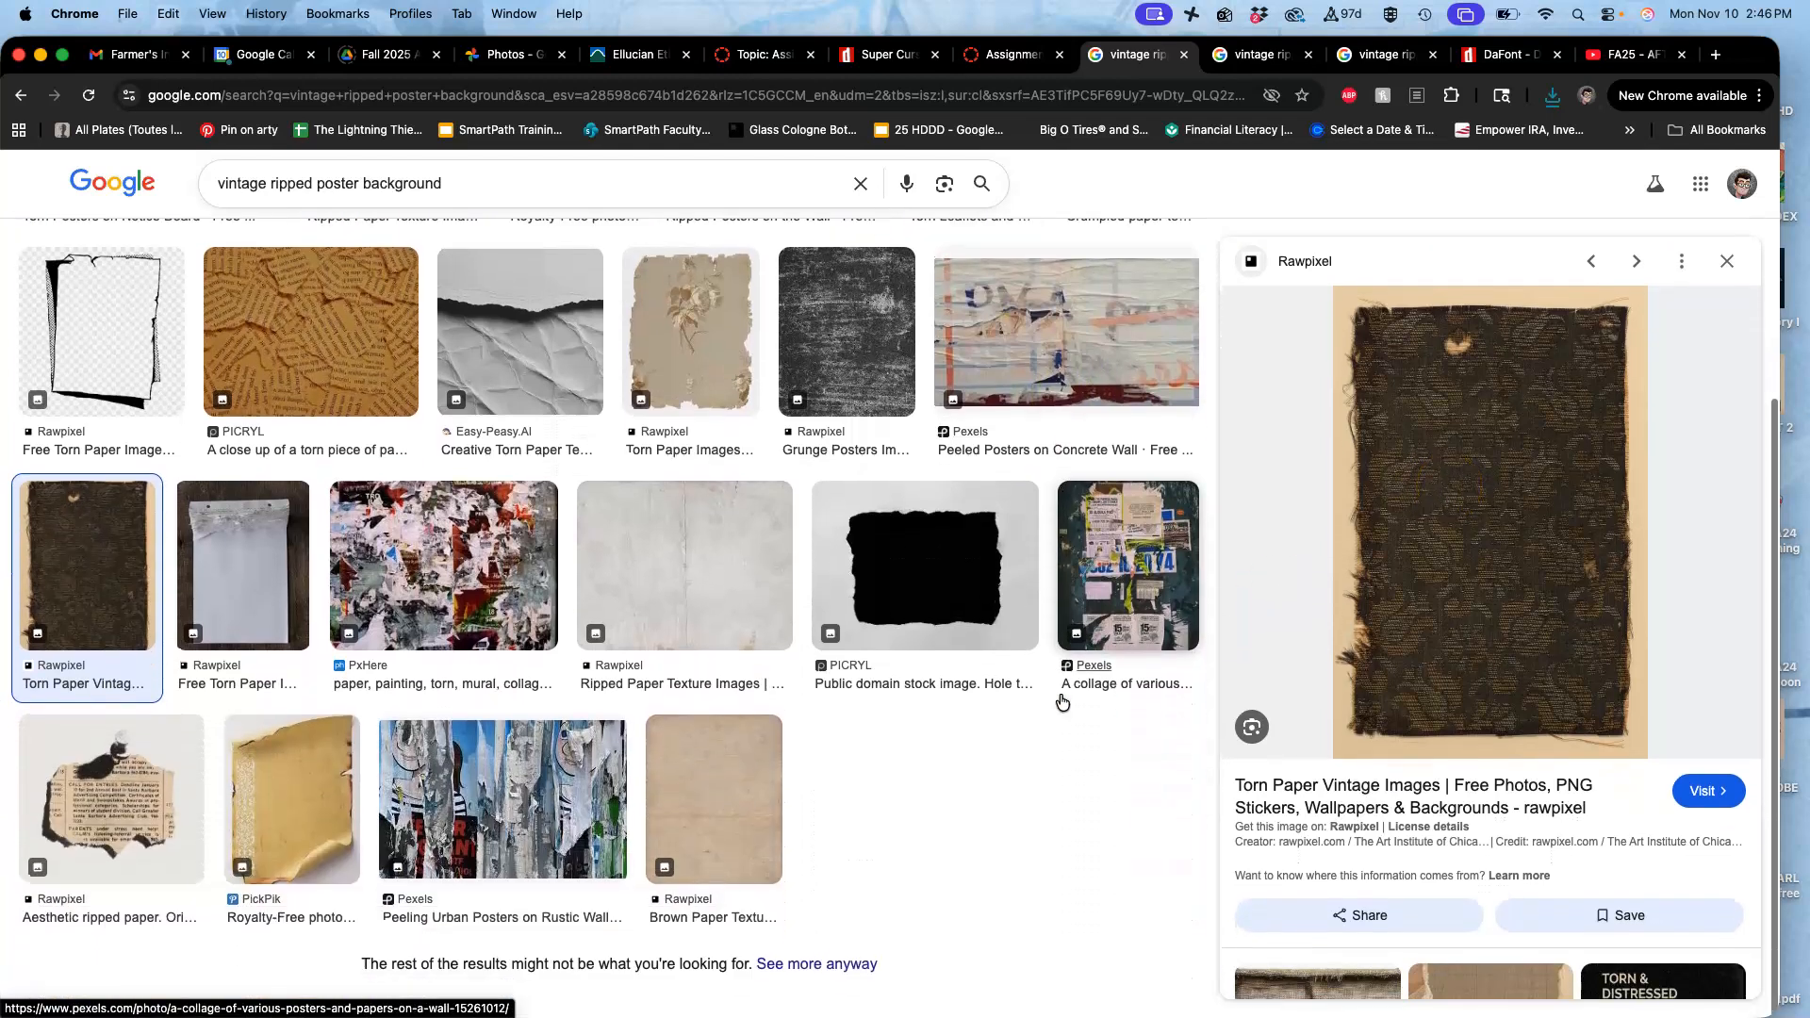
{"action": "scroll", "coordinate": [816, 773], "scroll_direction": "up", "scroll_amount": 3}
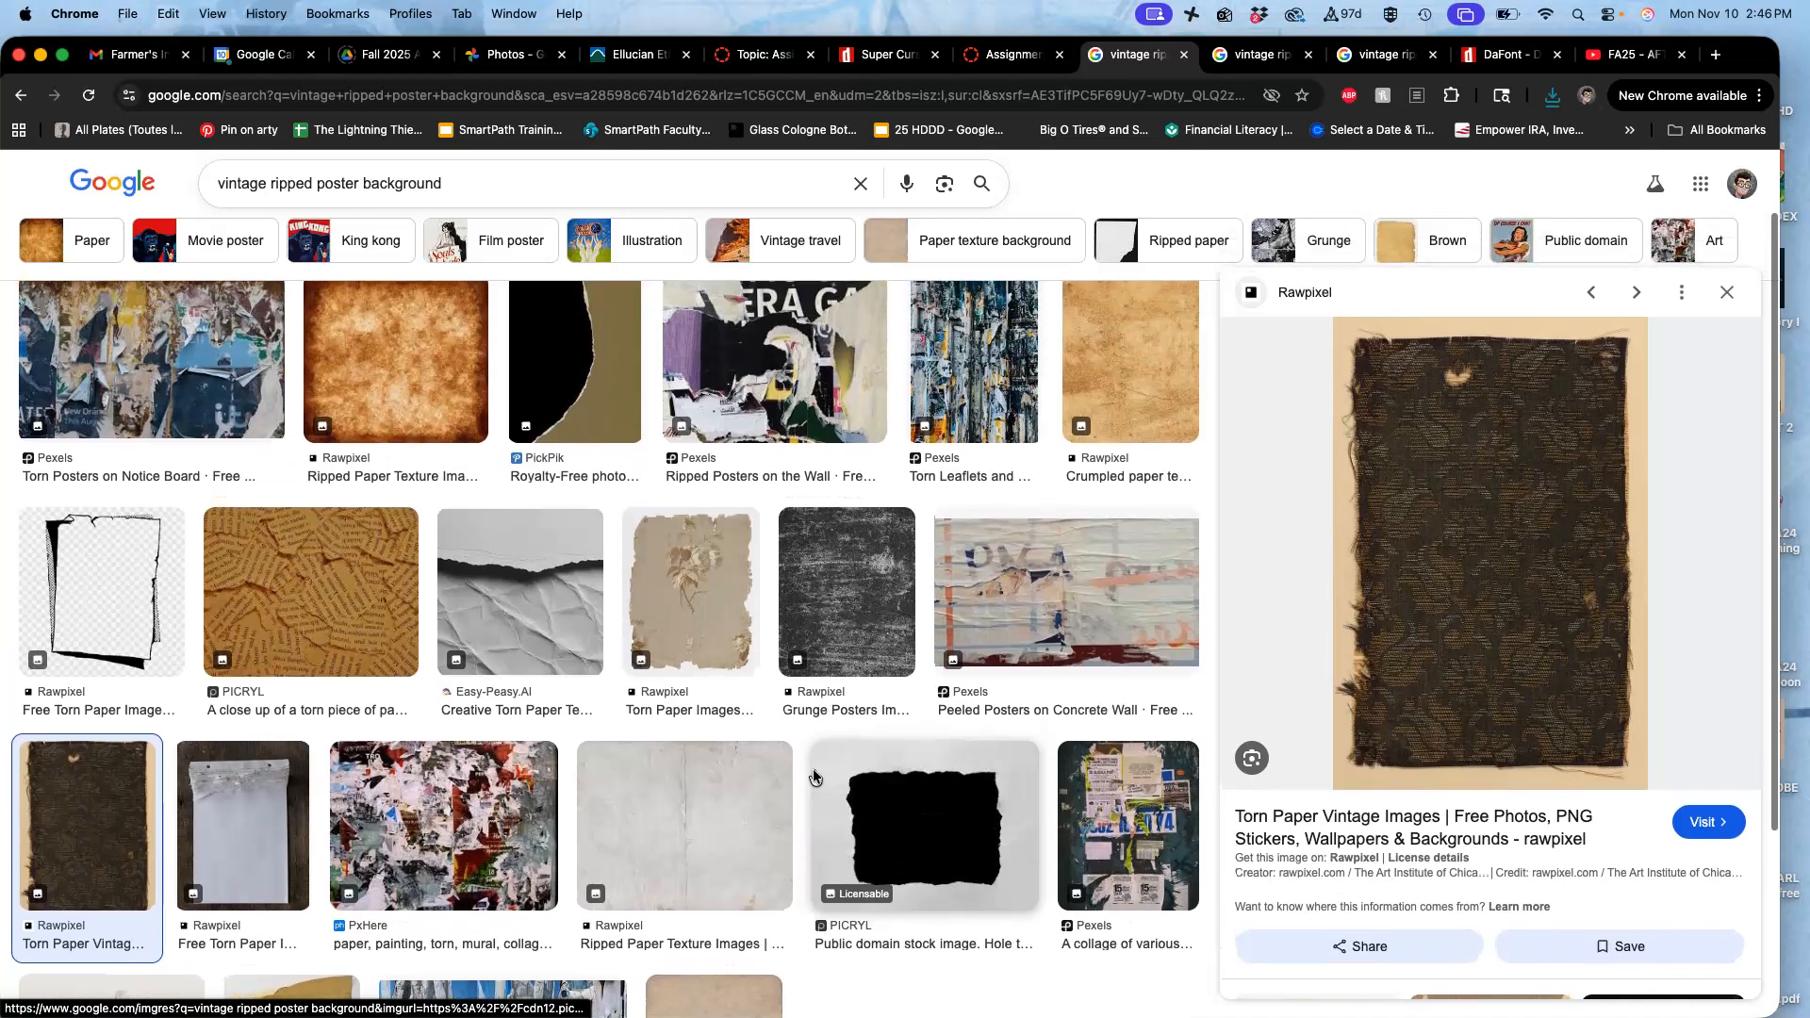
{"action": "scroll", "coordinate": [817, 776], "scroll_direction": "up", "scroll_amount": 3}
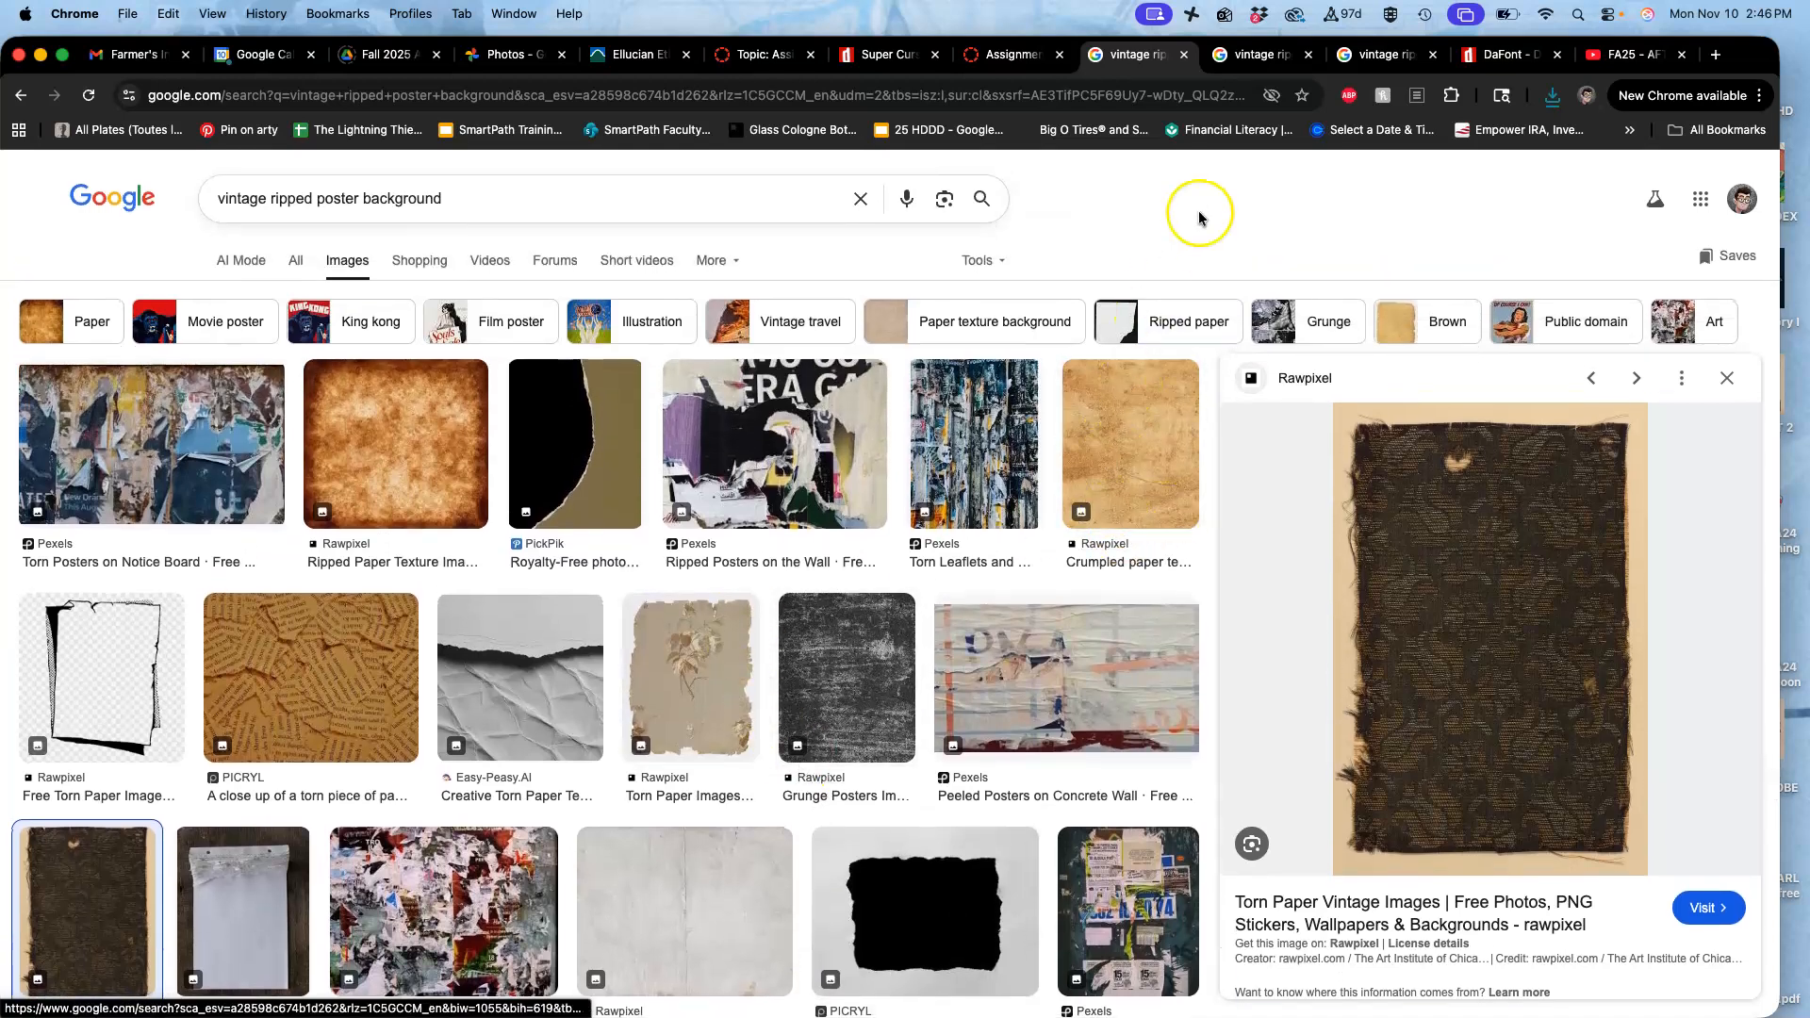
Switch to Photoshop and lock the visible Kermitzilla copy 3 layer and the Layer 1 copy background layer.
{"action": "left_click", "coordinate": [41, 56]}
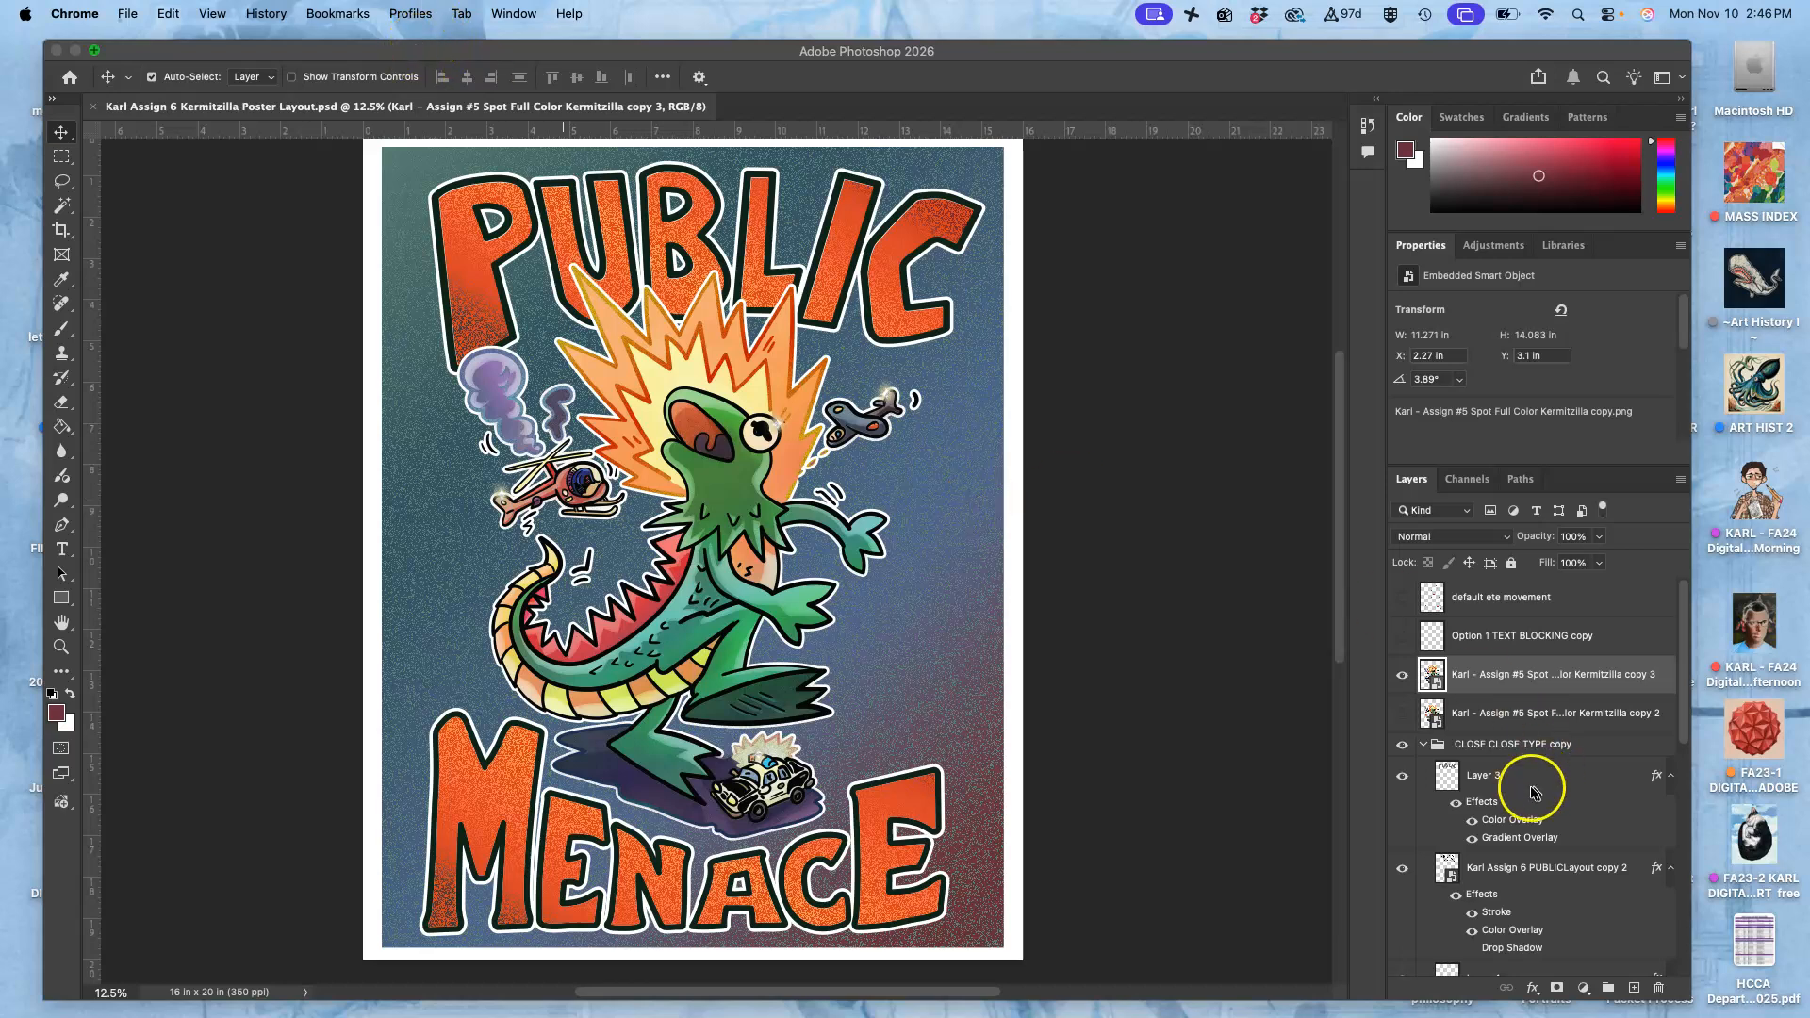
{"action": "scroll", "coordinate": [1537, 754], "scroll_direction": "down", "scroll_amount": 5}
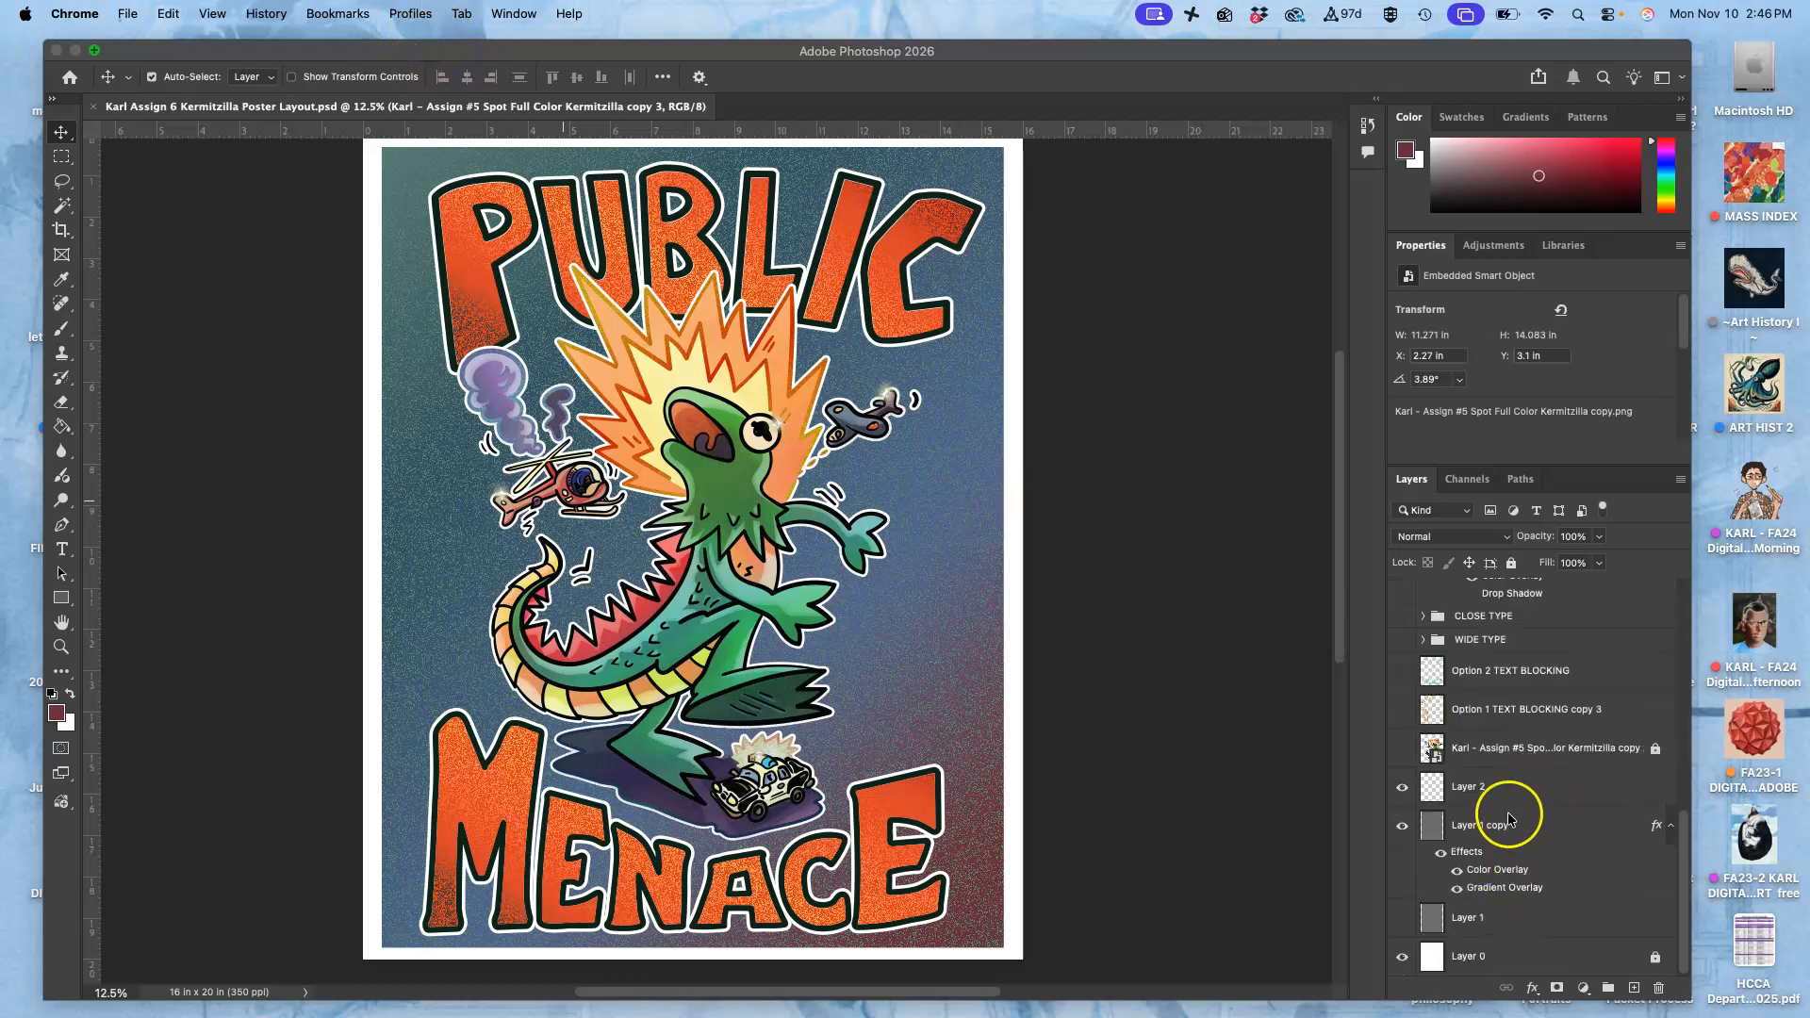
{"action": "left_click", "coordinate": [1476, 822]}
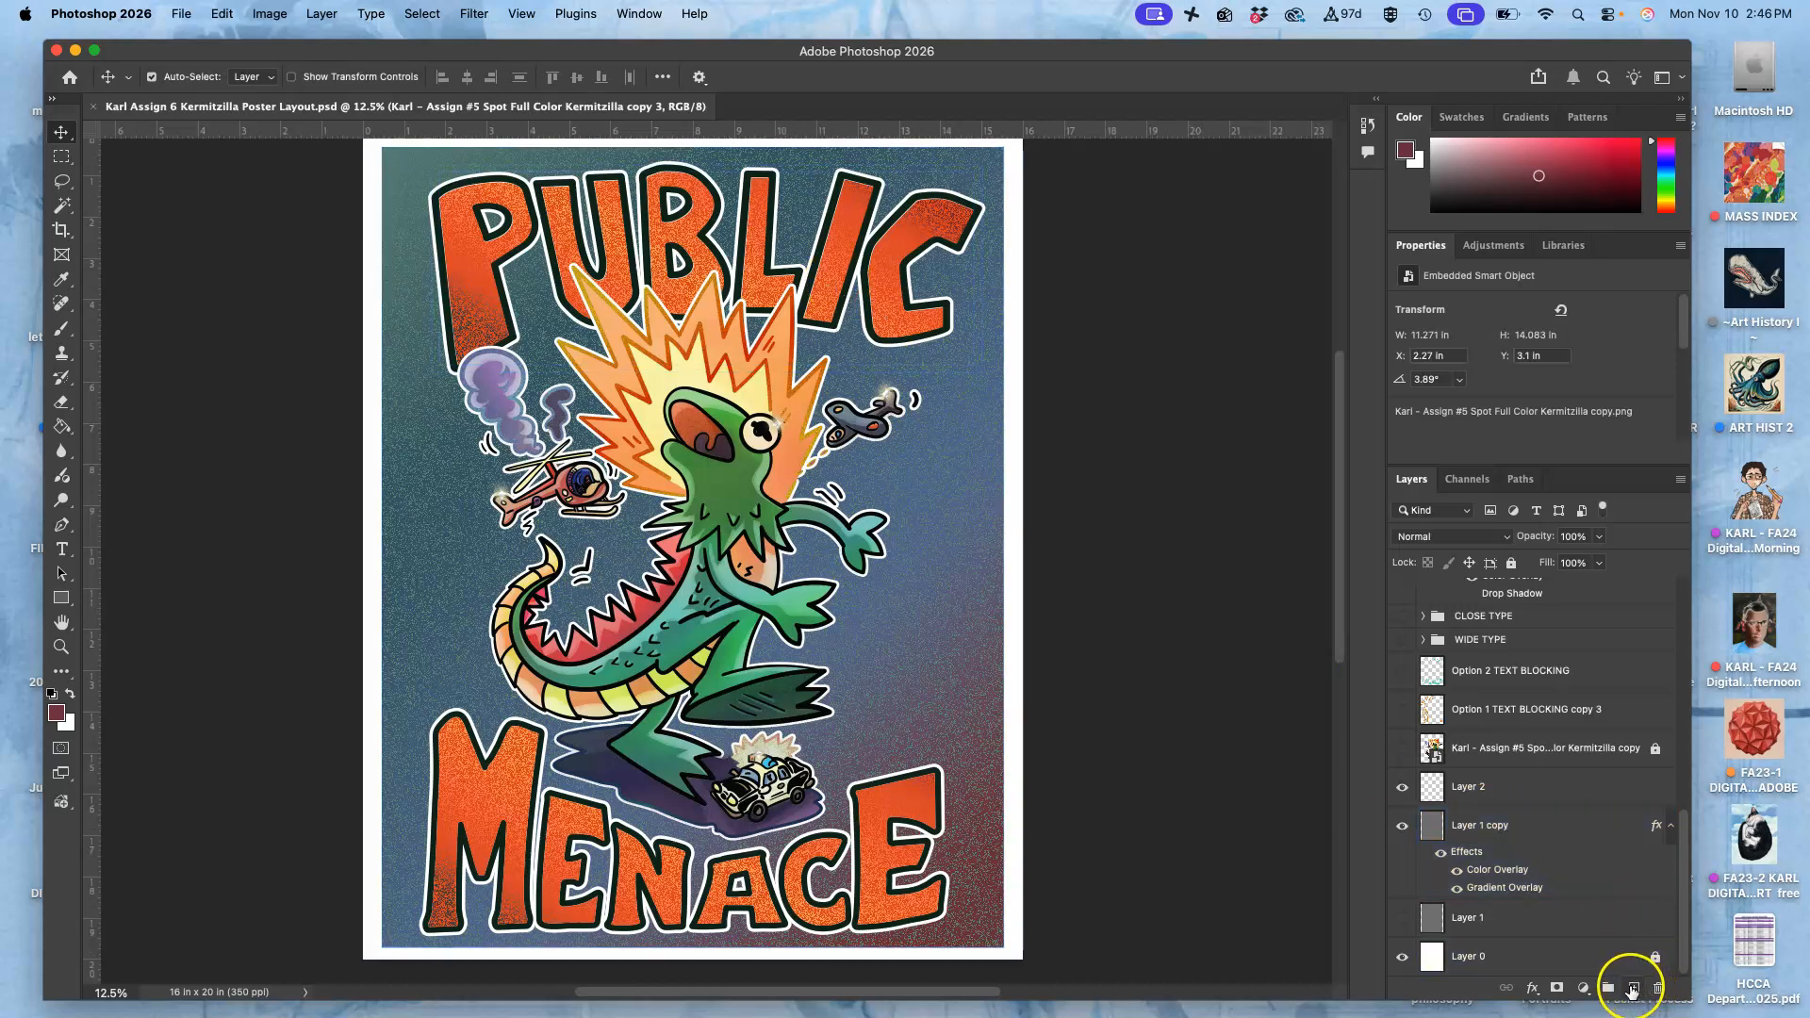
{"action": "left_click", "coordinate": [1509, 562]}
{"action": "left_click", "coordinate": [1547, 813]}
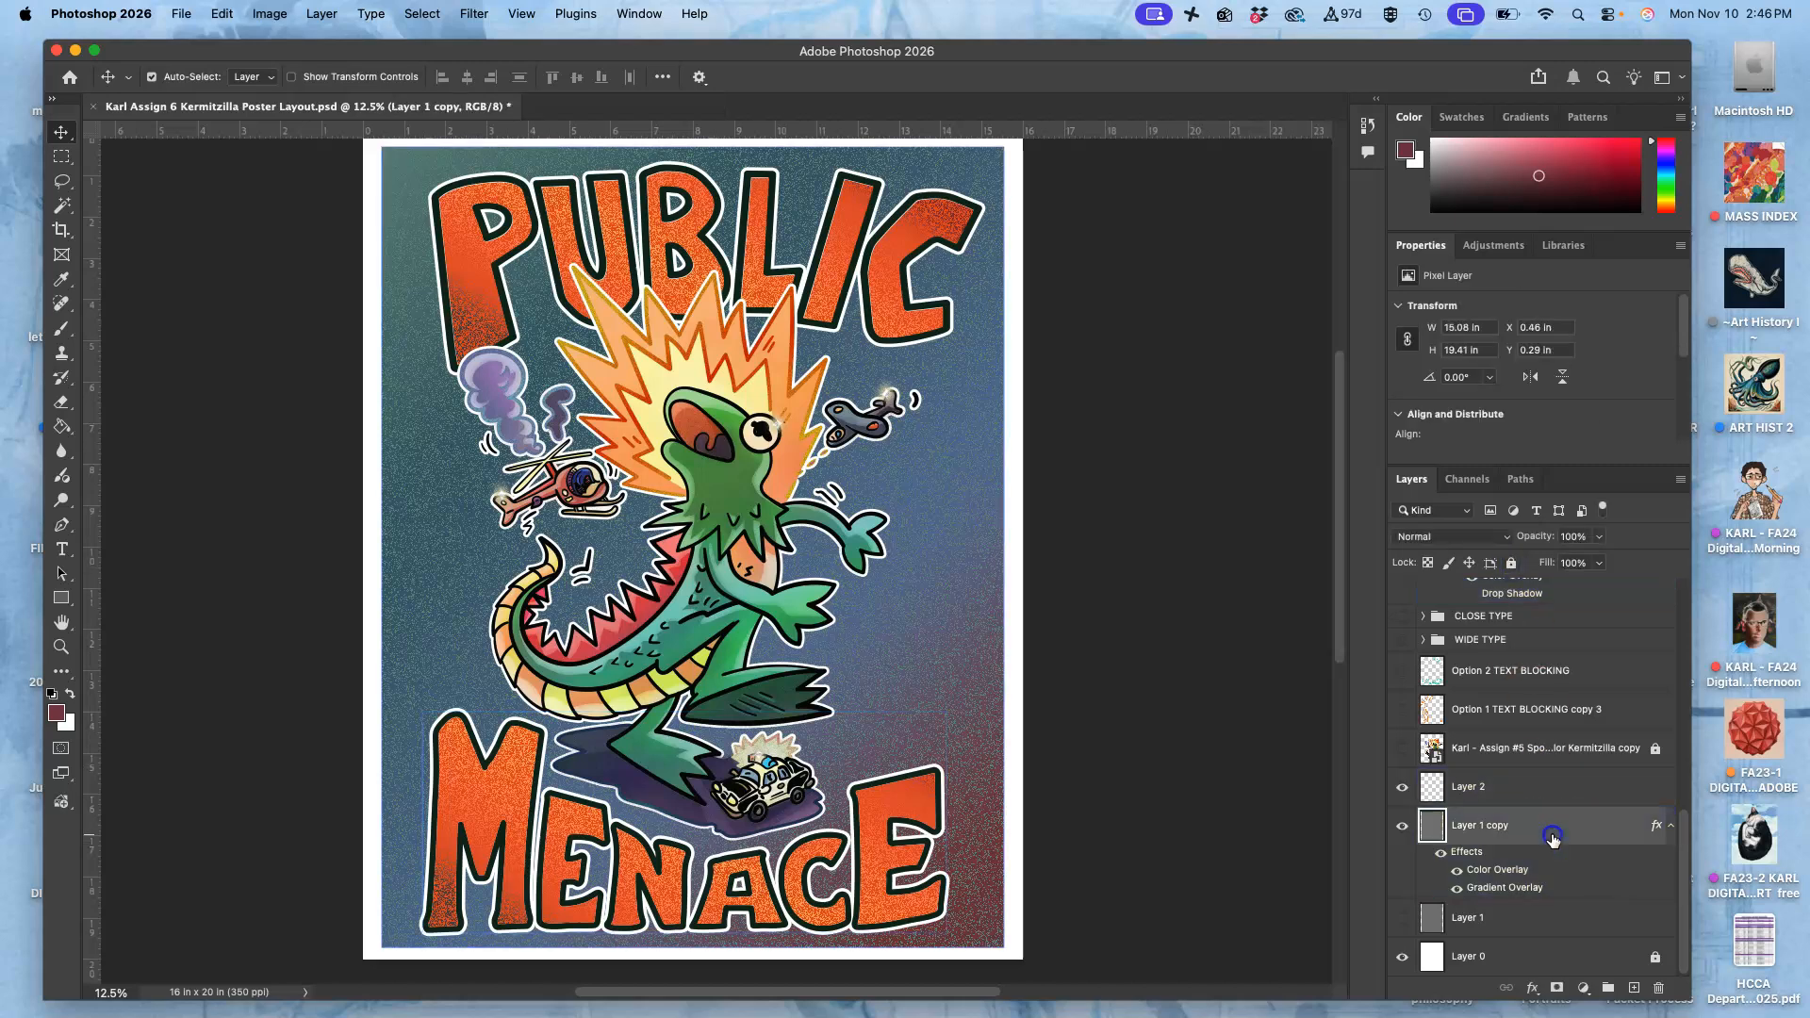
{"action": "left_click", "coordinate": [1511, 563]}
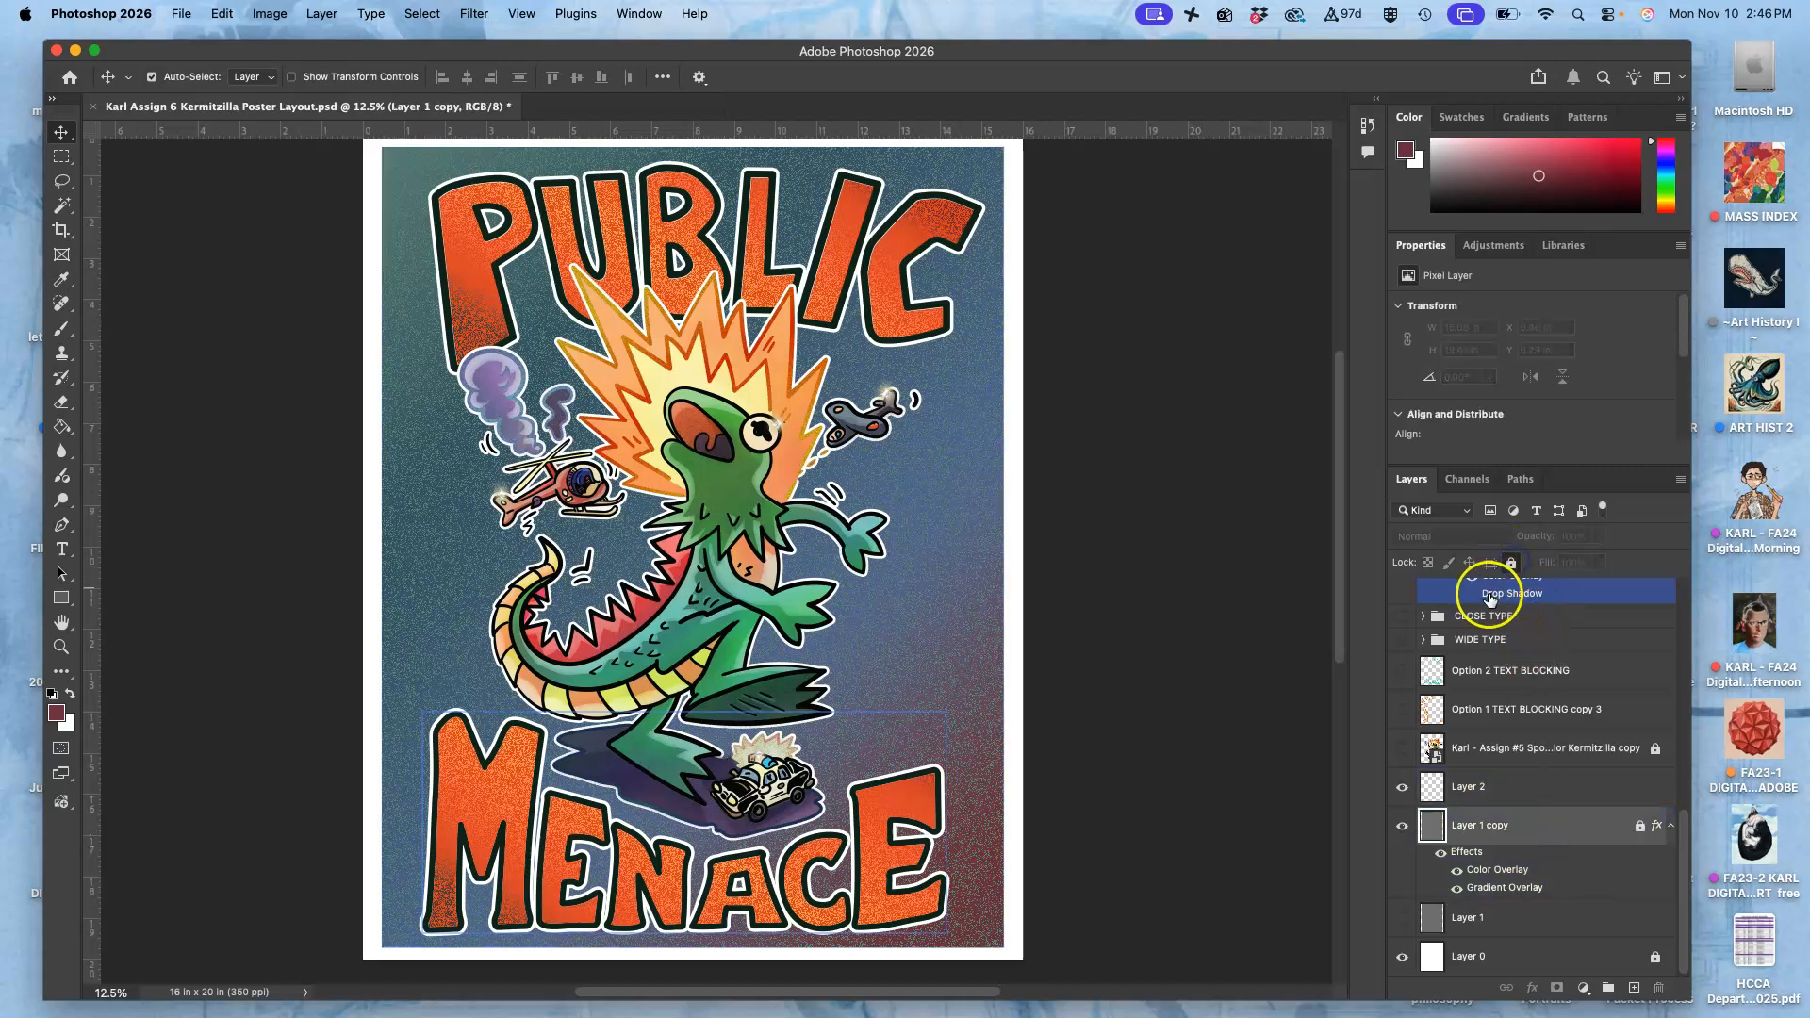
Place the light ripped paper JPEG from the Desktop above Layer 1 copy, scaled to 739.39% to cover the poster.
{"action": "key", "text": "F11"}
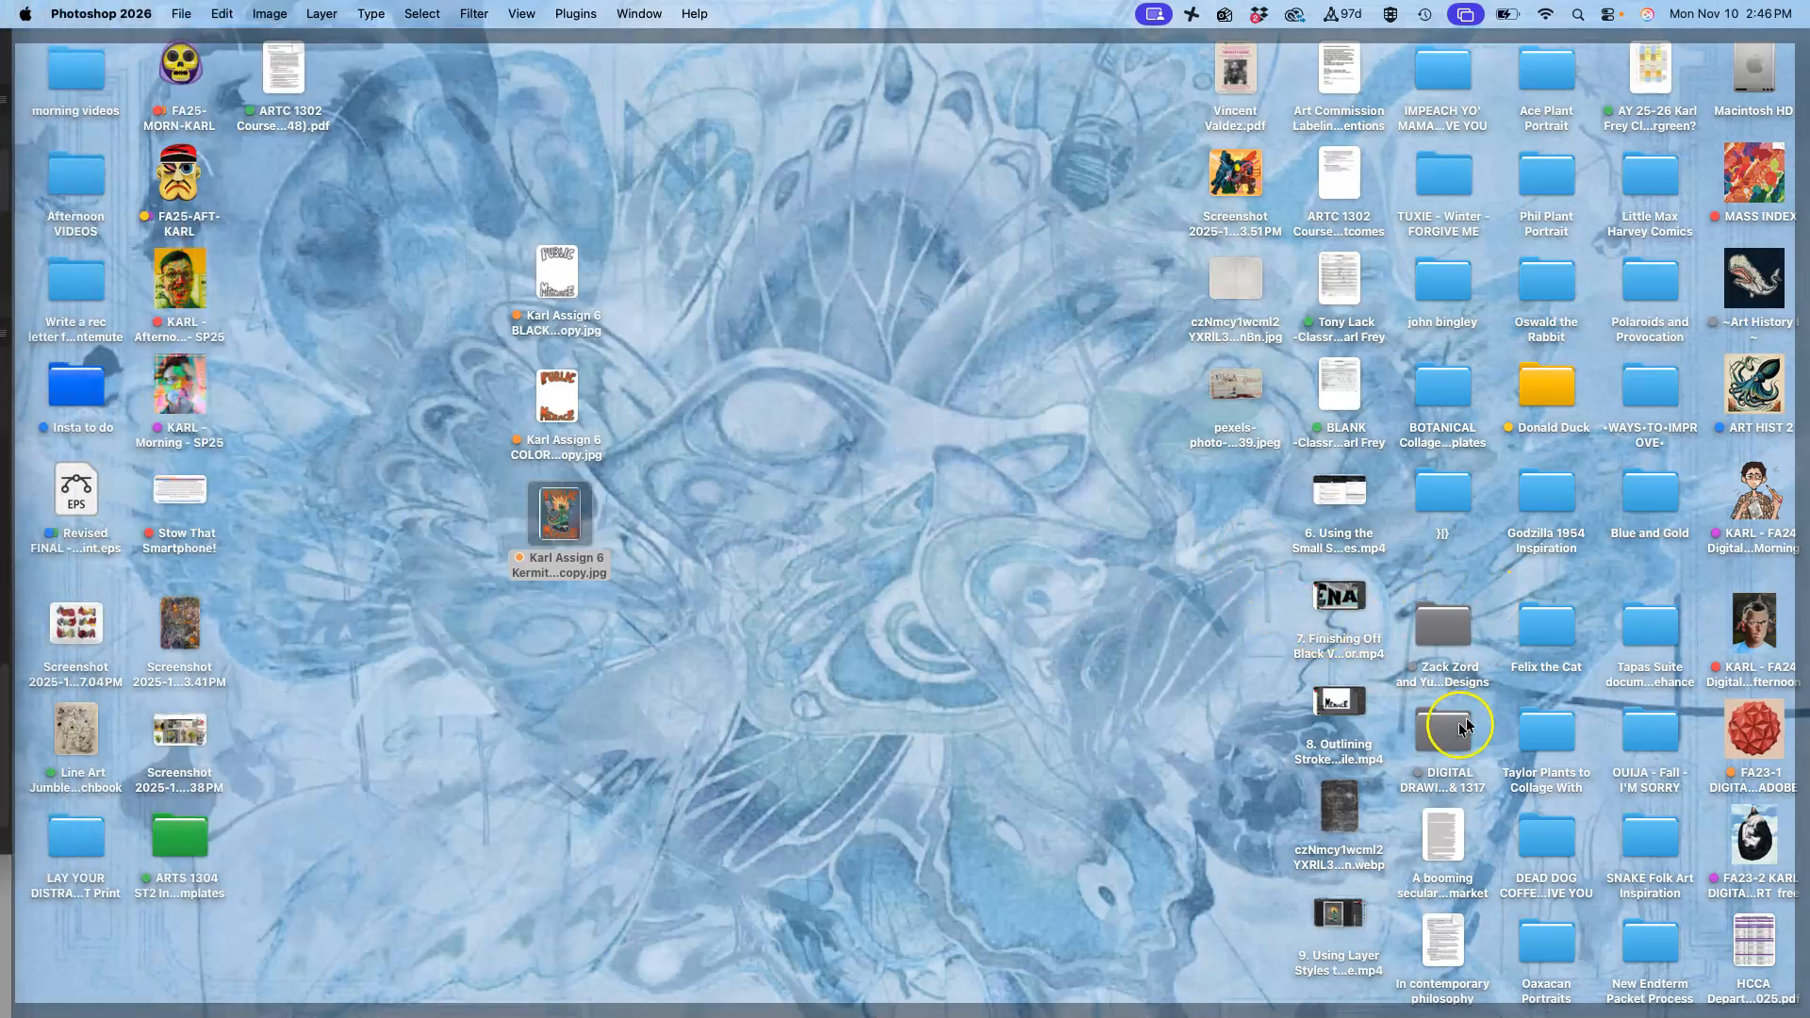
{"action": "left_click_drag", "start_coordinate": [1234, 285], "coordinate": [869, 471]}
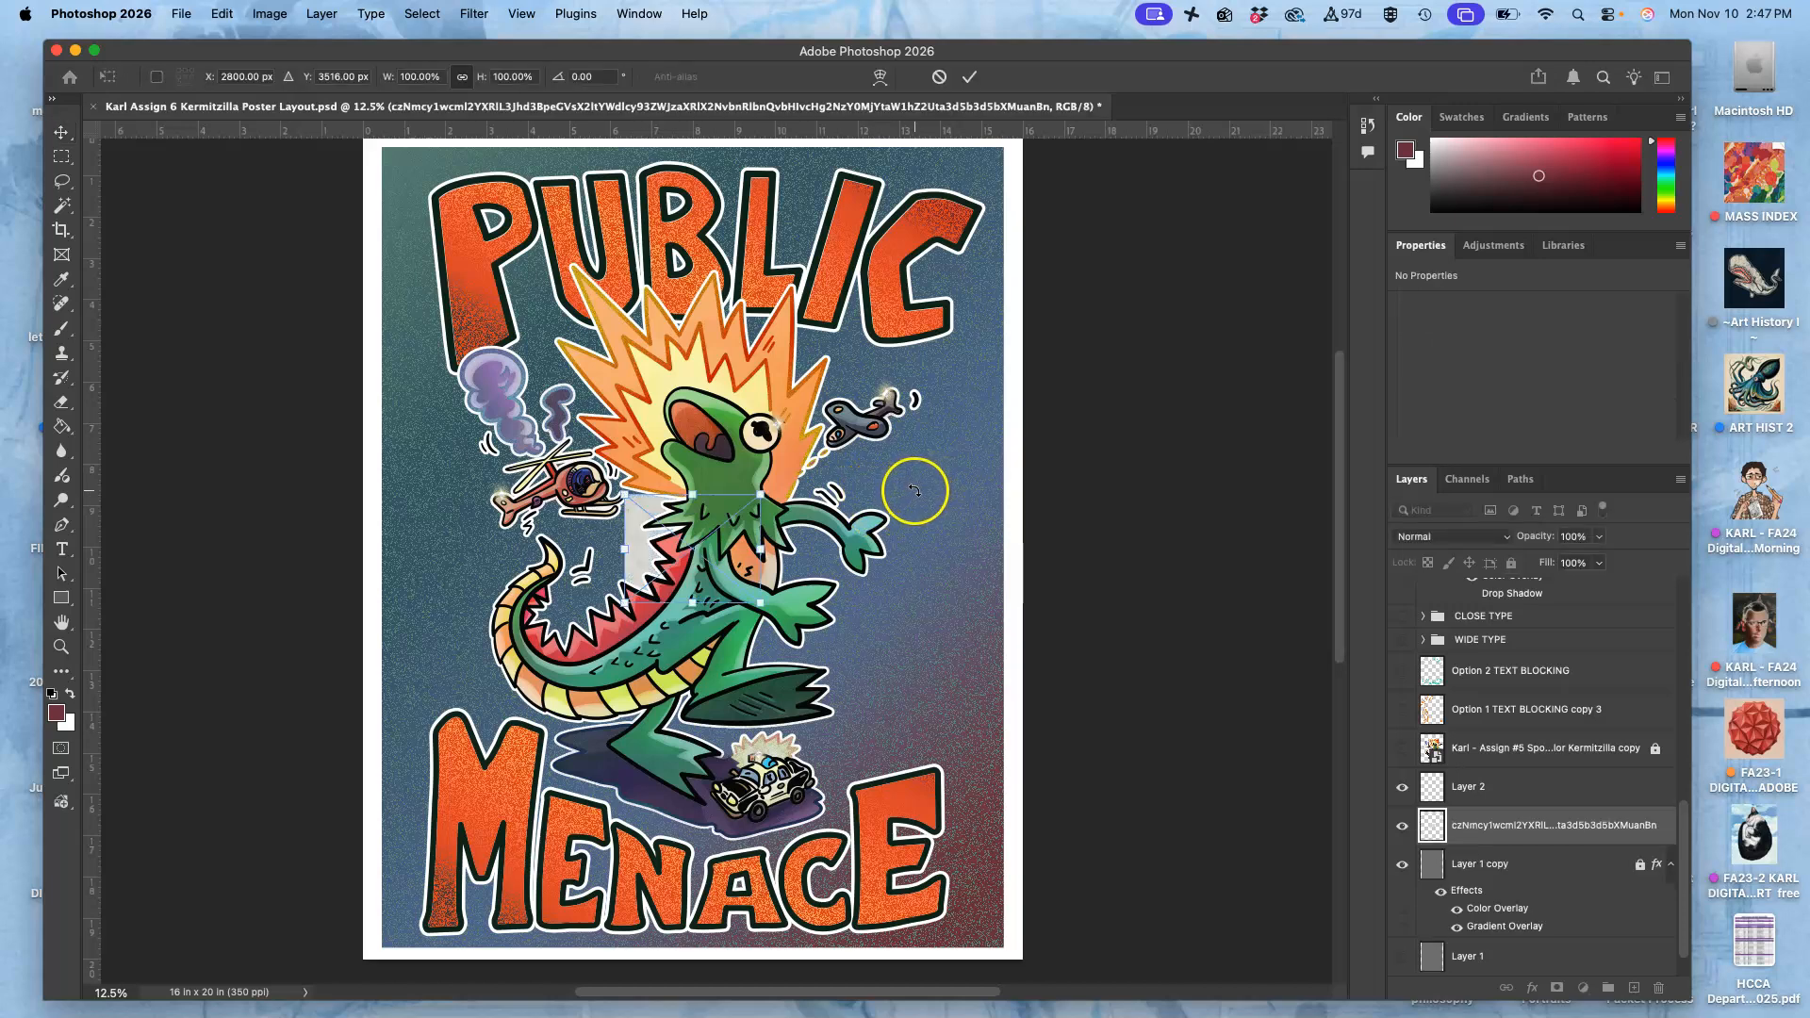
{"action": "left_click_drag", "start_coordinate": [764, 497], "coordinate": [1219, 165]}
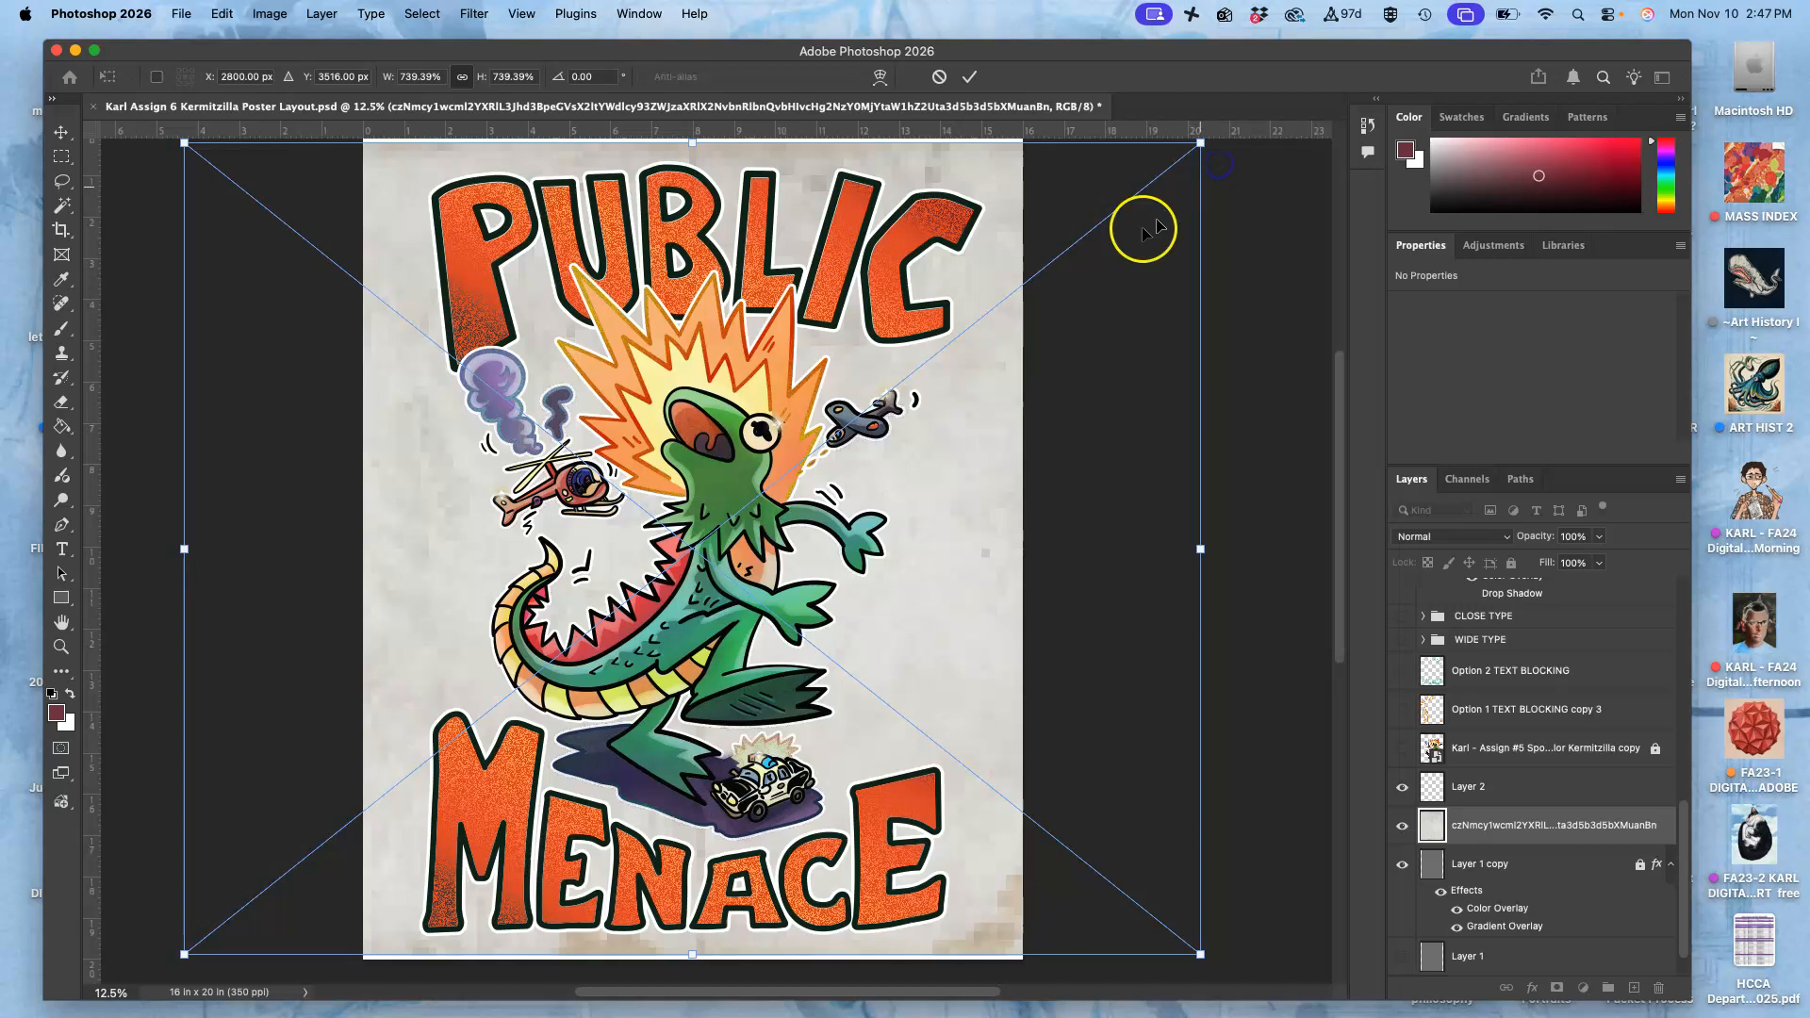
{"action": "double_click", "coordinate": [1028, 332]}
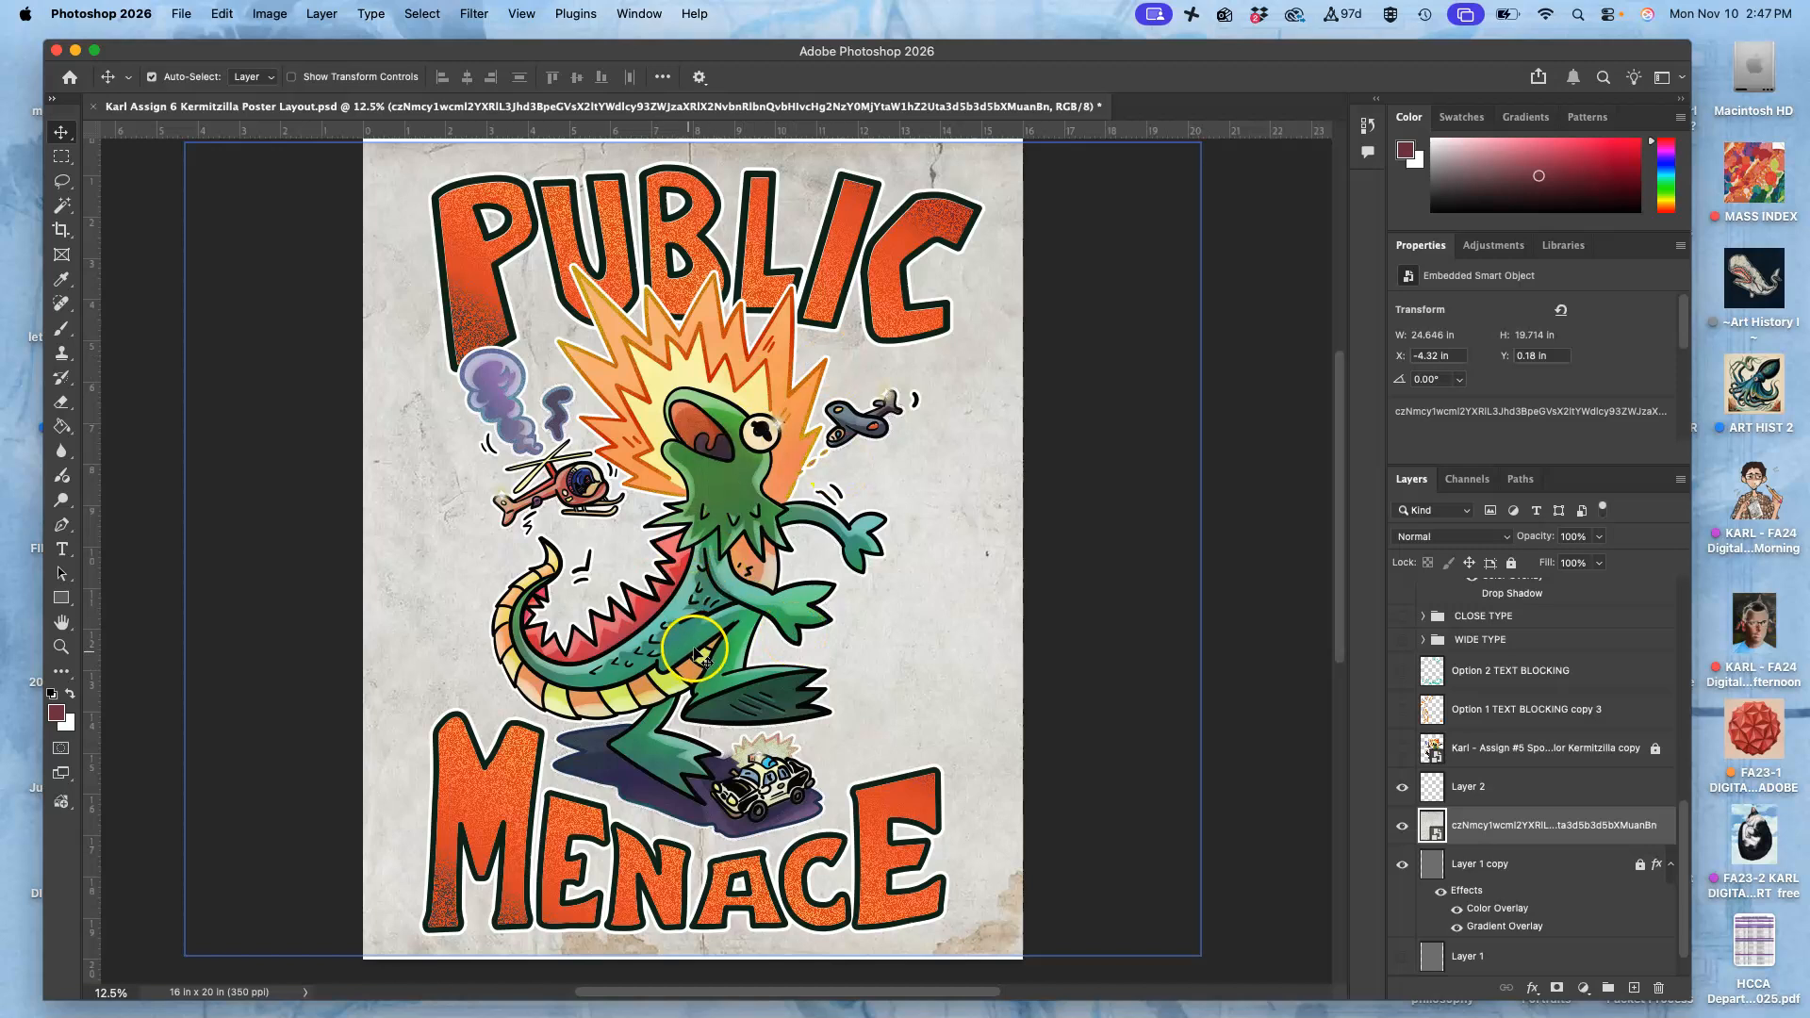
Set the ripped paper texture layer's blend mode to Pin Light.
{"action": "scroll", "coordinate": [751, 641], "scroll_direction": "down", "scroll_amount": 2}
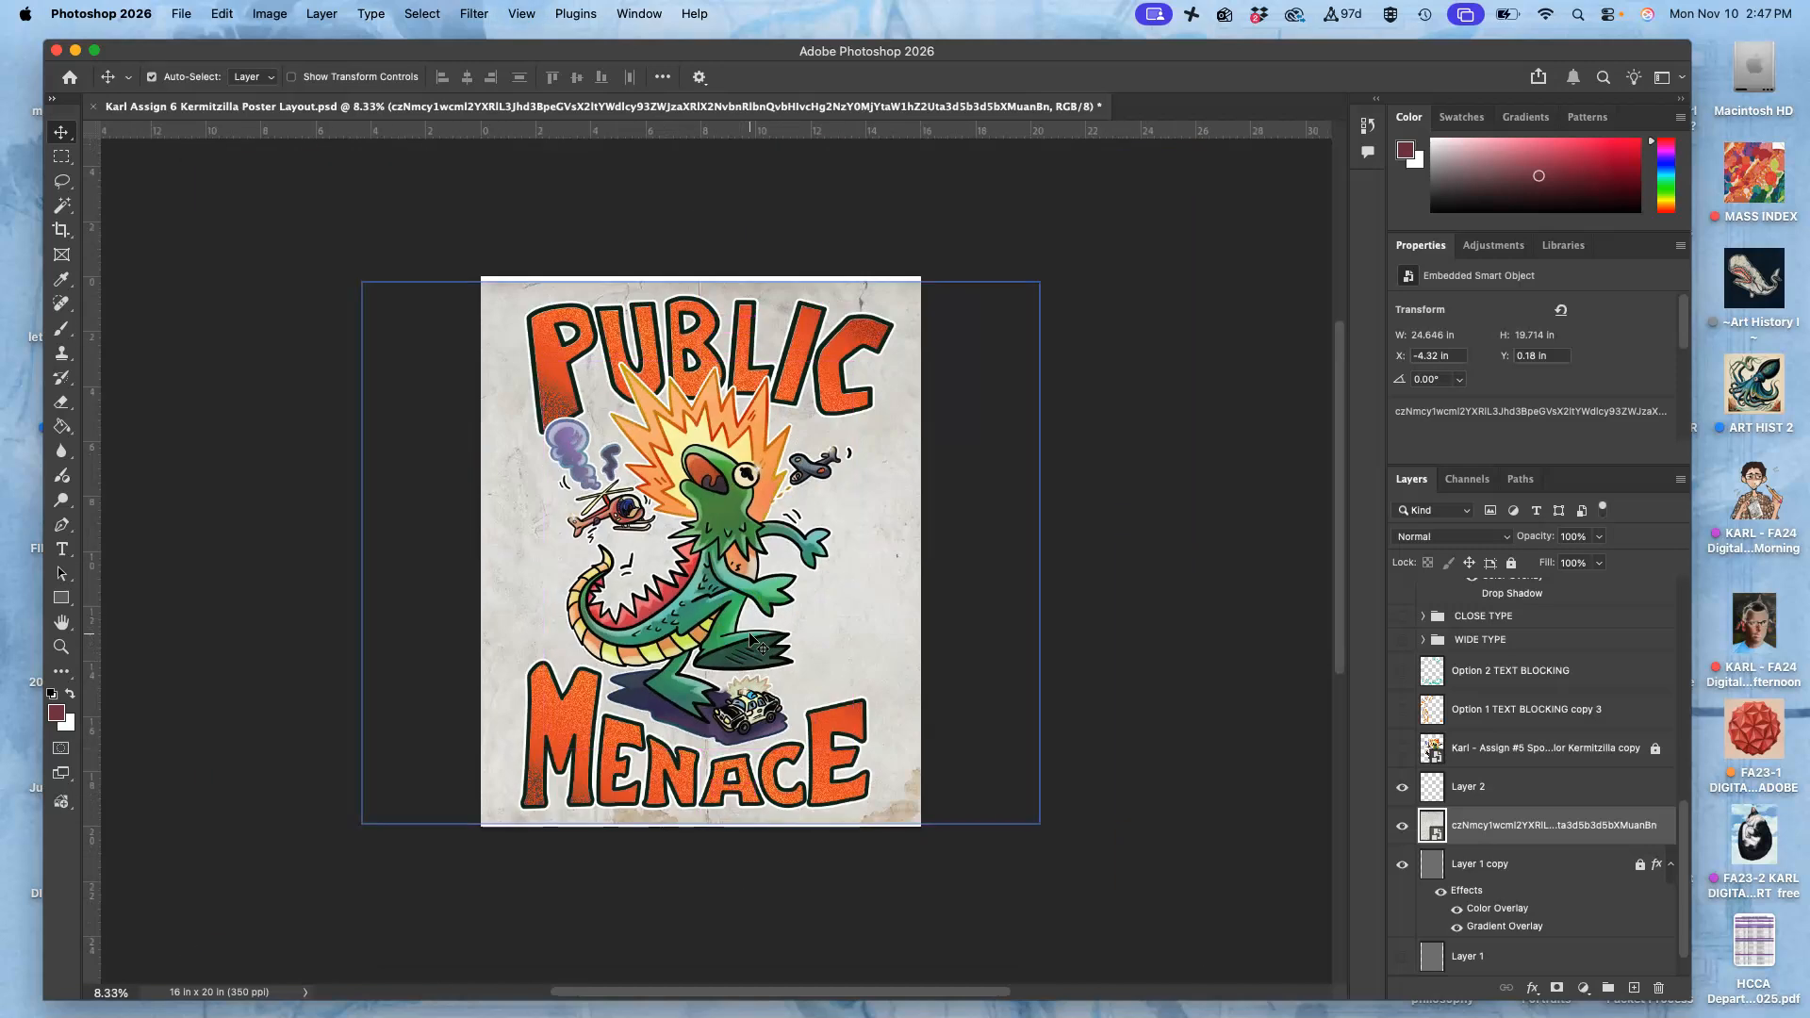
{"action": "left_click", "coordinate": [1466, 593]}
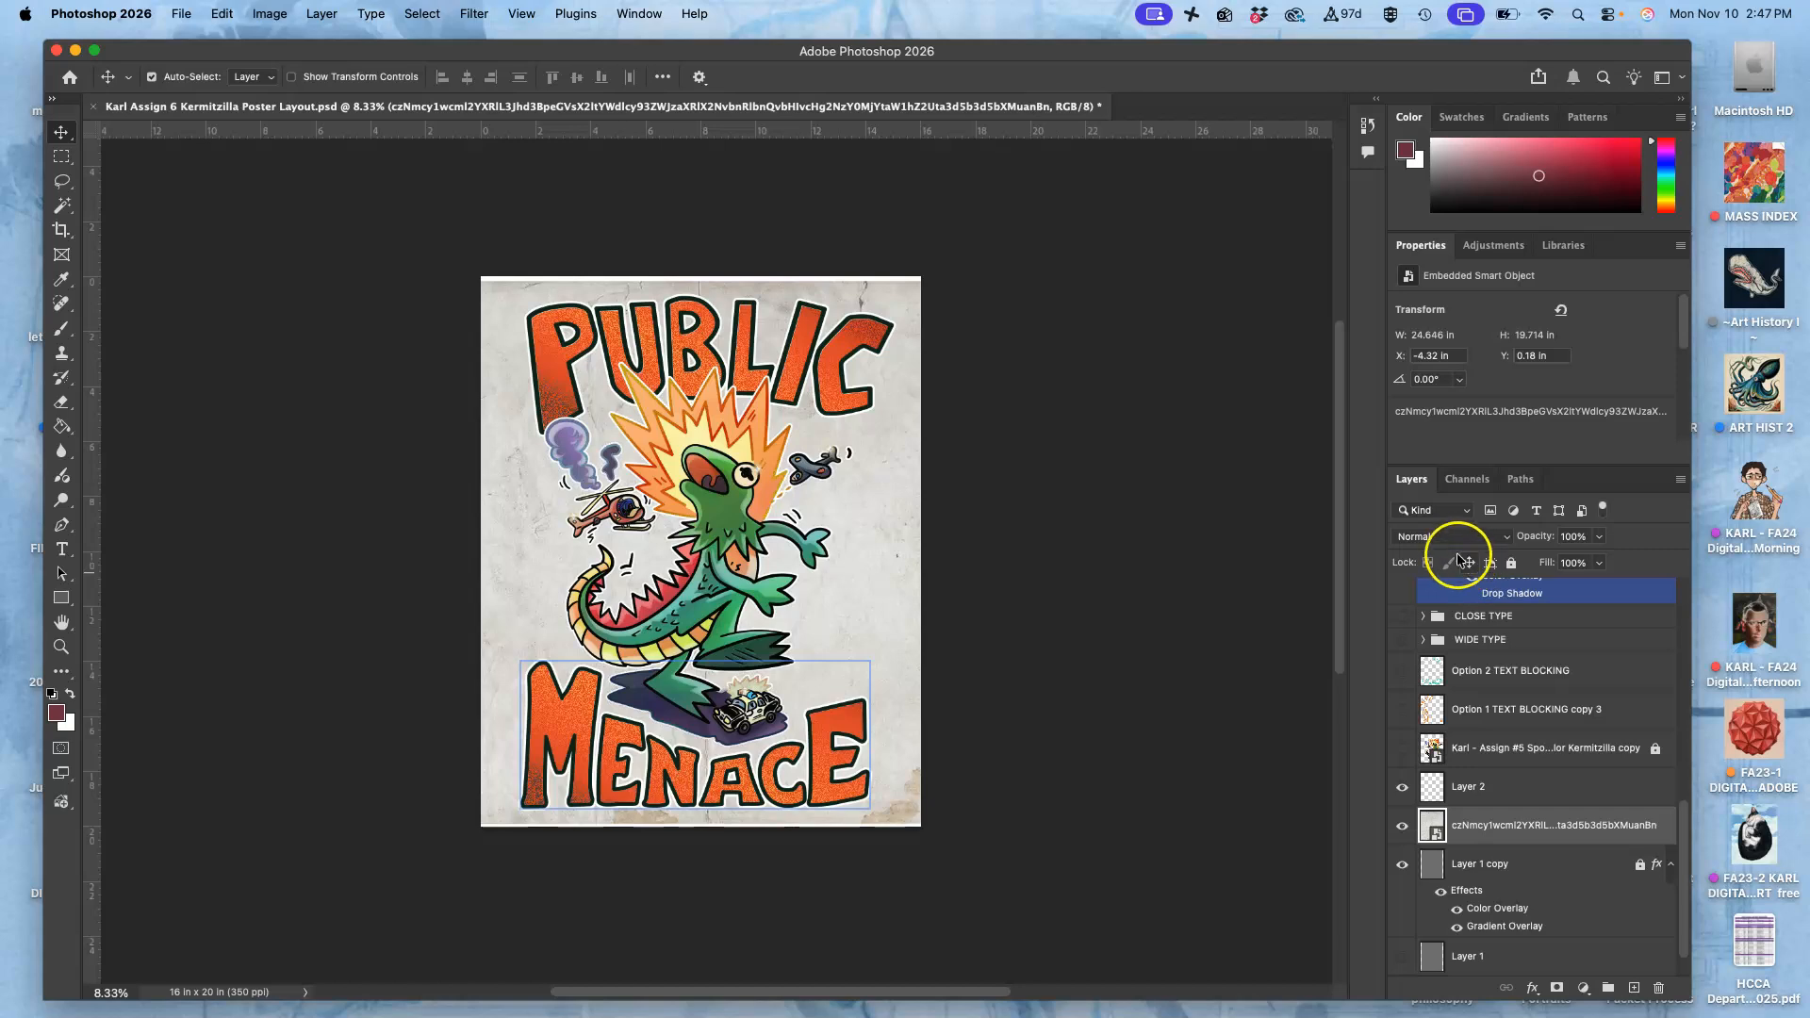
{"action": "left_click", "coordinate": [1456, 545]}
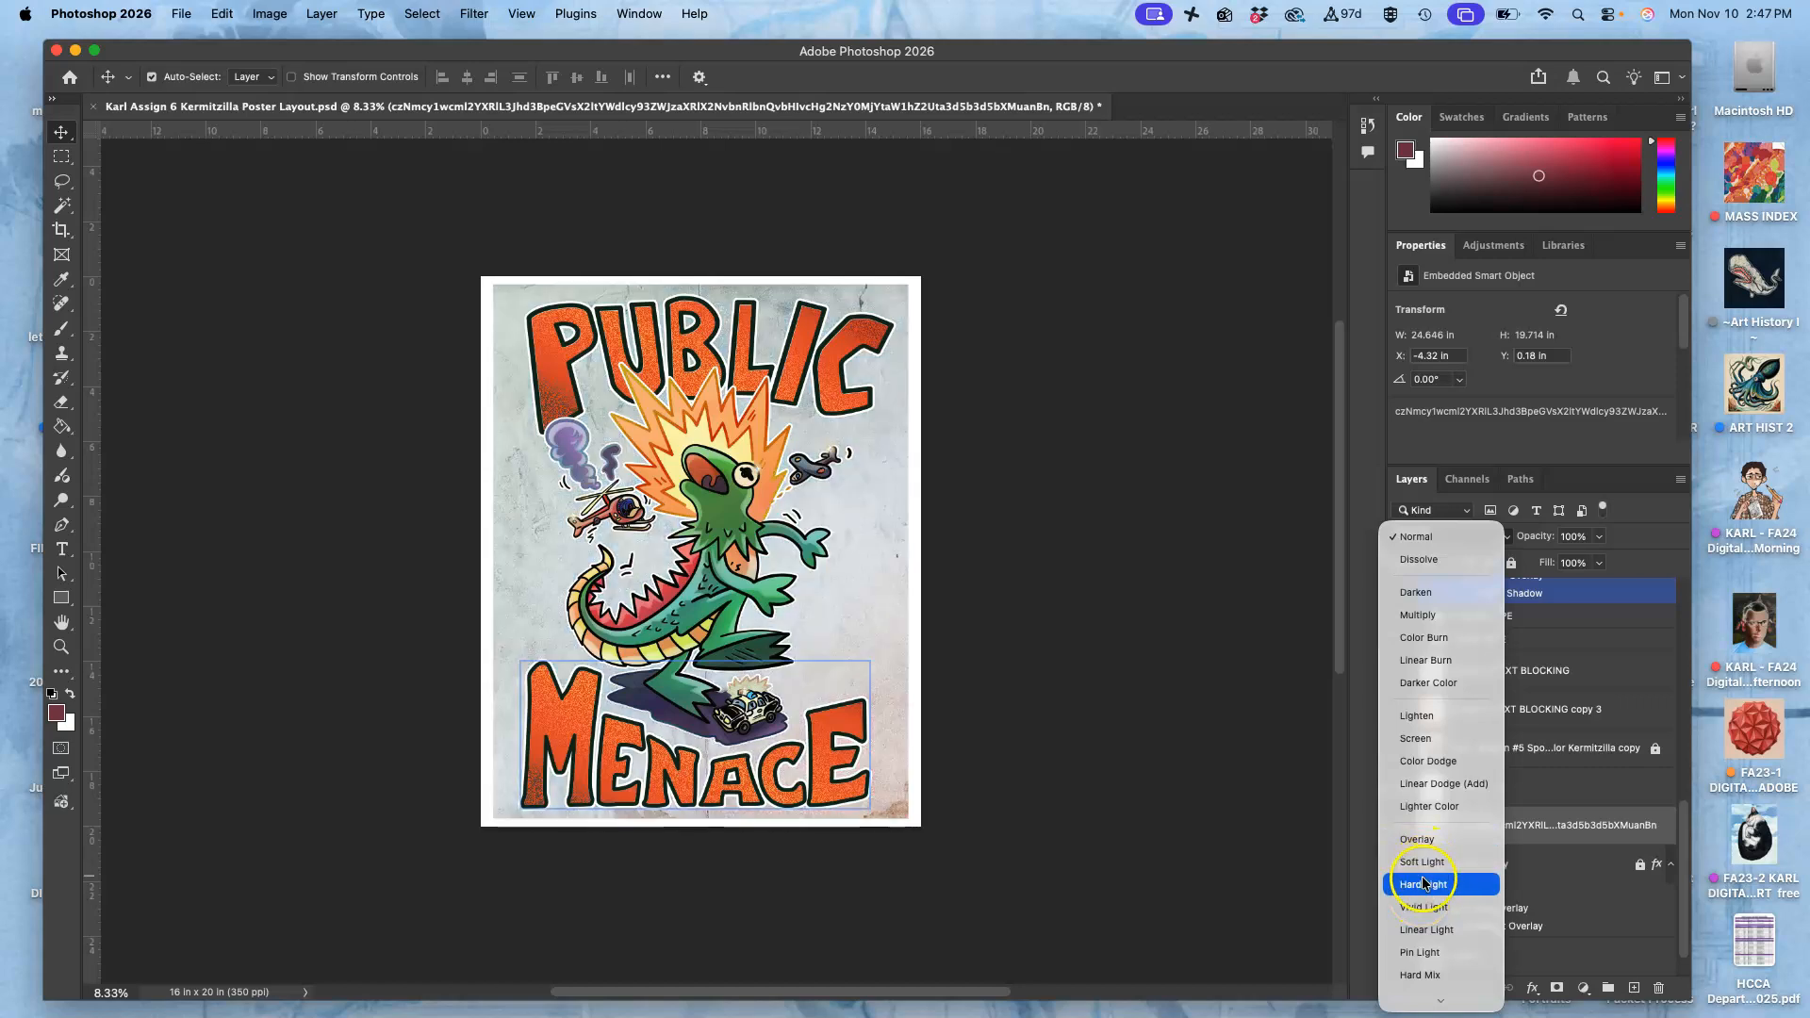
{"action": "left_click", "coordinate": [1419, 953]}
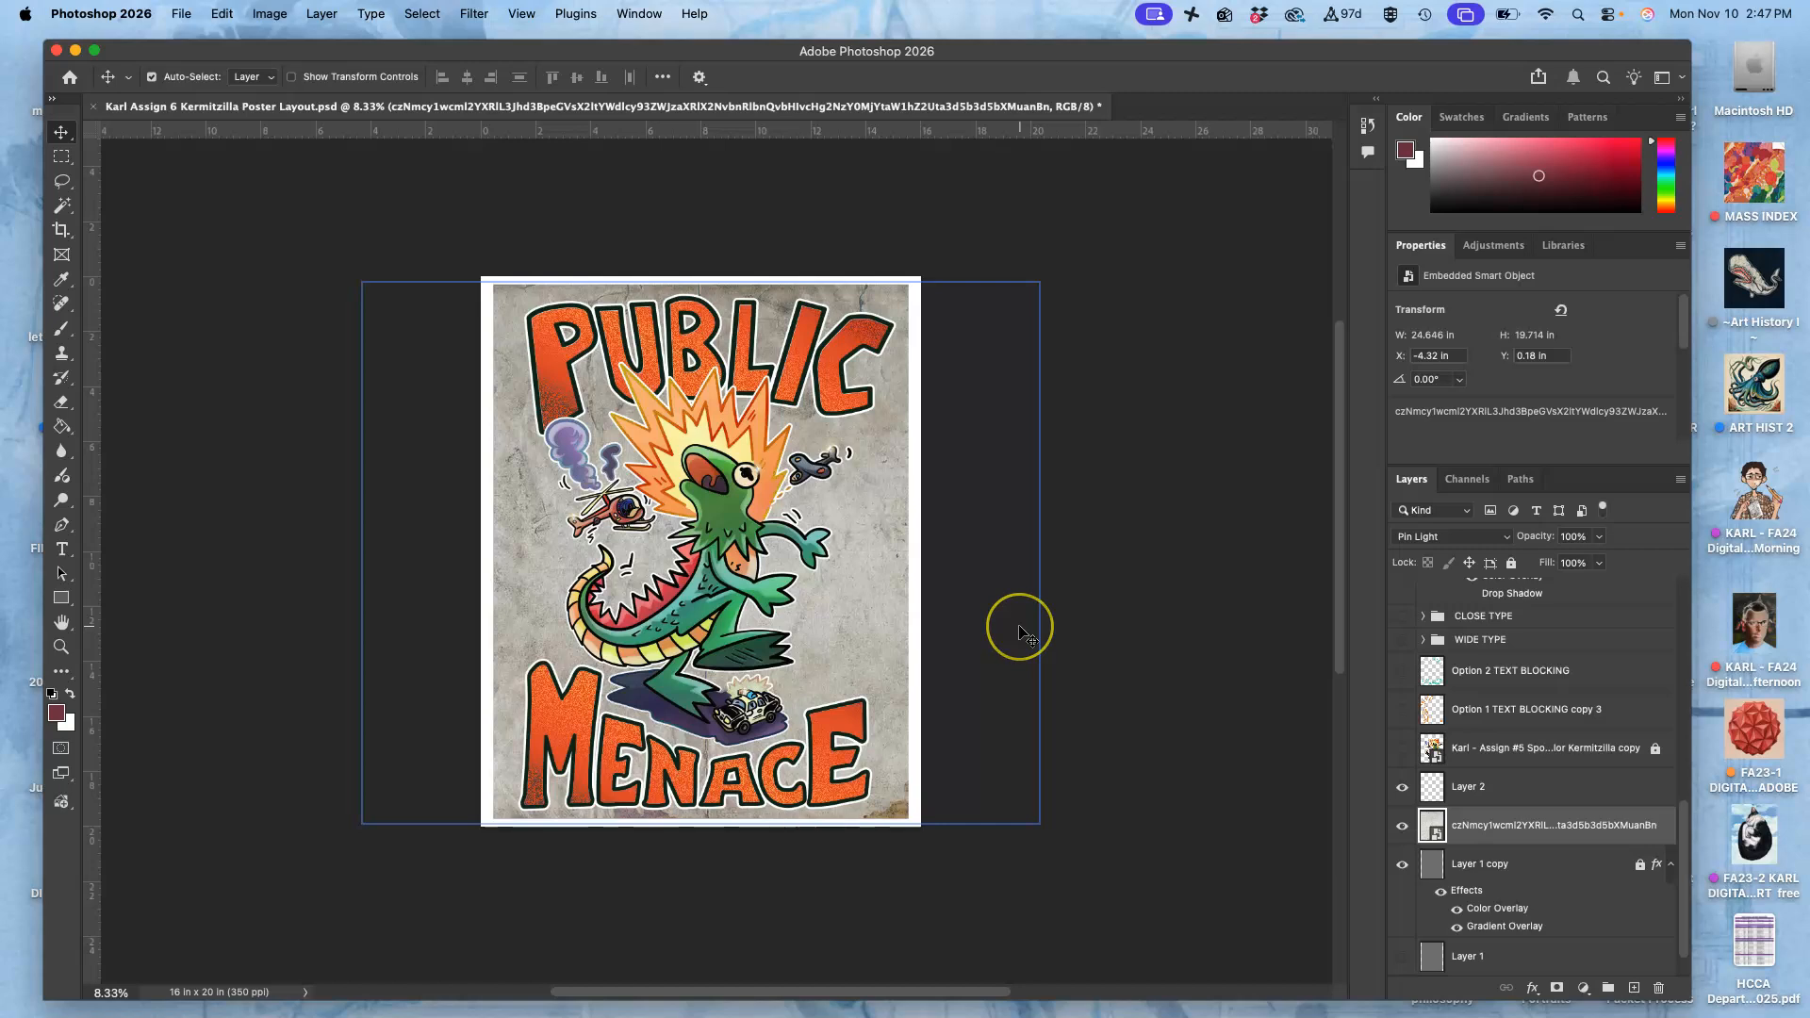
Reduce the ripped paper texture layer's opacity to 38%.
{"action": "key", "text": "super+equal"}
{"action": "key", "text": "super+equal"}
{"action": "key", "text": "super+equal"}
{"action": "key", "text": "super+equal"}
{"action": "scroll", "coordinate": [1019, 632], "scroll_direction": "right", "scroll_amount": 5}
{"action": "scroll", "coordinate": [1019, 632], "scroll_direction": "down", "scroll_amount": 4}
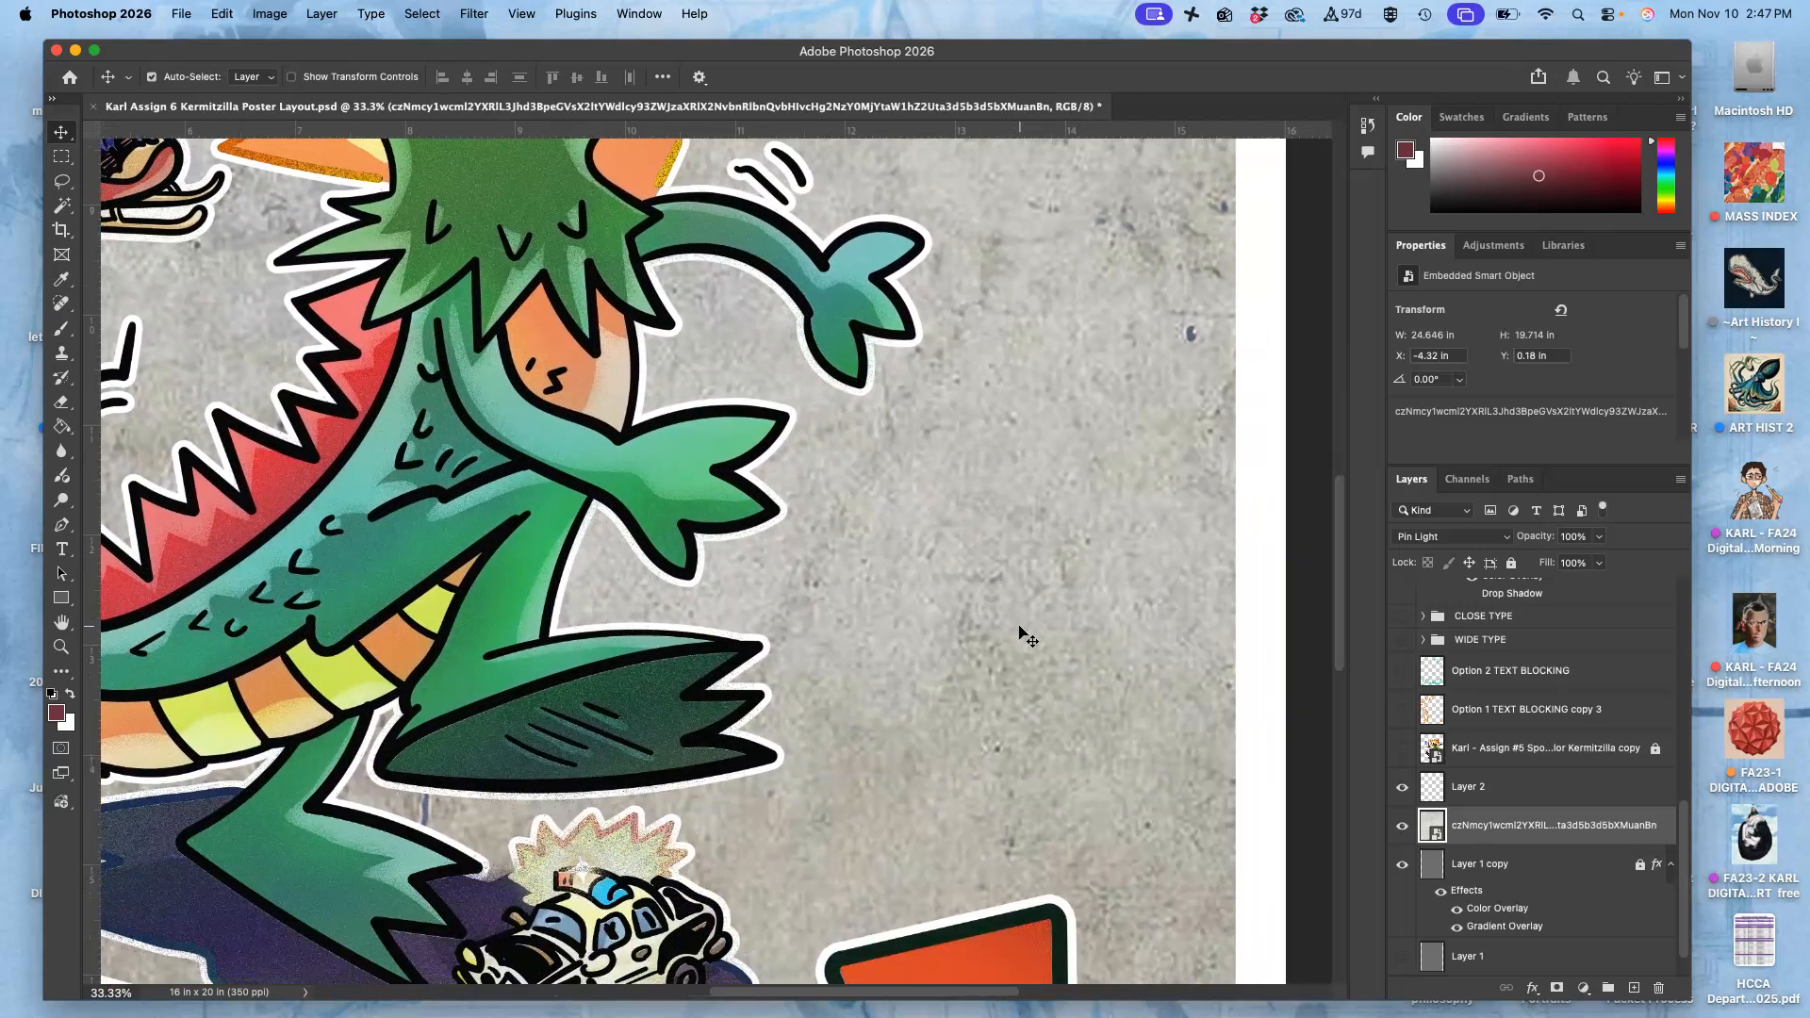
{"action": "left_click", "coordinate": [1599, 537]}
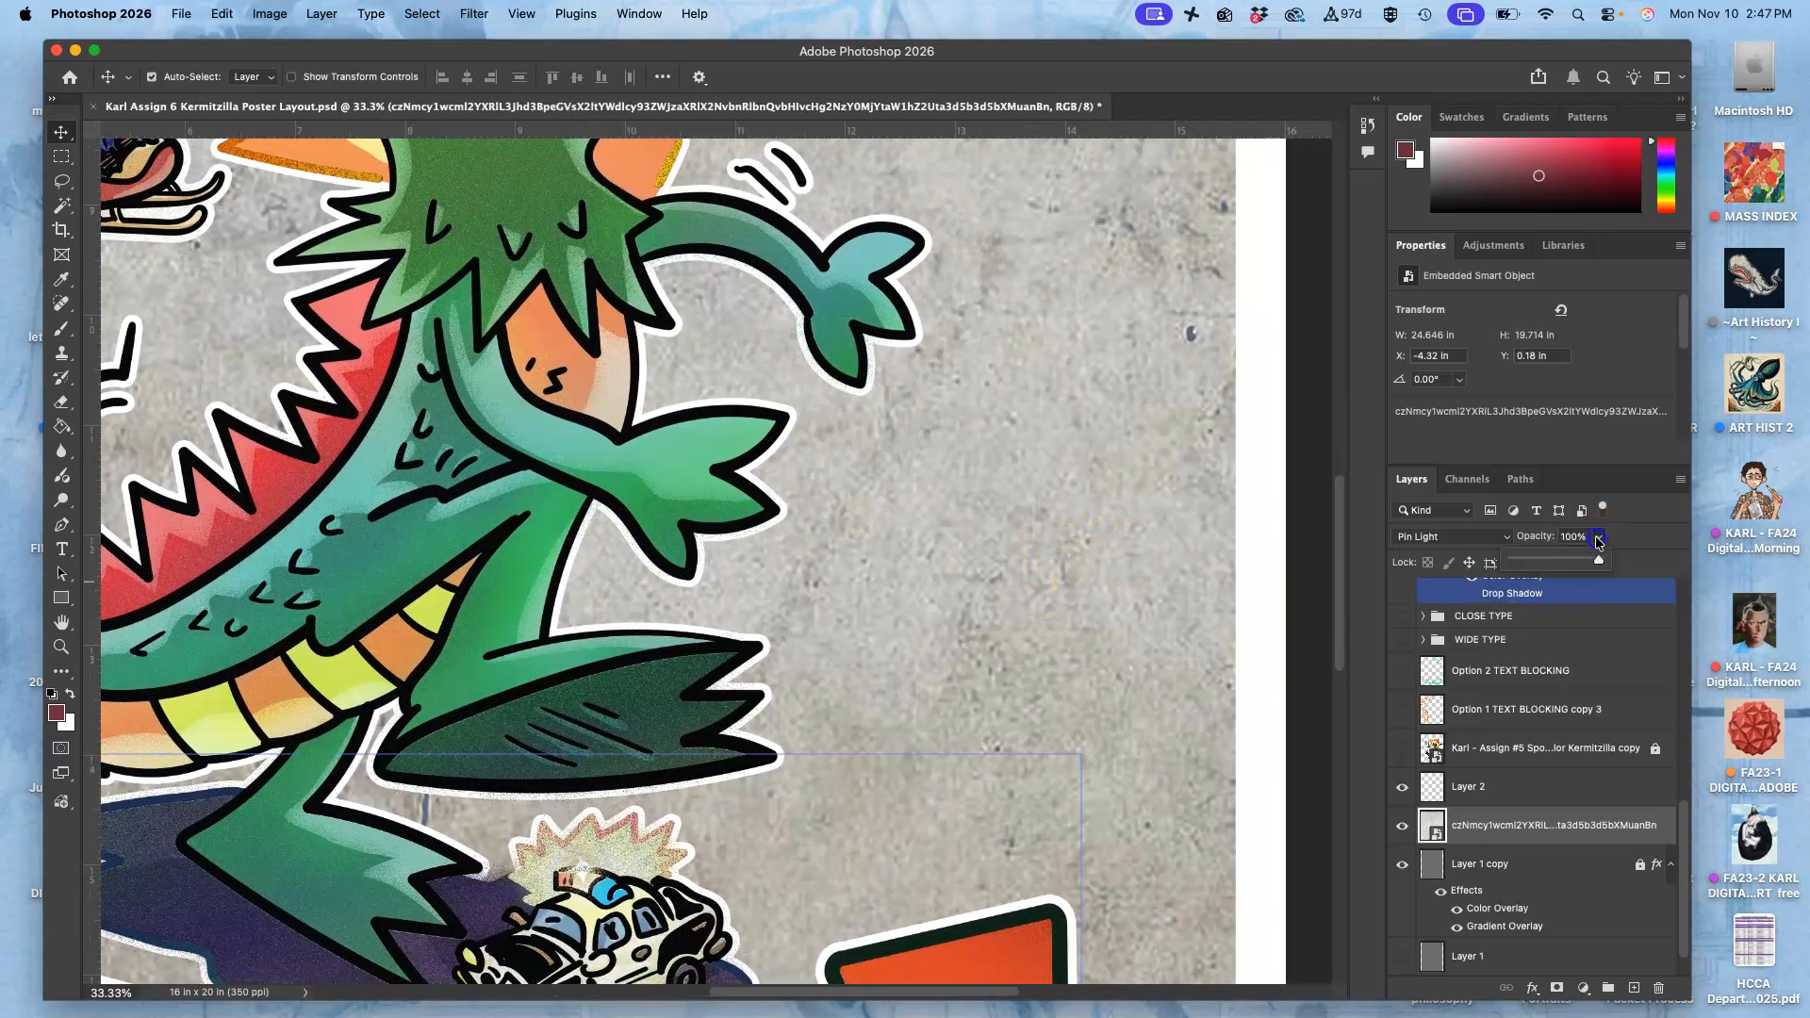
{"action": "left_click_drag", "start_coordinate": [1590, 561], "coordinate": [1552, 559]}
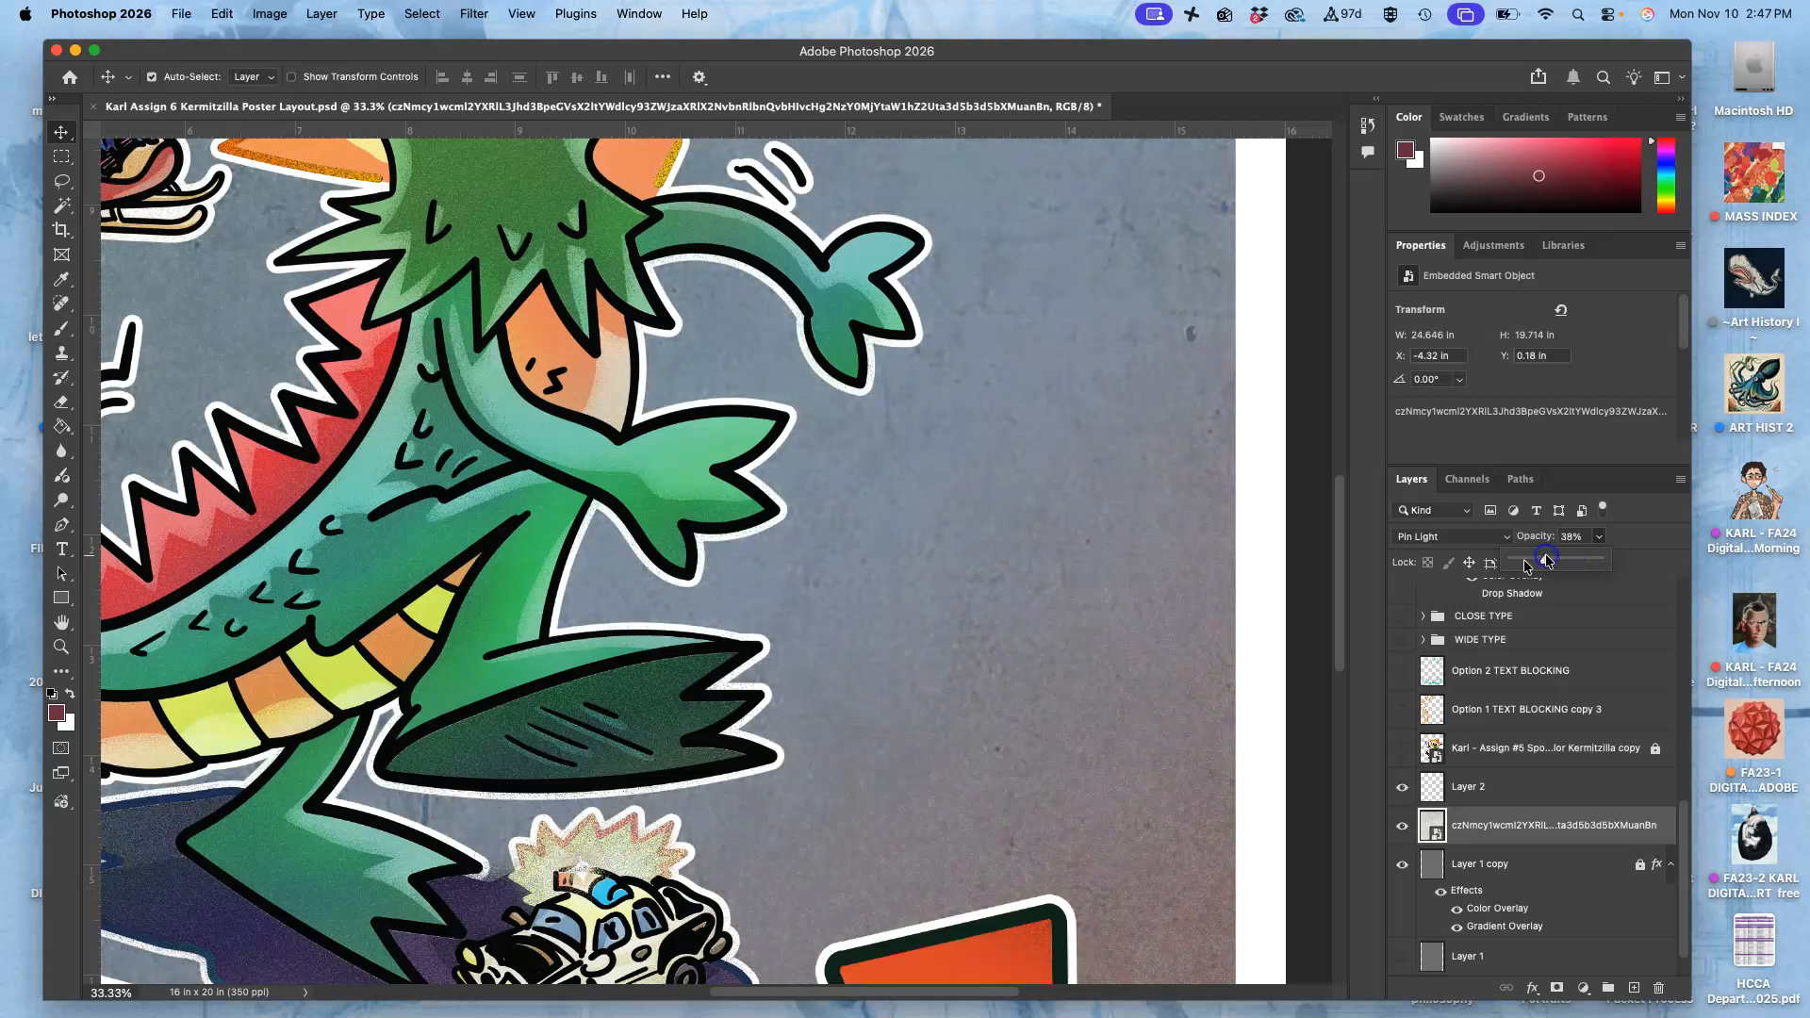
{"action": "key", "text": "super+minus"}
{"action": "key", "text": "super+minus"}
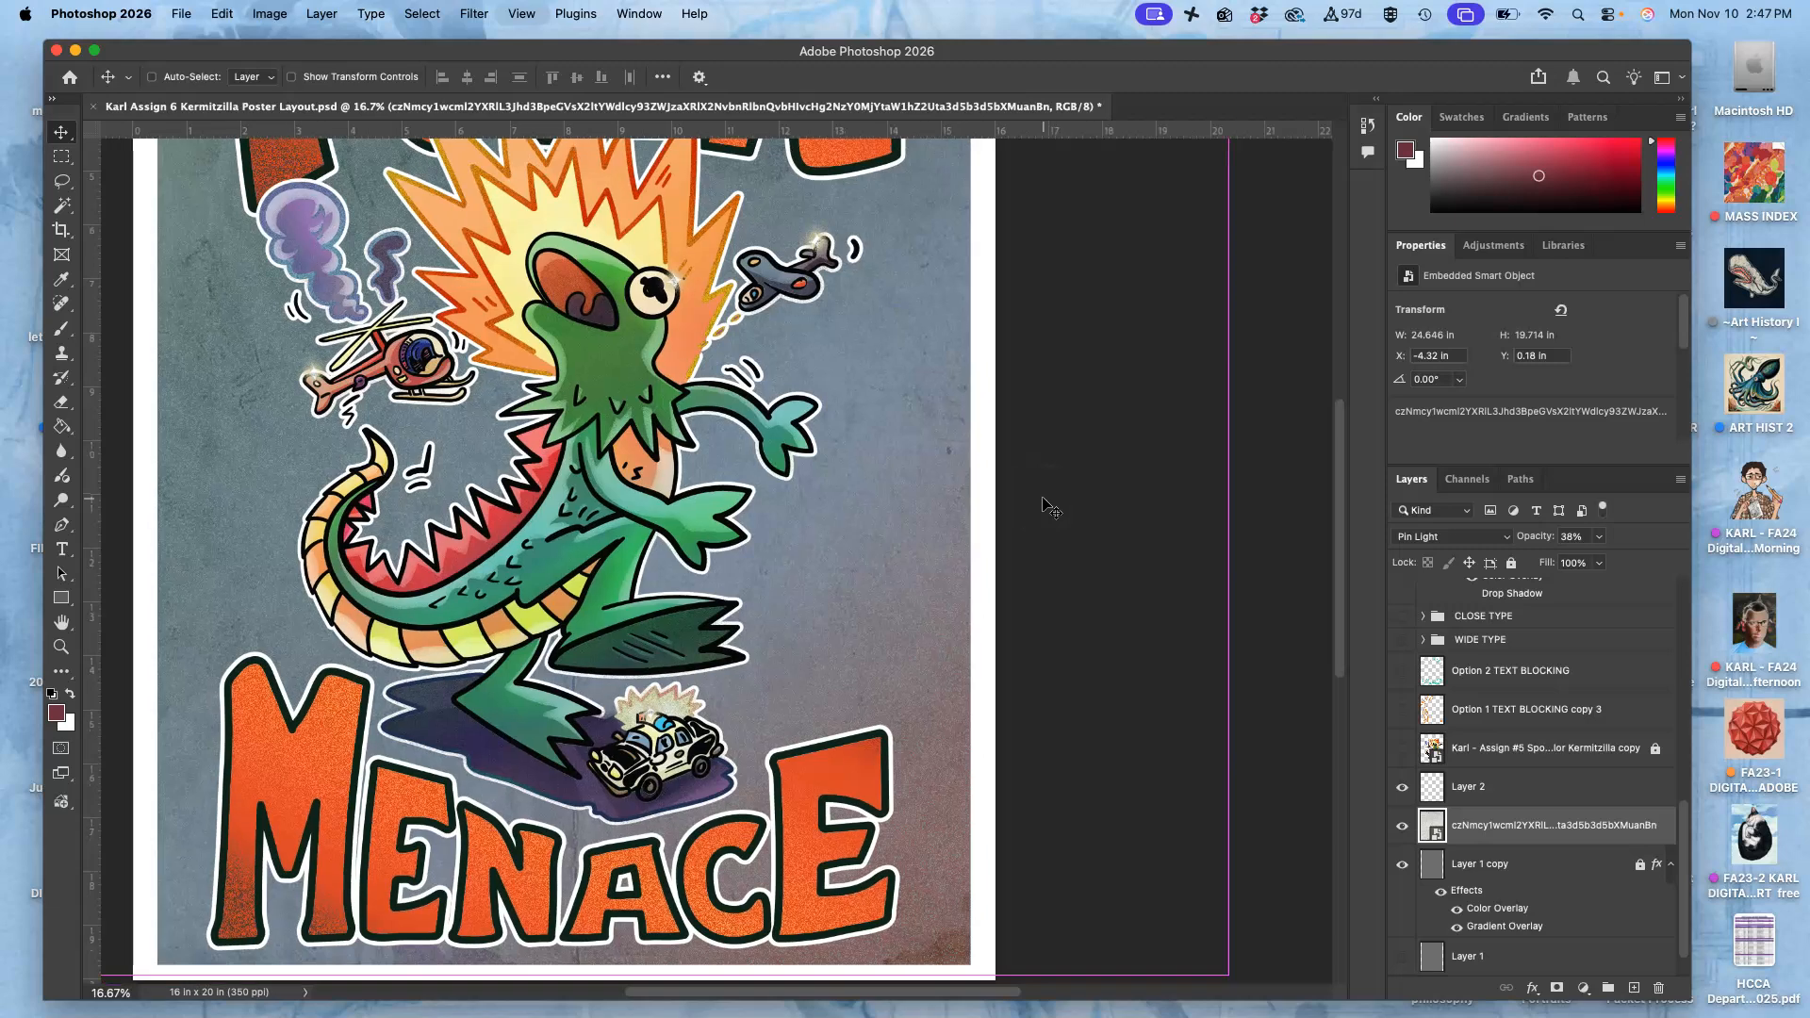
{"action": "key", "text": "super+minus"}
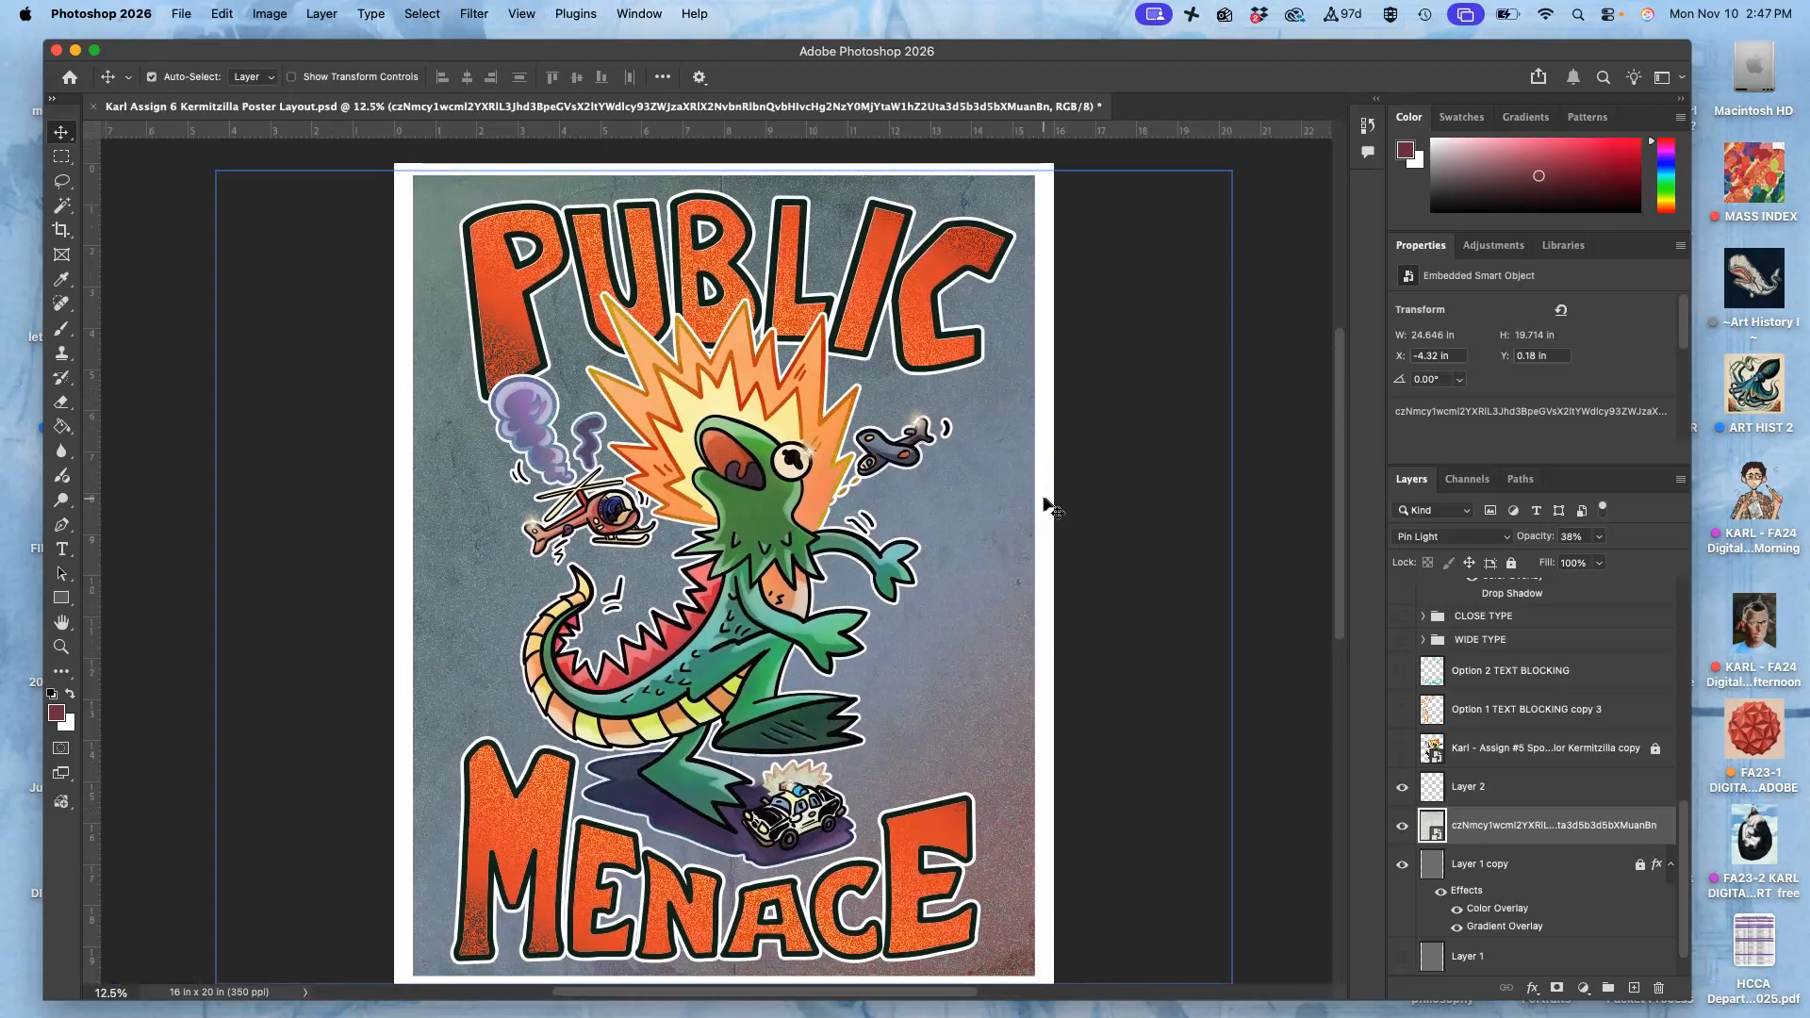
Place pexels-photo-11027039 from the Desktop above the ripped paper texture and scale it to 69.69%.
{"action": "key", "text": "F11"}
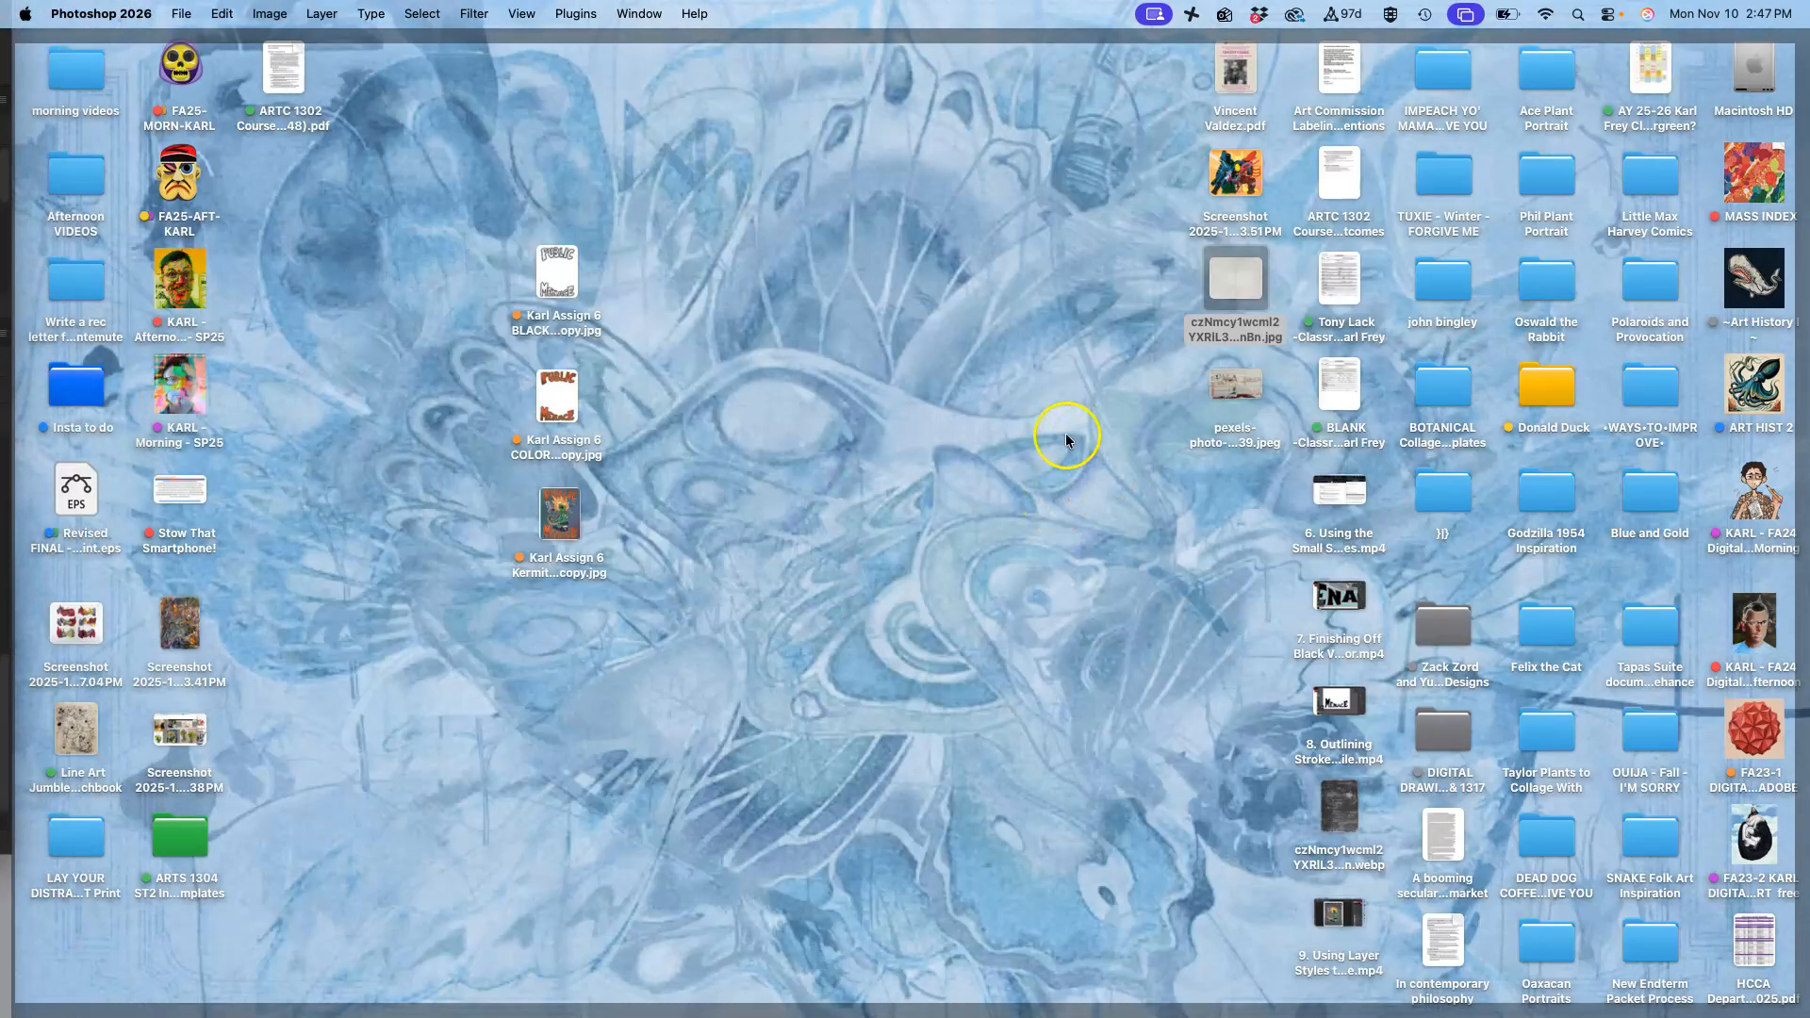
{"action": "left_click_drag", "start_coordinate": [1245, 377], "coordinate": [935, 454]}
{"action": "key", "text": "F11"}
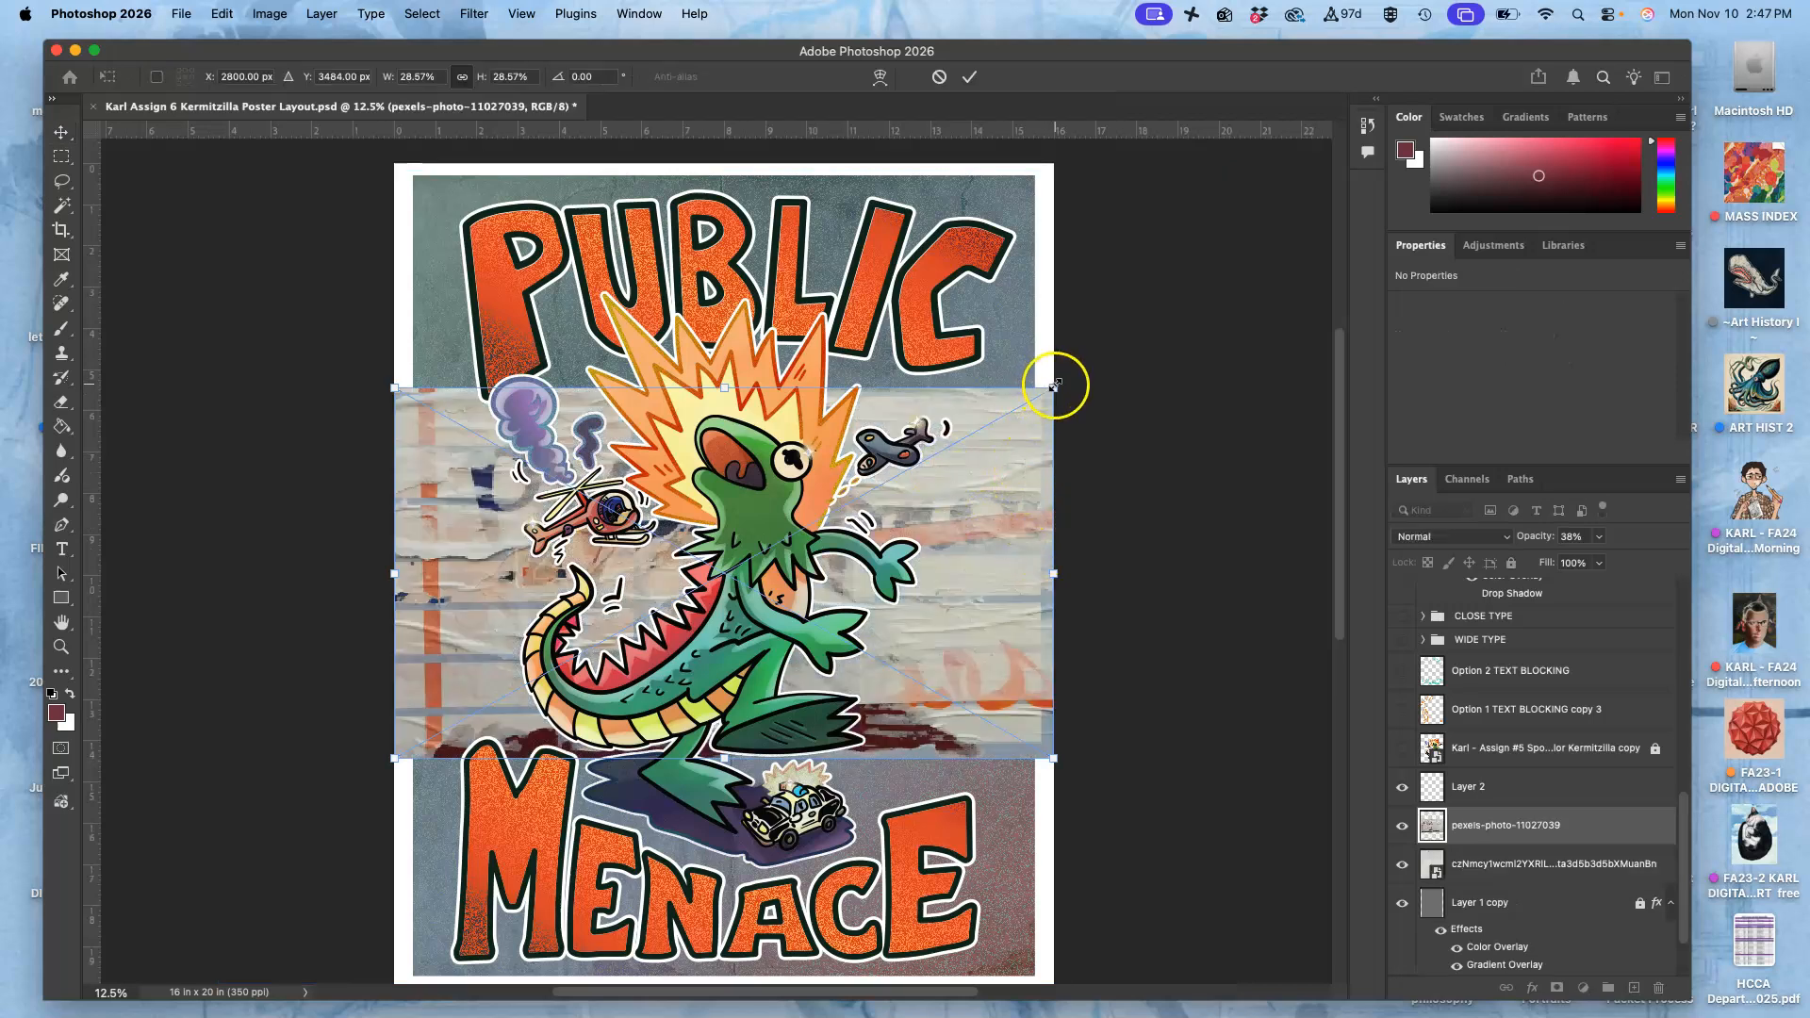
{"action": "left_click_drag", "start_coordinate": [1054, 384], "coordinate": [1199, 129]}
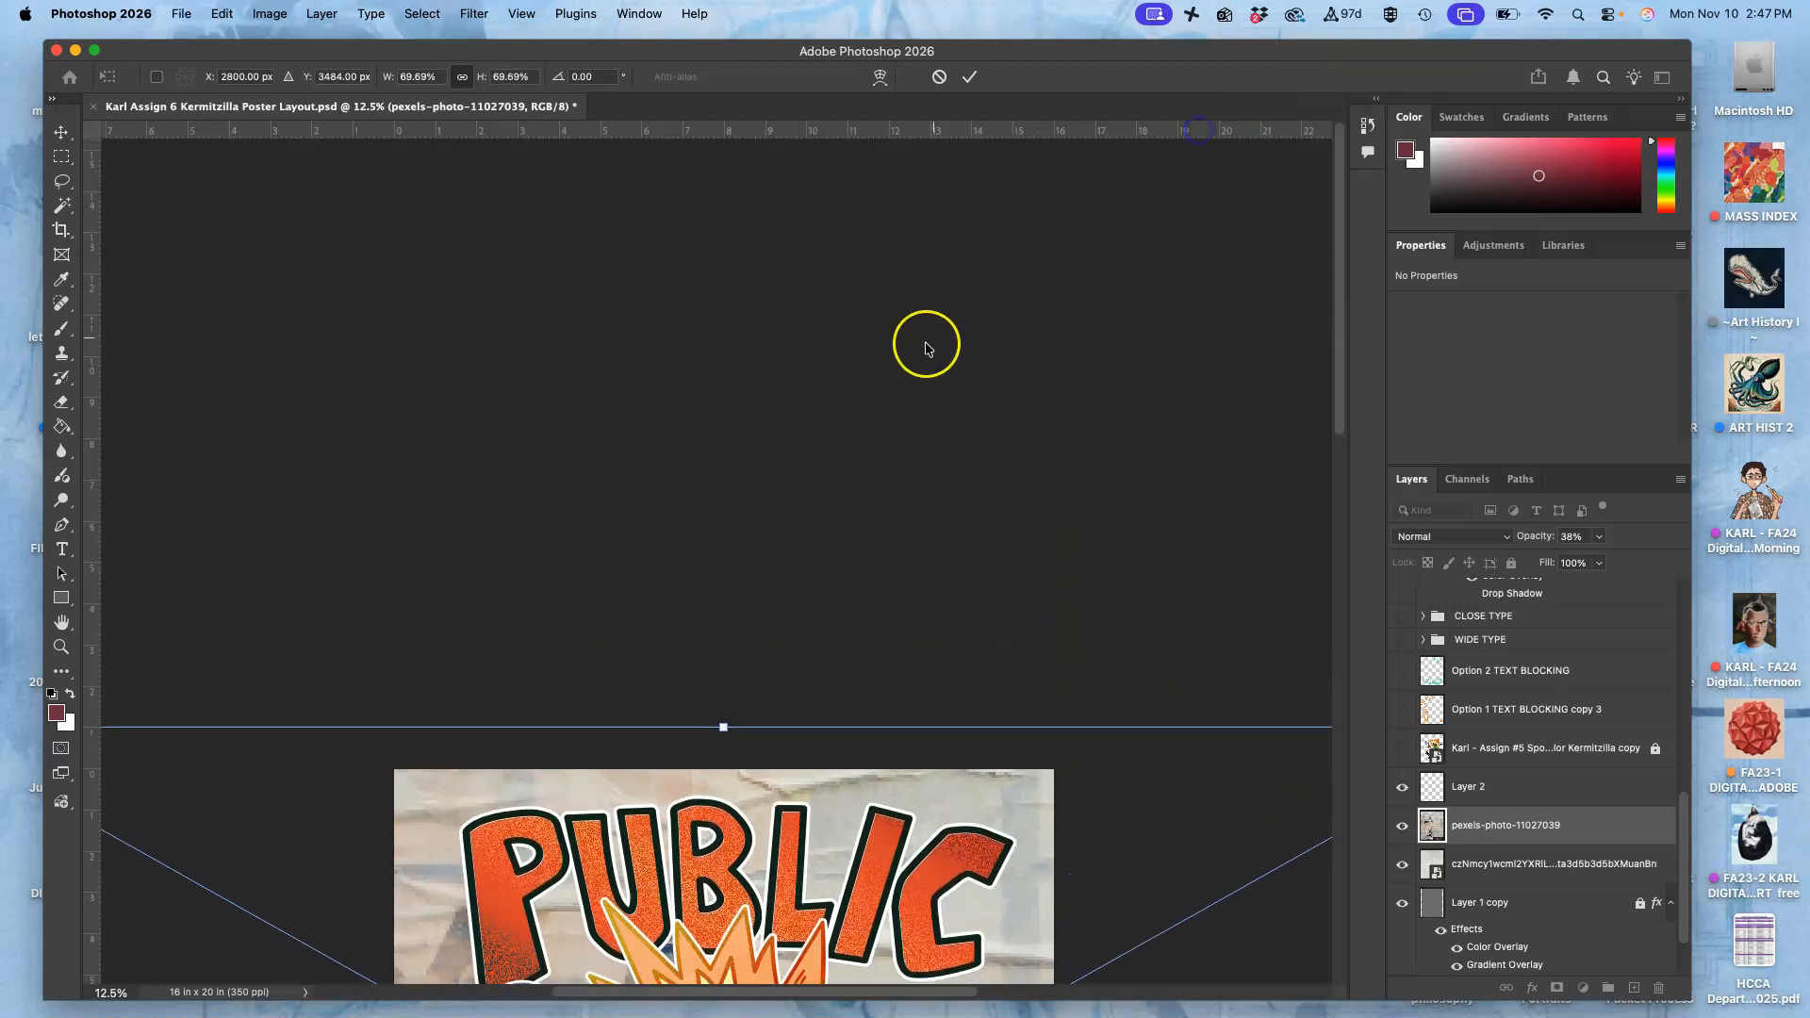
Move the peeled posters photo downward, stretch its height to 82.43% so it covers the whole poster, and commit the placement.
{"action": "key", "text": "super+minus"}
{"action": "key", "text": "super+minus"}
{"action": "key", "text": "super+minus"}
{"action": "key", "text": "super+minus"}
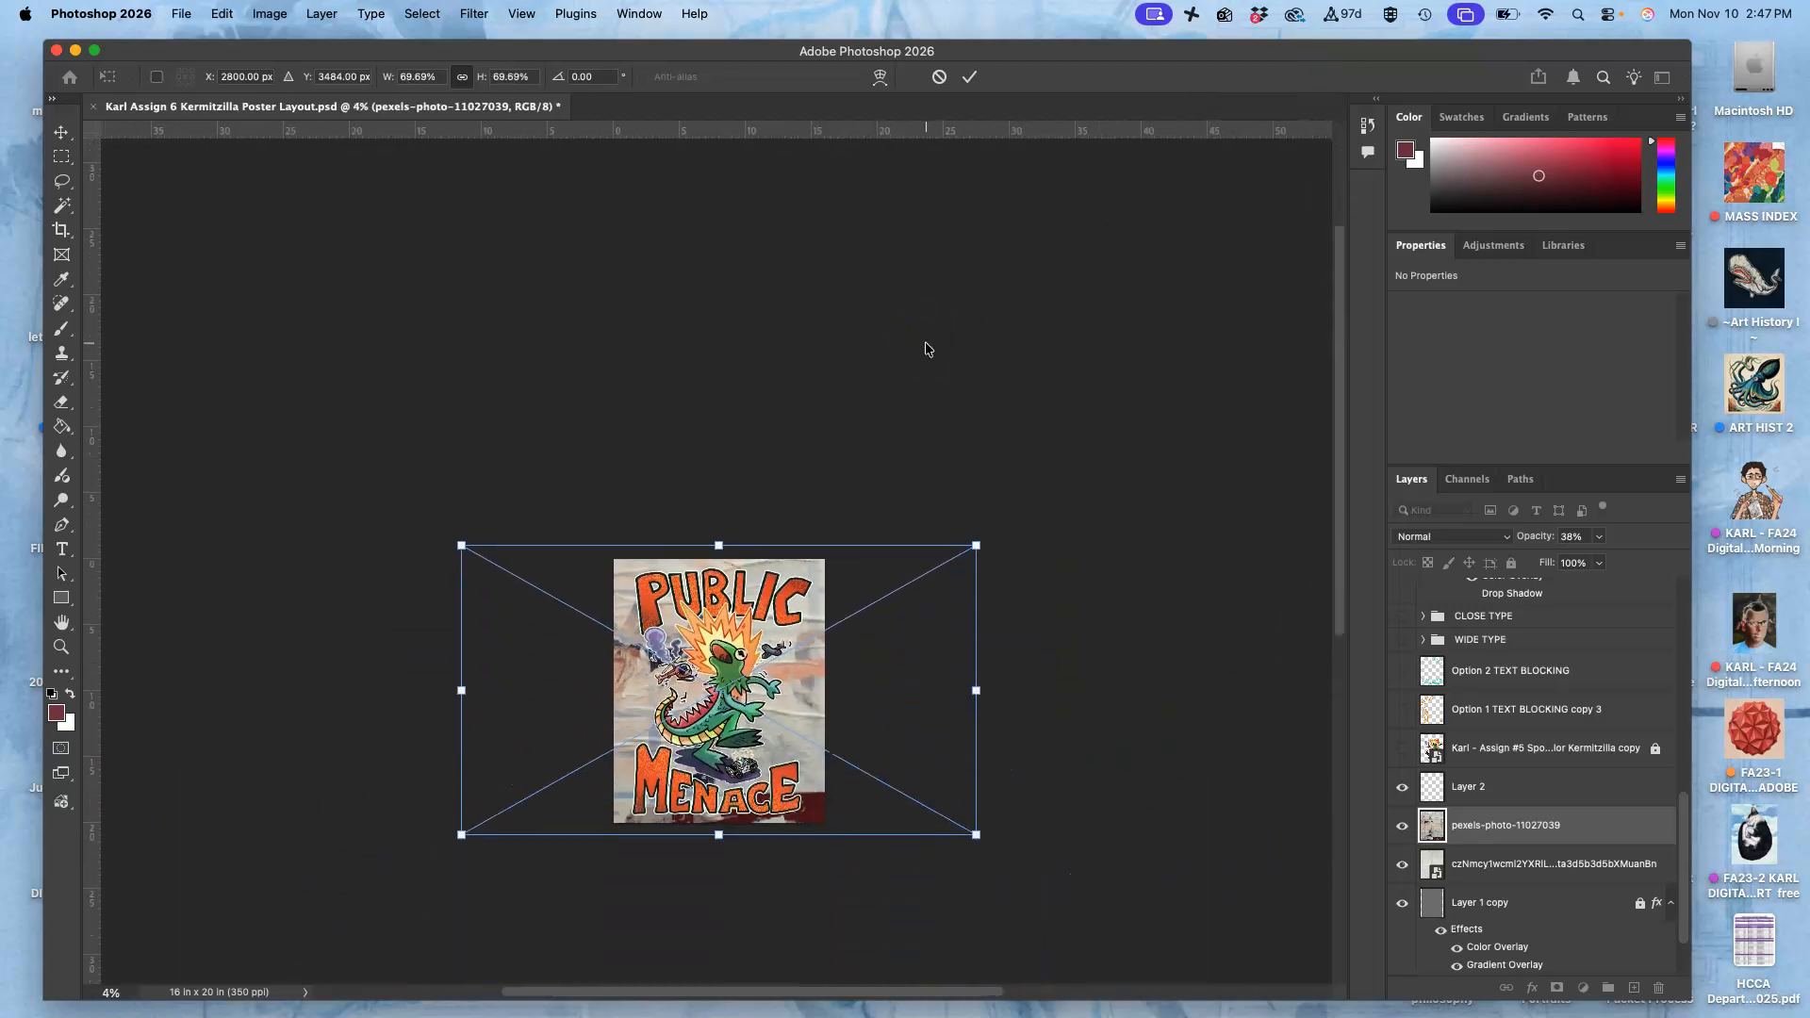
{"action": "left_click_drag", "start_coordinate": [772, 629], "coordinate": [765, 662]}
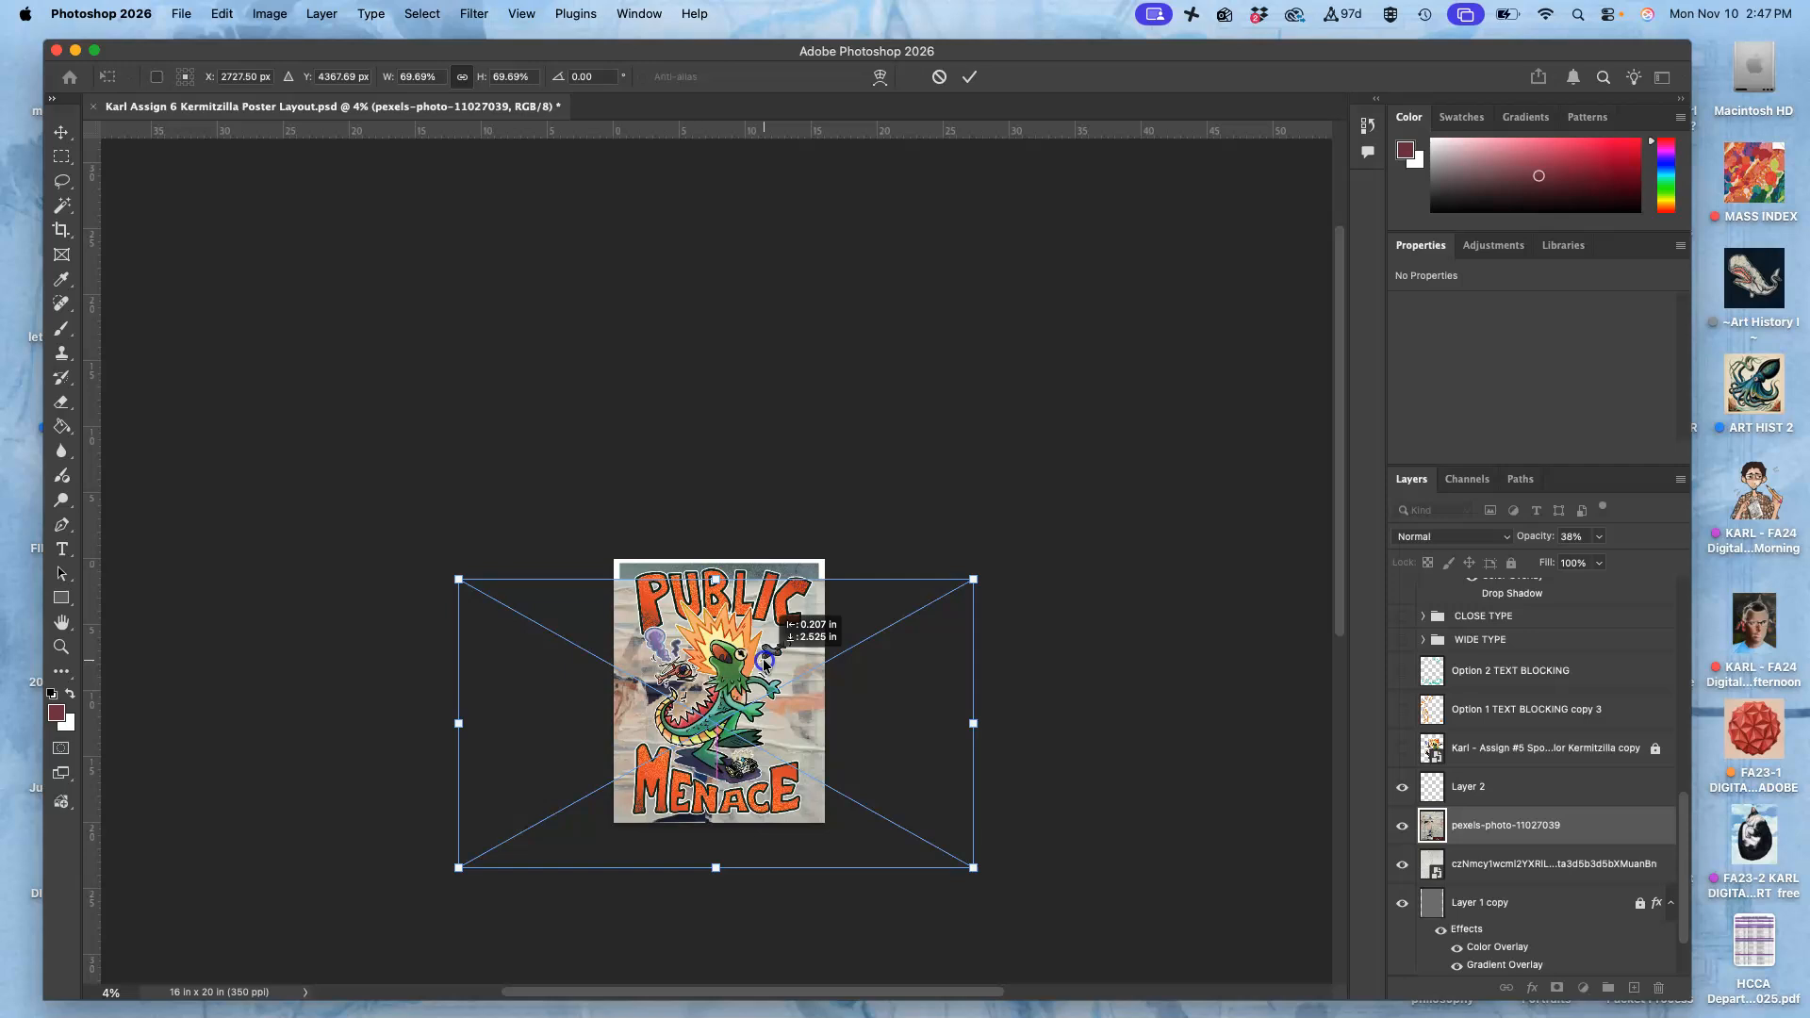
{"action": "mouse_move", "coordinate": [715, 578]}
{"action": "left_mouse_down"}
{"action": "mouse_move", "coordinate": [726, 520]}
{"action": "mouse_move", "coordinate": [724, 554]}
{"action": "left_mouse_up"}
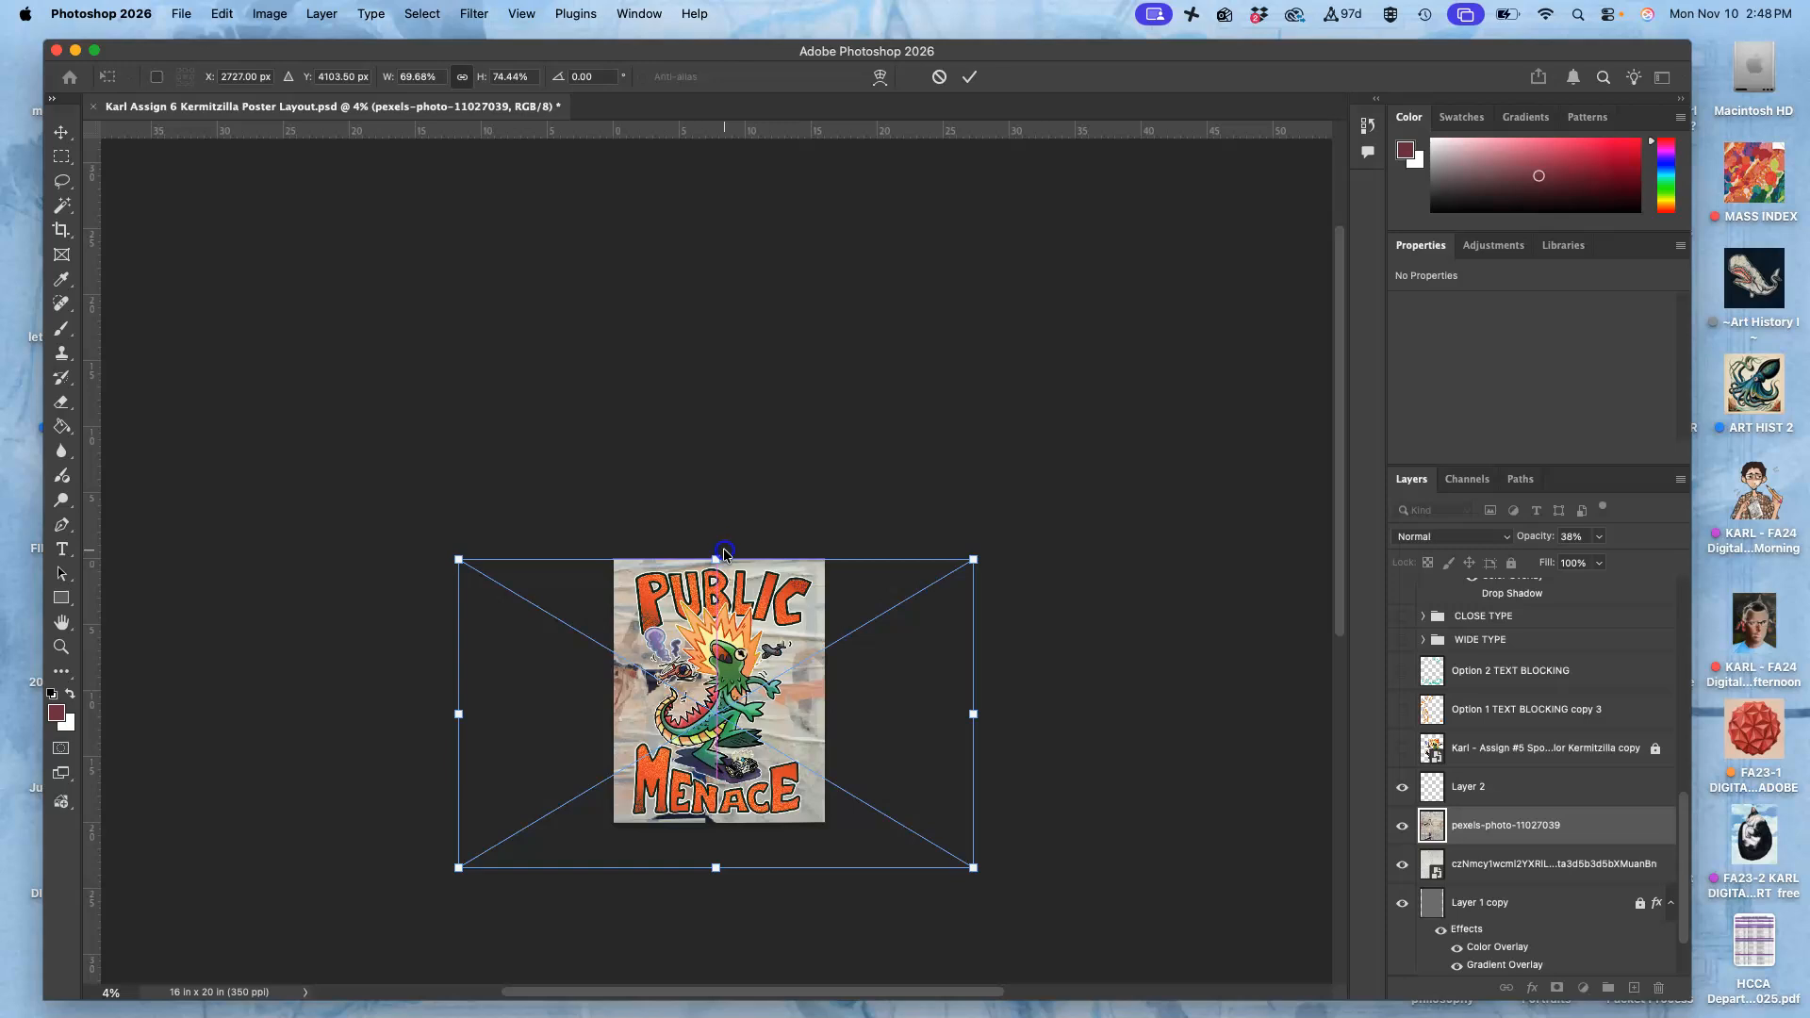
{"action": "left_click_drag", "start_coordinate": [715, 868], "coordinate": [717, 906]}
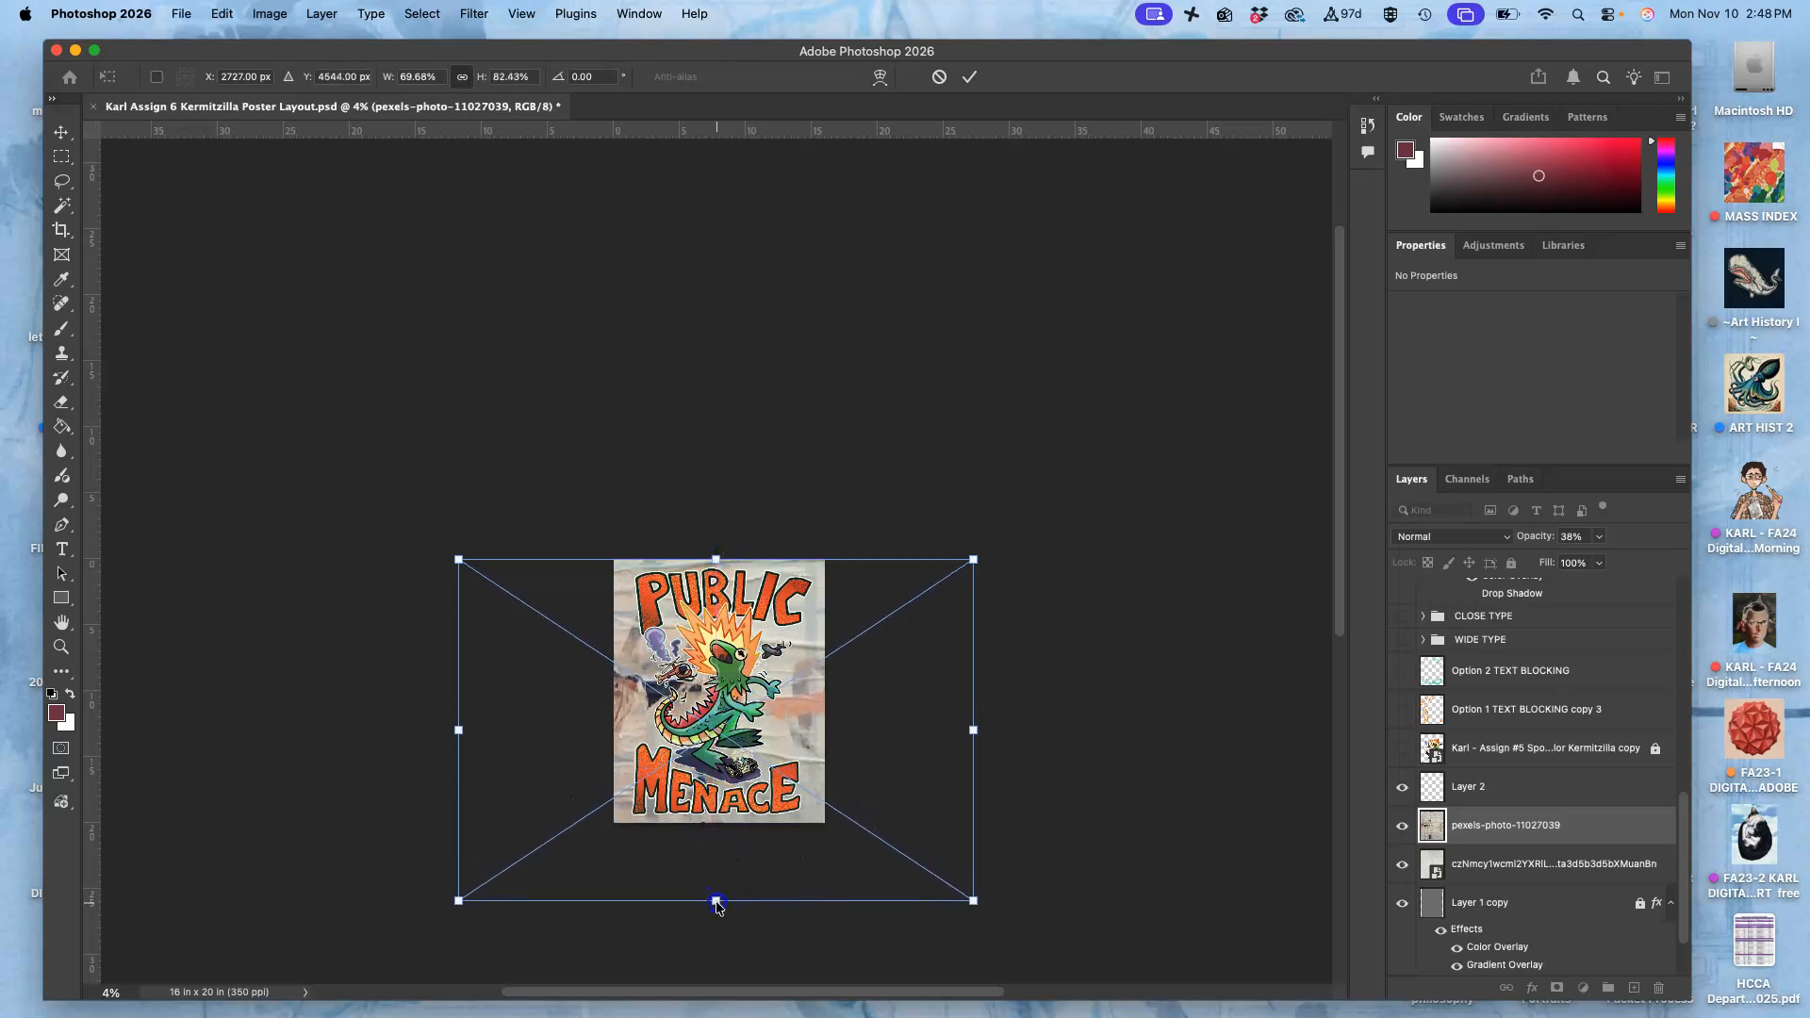
{"action": "key", "text": "Return"}
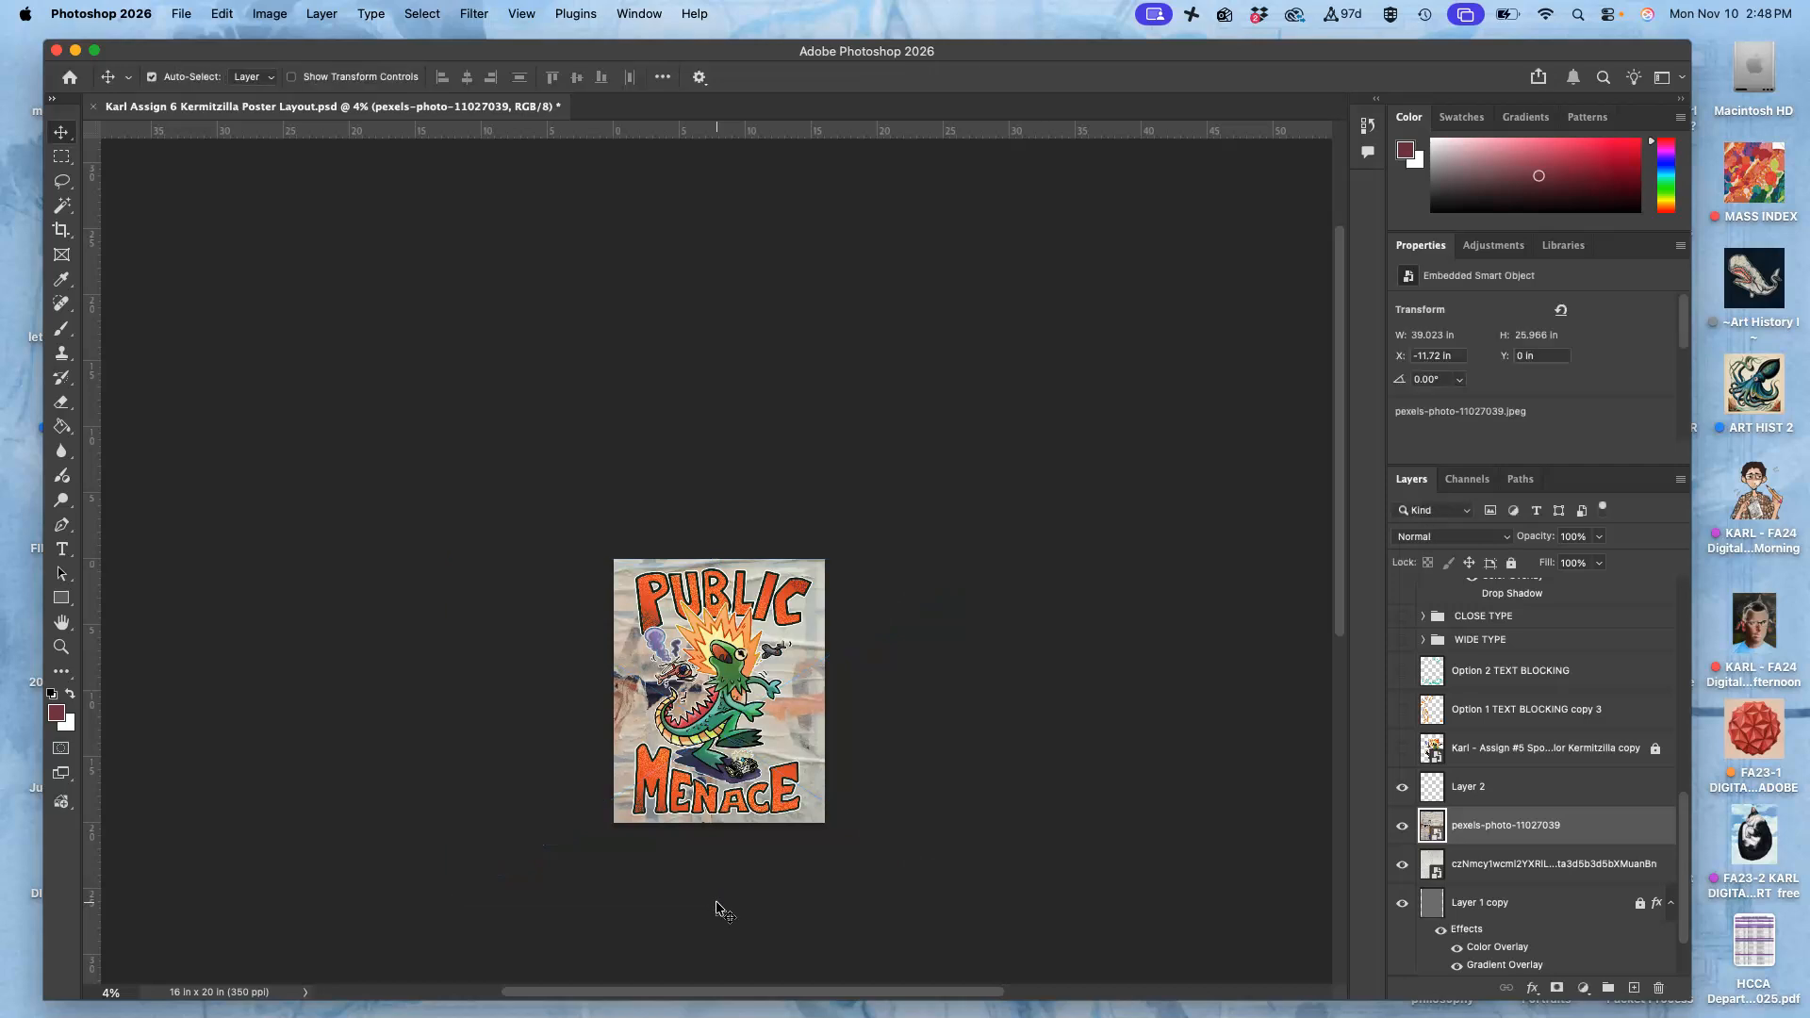
Set the pexels-photo-11027039 layer to Pin Light blending at 38% opacity.
{"action": "key", "text": "super+equal"}
{"action": "key", "text": "super+equal"}
{"action": "key", "text": "super+equal"}
{"action": "key", "text": "super+equal"}
{"action": "scroll", "coordinate": [719, 910], "scroll_direction": "down", "scroll_amount": 5}
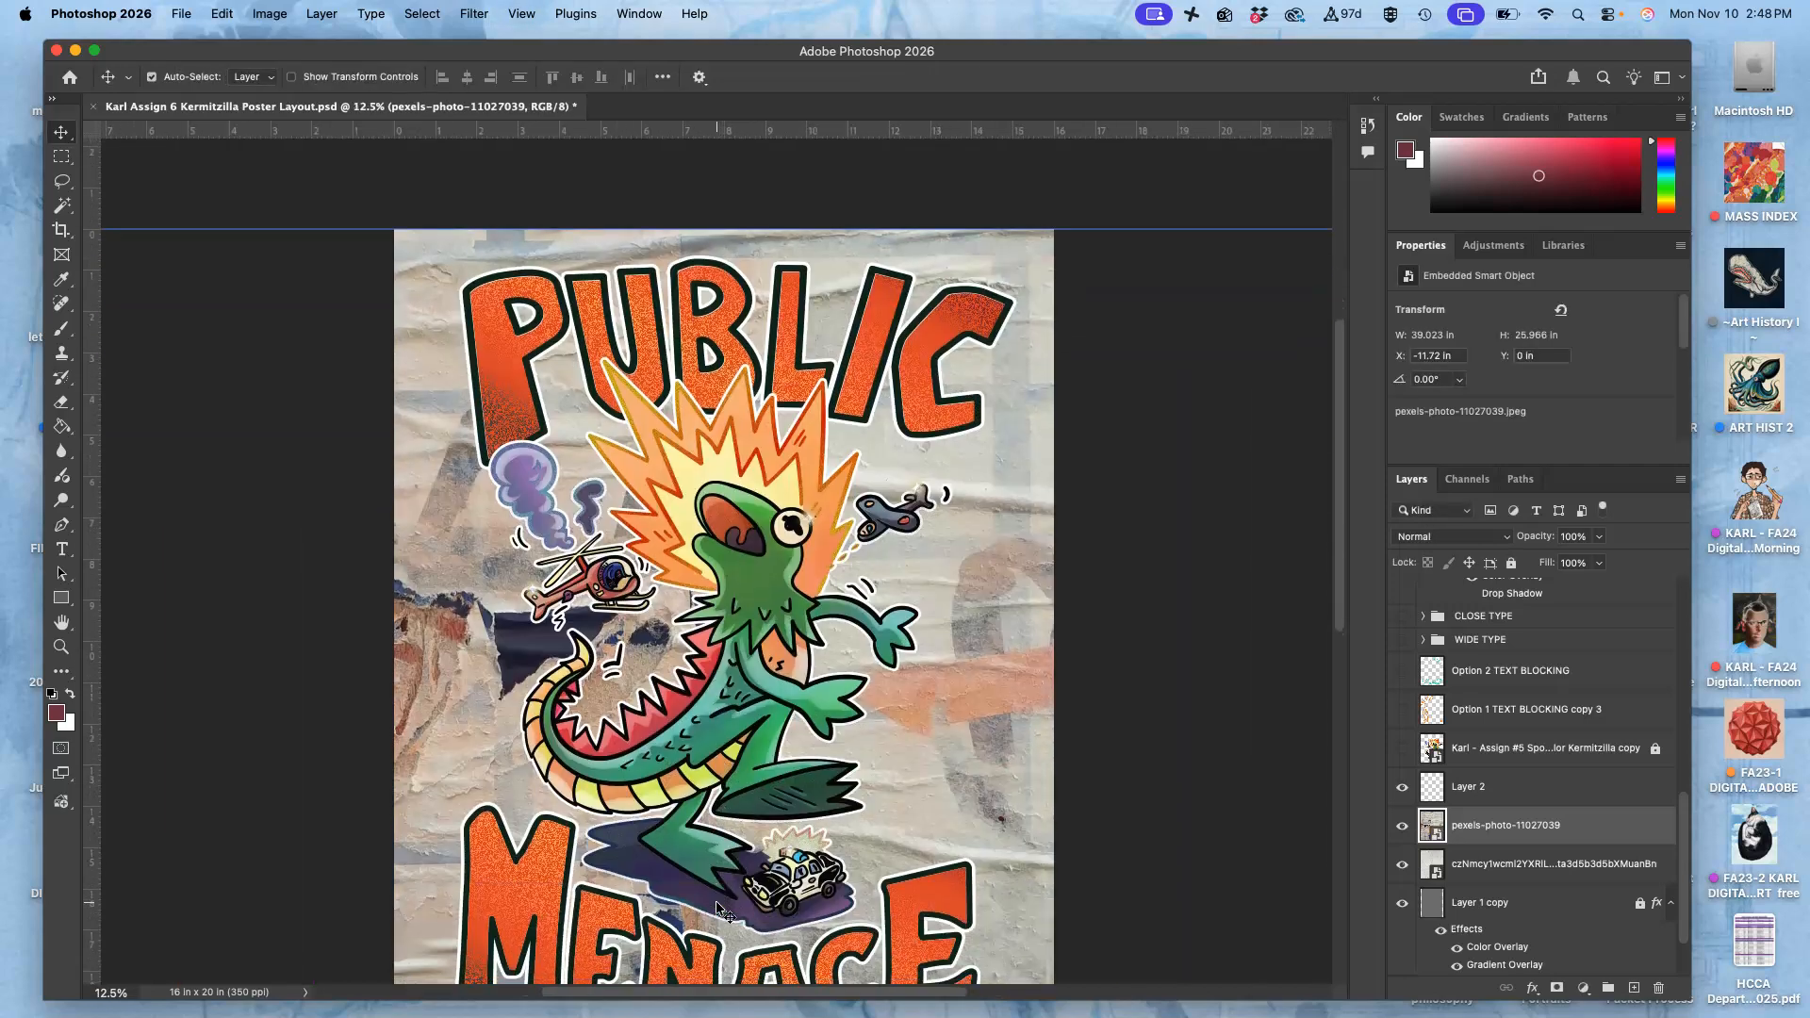
{"action": "left_click", "coordinate": [563, 560]}
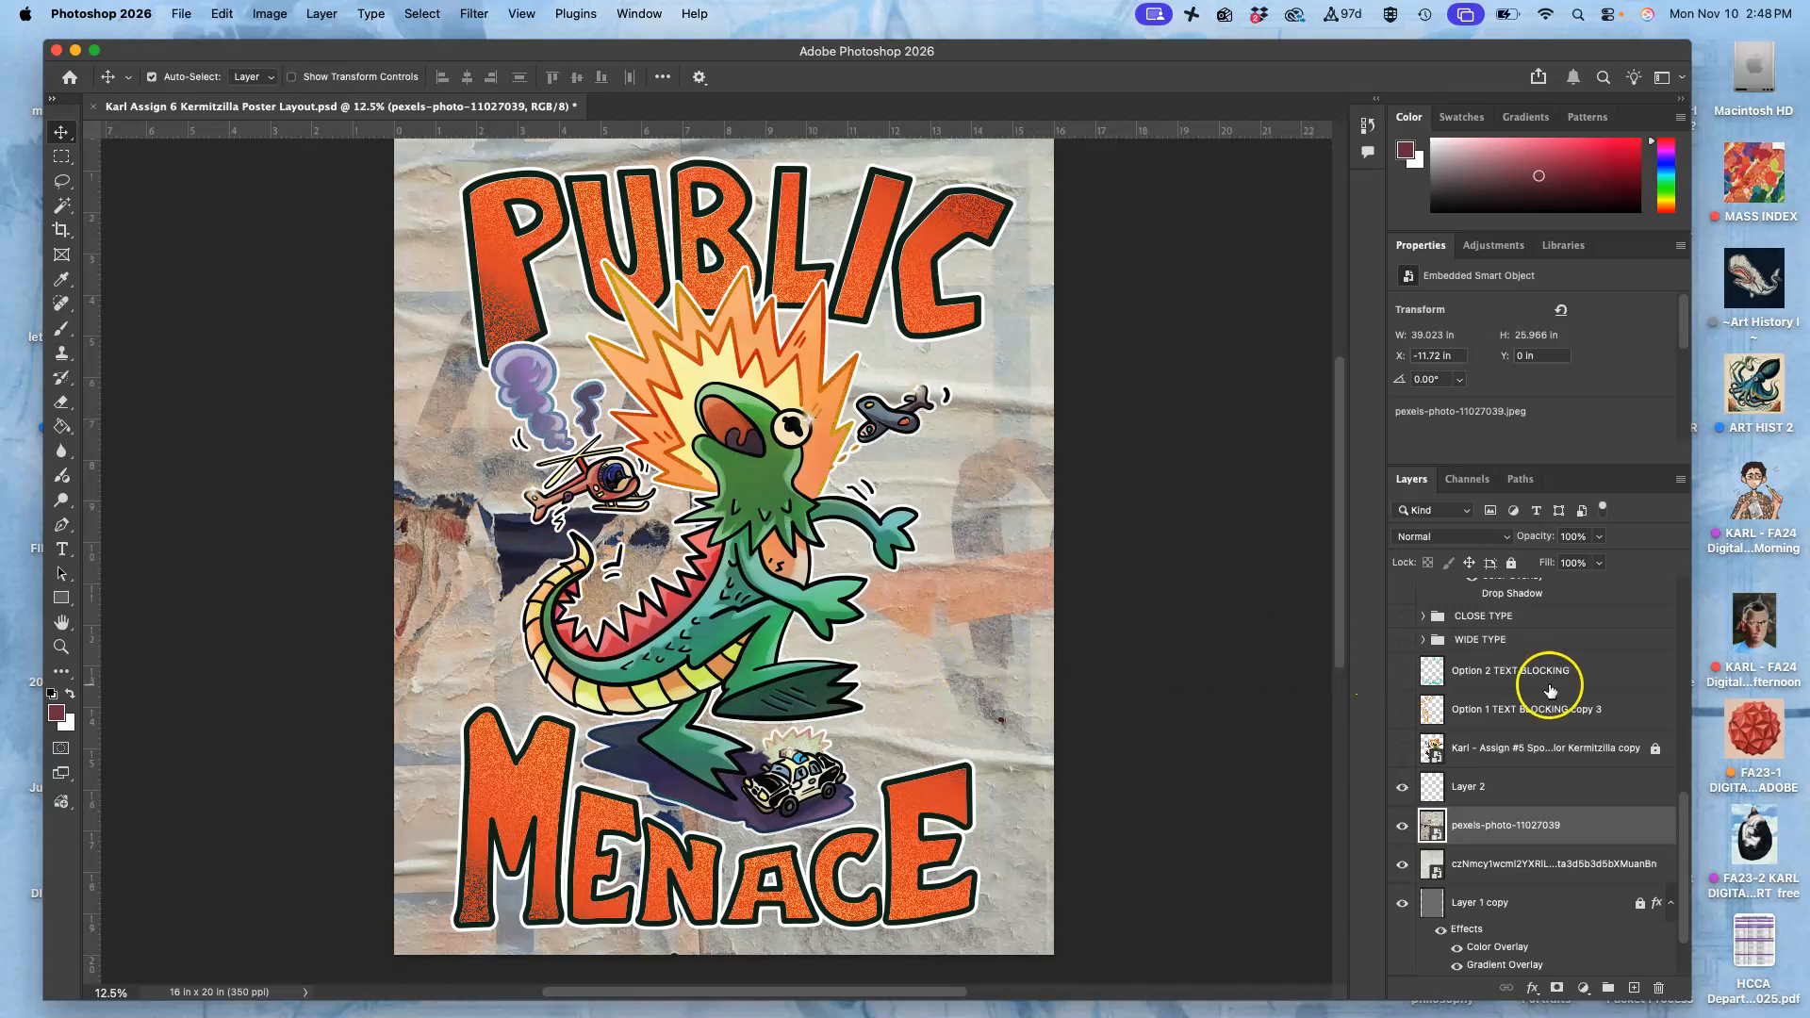
{"action": "left_click", "coordinate": [1499, 592]}
{"action": "left_click", "coordinate": [1456, 537]}
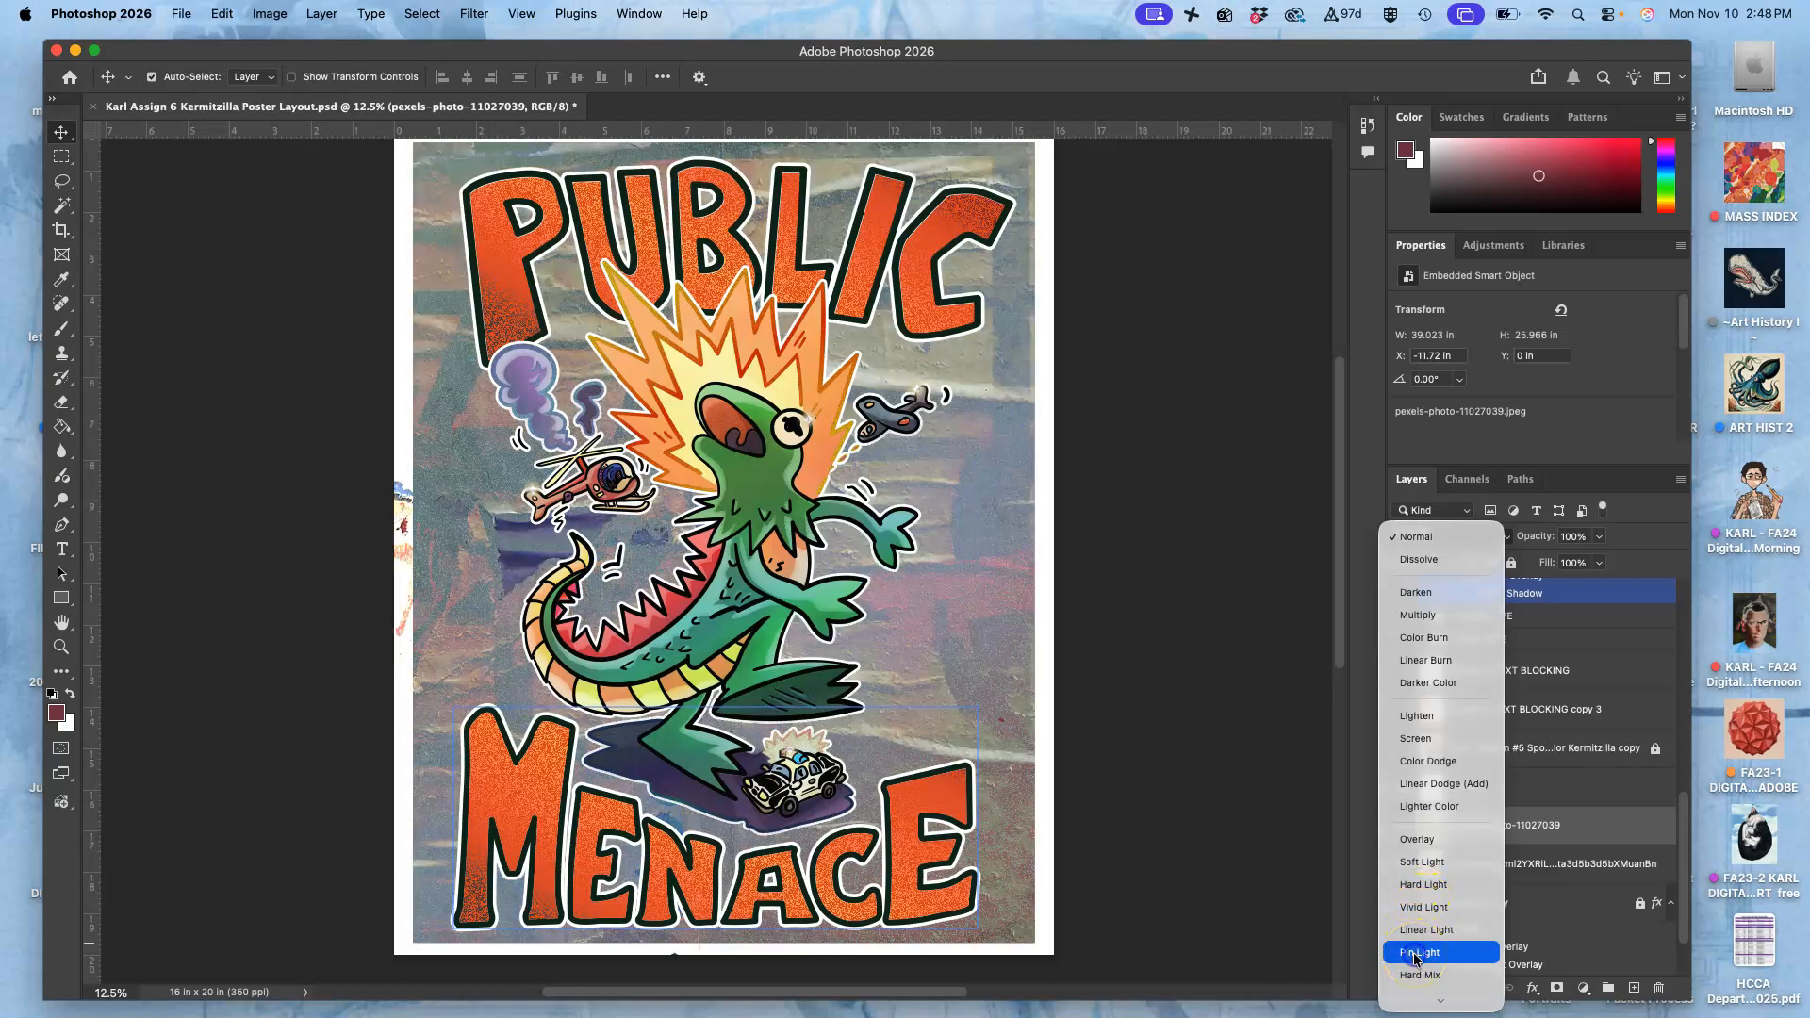
{"action": "left_click", "coordinate": [1414, 954]}
{"action": "left_click", "coordinate": [1597, 538]}
{"action": "left_click_drag", "start_coordinate": [1593, 558], "coordinate": [1533, 560]}
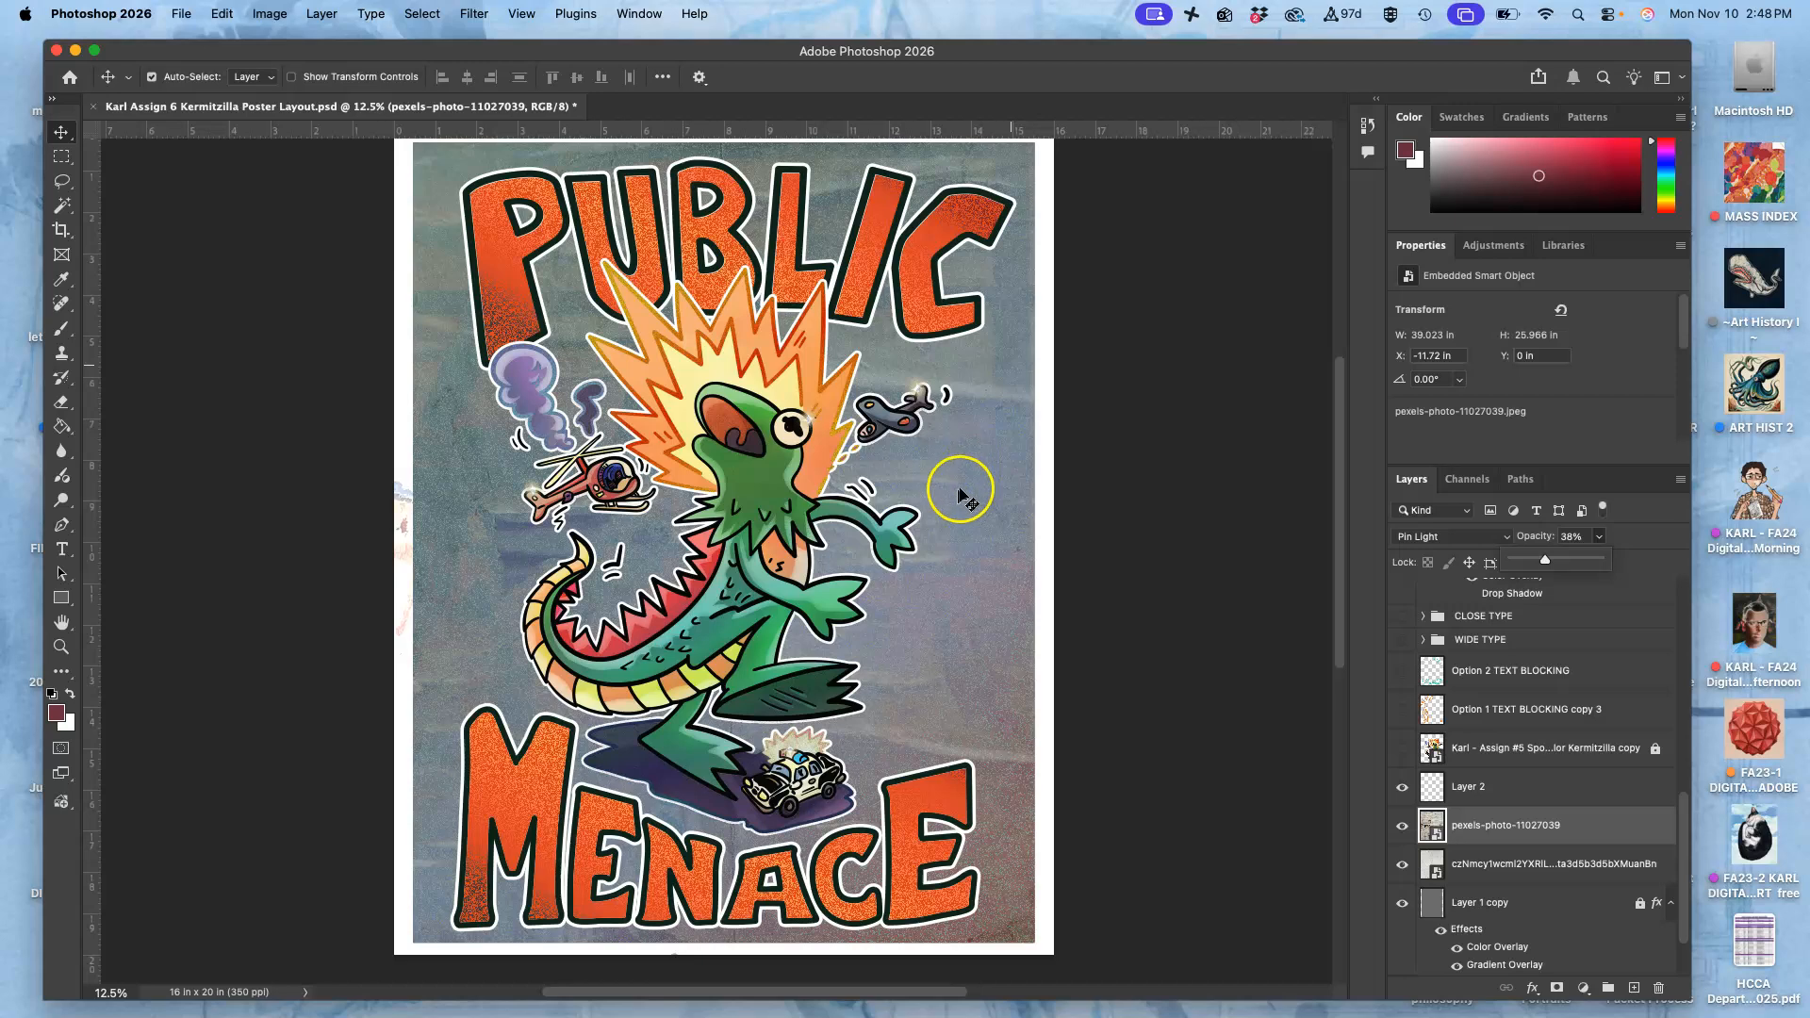
Move the pexels-photo-11027039 layer above the lettering group, directly beneath the Kermitzilla copy 3 layer.
{"action": "scroll", "coordinate": [877, 585], "scroll_direction": "right", "scroll_amount": 2}
{"action": "scroll", "coordinate": [875, 592], "scroll_direction": "right", "scroll_amount": 2}
{"action": "scroll", "coordinate": [874, 592], "scroll_direction": "left", "scroll_amount": 5}
{"action": "scroll", "coordinate": [876, 592], "scroll_direction": "up", "scroll_amount": 3}
{"action": "scroll", "coordinate": [877, 592], "scroll_direction": "down", "scroll_amount": 3}
{"action": "scroll", "coordinate": [877, 592], "scroll_direction": "right", "scroll_amount": 1}
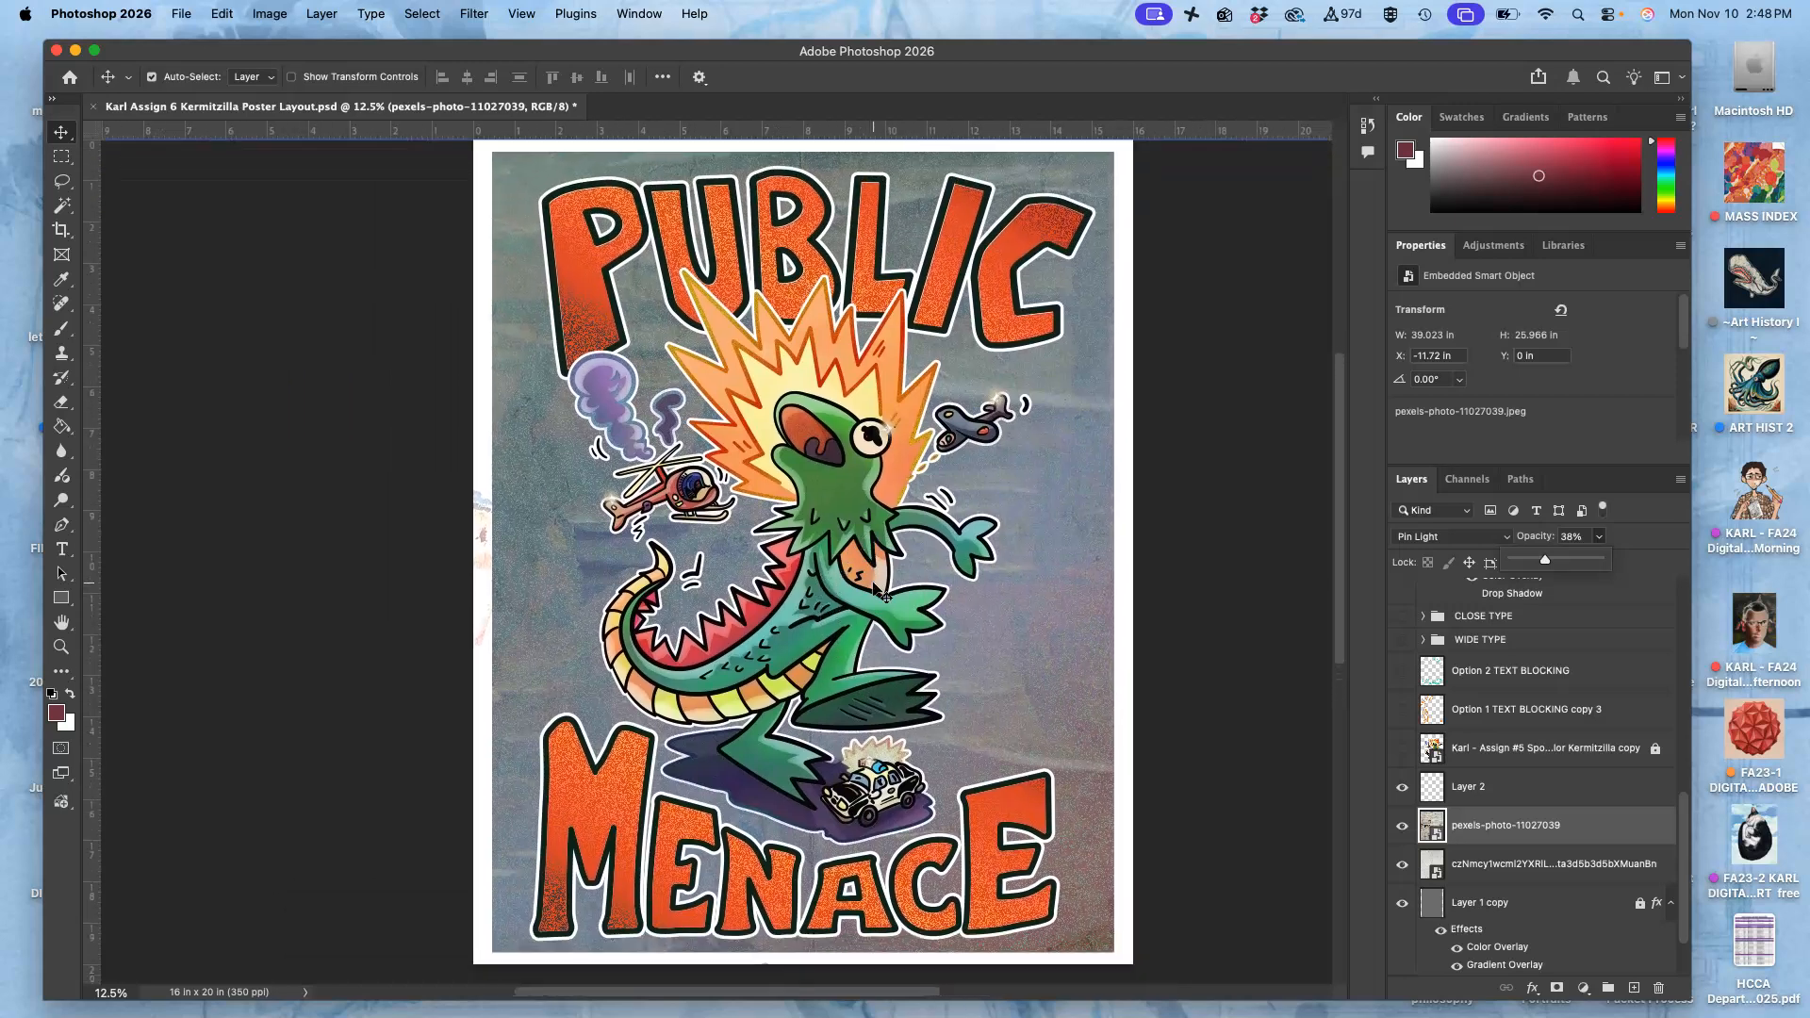
{"action": "key", "text": "super+shift+bracketright"}
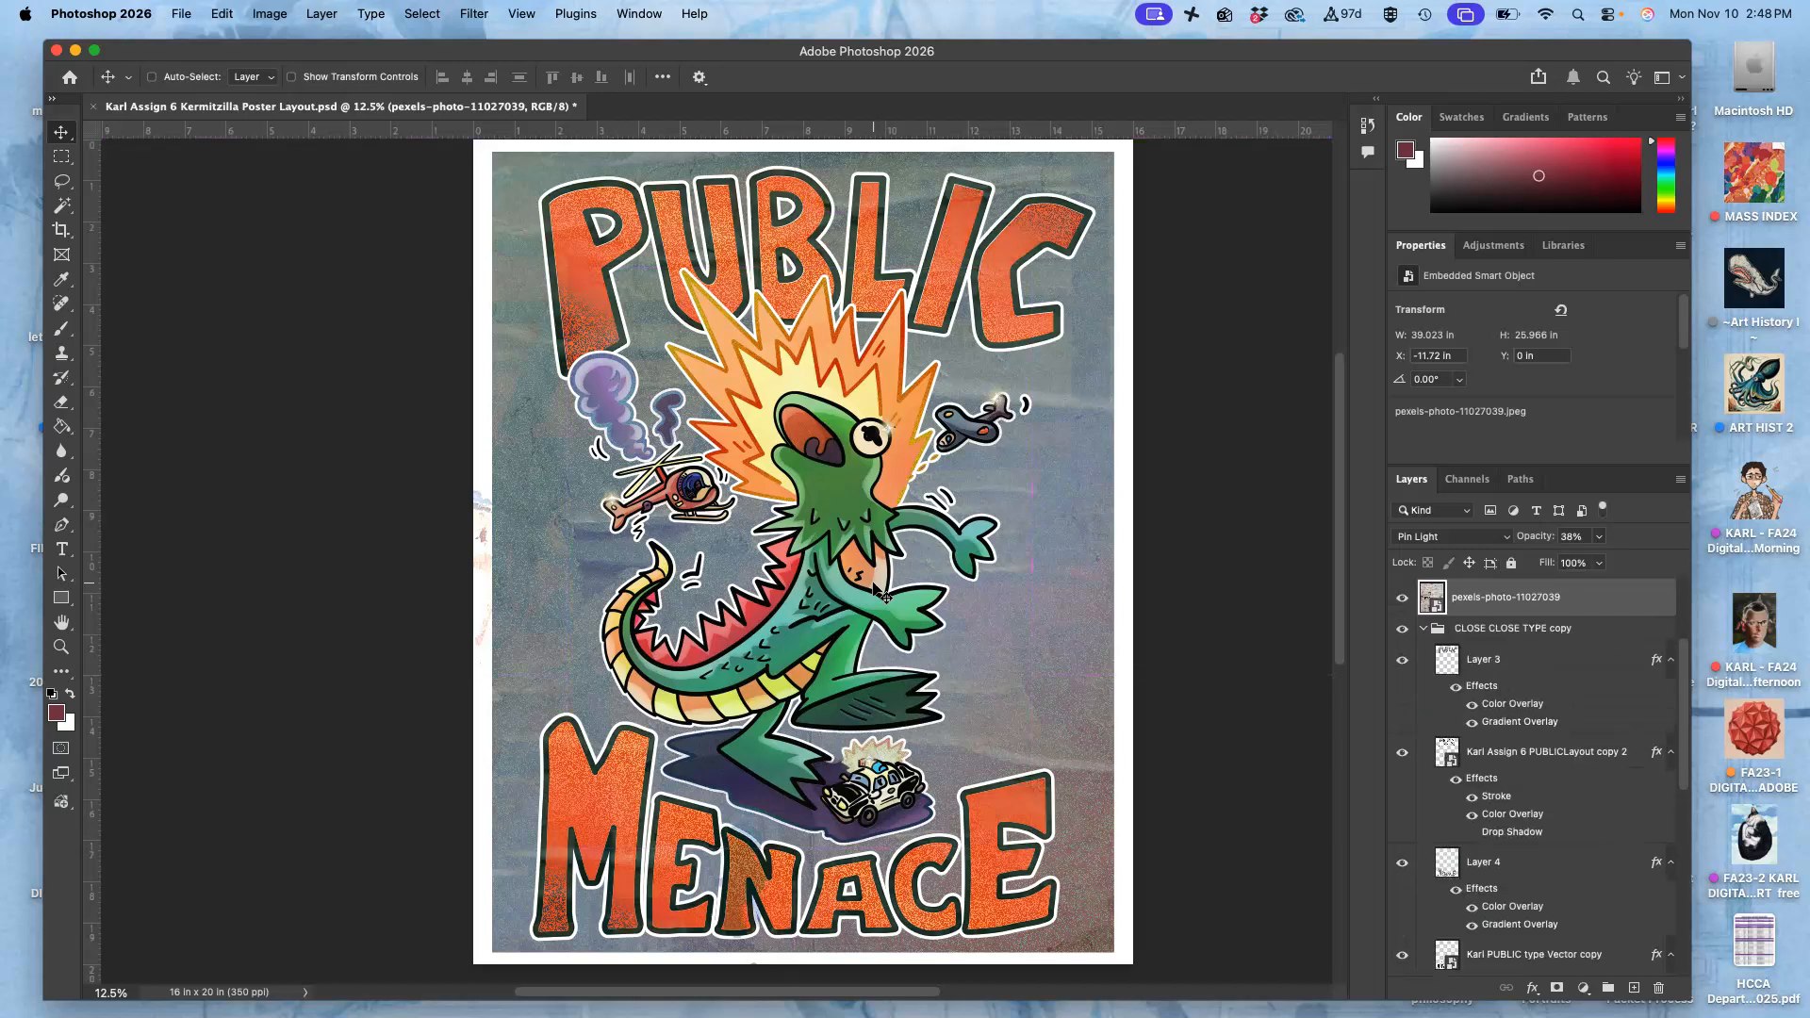
{"action": "key", "text": "super+shift+bracketright"}
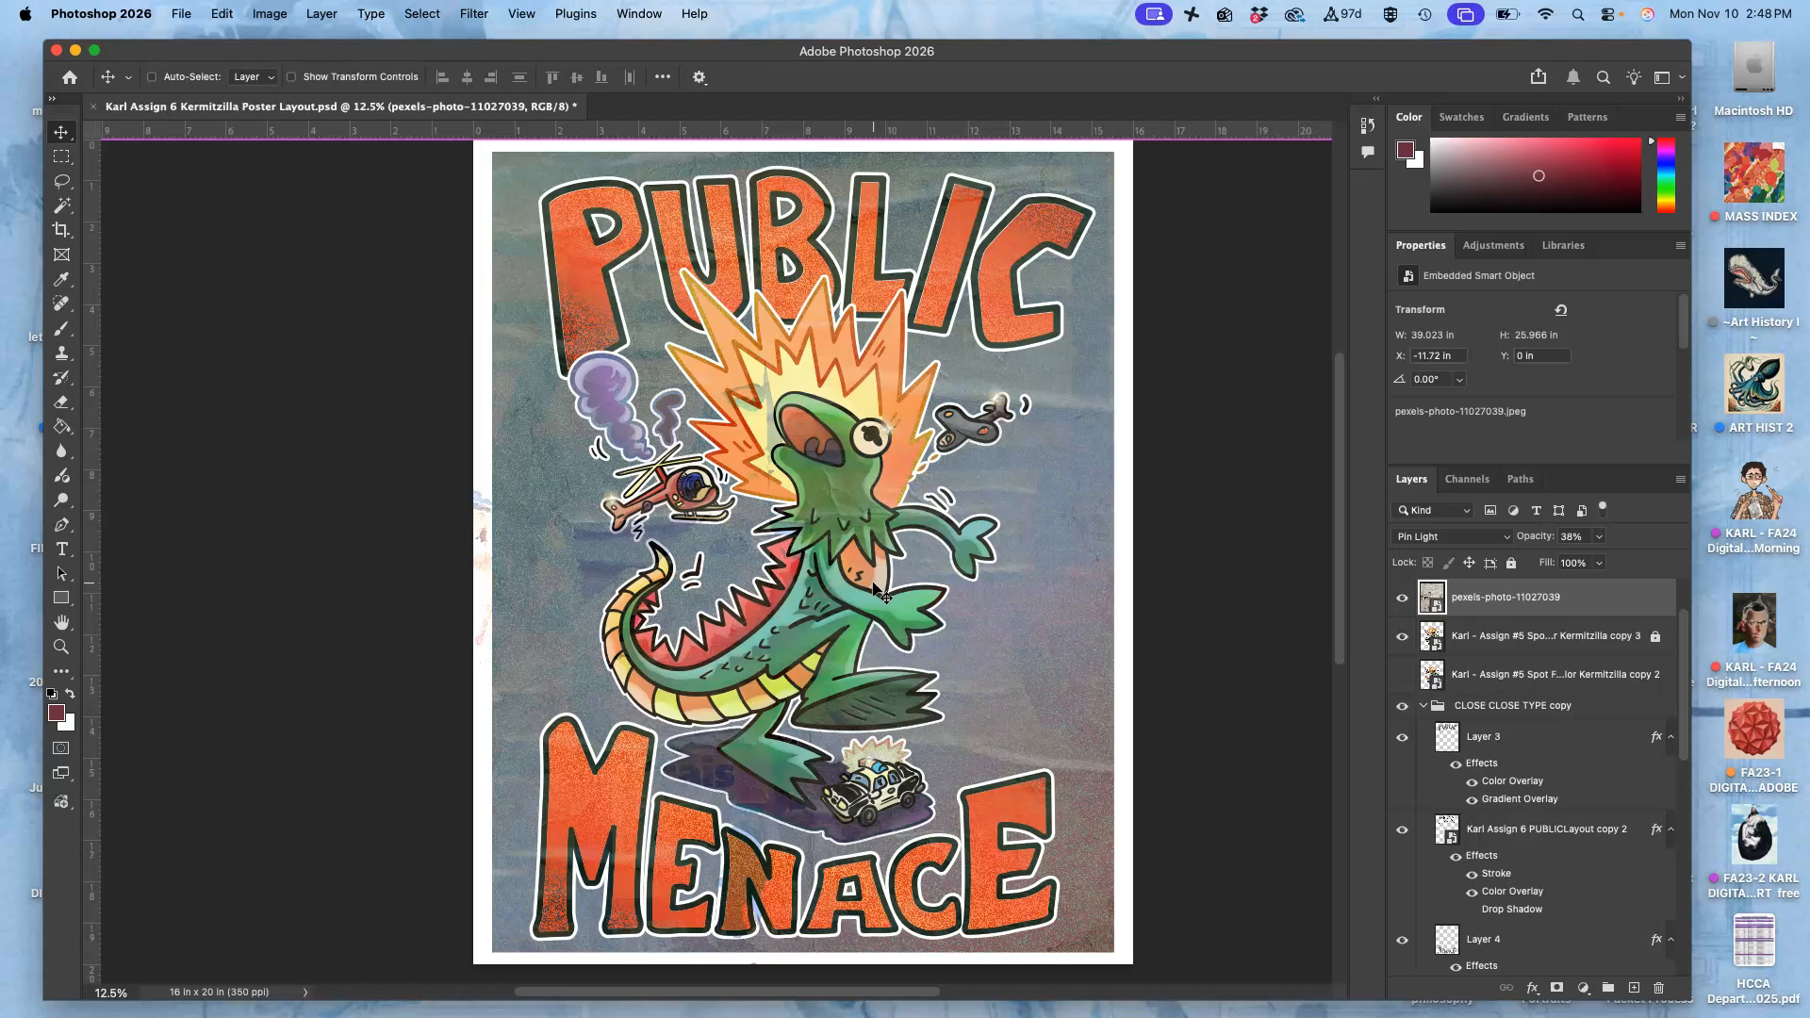
{"action": "key", "text": "super+bracketleft"}
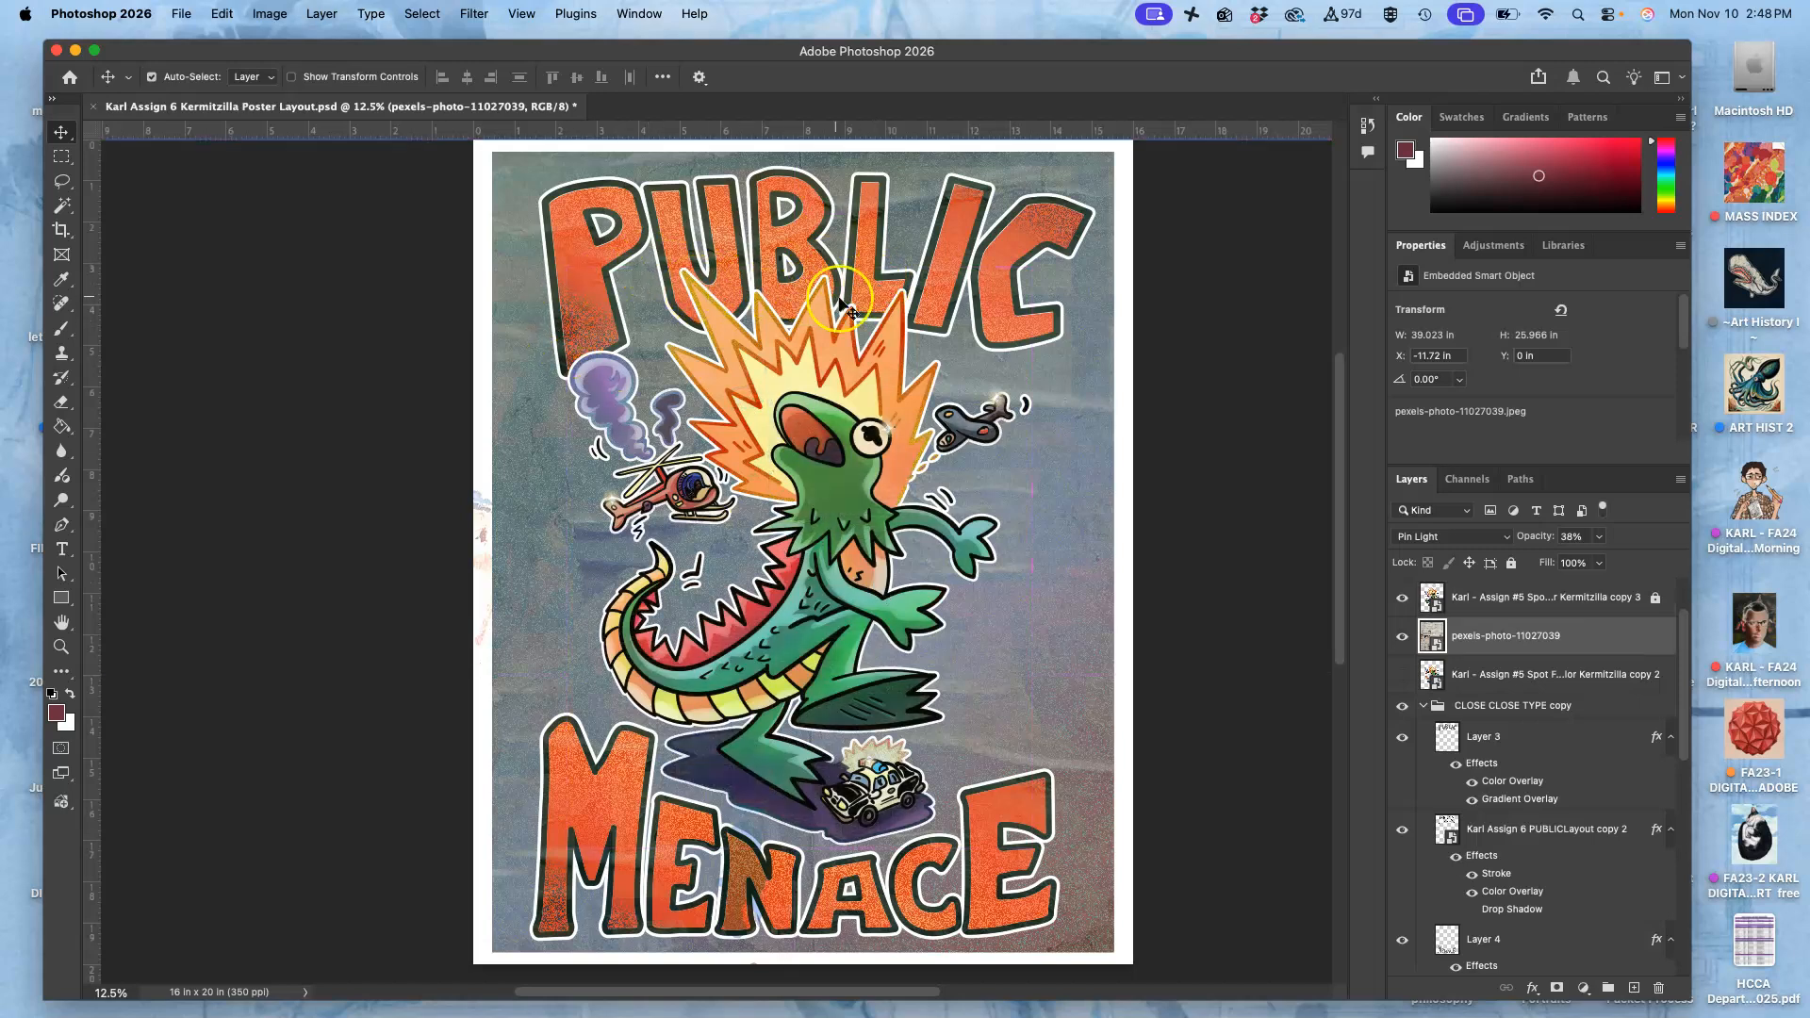
{"action": "scroll", "coordinate": [852, 577], "scroll_direction": "right", "scroll_amount": 5}
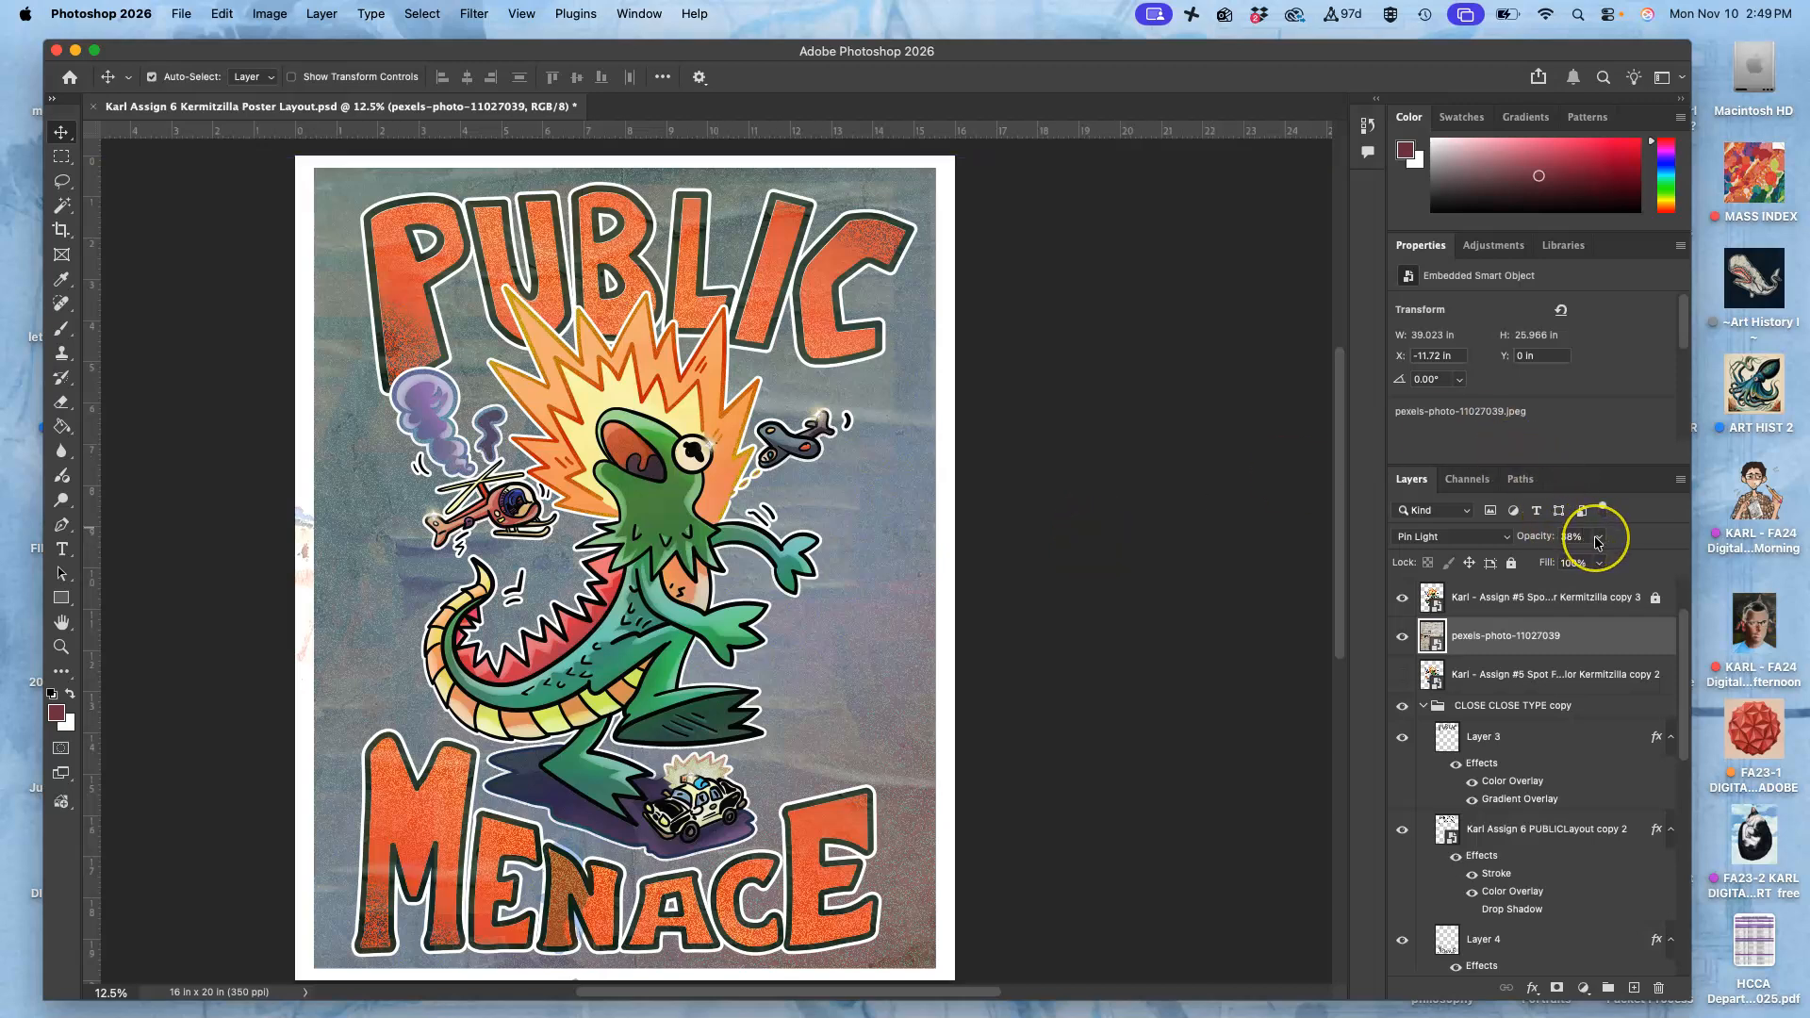
{"action": "key", "text": "super+["}
{"action": "key", "text": "super+]"}
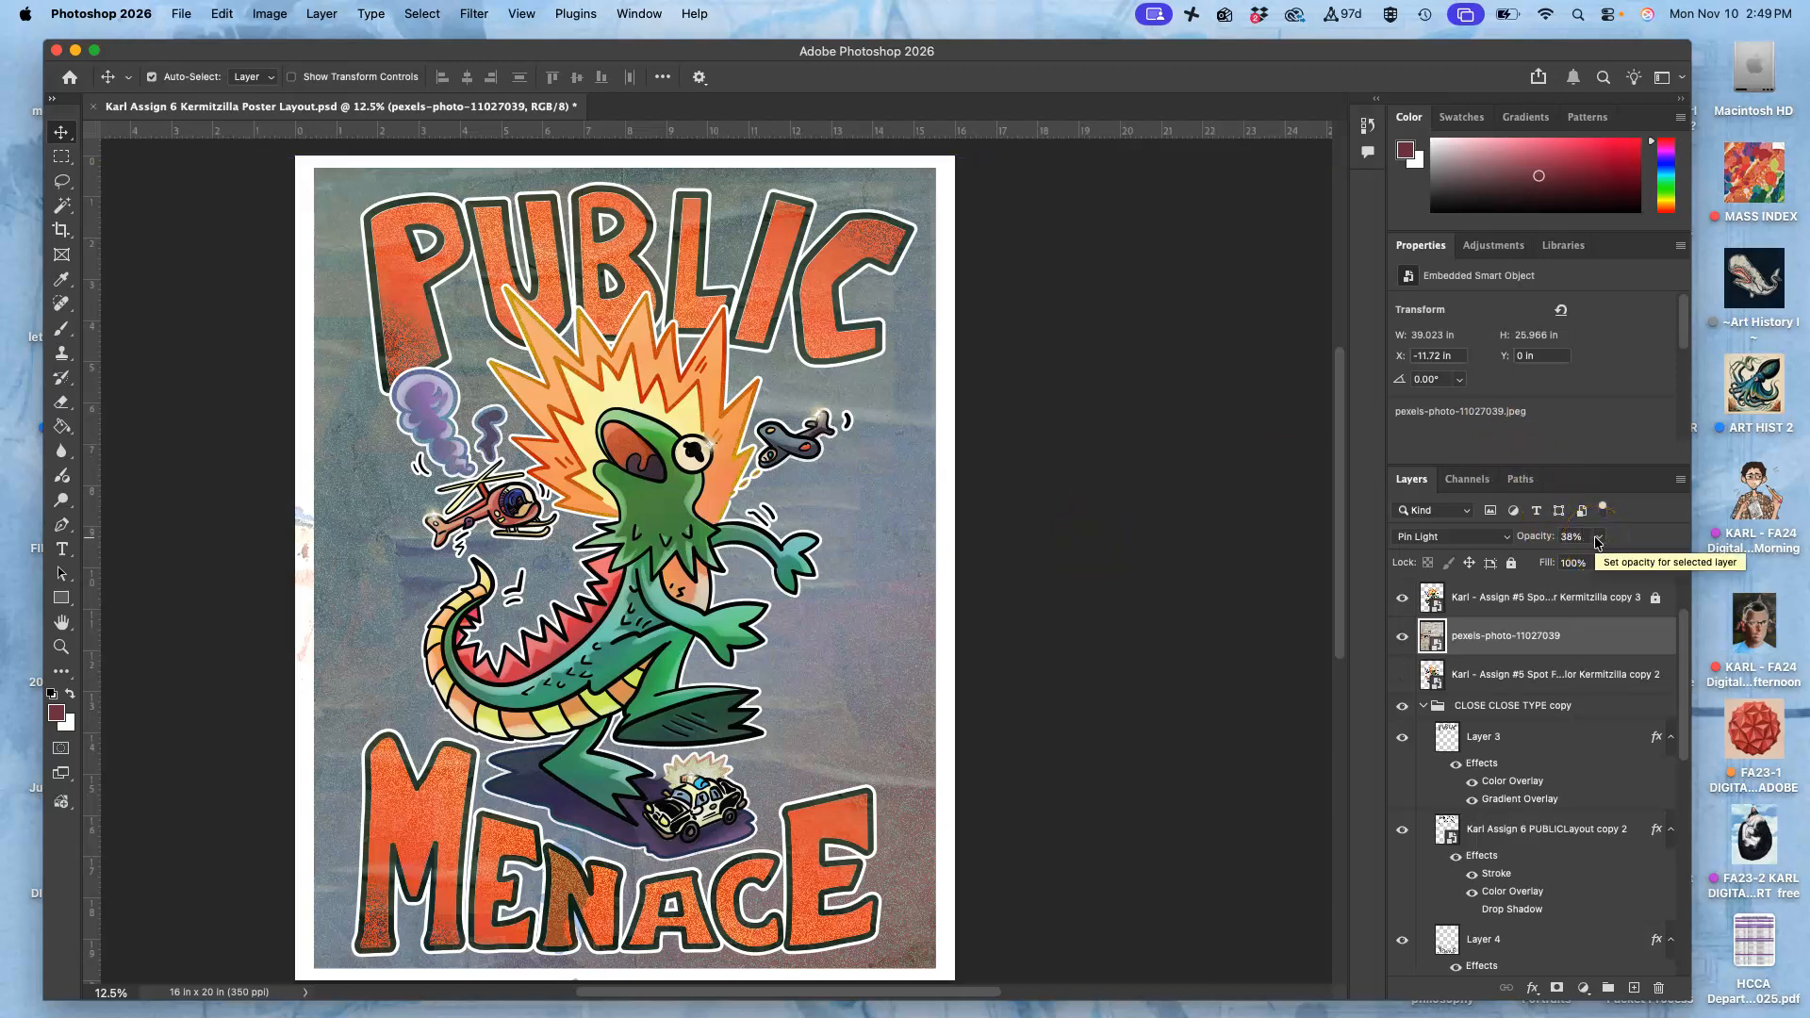
Switch to Chrome and search Google Images for "muppet poster background".
{"action": "left_click_drag", "start_coordinate": [1256, 60], "coordinate": [1290, 309]}
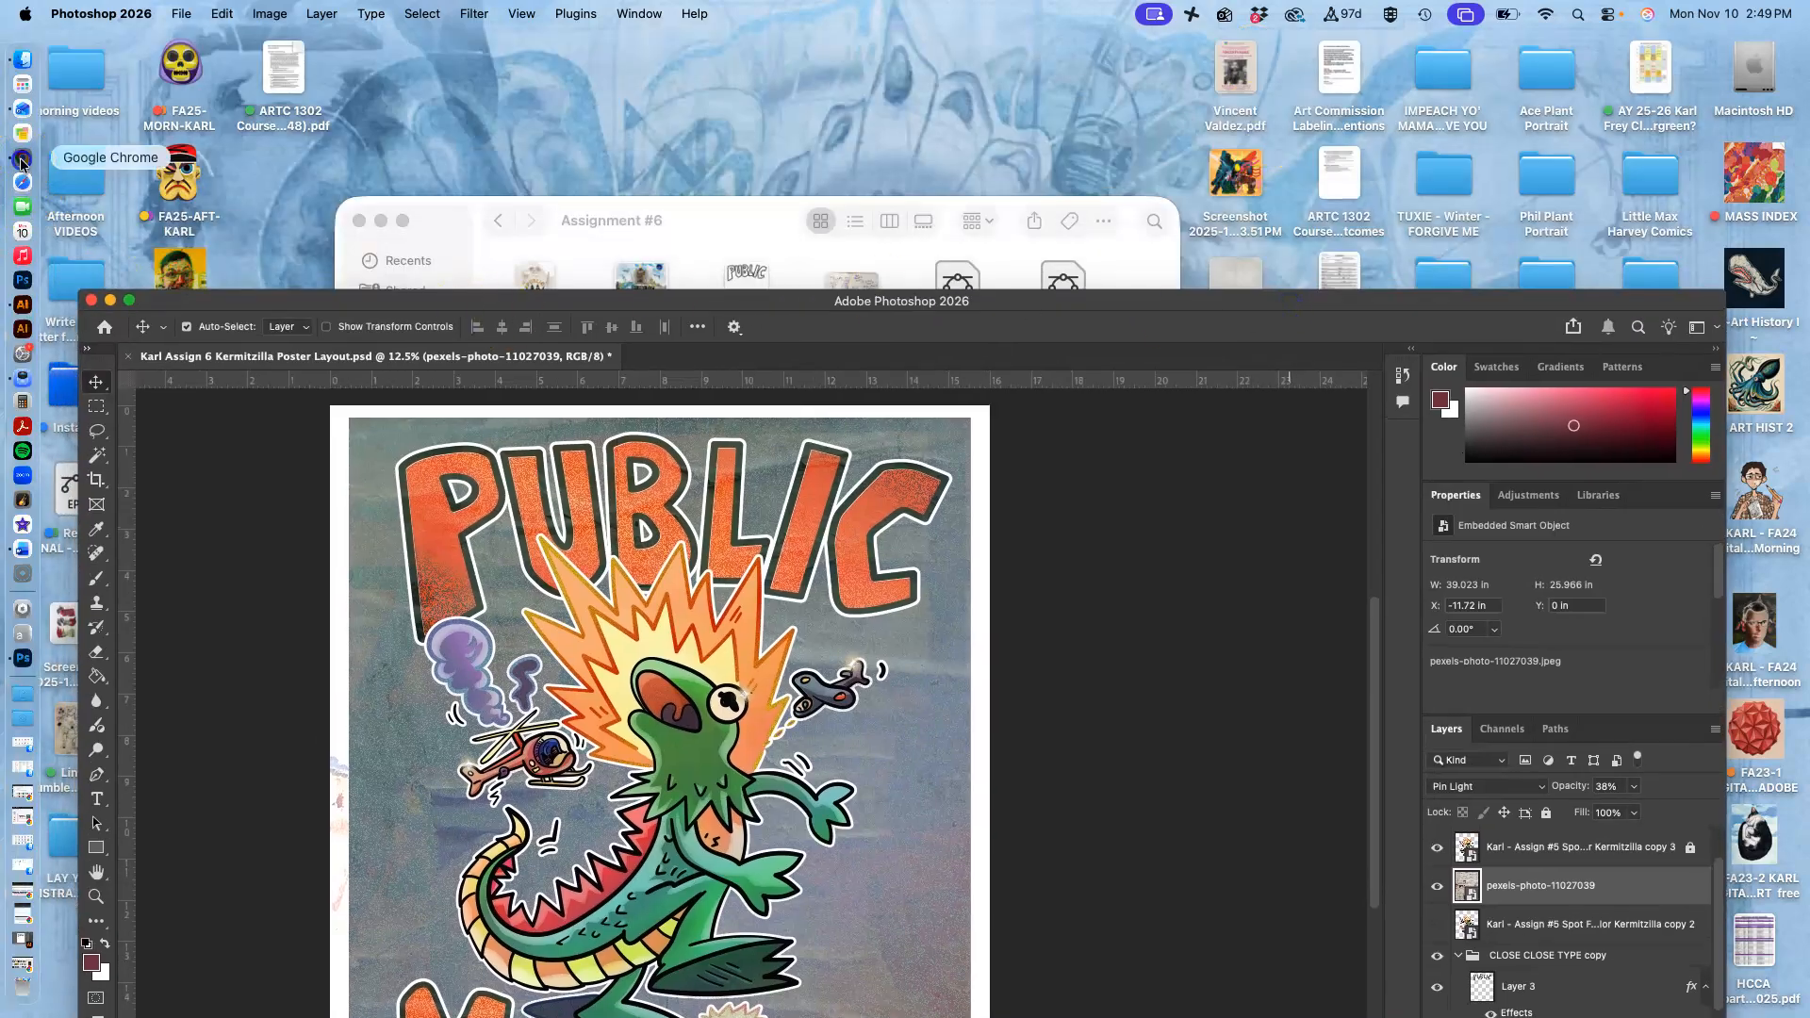
{"action": "left_click", "coordinate": [21, 160]}
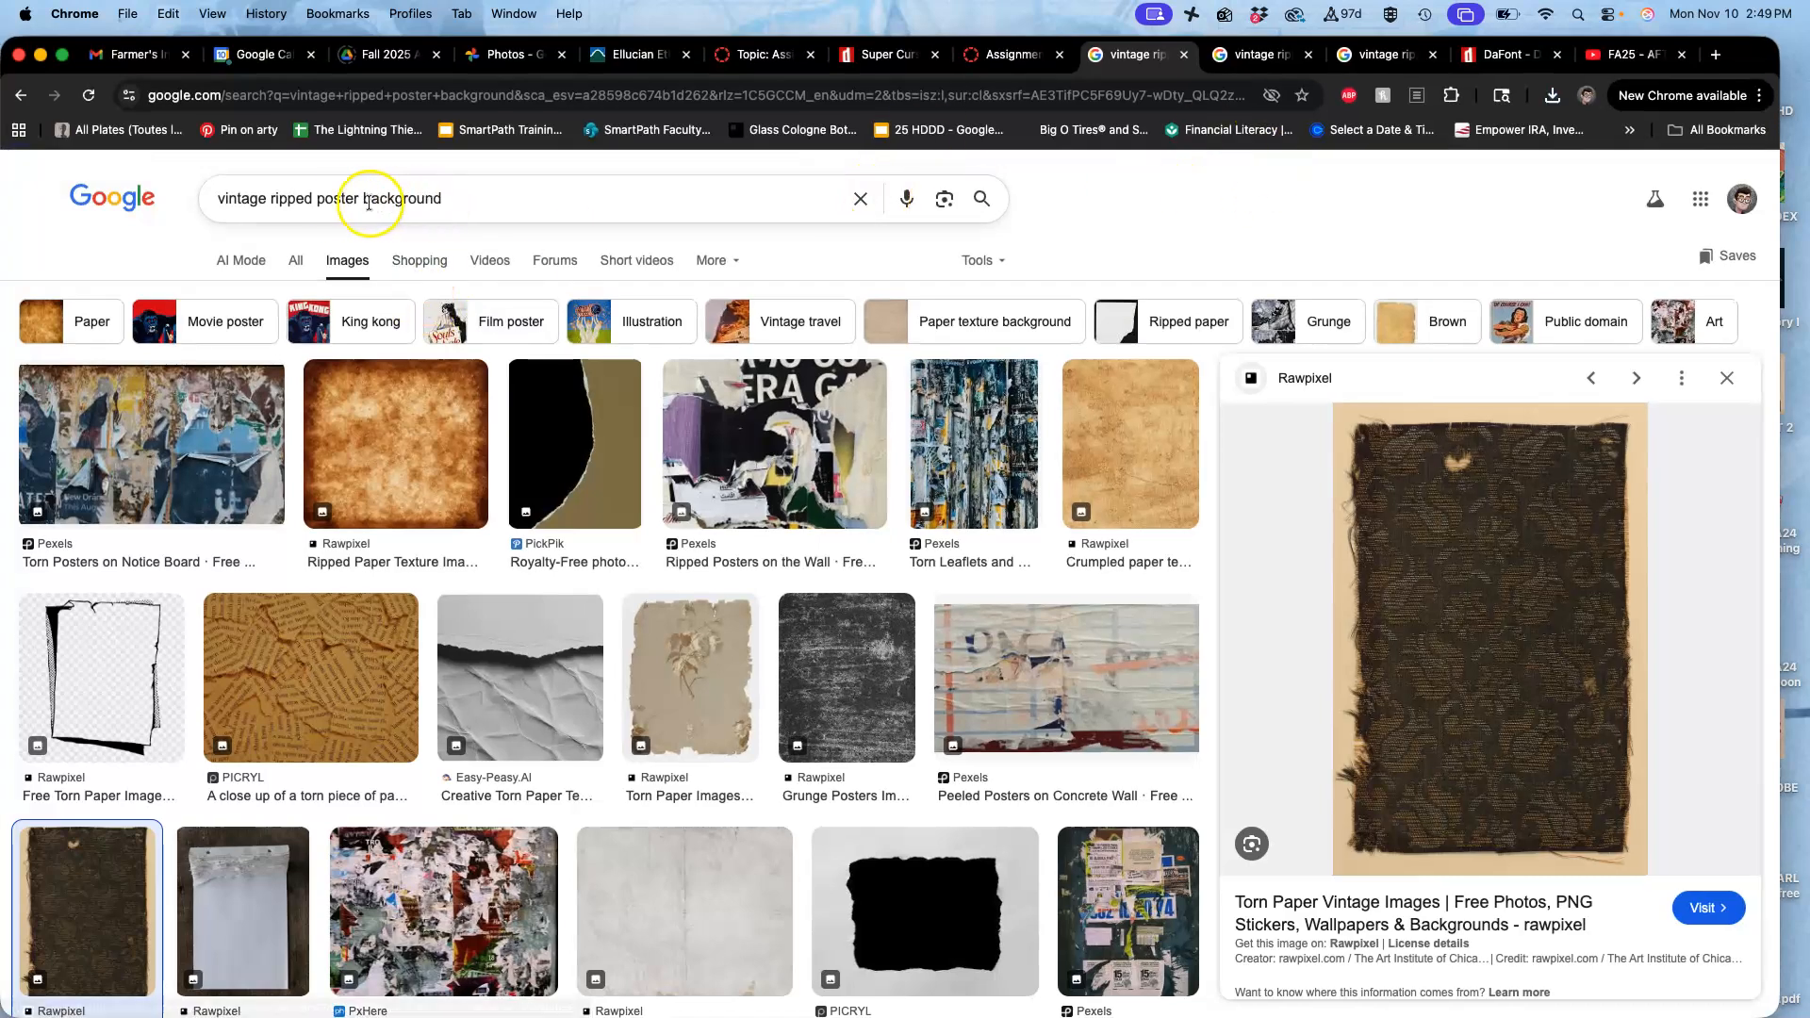
{"action": "left_click_drag", "start_coordinate": [314, 198], "coordinate": [189, 198]}
{"action": "type", "text": "mupp"}
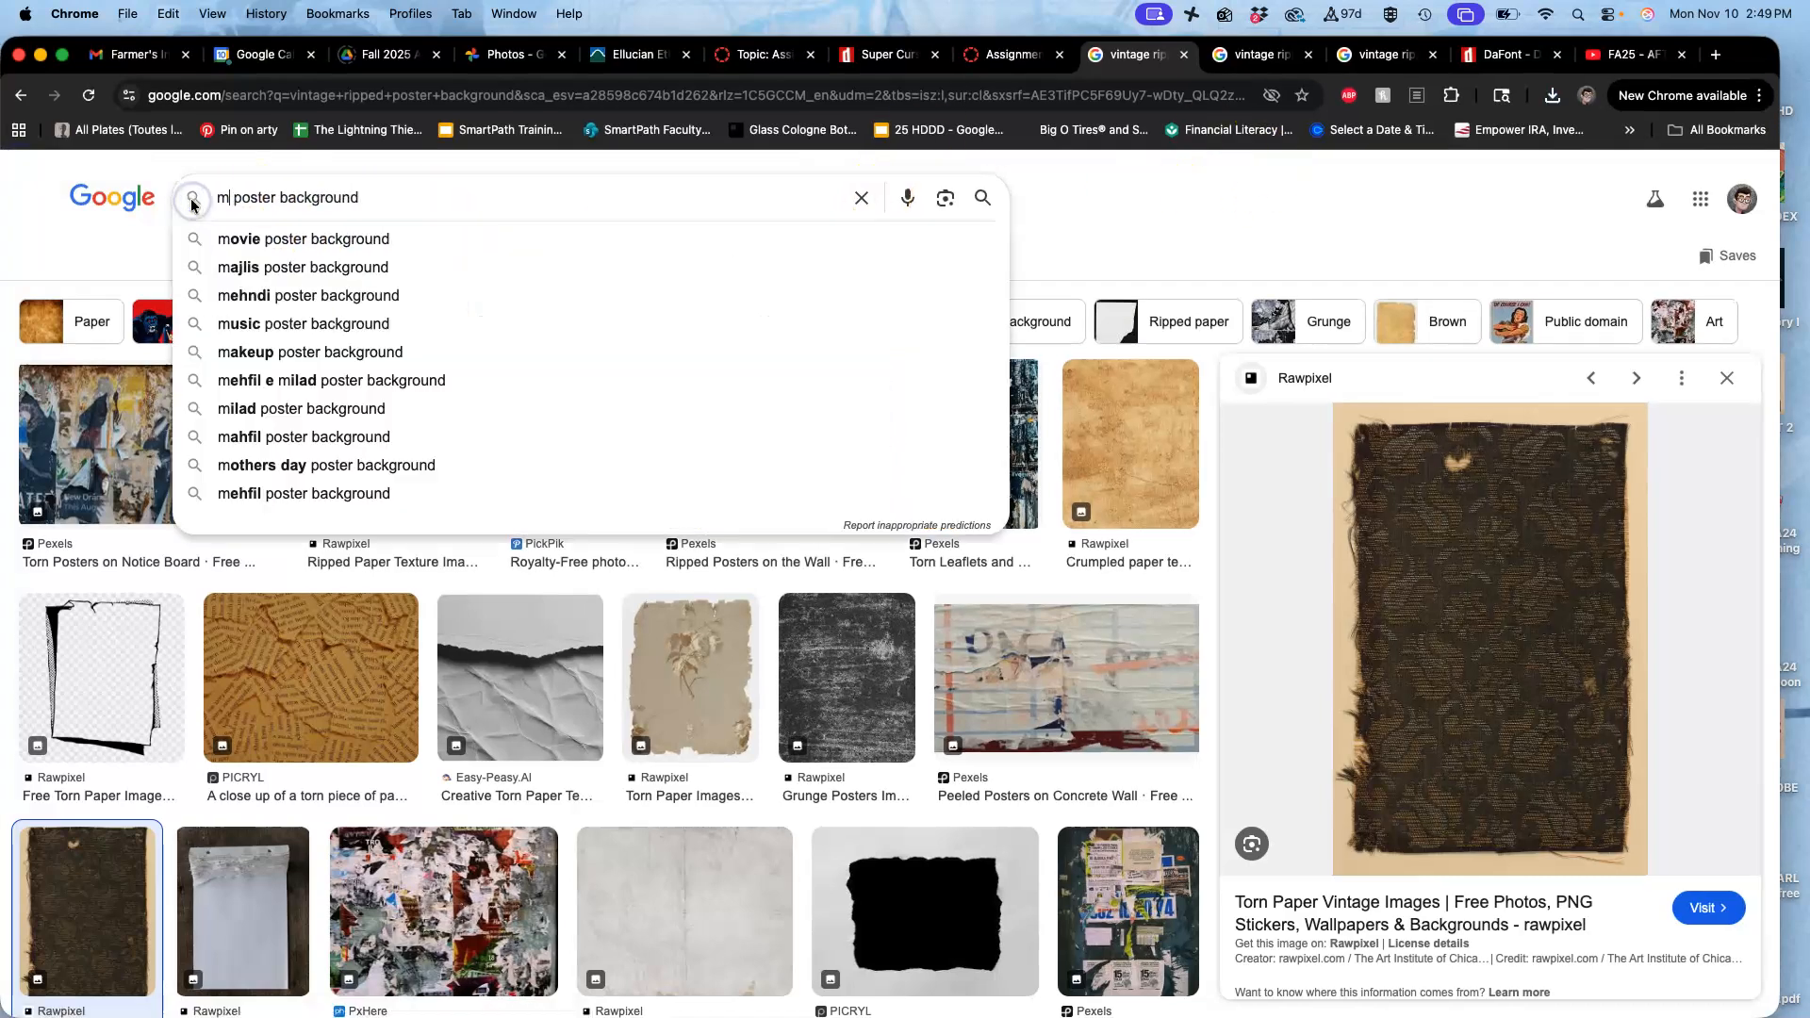
{"action": "key", "text": "Return"}
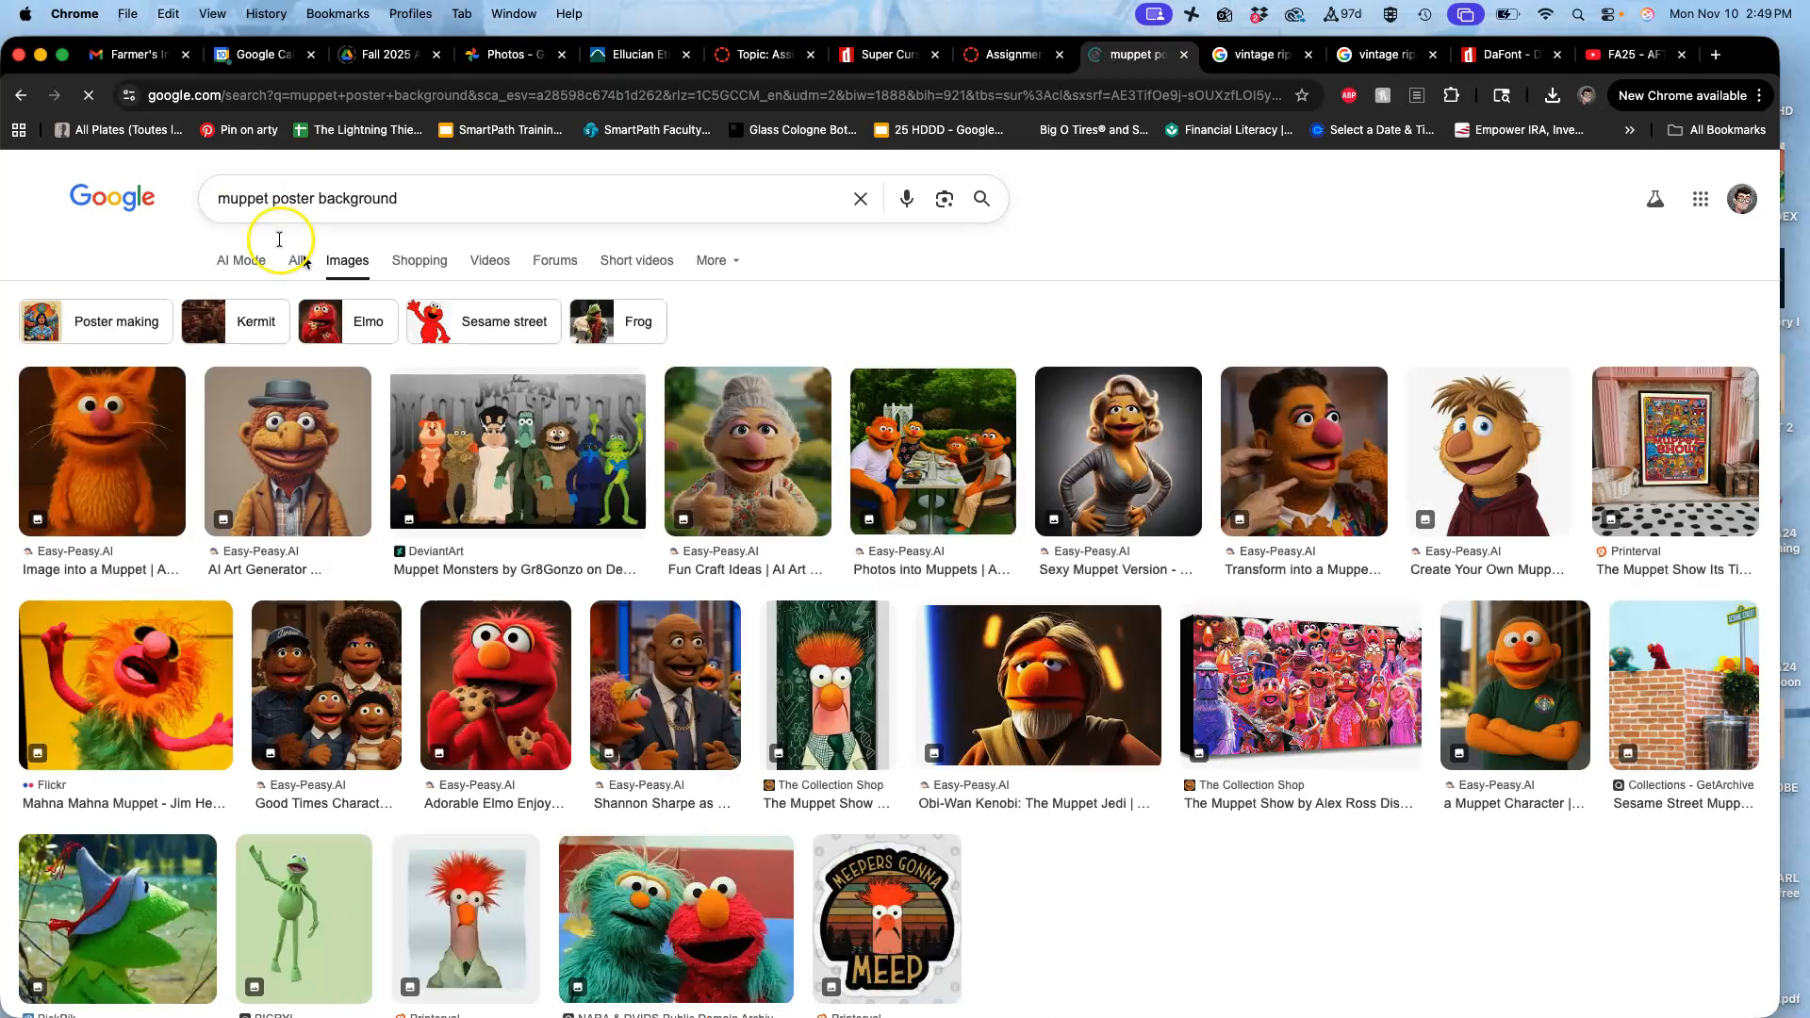
Find the Sesame Street brick wall image from GetArchive in the results and save it to the Desktop.
{"action": "scroll", "coordinate": [658, 562], "scroll_direction": "down", "scroll_amount": 2}
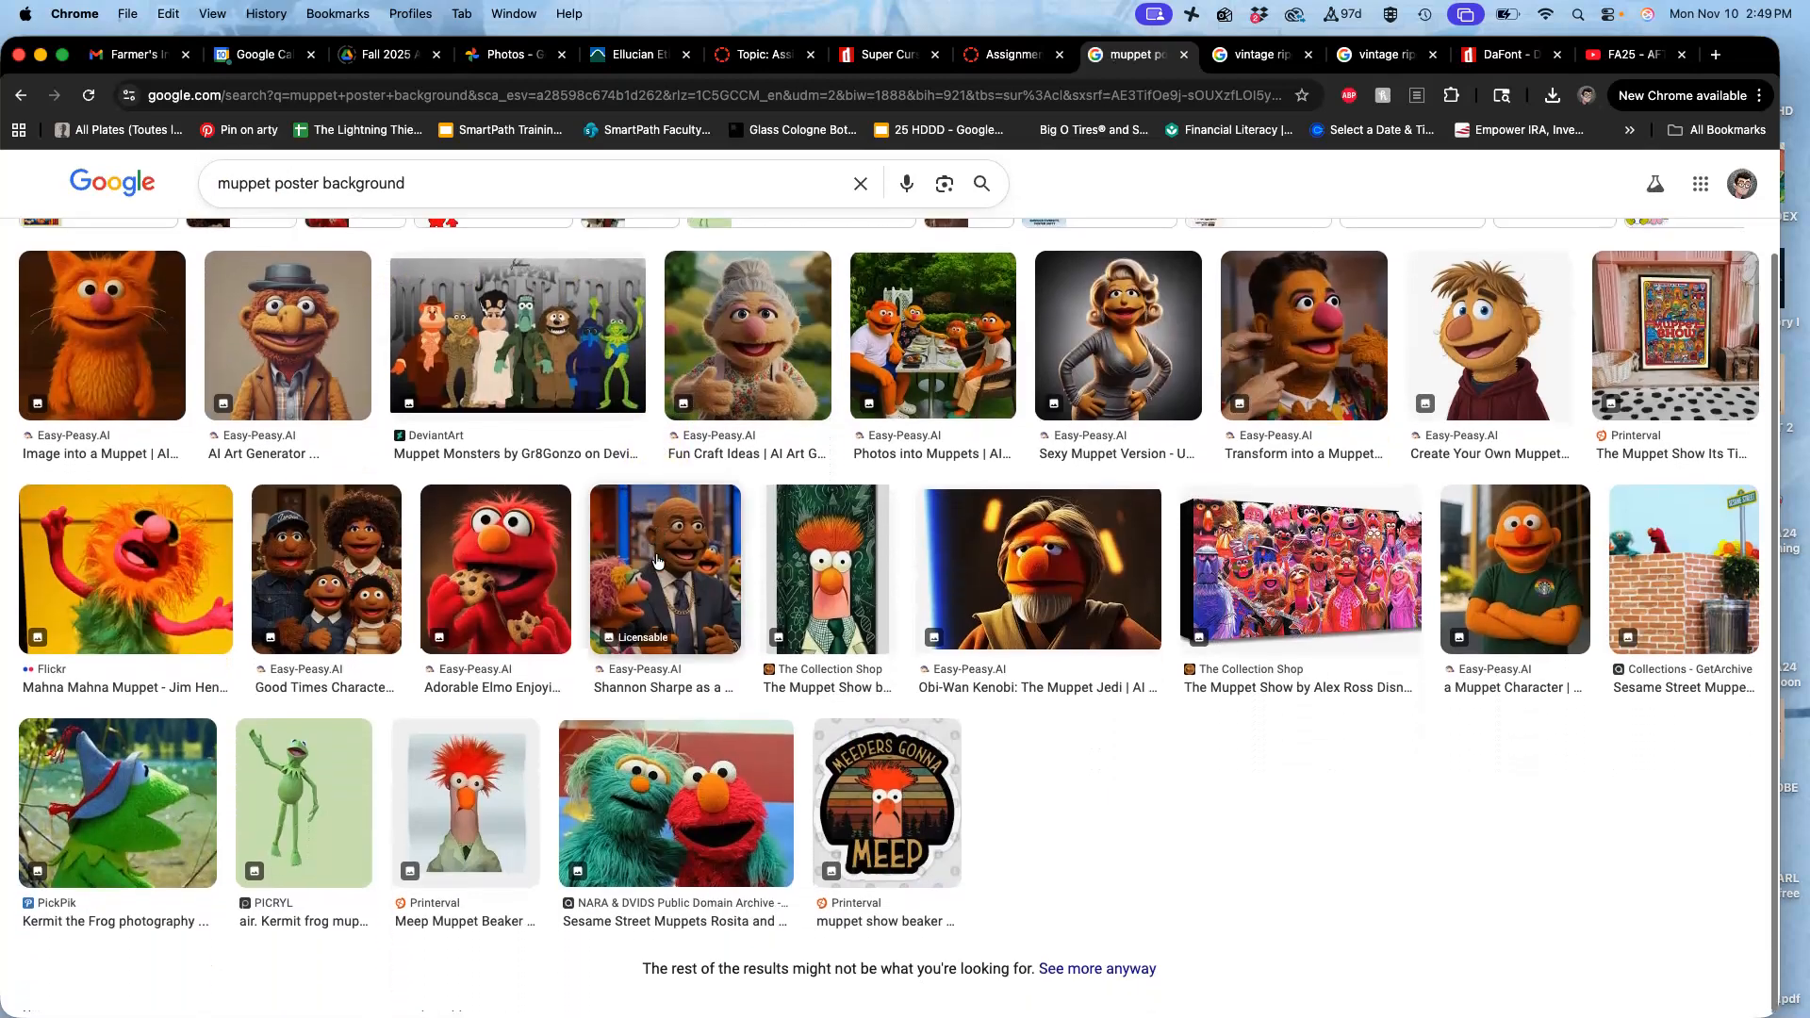
{"action": "scroll", "coordinate": [667, 557], "scroll_direction": "up", "scroll_amount": 1}
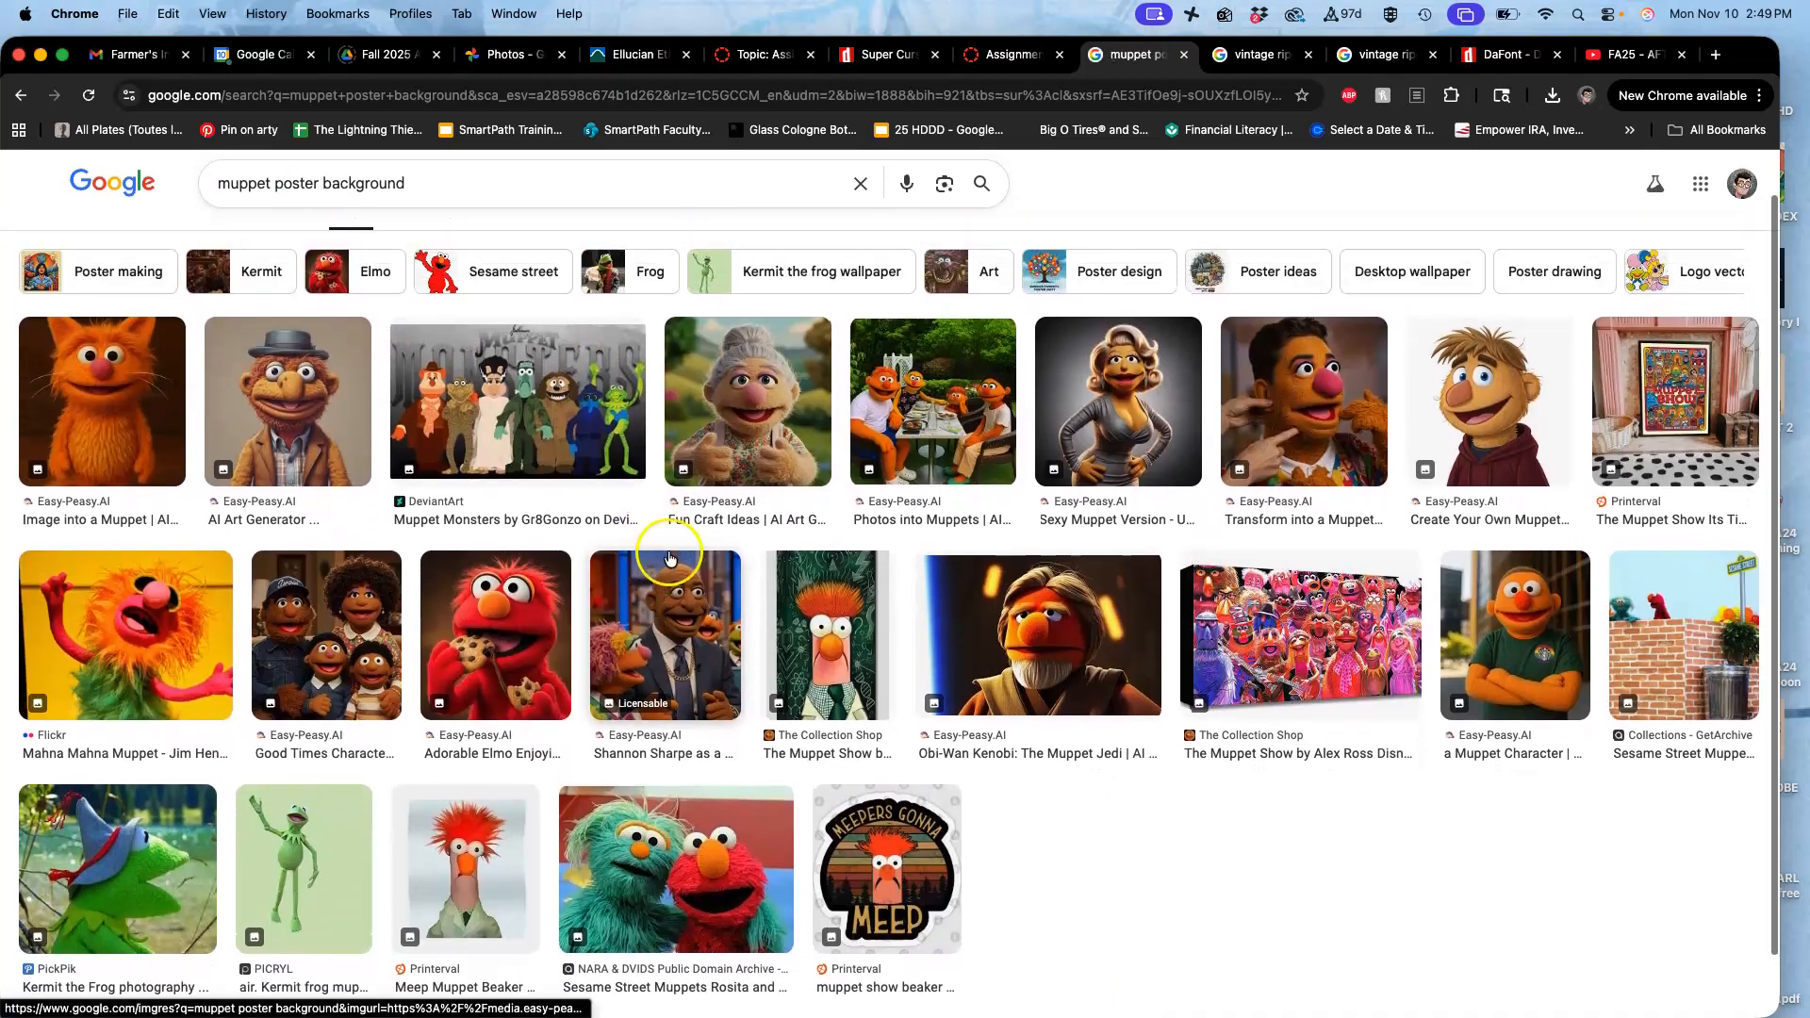
{"action": "left_click", "coordinate": [1666, 658]}
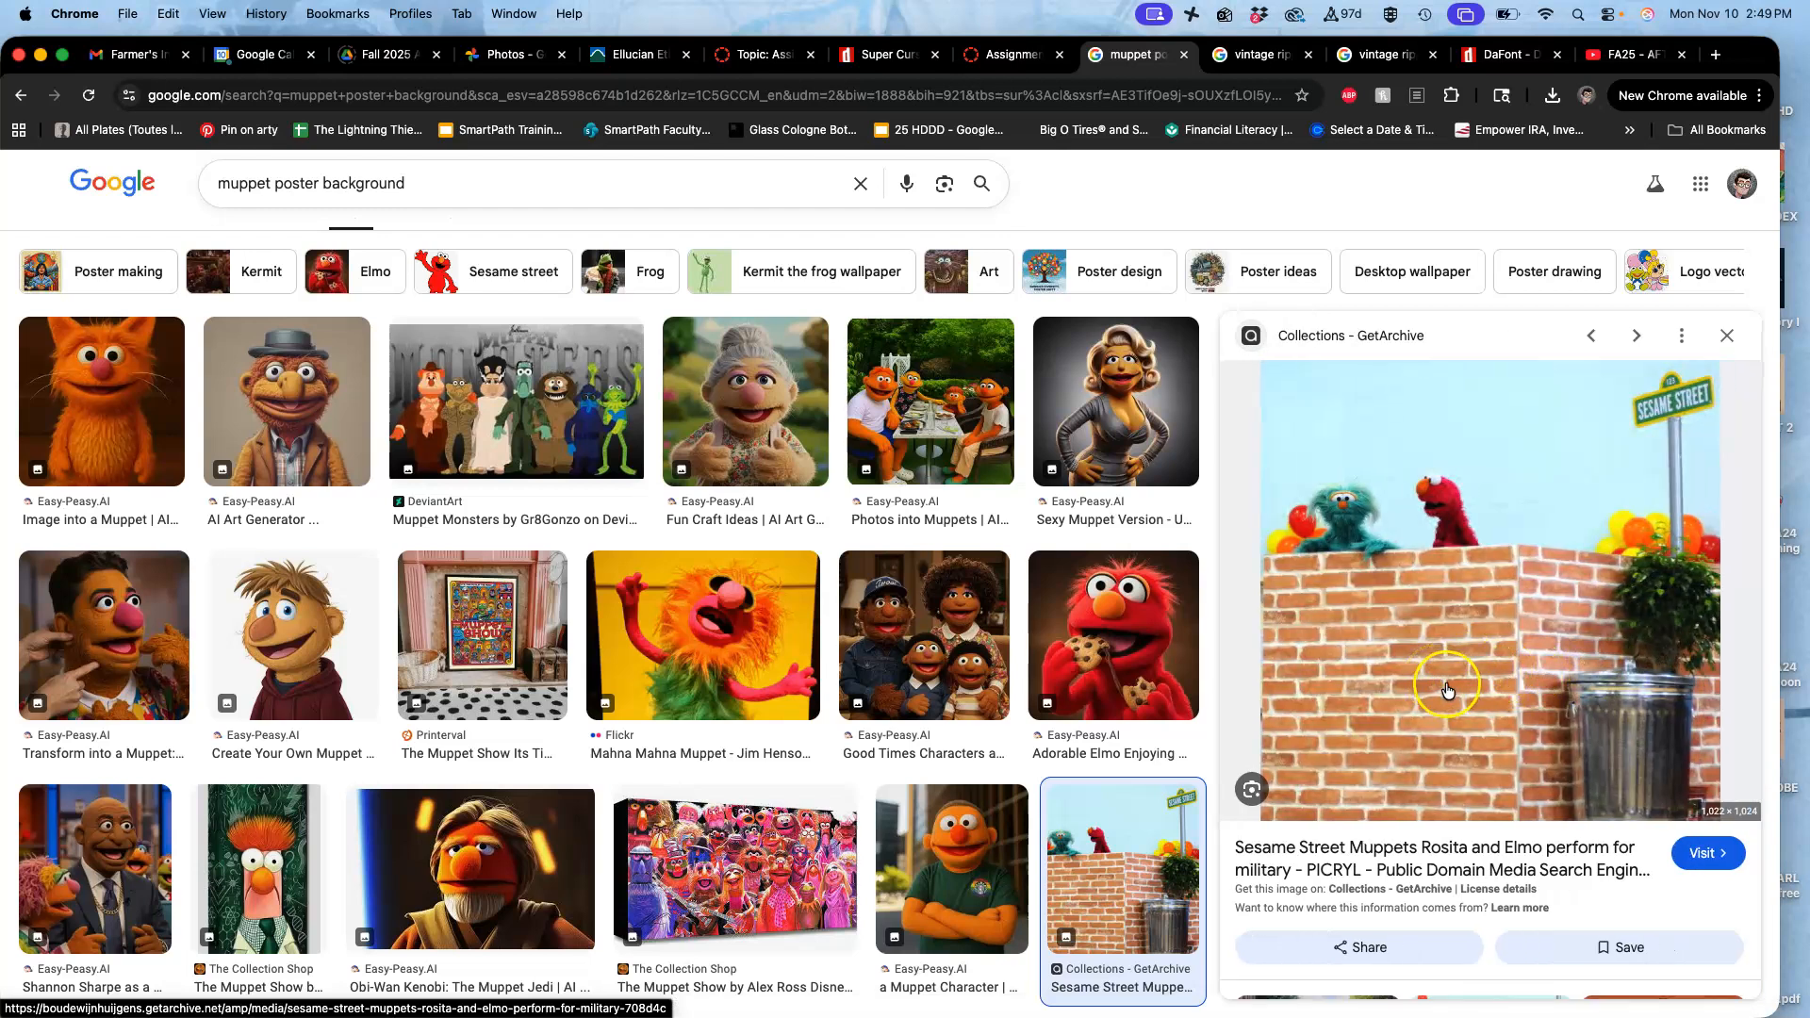
{"action": "right_click", "coordinate": [1447, 689]}
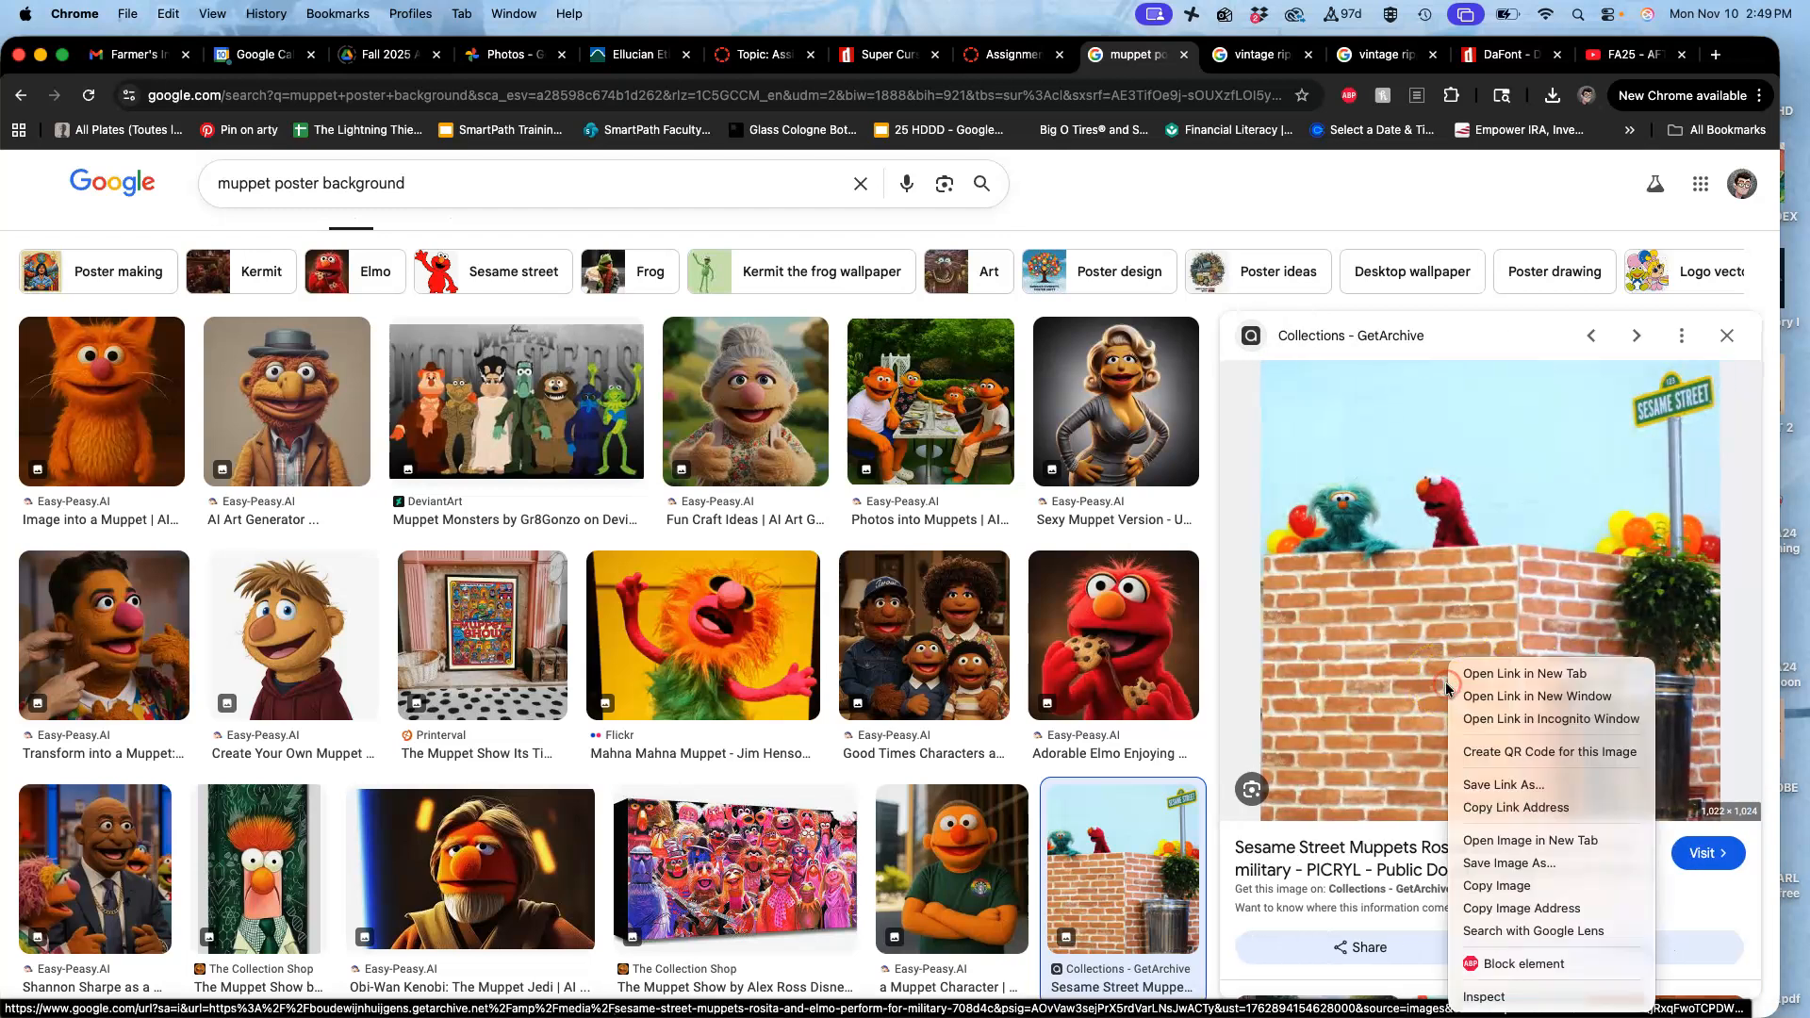
{"action": "left_click", "coordinate": [1489, 864]}
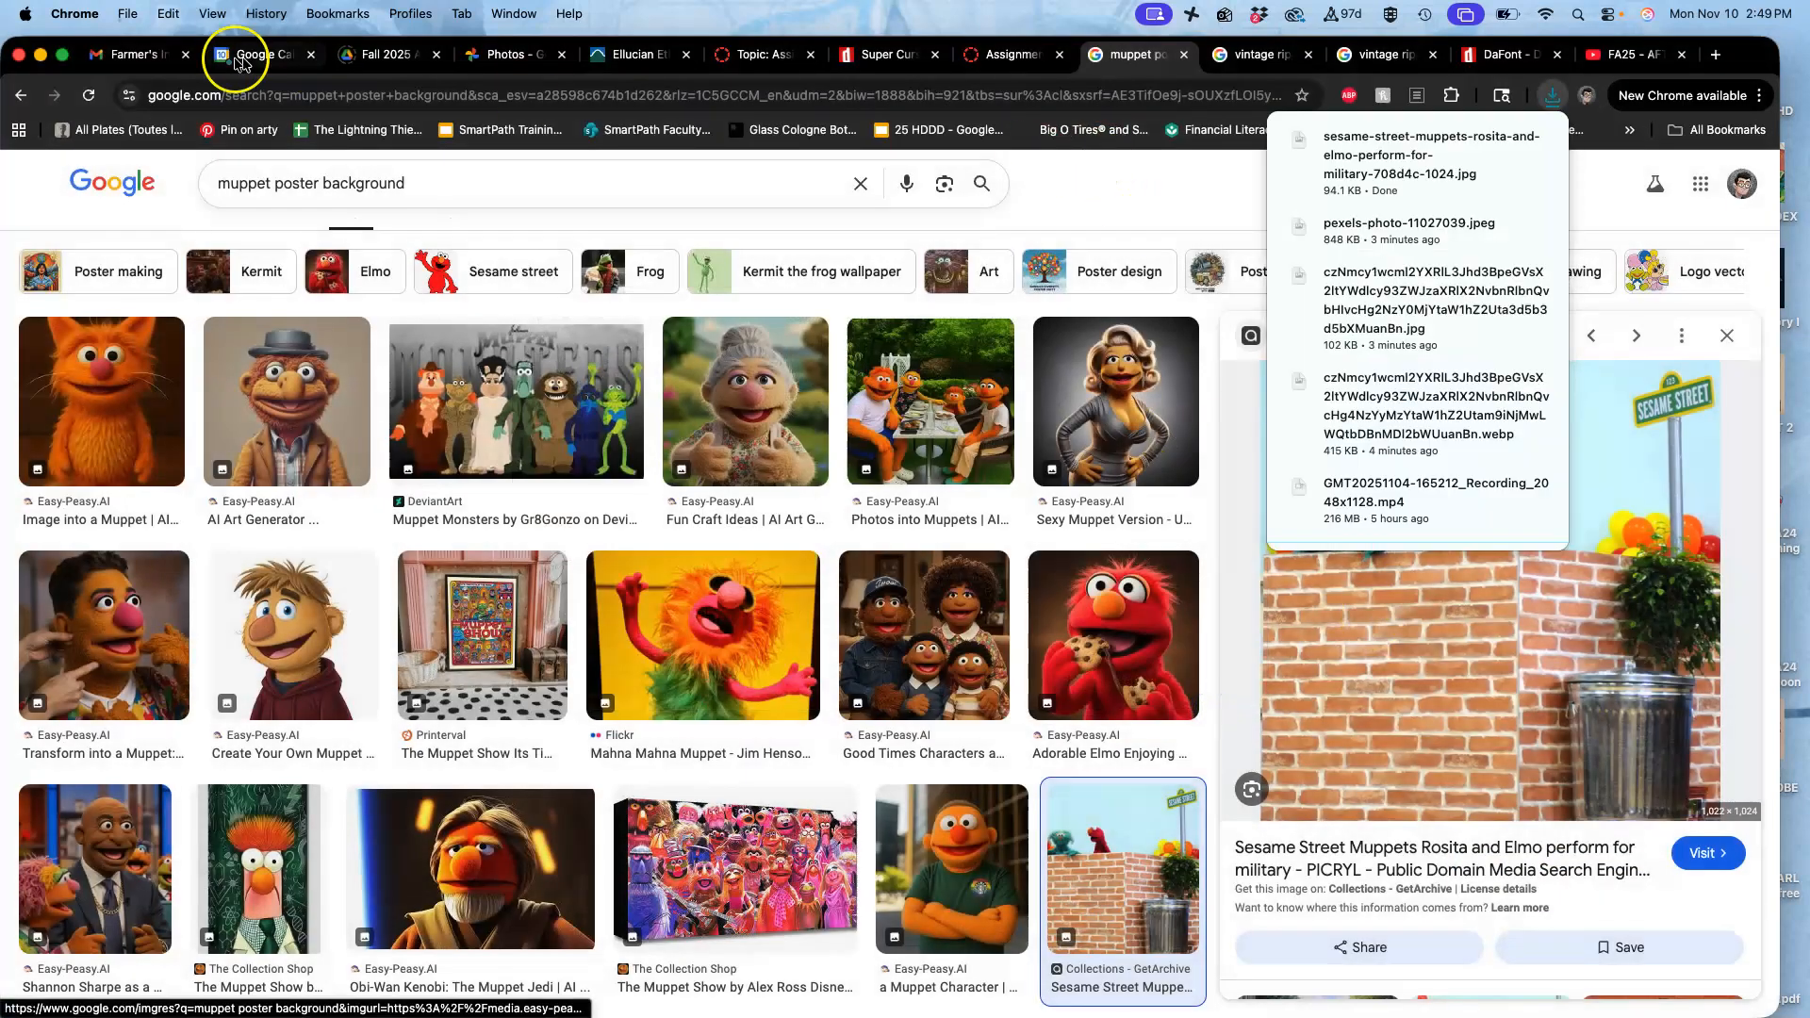
Return to Photoshop and place the sesame-street-muppets image from the Desktop into the poster, above the pexels-photo-11027039 layer.
{"action": "left_click", "coordinate": [41, 56]}
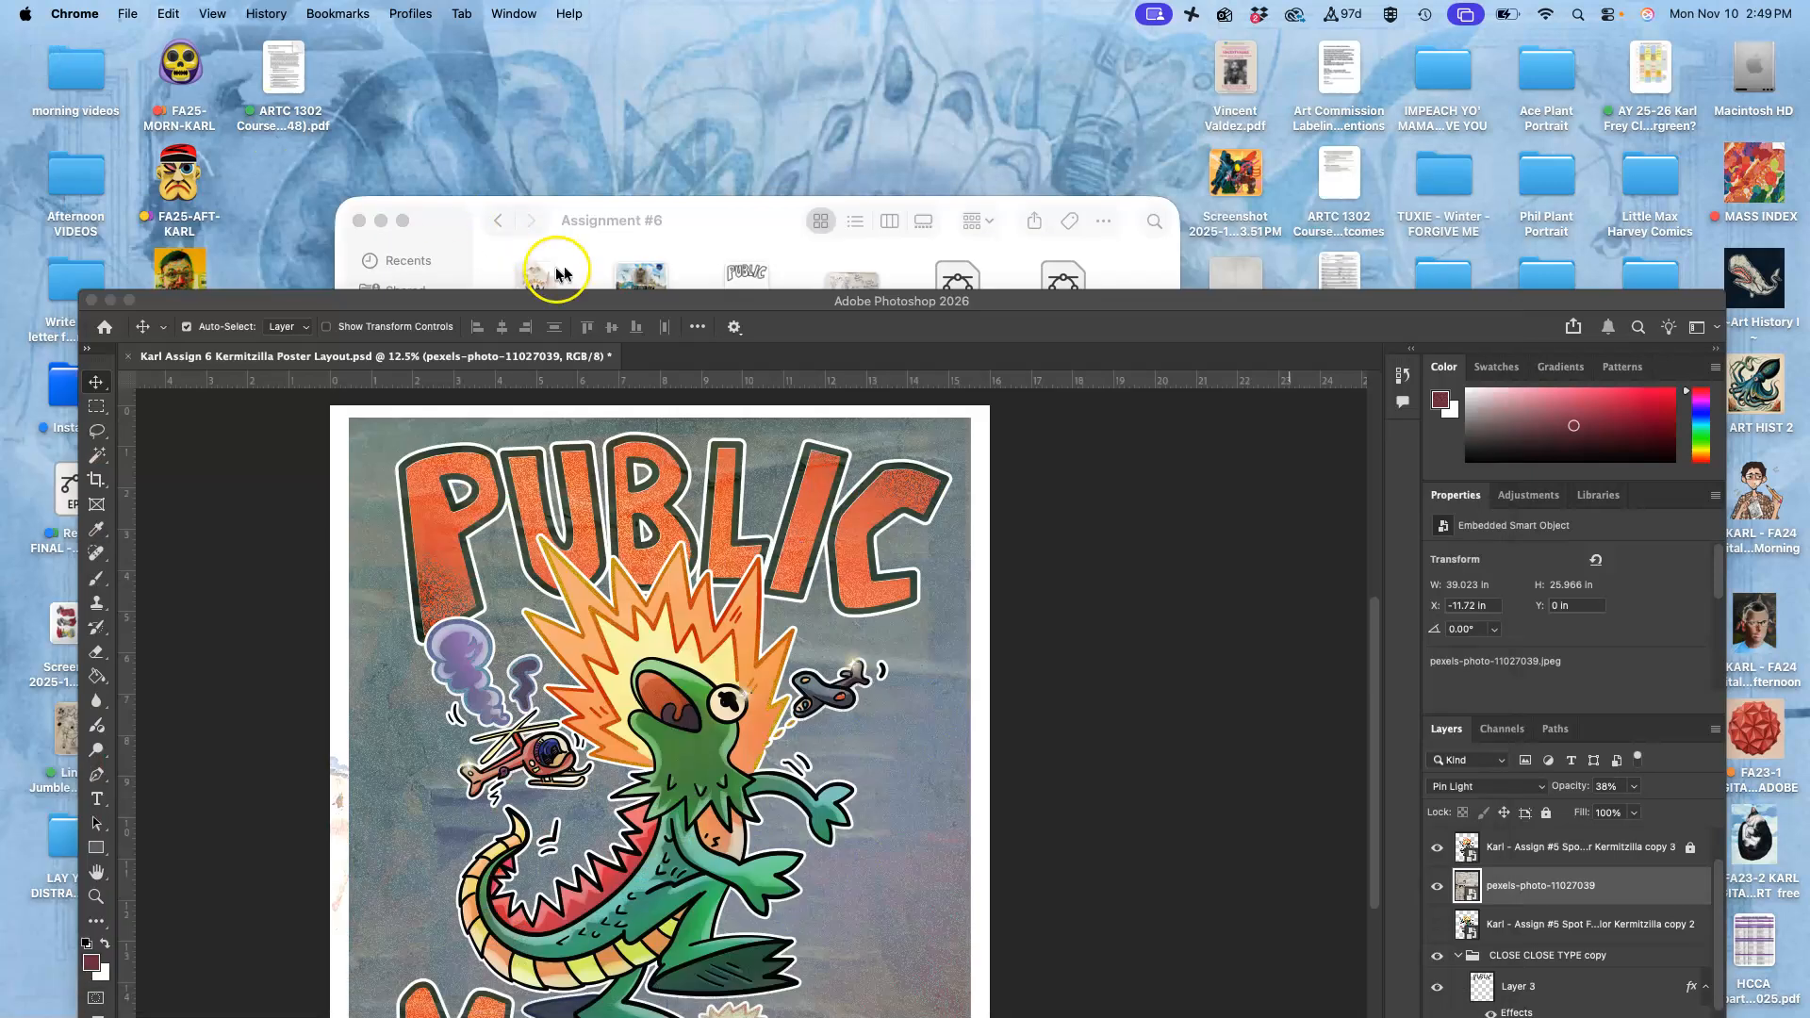
{"action": "key", "text": "F11"}
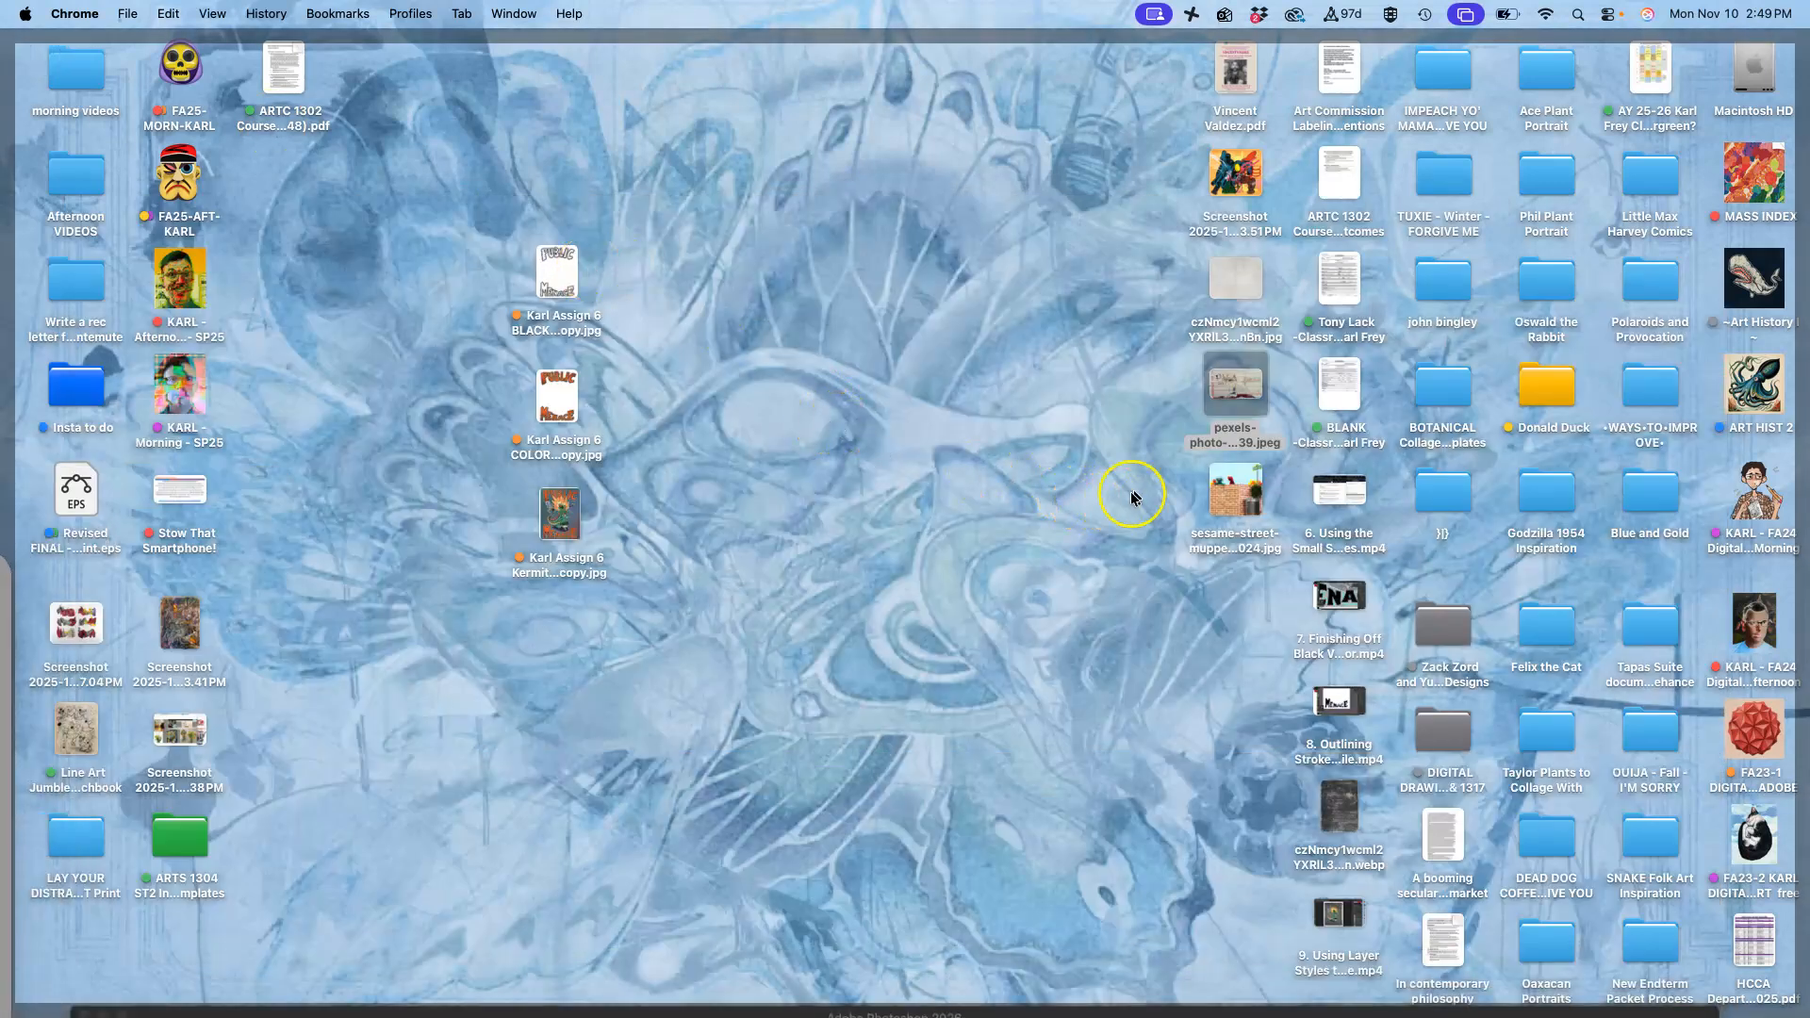
{"action": "left_click_drag", "start_coordinate": [1245, 496], "coordinate": [863, 332]}
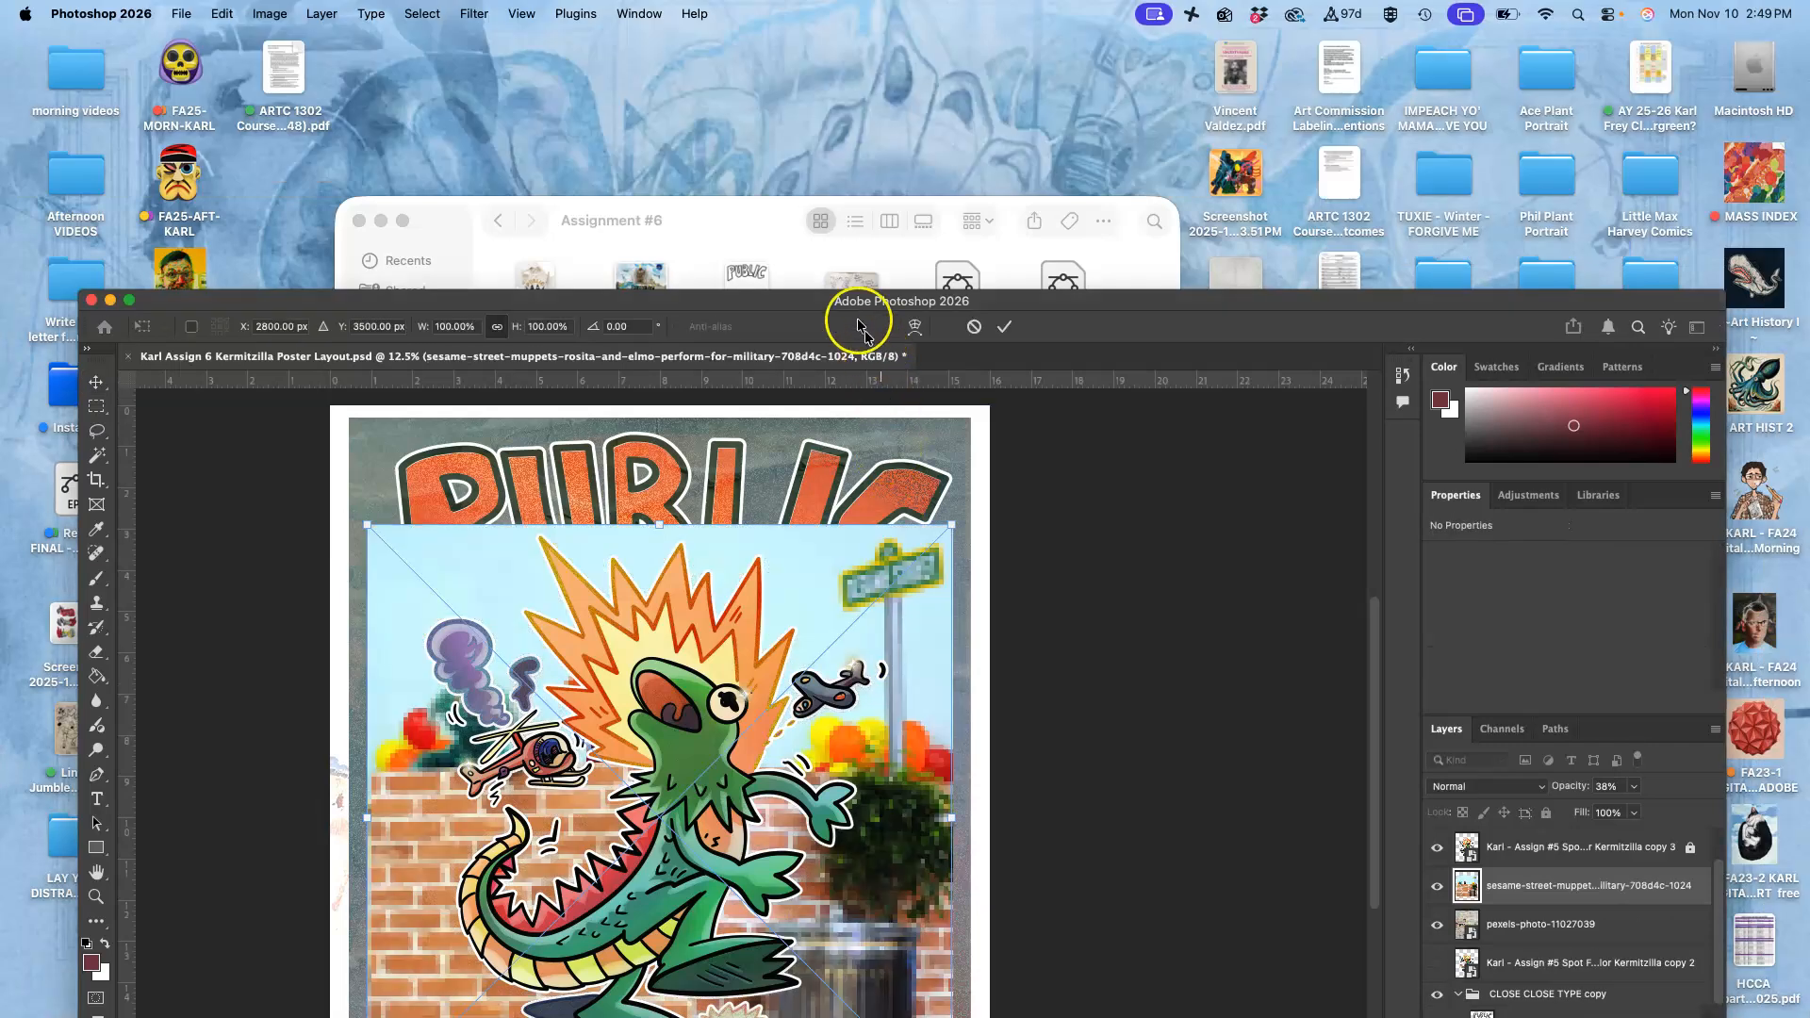
{"action": "double_click", "coordinate": [809, 305]}
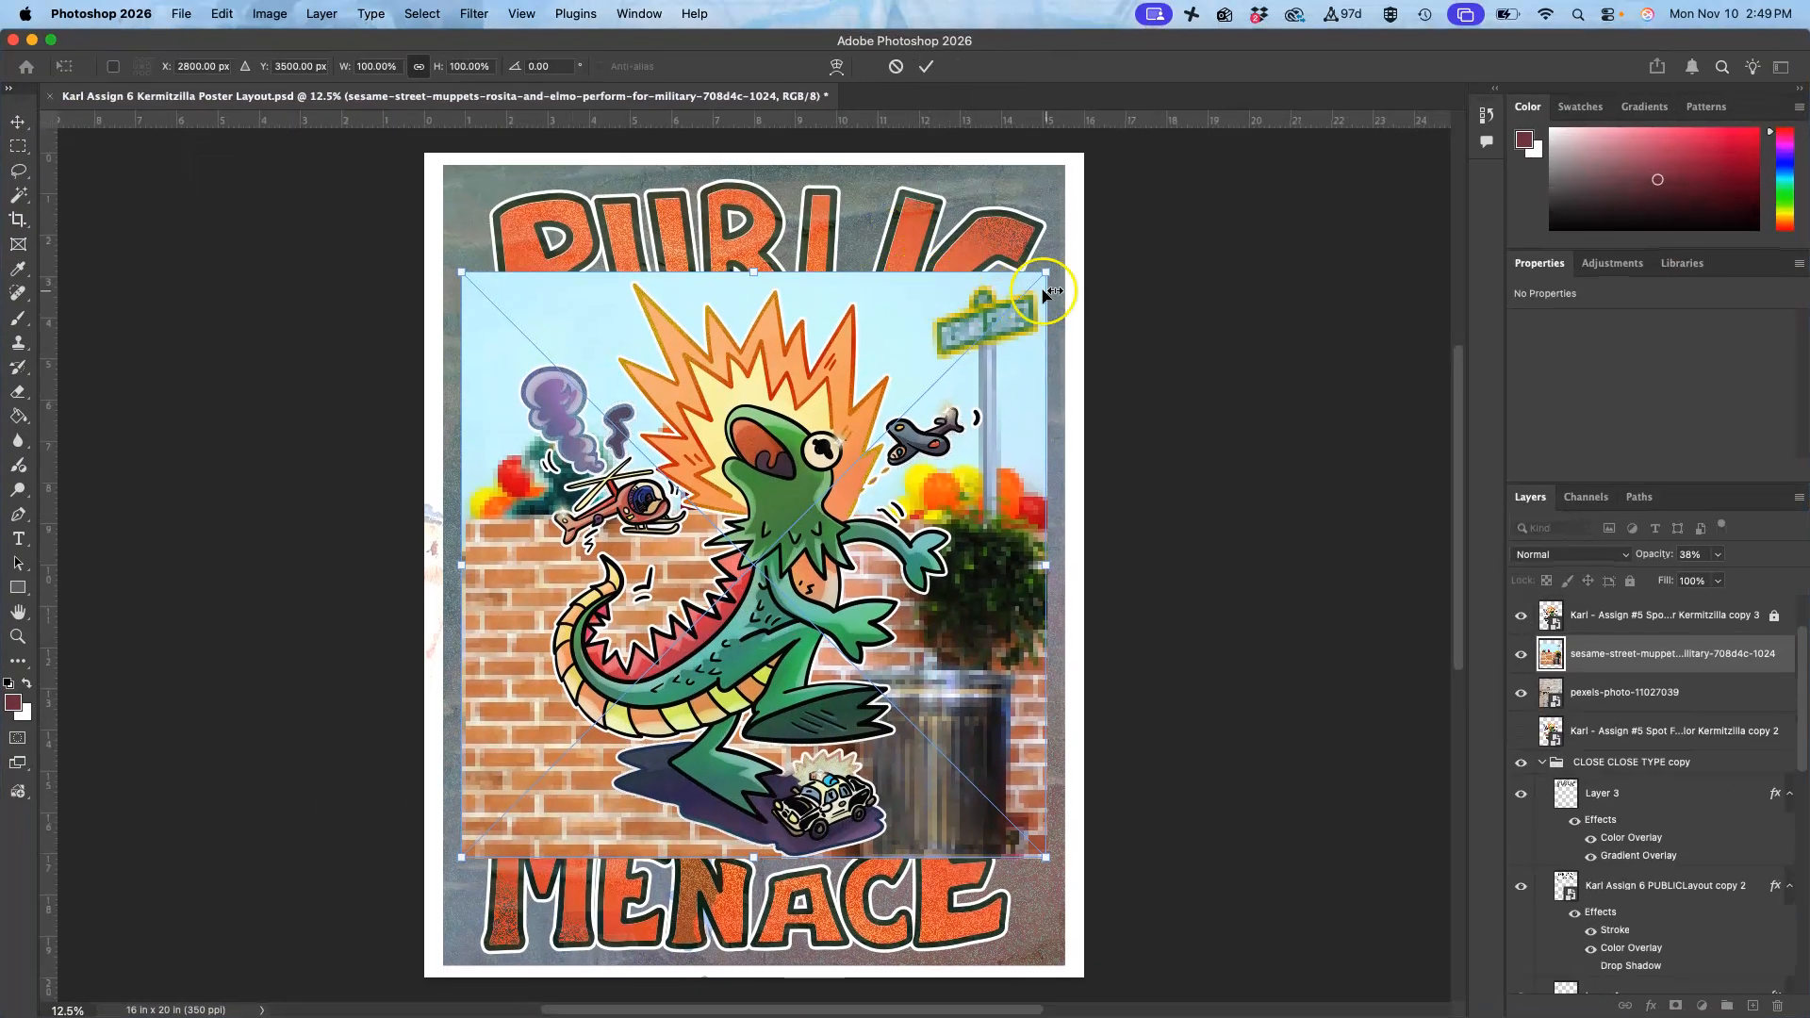
Scale the placed brick wall image to 185.66% and move it so plain bricks cover the upper part of the poster.
{"action": "left_click_drag", "start_coordinate": [1045, 276], "coordinate": [1148, 163]}
{"action": "key", "text": "super+minus"}
{"action": "key", "text": "super+minus"}
{"action": "key", "text": "super+minus"}
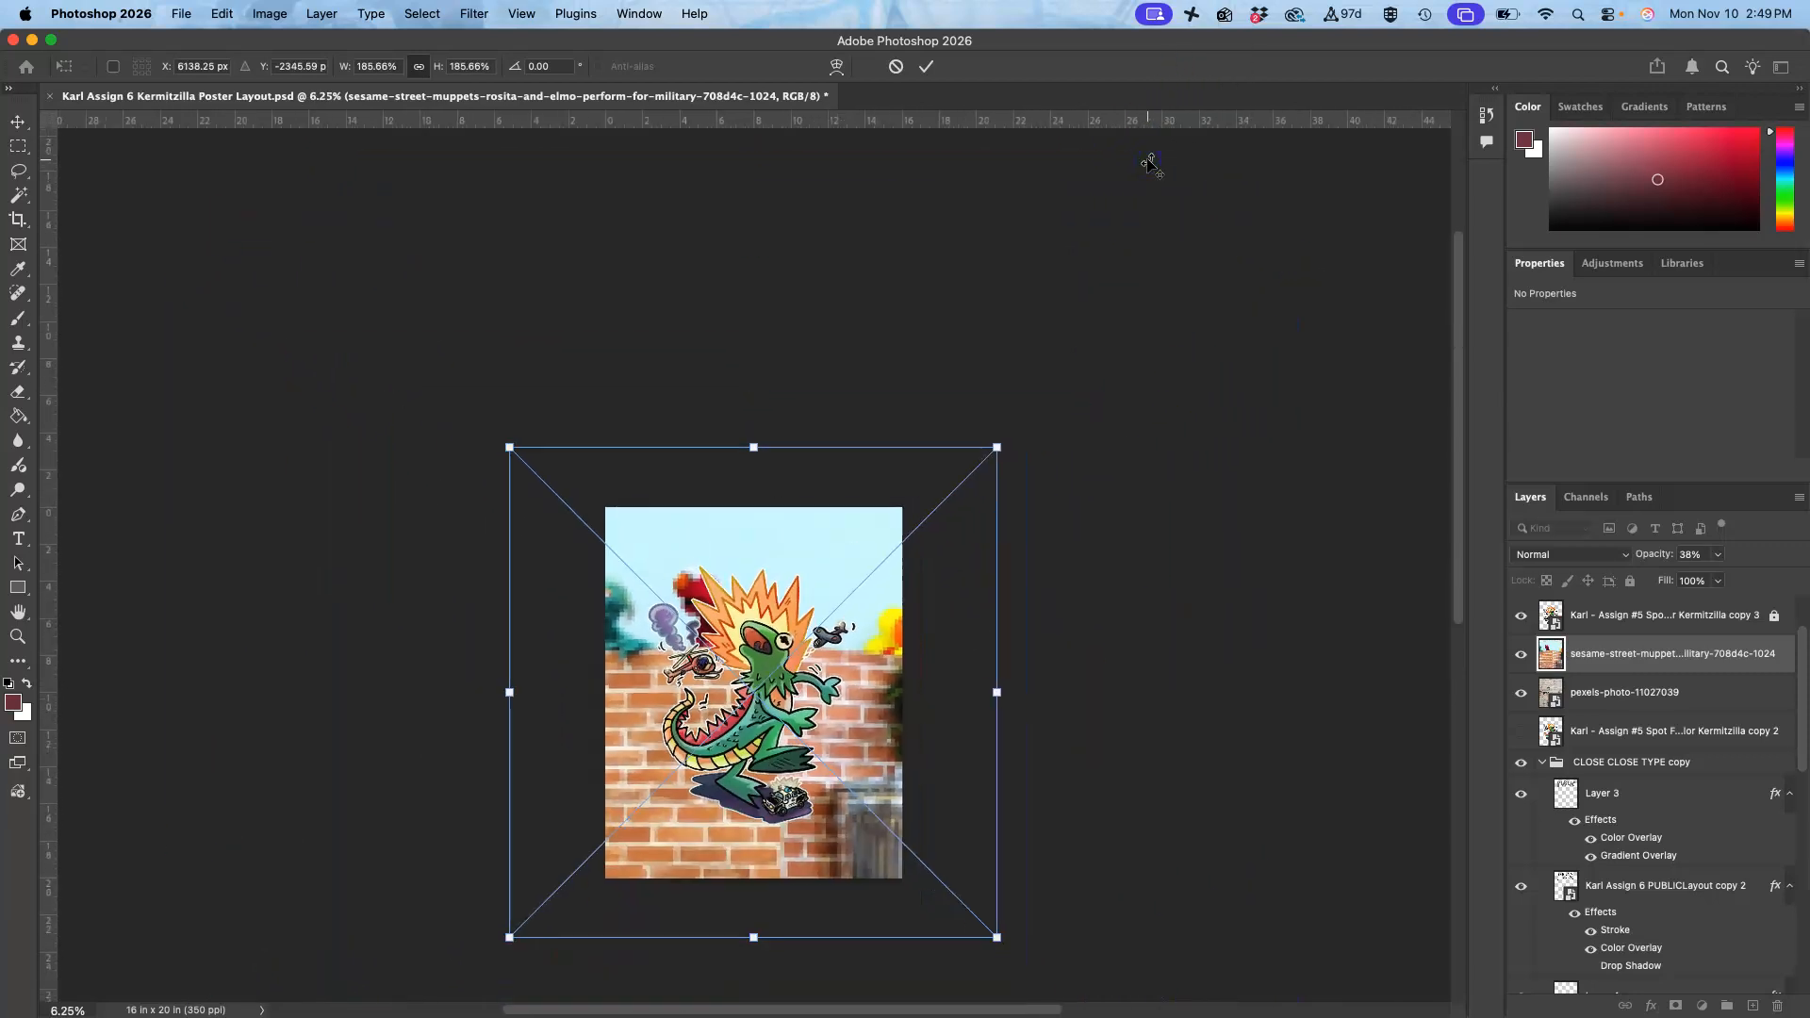
{"action": "left_click_drag", "start_coordinate": [854, 550], "coordinate": [945, 411]}
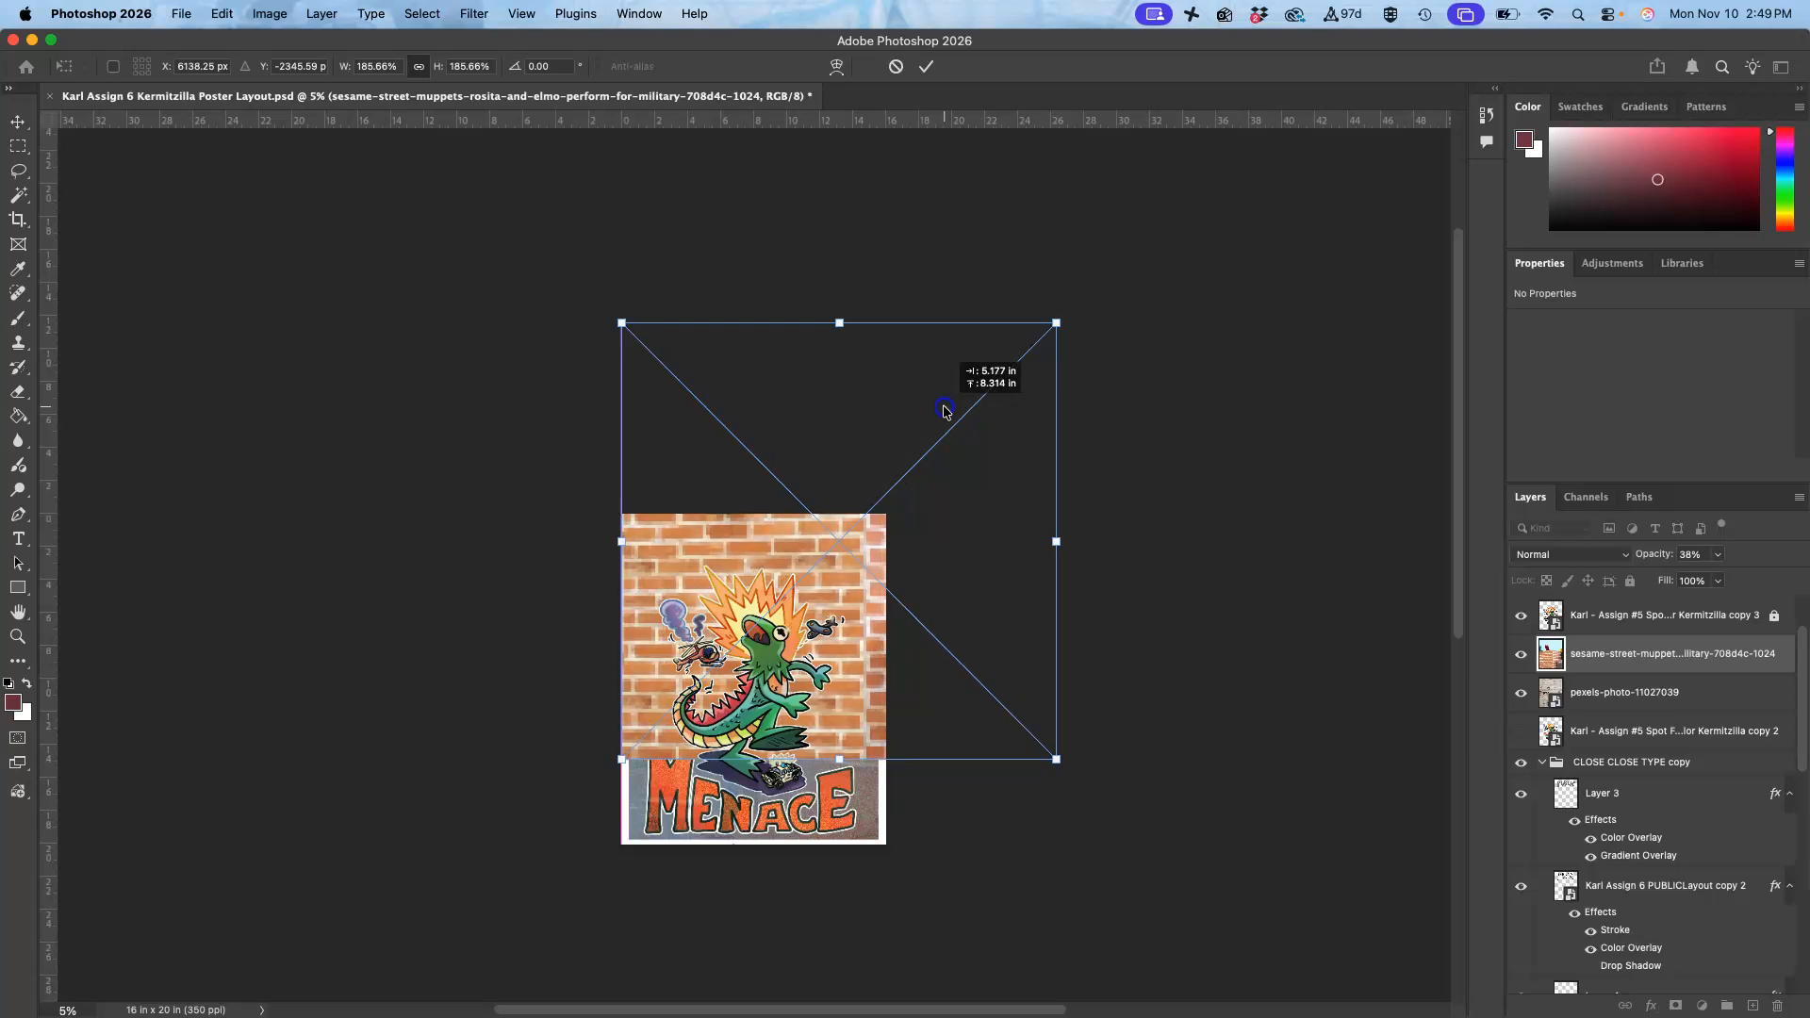
Stretch the brick wall image to 215.80% width and 245.65% height so bricks fill the whole poster, and commit the placement.
{"action": "left_click_drag", "start_coordinate": [1056, 759], "coordinate": [1118, 879]}
{"action": "left_click_drag", "start_coordinate": [962, 835], "coordinate": [960, 798]}
{"action": "left_click_drag", "start_coordinate": [1120, 287], "coordinate": [1132, 267]}
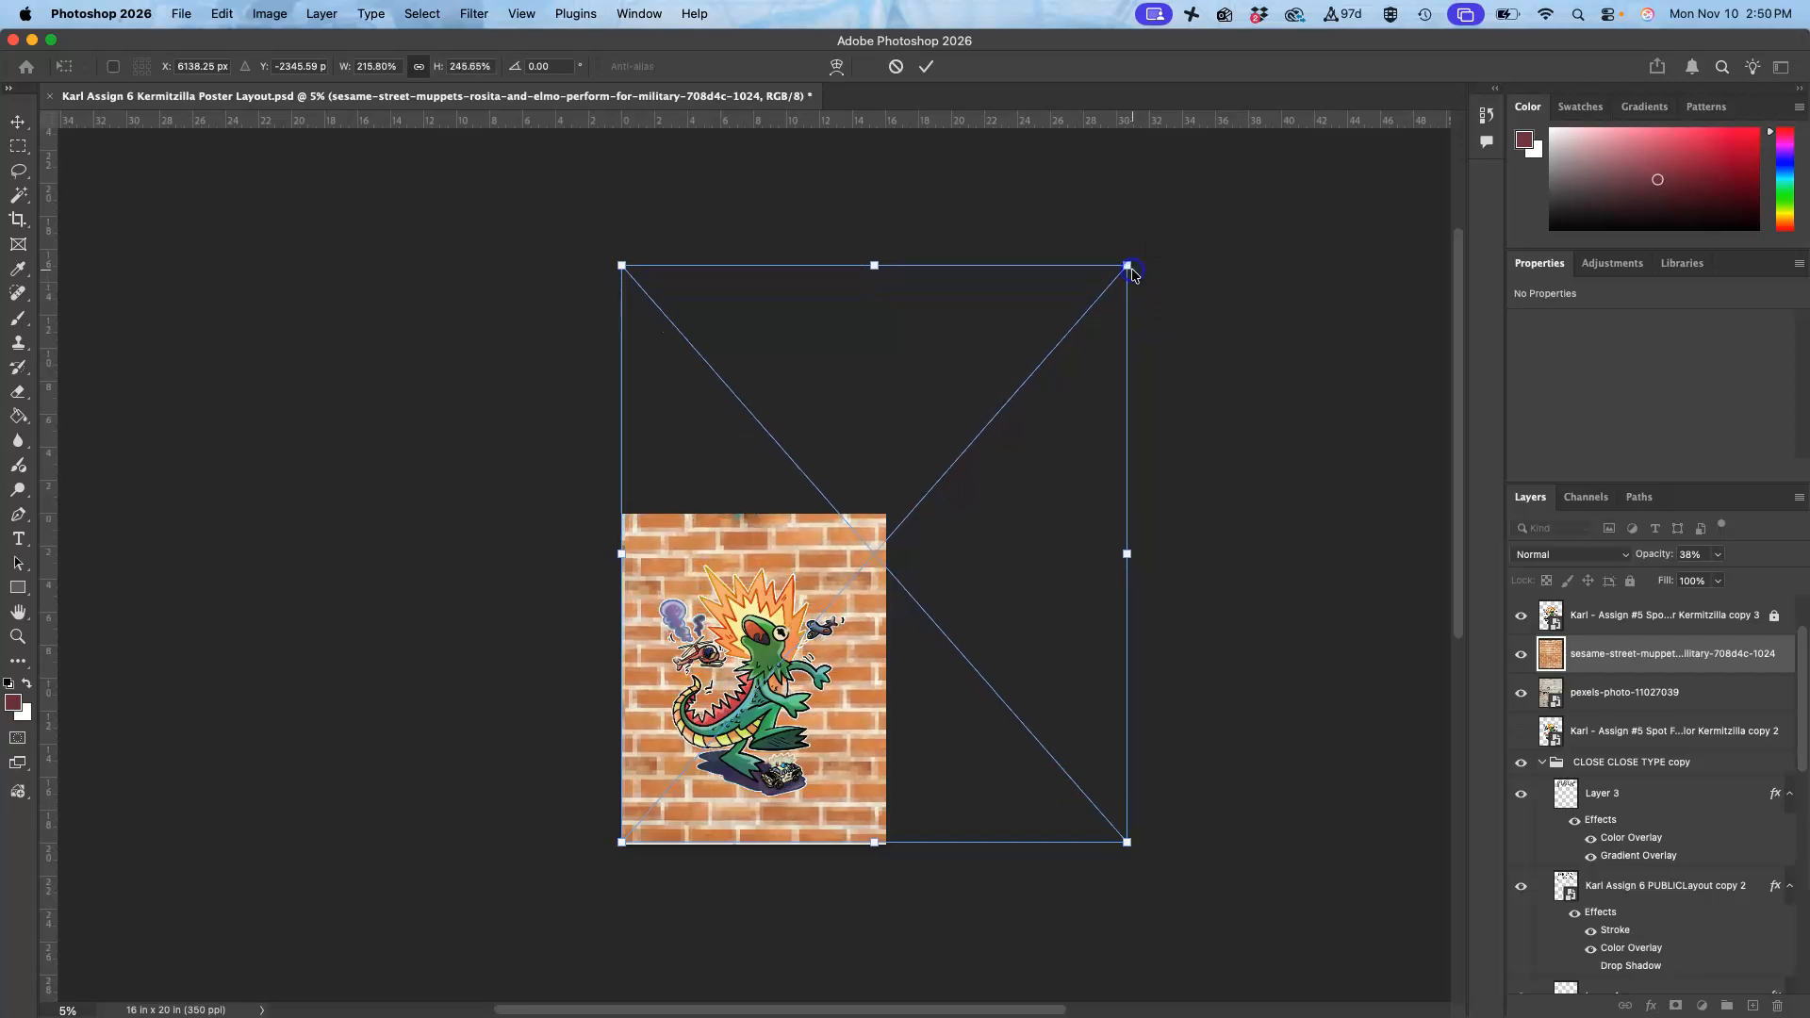
{"action": "key", "text": "Return"}
Move the brick wall layer down the stack, beneath the lettering and character layers and directly above Layer 2.
{"action": "key", "text": "super+equal"}
{"action": "key", "text": "super+equal"}
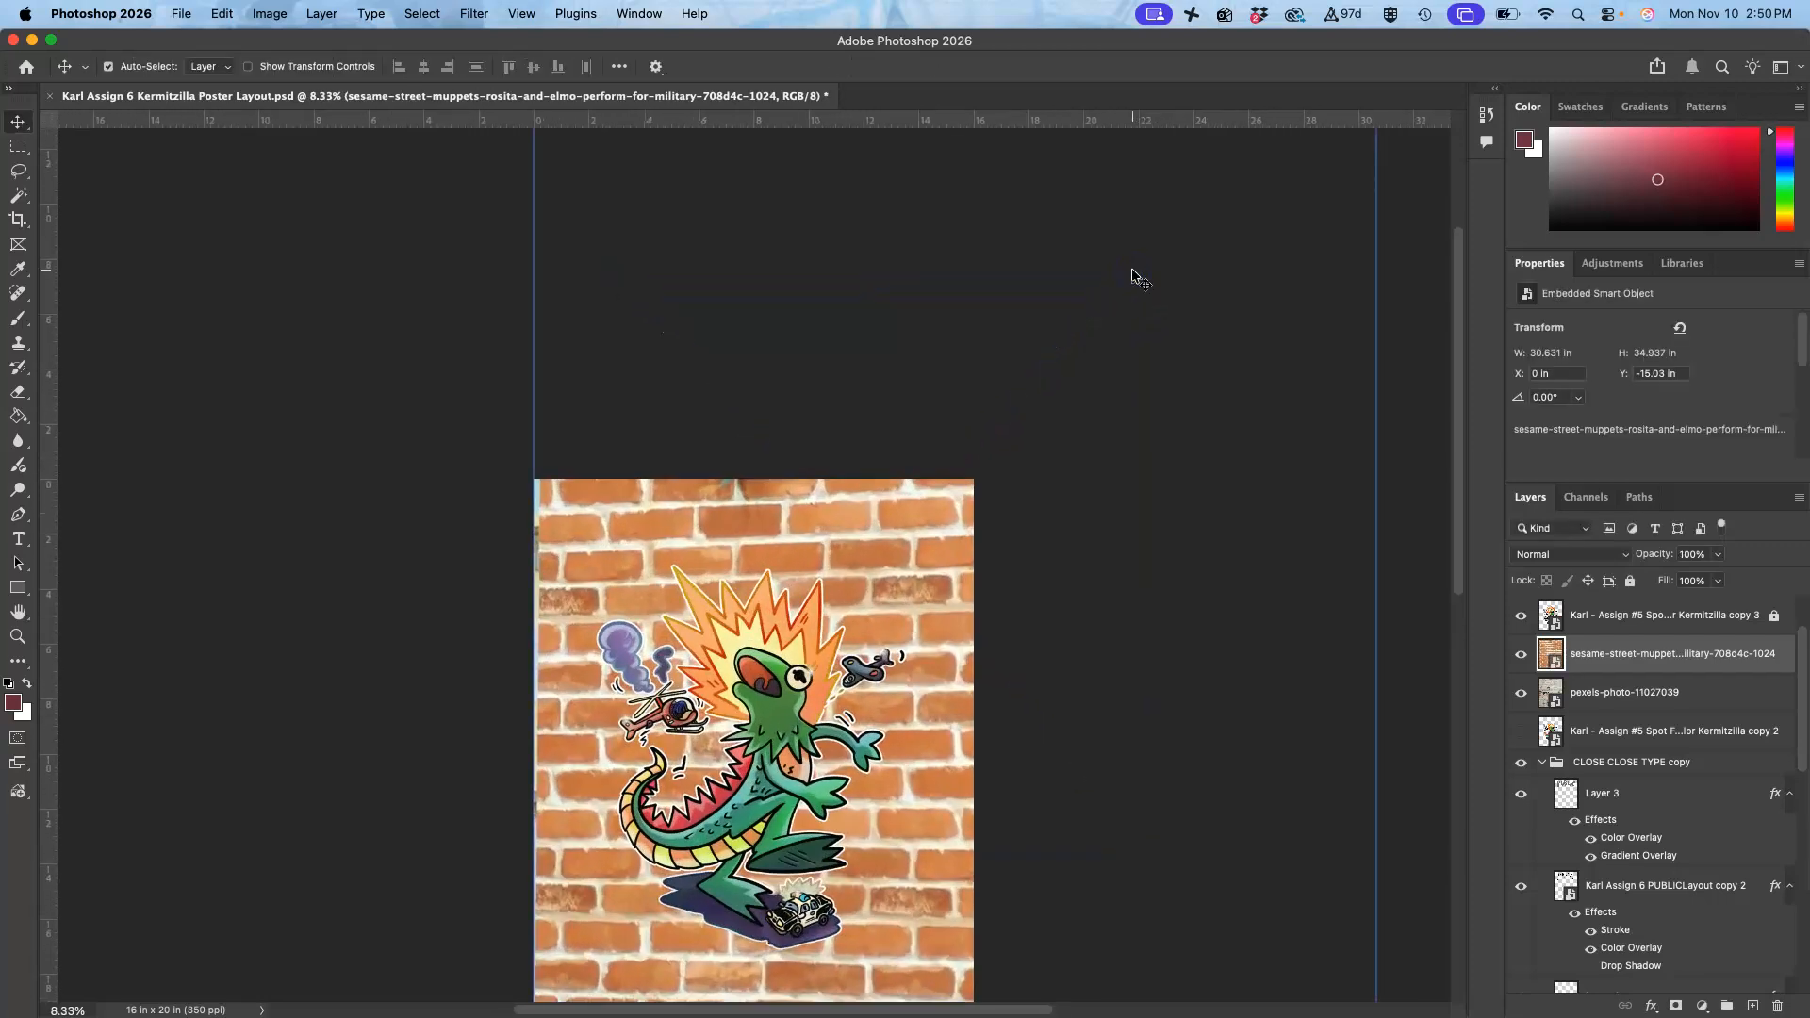
{"action": "key", "text": "super+bracketleft"}
{"action": "key", "text": "super+bracketleft"}
{"action": "key", "text": "super+bracketleft"}
{"action": "key", "text": "super+bracketleft"}
{"action": "key", "text": "super+bracketleft"}
{"action": "key", "text": "super+bracketleft"}
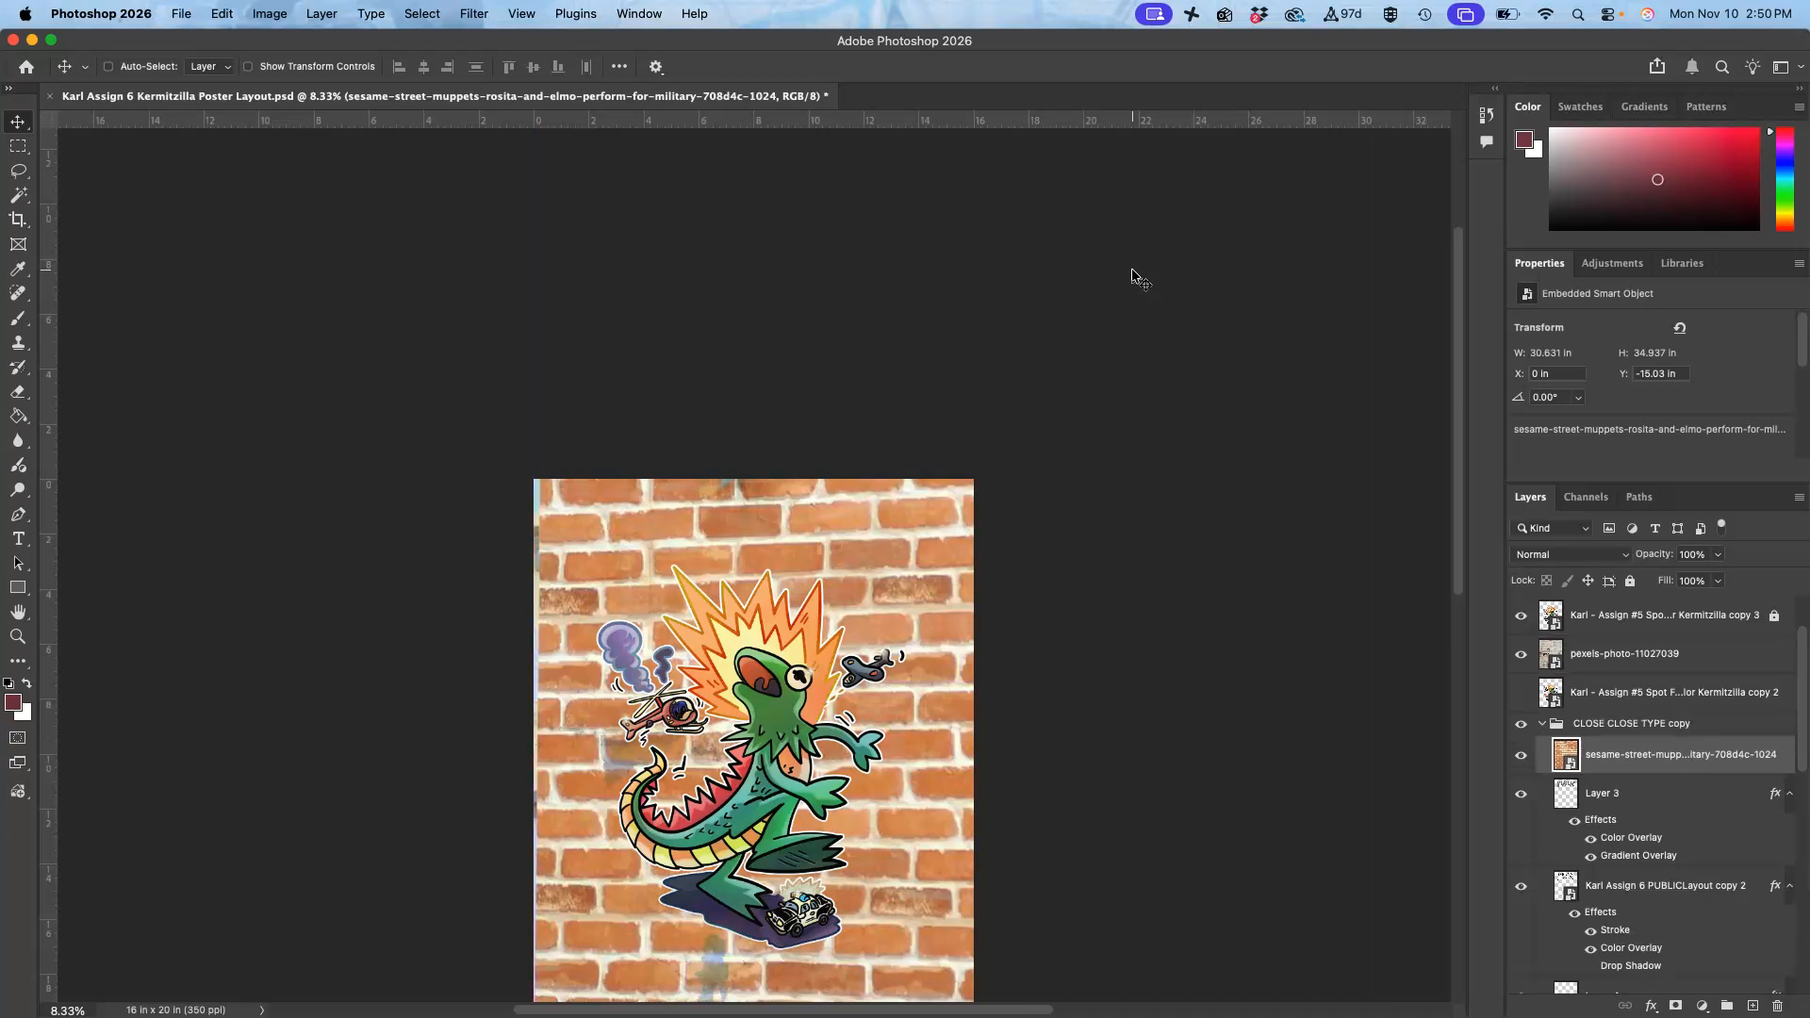
{"action": "key", "text": "super+bracketleft"}
{"action": "key", "text": "super+bracketleft"}
{"action": "key", "text": "super+bracketleft"}
{"action": "key", "text": "super+bracketleft"}
{"action": "key", "text": "super+bracketleft"}
{"action": "key", "text": "super+bracketleft"}
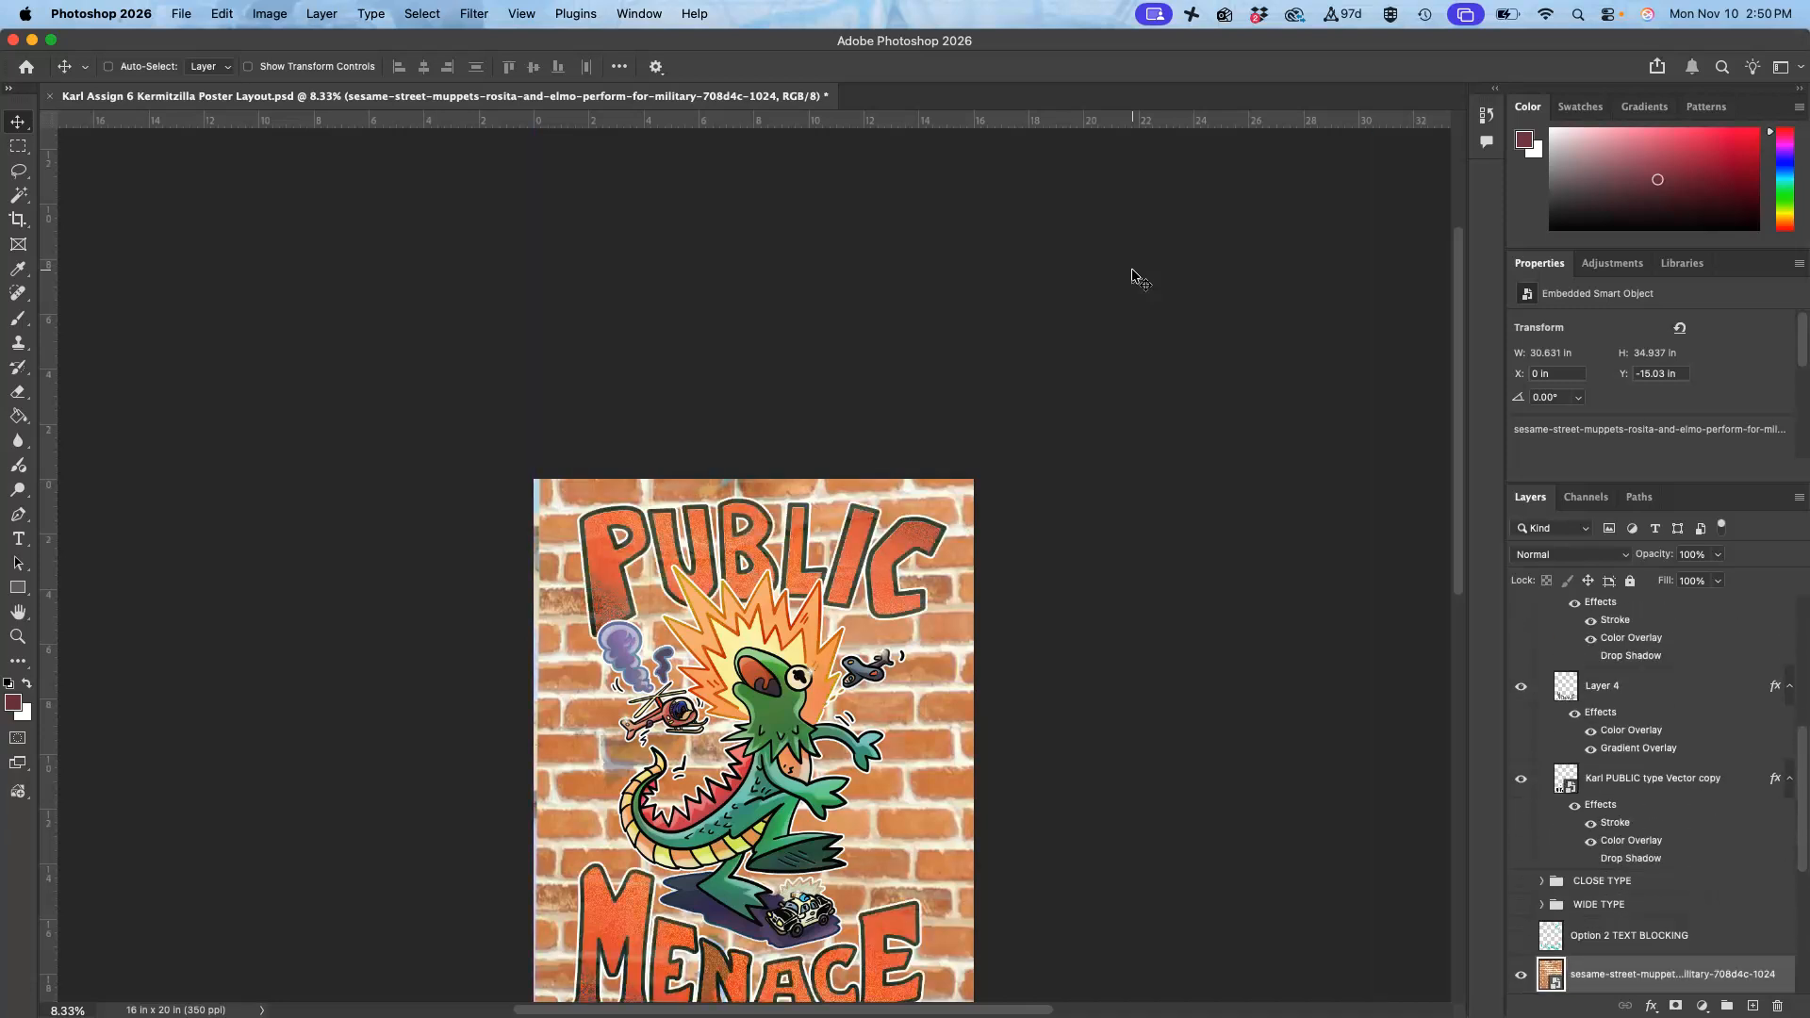
{"action": "key", "text": "super+bracketleft"}
{"action": "key", "text": "super+bracketleft"}
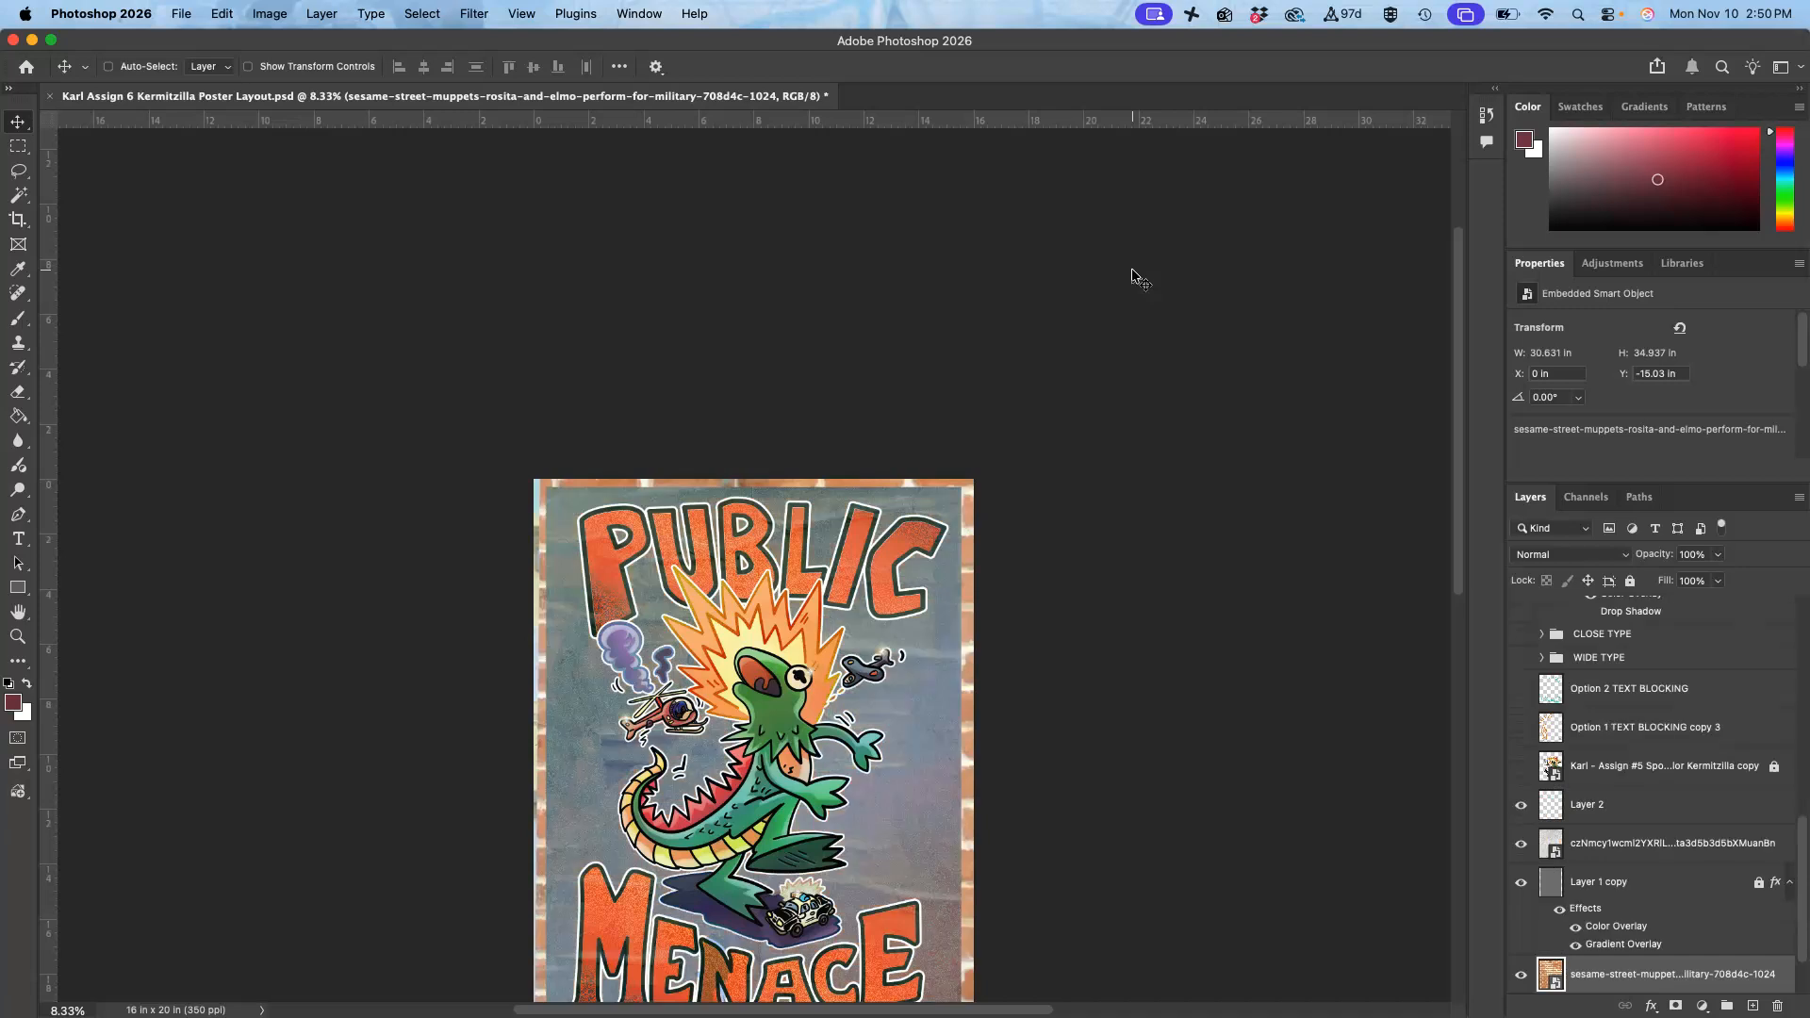
{"action": "key", "text": "super+bracketright"}
{"action": "key", "text": "super+bracketright"}
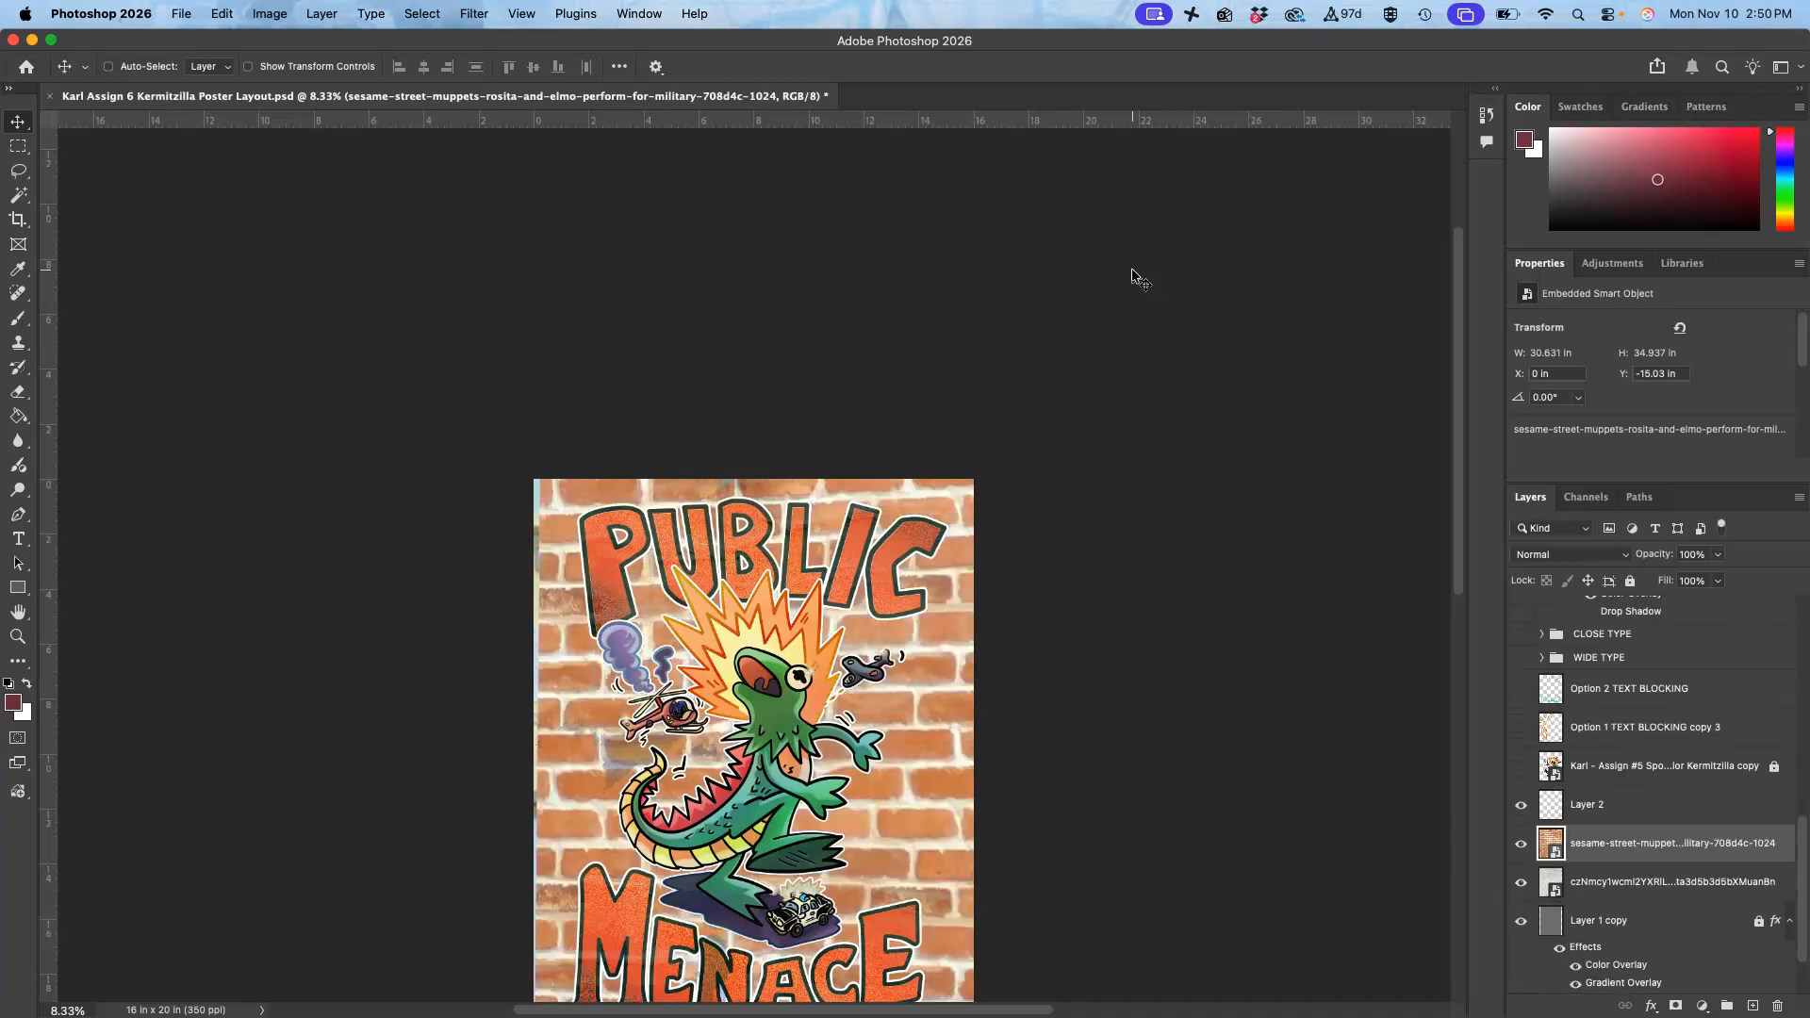
{"action": "key", "text": "super+bracketright"}
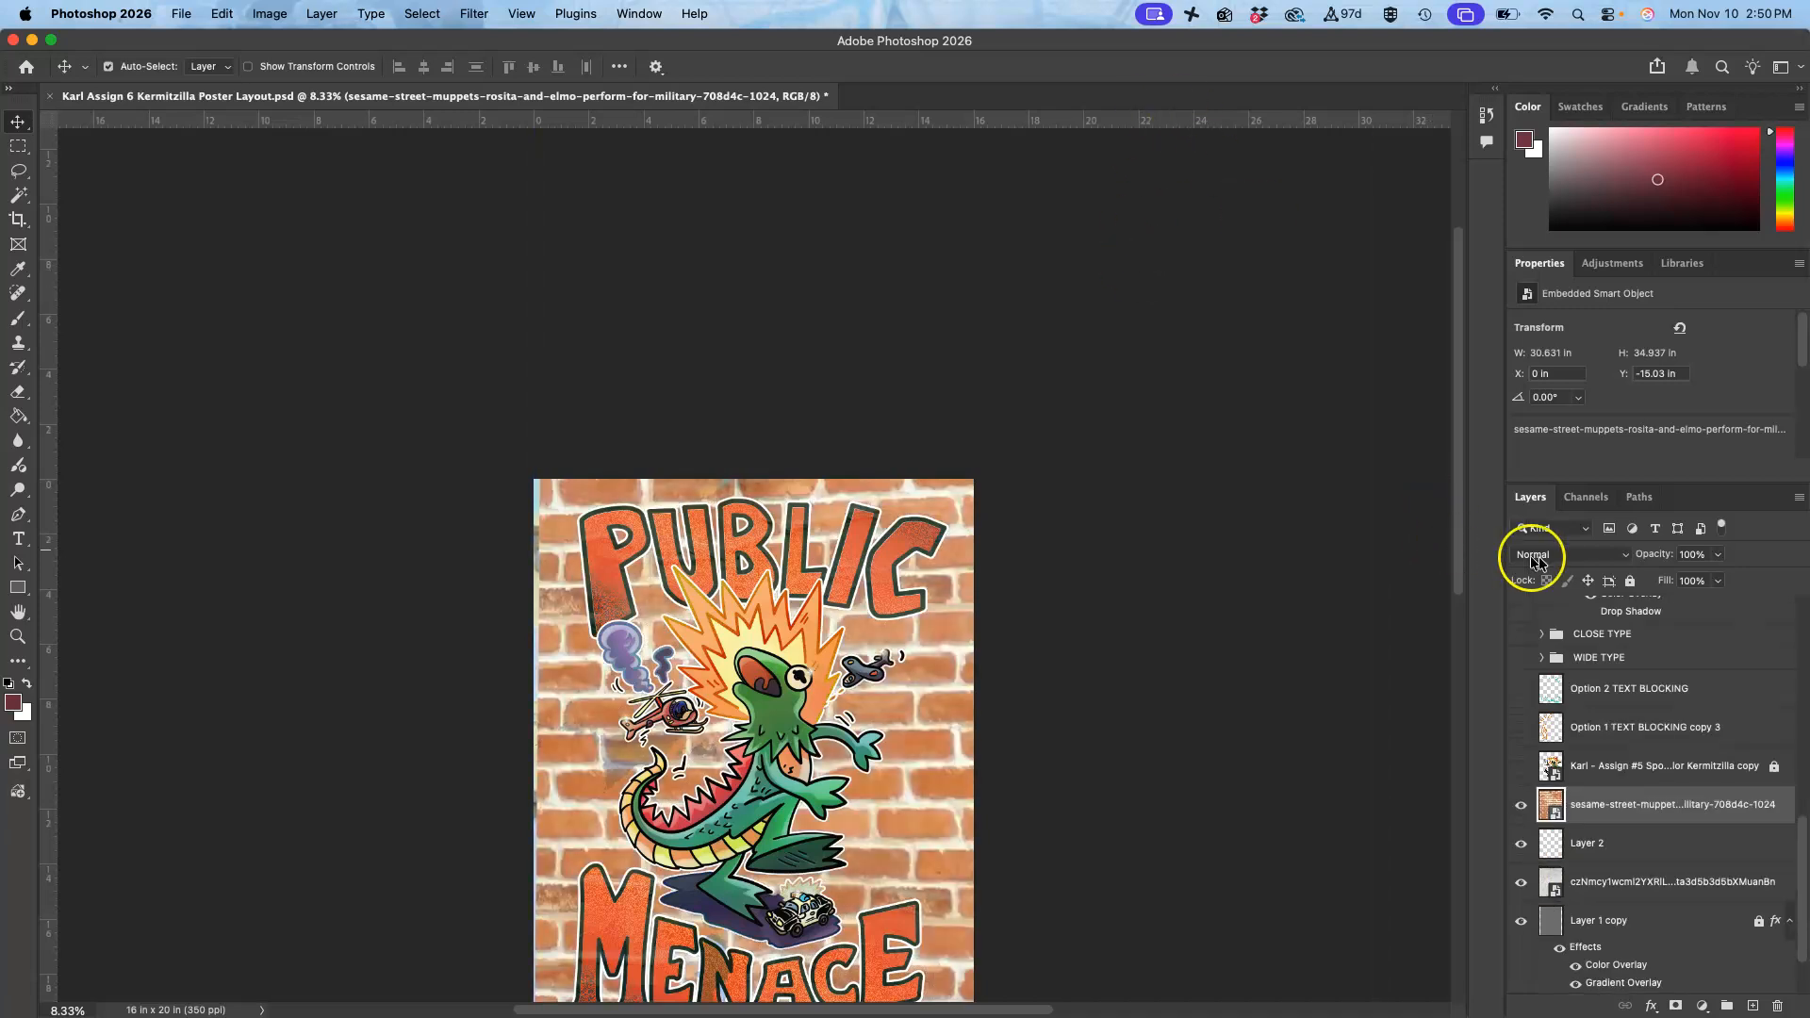
Set the brick wall layer's blending mode to Vivid Light and check the effect across the poster.
{"action": "left_click", "coordinate": [1566, 555]}
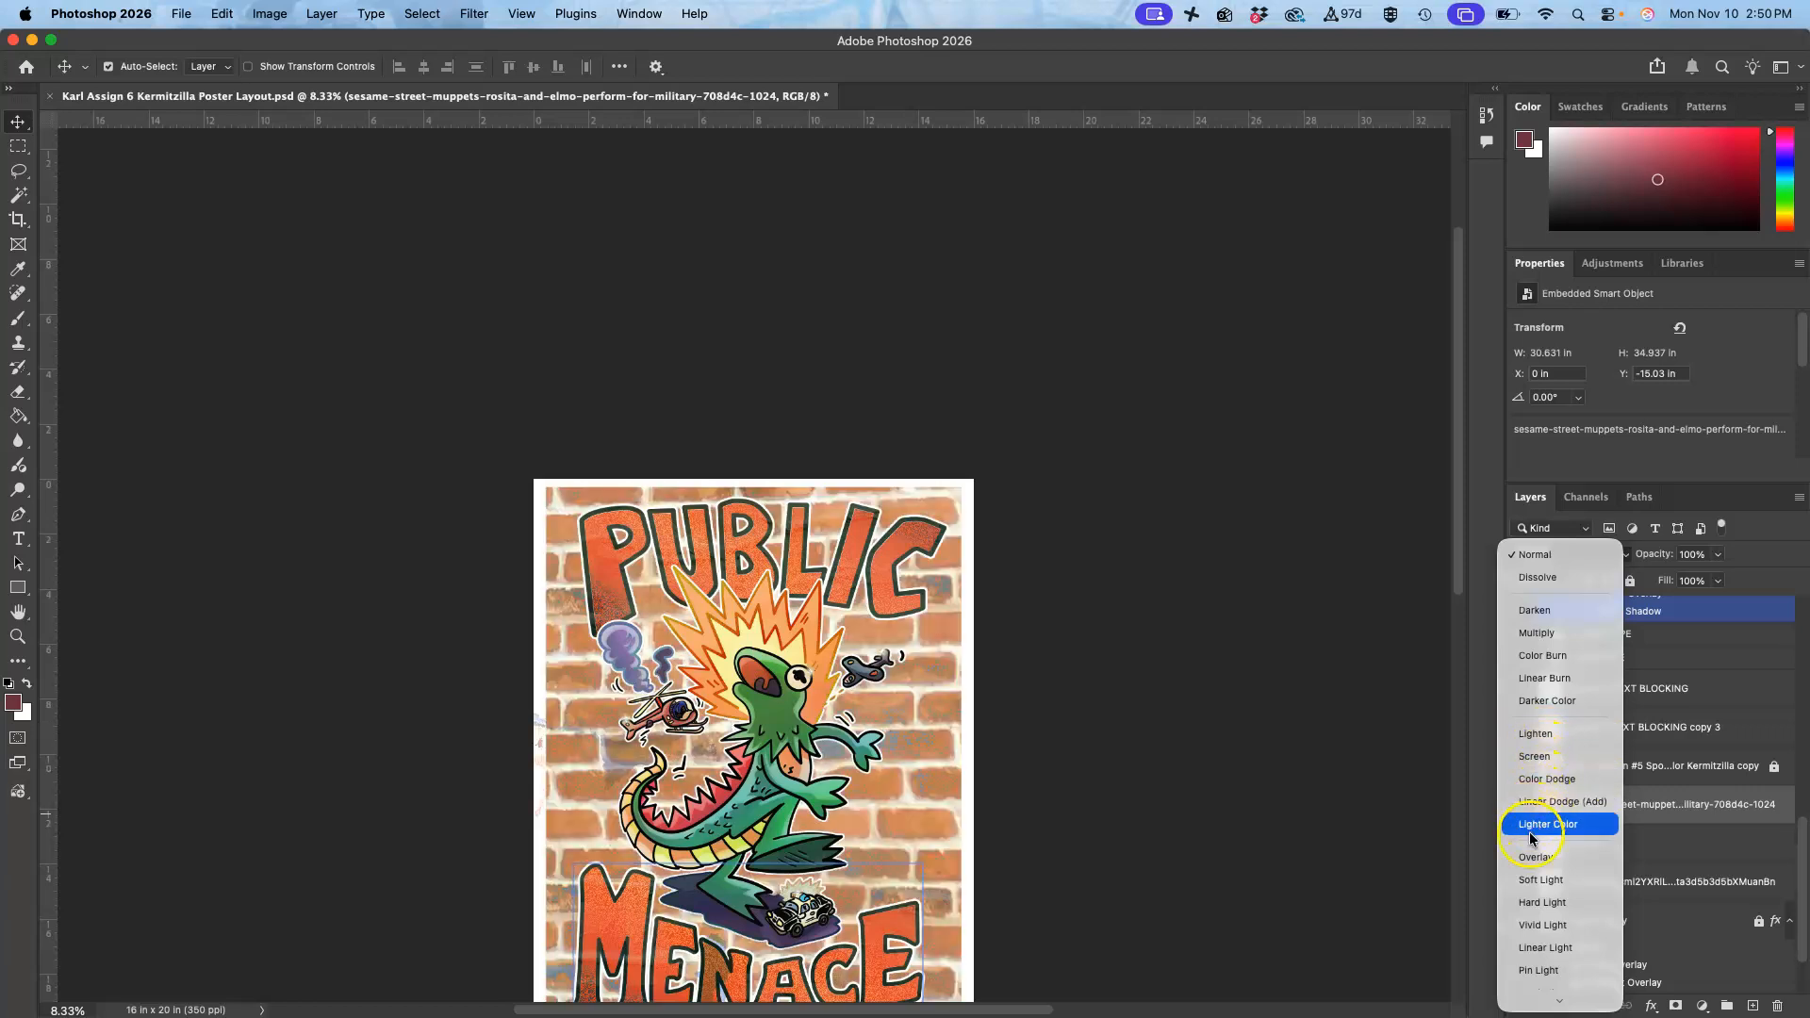
{"action": "left_click", "coordinate": [1513, 936]}
{"action": "scroll", "coordinate": [1191, 808], "scroll_direction": "down", "scroll_amount": 5}
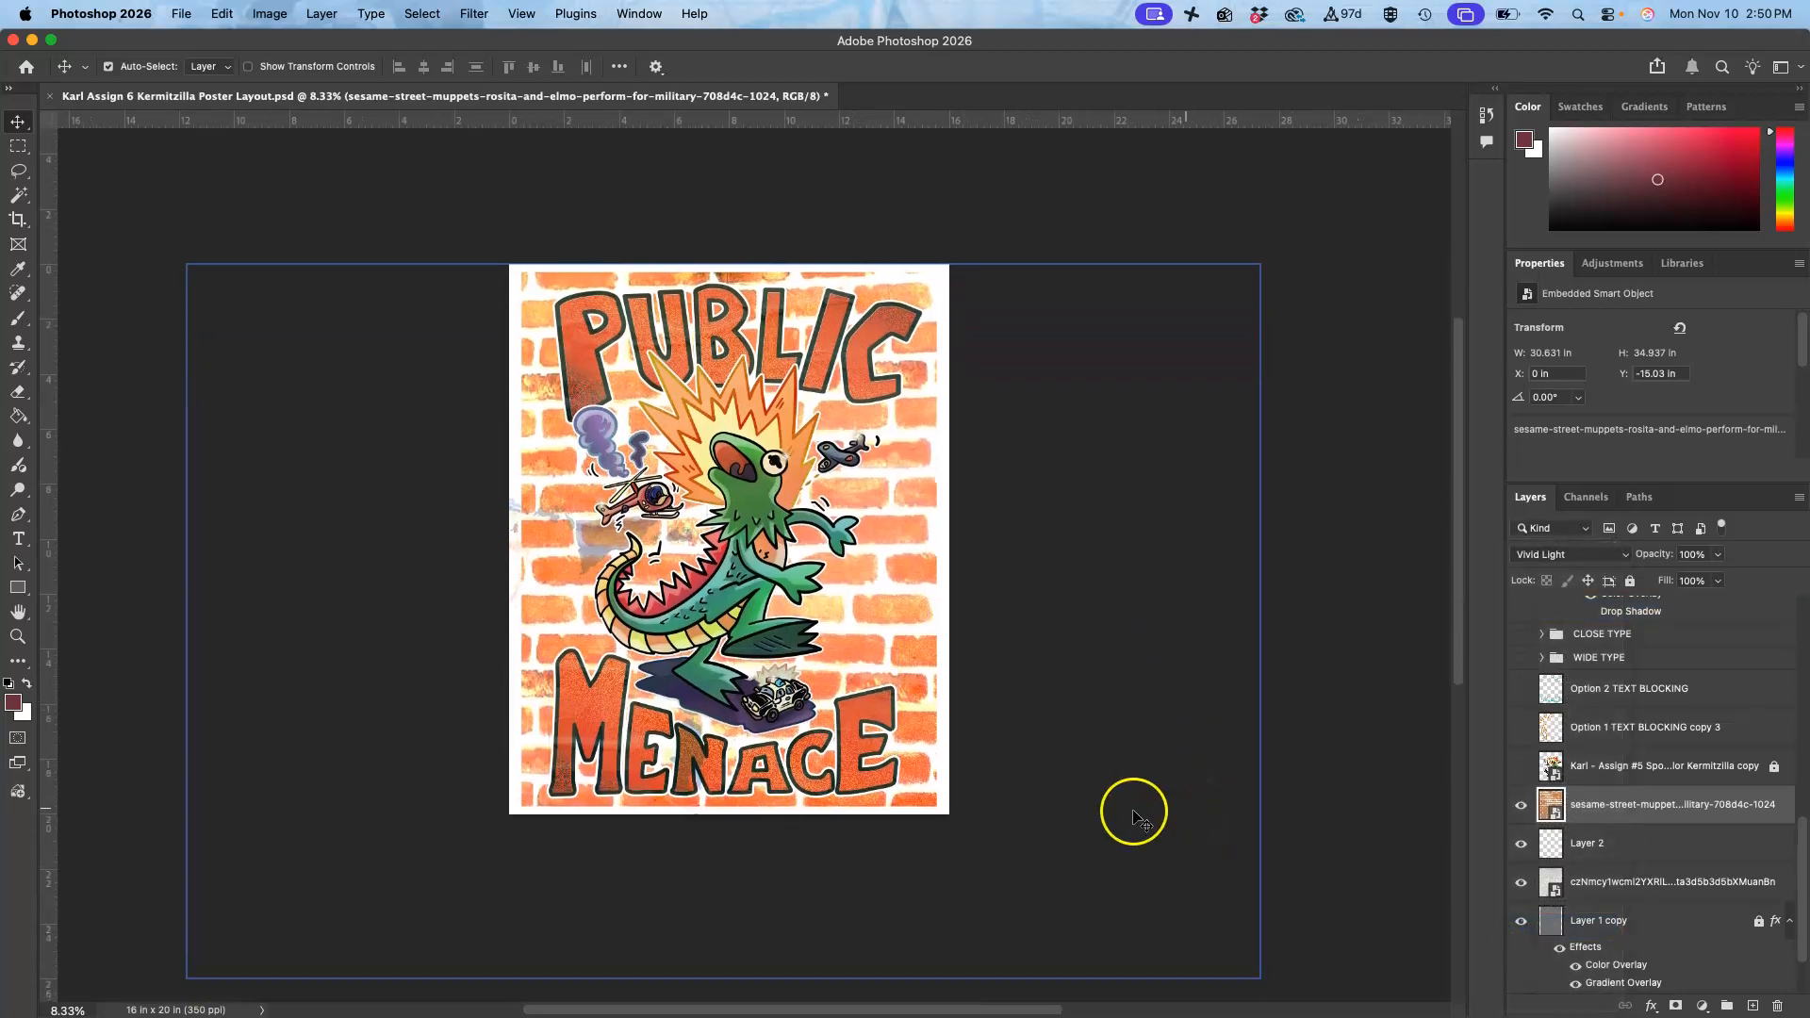
{"action": "scroll", "coordinate": [1091, 785], "scroll_direction": "up", "scroll_amount": 2}
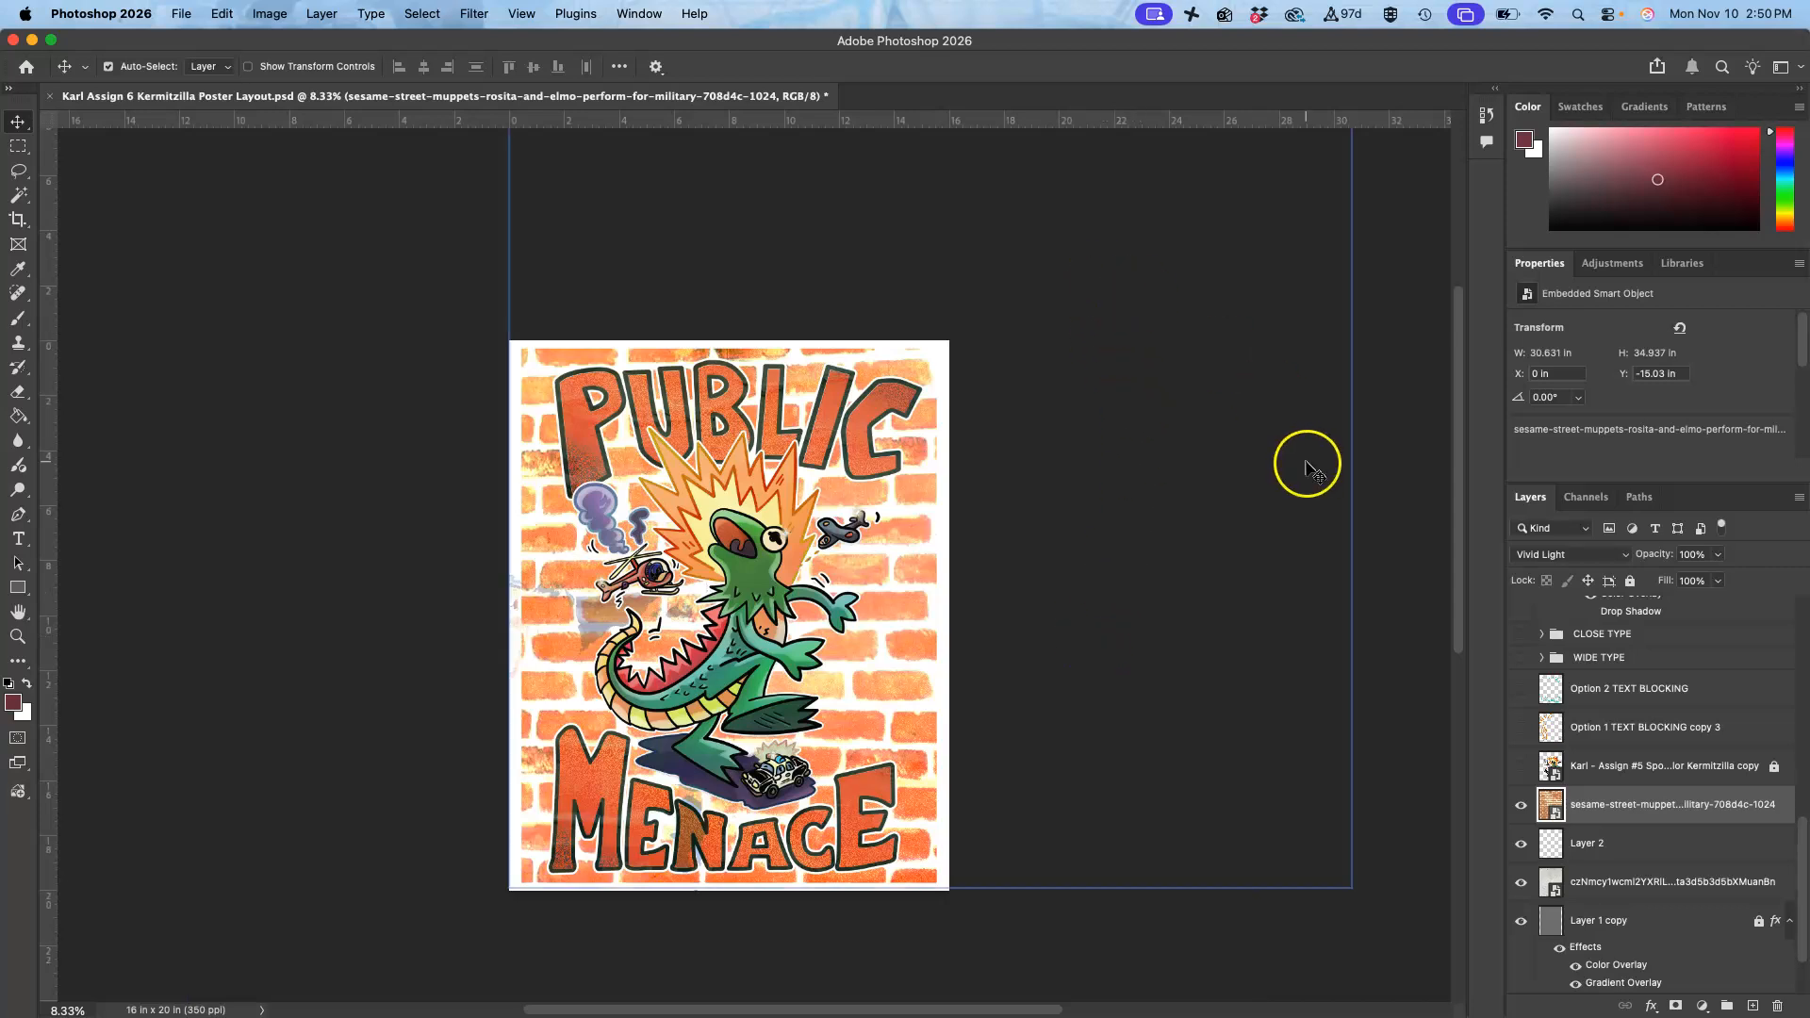
Rasterize the brick wall layer and open the Hue/Saturation adjustment for it.
{"action": "right_click", "coordinate": [1581, 804]}
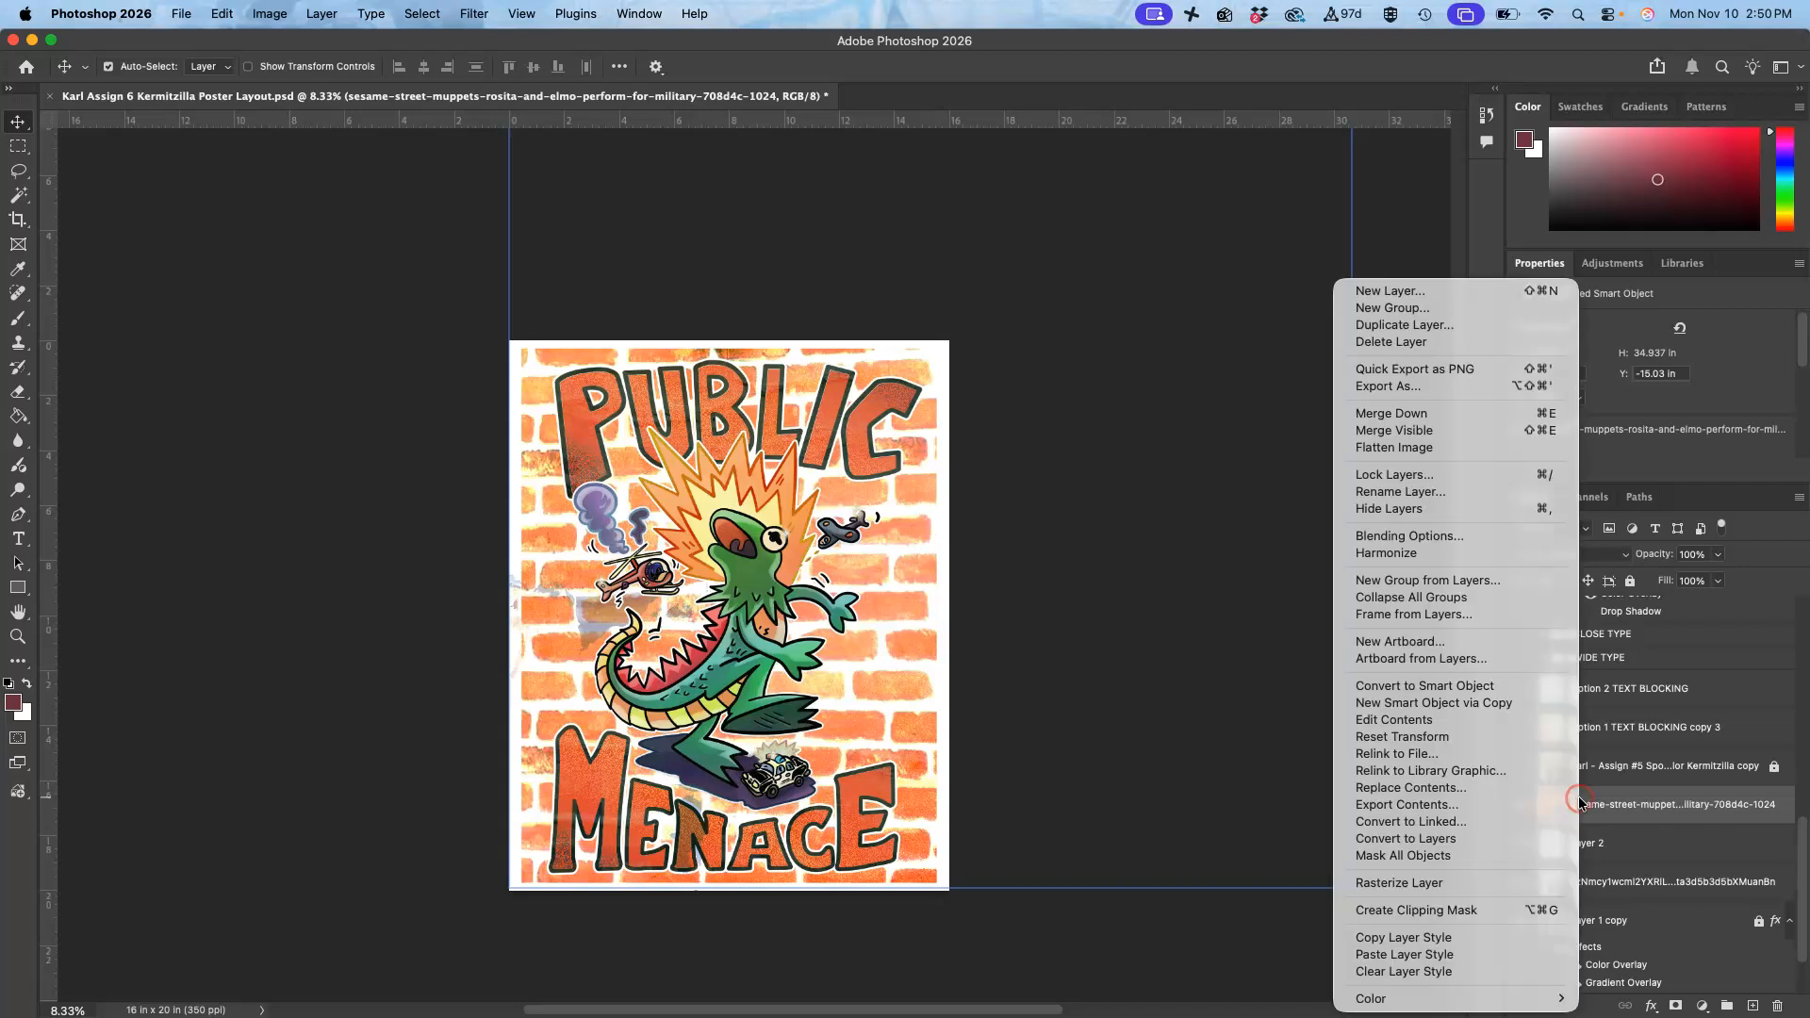
{"action": "left_click", "coordinate": [1475, 878]}
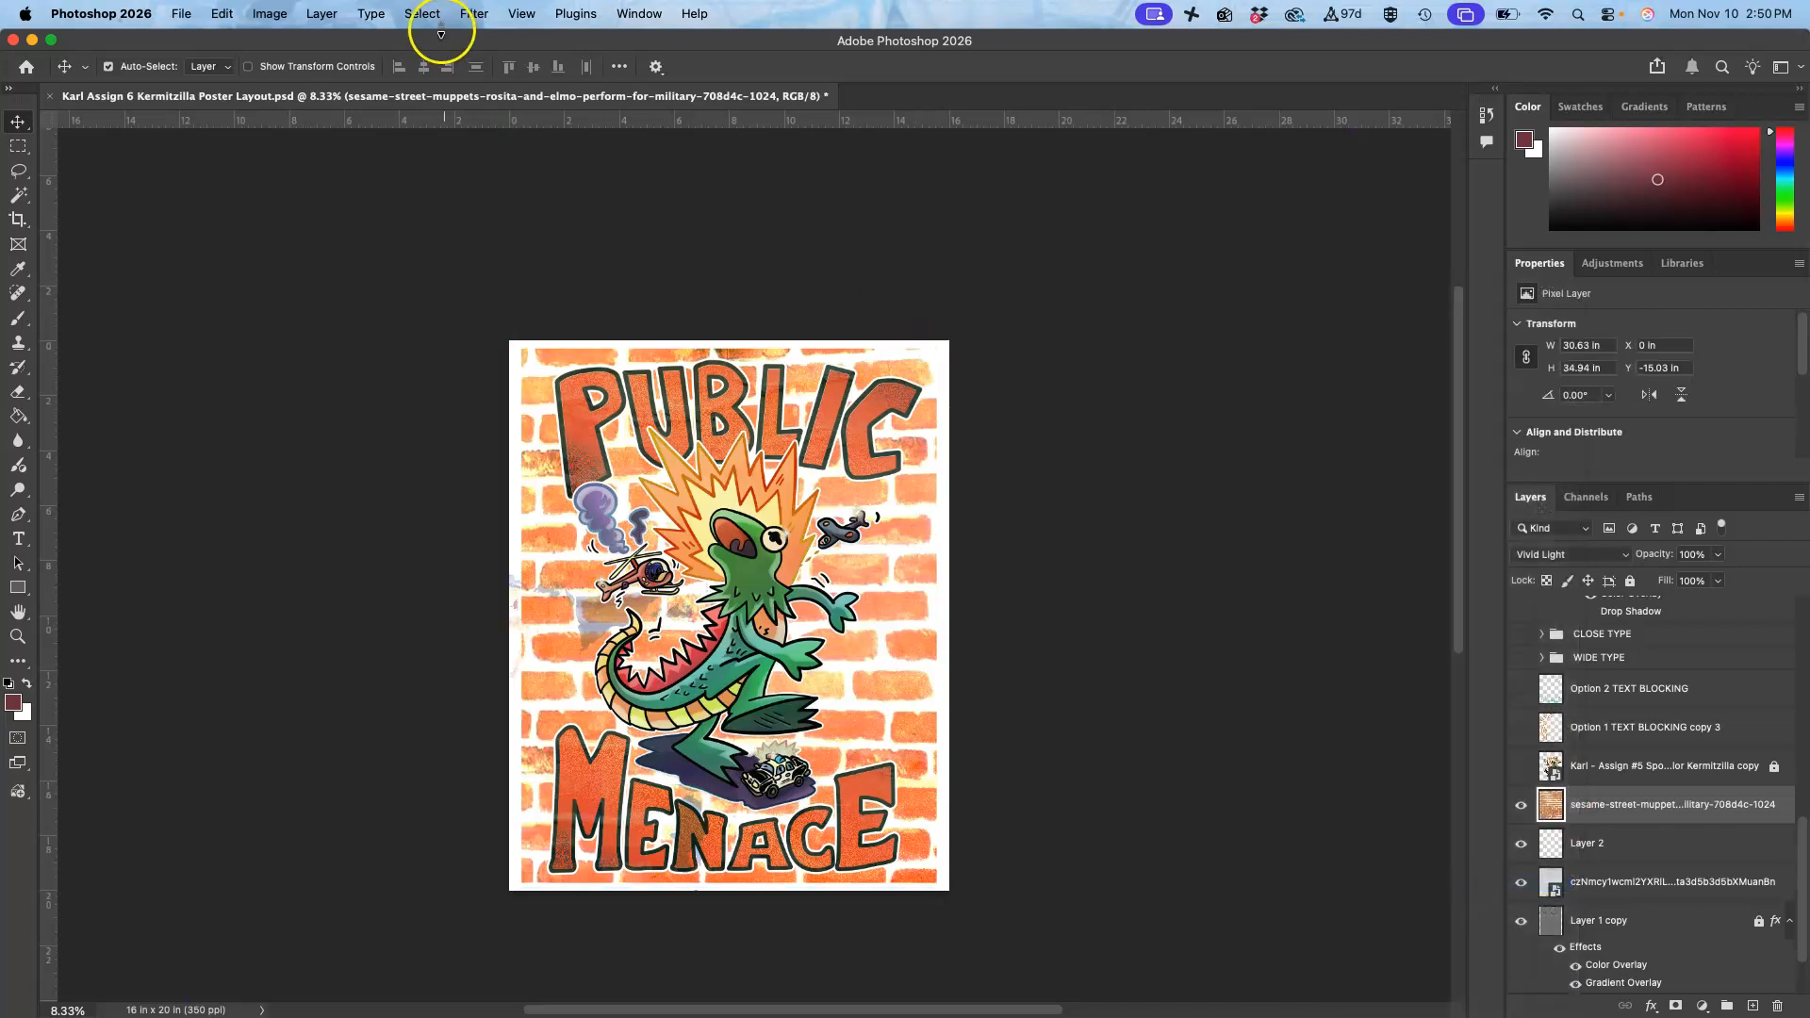
{"action": "left_click", "coordinate": [281, 8]}
{"action": "mouse_move", "coordinate": [283, 69]}
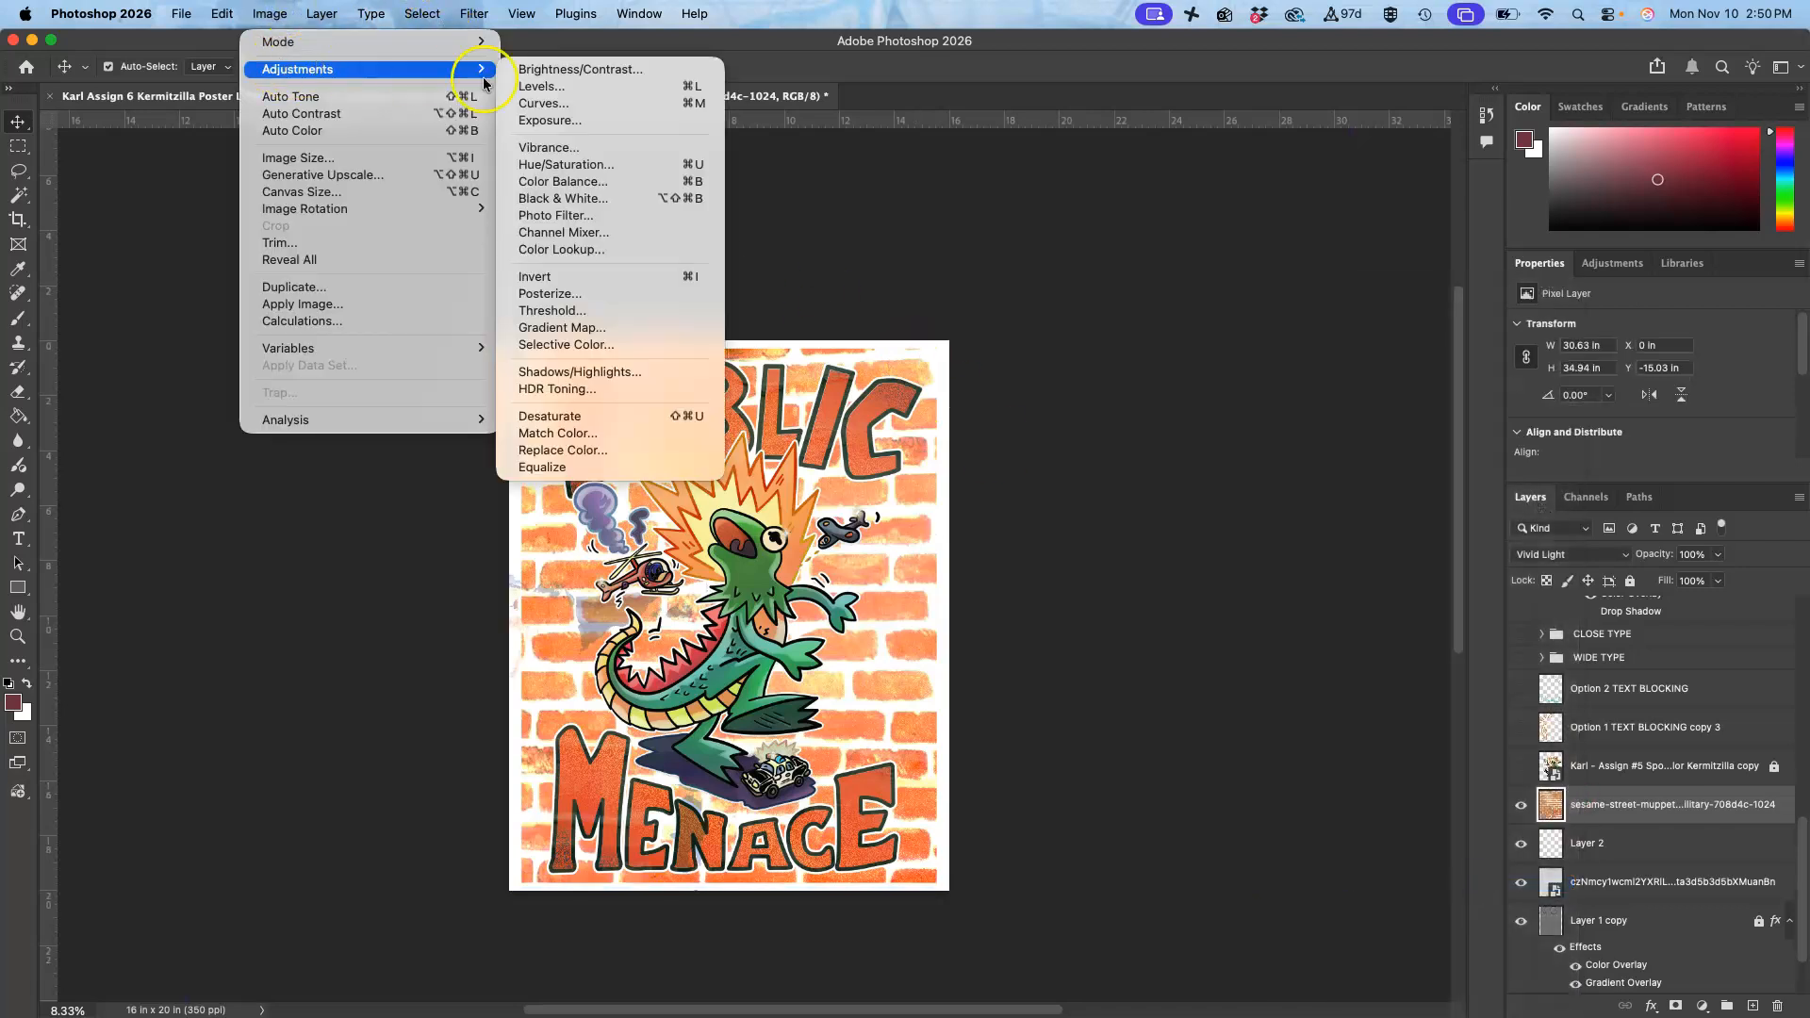
{"action": "left_click", "coordinate": [613, 171]}
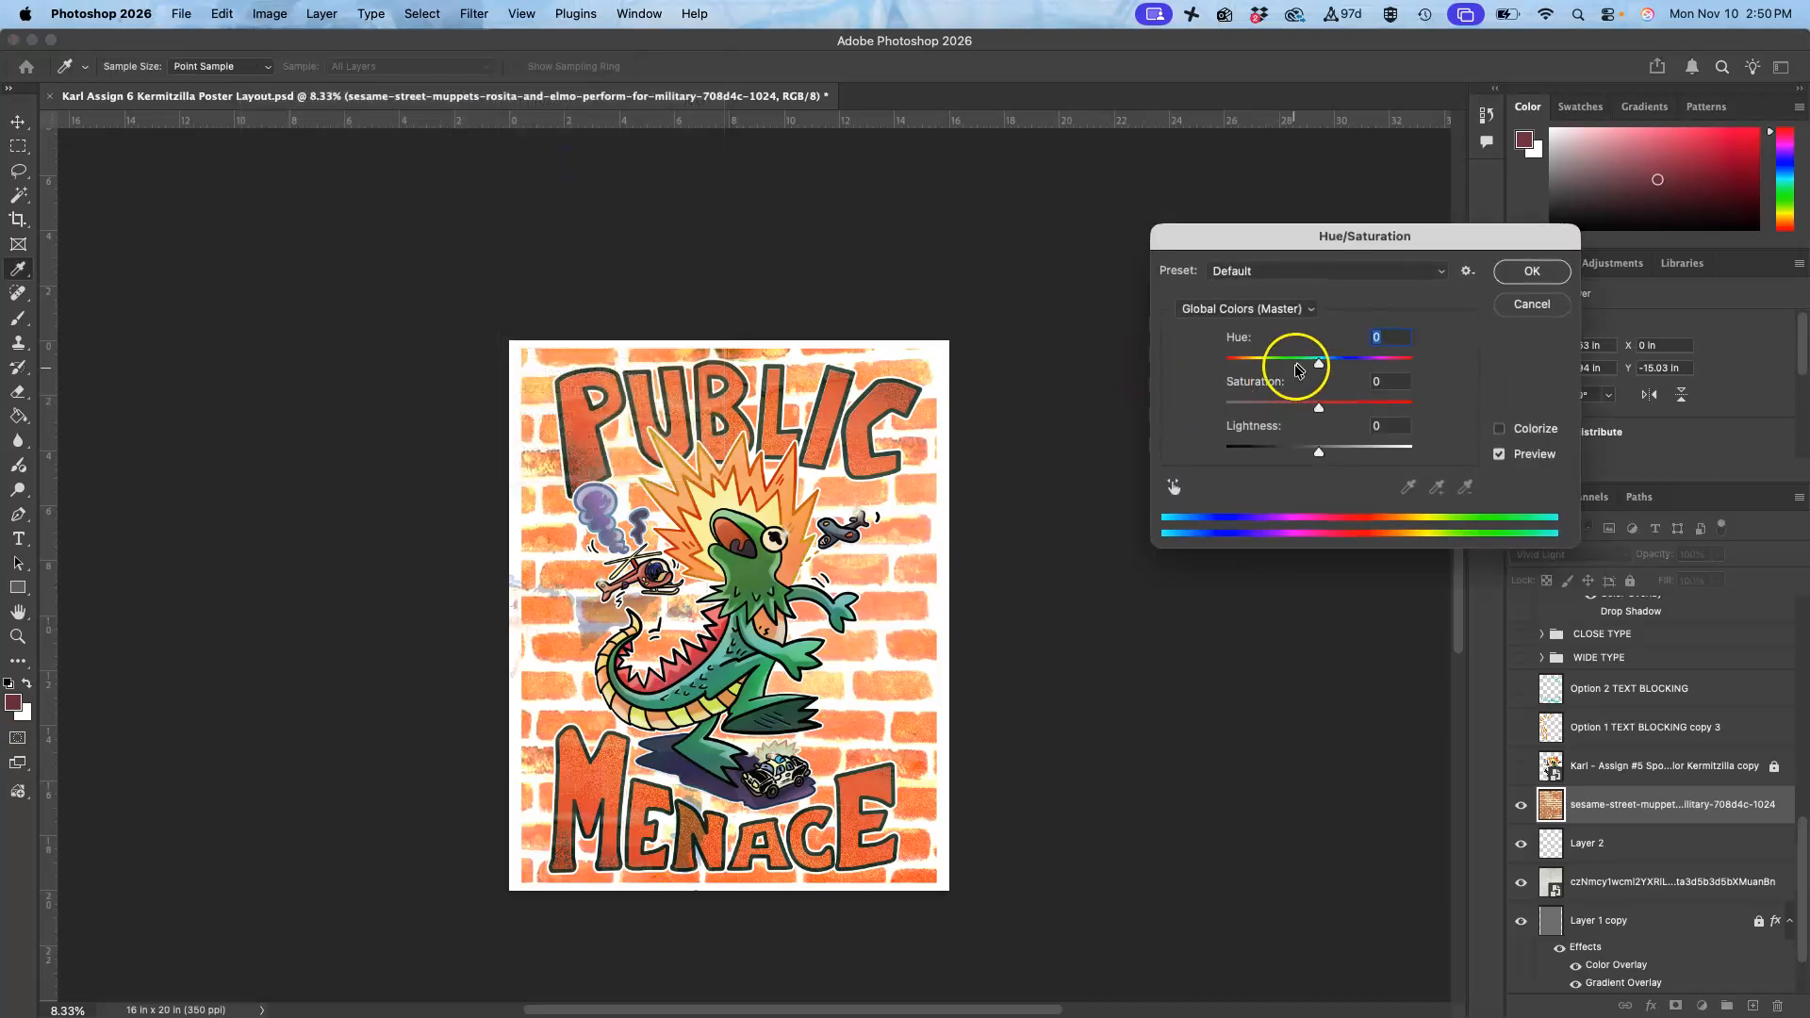